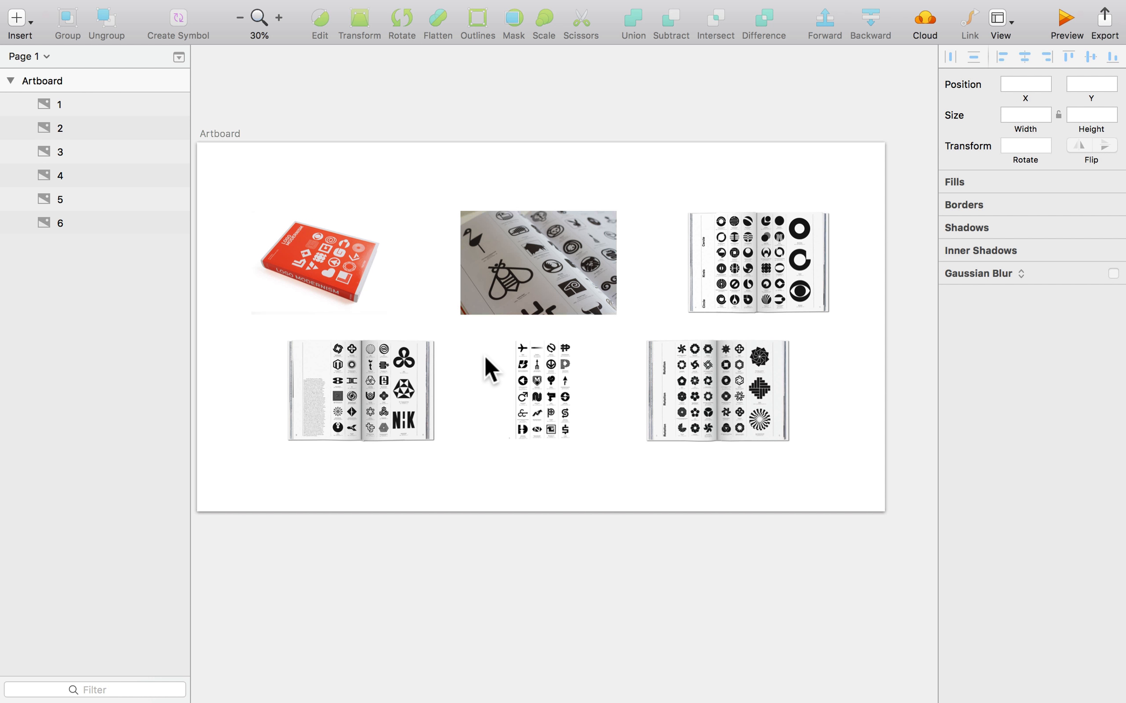
- Examine the logos on the book spread in image 4, especially the large NHK logo
{"action": "left_click", "coordinate": [332, 427]}
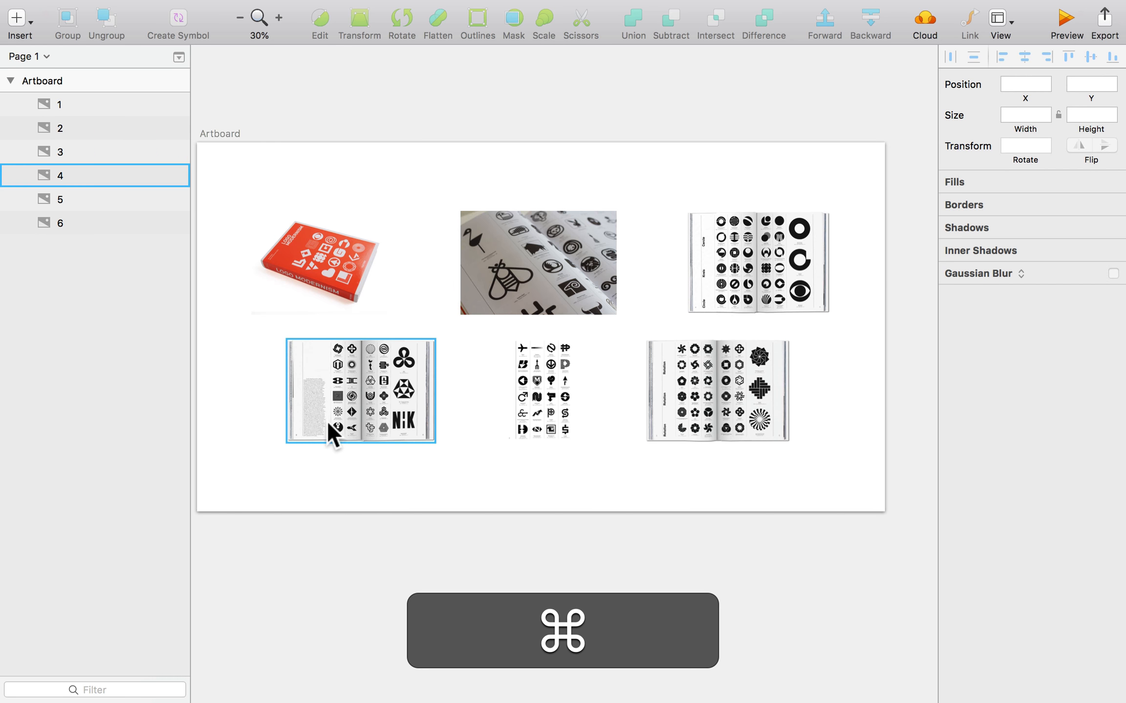
{"action": "key", "text": "super+2"}
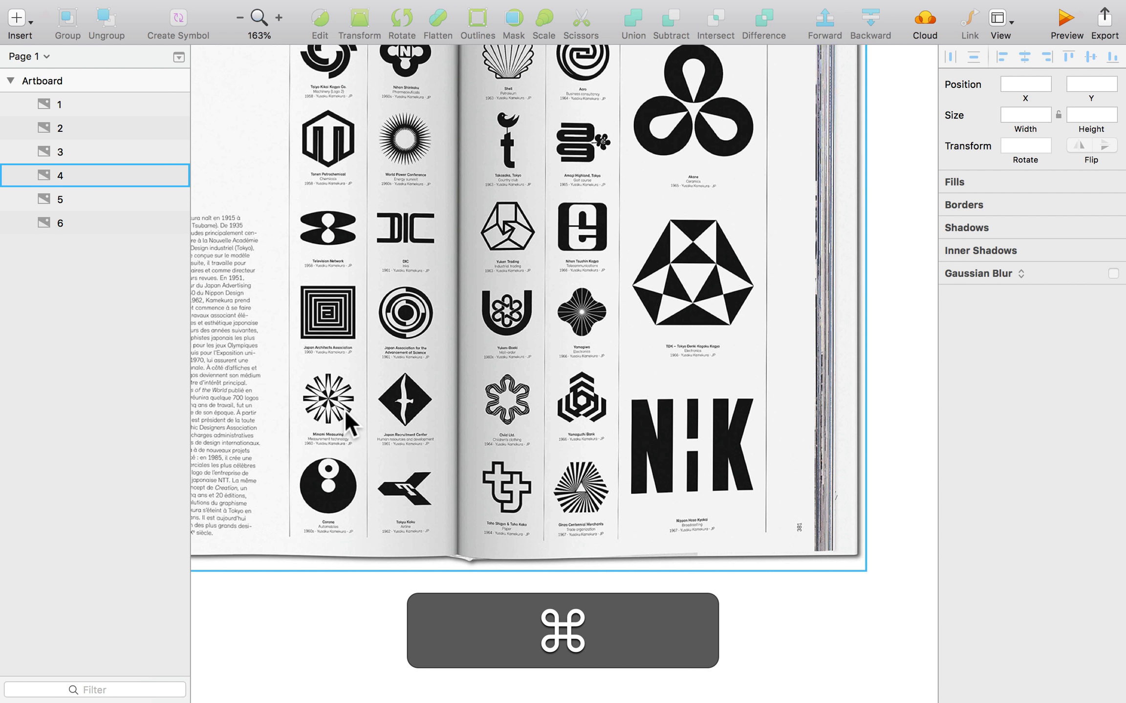
{"action": "scroll", "coordinate": [343, 407], "scroll_direction": "up", "scroll_amount": 2}
{"action": "key", "text": "space"}
{"action": "left_click_drag", "start_coordinate": [509, 139], "coordinate": [418, 139]}
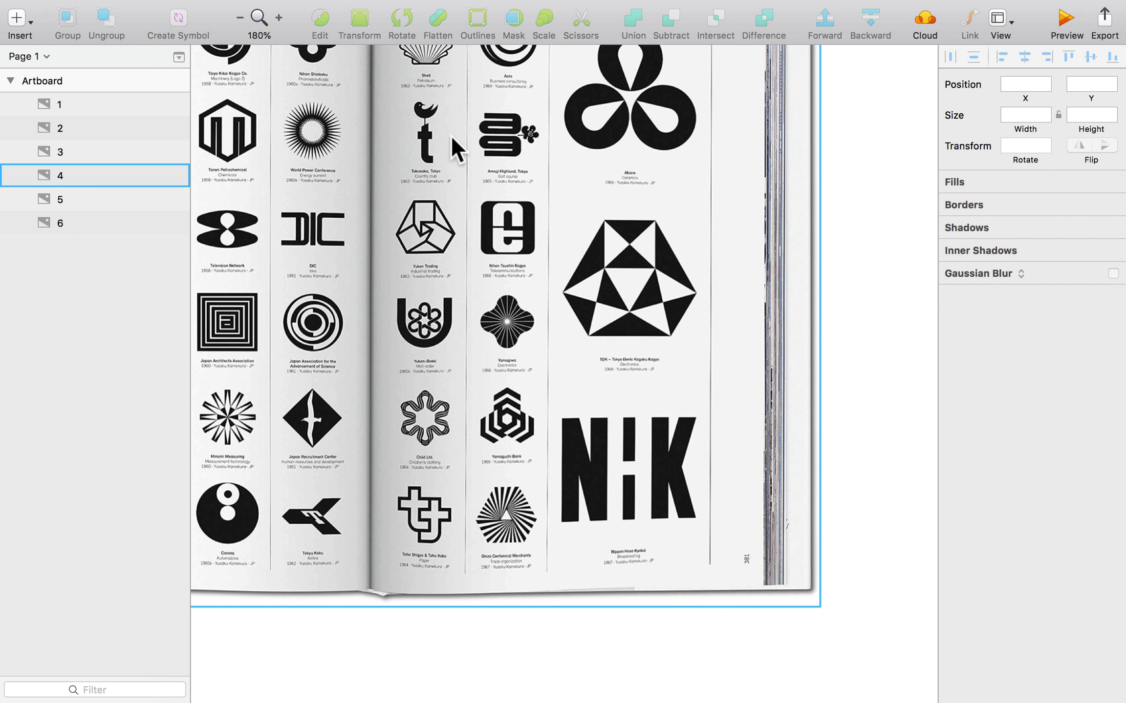
{"action": "scroll", "coordinate": [635, 527], "scroll_direction": "up", "scroll_amount": 5}
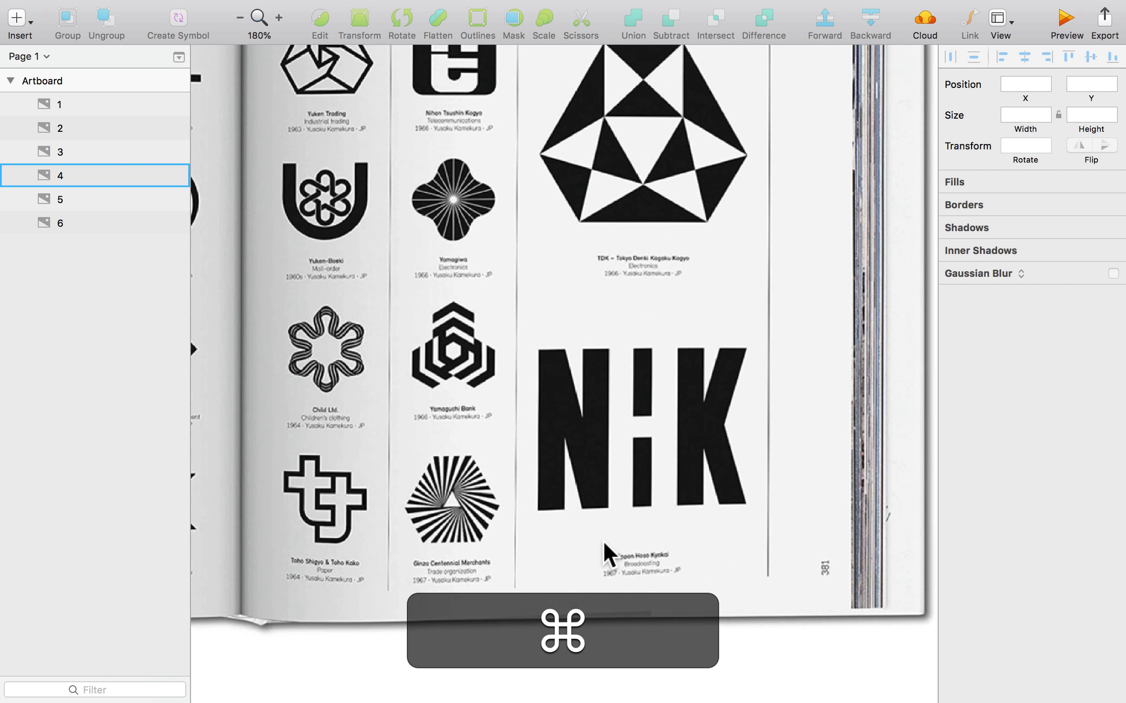
{"action": "scroll", "coordinate": [689, 521], "scroll_direction": "up", "scroll_amount": 4}
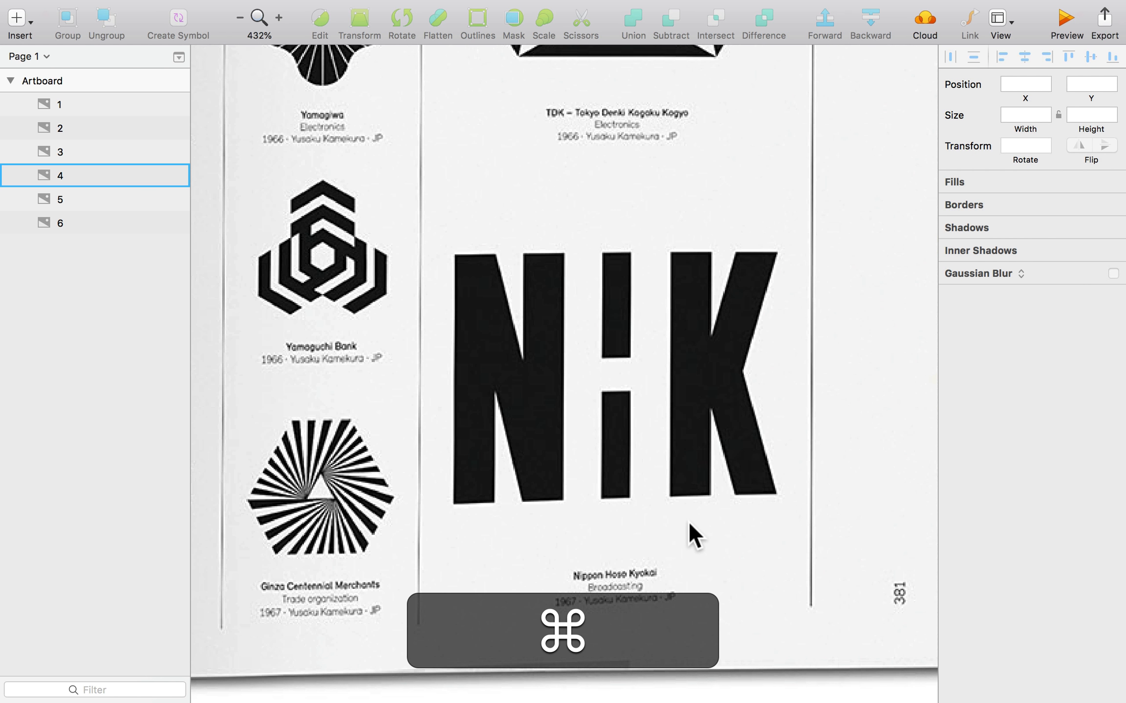
{"action": "scroll", "coordinate": [677, 370], "scroll_direction": "down", "scroll_amount": 5}
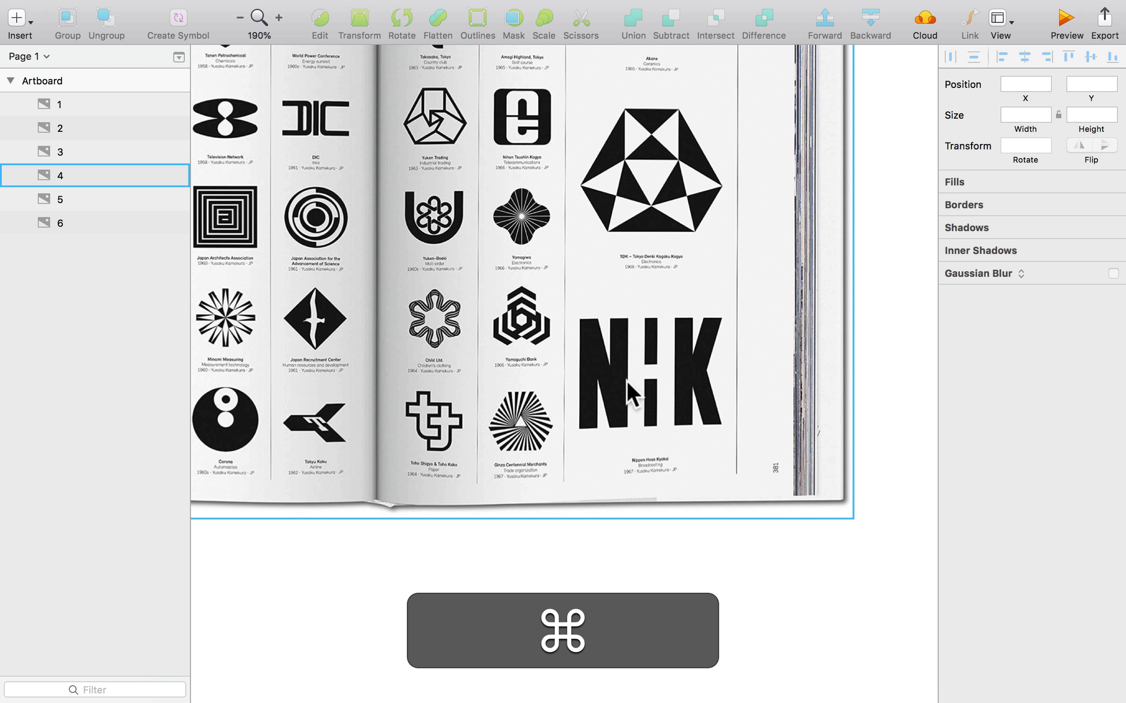
- Draw a rectangle about 28 × 24 px at the NHK logo's upper-right corner and fill it with the purple preset colour
{"action": "key", "text": "r"}
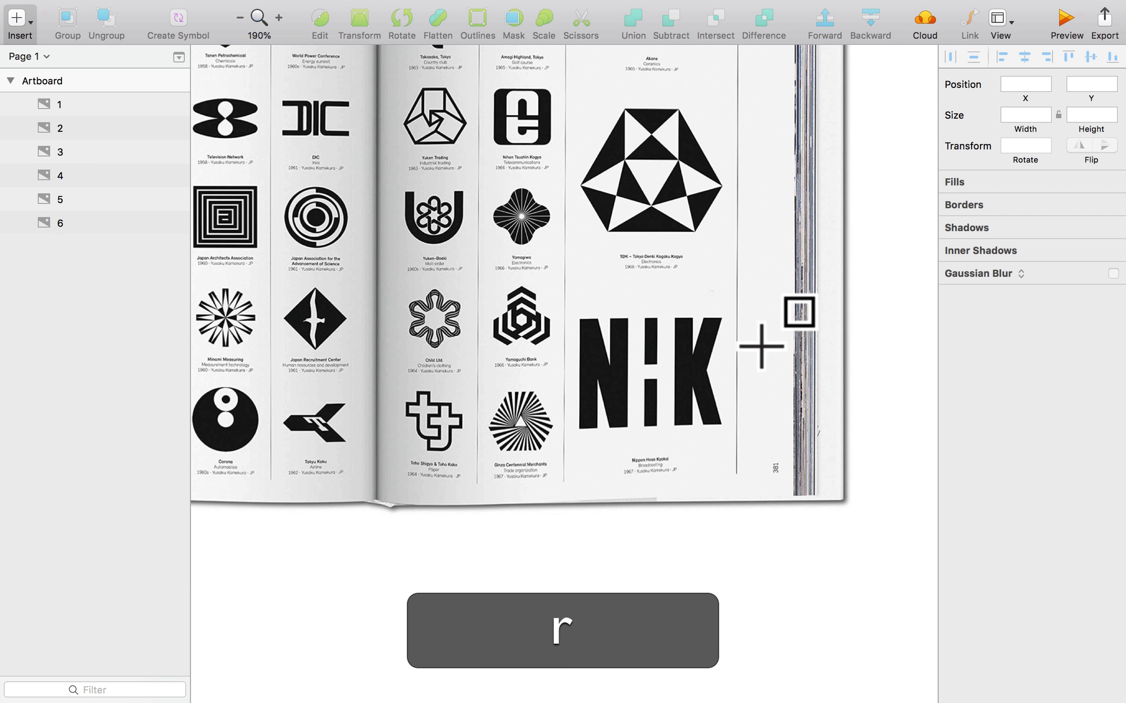
{"action": "left_click_drag", "start_coordinate": [757, 331], "coordinate": [711, 292]}
{"action": "left_click", "coordinate": [949, 503]}
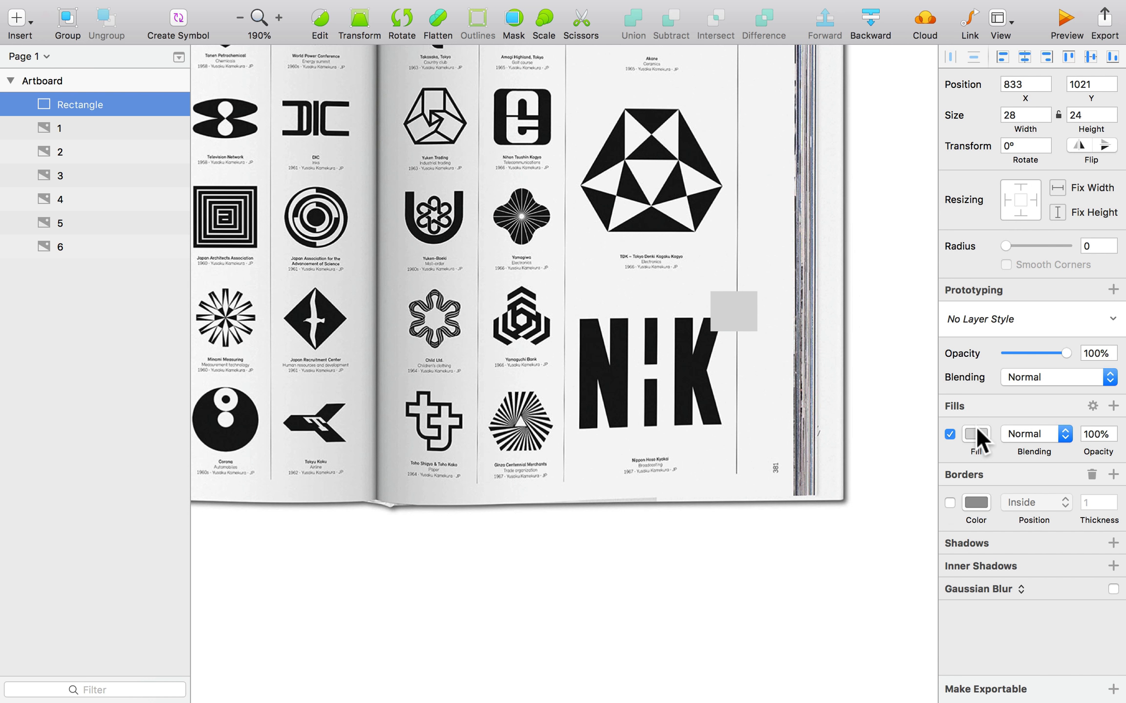
{"action": "left_click", "coordinate": [977, 429]}
{"action": "scroll", "coordinate": [958, 659], "scroll_direction": "down", "scroll_amount": 5}
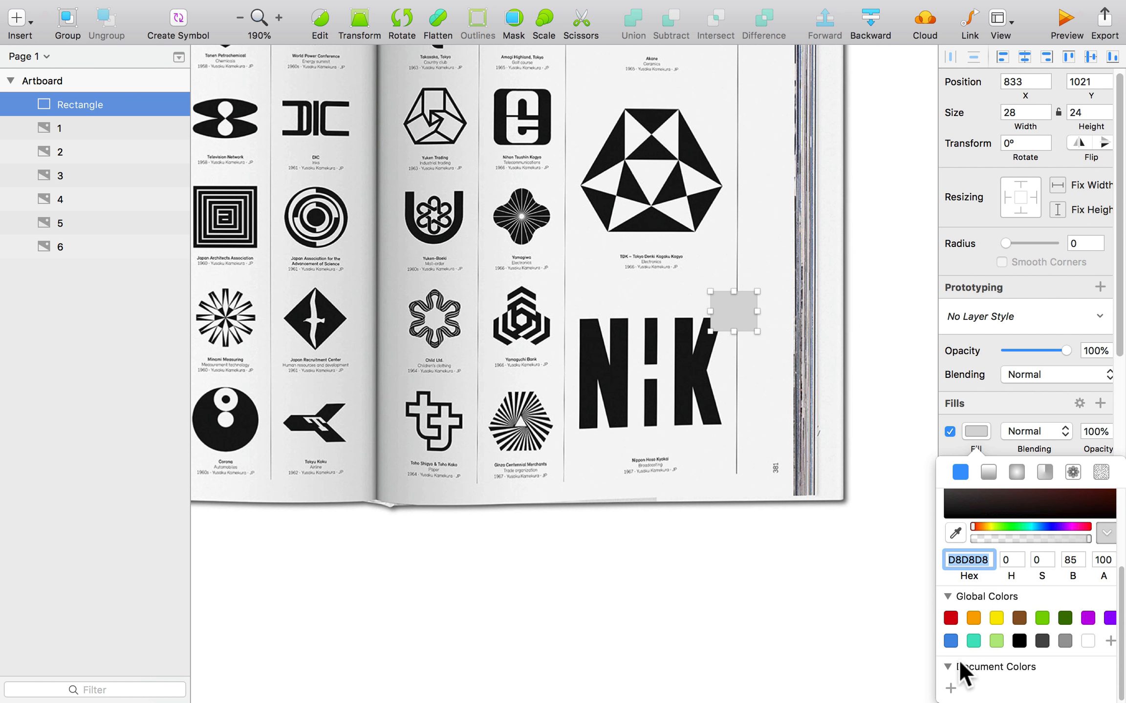
{"action": "left_click", "coordinate": [1091, 615]}
{"action": "left_click", "coordinate": [713, 542]}
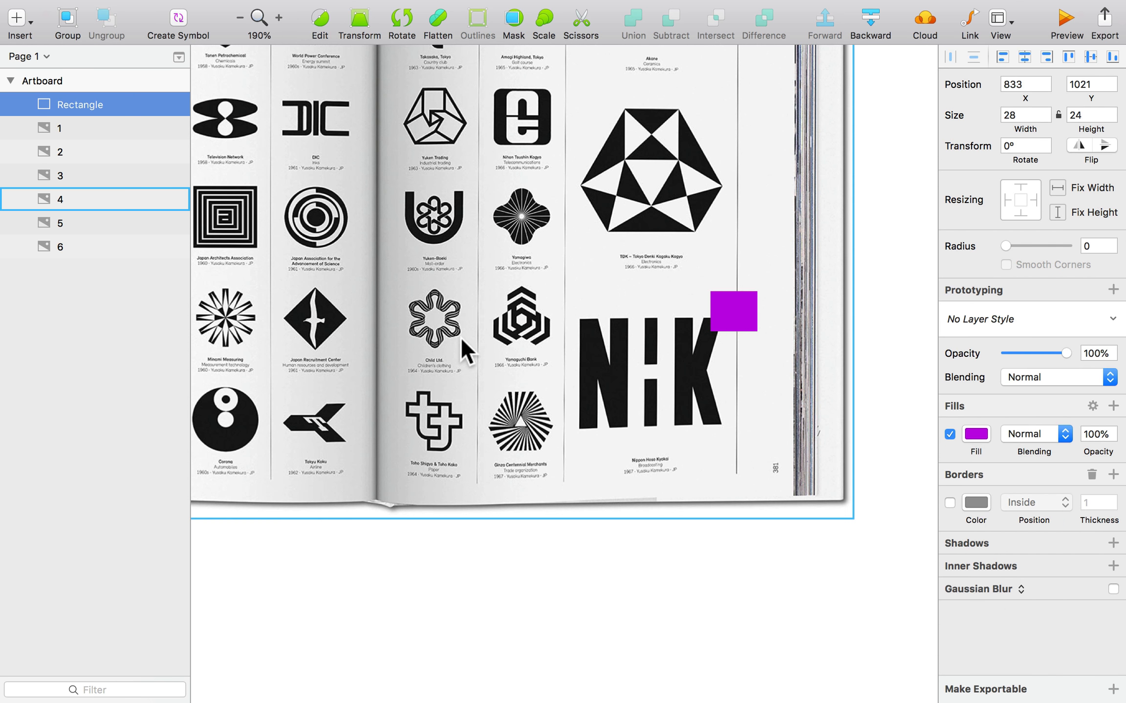
- Duplicate the purple rectangle so that one marks the DIC logo and one marks the Yamaguchi Bank logo
{"action": "left_click", "coordinate": [874, 297]}
{"action": "key", "text": "super+1"}
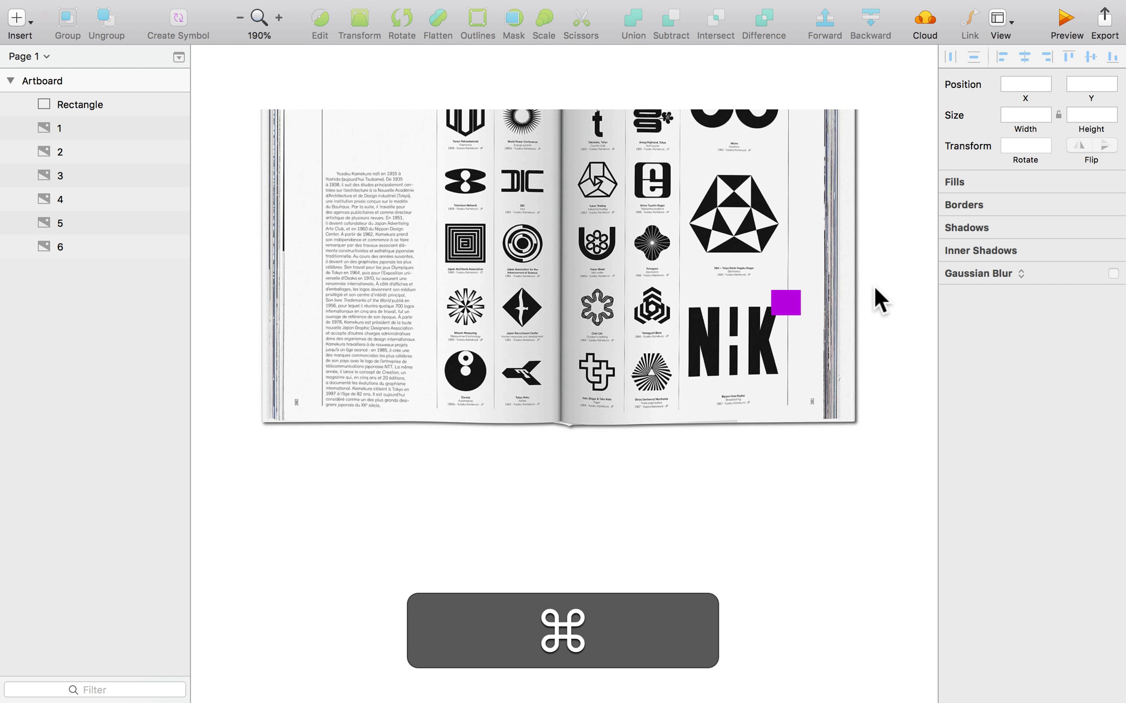
{"action": "key", "text": "z"}
{"action": "left_click_drag", "start_coordinate": [477, 340], "coordinate": [290, 567]}
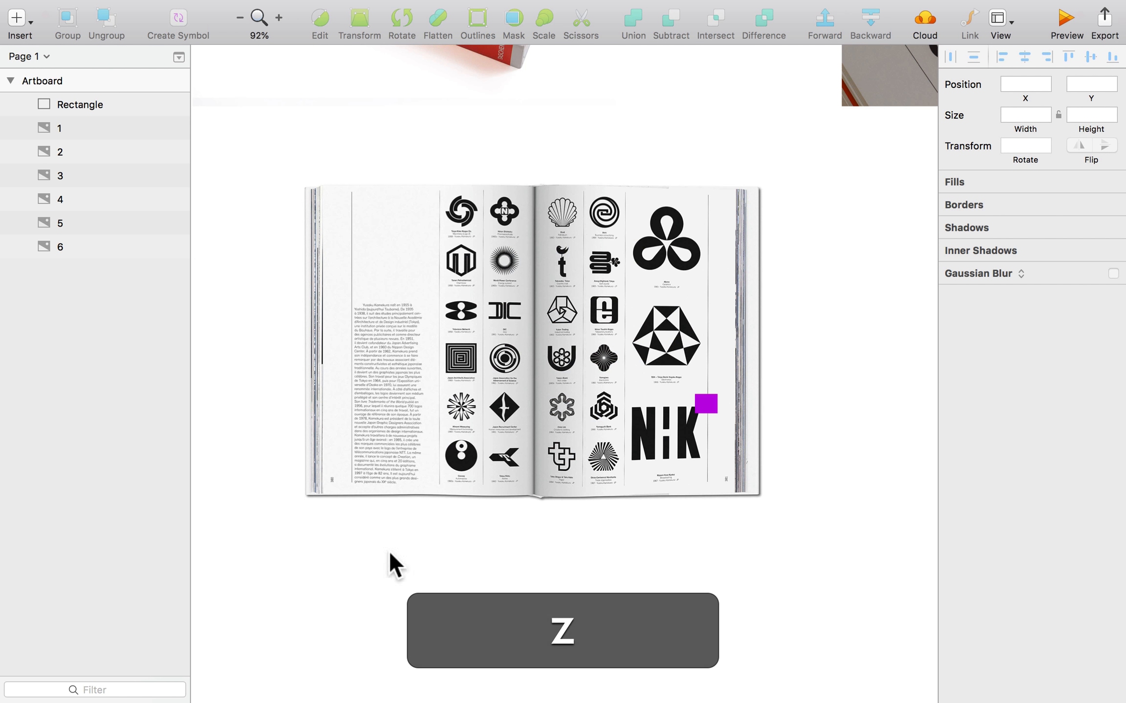
{"action": "scroll", "coordinate": [708, 402], "scroll_direction": "up", "scroll_amount": 5}
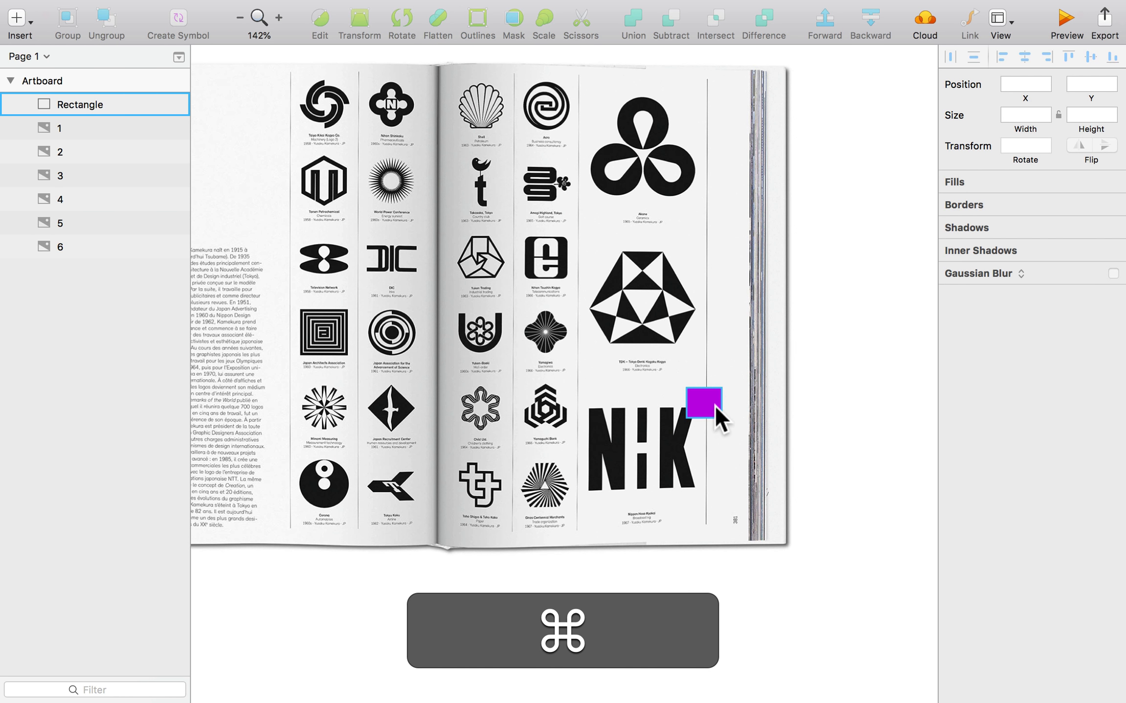
{"action": "scroll", "coordinate": [645, 414], "scroll_direction": "up", "scroll_amount": 3}
{"action": "left_click", "coordinate": [718, 405]}
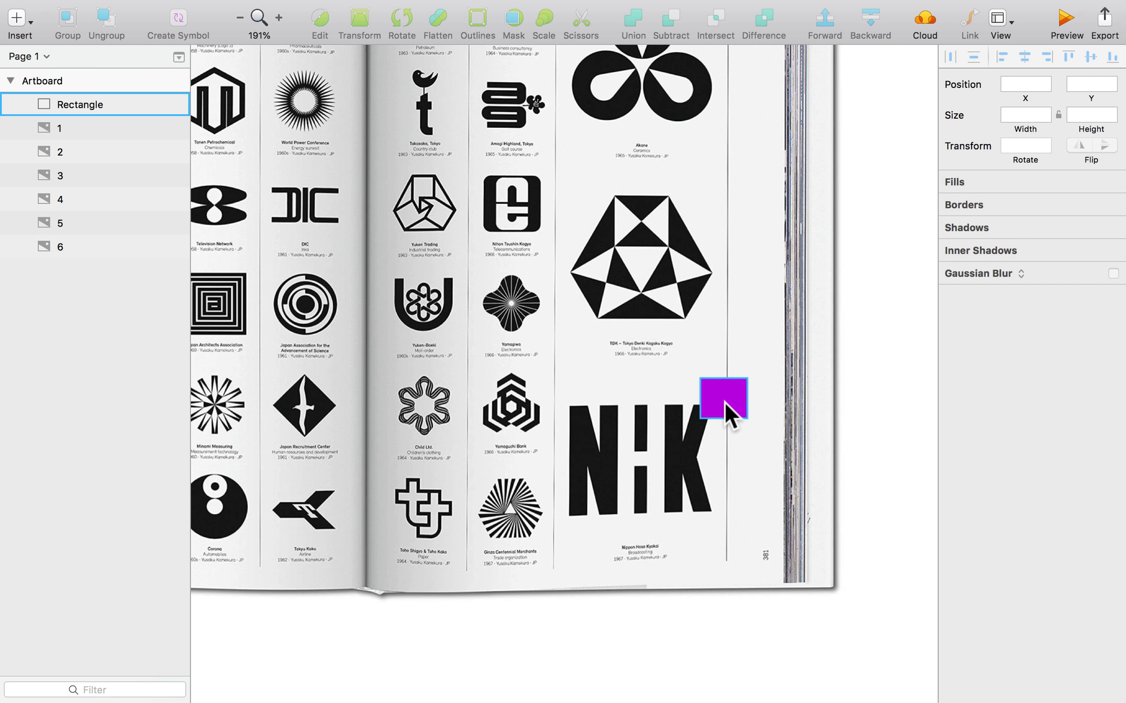
{"action": "left_click_drag", "start_coordinate": [728, 415], "coordinate": [398, 242]}
{"action": "scroll", "coordinate": [545, 387], "scroll_direction": "down", "scroll_amount": 3}
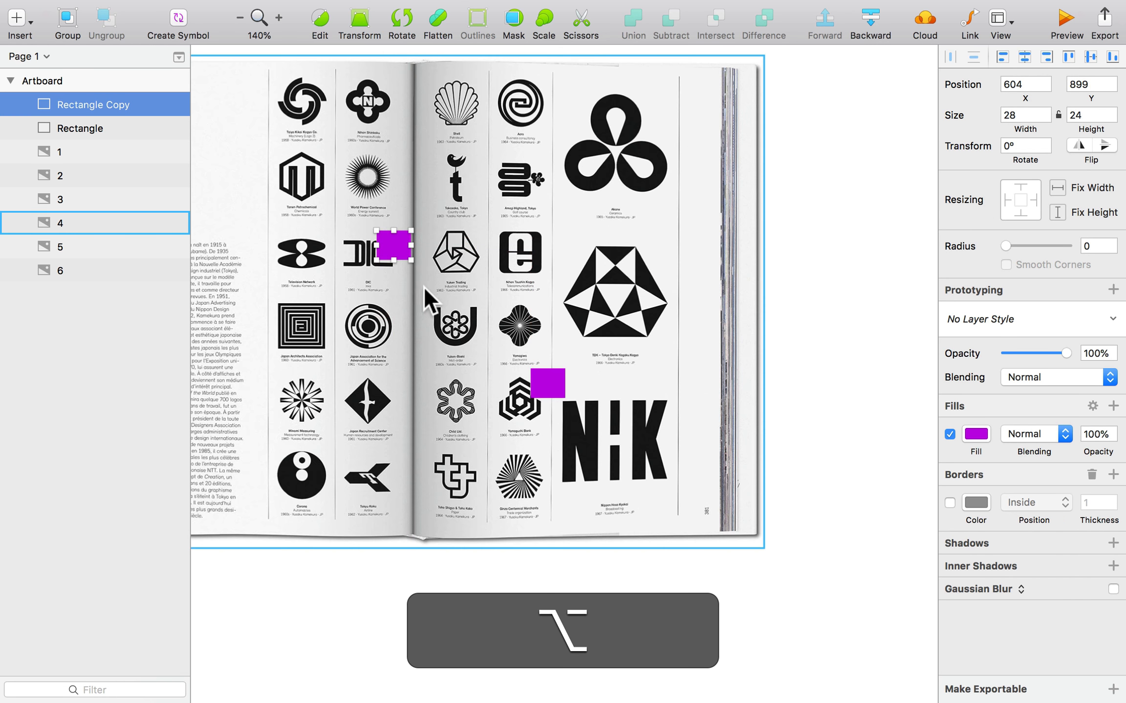
{"action": "scroll", "coordinate": [423, 285], "scroll_direction": "down", "scroll_amount": 6}
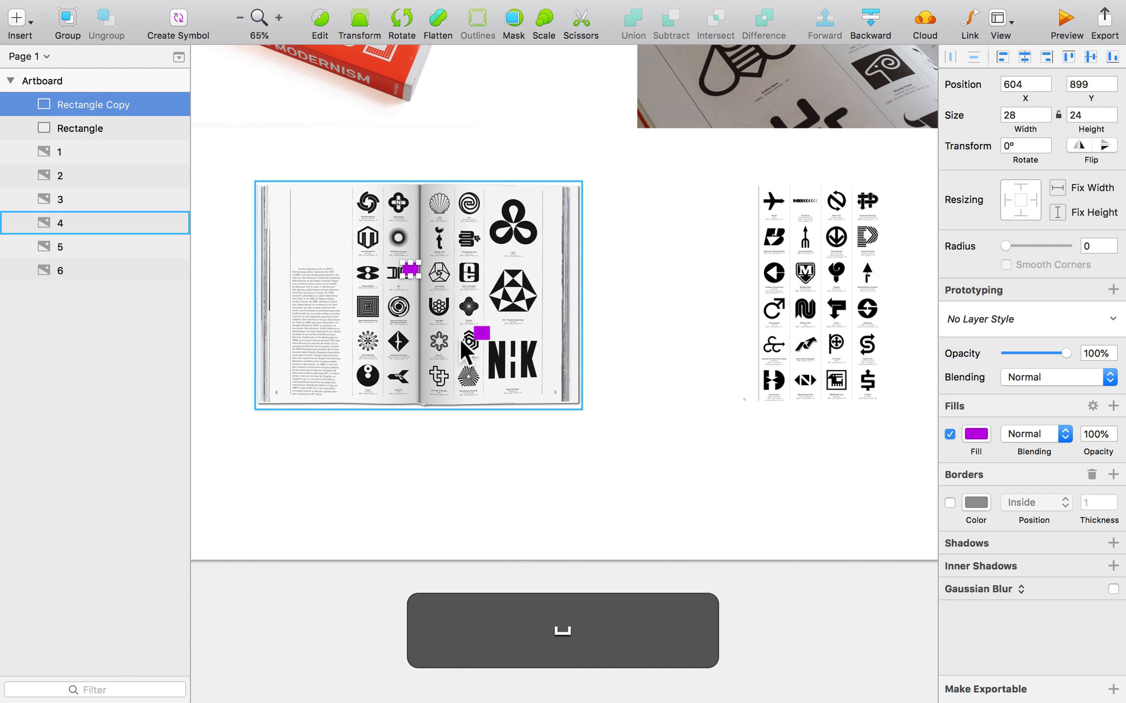
- Place another copy of the purple marker at the upper-right corner of the NHK logo
{"action": "left_click_drag", "start_coordinate": [411, 269], "coordinate": [536, 339]}
{"action": "left_click", "coordinate": [677, 313]}
{"action": "left_click_drag", "start_coordinate": [677, 313], "coordinate": [460, 410]}
{"action": "scroll", "coordinate": [460, 409], "scroll_direction": "up", "scroll_amount": 1}
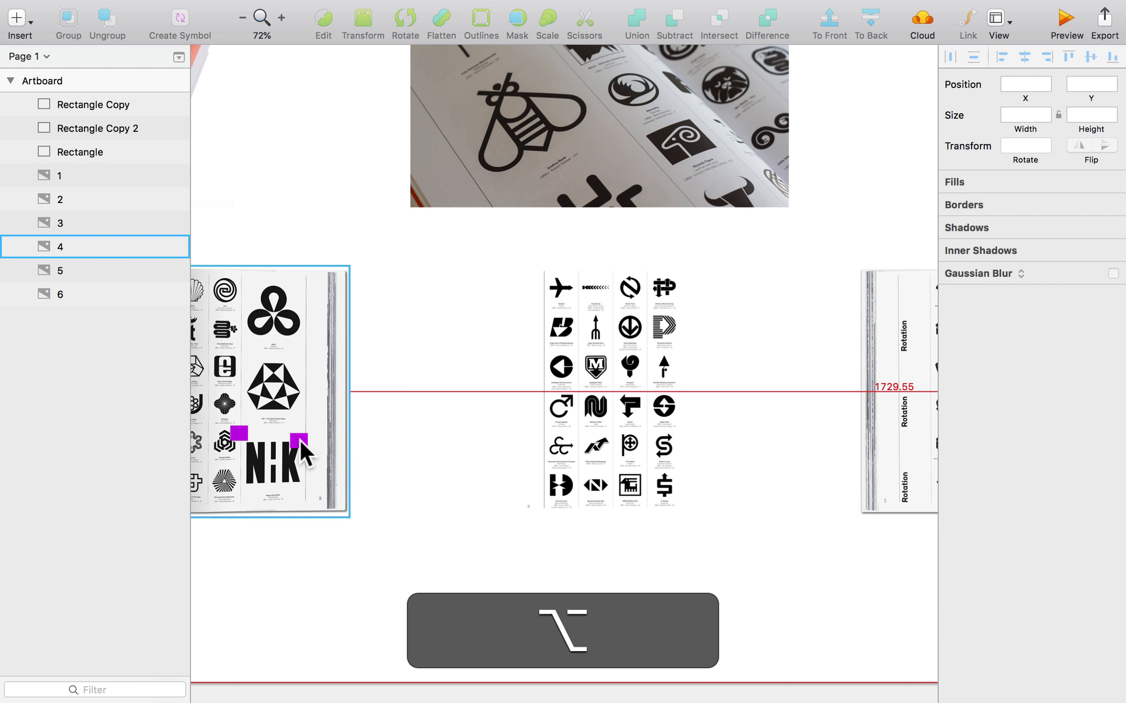
- Copy the purple marker to the arrow-logo page, marking the Corporate Communications Company, N-between-triangles and Seatrain Lines logos
{"action": "left_click_drag", "start_coordinate": [298, 441], "coordinate": [529, 391]}
{"action": "scroll", "coordinate": [807, 392], "scroll_direction": "up", "scroll_amount": 6}
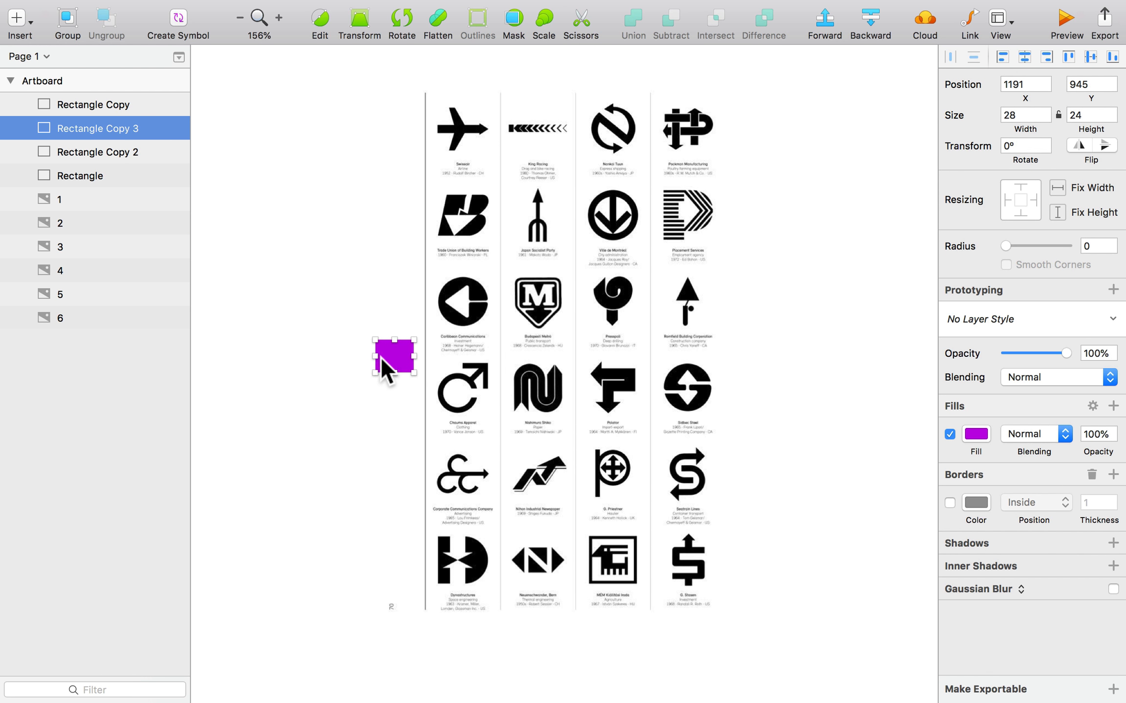
{"action": "left_click_drag", "start_coordinate": [393, 355], "coordinate": [528, 609]}
{"action": "scroll", "coordinate": [503, 508], "scroll_direction": "up", "scroll_amount": 3}
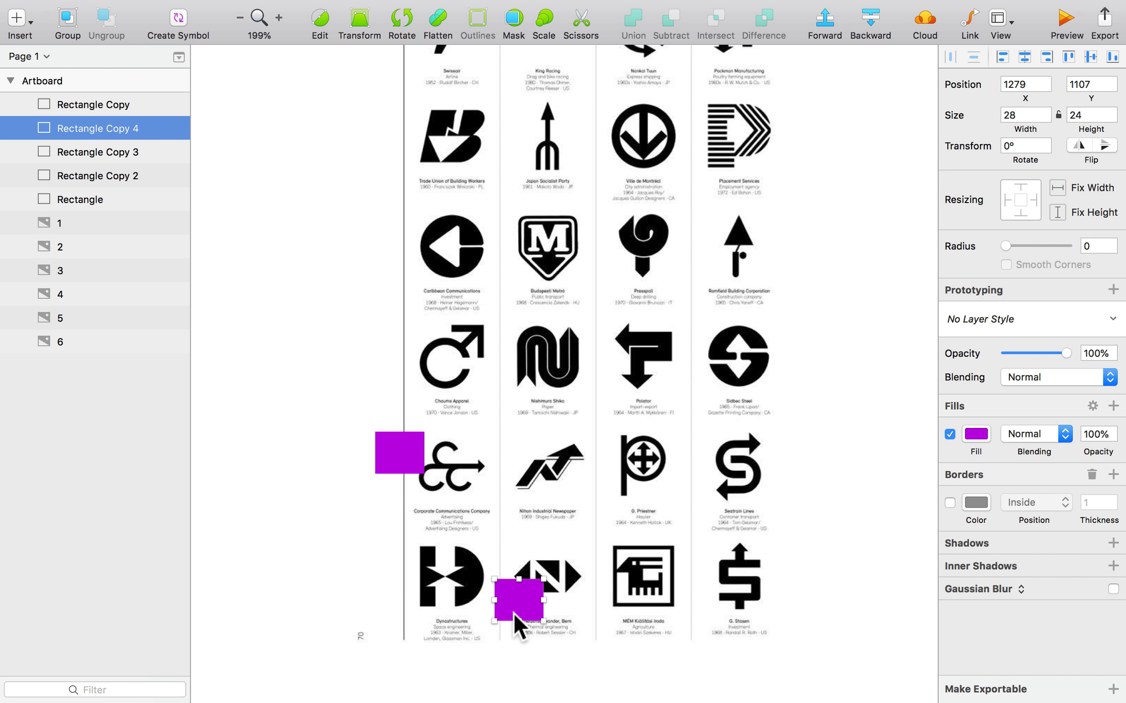
{"action": "left_click_drag", "start_coordinate": [508, 615], "coordinate": [786, 464]}
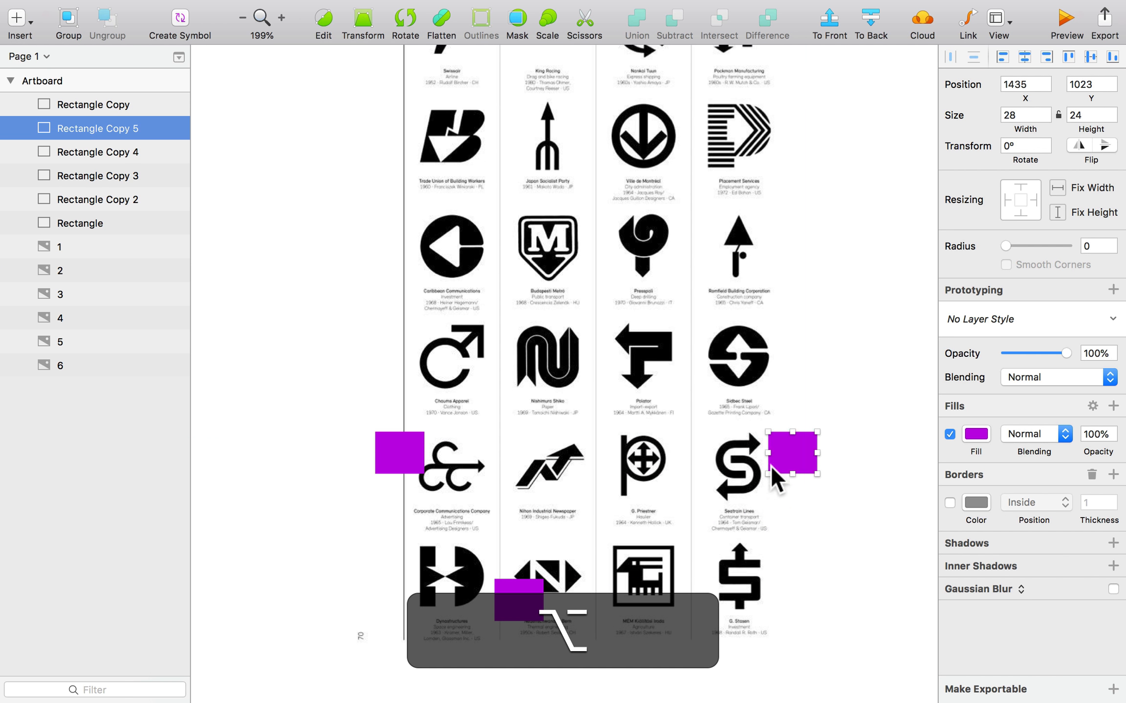
- Move the marker just below the N-between-triangles logo and capture a screenshot of that logo
{"action": "scroll", "coordinate": [793, 452], "scroll_direction": "down", "scroll_amount": 5}
{"action": "scroll", "coordinate": [626, 666], "scroll_direction": "up", "scroll_amount": 5}
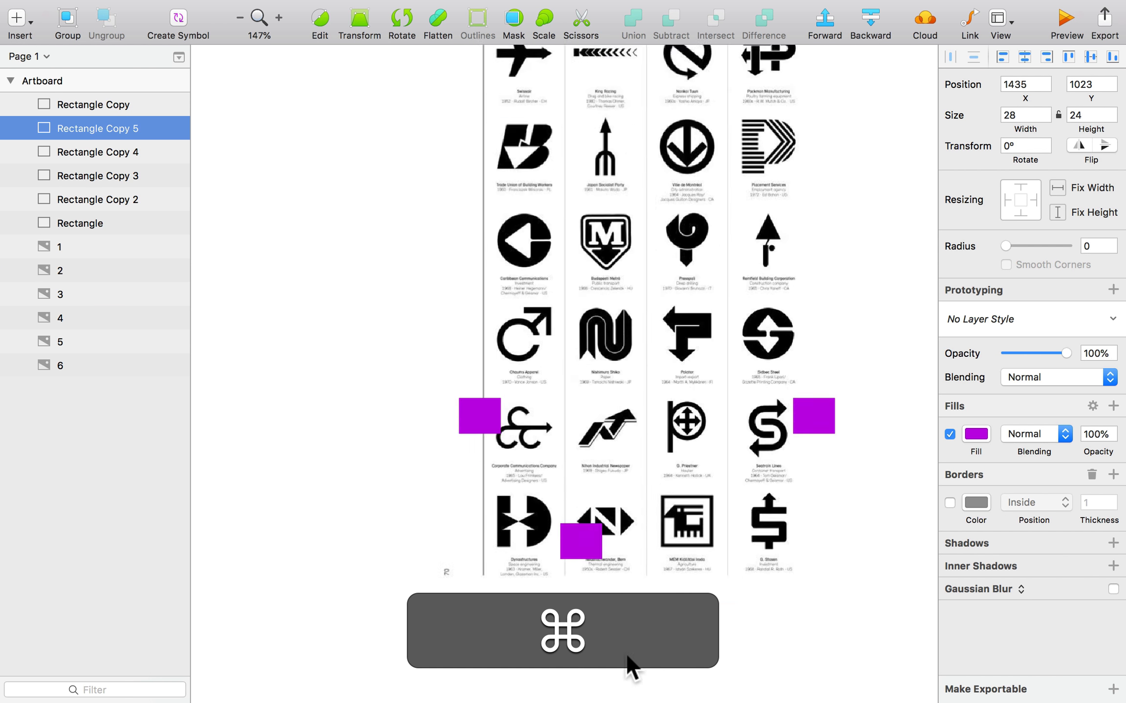
{"action": "left_click", "coordinate": [581, 534], "text": "super"}
{"action": "scroll", "coordinate": [591, 544], "scroll_direction": "up", "scroll_amount": 5}
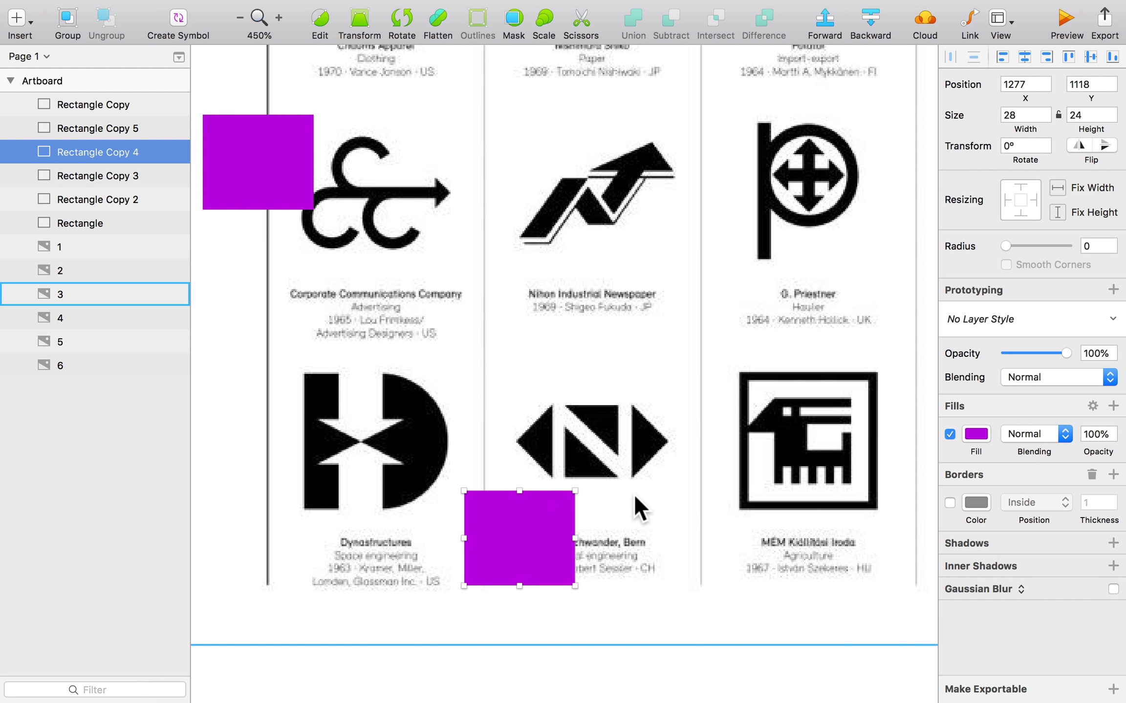
{"action": "key", "text": "shift+super+4"}
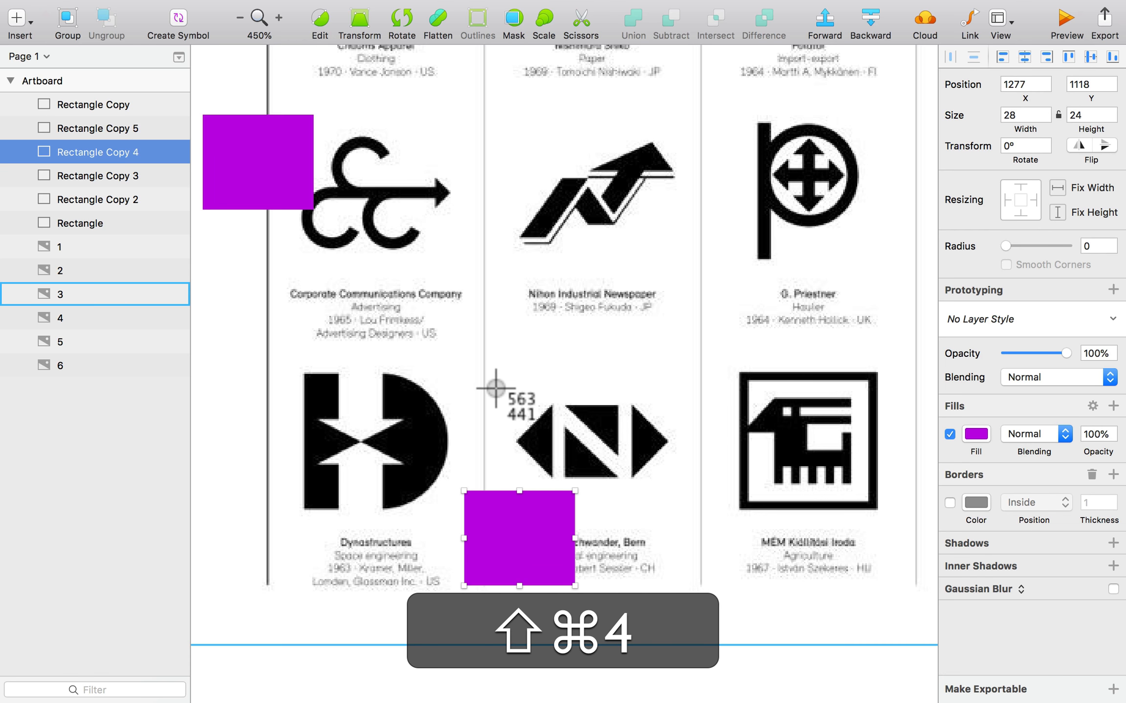
{"action": "left_click_drag", "start_coordinate": [508, 385], "coordinate": [679, 485]}
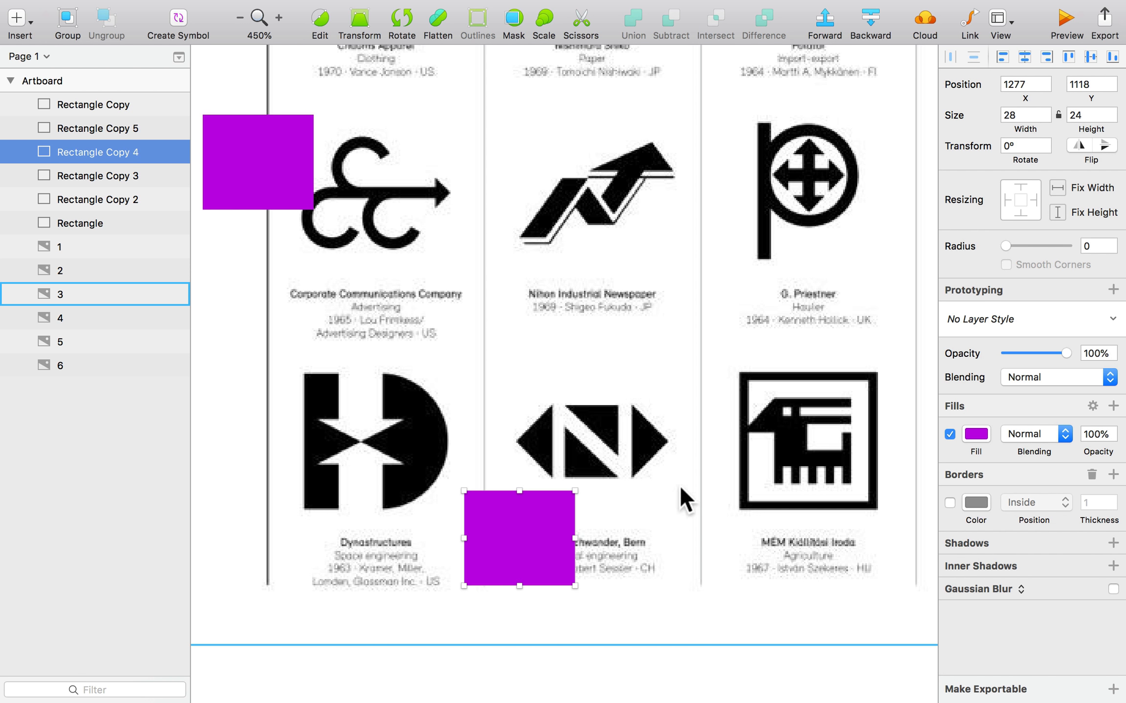
- Create a second artboard beside the reference artboard and set its size to 100 × 100
{"action": "scroll", "coordinate": [633, 373], "scroll_direction": "down", "scroll_amount": 4}
{"action": "scroll", "coordinate": [633, 375], "scroll_direction": "down", "scroll_amount": 15}
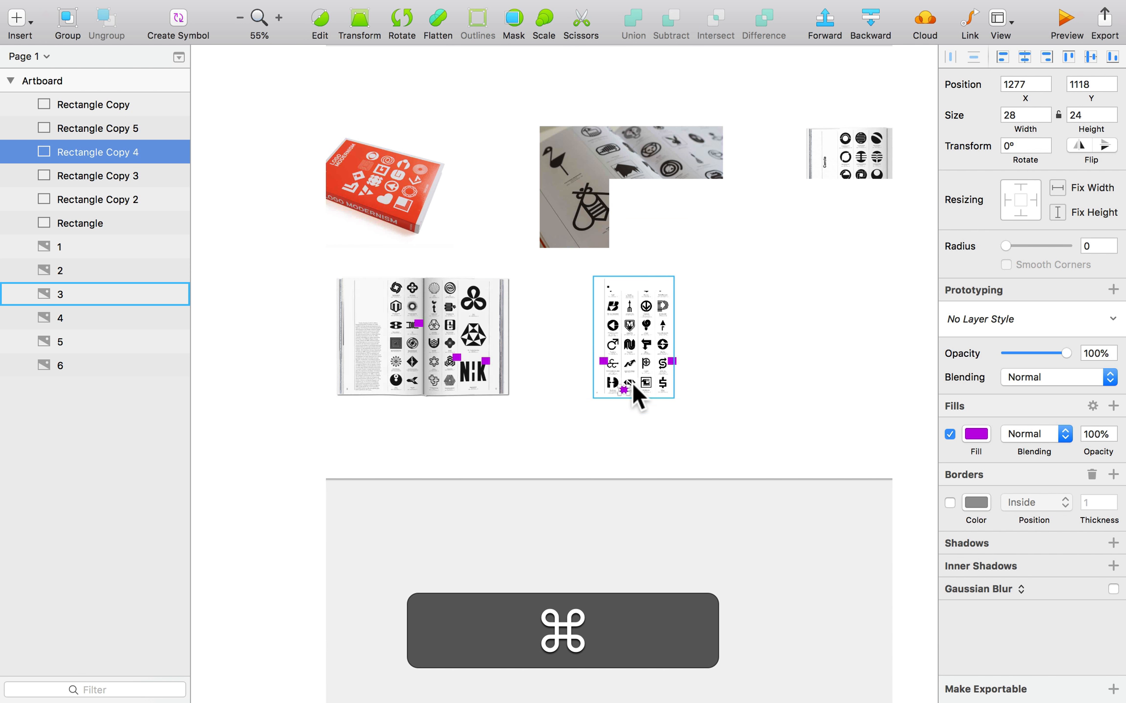
{"action": "left_click", "coordinate": [775, 475]}
{"action": "key", "text": "super+space"}
{"action": "left_click_drag", "start_coordinate": [775, 476], "coordinate": [595, 482]}
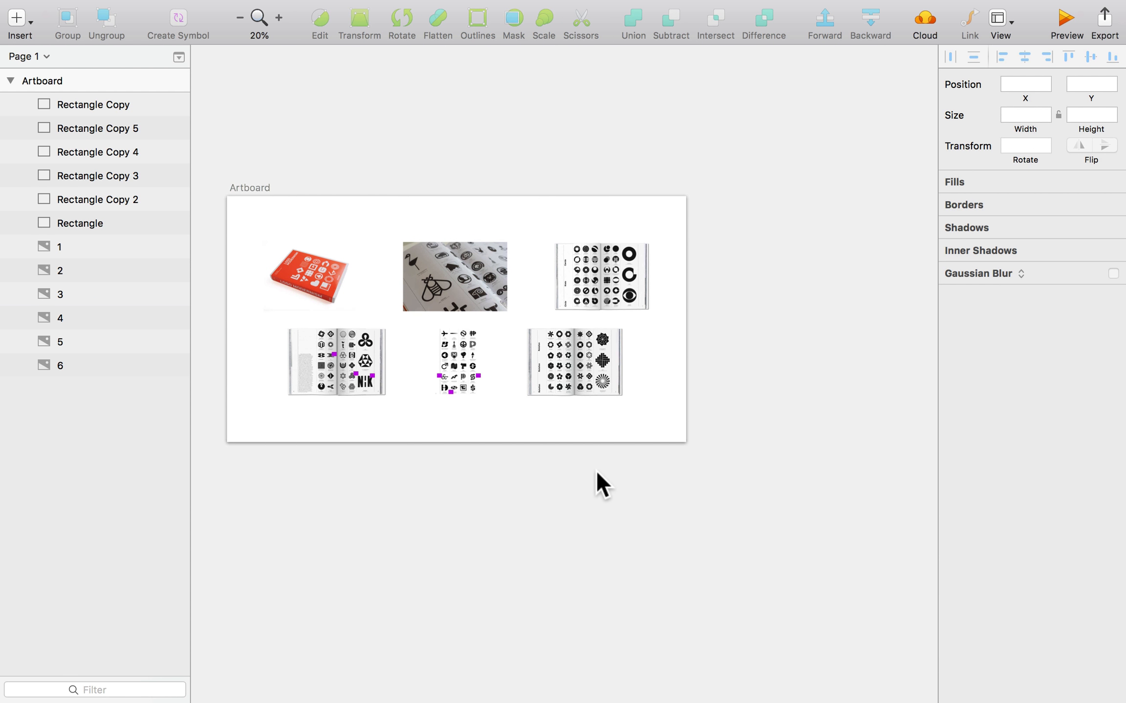
{"action": "key", "text": "a"}
{"action": "left_click_drag", "start_coordinate": [721, 275], "coordinate": [781, 367]}
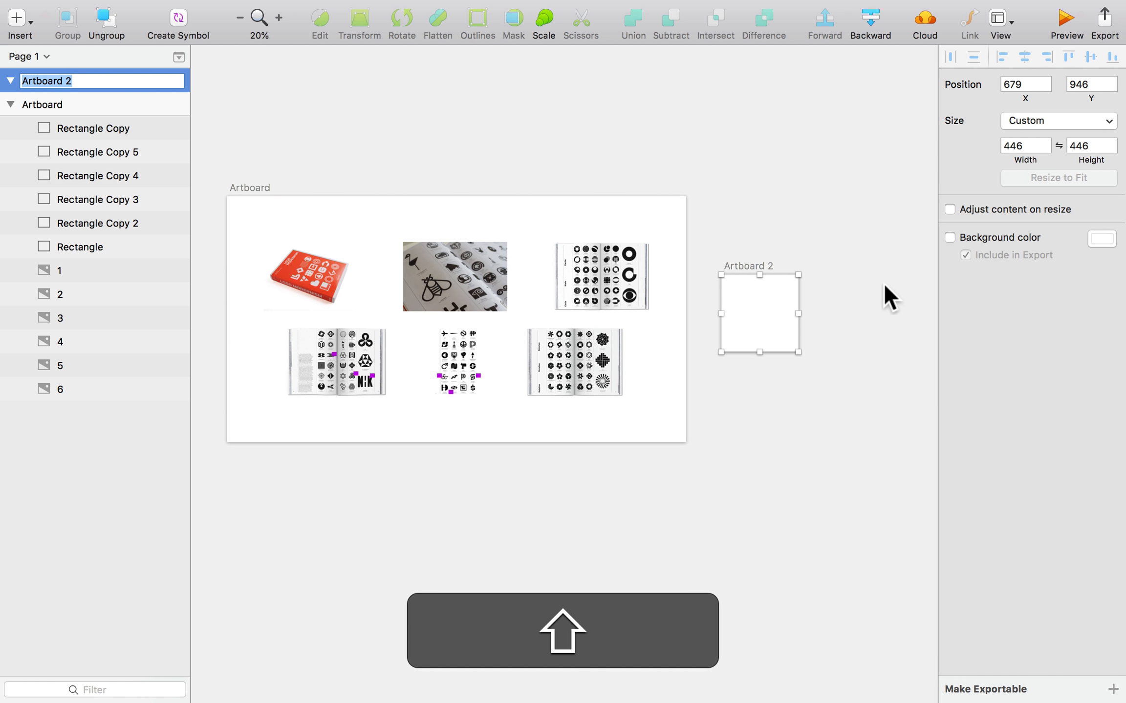
{"action": "left_click", "coordinate": [1015, 145]}
{"action": "type", "text": "1"}
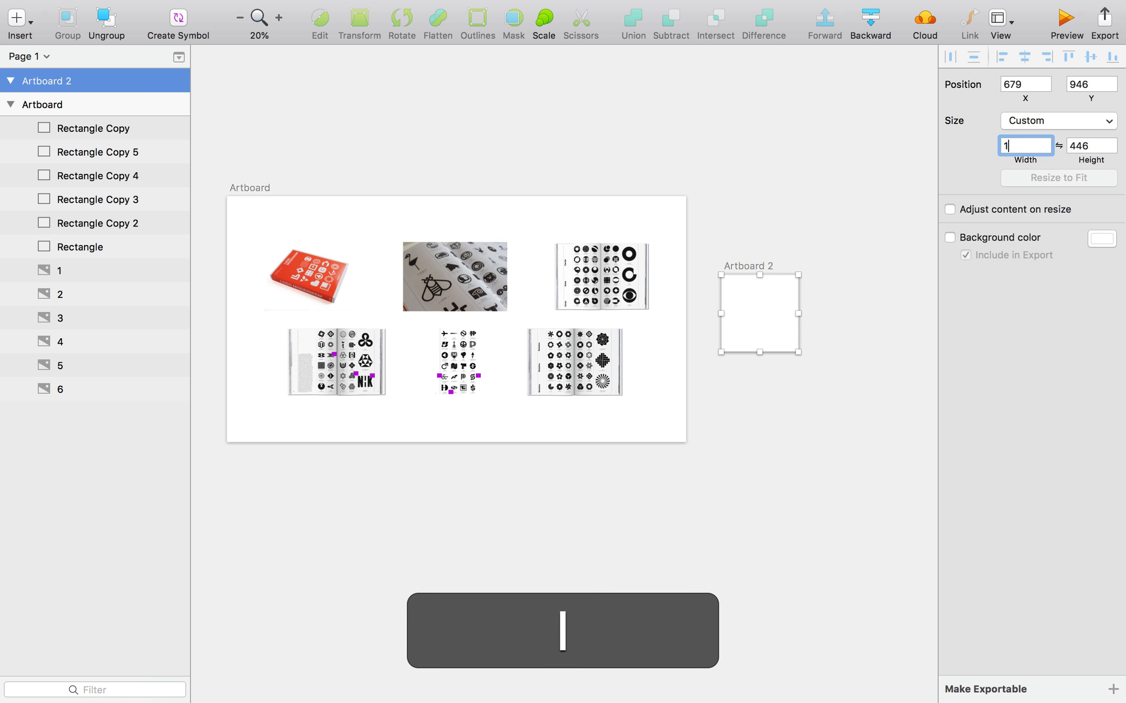
{"action": "type", "text": "00"}
{"action": "key", "text": "Tab"}
{"action": "type", "text": "100"}
{"action": "key", "text": "Return"}
{"action": "left_click", "coordinate": [793, 284]}
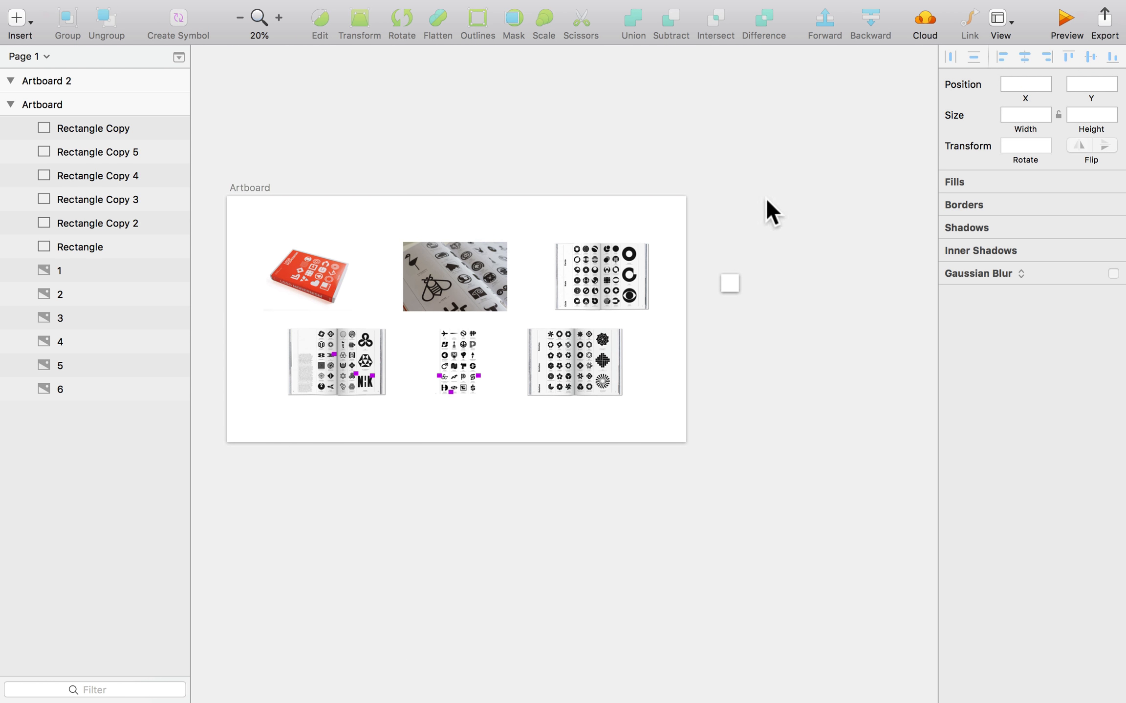
- Look over the new artboard and the reference book spreads, and finish with the empty artboard filling the view
{"action": "left_click", "coordinate": [729, 283]}
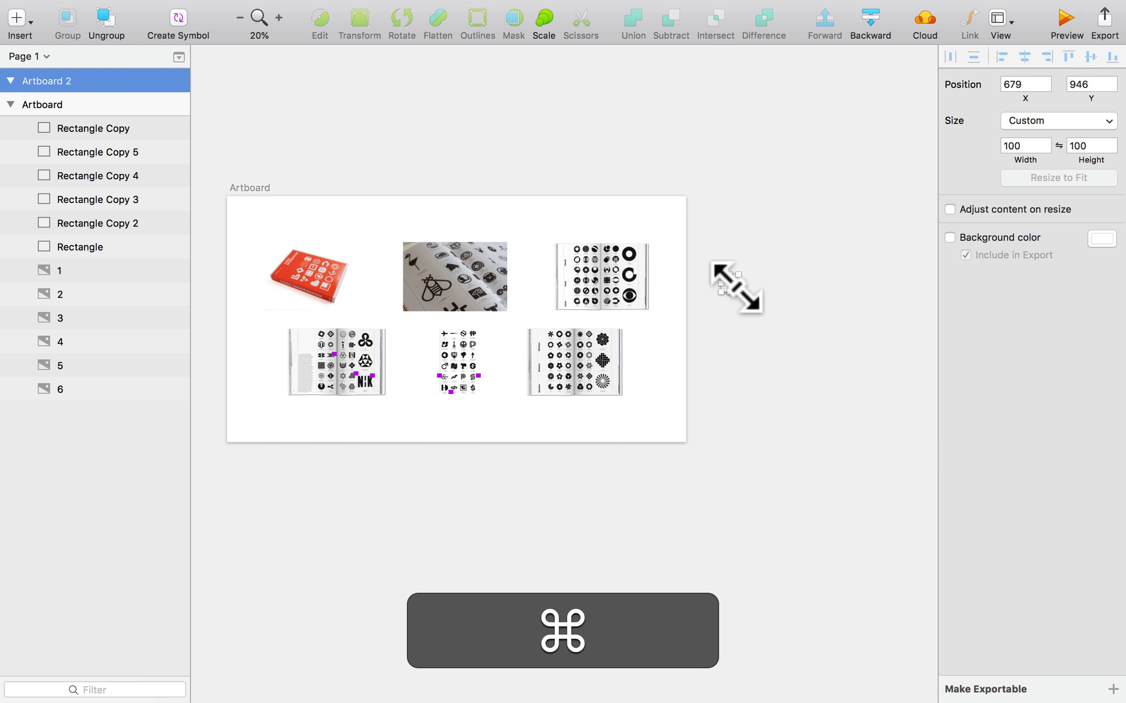
{"action": "key", "text": "cmd+2"}
{"action": "left_click", "coordinate": [825, 283]}
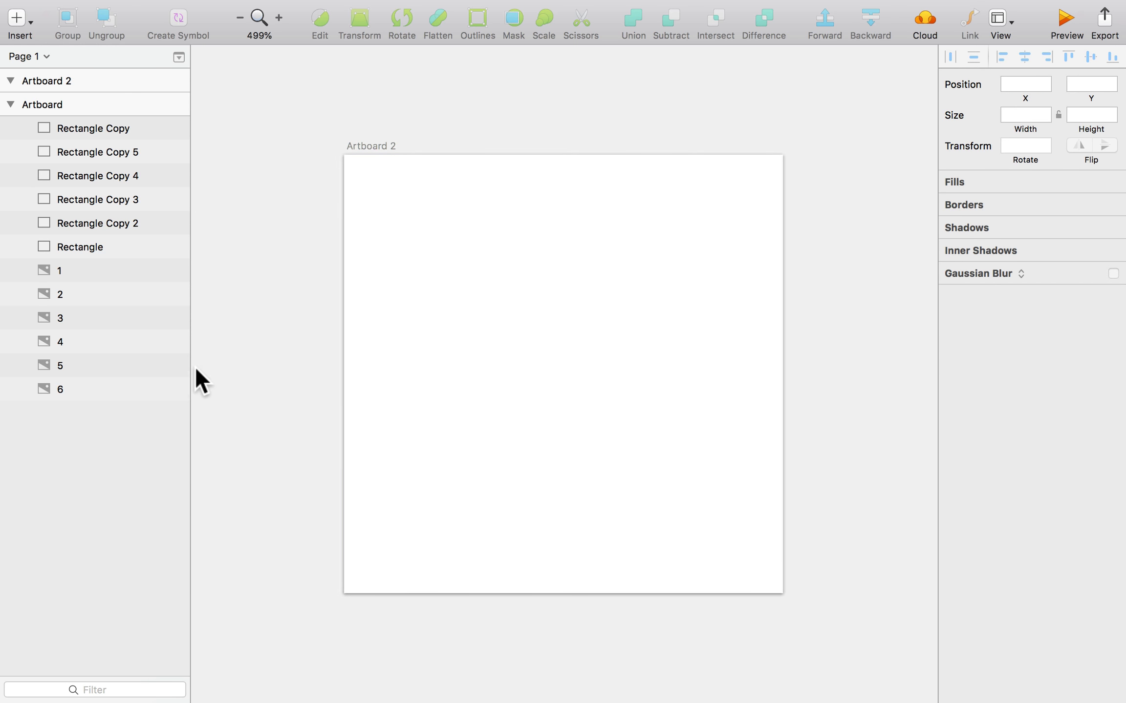
{"action": "scroll", "coordinate": [480, 183], "scroll_direction": "down", "scroll_amount": 5}
{"action": "left_click_drag", "start_coordinate": [328, 327], "coordinate": [512, 244]}
{"action": "scroll", "coordinate": [510, 242], "scroll_direction": "down", "scroll_amount": 5}
{"action": "scroll", "coordinate": [508, 241], "scroll_direction": "down", "scroll_amount": 5}
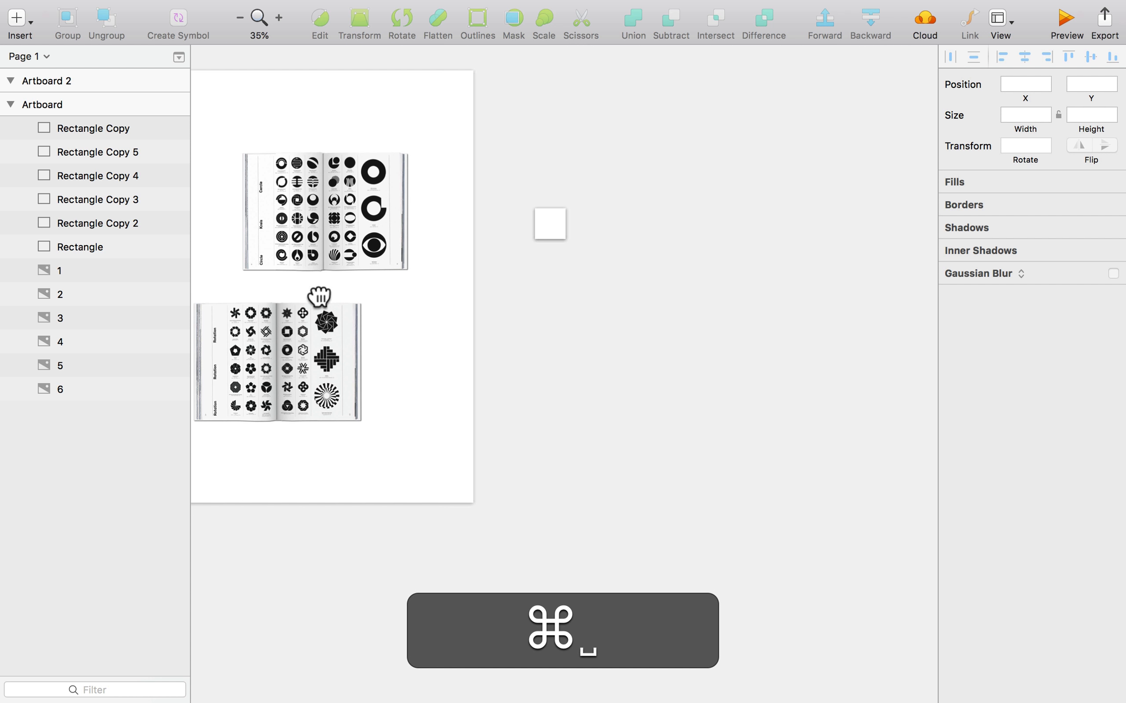
{"action": "left_click_drag", "start_coordinate": [310, 288], "coordinate": [393, 300]}
{"action": "scroll", "coordinate": [579, 254], "scroll_direction": "up", "scroll_amount": 3}
{"action": "left_click", "coordinate": [625, 219]}
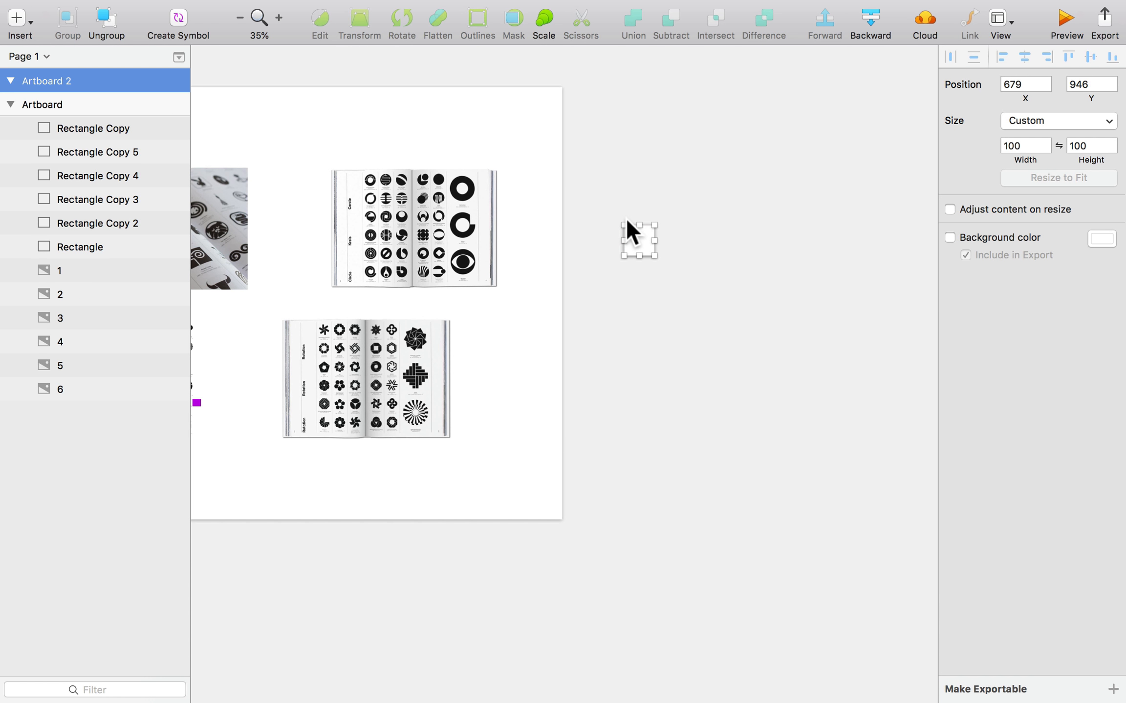
{"action": "key", "text": "super+2"}
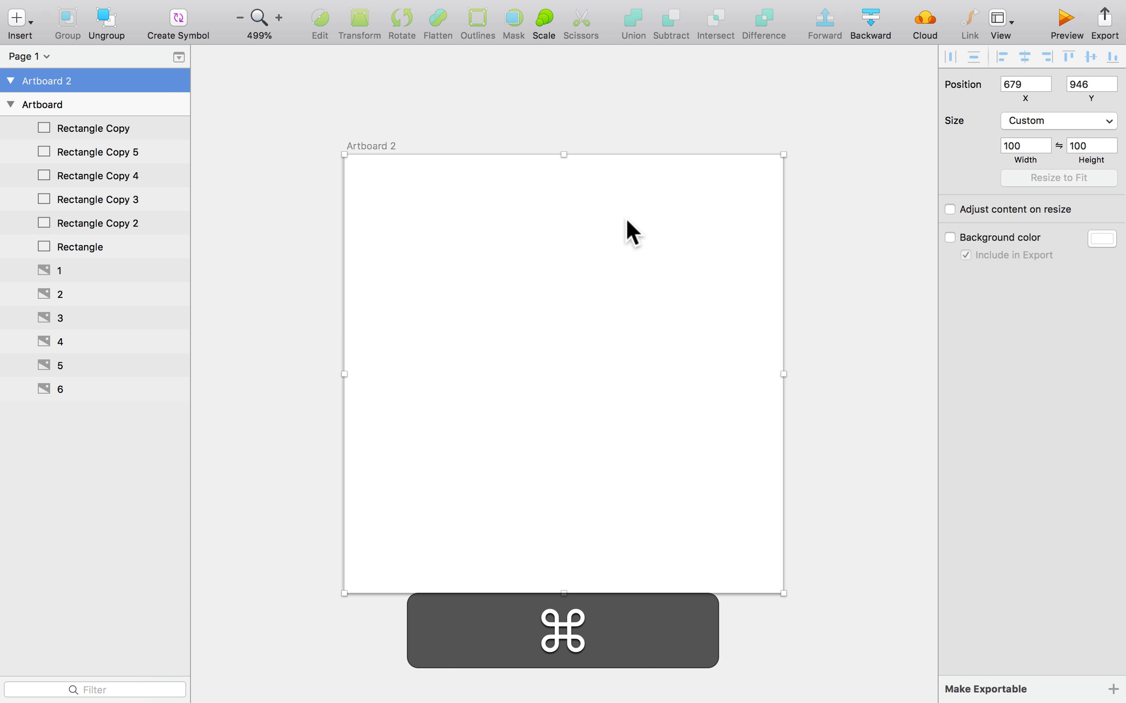
{"action": "left_click", "coordinate": [455, 104]}
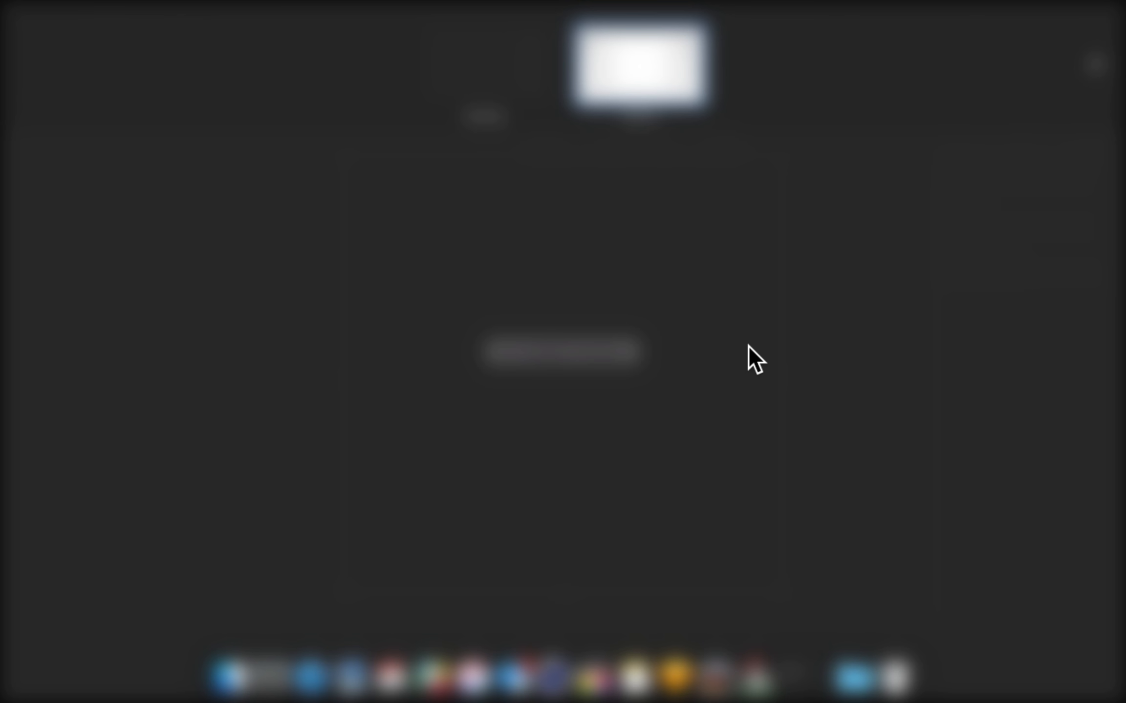
- Bring the captured N-between-triangles logo screenshot from the desktop into Artboard 2
{"action": "left_click", "coordinate": [748, 346]}
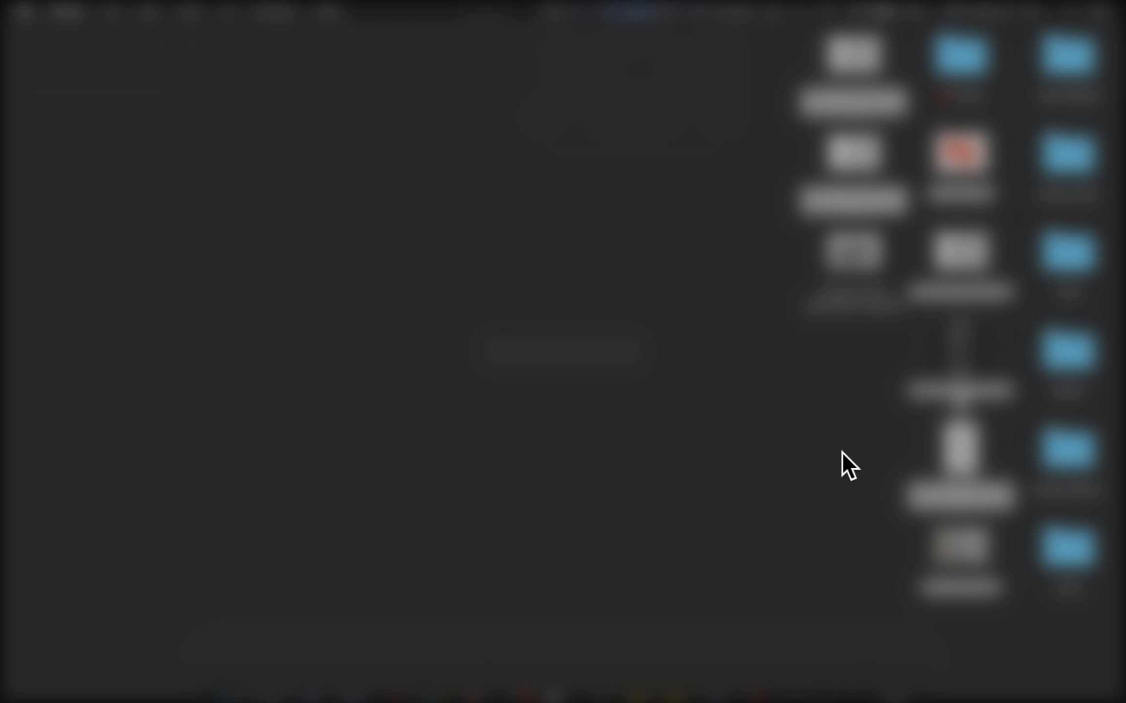
{"action": "left_click", "coordinate": [863, 251]}
{"action": "left_click_drag", "start_coordinate": [1122, 230], "coordinate": [755, 332]}
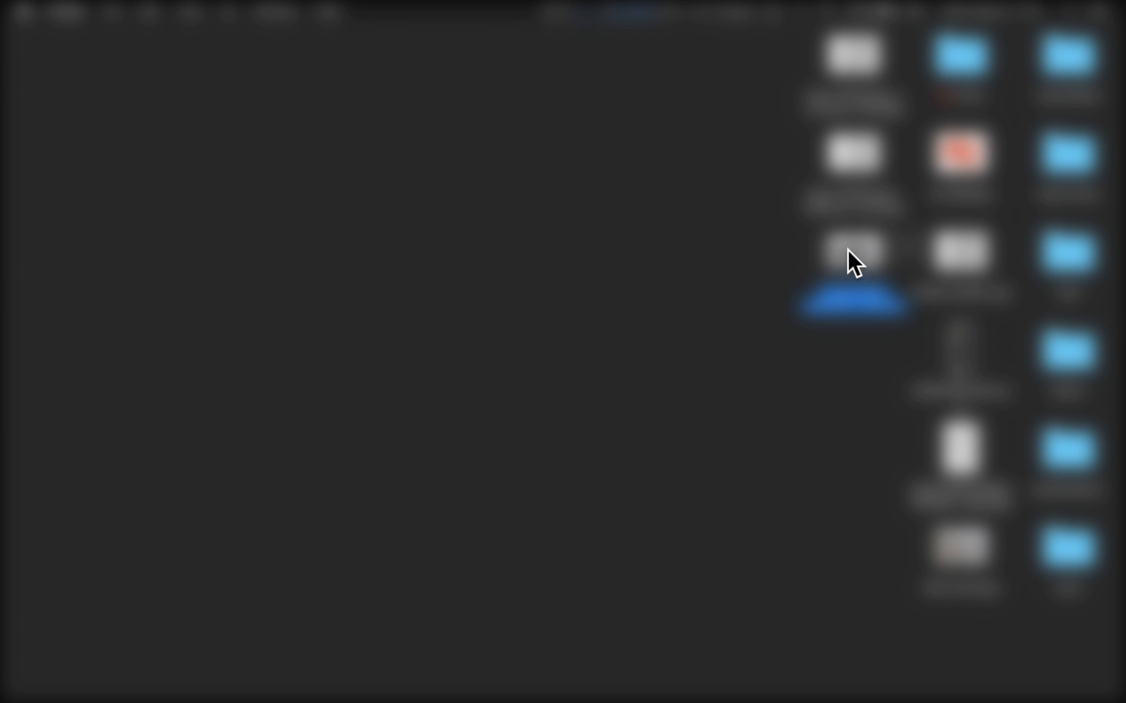
{"action": "mouse_move", "coordinate": [847, 248]}
{"action": "left_mouse_down"}
{"action": "mouse_move", "coordinate": [1115, 244]}
{"action": "mouse_move", "coordinate": [613, 306]}
{"action": "mouse_move", "coordinate": [508, 331]}
{"action": "left_mouse_up"}
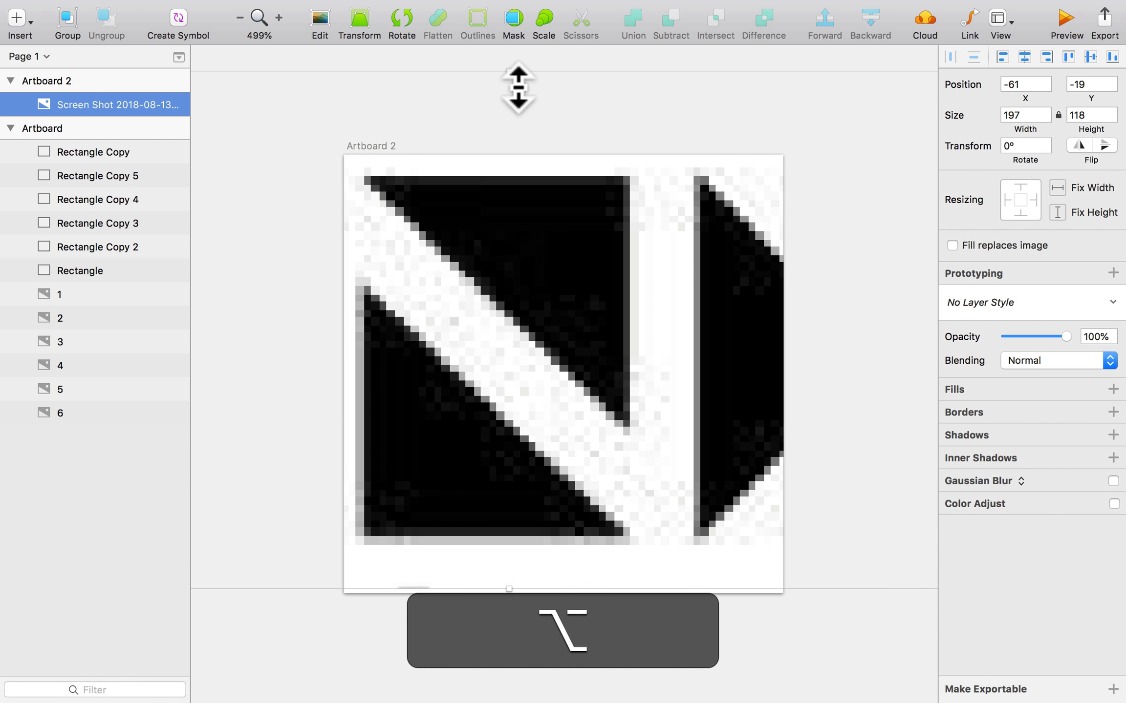
- Scale the logo screenshot down to 85 × 51 and place it near the centre of Artboard 2 at X 8, Y 20
{"action": "left_click_drag", "start_coordinate": [510, 79], "coordinate": [554, 383]}
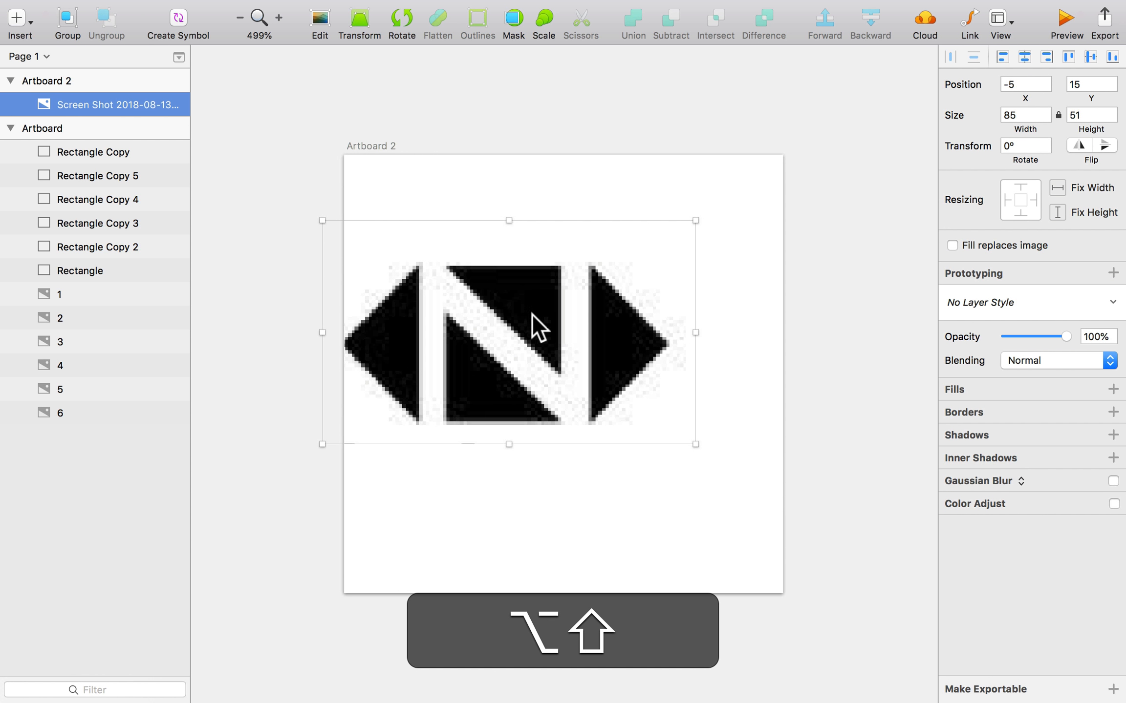
{"action": "left_click_drag", "start_coordinate": [535, 327], "coordinate": [577, 335]}
{"action": "left_click", "coordinate": [522, 123]}
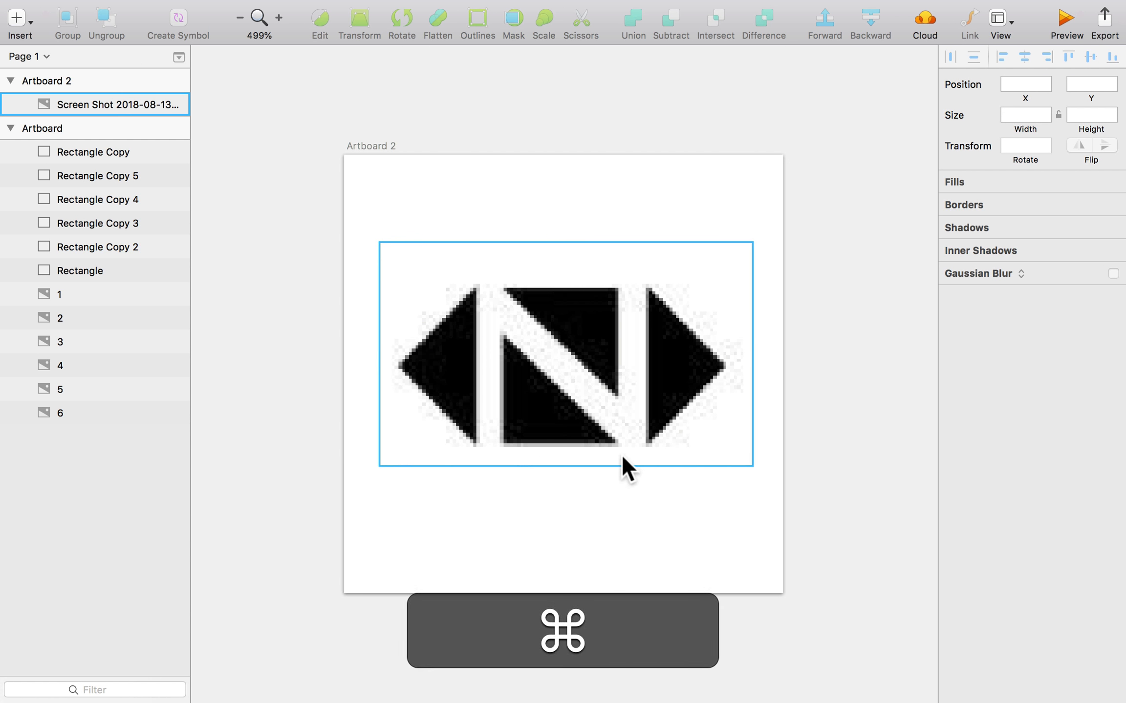
- Draw an 18 × 36 rectangle over the logo's left triangle at X 12, Y 30
{"action": "scroll", "coordinate": [624, 461], "scroll_direction": "up", "scroll_amount": 2}
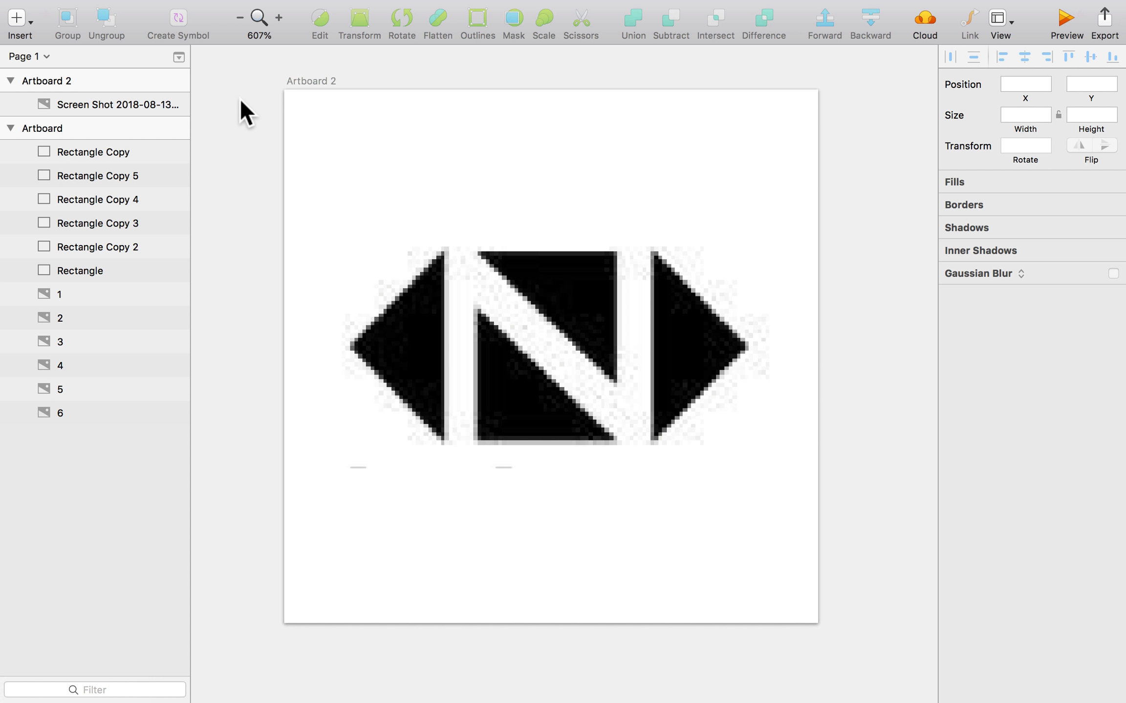
{"action": "key", "text": "r"}
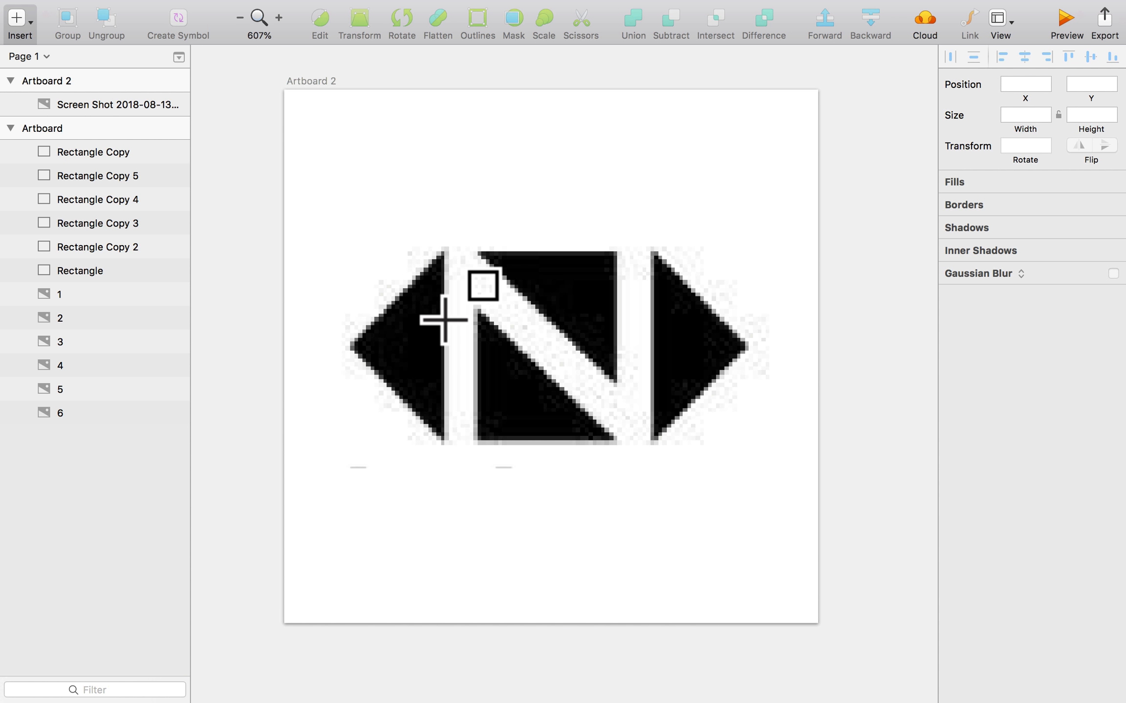
{"action": "mouse_move", "coordinate": [453, 276]}
{"action": "left_mouse_down"}
{"action": "mouse_move", "coordinate": [414, 327]}
{"action": "mouse_move", "coordinate": [377, 487]}
{"action": "mouse_move", "coordinate": [364, 457]}
{"action": "left_mouse_up"}
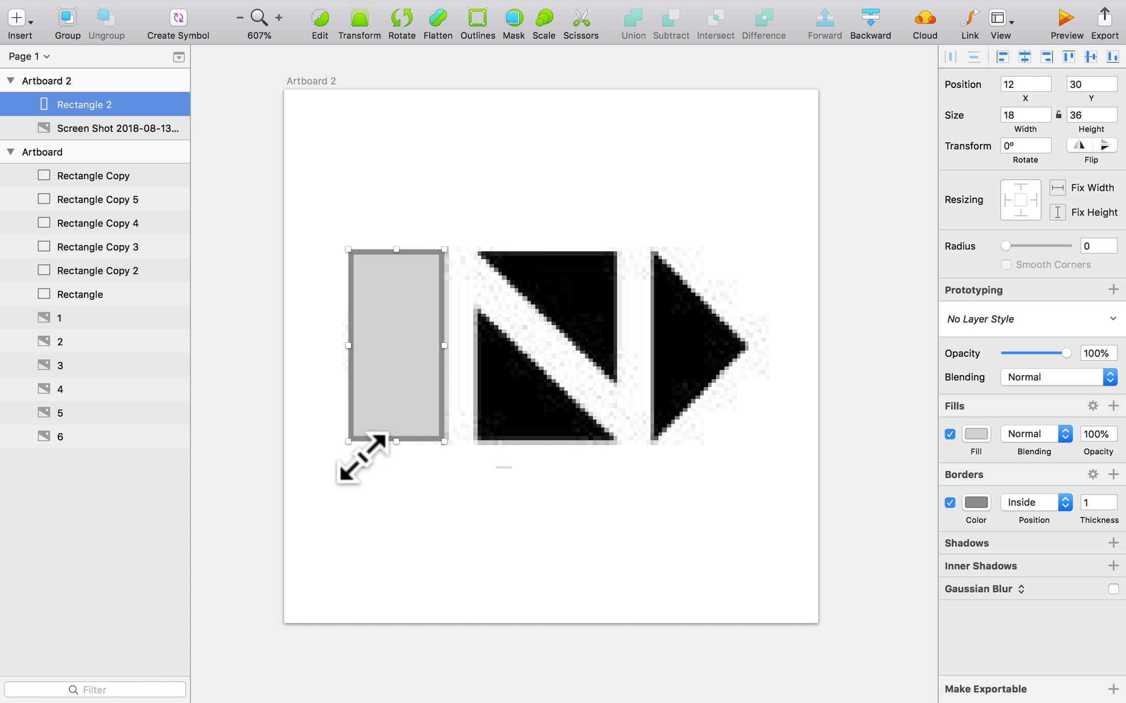
- Turn the rectangle into a left-pointing triangle by deleting its top-left point and moving its bottom-left point up to Y 48
{"action": "double_click", "coordinate": [380, 395]}
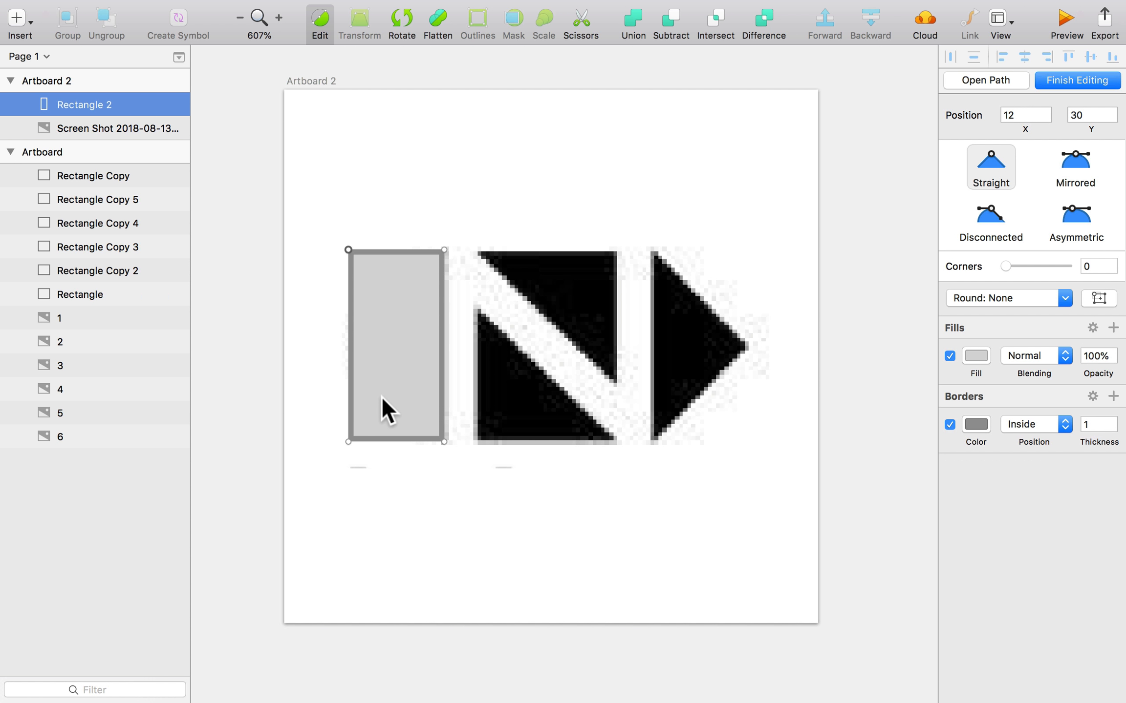
{"action": "key", "text": "BackSpace"}
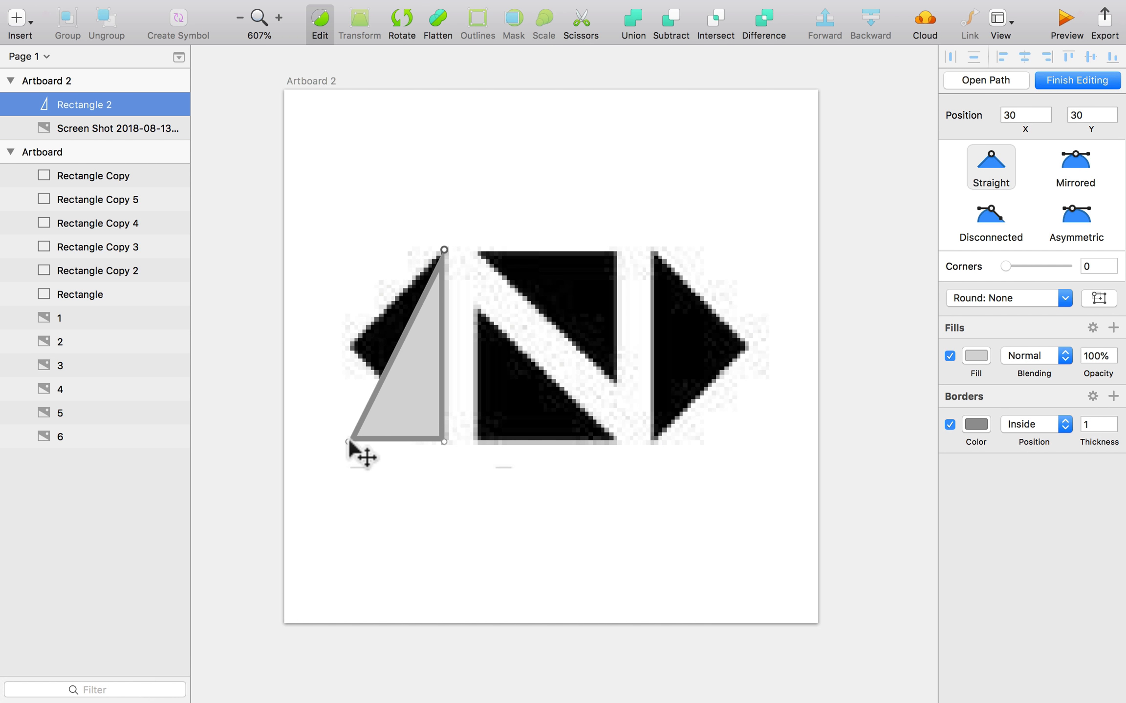
{"action": "key", "text": "shift+Up"}
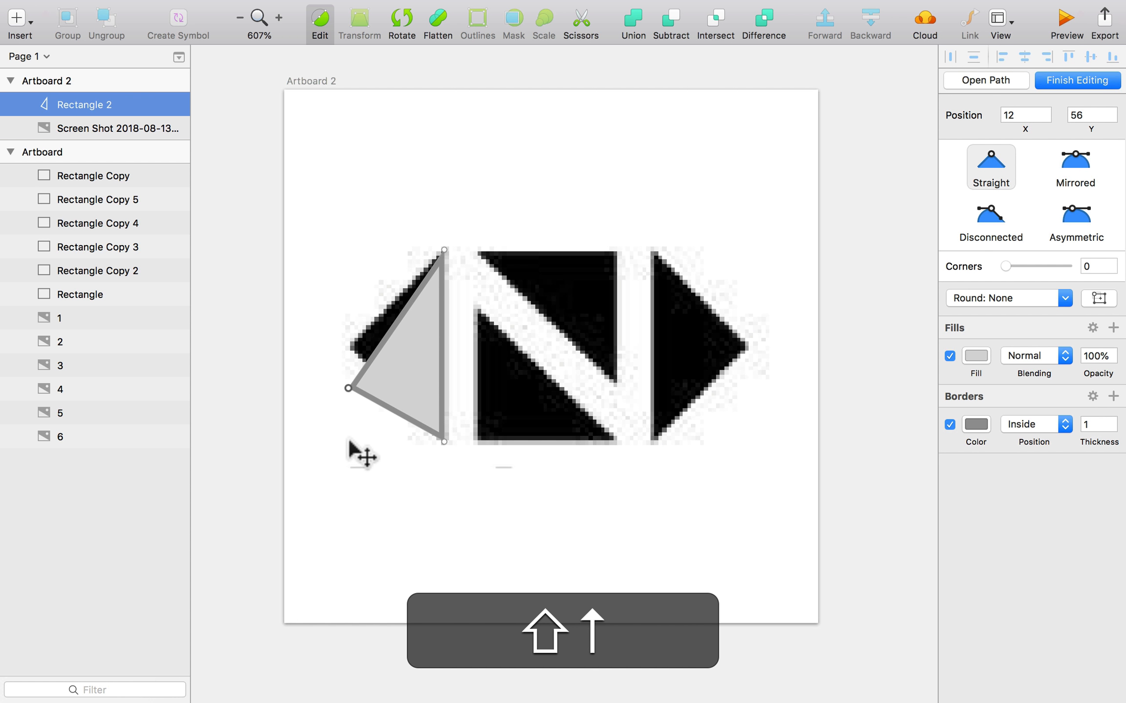
{"action": "key", "text": "shift+Up"}
{"action": "key", "text": "Down"}
{"action": "key", "text": "Down"}
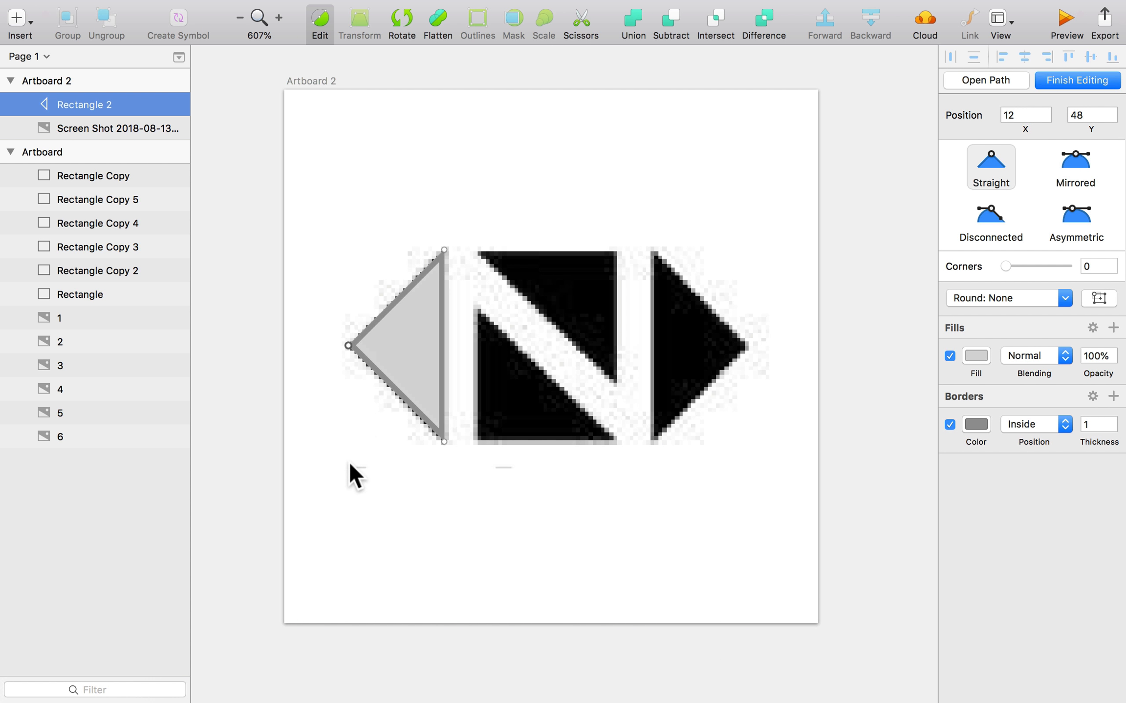
{"action": "left_click", "coordinate": [378, 521]}
{"action": "left_click", "coordinate": [378, 522]}
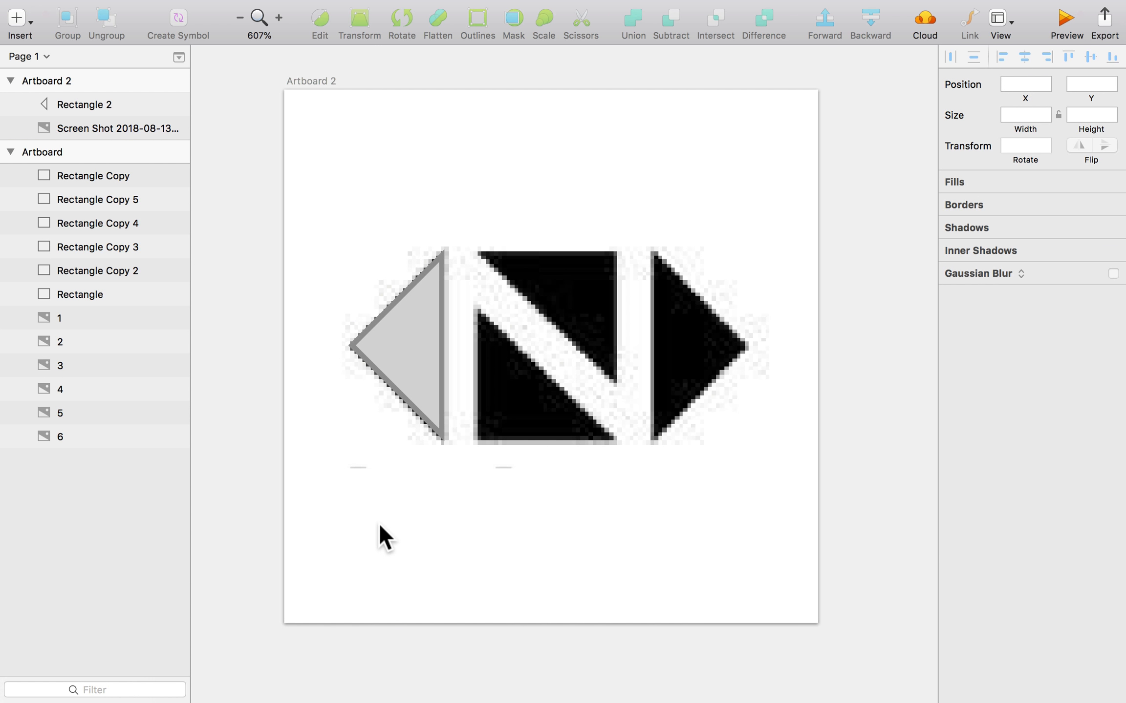
- Duplicate the left triangle, shift the copy to X 68 over the logo's right triangle, and flip it horizontally
{"action": "left_click", "coordinate": [395, 328]}
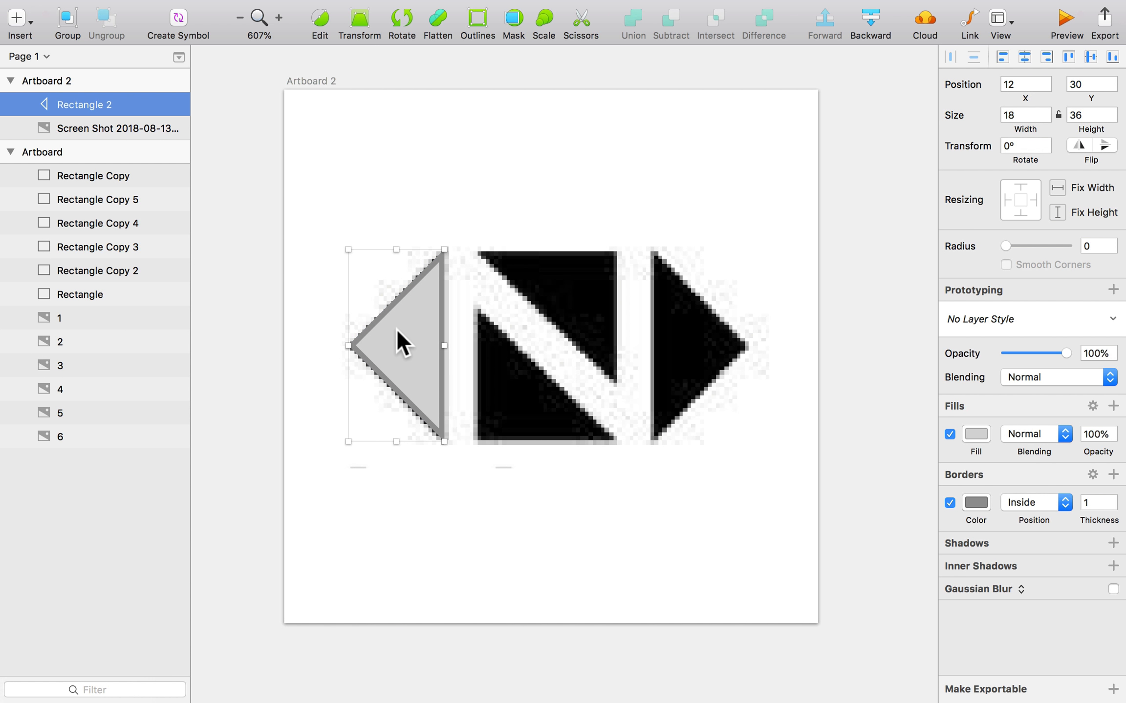
{"action": "key", "text": "cmd+c"}
{"action": "key", "text": "cmd+v"}
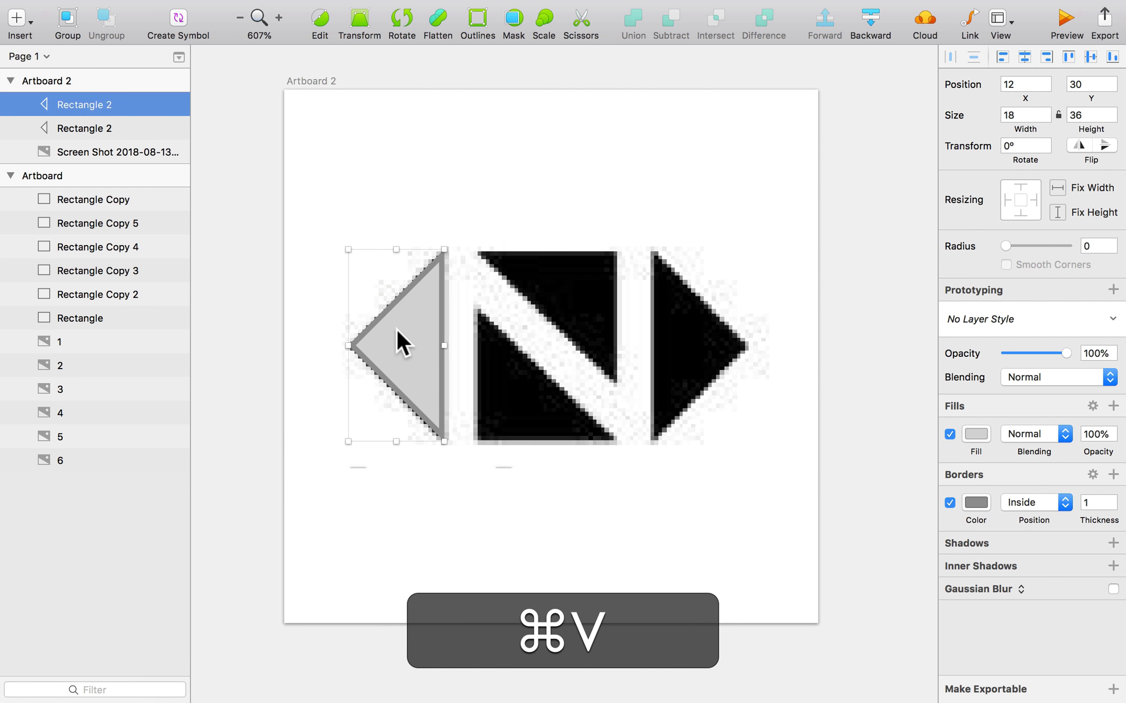
{"action": "key", "text": "shift+Right"}
{"action": "key", "text": "shift+Right"}
{"action": "key", "text": "shift+Right"}
{"action": "key", "text": "shift+Right"}
{"action": "key", "text": "shift+Right"}
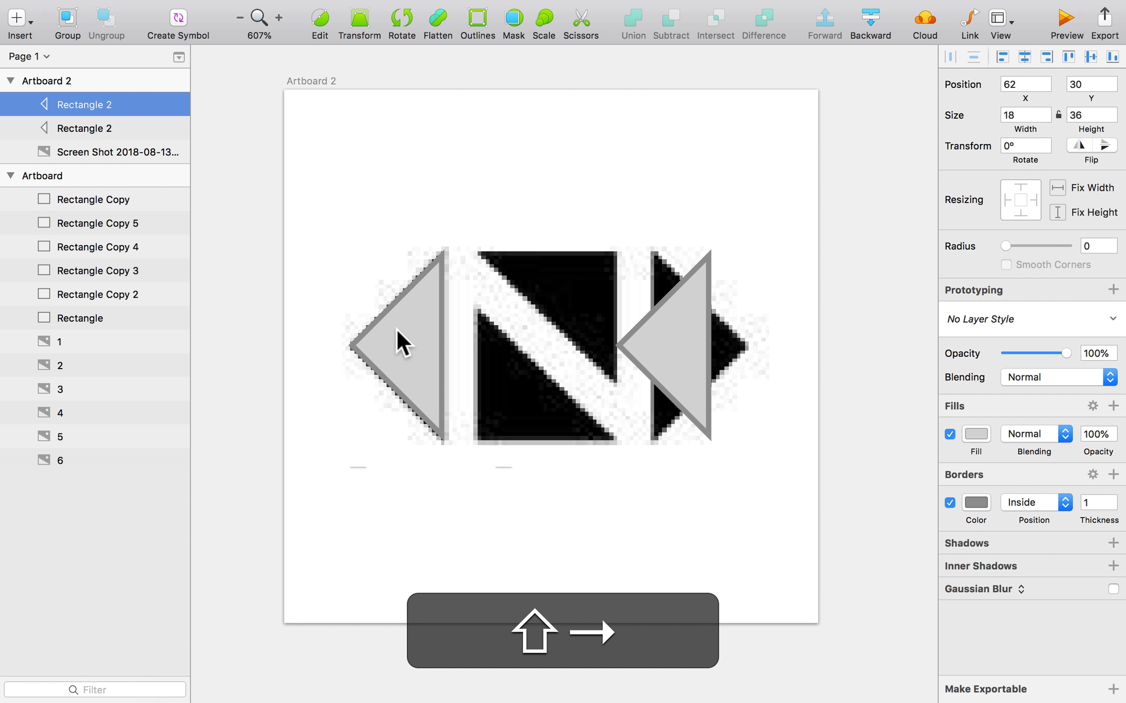
{"action": "key", "text": "shift+Right"}
{"action": "key", "text": "Left"}
{"action": "key", "text": "Left"}
{"action": "key", "text": "Left"}
{"action": "key", "text": "Left"}
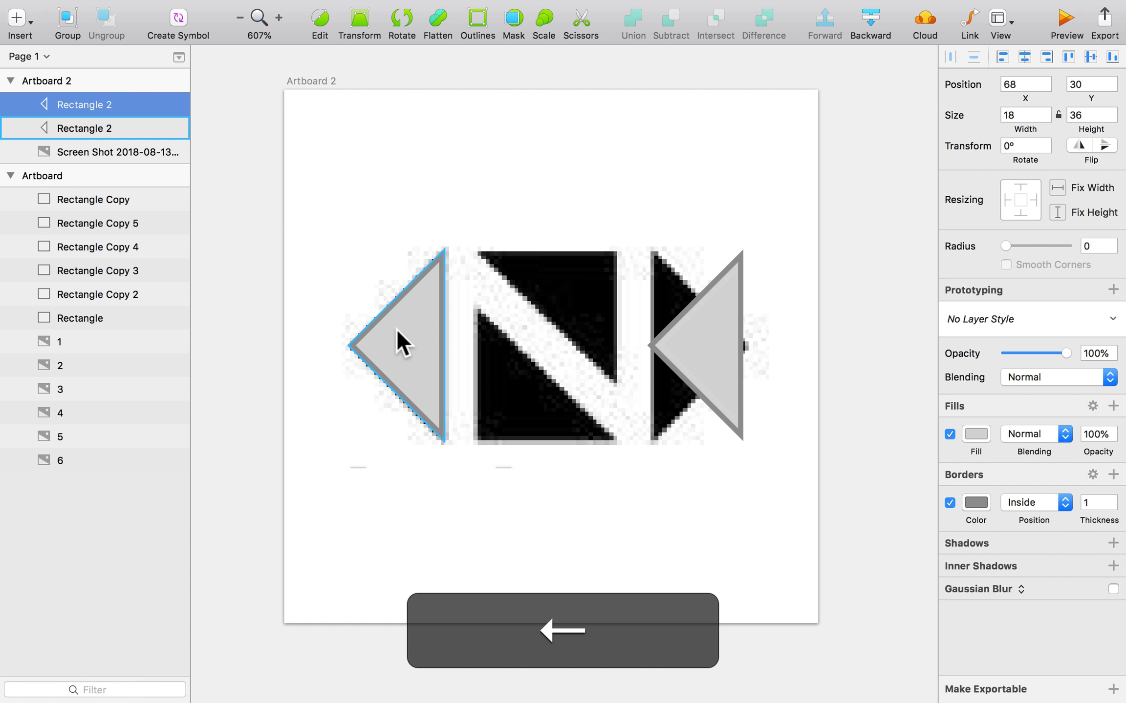
{"action": "left_click", "coordinate": [1076, 143]}
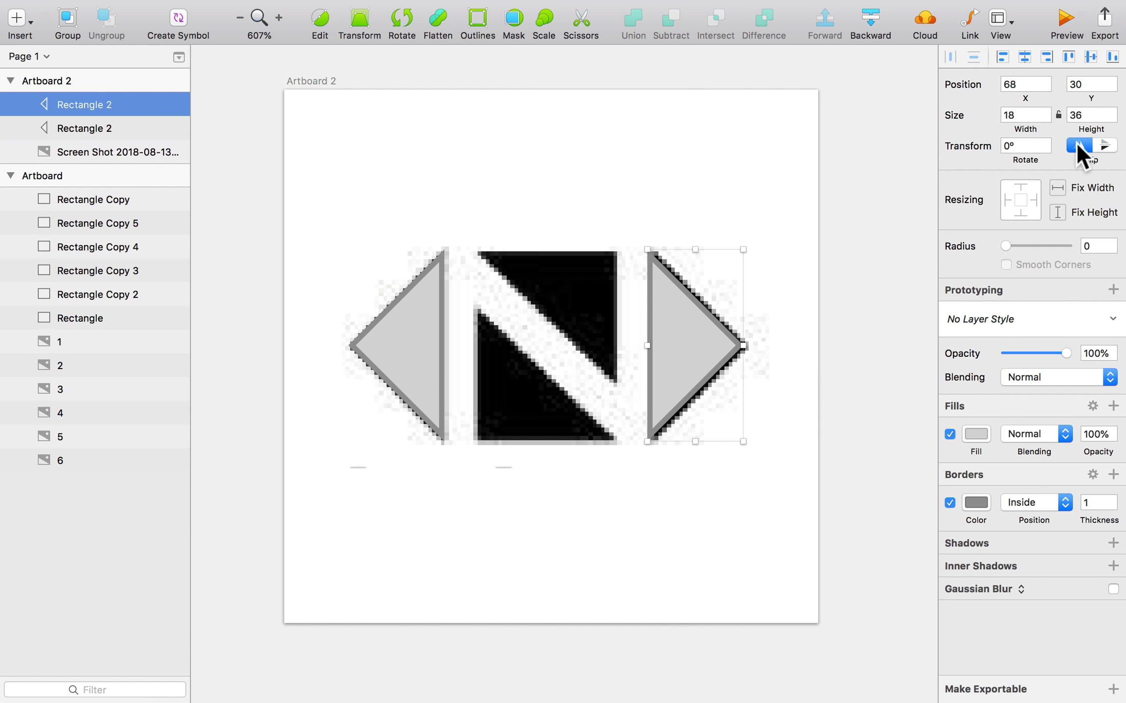
{"action": "key", "text": "alt"}
- Draw a 27 × 27 square over the N's upper triangle and delete its bottom-left point to form a triangle
{"action": "key", "text": "r"}
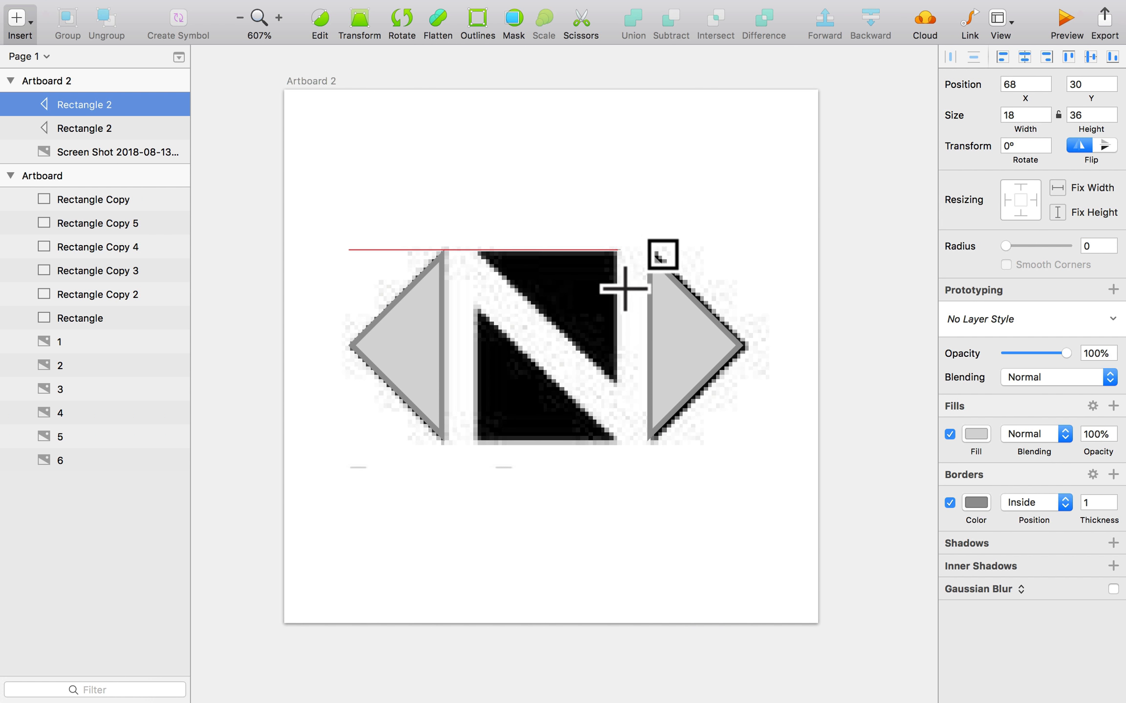
{"action": "left_click_drag", "start_coordinate": [621, 252], "coordinate": [496, 404]}
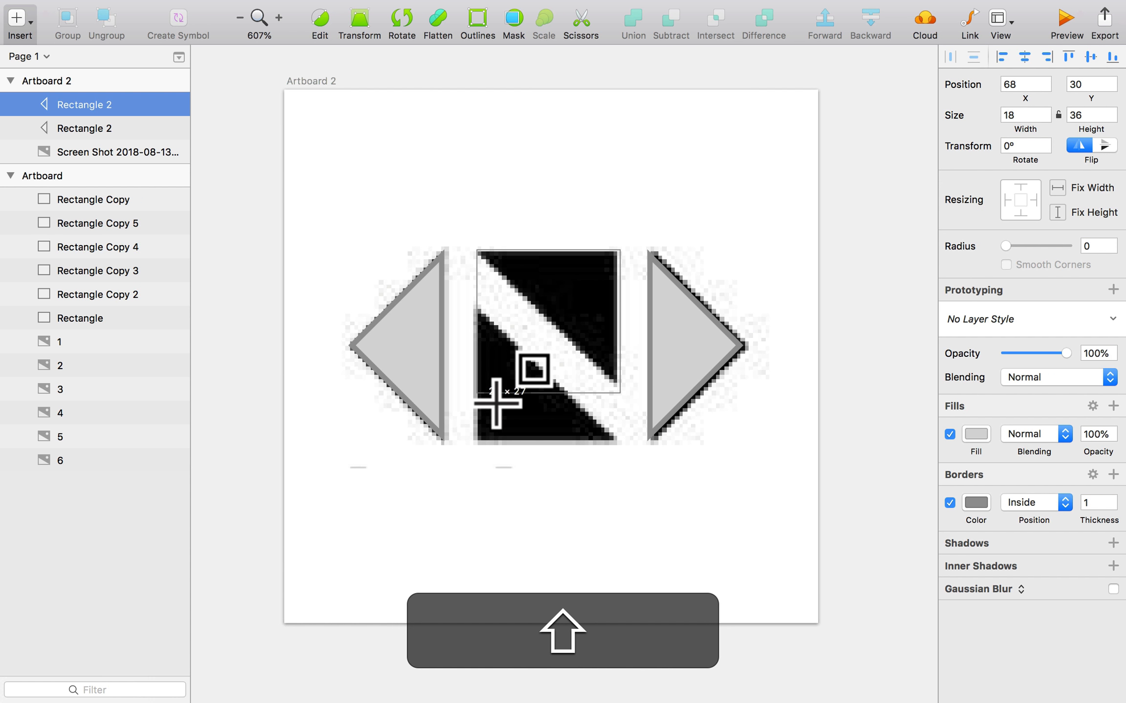
{"action": "left_click_drag", "start_coordinate": [496, 403], "coordinate": [477, 372]}
{"action": "double_click", "coordinate": [491, 362]}
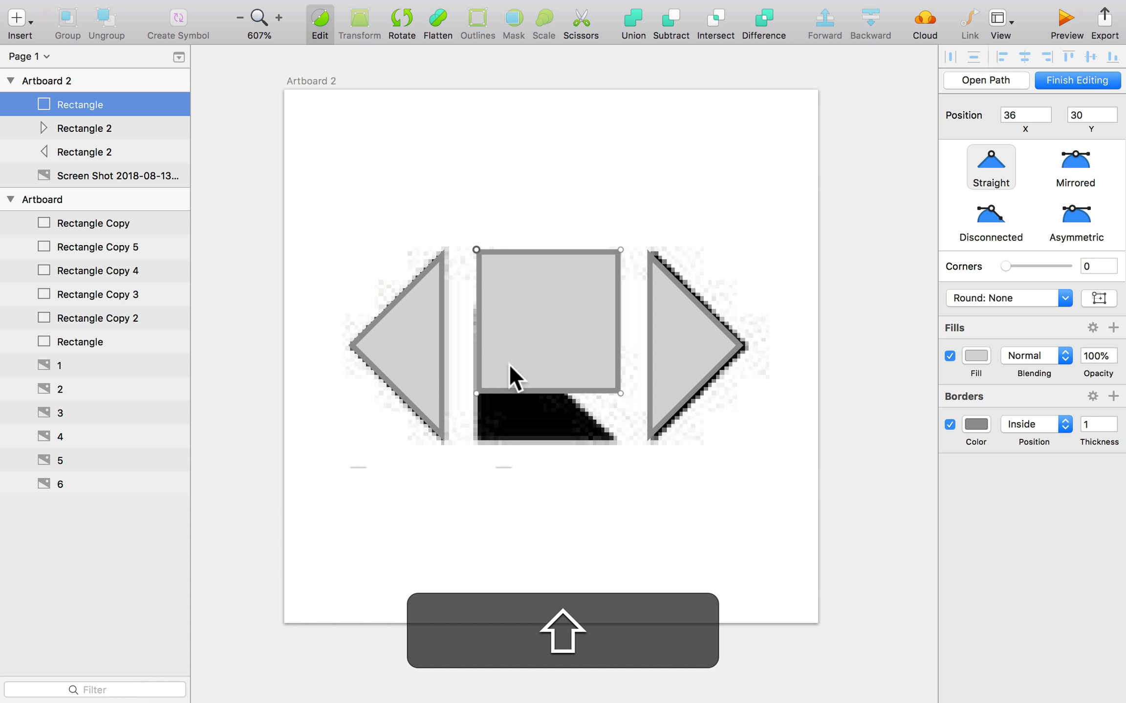
{"action": "key", "text": "BackSpace"}
{"action": "left_click", "coordinate": [508, 503]}
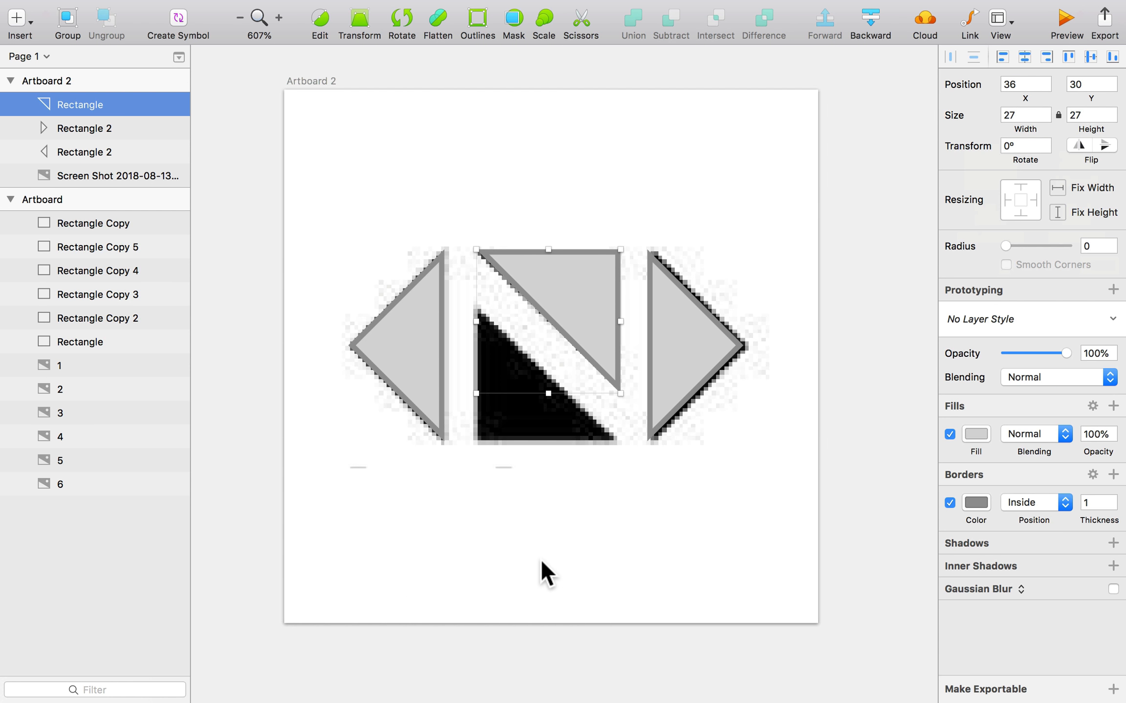
- Draw a 27 × 27 square over the N's lower triangle at X 36, Y 39 and delete its top-right point
{"action": "key", "text": "r"}
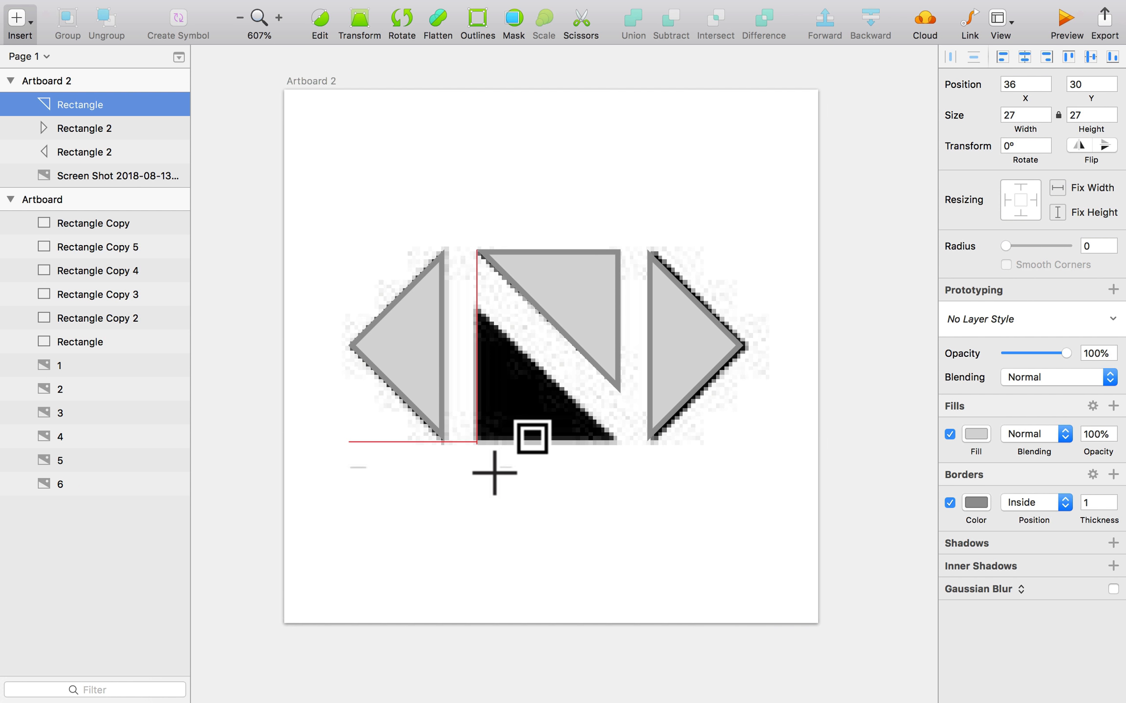
{"action": "left_click_drag", "start_coordinate": [477, 443], "coordinate": [619, 317]}
{"action": "double_click", "coordinate": [544, 338]}
{"action": "key", "text": "BackSpace"}
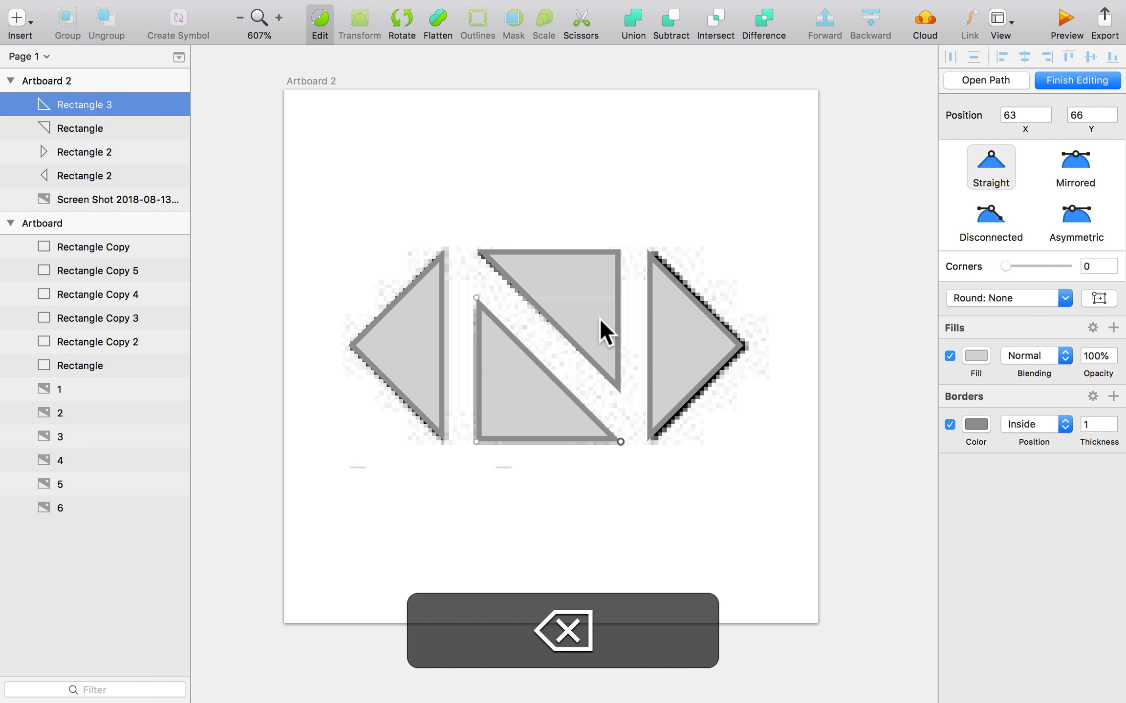
{"action": "left_click", "coordinate": [780, 505]}
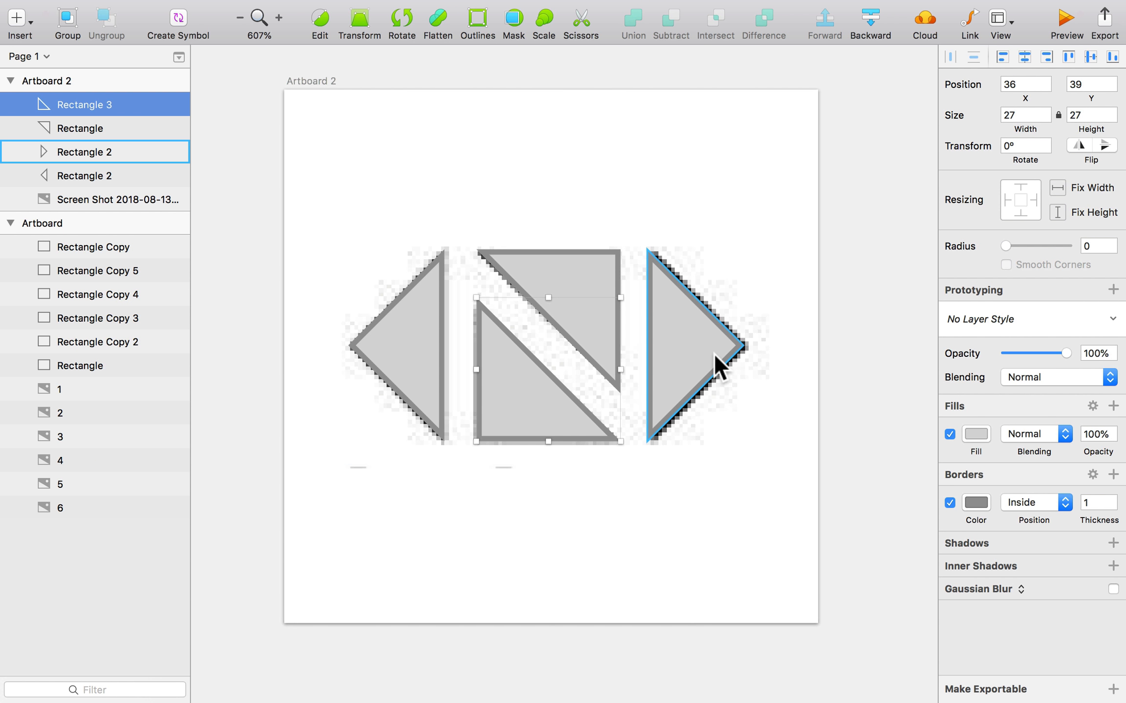
- Move the logo screenshot out of Artboard 2 and place it beside the artboard for comparison
{"action": "left_click", "coordinate": [735, 374]}
{"action": "scroll", "coordinate": [737, 374], "scroll_direction": "down", "scroll_amount": 5}
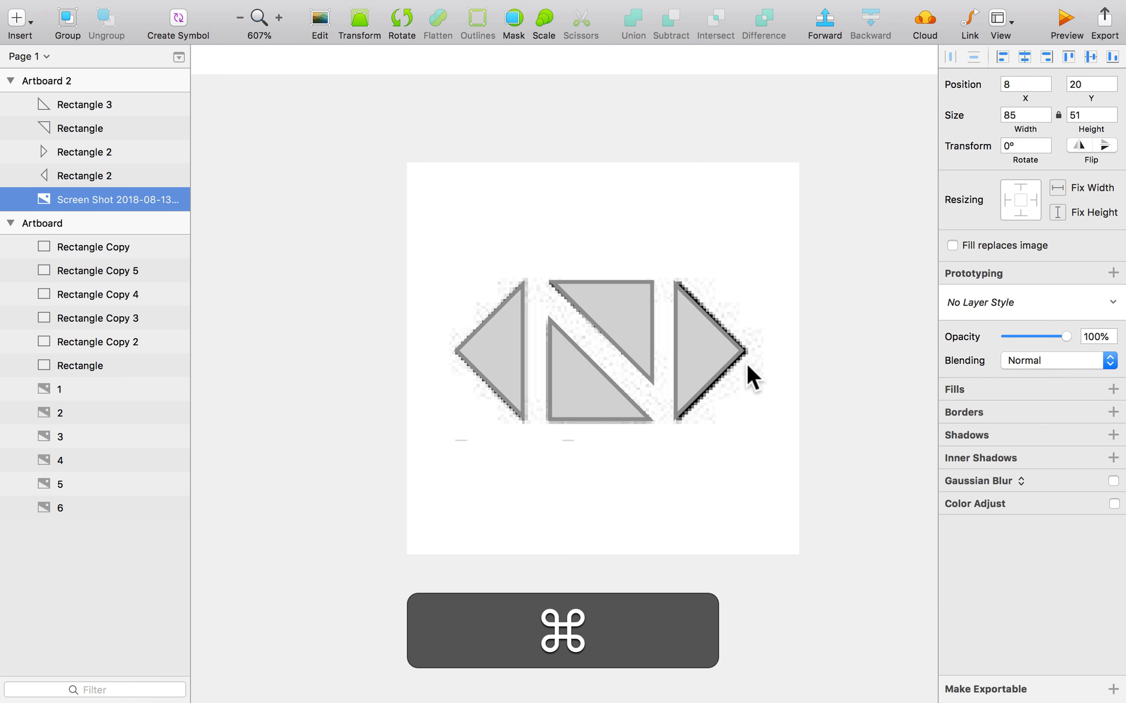
{"action": "left_click", "coordinate": [793, 367]}
{"action": "left_click_drag", "start_coordinate": [668, 382], "coordinate": [495, 406]}
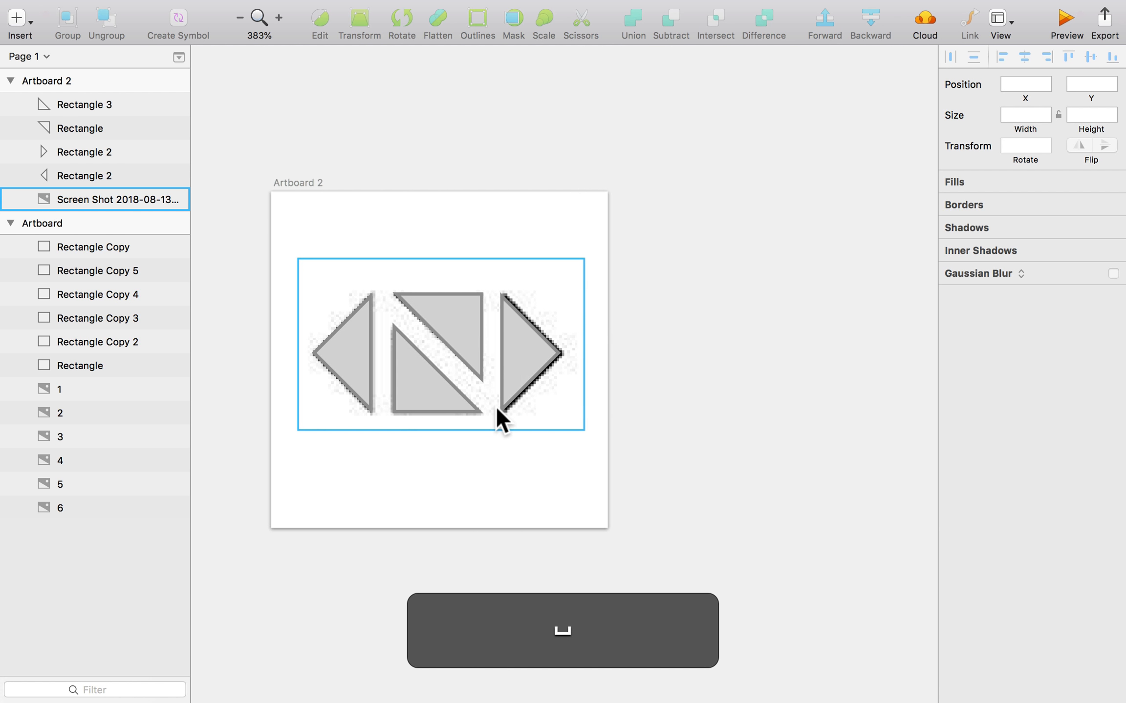
{"action": "left_click", "coordinate": [513, 417], "text": "alt+shift"}
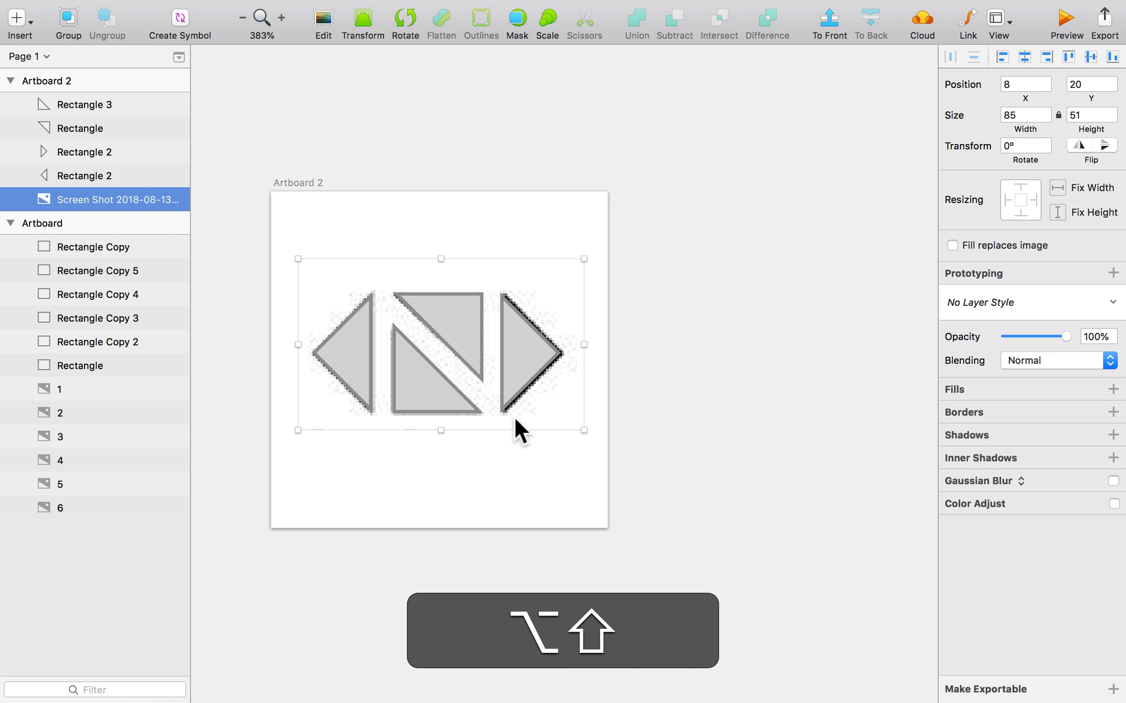
{"action": "left_click", "coordinate": [520, 416], "text": "alt+shift"}
{"action": "left_click_drag", "start_coordinate": [521, 417], "coordinate": [890, 390]}
{"action": "left_click_drag", "start_coordinate": [804, 369], "coordinate": [778, 364]}
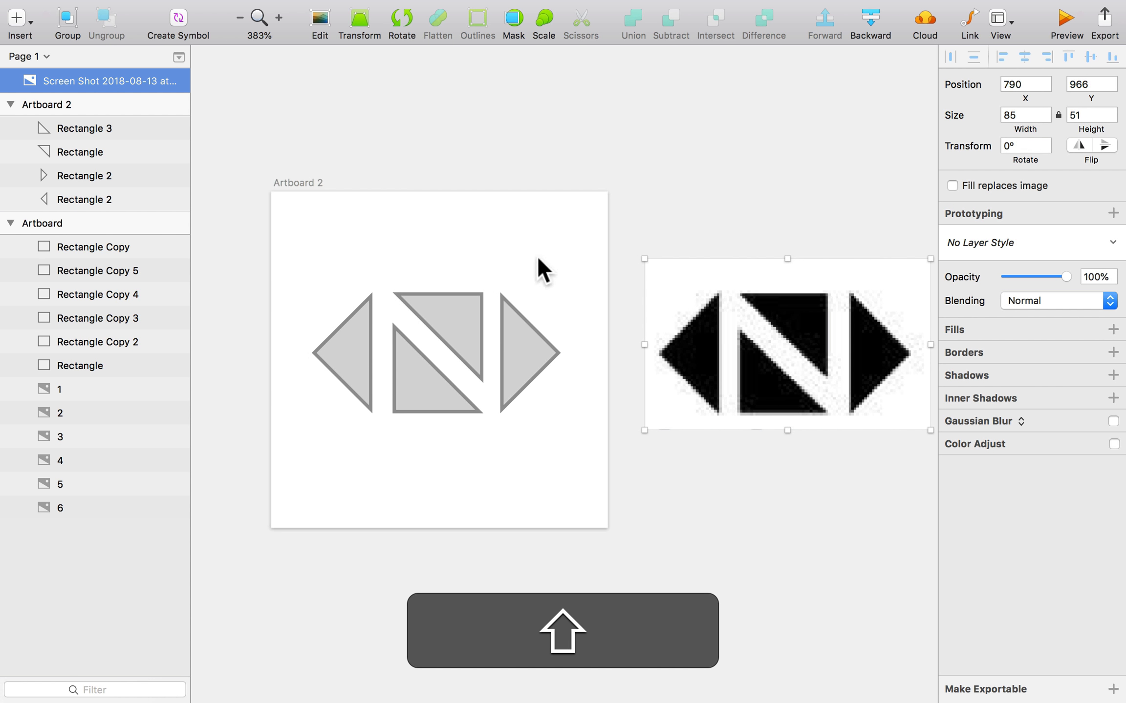
- Remove the borders from all four drawn triangles and set their fill to 000000
{"action": "left_click_drag", "start_coordinate": [537, 259], "coordinate": [361, 426]}
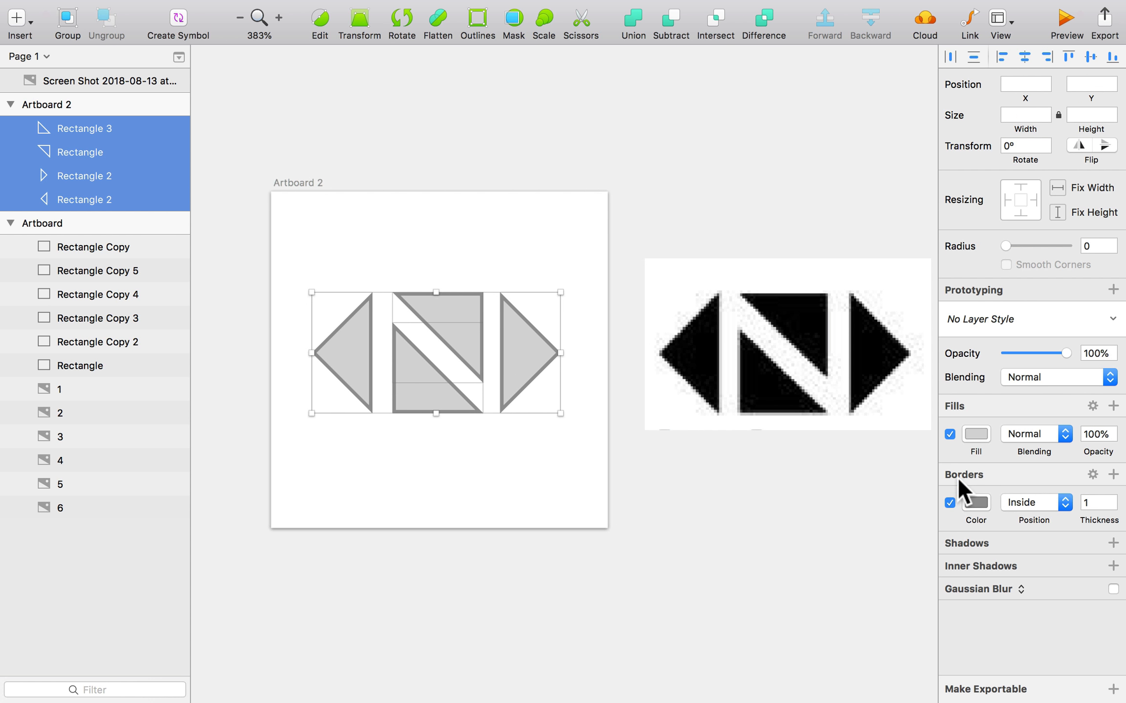
{"action": "left_click", "coordinate": [949, 502]}
{"action": "left_click", "coordinate": [976, 434]}
{"action": "left_click_drag", "start_coordinate": [967, 511], "coordinate": [776, 700]}
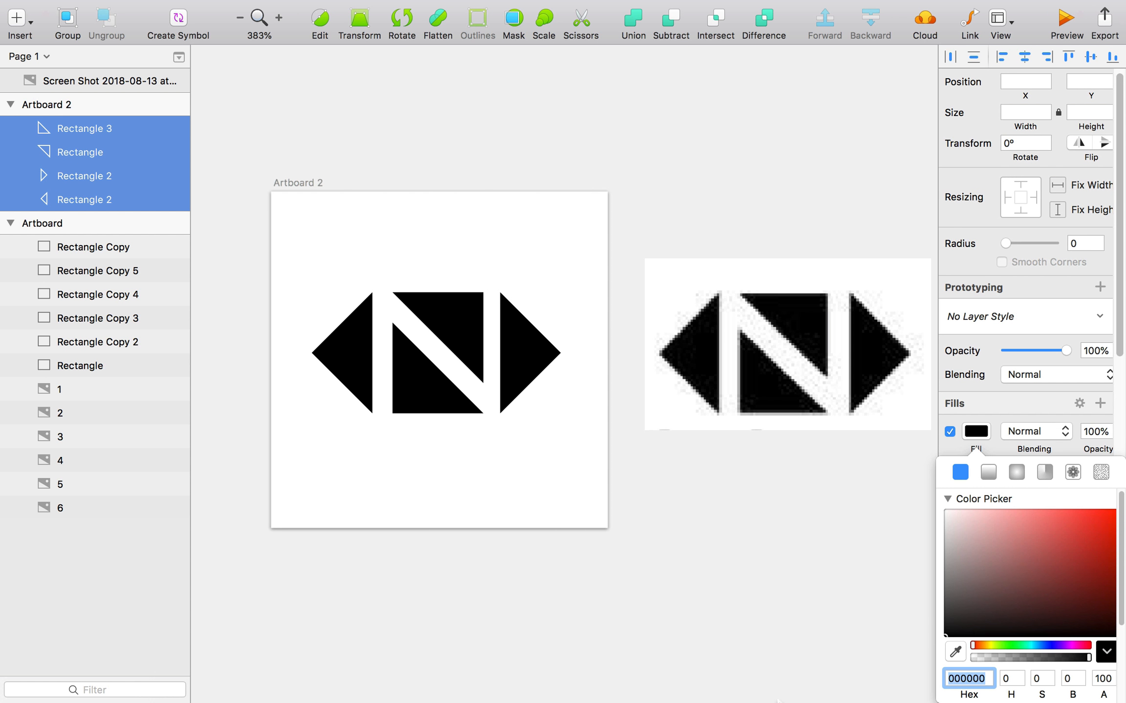
{"action": "left_click", "coordinate": [667, 557]}
- Move the logo screenshot directly above Artboard 2, aligned with the redrawn logo
{"action": "scroll", "coordinate": [631, 464], "scroll_direction": "down", "scroll_amount": 3}
{"action": "left_click_drag", "start_coordinate": [737, 485], "coordinate": [683, 444]}
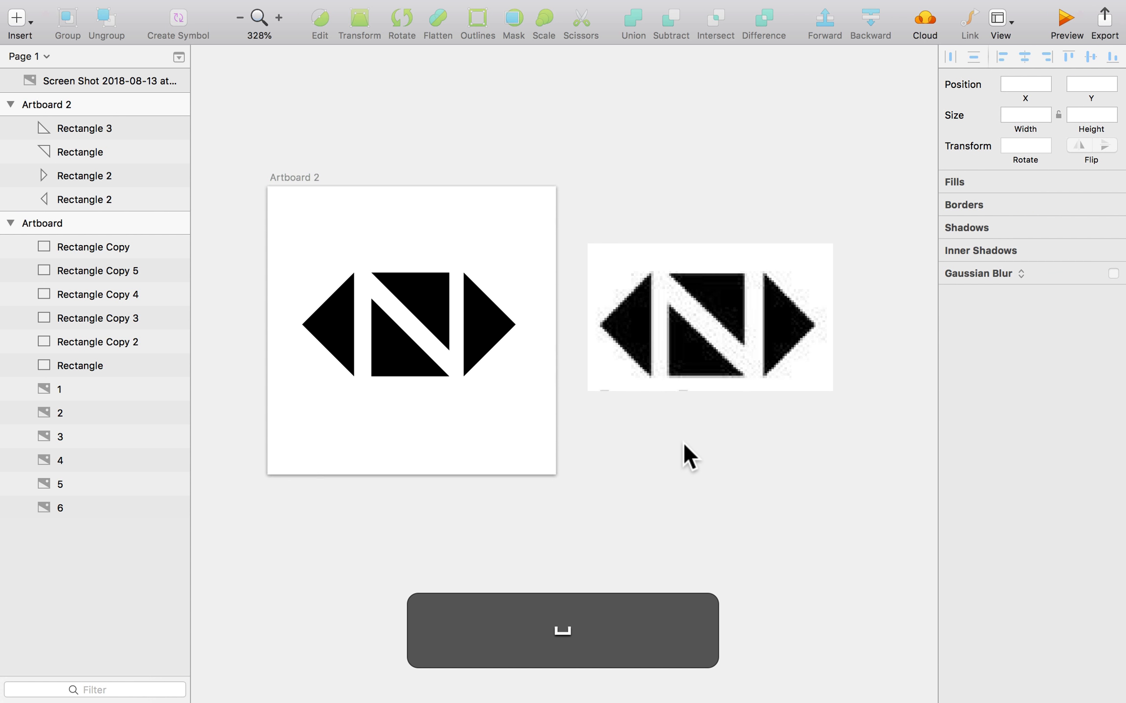
{"action": "left_click_drag", "start_coordinate": [718, 342], "coordinate": [428, 92]}
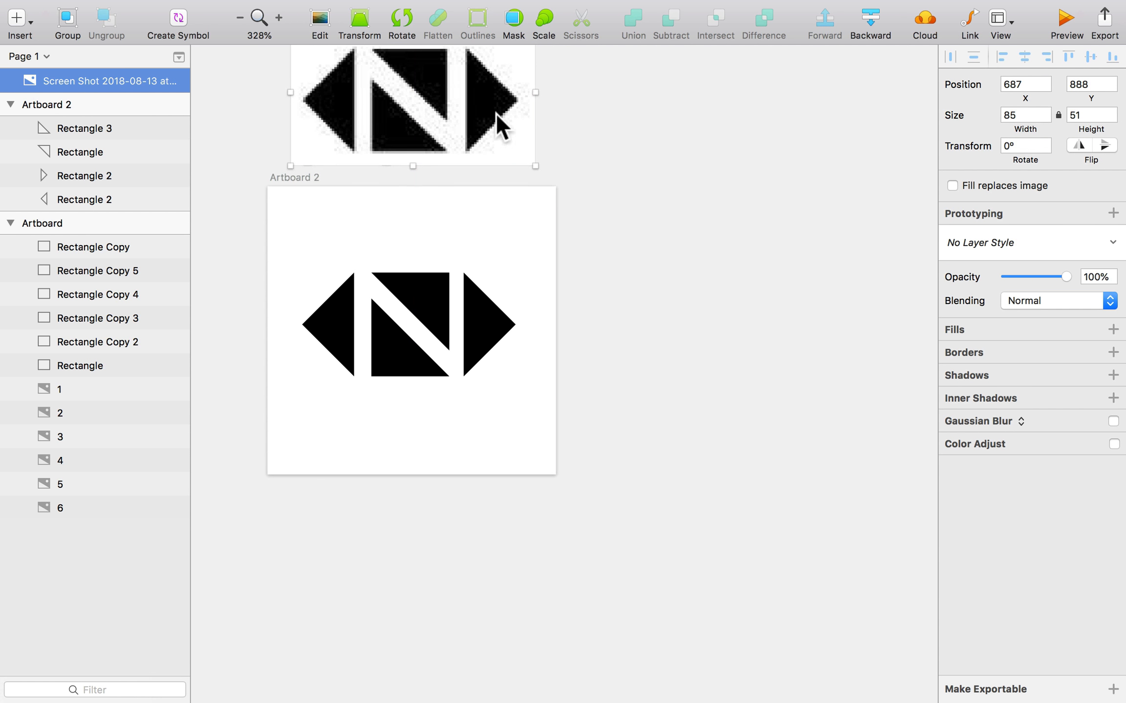
{"action": "left_click", "coordinate": [645, 243]}
- Move the two purple markers around the NHK logo on the book spread to X 848, Y 1002 and X 722, Y 1007
{"action": "scroll", "coordinate": [658, 244], "scroll_direction": "down", "scroll_amount": 8}
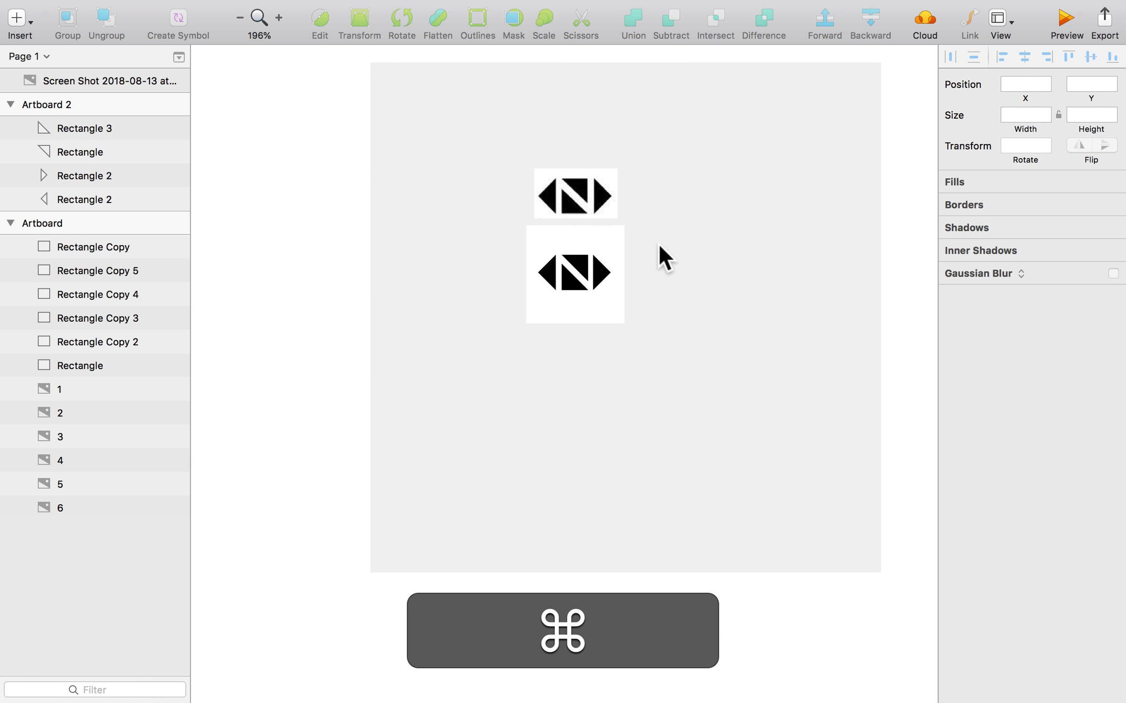
{"action": "left_click_drag", "start_coordinate": [464, 516], "coordinate": [718, 304]}
{"action": "scroll", "coordinate": [718, 304], "scroll_direction": "down", "scroll_amount": 3}
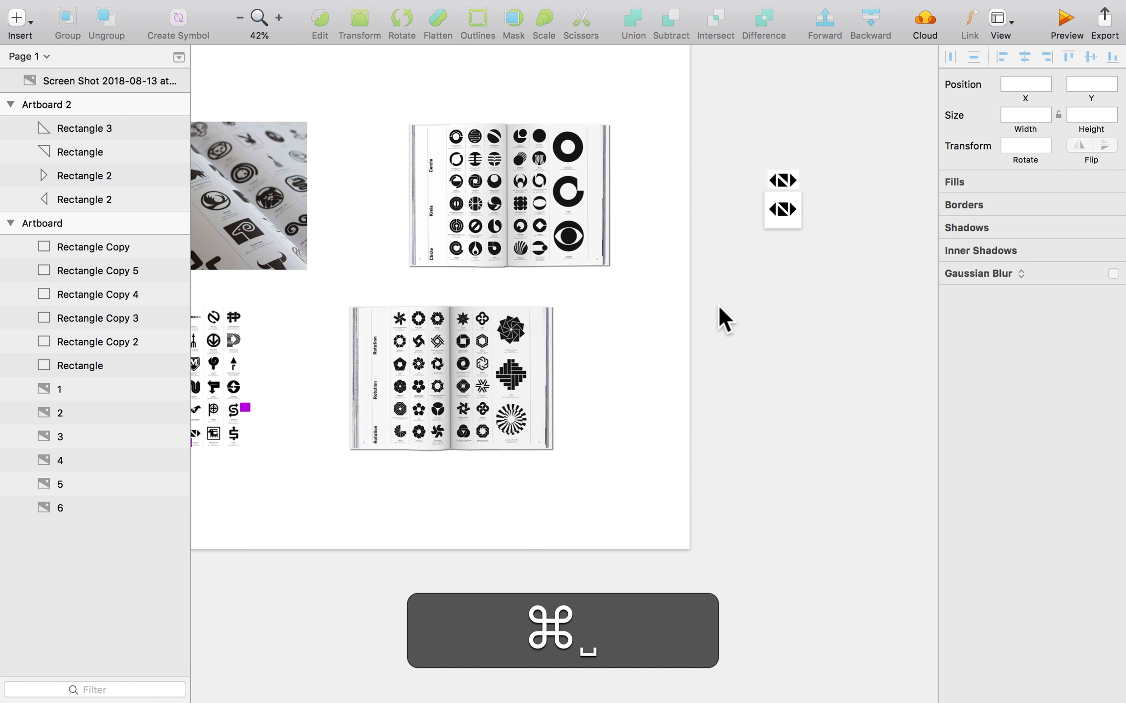
{"action": "left_click_drag", "start_coordinate": [252, 382], "coordinate": [476, 326]}
{"action": "key", "text": "z"}
{"action": "left_click_drag", "start_coordinate": [354, 329], "coordinate": [477, 330]}
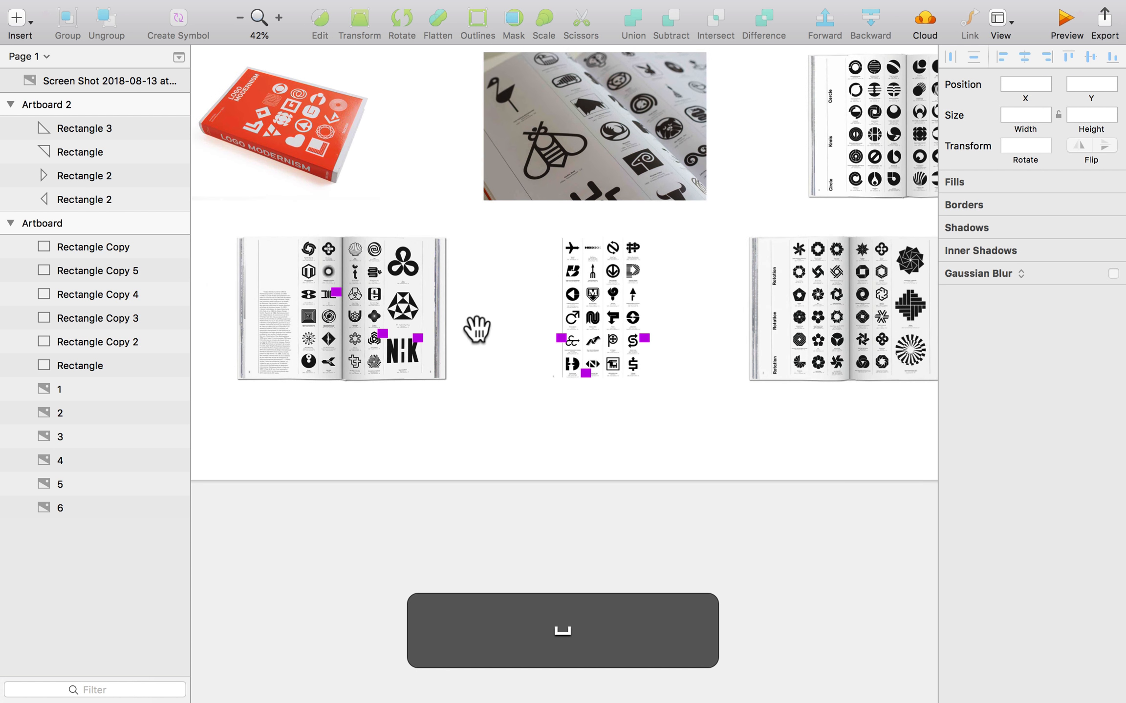
{"action": "key", "text": "z"}
{"action": "left_click_drag", "start_coordinate": [320, 452], "coordinate": [462, 294]}
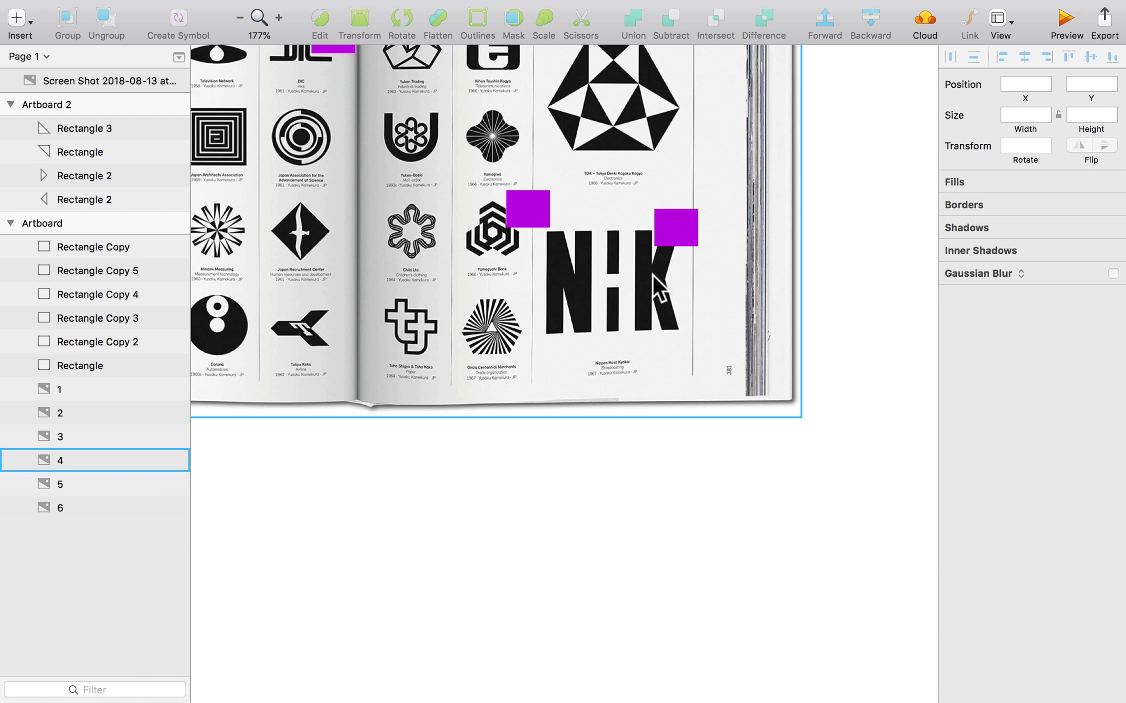
{"action": "scroll", "coordinate": [714, 266], "scroll_direction": "up", "scroll_amount": 4}
{"action": "left_click", "coordinate": [663, 206], "text": "super"}
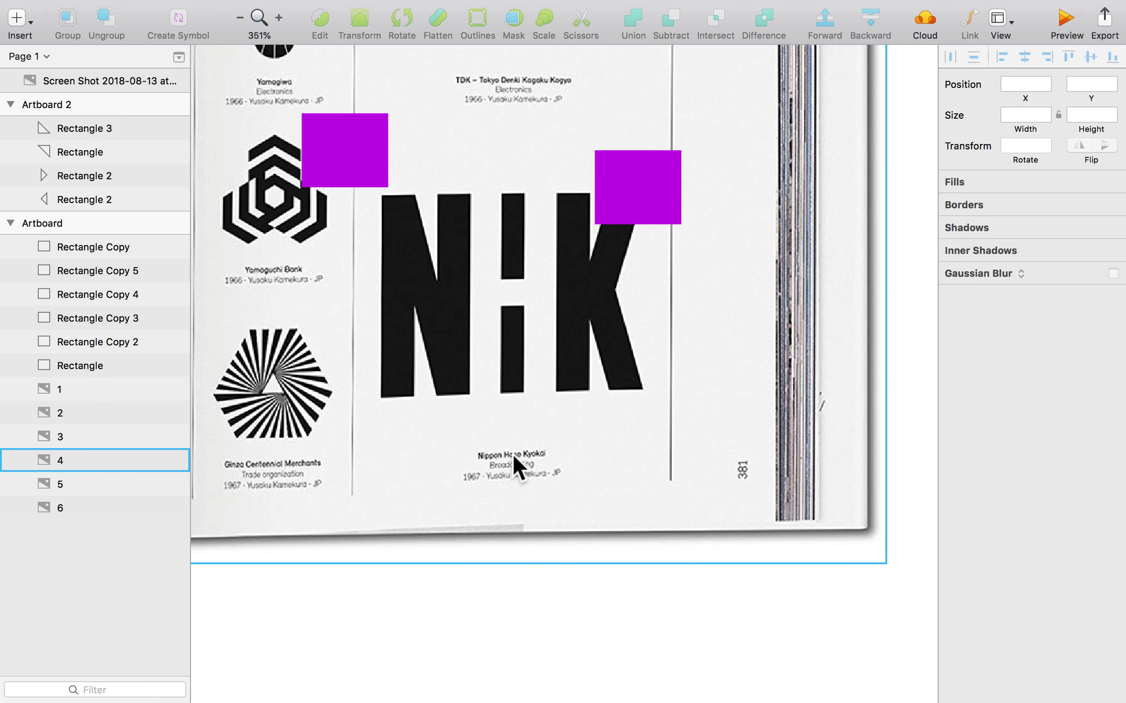
{"action": "left_click_drag", "start_coordinate": [657, 186], "coordinate": [755, 97]}
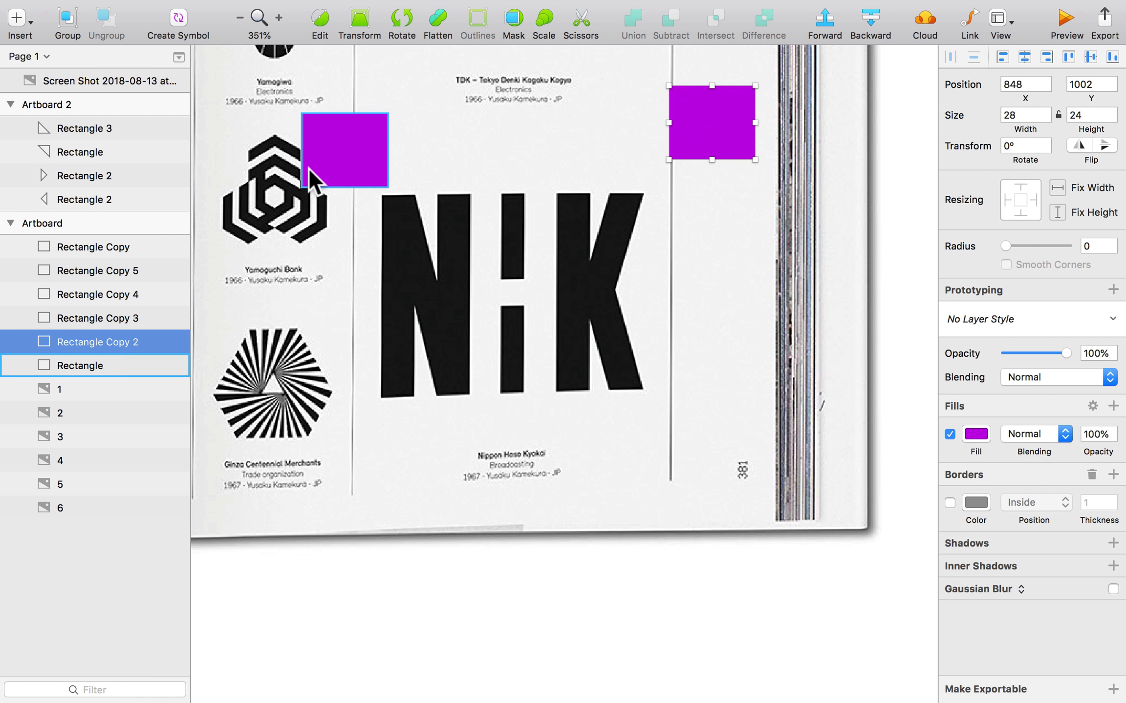
{"action": "left_click_drag", "start_coordinate": [309, 169], "coordinate": [287, 157]}
- Capture a screenshot of the NHK logo from the book spread and bring it from the desktop into the document
{"action": "key", "text": "shift+super+4"}
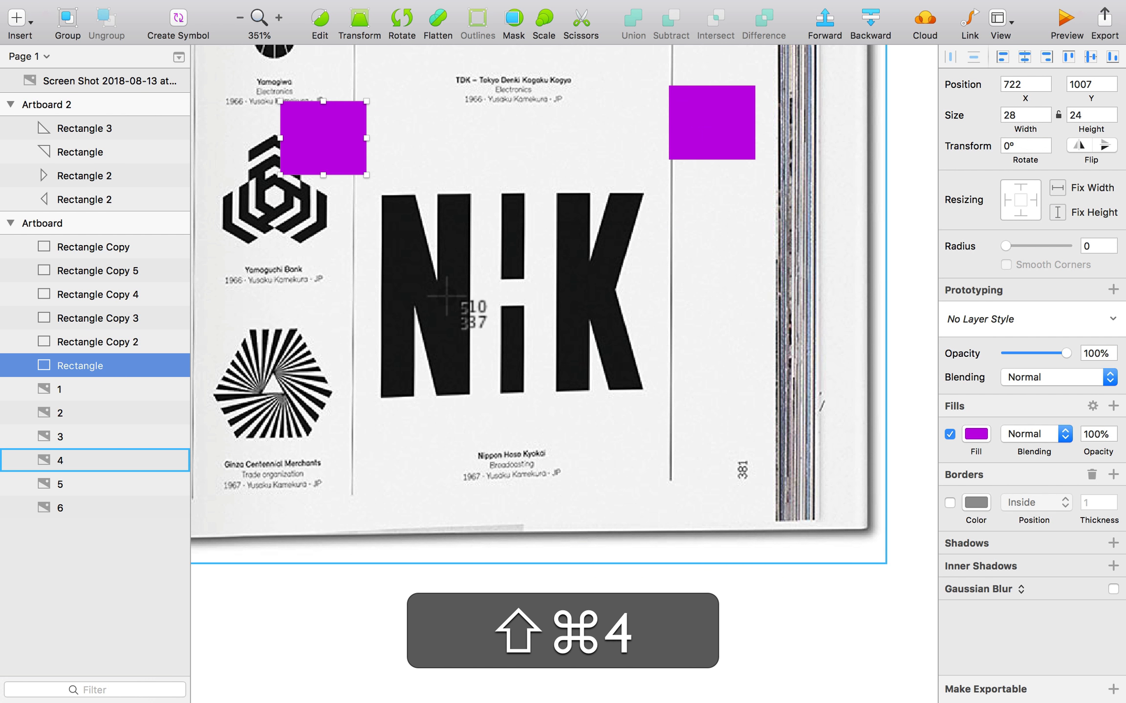
{"action": "left_click_drag", "start_coordinate": [370, 185], "coordinate": [663, 408]}
{"action": "scroll", "coordinate": [655, 370], "scroll_direction": "down", "scroll_amount": 5}
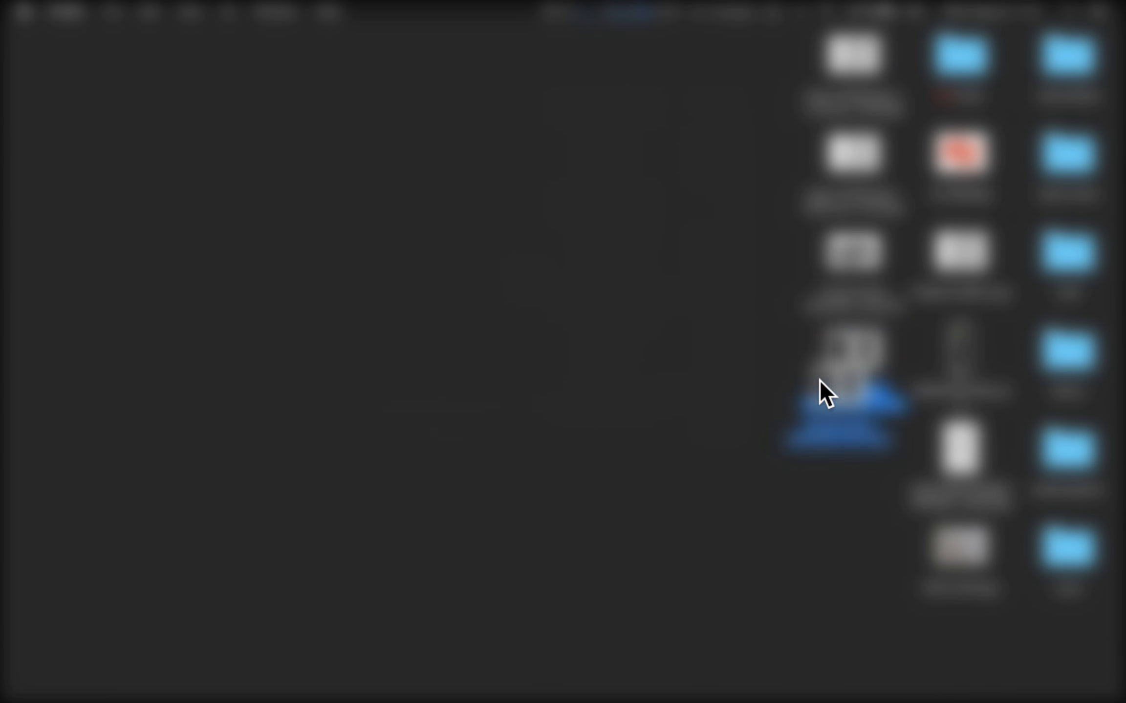
{"action": "mouse_move", "coordinate": [819, 379]}
{"action": "left_mouse_down"}
{"action": "mouse_move", "coordinate": [771, 452]}
{"action": "mouse_move", "coordinate": [753, 460]}
{"action": "left_mouse_up"}
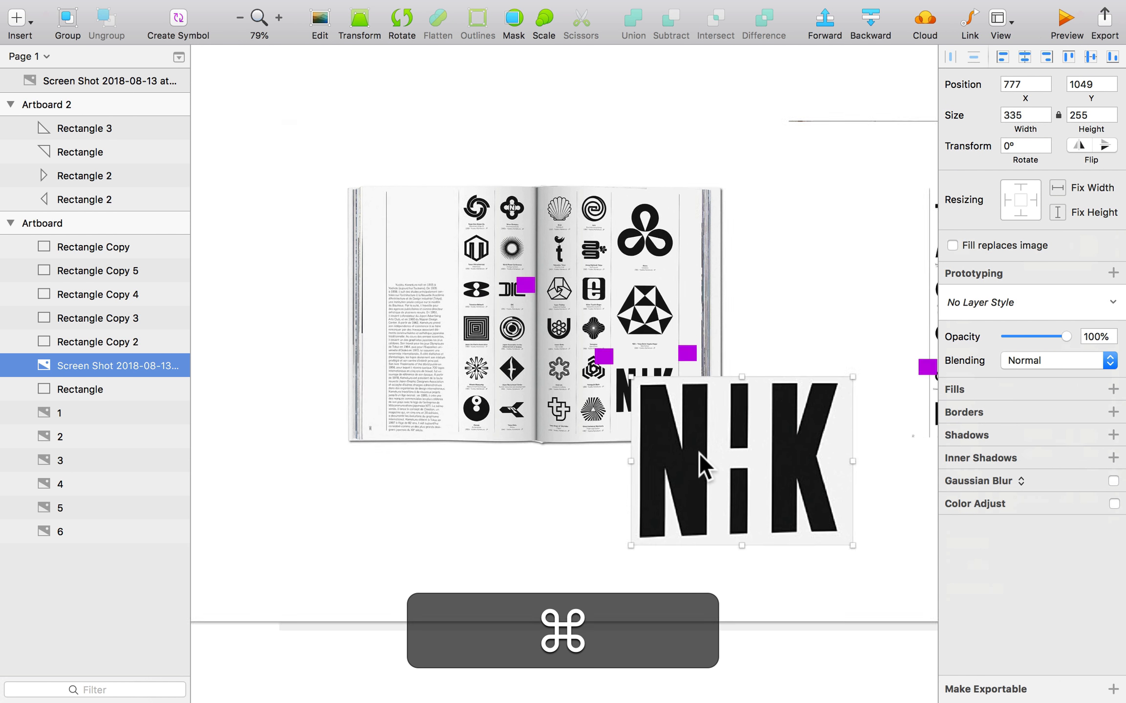
- Move the NHK screenshot out of the reference artboard to below Artboard 2, at X 698, Y 1162
{"action": "scroll", "coordinate": [701, 450], "scroll_direction": "down", "scroll_amount": 3}
{"action": "left_click_drag", "start_coordinate": [858, 490], "coordinate": [303, 484]}
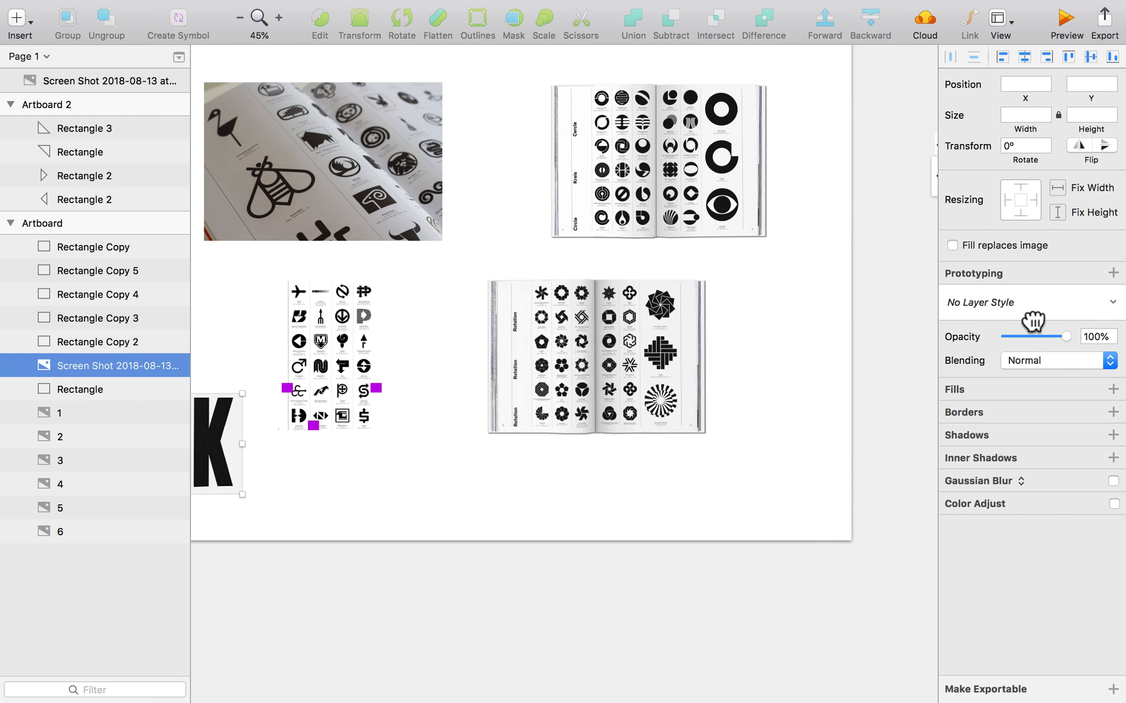
{"action": "left_click_drag", "start_coordinate": [1033, 321], "coordinate": [951, 339]}
{"action": "left_click_drag", "start_coordinate": [862, 391], "coordinate": [433, 389]}
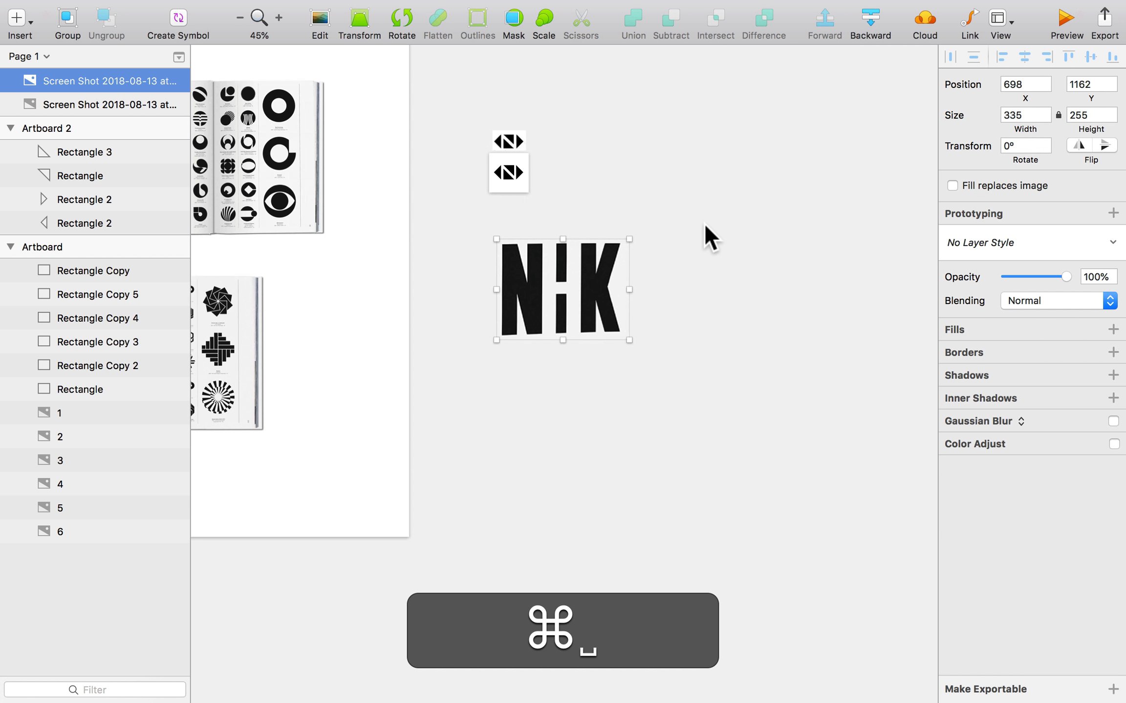
- Duplicate Artboard 2 beside the original and delete the copied logo shapes from the duplicate
{"action": "scroll", "coordinate": [649, 207], "scroll_direction": "up", "scroll_amount": 5}
{"action": "left_click", "coordinate": [467, 145]}
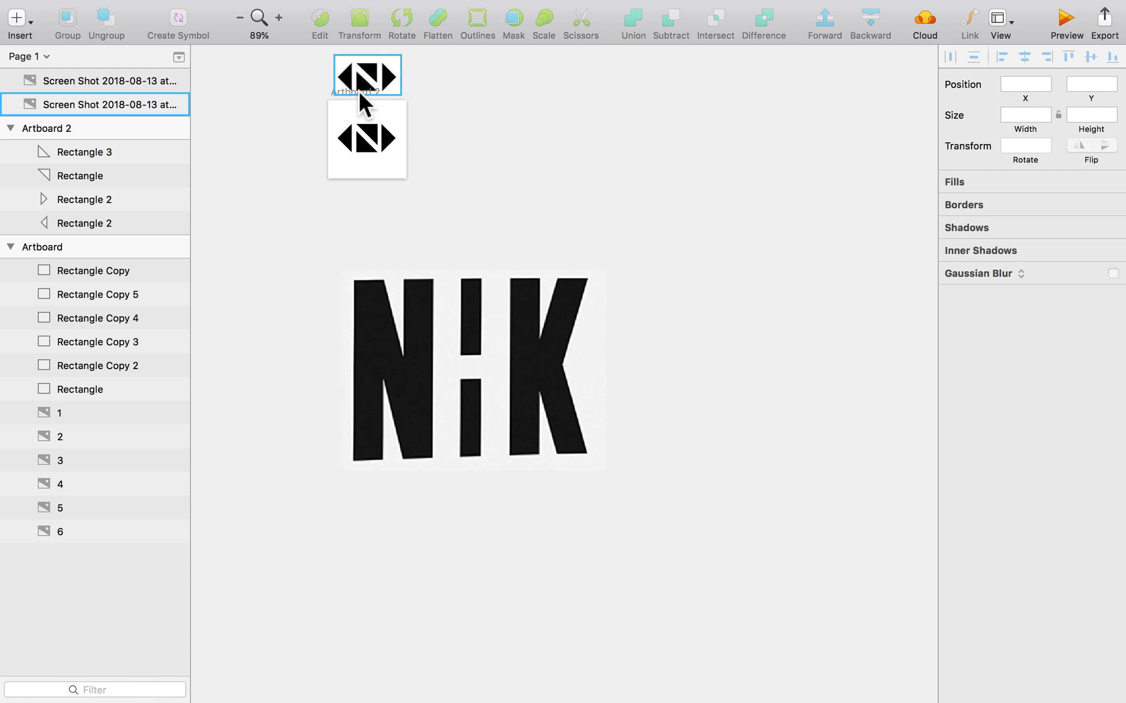
{"action": "left_click", "coordinate": [360, 93]}
{"action": "left_click_drag", "start_coordinate": [359, 93], "coordinate": [450, 185]}
{"action": "key", "text": "BackSpace"}
- Scale the NHK screenshot proportionally to a height of 80 and move it onto Artboard 2 Copy at X 0, Y 10
{"action": "left_click", "coordinate": [483, 311]}
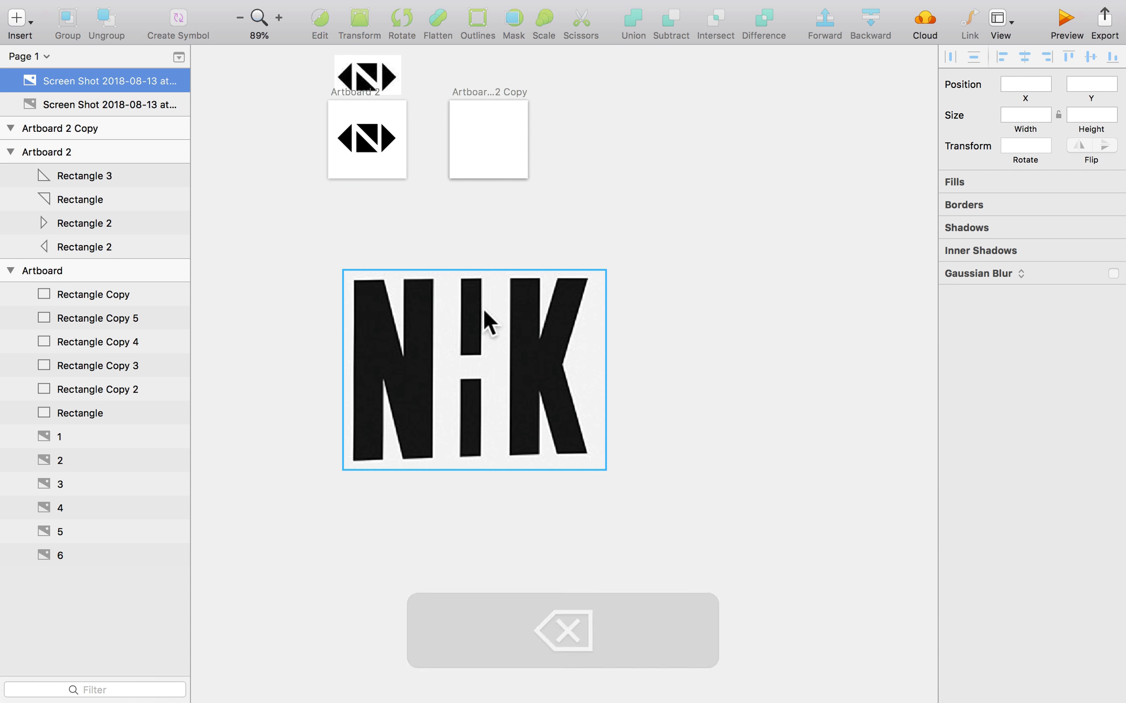
{"action": "left_click", "coordinate": [1086, 114]}
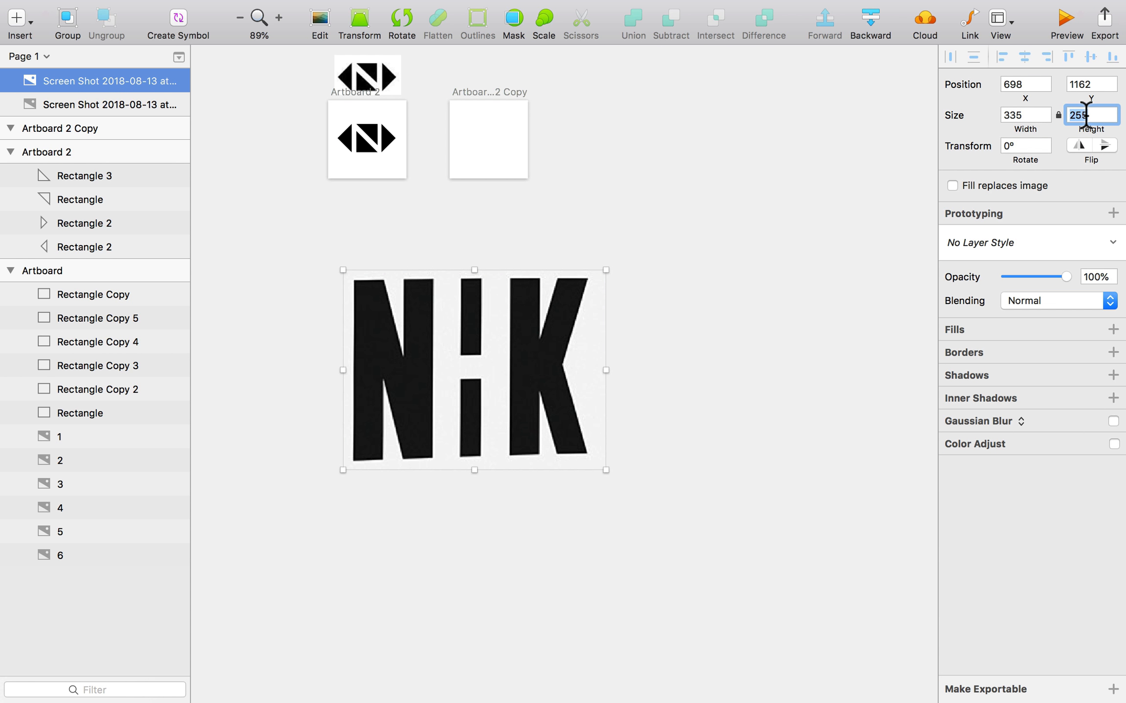
{"action": "type", "text": "80"}
{"action": "key", "text": "Return"}
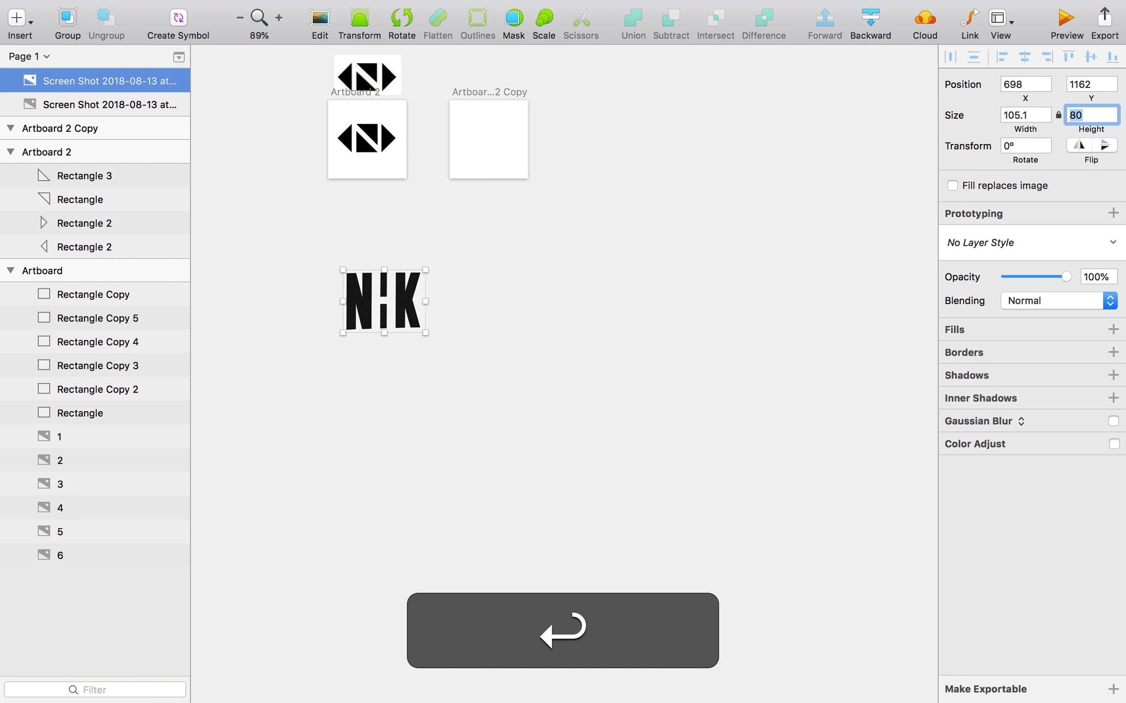
{"action": "left_click_drag", "start_coordinate": [380, 316], "coordinate": [487, 154]}
{"action": "key", "text": "z"}
{"action": "left_click_drag", "start_coordinate": [358, 255], "coordinate": [556, 70]}
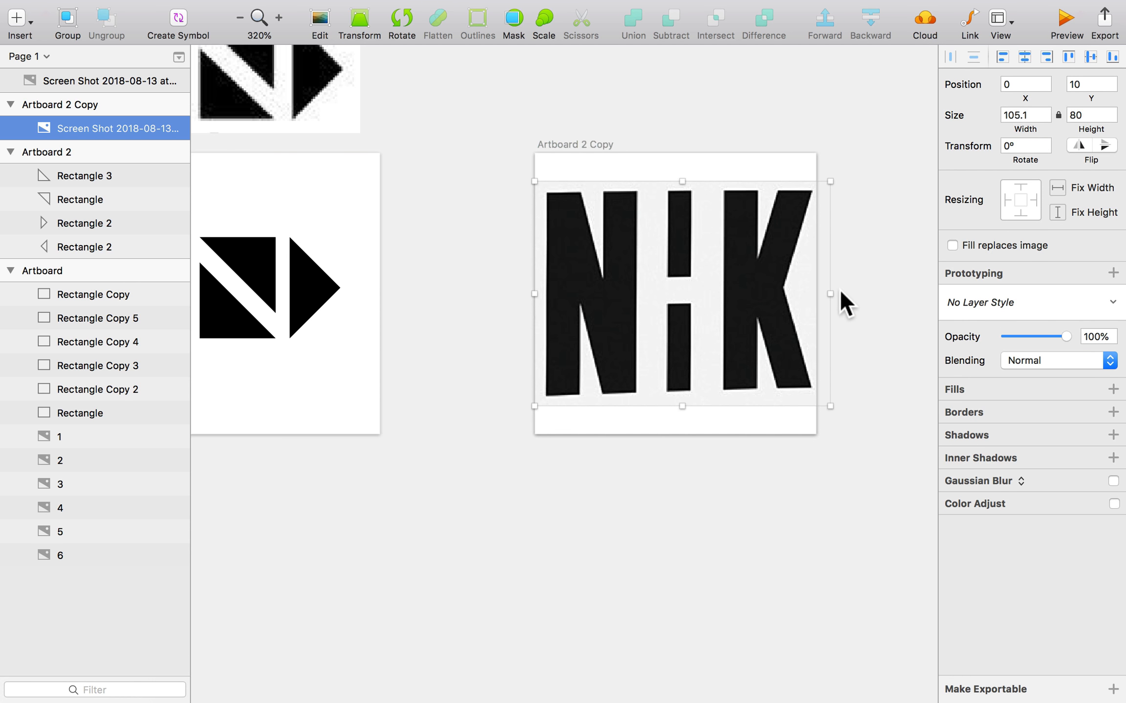
- Shrink the NHK screenshot proportionally from its centre to 64 × 49 and position it at X 18, Y 26
{"action": "left_click_drag", "start_coordinate": [848, 308], "coordinate": [728, 343]}
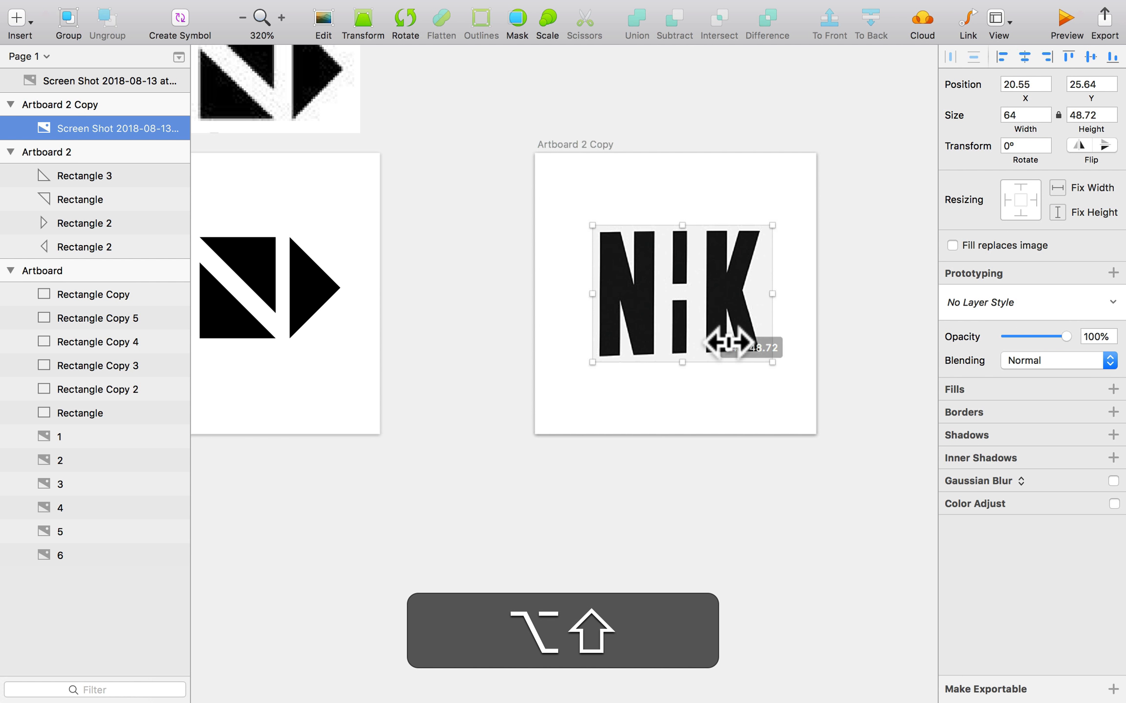
{"action": "left_click", "coordinate": [746, 390]}
{"action": "left_click_drag", "start_coordinate": [728, 288], "coordinate": [725, 284]}
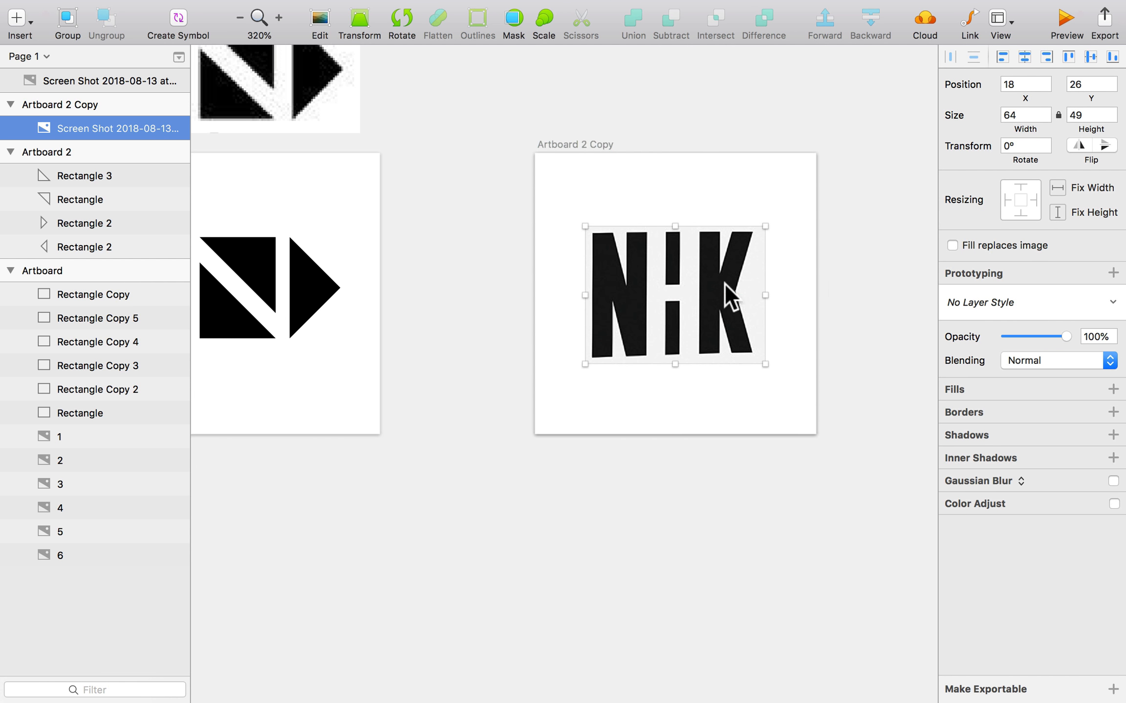
- Examine where the Transform command is offered for the NHK screenshot, in the toolbar customization options and among the layer commands
{"action": "scroll", "coordinate": [829, 283], "scroll_direction": "up", "scroll_amount": 5, "text": "super"}
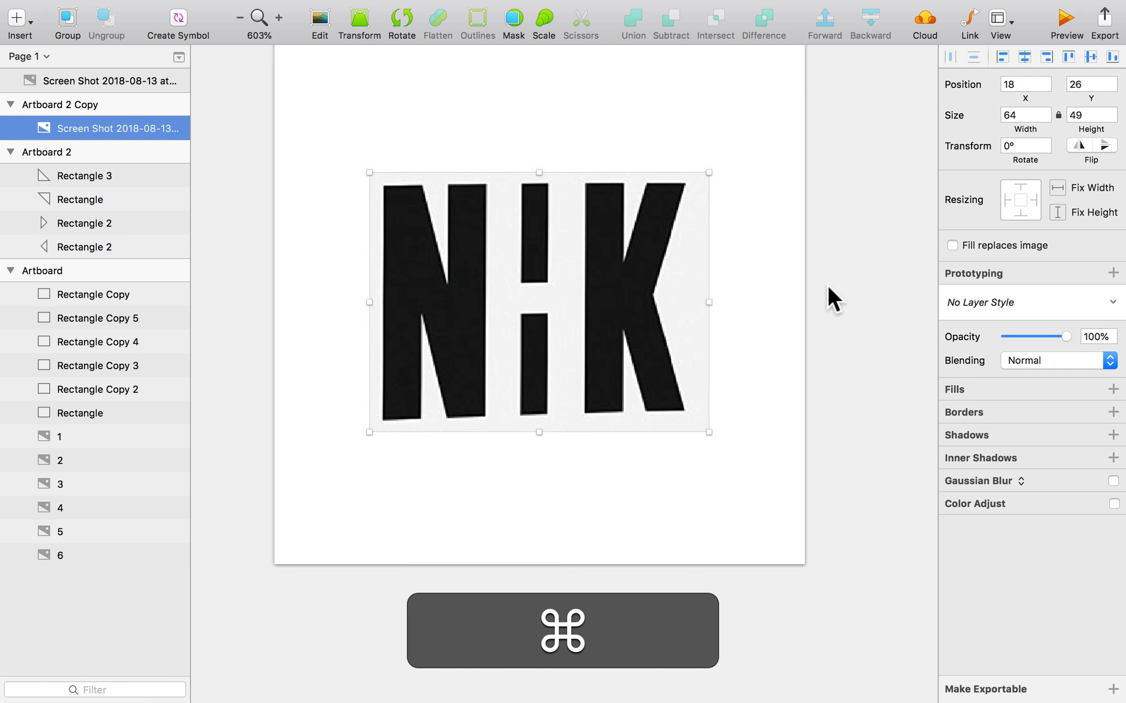
{"action": "left_click_drag", "start_coordinate": [754, 283], "coordinate": [788, 272]}
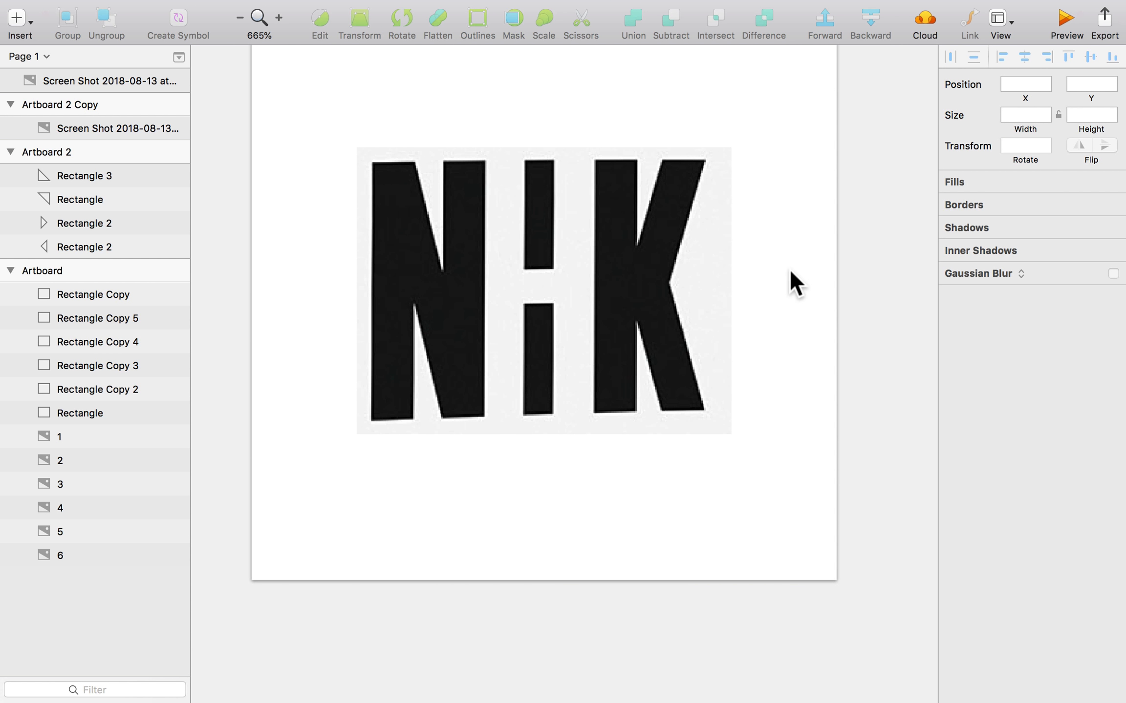
{"action": "left_click", "coordinate": [688, 270]}
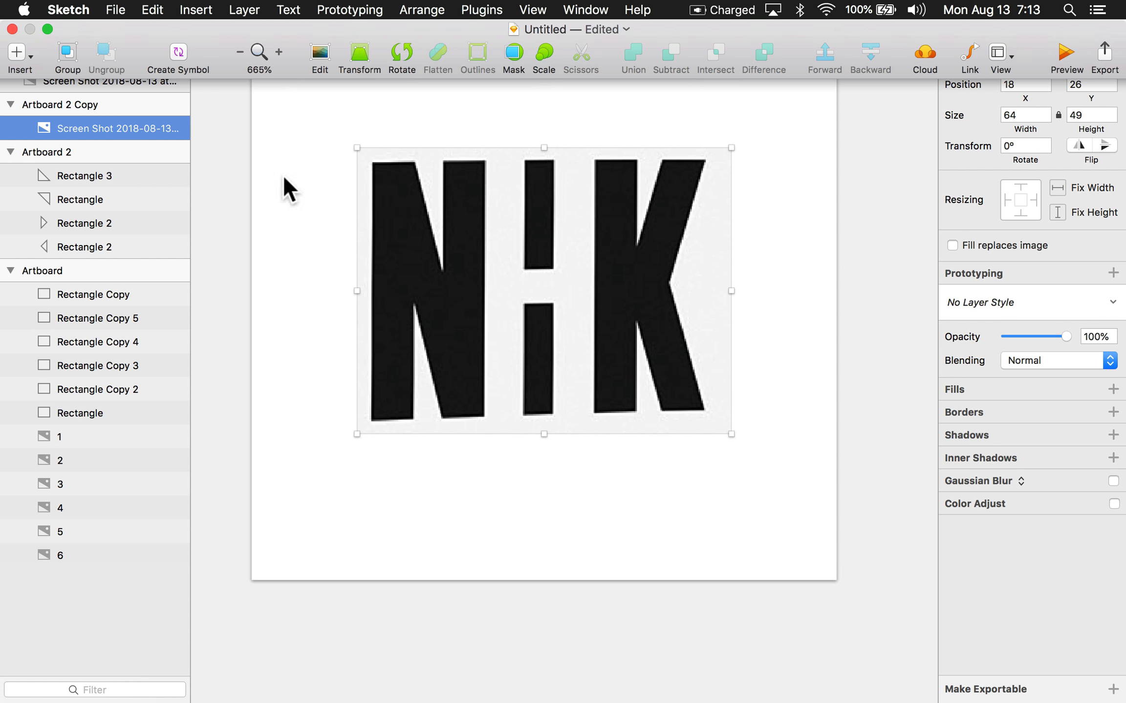
{"action": "right_click", "coordinate": [210, 13]}
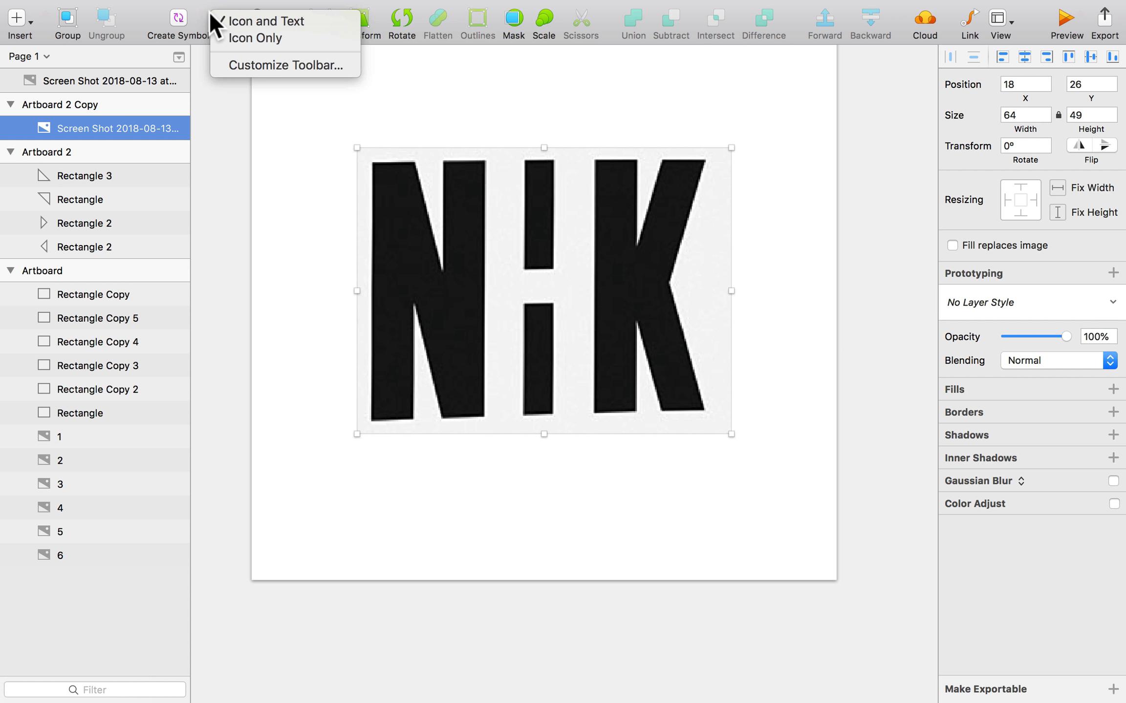
{"action": "left_click", "coordinate": [237, 68]}
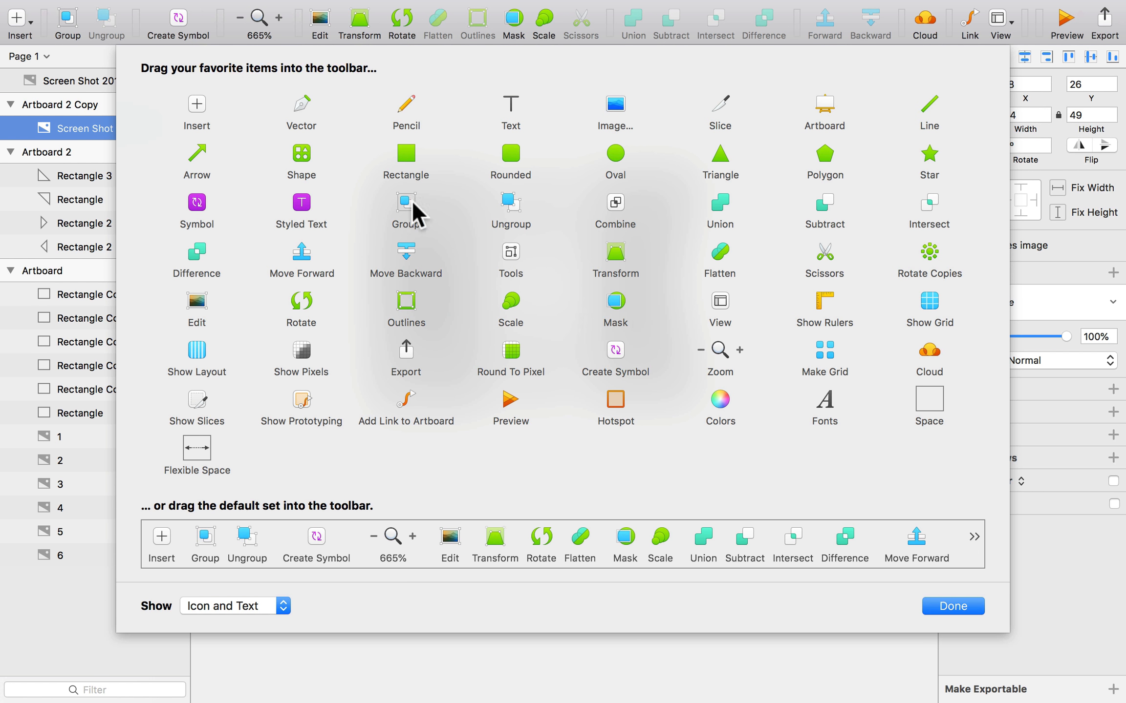
{"action": "left_click_drag", "start_coordinate": [611, 252], "coordinate": [375, 108]}
{"action": "left_click", "coordinate": [948, 607]}
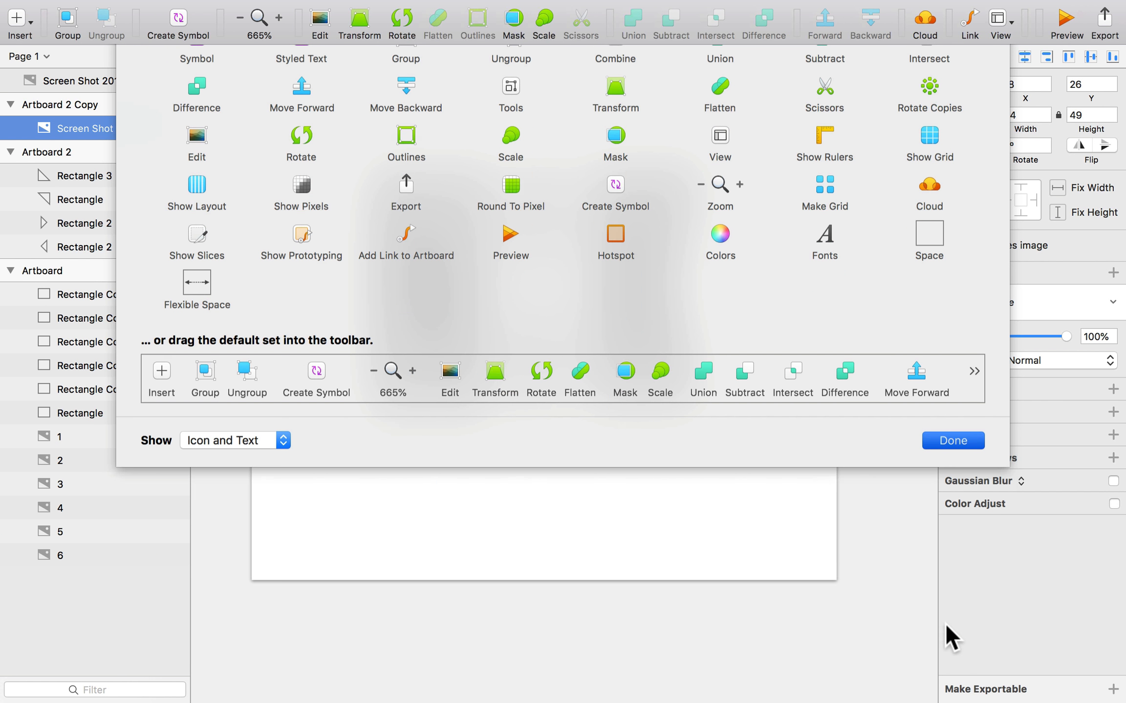
{"action": "mouse_move", "coordinate": [264, 4]}
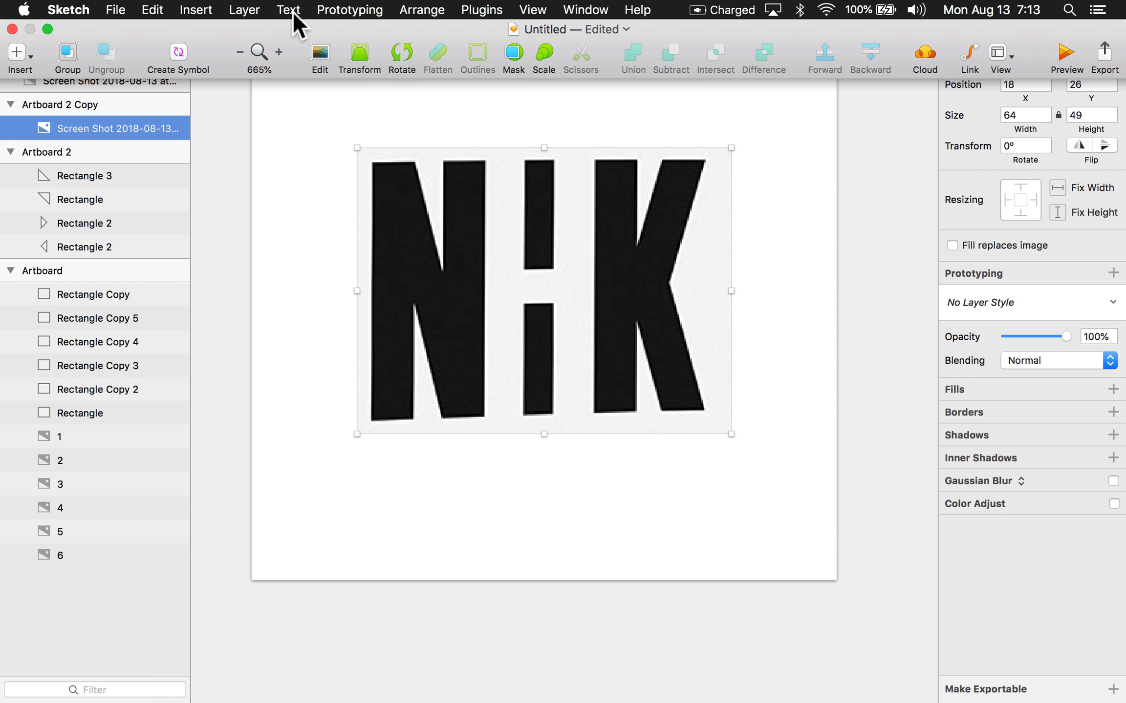
{"action": "left_click", "coordinate": [245, 10]}
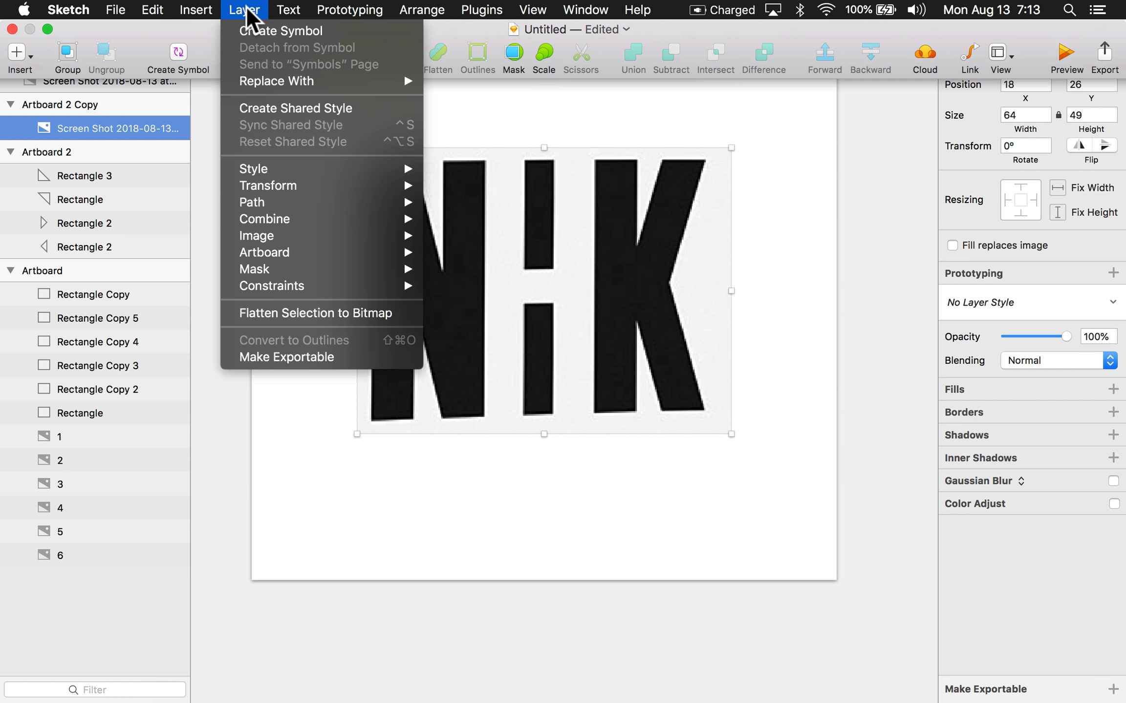
{"action": "mouse_move", "coordinate": [314, 186]}
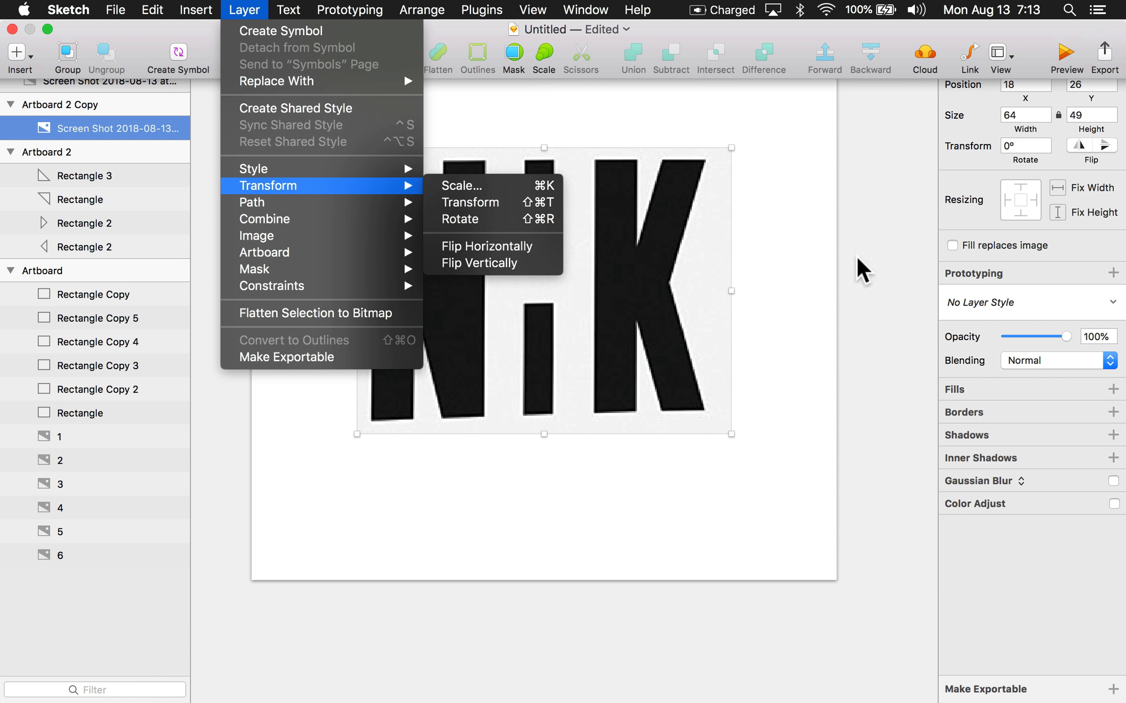
{"action": "left_click", "coordinate": [700, 269]}
- Try to straighten the NHK screenshot with the Transform tool and undo the changes
{"action": "left_click", "coordinate": [360, 24]}
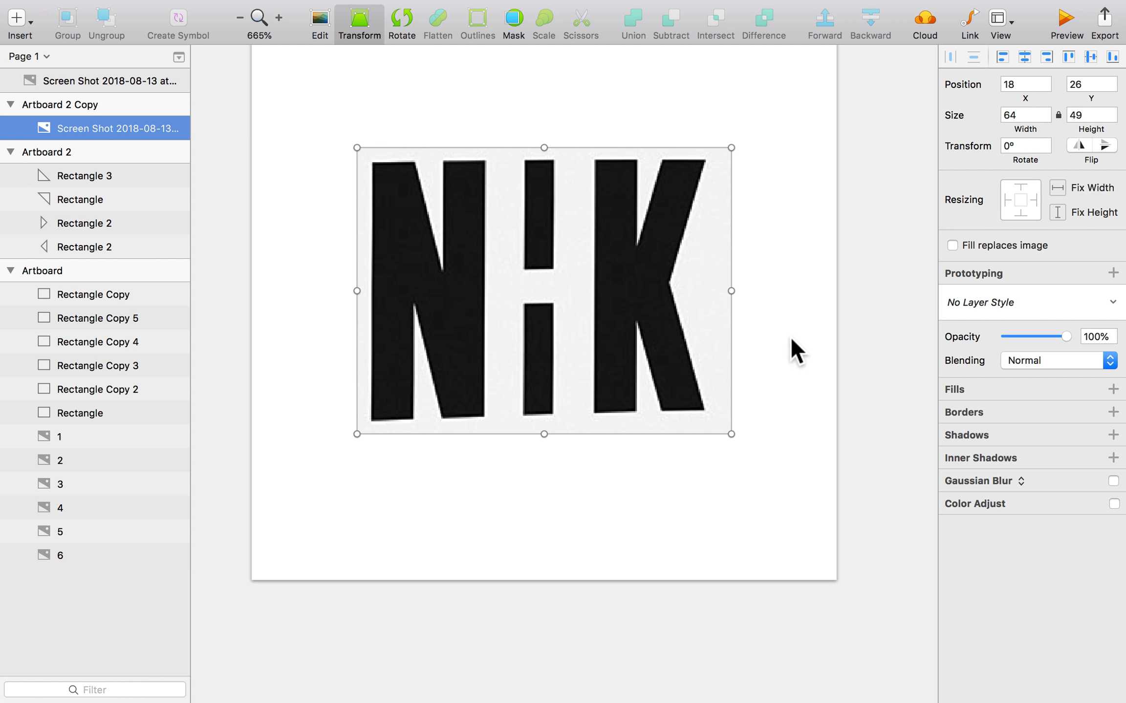
{"action": "mouse_move", "coordinate": [744, 307]}
{"action": "left_mouse_down"}
{"action": "mouse_move", "coordinate": [746, 321]}
{"action": "mouse_move", "coordinate": [749, 312]}
{"action": "left_mouse_up"}
{"action": "double_click", "coordinate": [710, 295]}
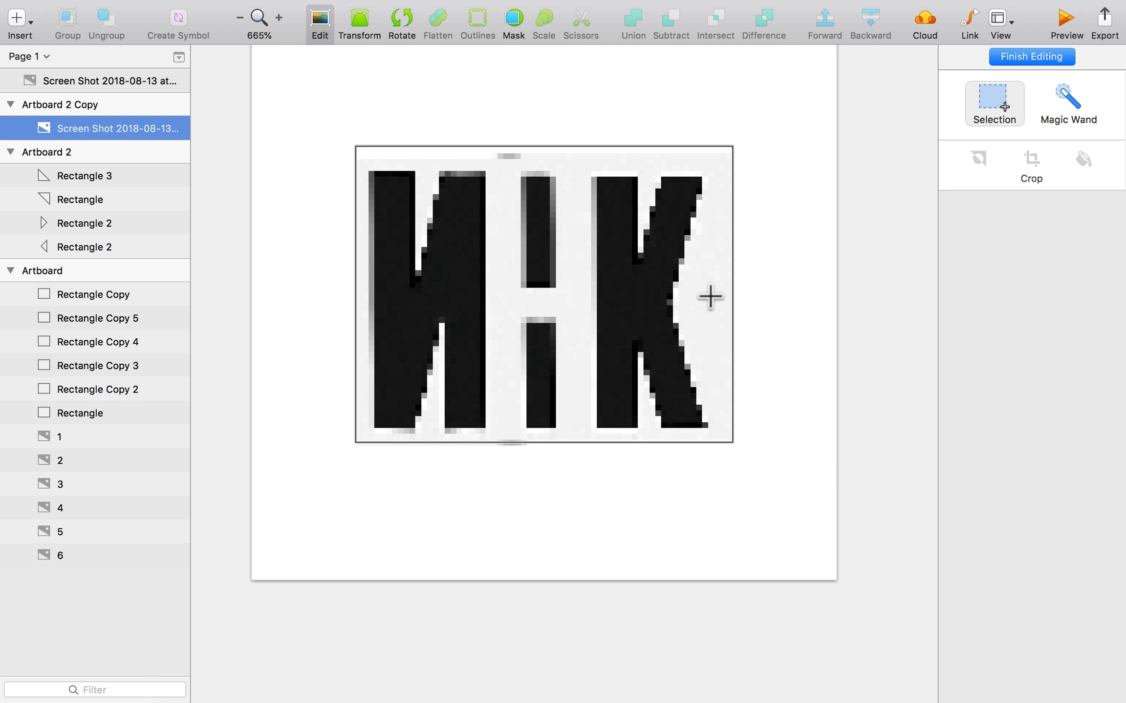
{"action": "key", "text": "super+z"}
{"action": "key", "text": "super+z"}
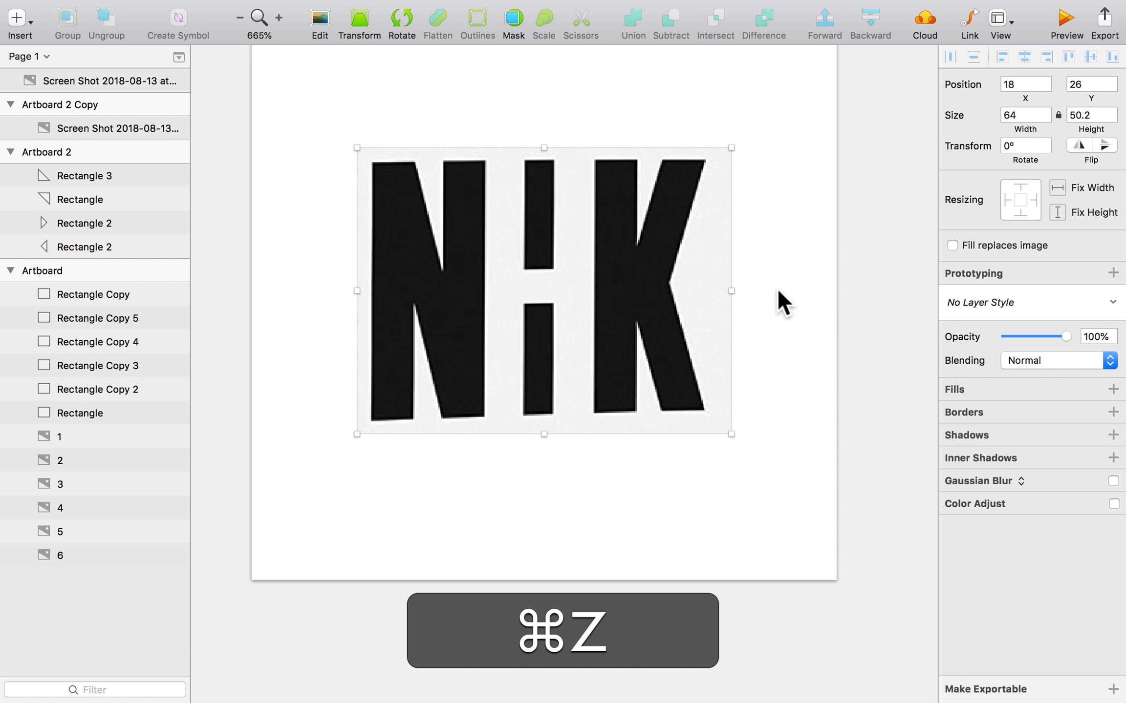
{"action": "key", "text": "r"}
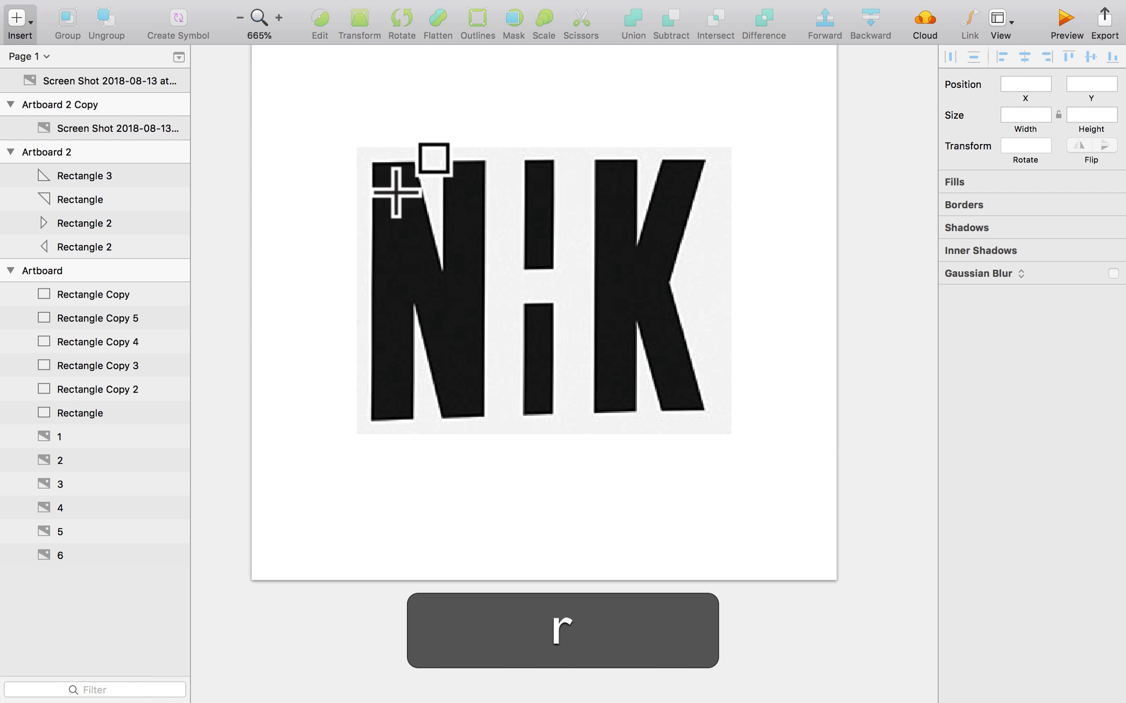
{"action": "key", "text": "super+z"}
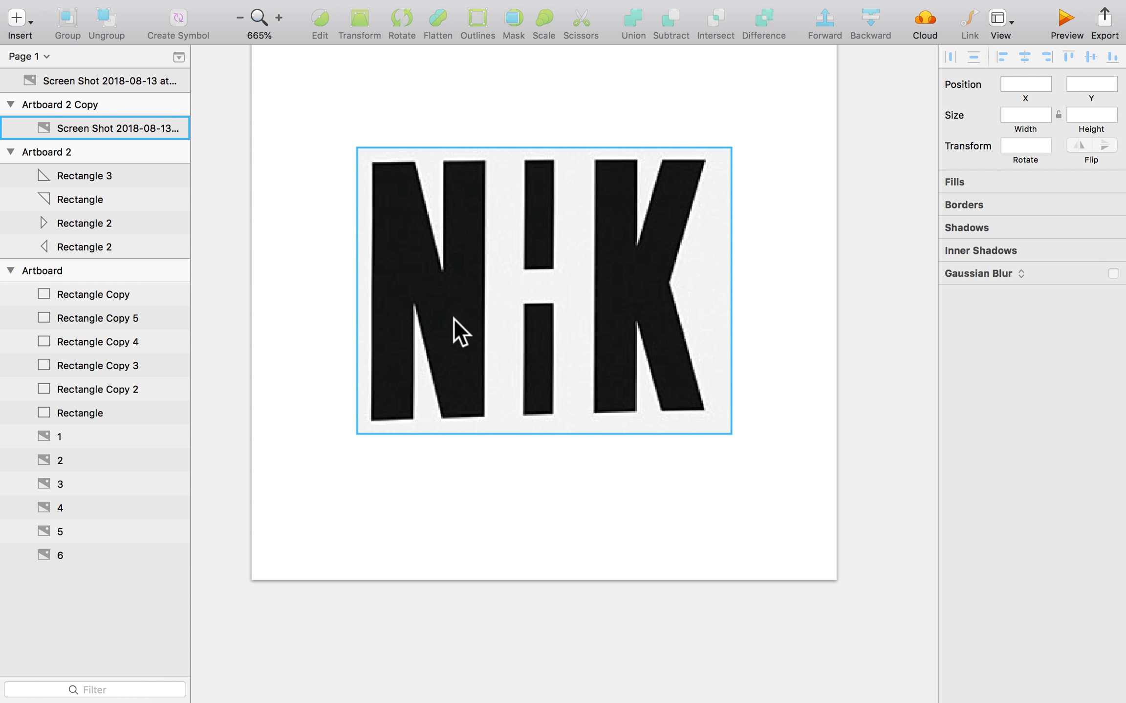
- Draw a 6 × 19 rectangle over the H's upper bar at X 46, Y 28
{"action": "left_click", "coordinate": [751, 295]}
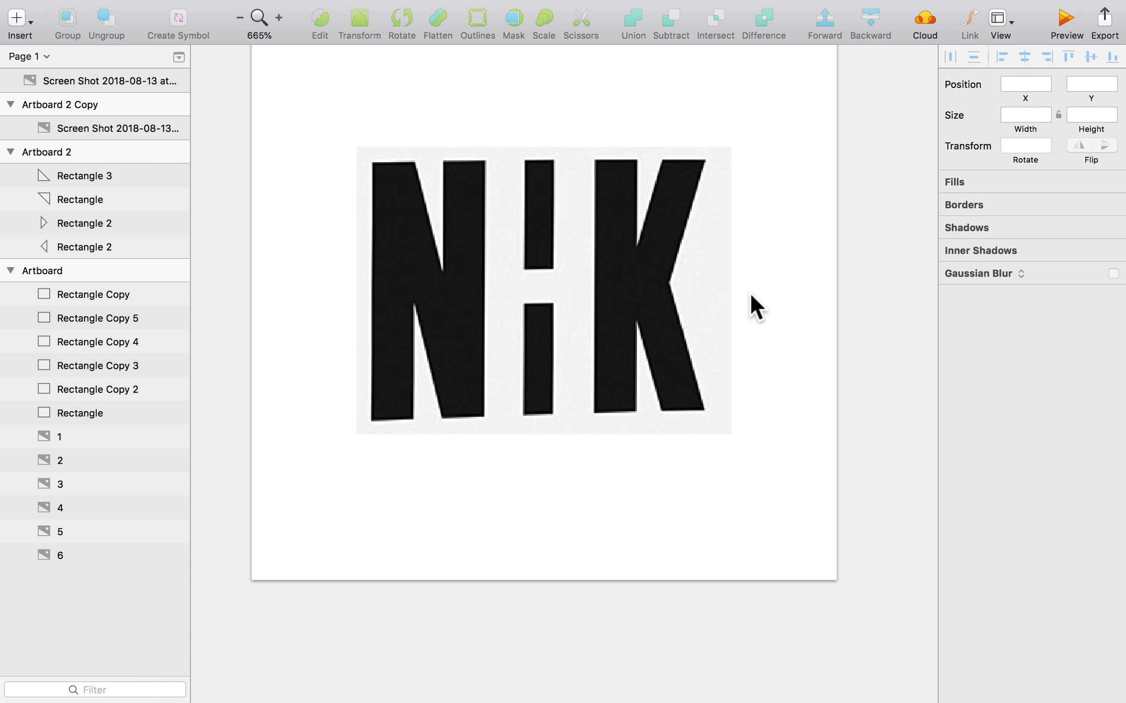
{"action": "left_click", "coordinate": [563, 327]}
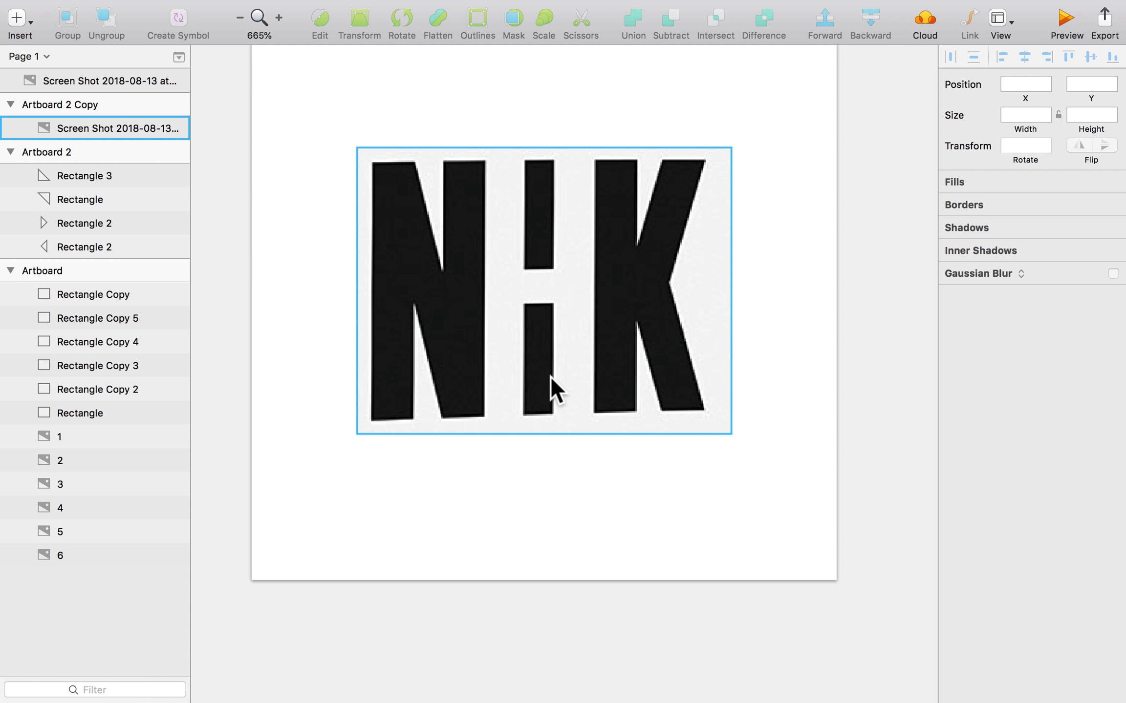
{"action": "key", "text": "r"}
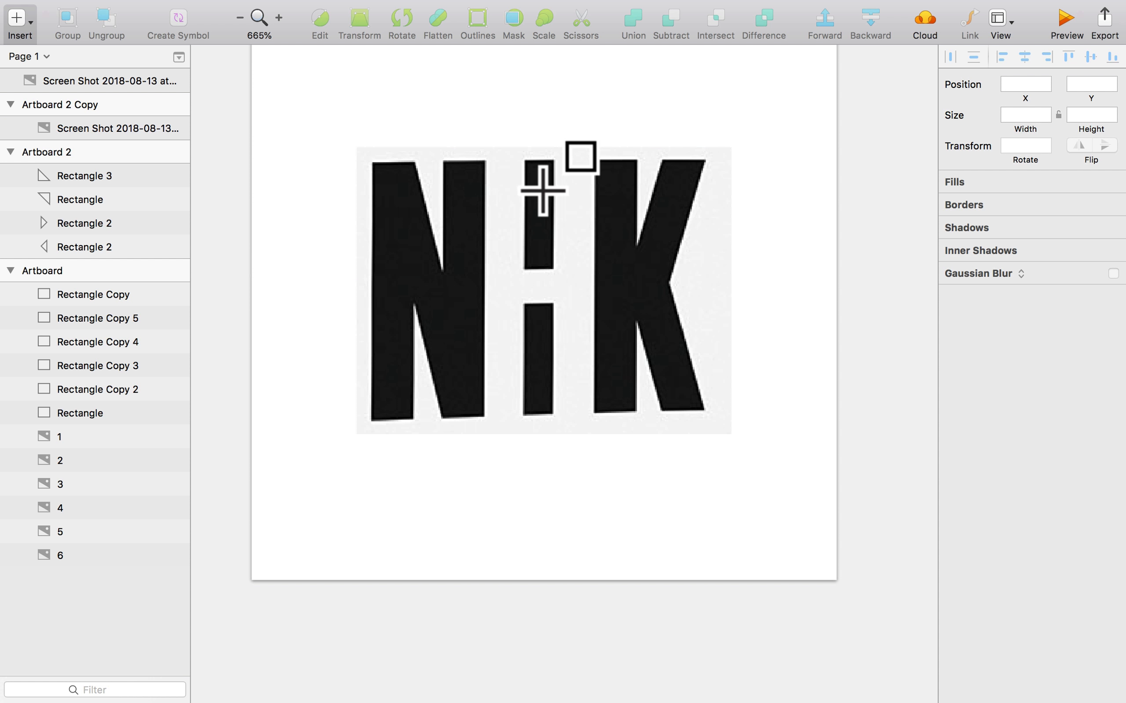
{"action": "mouse_move", "coordinate": [522, 160]}
{"action": "left_mouse_down"}
{"action": "mouse_move", "coordinate": [572, 301]}
{"action": "mouse_move", "coordinate": [574, 292]}
{"action": "left_mouse_up"}
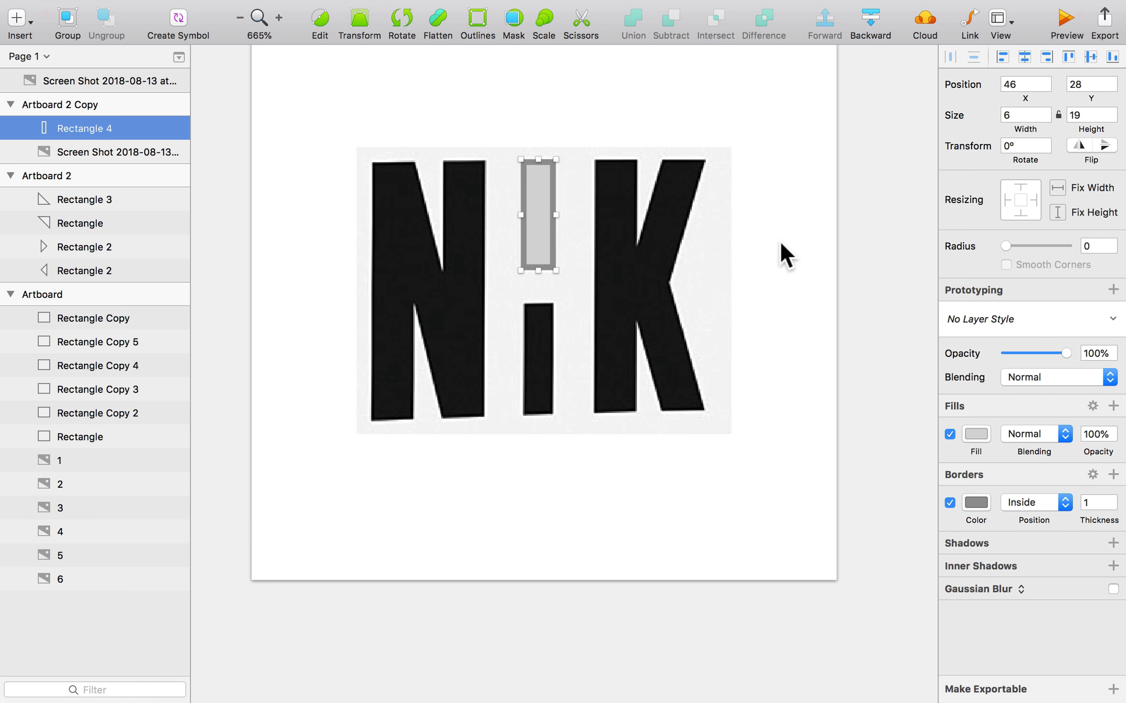
- Duplicate the bar onto the H's lower bar at Y 53, and duplicate that copy onto the K's stem at X 58
{"action": "left_click_drag", "start_coordinate": [545, 226], "coordinate": [539, 368], "text": "alt+shift"}
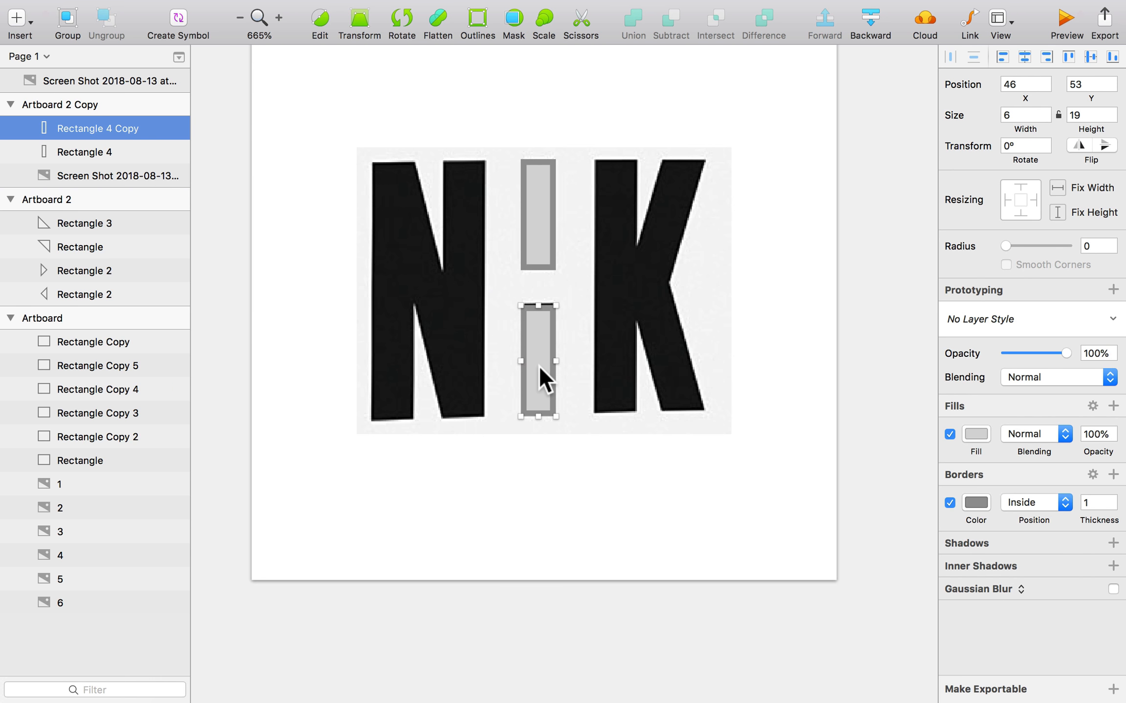
{"action": "left_click_drag", "start_coordinate": [535, 366], "coordinate": [611, 363], "text": "alt+shift"}
{"action": "key", "text": "alt+Left"}
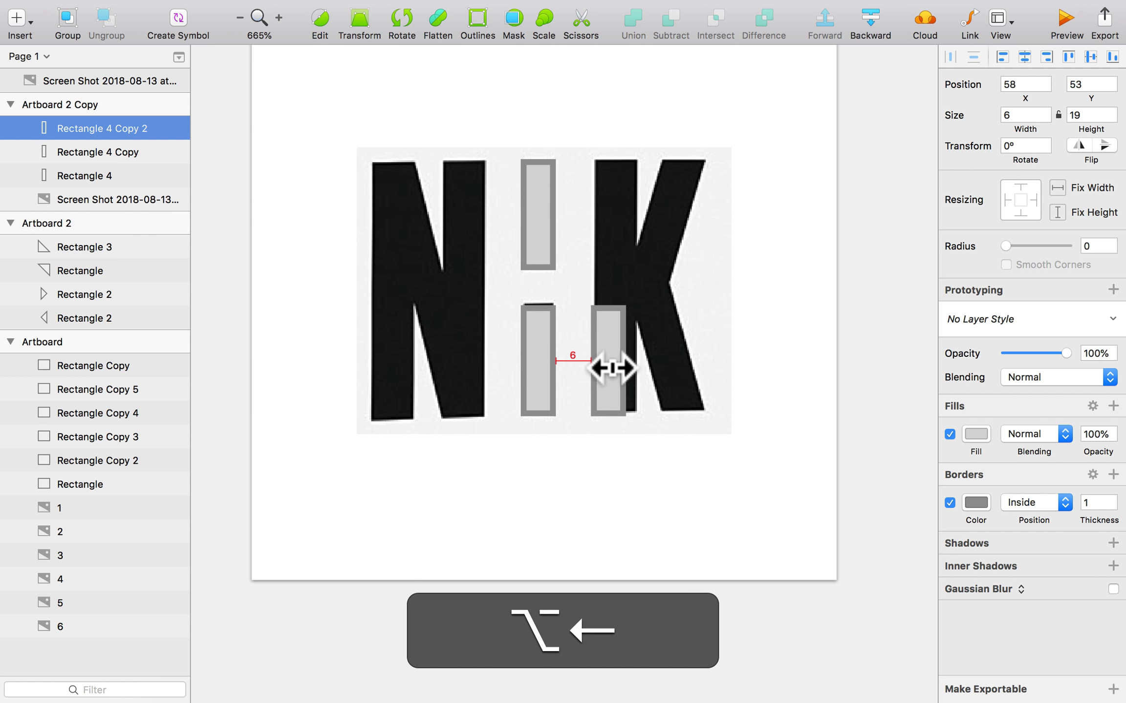
- Place a duplicate of the NHK screenshot beside the artboard, level with the original, as a visual reference
{"action": "scroll", "coordinate": [381, 164], "scroll_direction": "down", "scroll_amount": 2}
{"action": "left_click", "coordinate": [568, 238], "text": "super"}
{"action": "left_click_drag", "start_coordinate": [568, 238], "coordinate": [981, 215], "text": "alt+shift"}
{"action": "left_click", "coordinate": [701, 257]}
{"action": "scroll", "coordinate": [701, 258], "scroll_direction": "down", "scroll_amount": 1}
{"action": "scroll", "coordinate": [701, 258], "scroll_direction": "down", "scroll_amount": 1}
{"action": "left_click_drag", "start_coordinate": [701, 258], "coordinate": [604, 257]}
{"action": "left_click", "coordinate": [526, 252], "text": "super"}
{"action": "scroll", "coordinate": [526, 253], "scroll_direction": "up", "scroll_amount": 1}
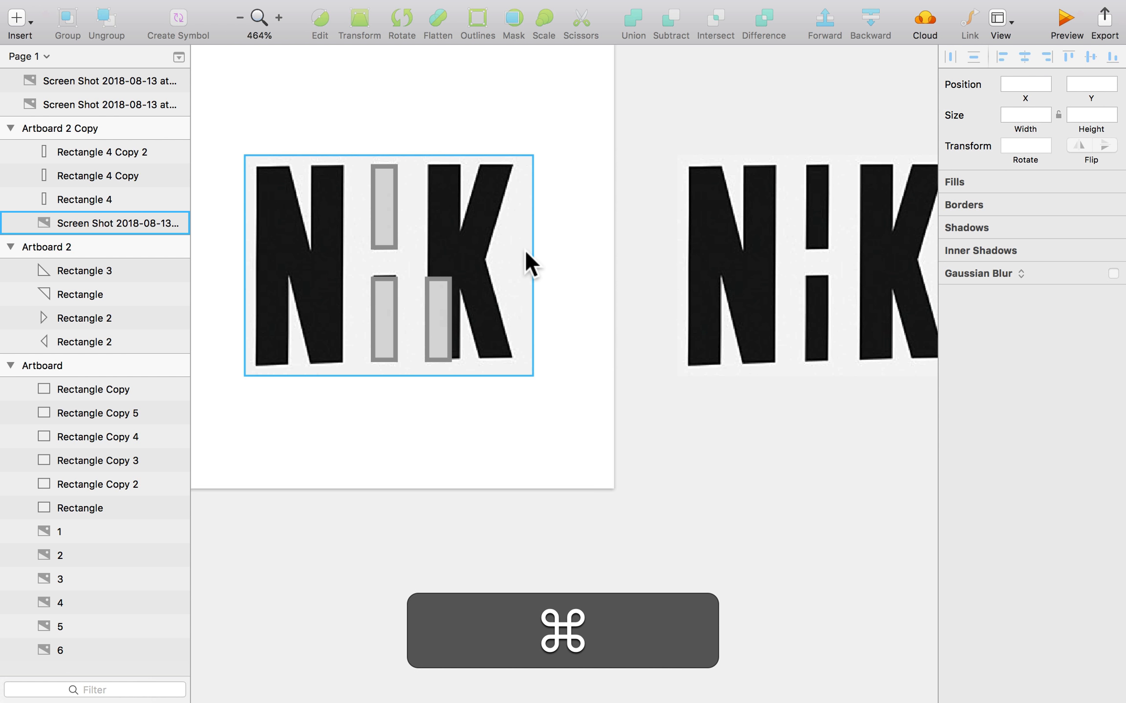
{"action": "left_click", "coordinate": [811, 284]}
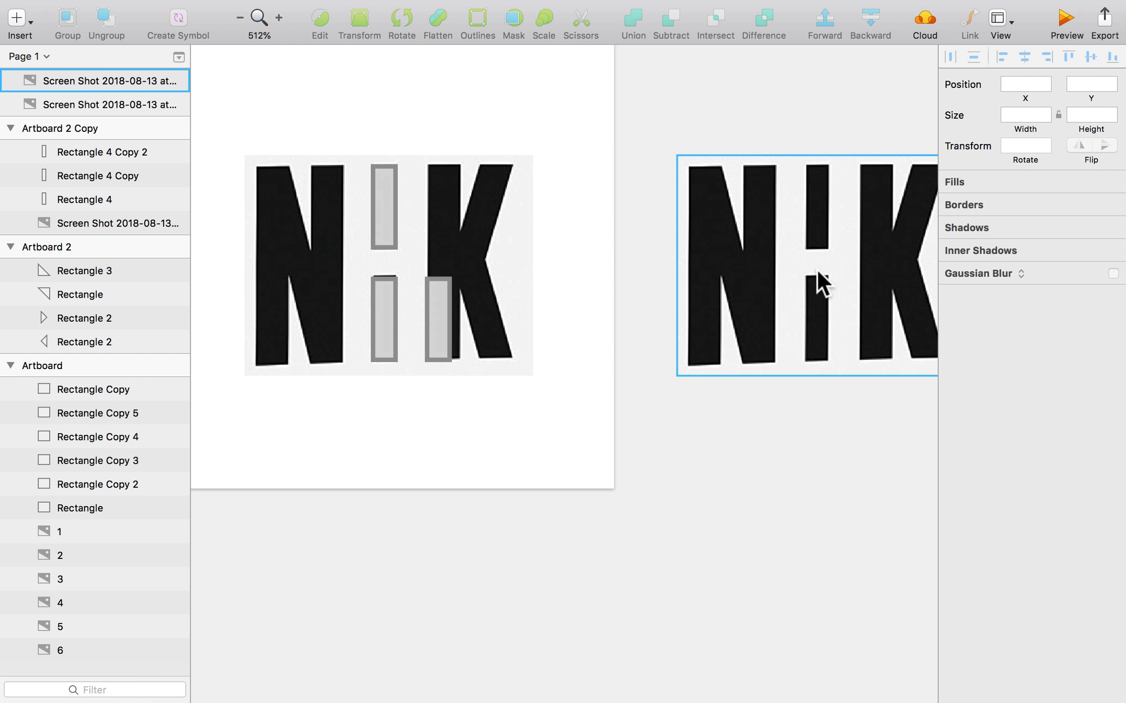
- Check the gap between the H's lower bar and the K's stem rectangle, and nudge the stem to X 59
{"action": "left_click", "coordinate": [387, 326]}
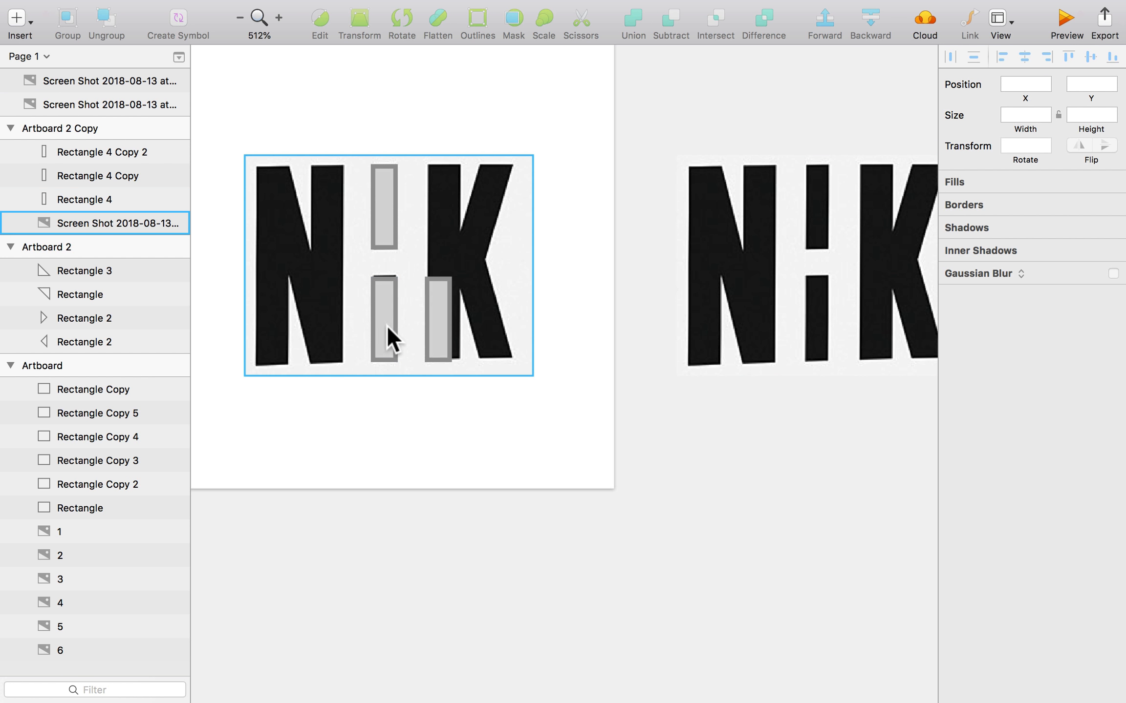
{"action": "left_click", "coordinate": [389, 324]}
{"action": "key", "text": "alt"}
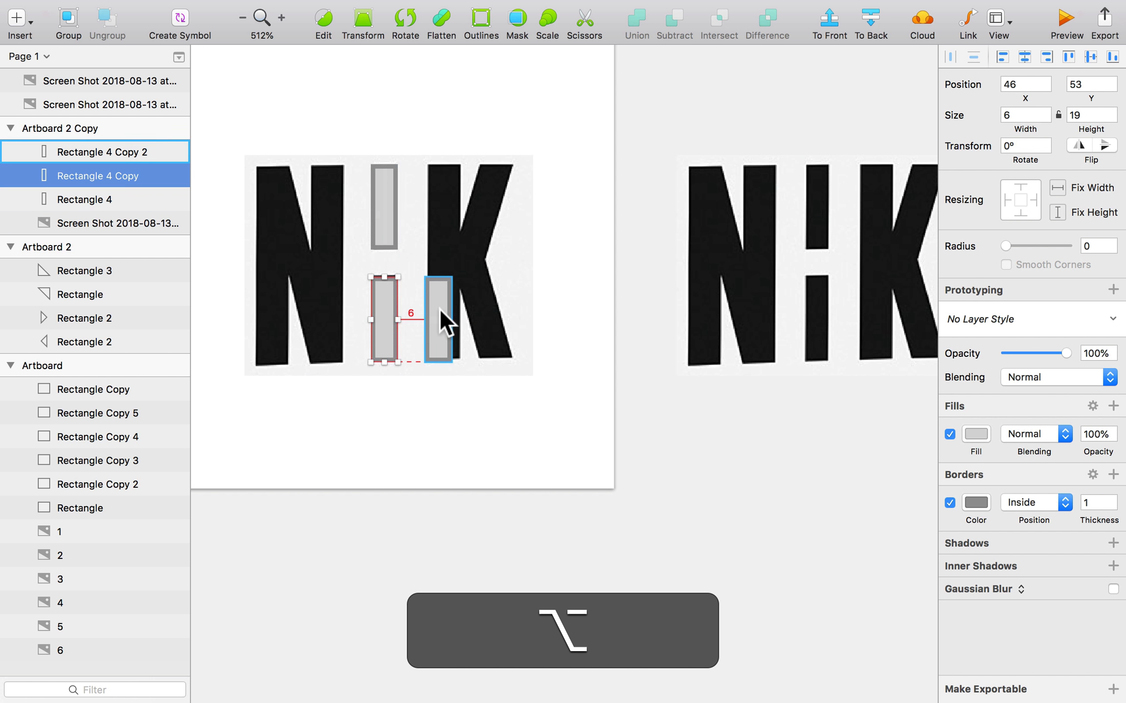
{"action": "left_click", "coordinate": [439, 309]}
{"action": "key", "text": "Right"}
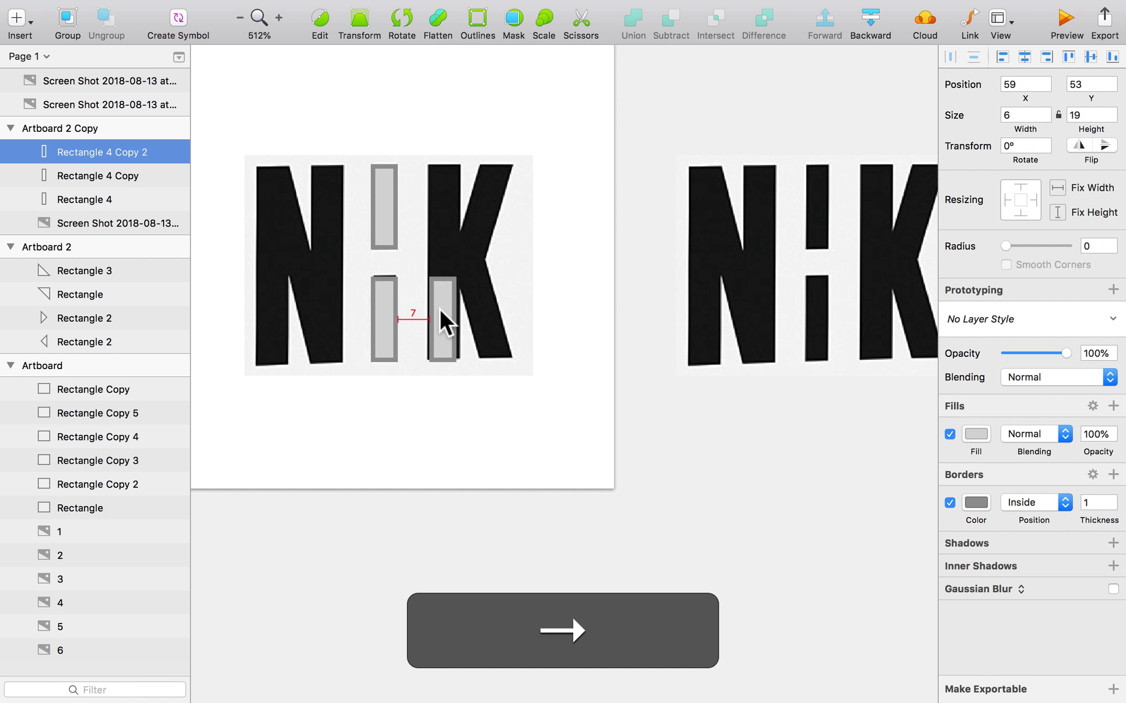
- Extend the K's stem rectangle upward to Y 28 for a height of 44 and widen it to 7
{"action": "left_click_drag", "start_coordinate": [444, 276], "coordinate": [456, 186]}
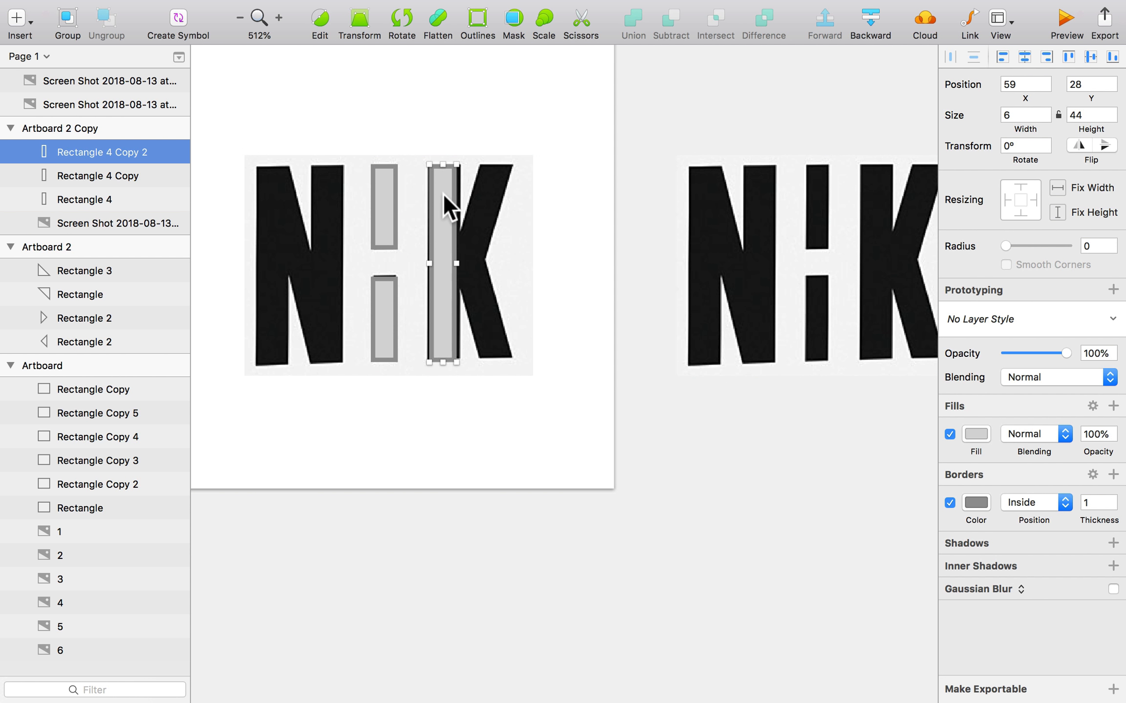
{"action": "key", "text": "super+Right"}
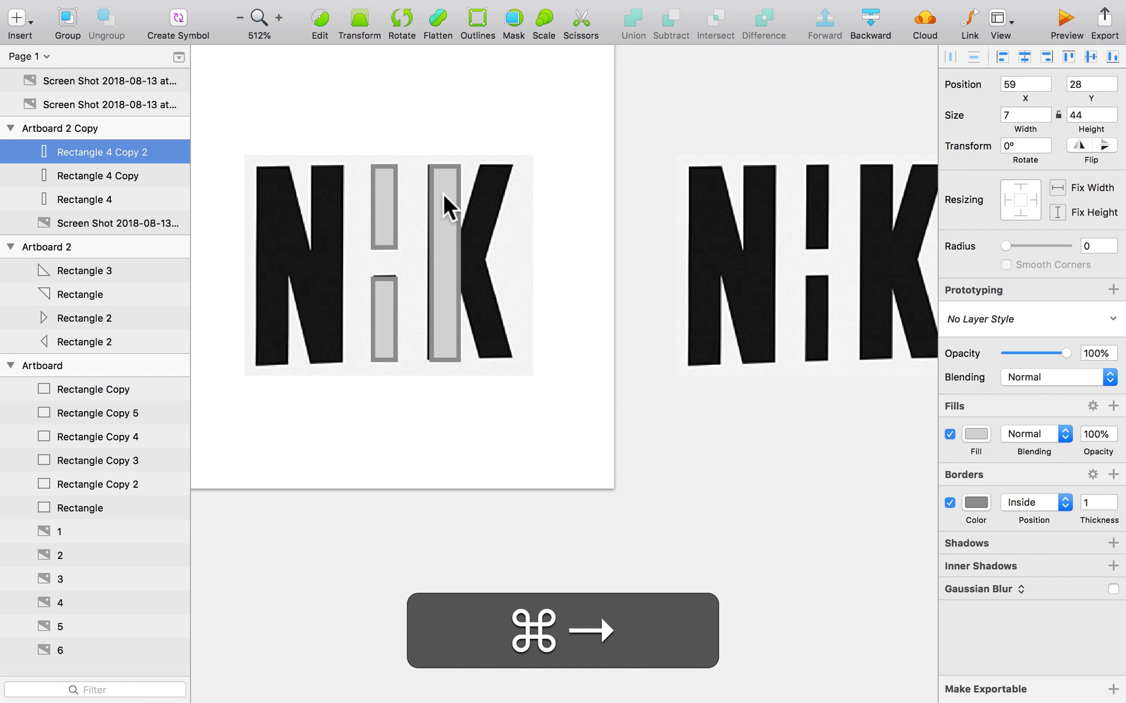
{"action": "left_click", "coordinate": [583, 198]}
- Try the K's stem at a width of 6 and a height of 47, and restore it to 7 × 44
{"action": "left_click", "coordinate": [454, 218]}
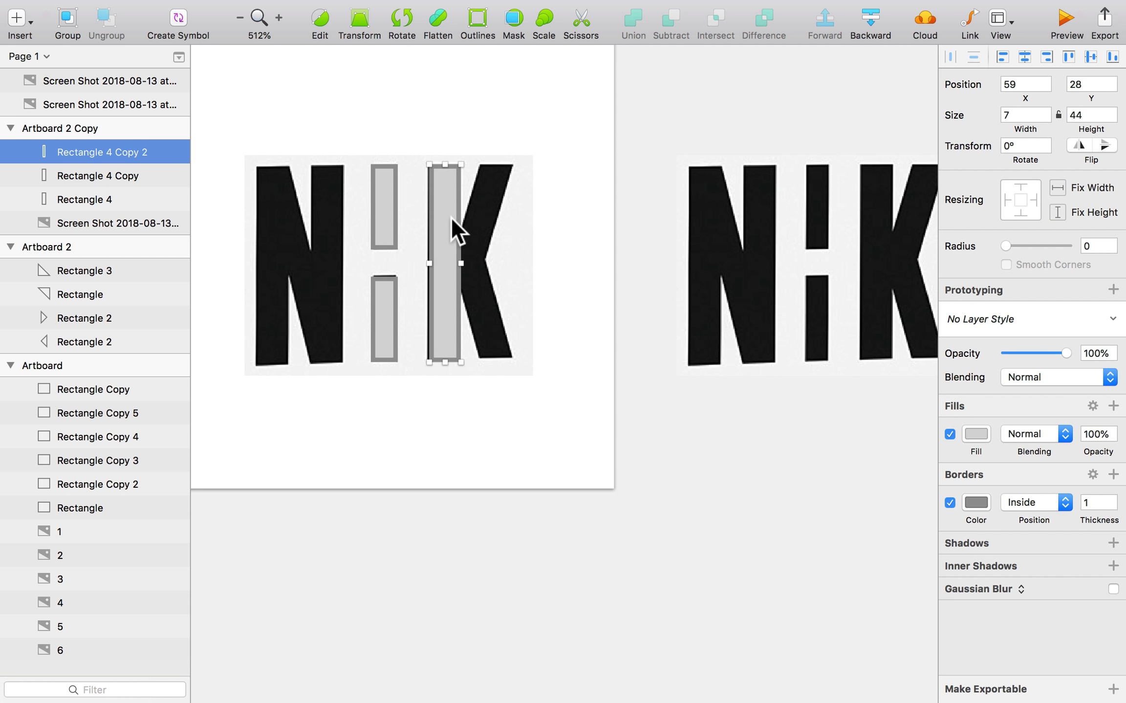
{"action": "key", "text": "super"}
{"action": "key", "text": "super+Left"}
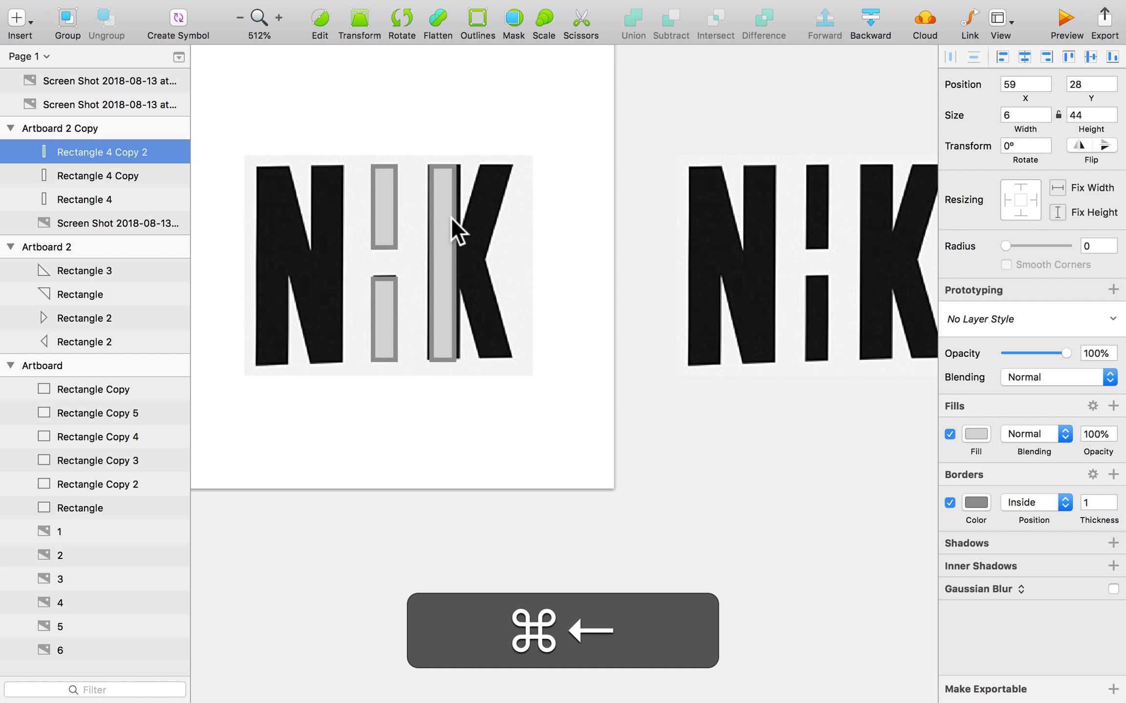
{"action": "key", "text": "super+Right"}
{"action": "key", "text": "super+Left"}
{"action": "key", "text": "super+Right"}
{"action": "key", "text": "super+Down"}
{"action": "key", "text": "super+Down"}
{"action": "key", "text": "super+Down"}
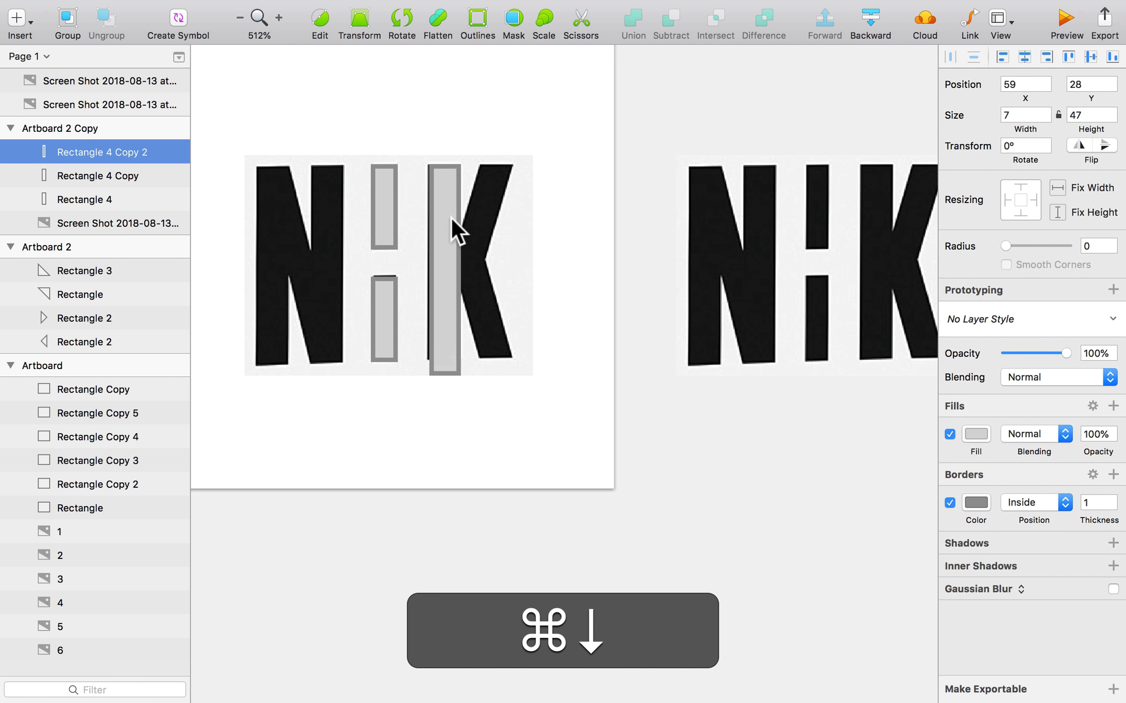
{"action": "key", "text": "super+Up"}
{"action": "key", "text": "super+Up"}
{"action": "key", "text": "super+Up"}
{"action": "key", "text": "super+Left"}
{"action": "key", "text": "super+Right"}
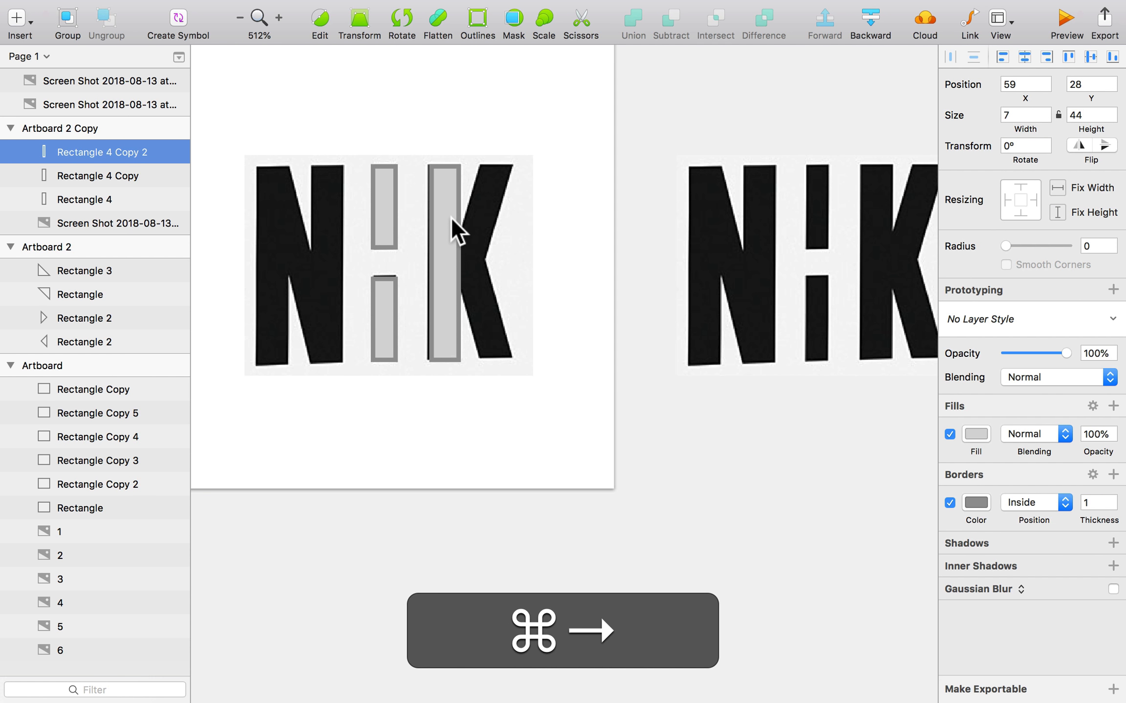
{"action": "left_click", "coordinate": [586, 205]}
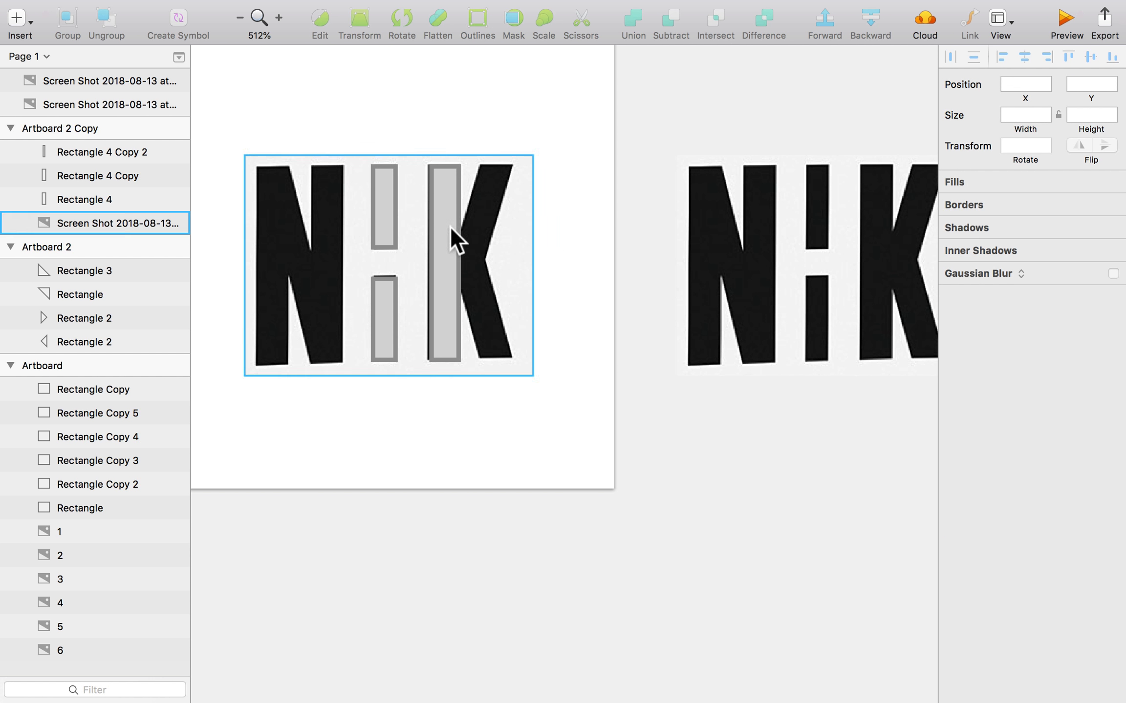
- Duplicate the K's stem rectangle onto the second upright of the N at X 32, Y 28
{"action": "left_click", "coordinate": [443, 239]}
{"action": "left_click_drag", "start_coordinate": [443, 239], "coordinate": [328, 255]}
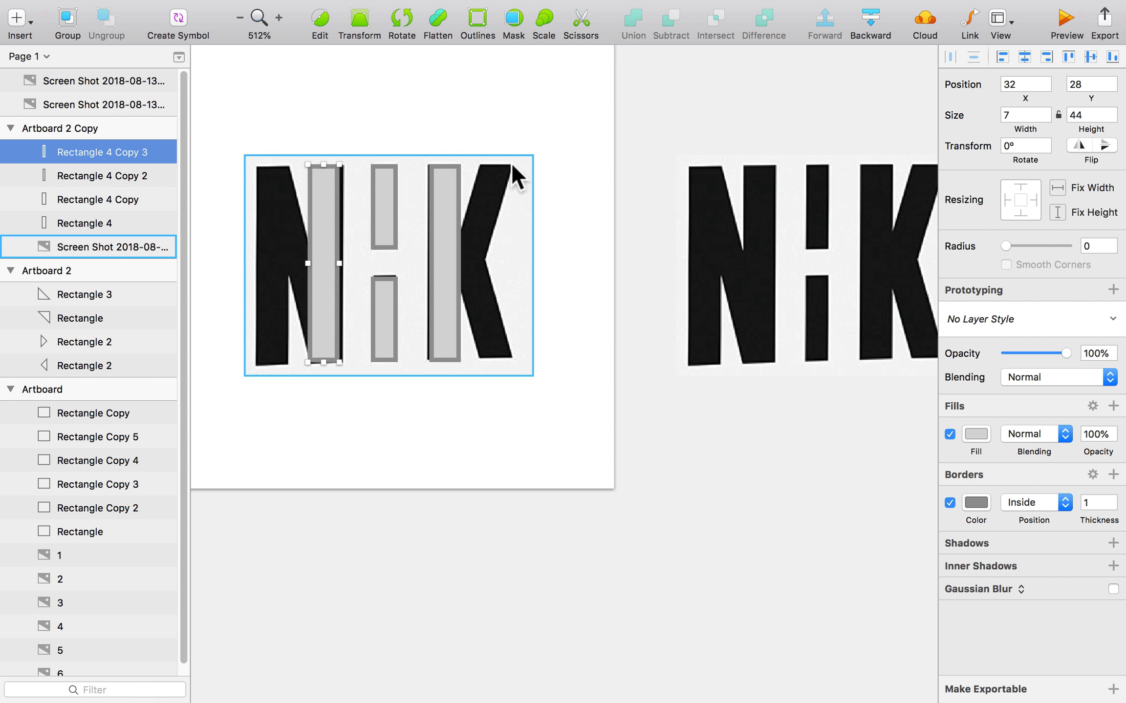
- Duplicate the K's stem to X 70 for the upper arm and shorten the copy to half the stem's height, 22
{"action": "scroll", "coordinate": [543, 181], "scroll_direction": "up", "scroll_amount": 2}
{"action": "scroll", "coordinate": [545, 178], "scroll_direction": "up", "scroll_amount": 3}
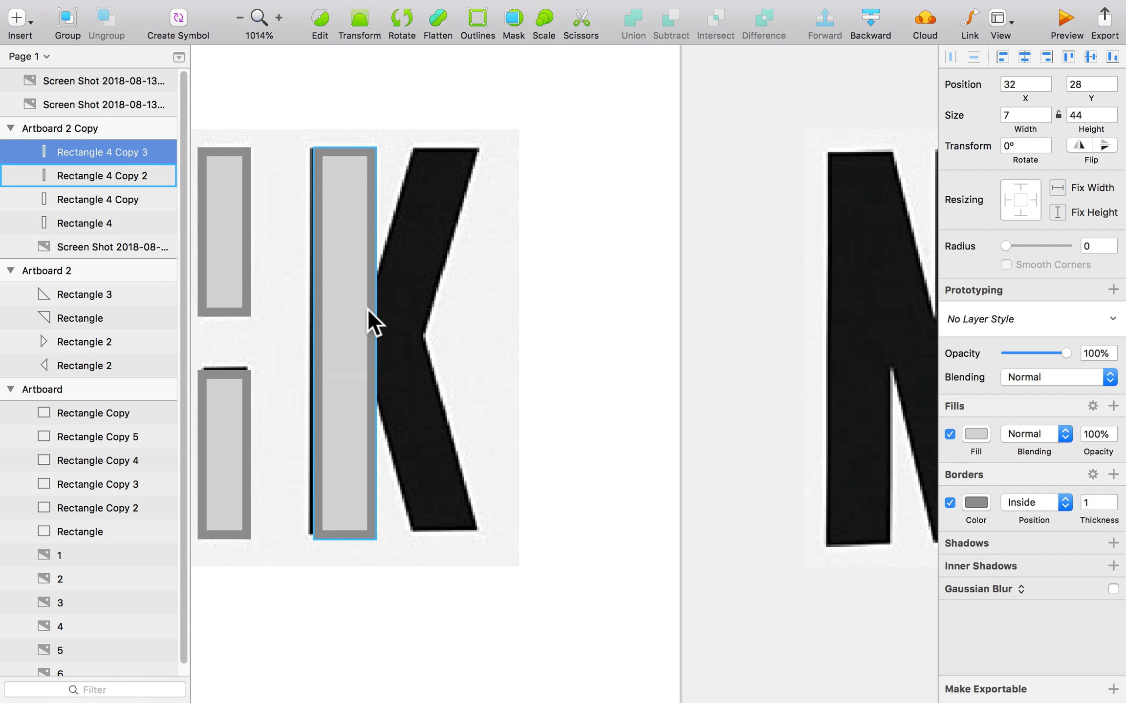
{"action": "mouse_move", "coordinate": [339, 306]}
{"action": "left_mouse_down"}
{"action": "mouse_move", "coordinate": [449, 315]}
{"action": "mouse_move", "coordinate": [438, 318]}
{"action": "left_mouse_up"}
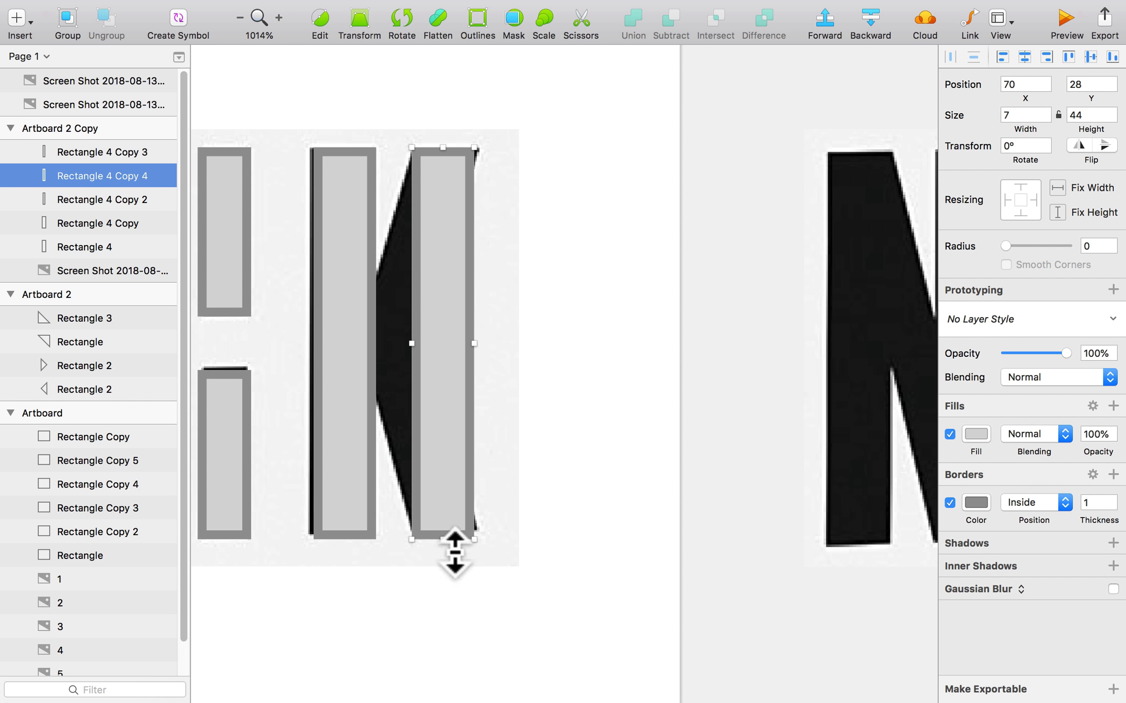
{"action": "left_click_drag", "start_coordinate": [443, 539], "coordinate": [458, 354]}
{"action": "left_click", "coordinate": [354, 333]}
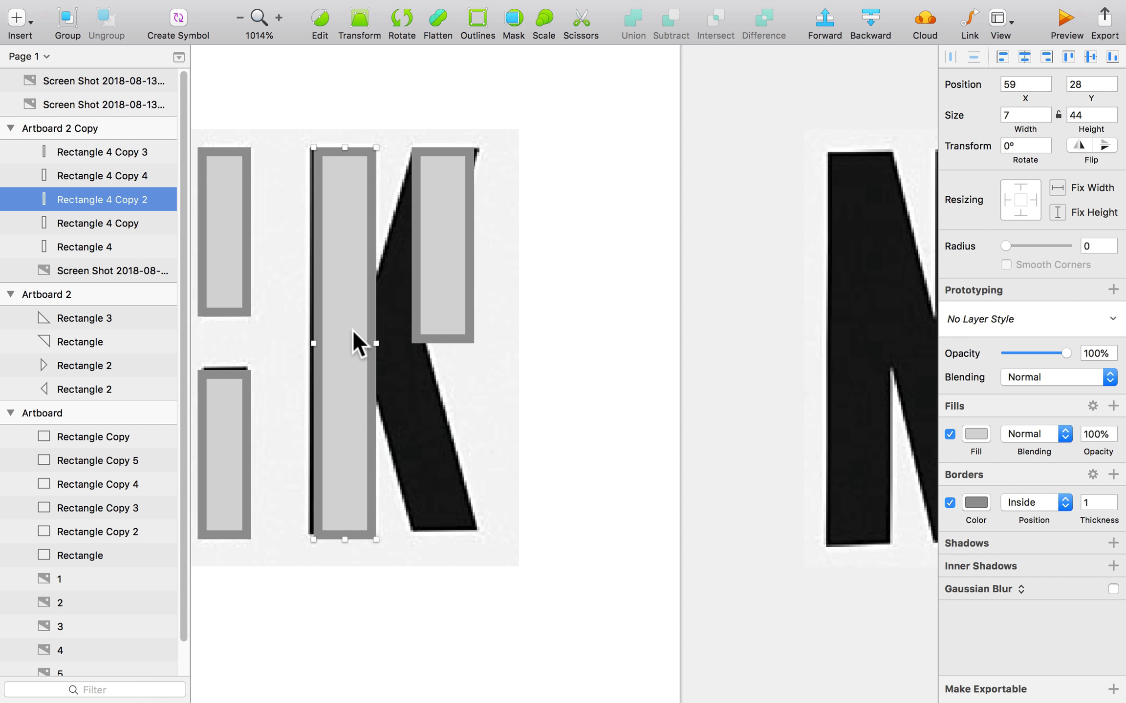
{"action": "left_click", "coordinate": [426, 304]}
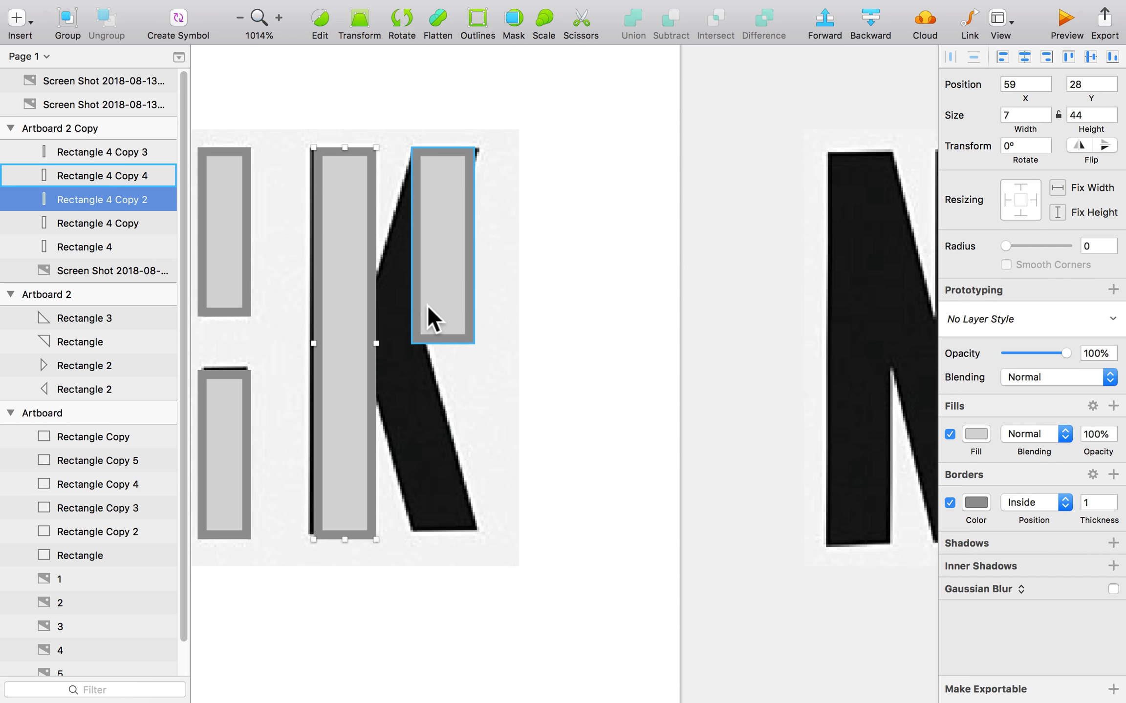
{"action": "left_click", "coordinate": [1082, 119]}
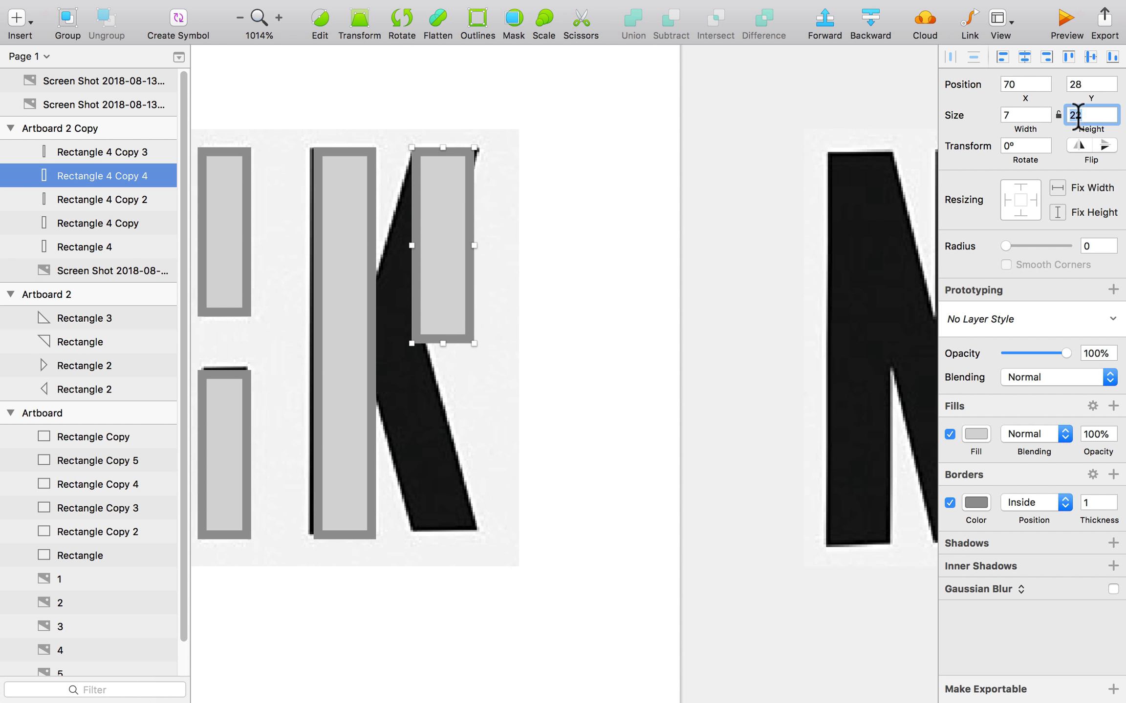
{"action": "left_click", "coordinate": [559, 280]}
{"action": "left_click", "coordinate": [433, 308]}
{"action": "double_click", "coordinate": [433, 308]}
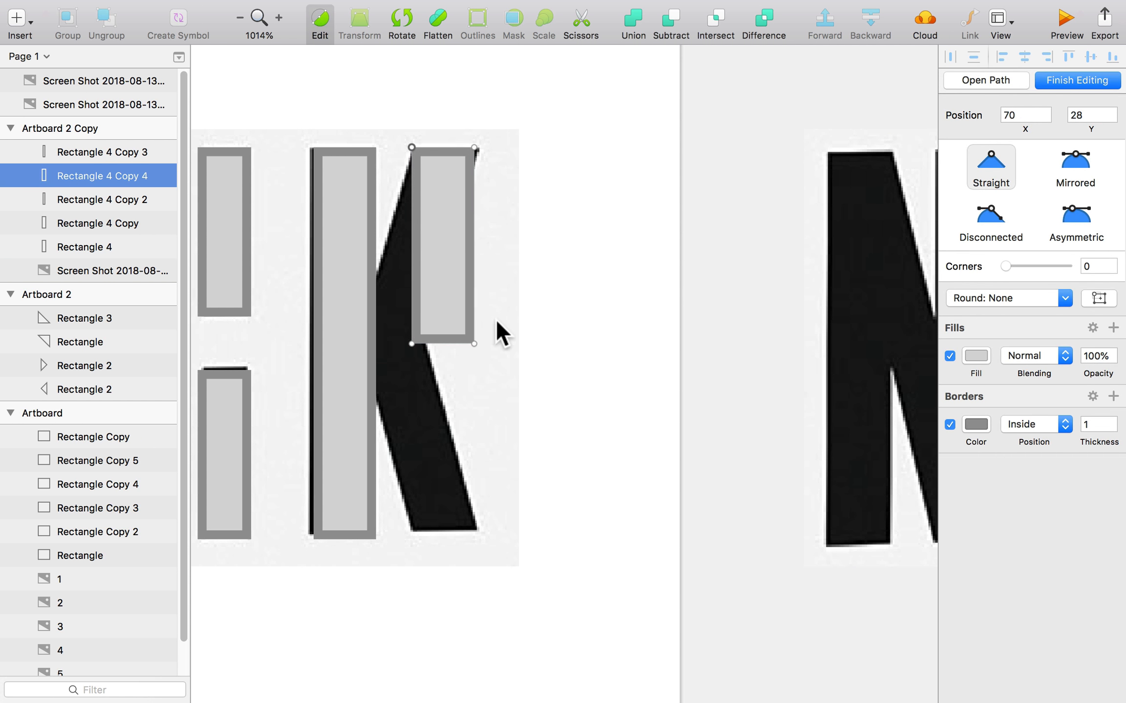
{"action": "left_click_drag", "start_coordinate": [496, 319], "coordinate": [355, 370]}
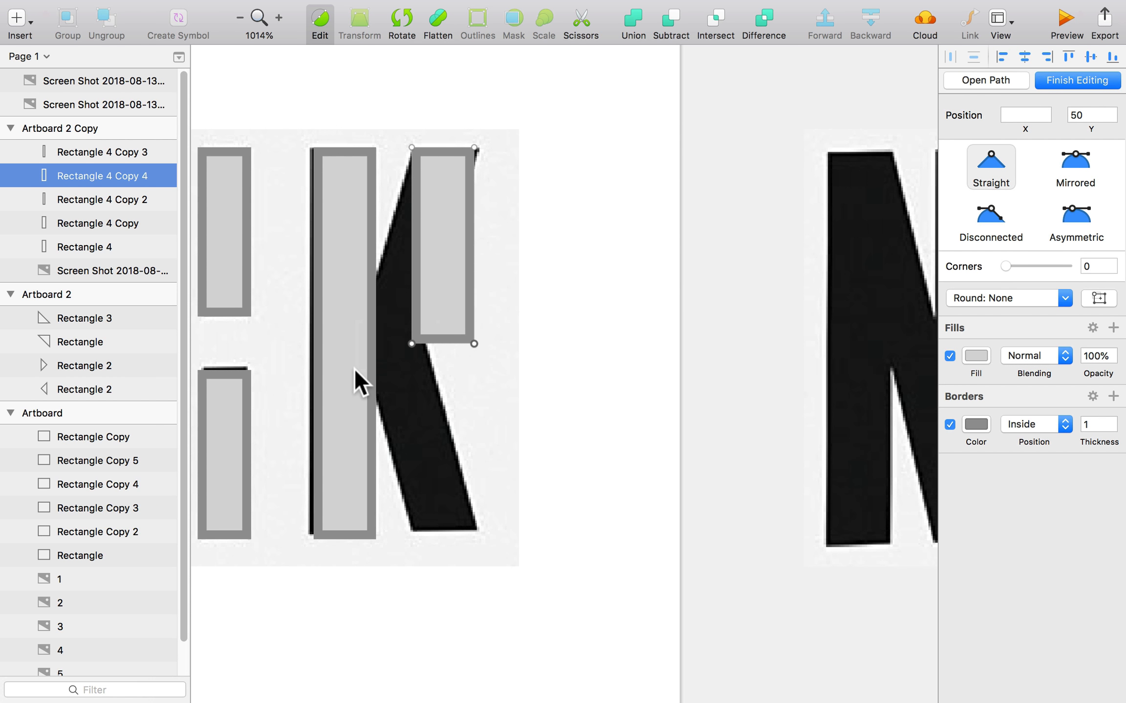
{"action": "left_click", "coordinate": [497, 363]}
{"action": "left_click", "coordinate": [443, 296]}
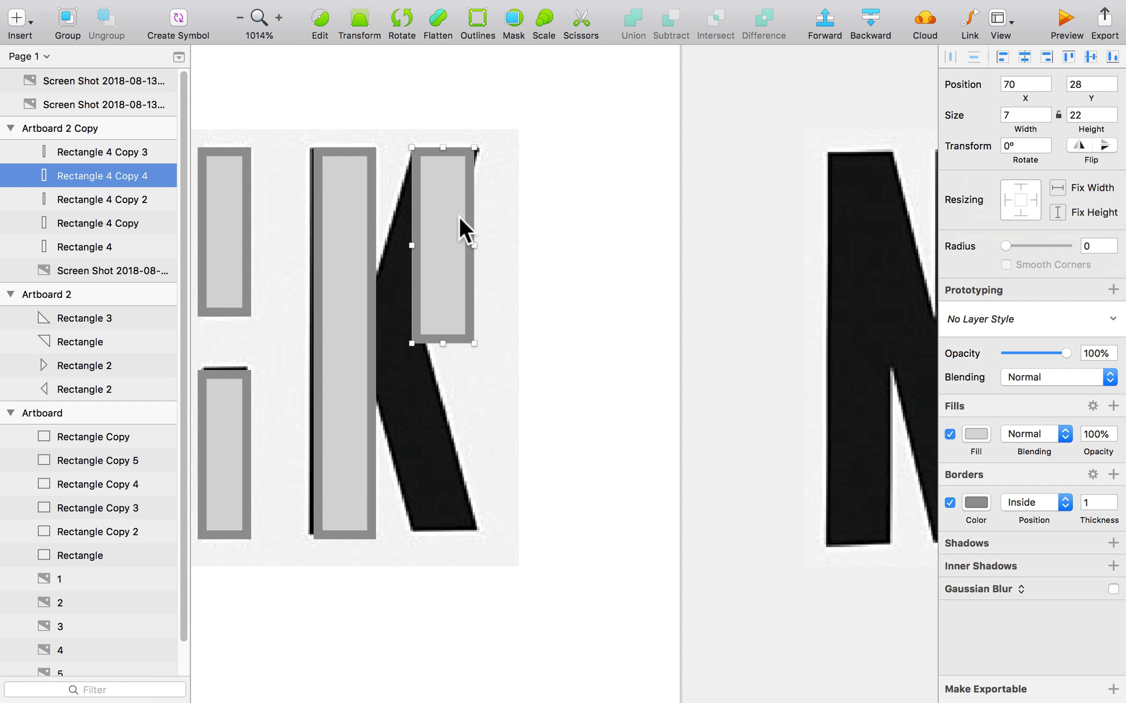
- Slant the K's upper arm by moving its two lower corner points 7 px to the left
{"action": "double_click", "coordinate": [449, 233]}
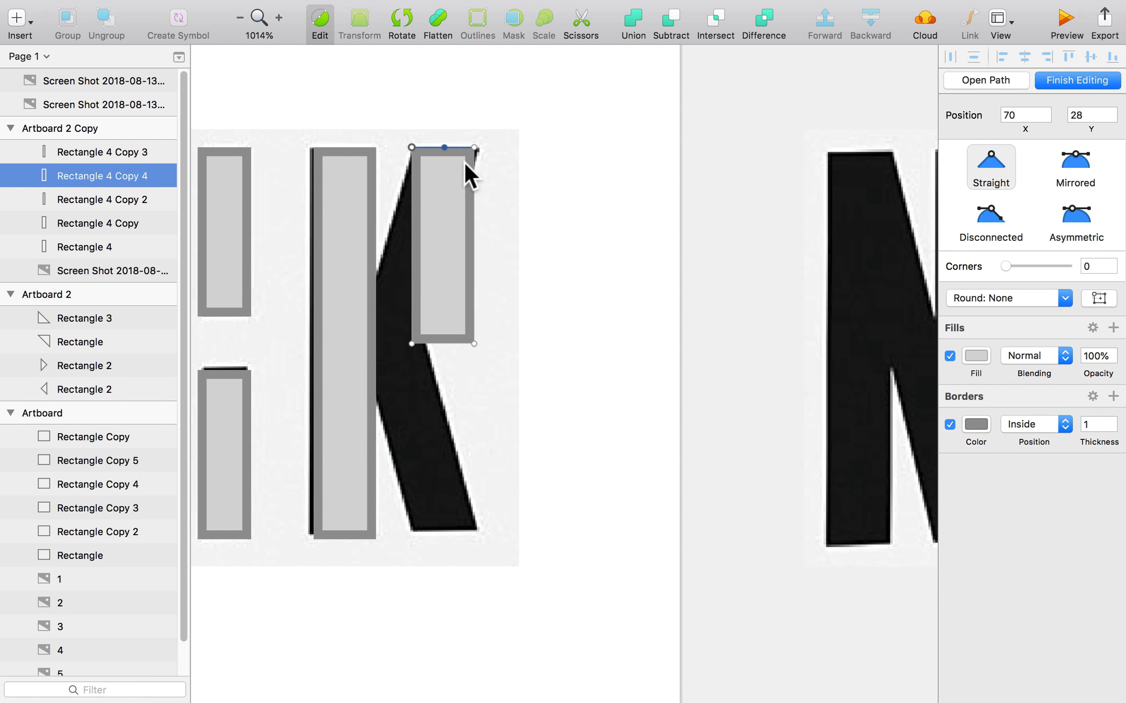
{"action": "left_click_drag", "start_coordinate": [503, 320], "coordinate": [323, 368]}
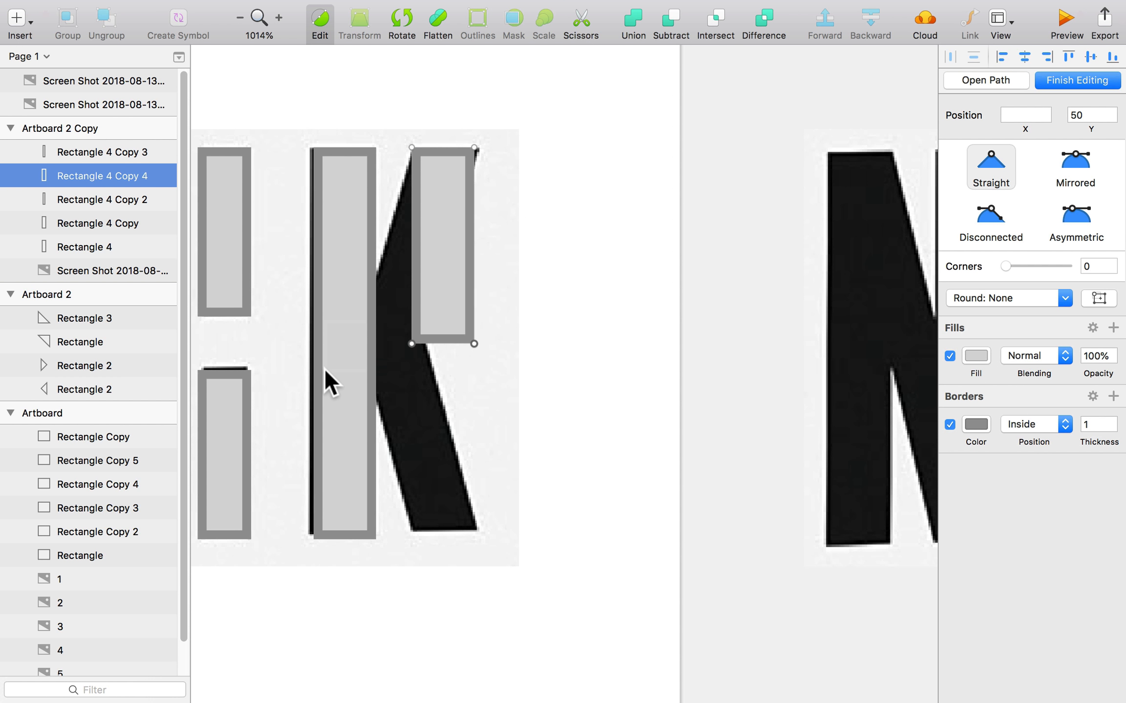
{"action": "key", "text": "Left"}
{"action": "key", "text": "Left"}
{"action": "key", "text": "Left"}
{"action": "key", "text": "Left"}
{"action": "key", "text": "Left"}
{"action": "key", "text": "Left"}
{"action": "key", "text": "Left"}
{"action": "key", "text": "Left"}
{"action": "key", "text": "Left"}
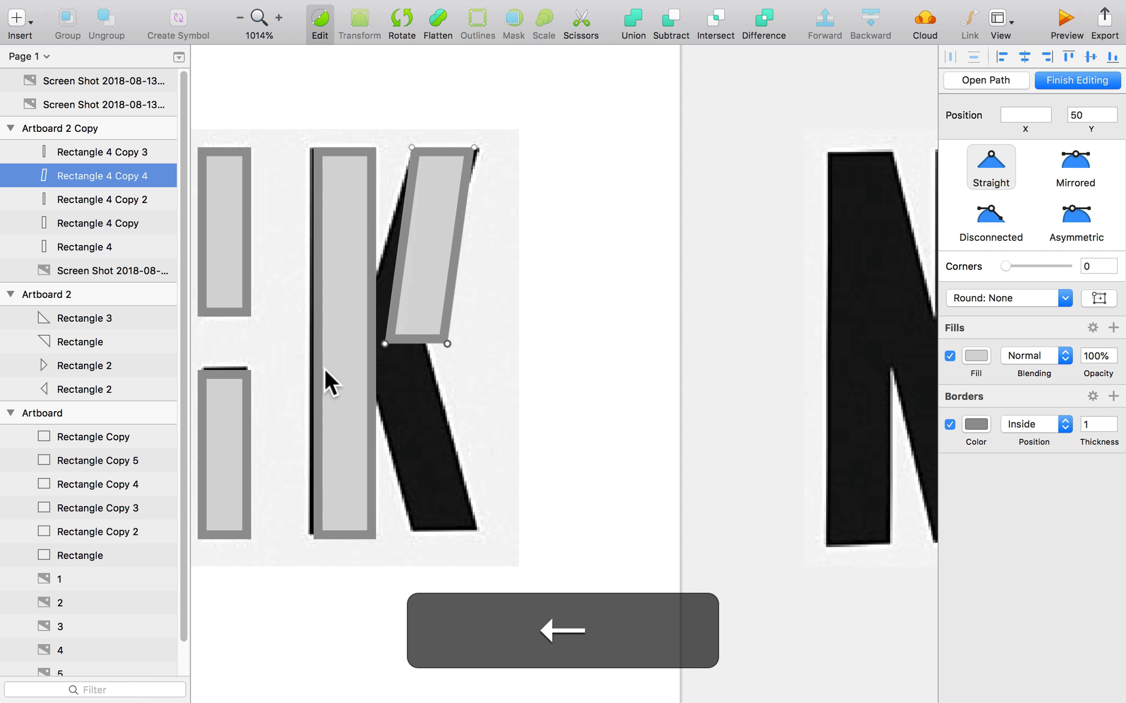
{"action": "key", "text": "Left"}
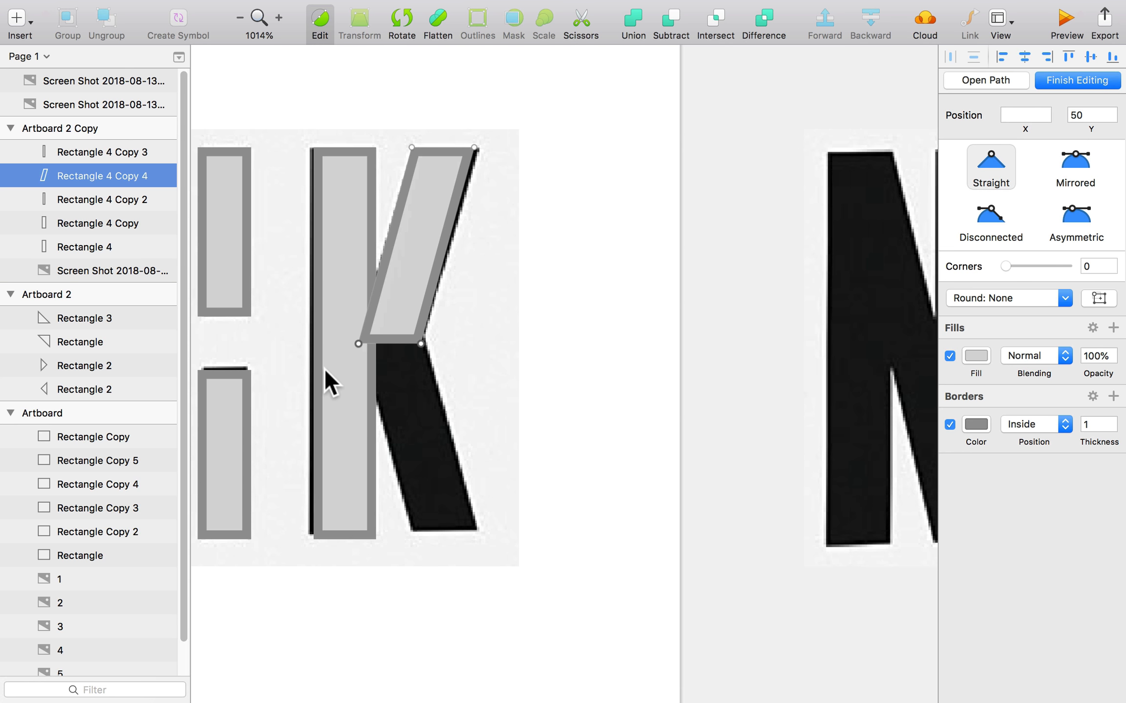
{"action": "key", "text": "Left"}
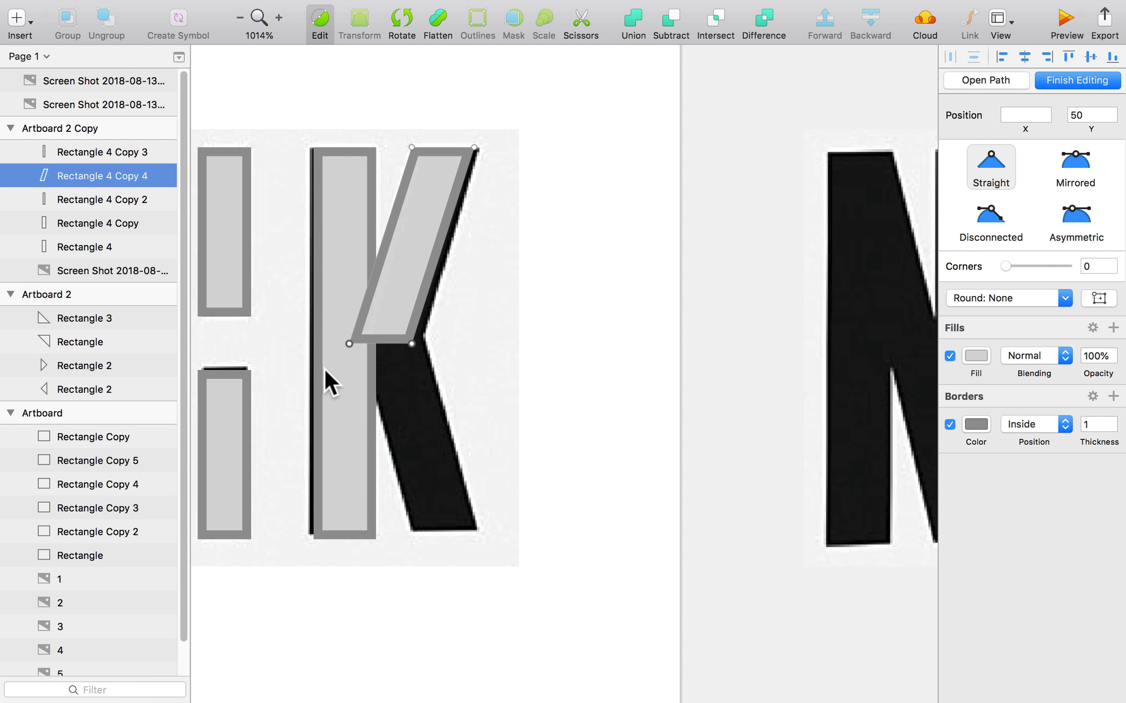
{"action": "left_click", "coordinate": [648, 332]}
- Move the arm's two lower corner points 1 px back to the right, making the shape 13 wide at X 64
{"action": "double_click", "coordinate": [401, 317]}
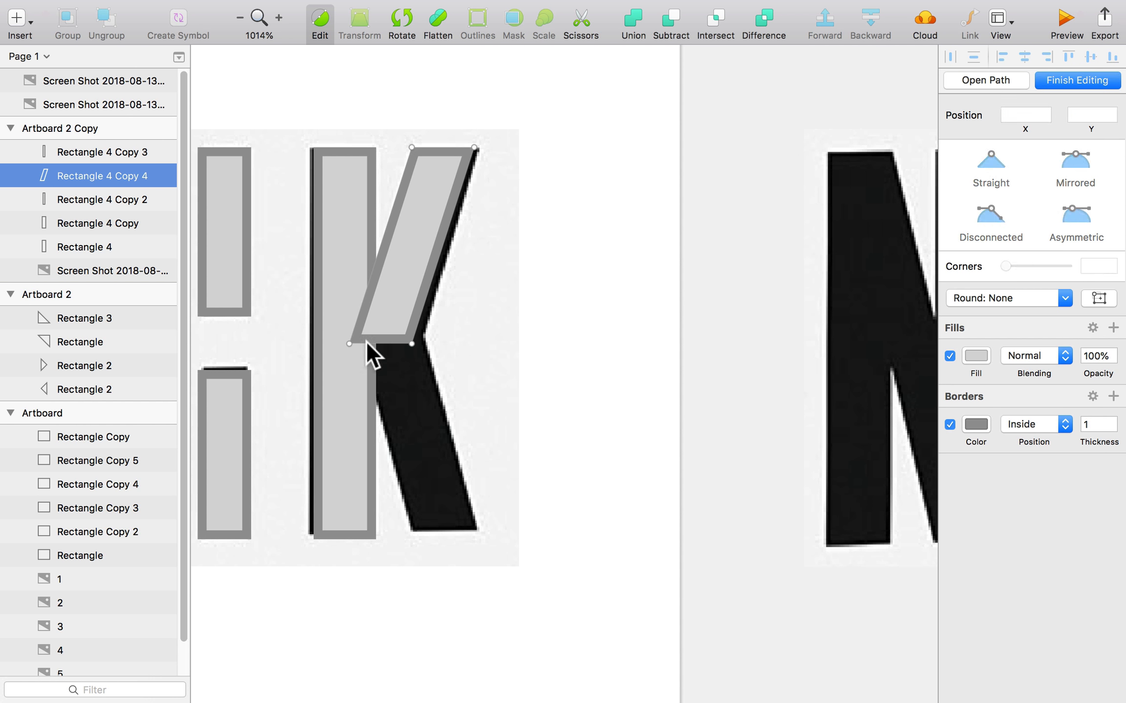
{"action": "key", "text": "Right"}
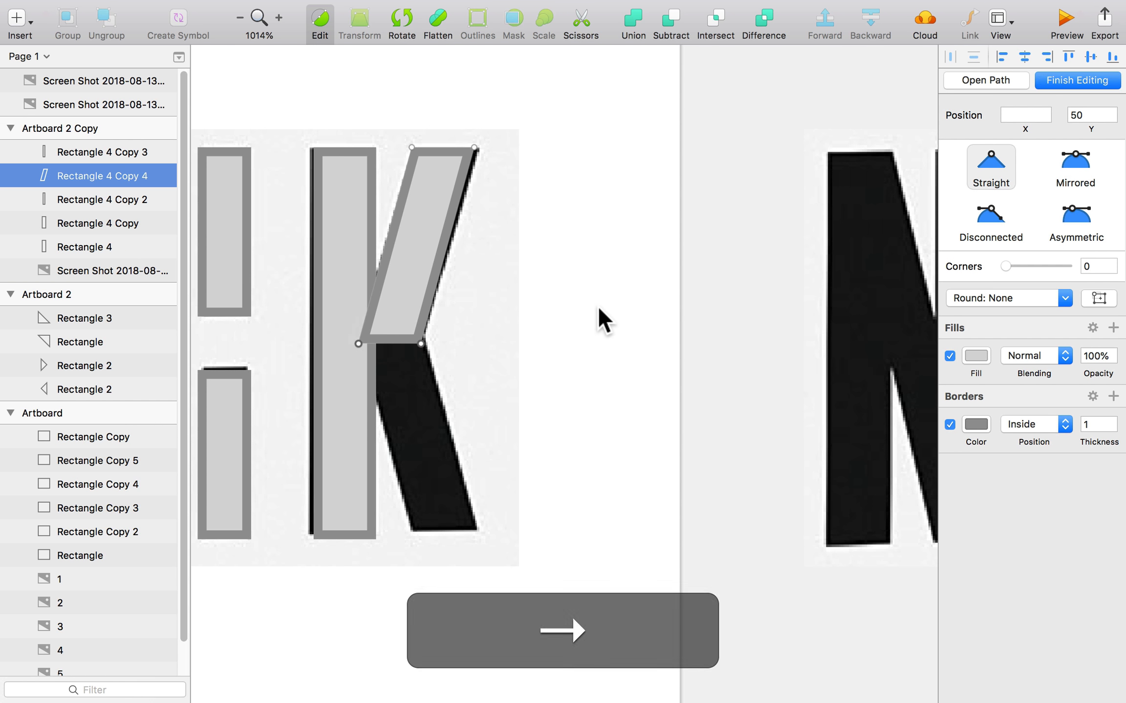
{"action": "left_click", "coordinate": [640, 320]}
{"action": "left_click", "coordinate": [421, 252]}
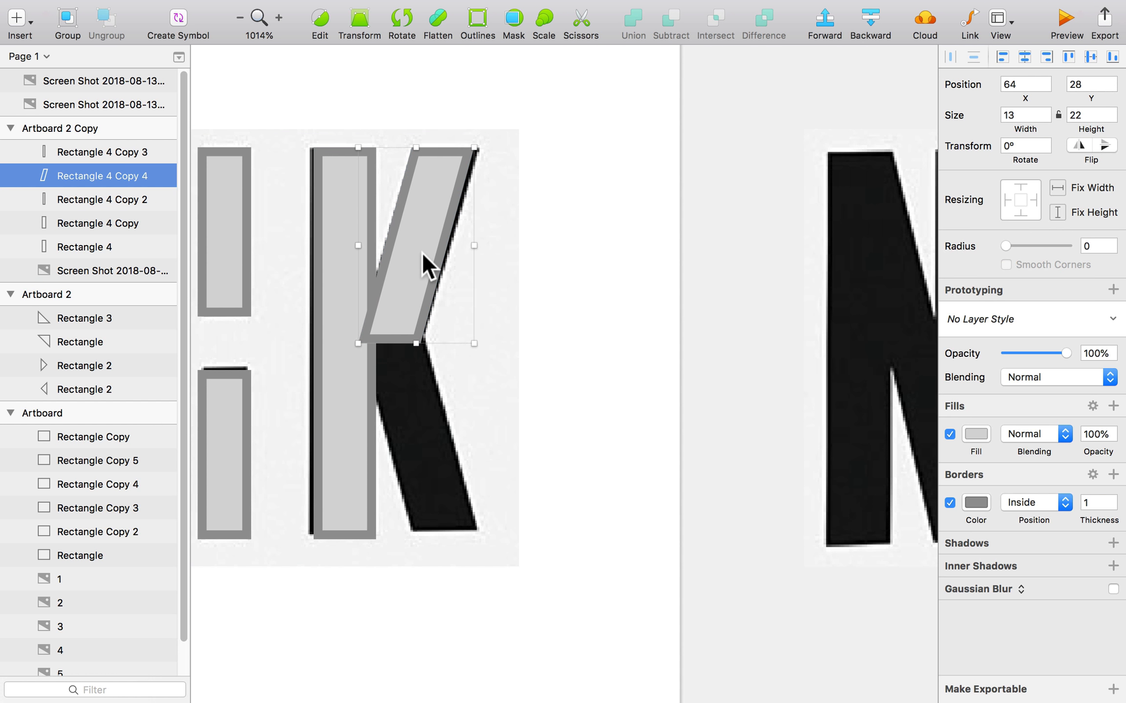
- Duplicate the K's upper arm to Y 50 and flip the copy vertically to form the lower arm
{"action": "left_click_drag", "start_coordinate": [421, 252], "coordinate": [418, 454]}
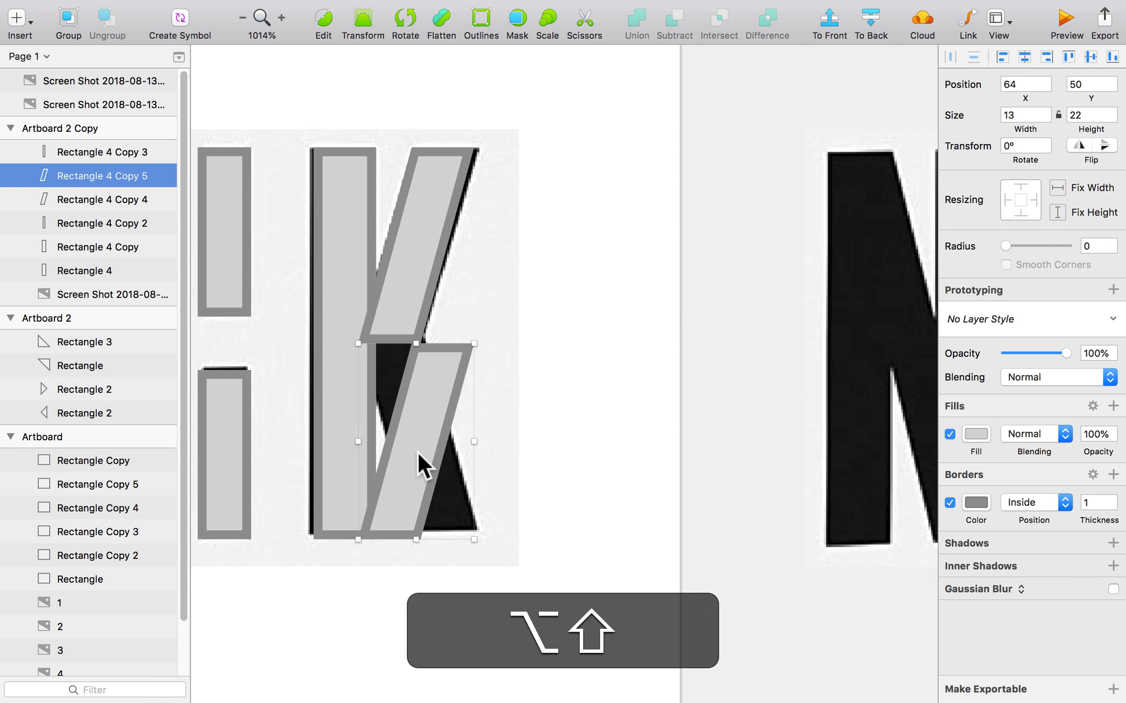
{"action": "left_click", "coordinate": [1104, 146]}
{"action": "left_click", "coordinate": [579, 262]}
- Duplicate the N's second upright onto the first upright at X 20, Y 28, and paste another copy in place for the diagonal
{"action": "scroll", "coordinate": [579, 262], "scroll_direction": "down", "scroll_amount": 5}
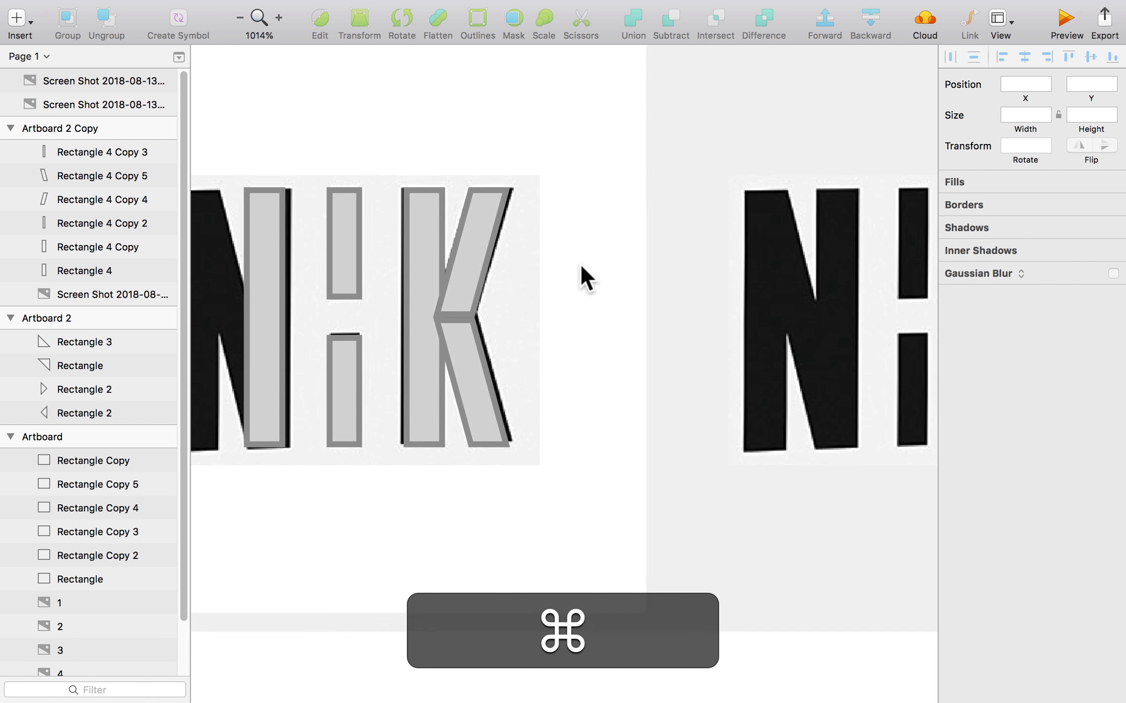
{"action": "scroll", "coordinate": [244, 324], "scroll_direction": "up", "scroll_amount": 3}
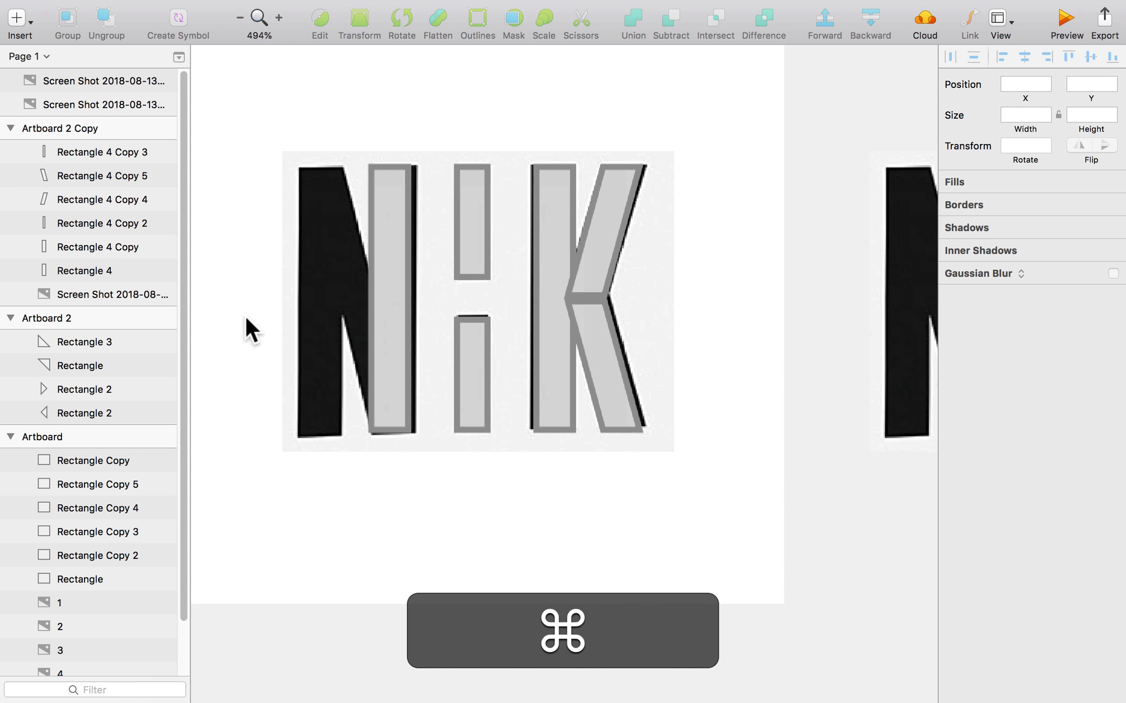
{"action": "left_click", "coordinate": [383, 289], "text": "super"}
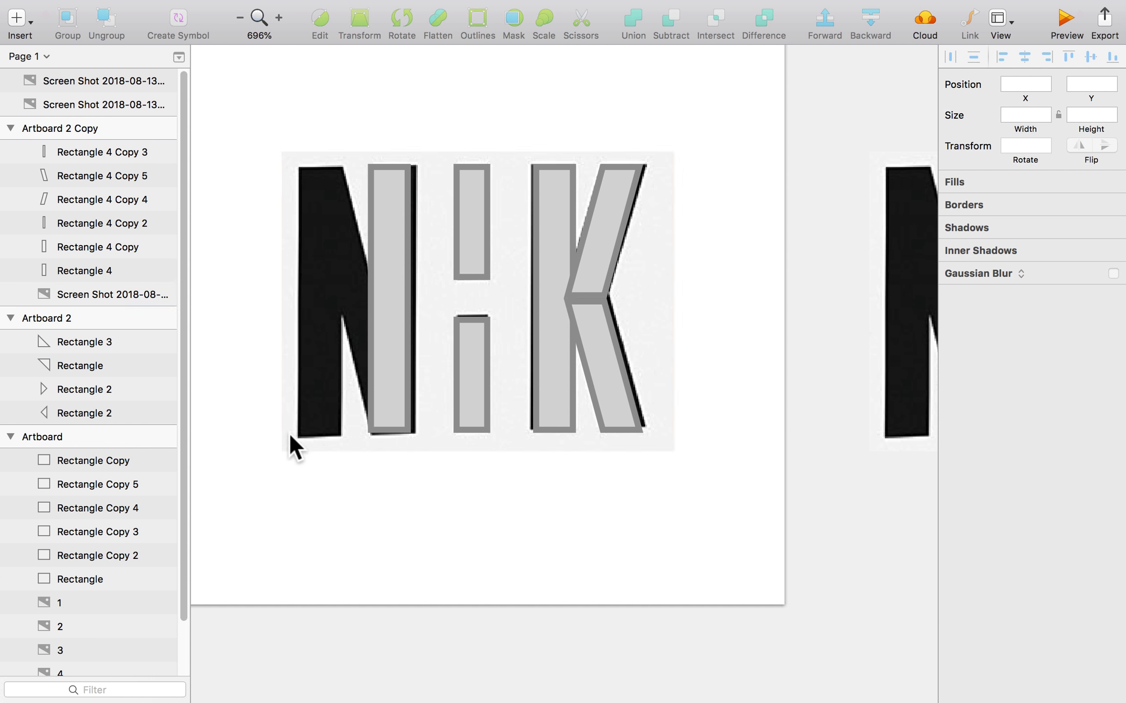
{"action": "left_click_drag", "start_coordinate": [394, 375], "coordinate": [325, 391]}
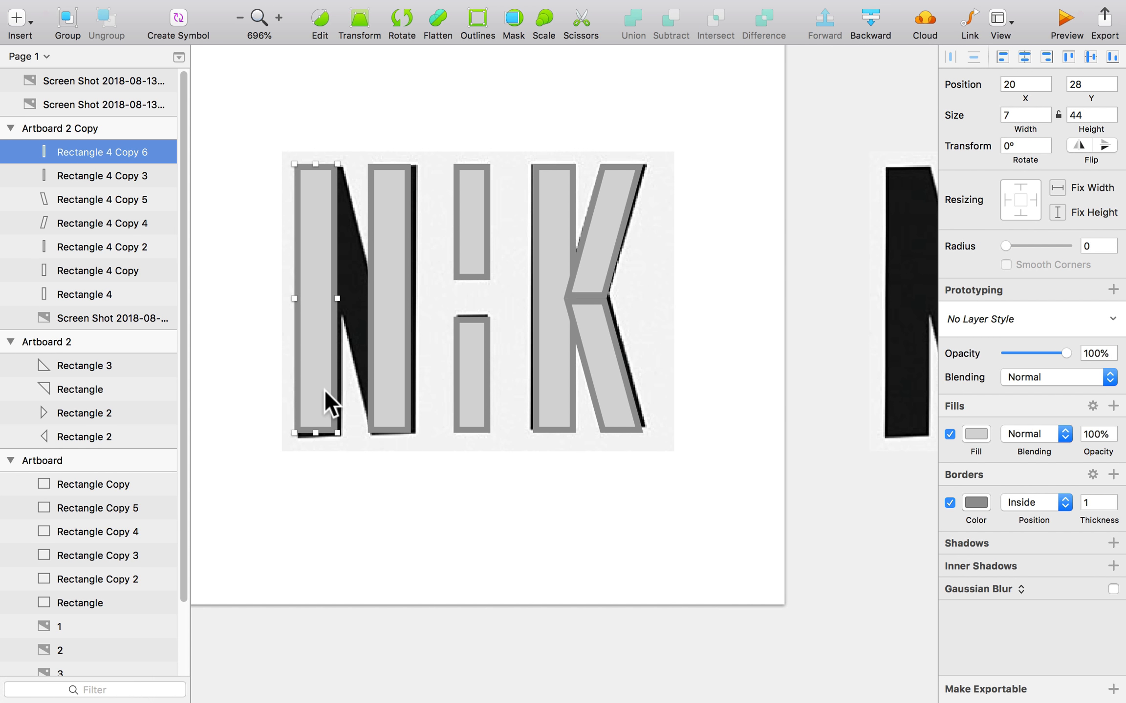
{"action": "key", "text": "super+c"}
{"action": "key", "text": "super+v"}
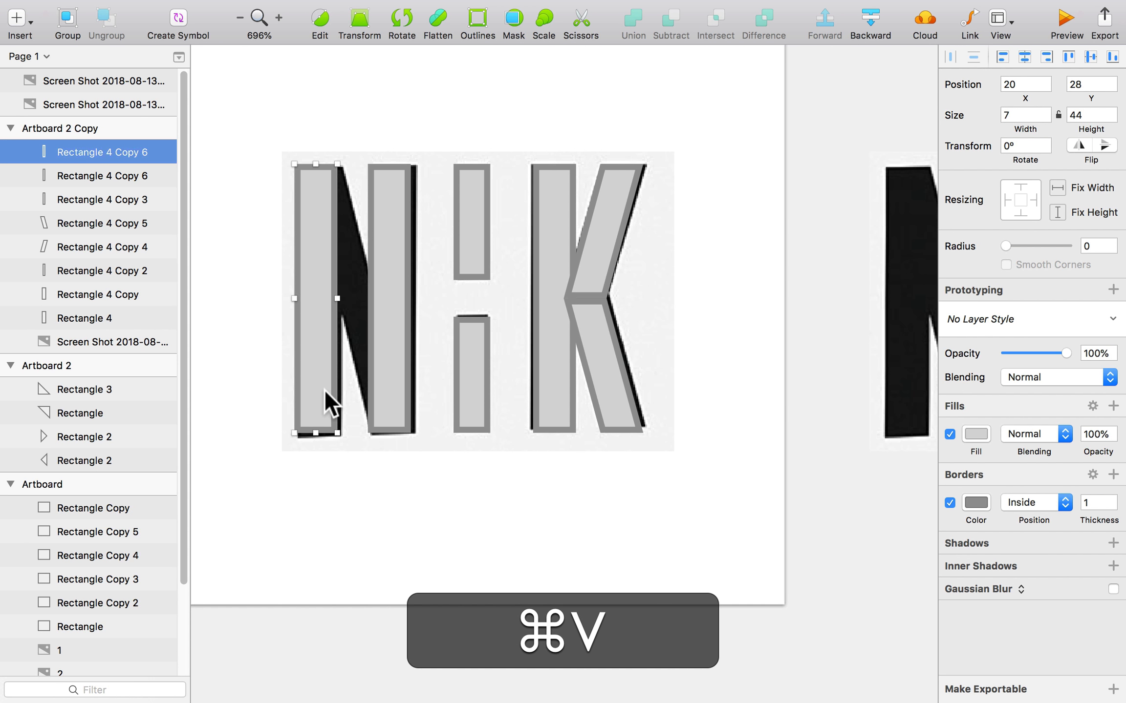
- Slant the pasted copy into the N's diagonal by moving its two lower corner points 12 px to the right
{"action": "left_click", "coordinate": [289, 323]}
{"action": "double_click", "coordinate": [307, 319]}
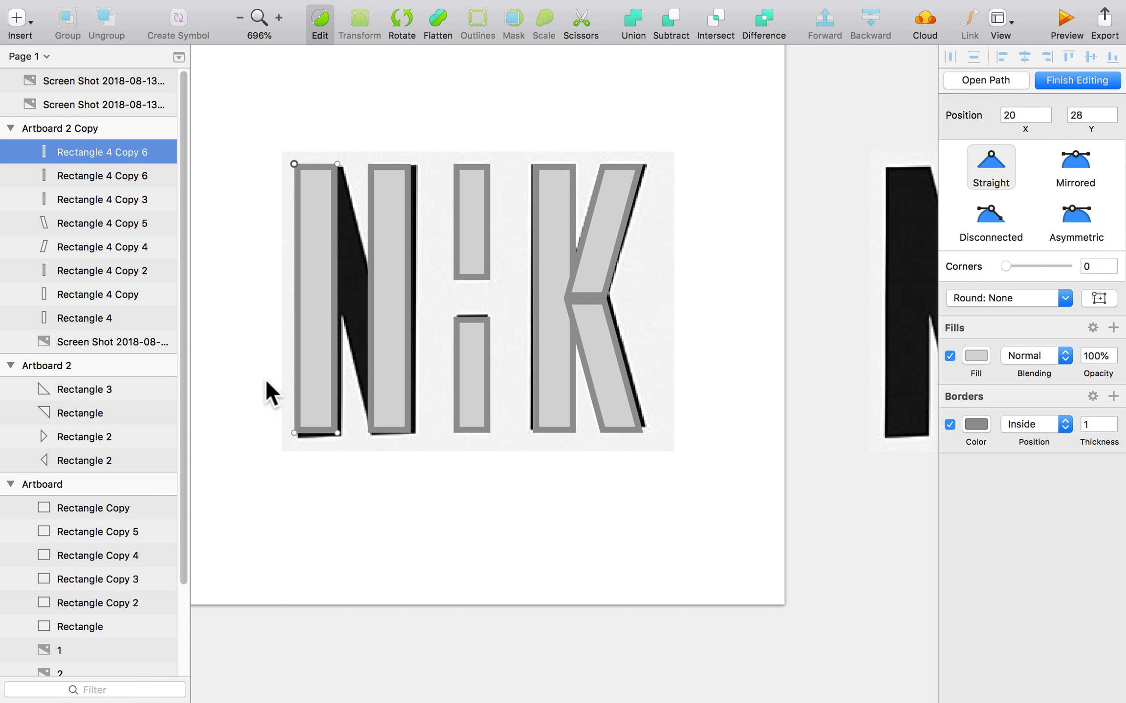
{"action": "left_click_drag", "start_coordinate": [267, 382], "coordinate": [348, 453]}
{"action": "key", "text": "shift+Right"}
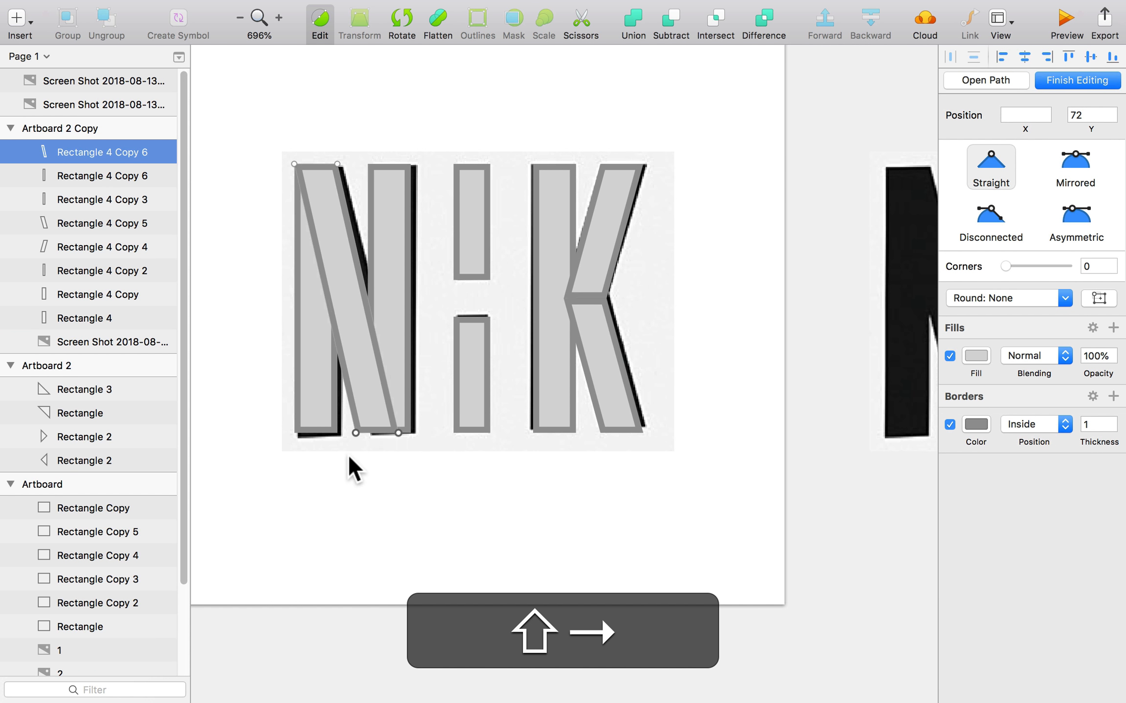
{"action": "key", "text": "Right"}
{"action": "key", "text": "Right"}
{"action": "key", "text": "Right"}
{"action": "key", "text": "Left"}
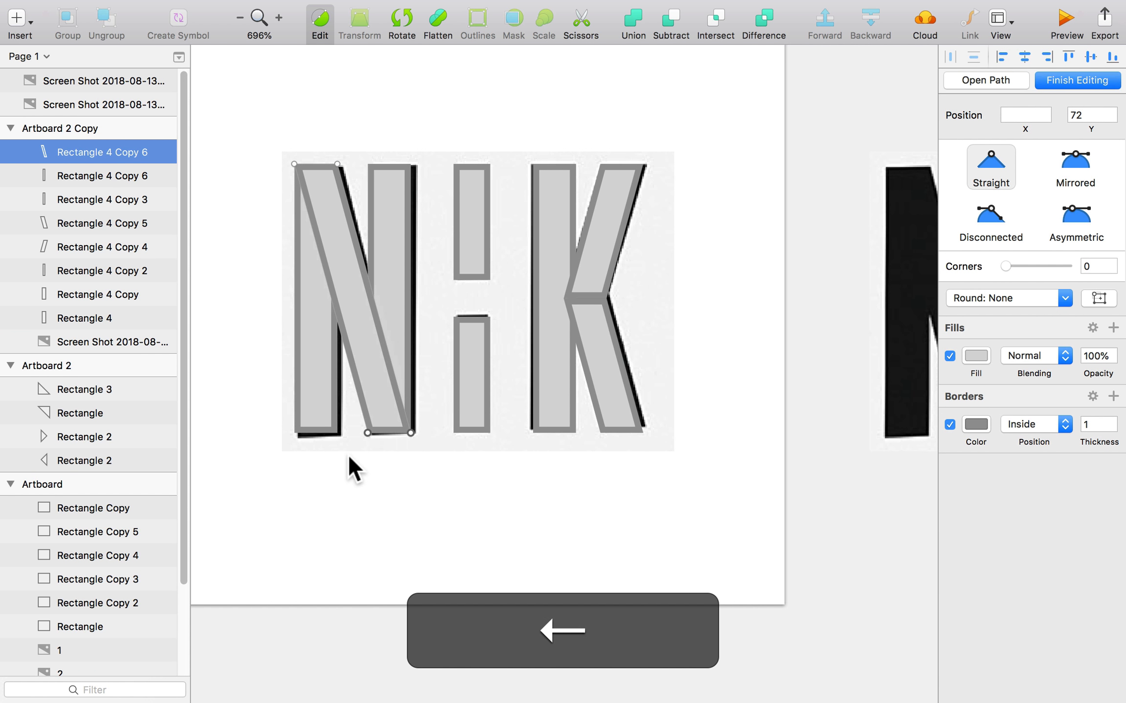
{"action": "left_click", "coordinate": [387, 541]}
- Delete the reference screenshot lying behind the NHK letter shapes on the artboard
{"action": "left_click", "coordinate": [425, 494]}
{"action": "left_click", "coordinate": [426, 447]}
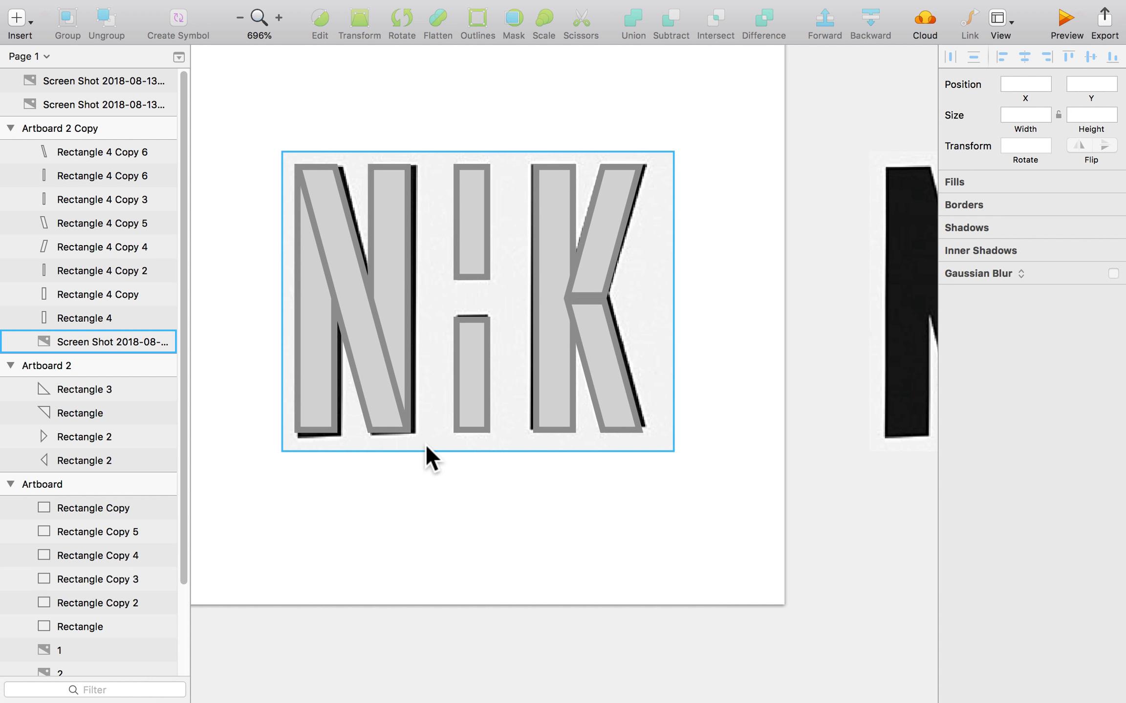
{"action": "key", "text": "BackSpace"}
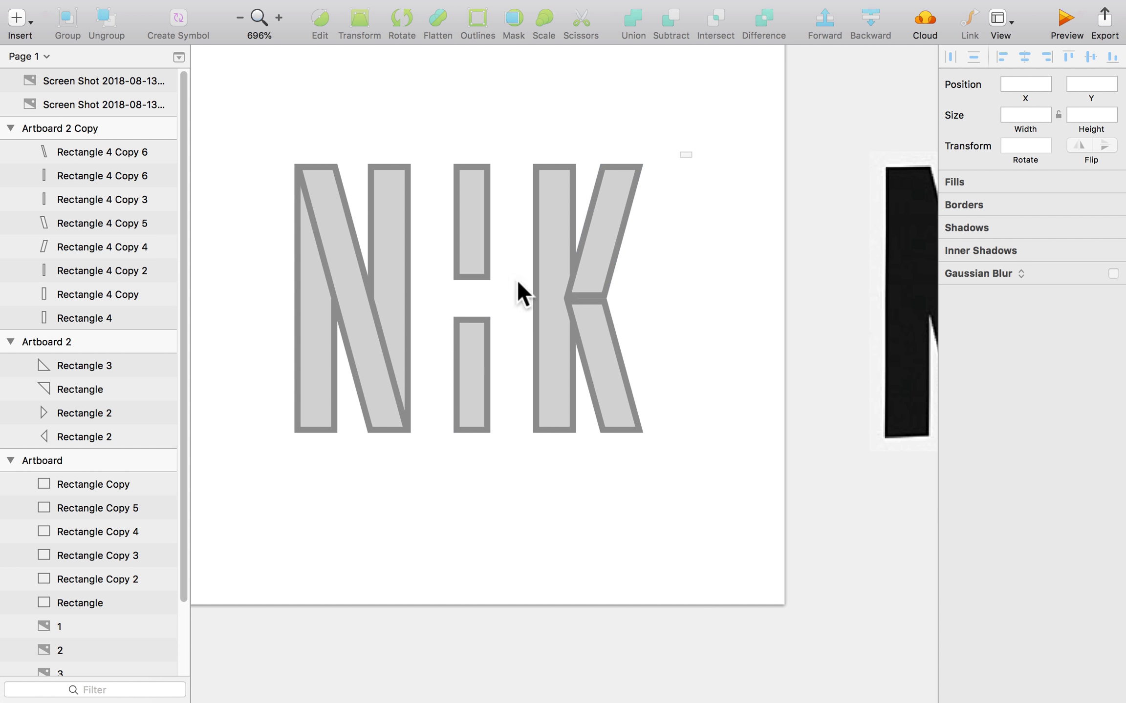
- Turn off the borders of all the NHK letter shapes and fill them with black, hex 000000
{"action": "left_click_drag", "start_coordinate": [683, 293], "coordinate": [309, 442]}
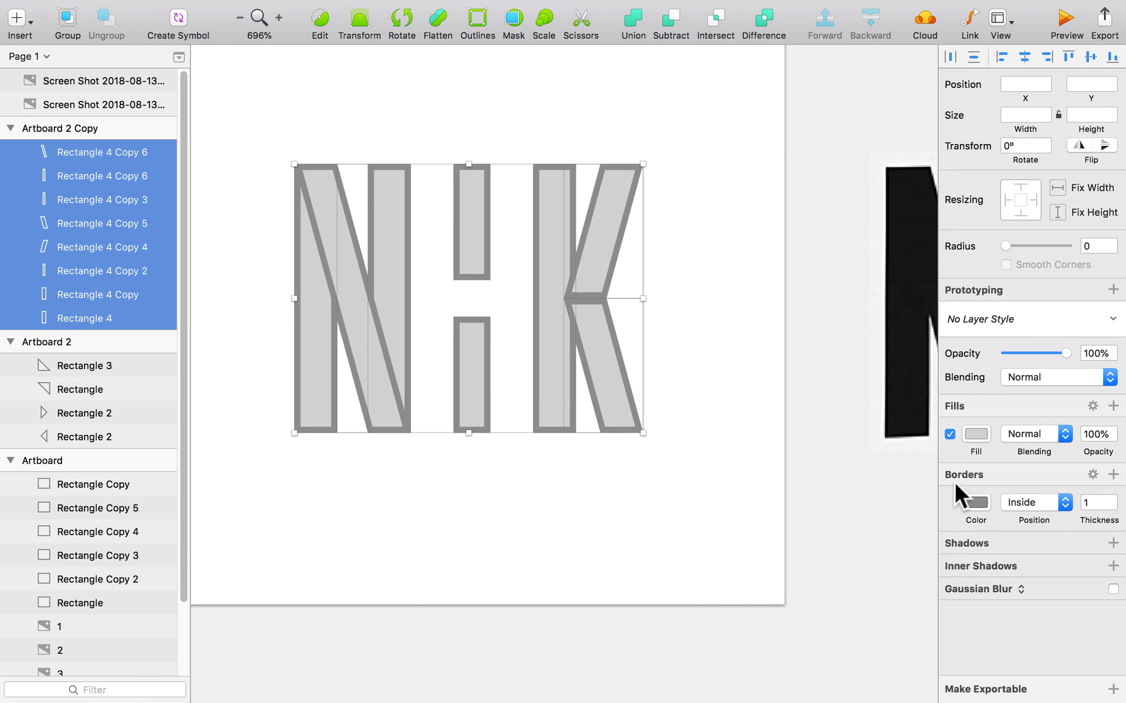
{"action": "left_click", "coordinate": [949, 503]}
{"action": "left_click", "coordinate": [976, 433]}
{"action": "left_click_drag", "start_coordinate": [970, 518], "coordinate": [834, 681]}
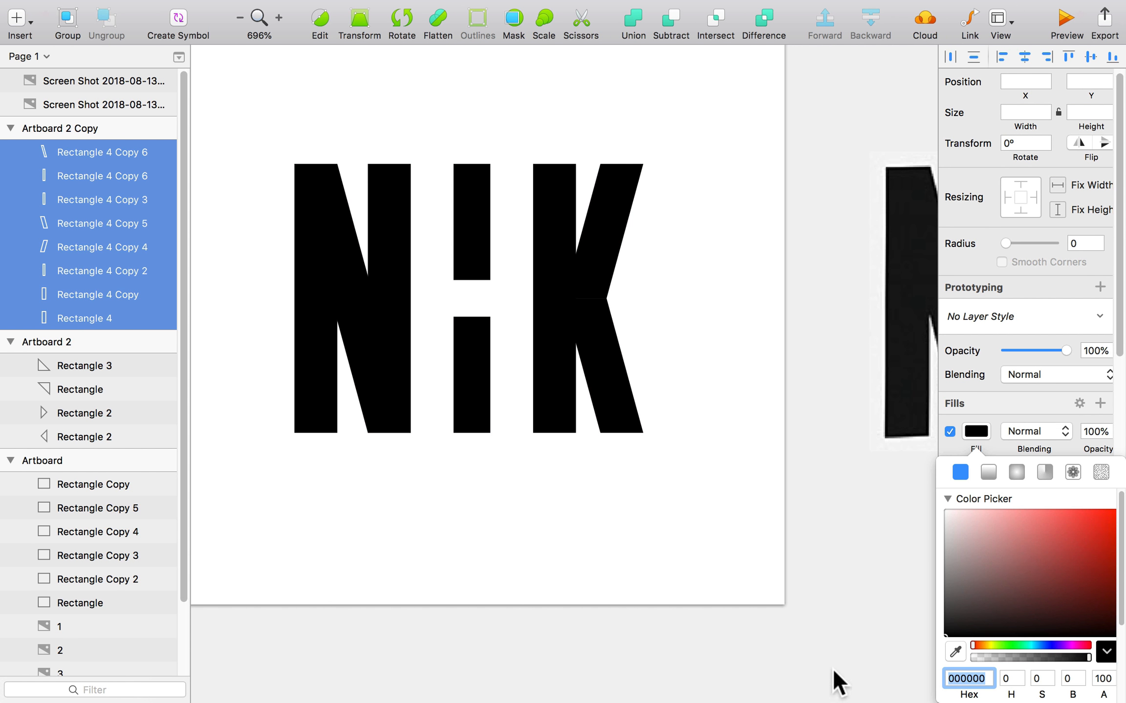
{"action": "left_click", "coordinate": [636, 349]}
- Compare the black NHK letters with the reference image and examine the join between the K's arms up close
{"action": "scroll", "coordinate": [636, 351], "scroll_direction": "down", "scroll_amount": 5}
{"action": "left_click", "coordinate": [672, 405]}
{"action": "left_click_drag", "start_coordinate": [760, 473], "coordinate": [636, 467]}
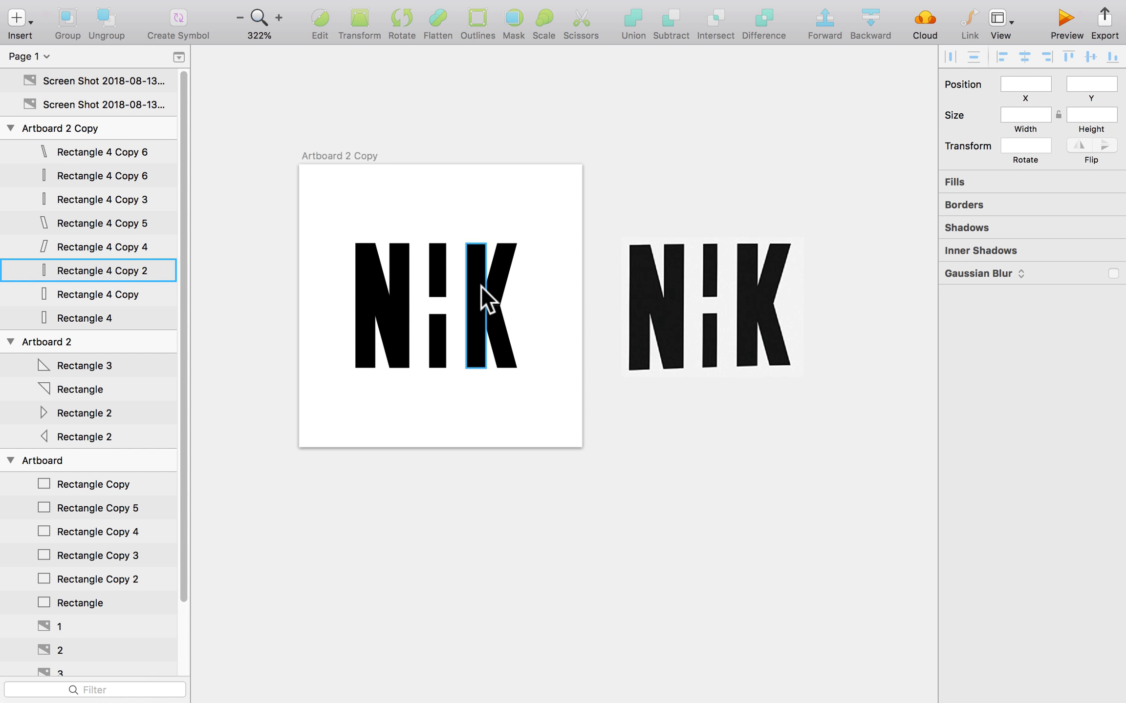
{"action": "scroll", "coordinate": [510, 305], "scroll_direction": "up", "scroll_amount": 4}
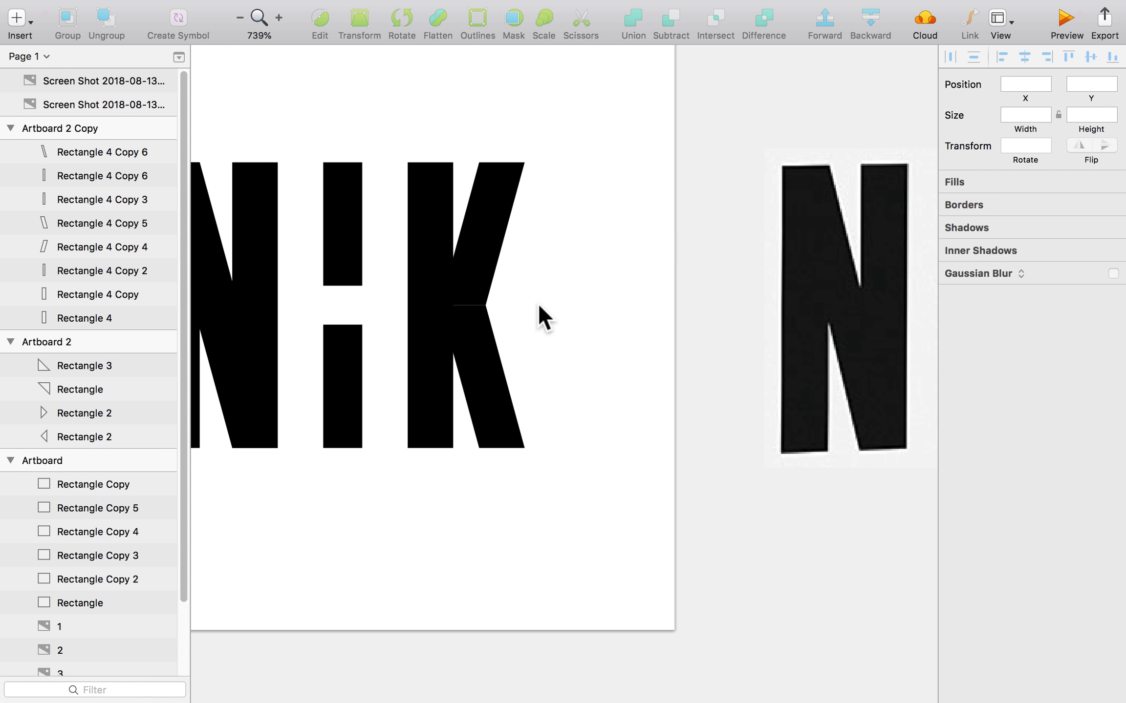
{"action": "scroll", "coordinate": [539, 296], "scroll_direction": "down", "scroll_amount": 4}
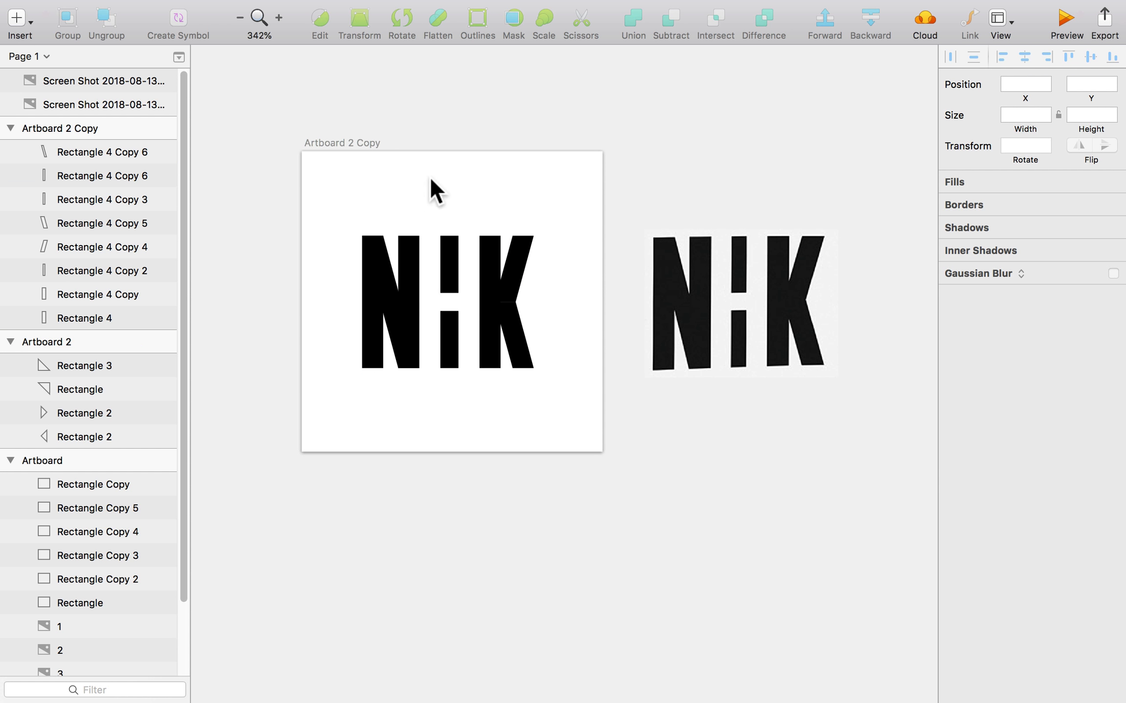
{"action": "left_click_drag", "start_coordinate": [389, 207], "coordinate": [570, 196]}
{"action": "left_click", "coordinate": [501, 278], "text": "shift"}
{"action": "key", "text": "super+z"}
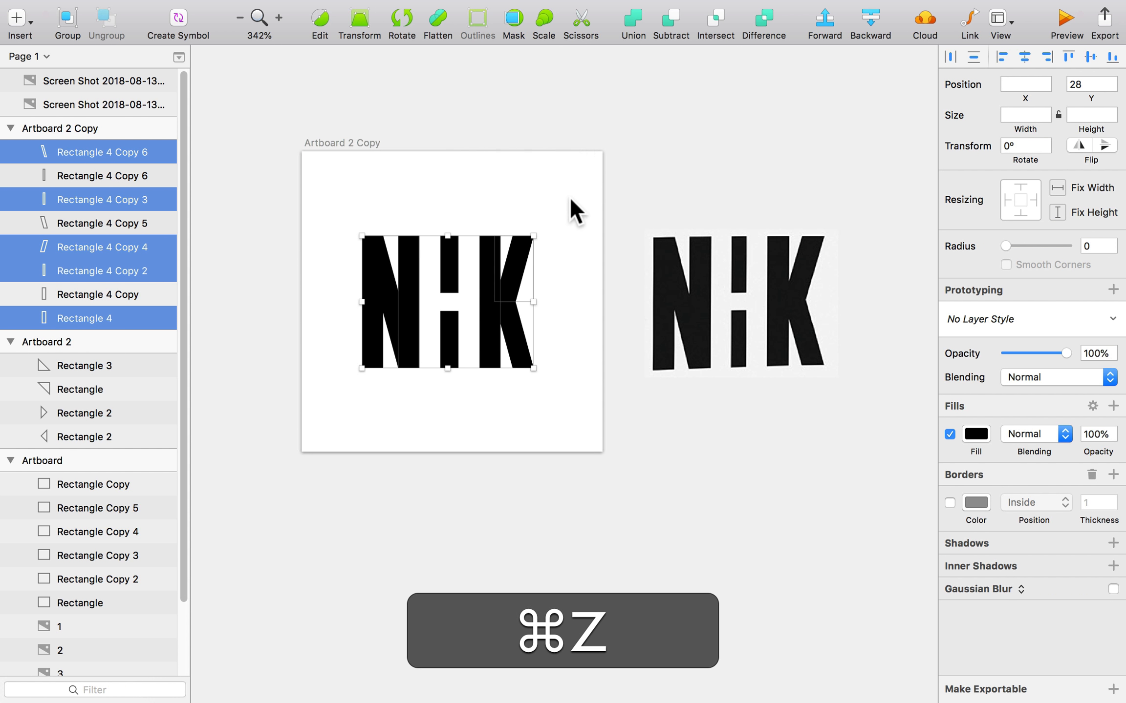
{"action": "left_click", "coordinate": [555, 198]}
- Try combining the N's two uprights and diagonal into one shape with Union
{"action": "scroll", "coordinate": [304, 279], "scroll_direction": "up", "scroll_amount": 5}
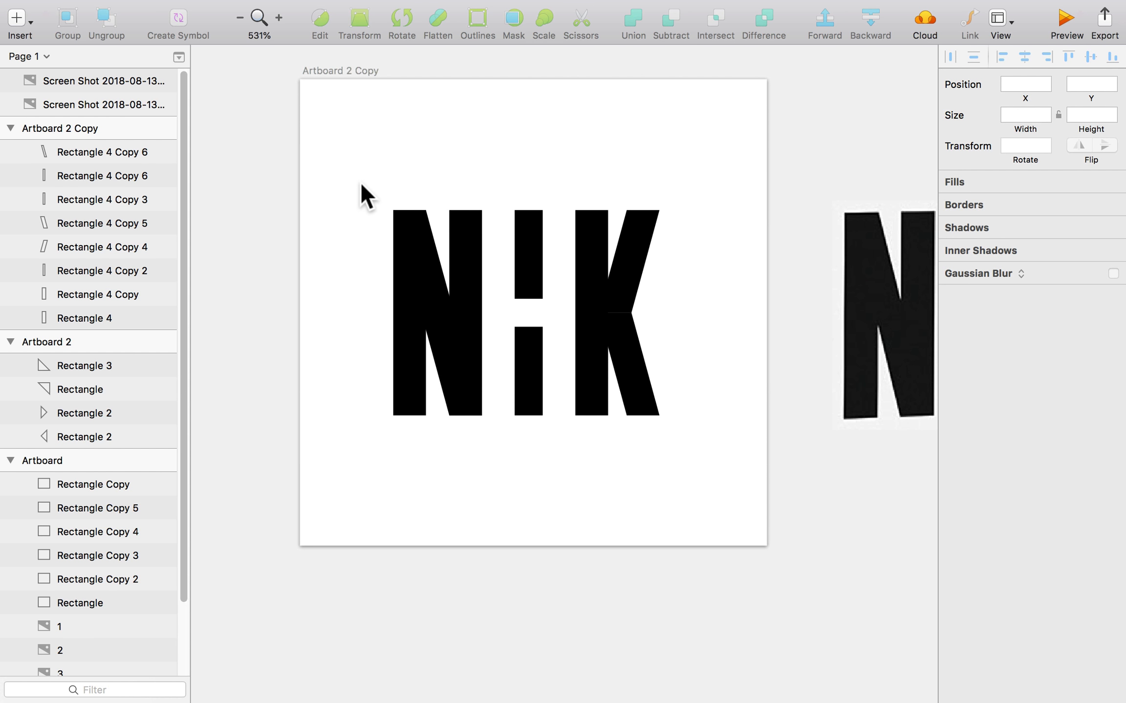
{"action": "left_click", "coordinate": [617, 410]}
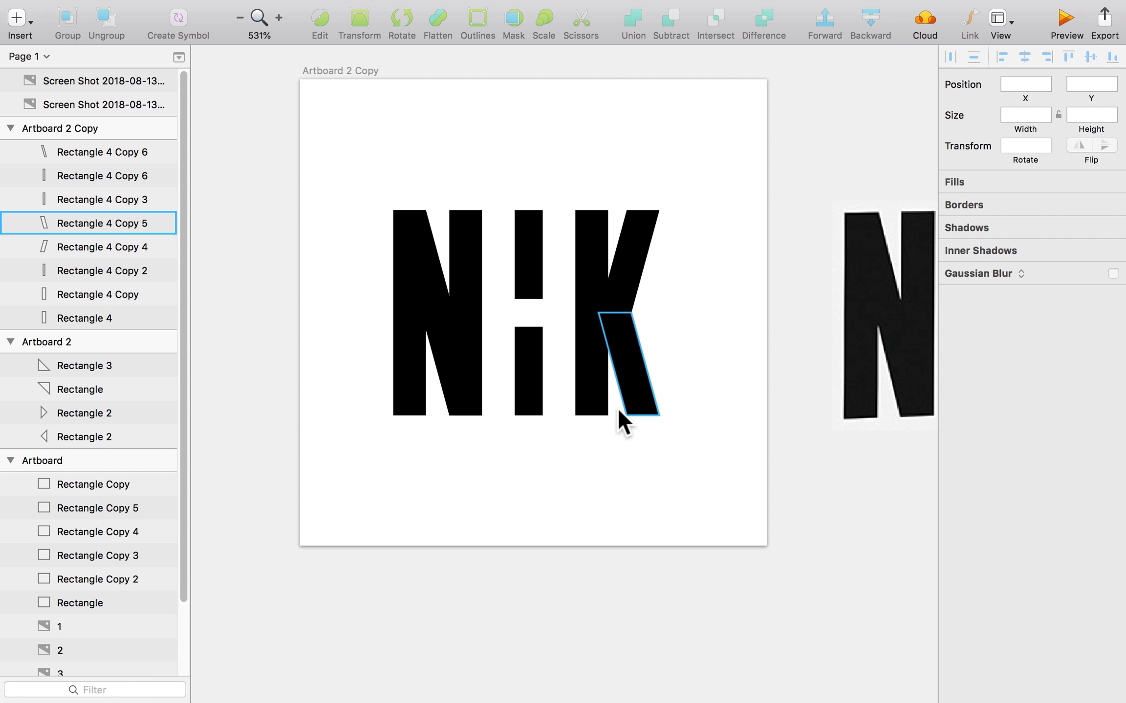
{"action": "left_click", "coordinate": [389, 163]}
{"action": "left_click_drag", "start_coordinate": [384, 153], "coordinate": [499, 503]}
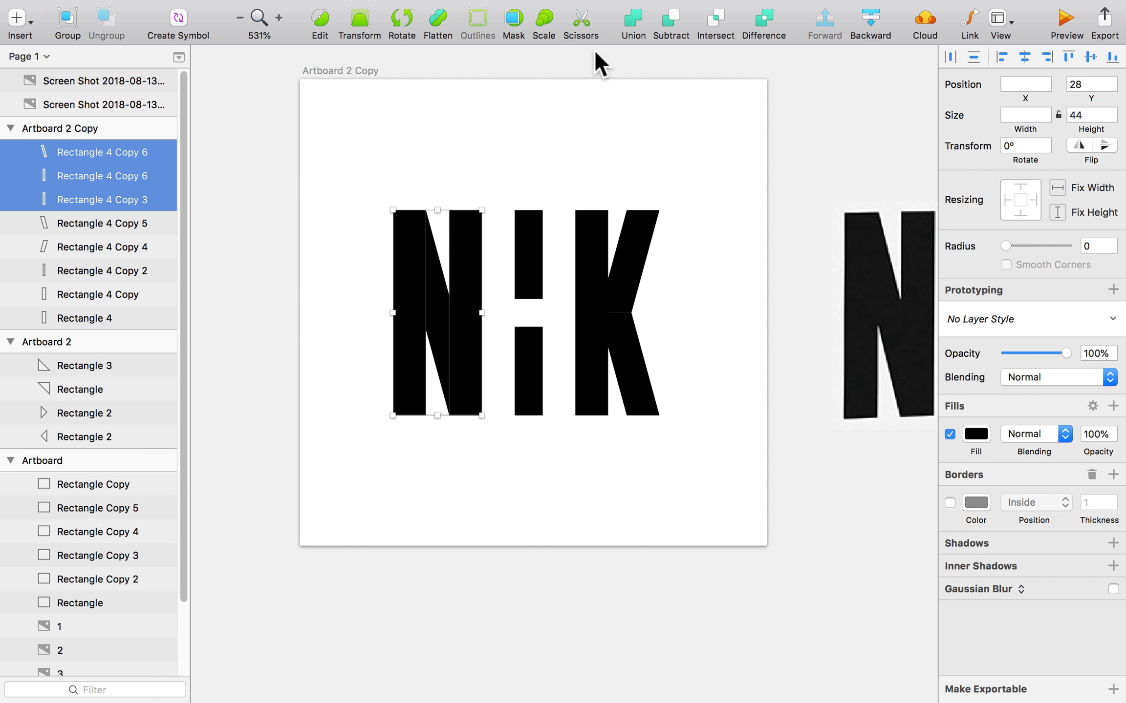
{"action": "left_click", "coordinate": [632, 18]}
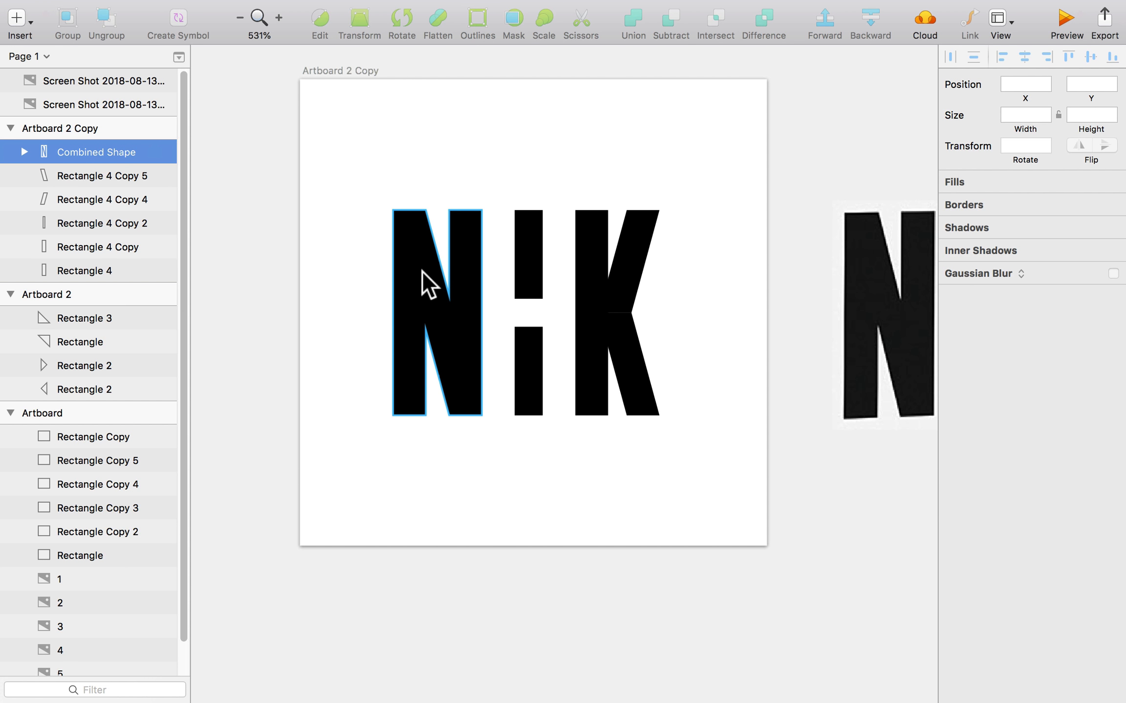
- Examine which separate rectangles the combined N shape contains in the layer list
{"action": "left_click", "coordinate": [23, 152]}
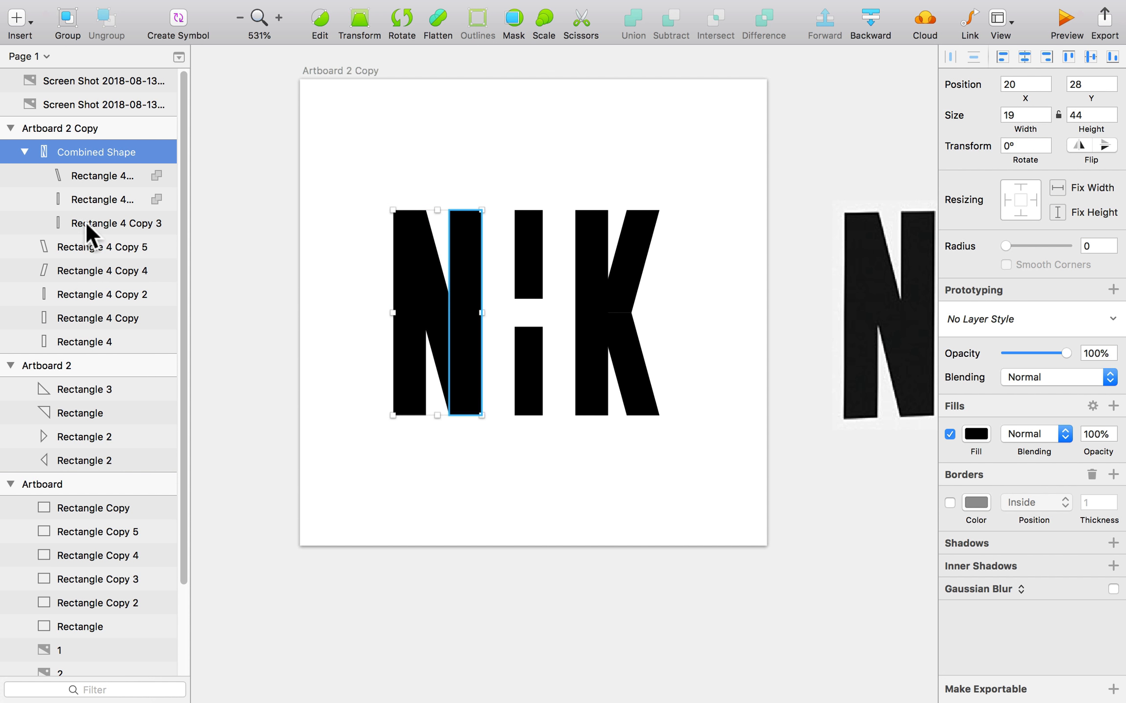
{"action": "left_click", "coordinate": [24, 152]}
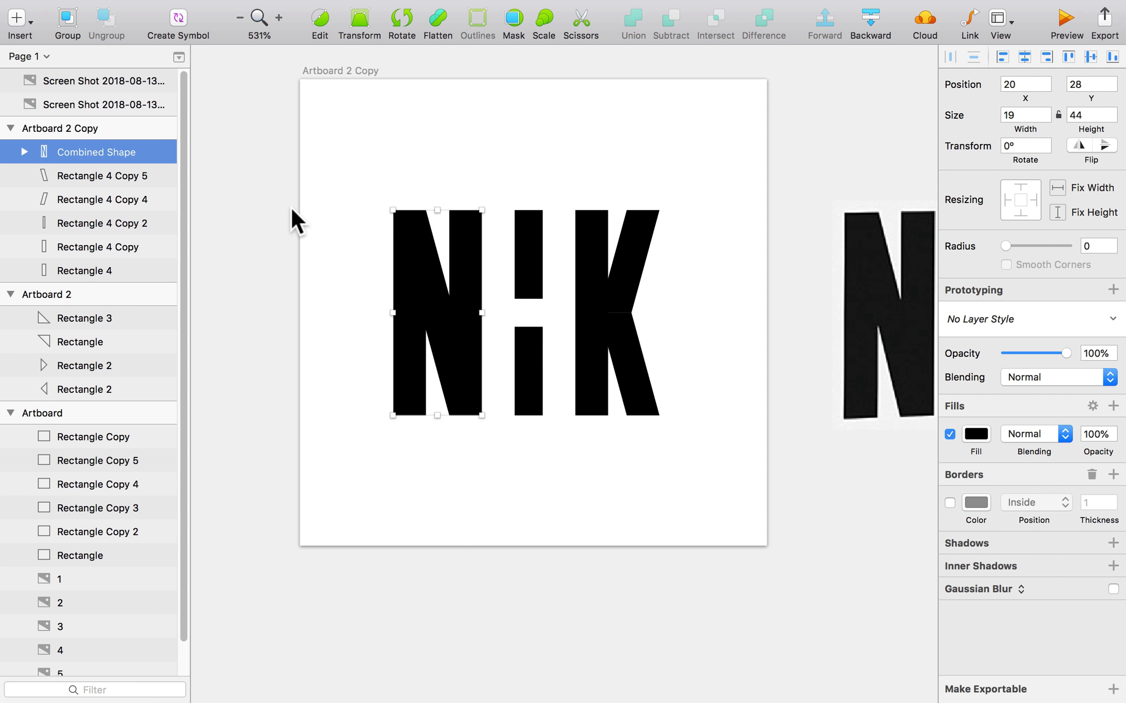
{"action": "left_click", "coordinate": [446, 257]}
{"action": "left_click", "coordinate": [440, 268]}
{"action": "left_click", "coordinate": [22, 152]}
{"action": "left_click", "coordinate": [23, 152]}
{"action": "left_click", "coordinate": [324, 278]}
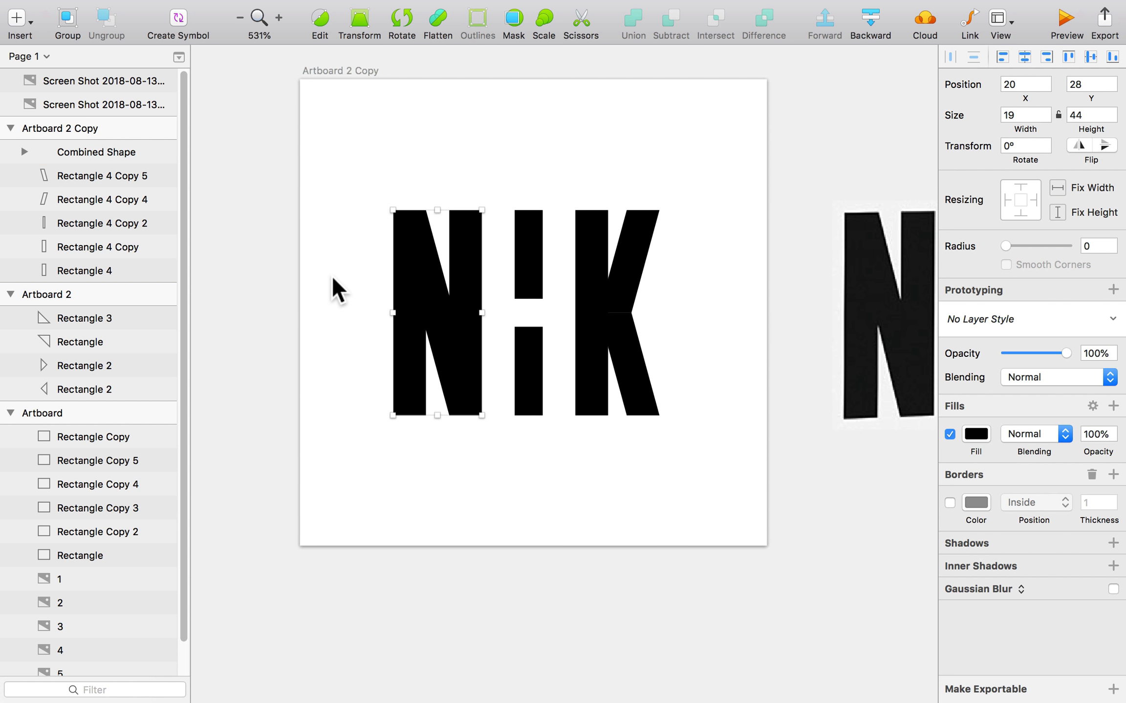
- Undo the union of the N's three shapes
{"action": "scroll", "coordinate": [334, 270], "scroll_direction": "down", "scroll_amount": 5}
{"action": "left_click", "coordinate": [370, 275]}
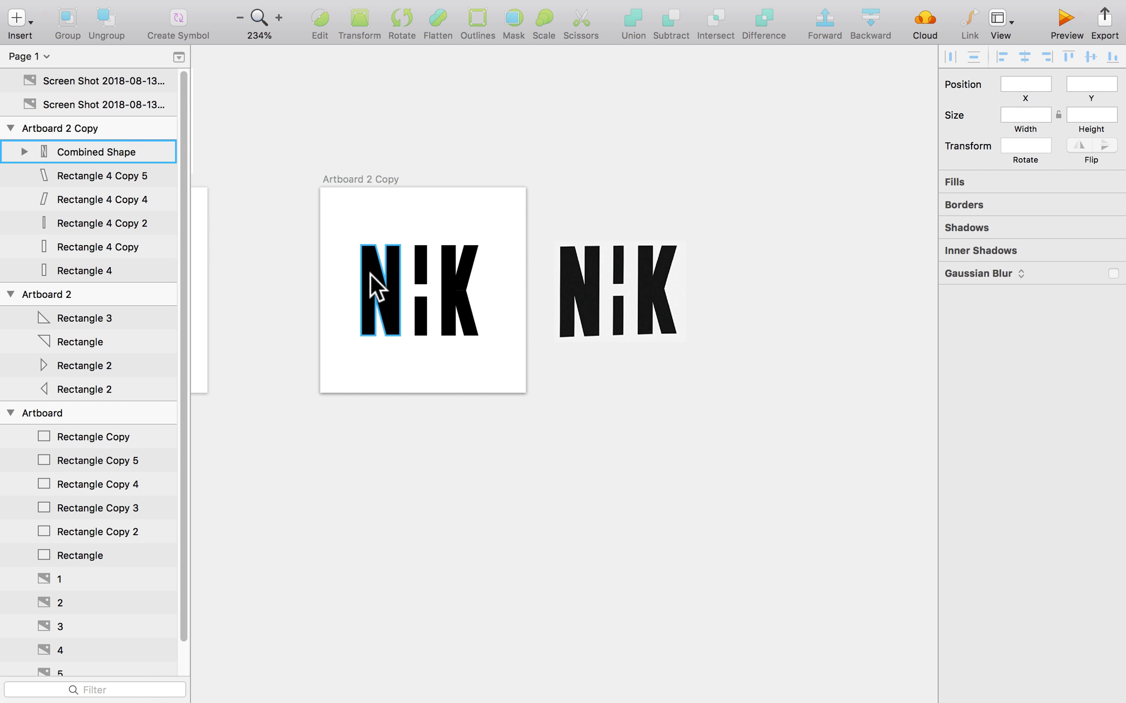
{"action": "key", "text": "super+z"}
- Duplicate the NHK artboard directly below the original
{"action": "left_click", "coordinate": [360, 178]}
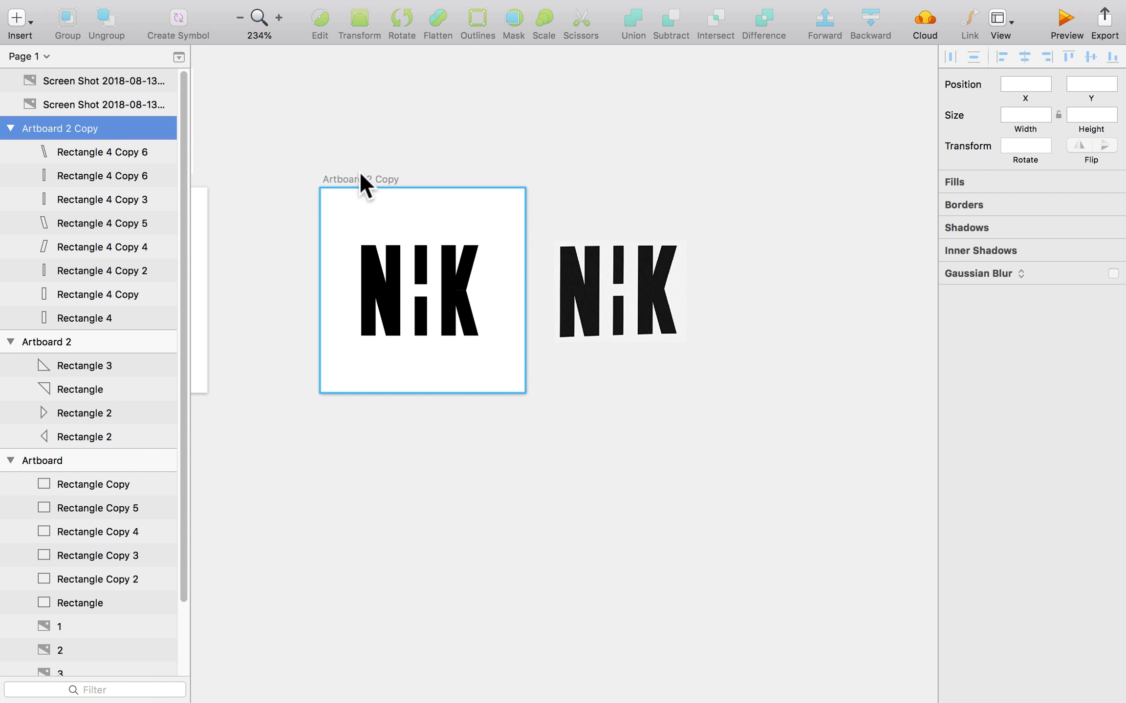
{"action": "left_click_drag", "start_coordinate": [361, 178], "coordinate": [341, 429]}
{"action": "left_click", "coordinate": [342, 422]}
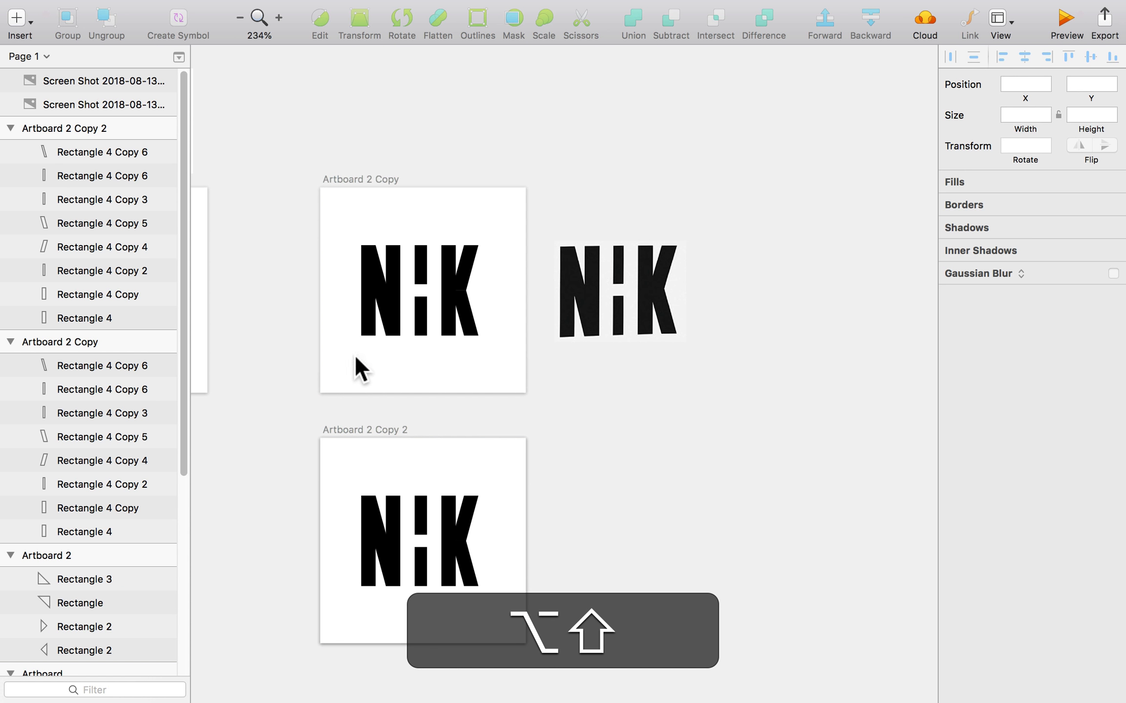
- Rename the original NHK artboard as "NHK backup"
{"action": "left_click", "coordinate": [354, 187]}
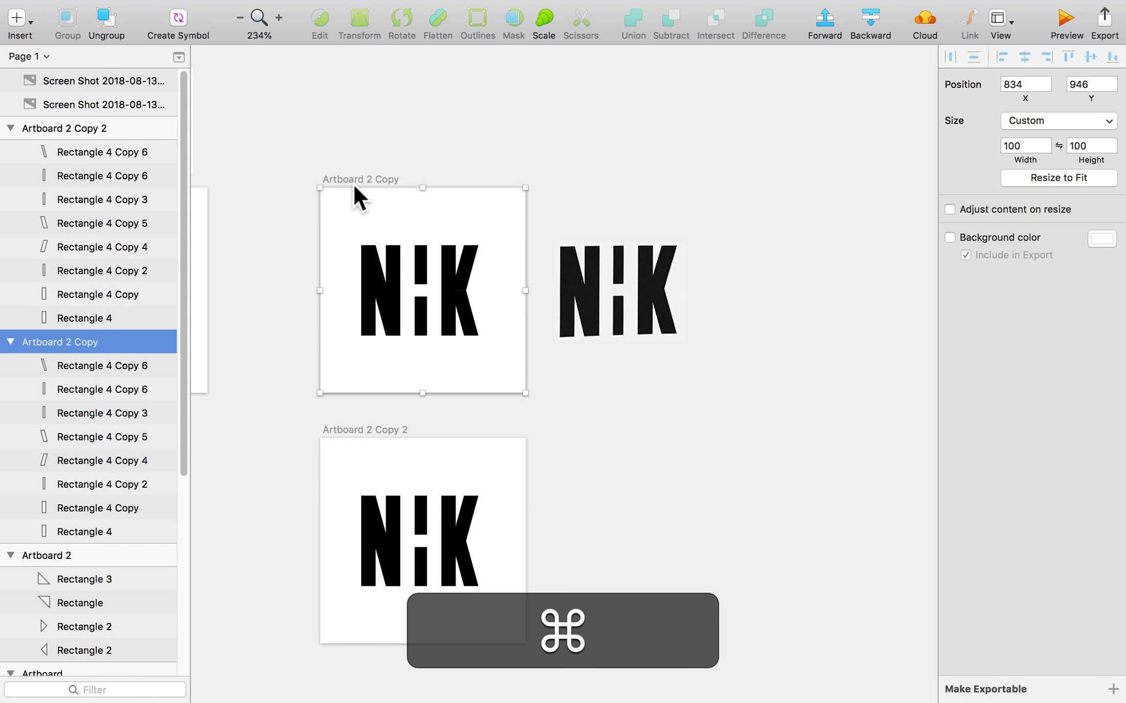
{"action": "key", "text": "super+r"}
{"action": "type", "text": "backup"}
{"action": "key", "text": "Return"}
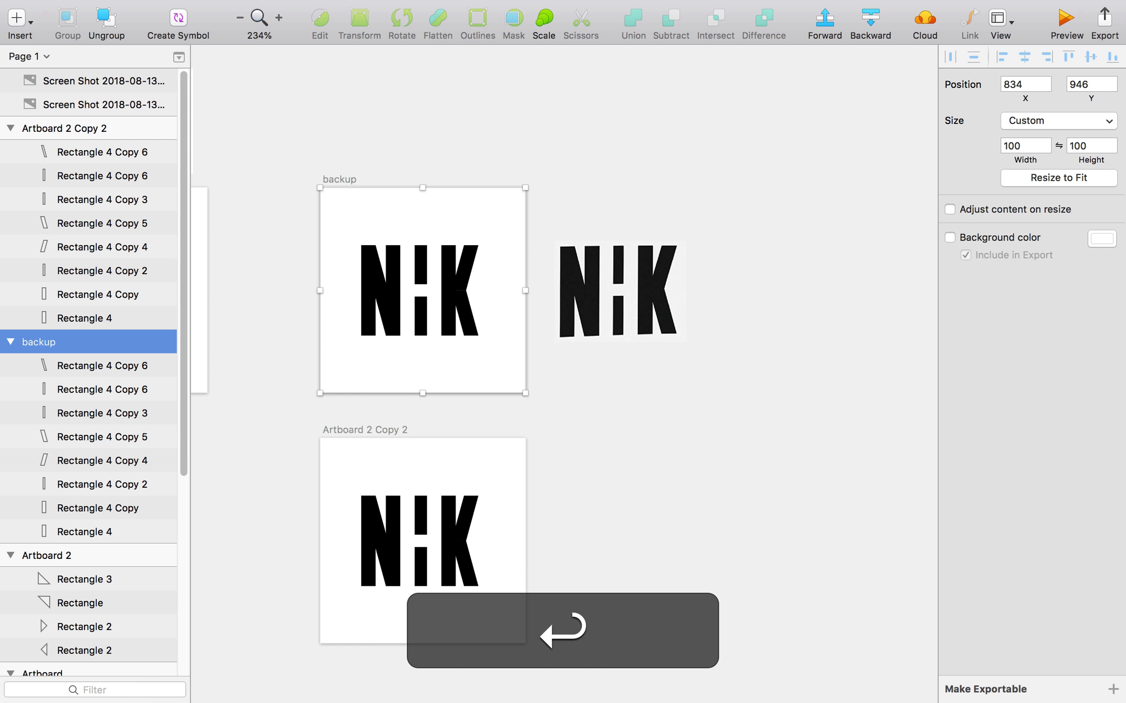
{"action": "key", "text": "super+r"}
{"action": "key", "text": "super+Up"}
{"action": "type", "text": "NHK"}
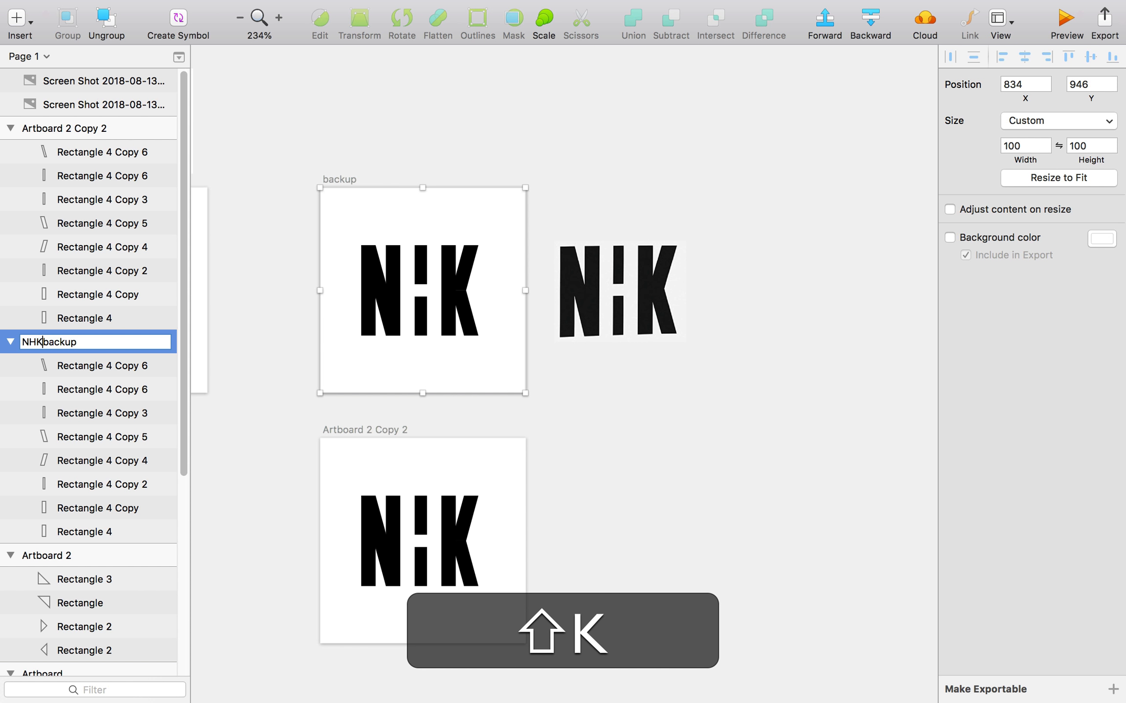
{"action": "key", "text": "Return"}
- Rename the duplicated artboard below it as "NHK Final"
{"action": "left_click", "coordinate": [348, 428]}
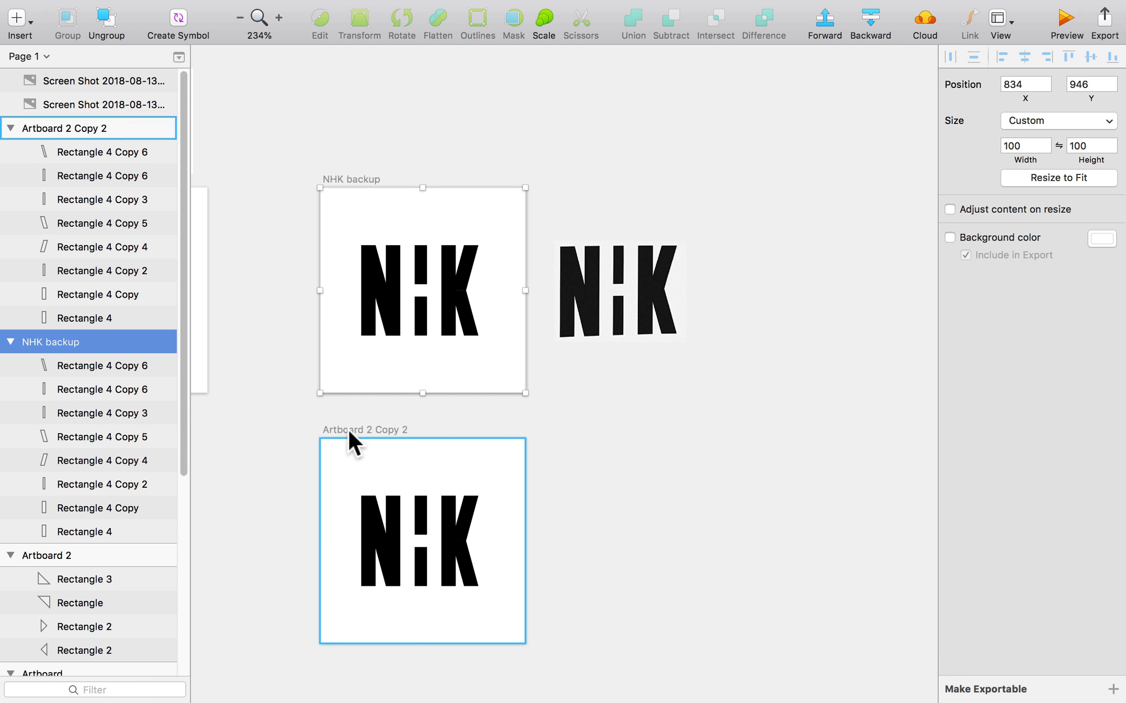
{"action": "key", "text": "shift+super+r"}
{"action": "type", "text": "NHK Final"}
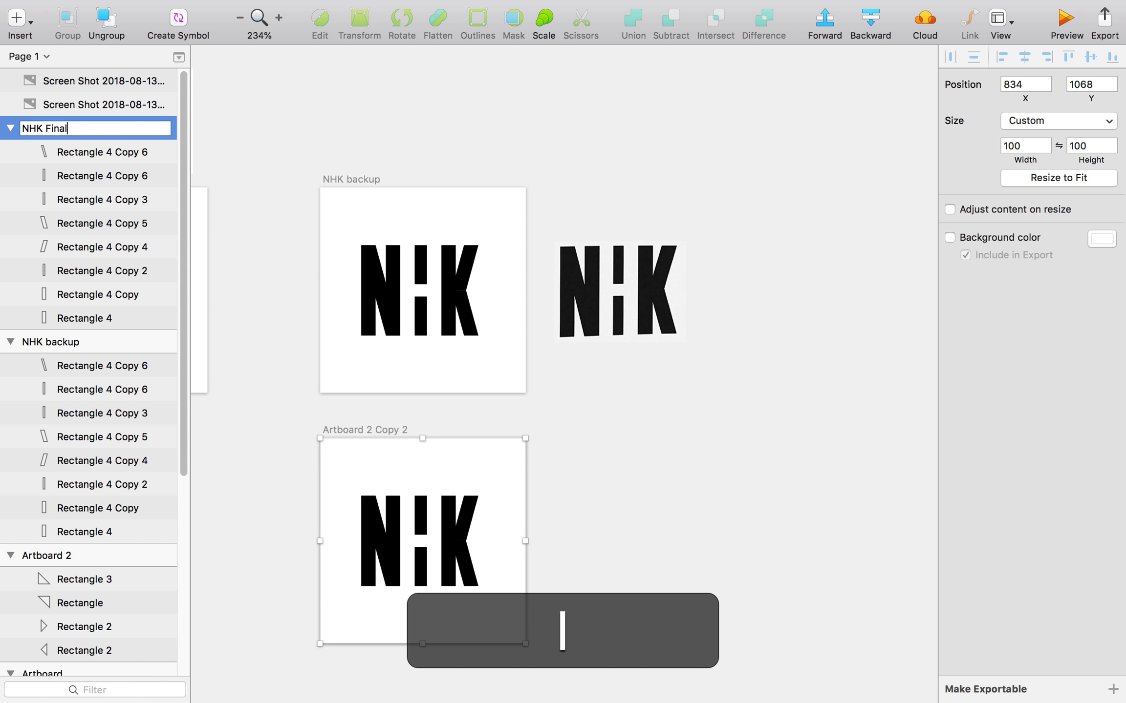
{"action": "key", "text": "Return"}
- Combine the N's three shapes on the NHK Final artboard with Union and flatten the result into a single shape
{"action": "key", "text": "super+2"}
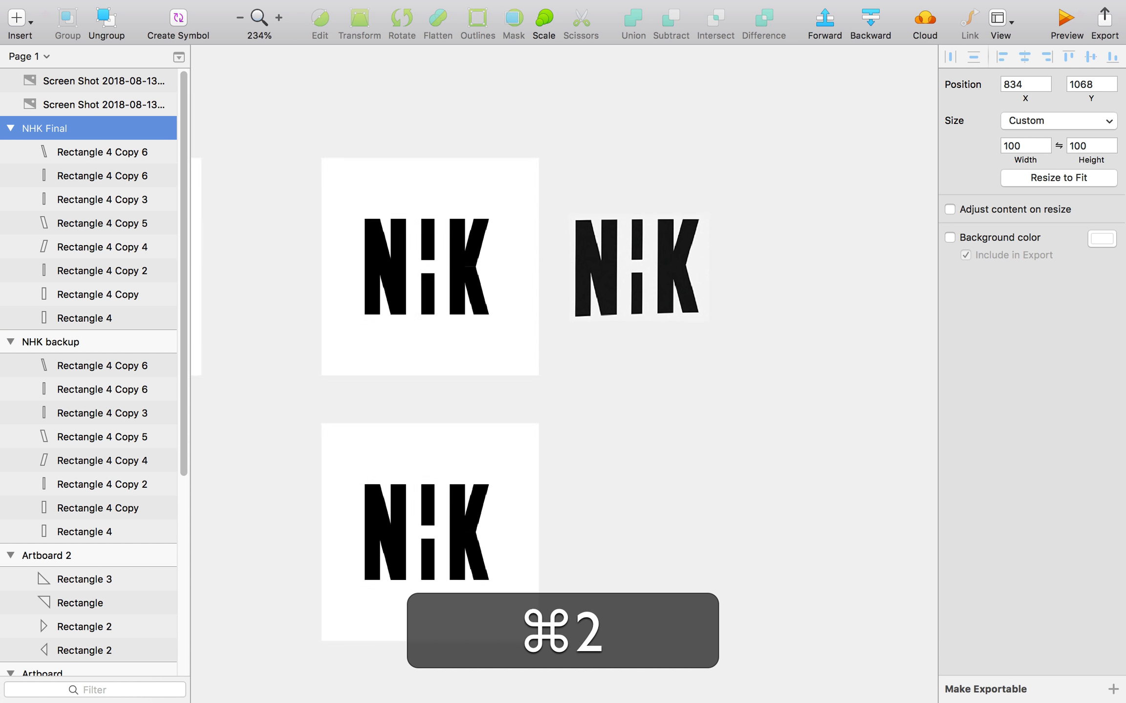
{"action": "left_click", "coordinate": [277, 288]}
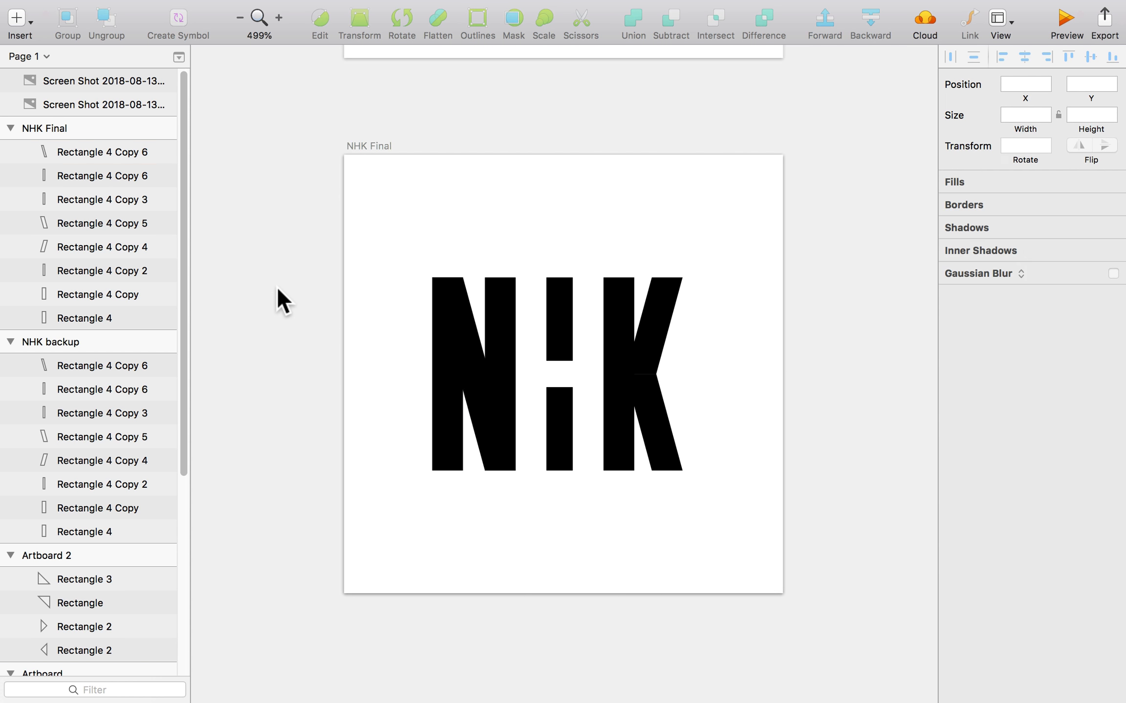
{"action": "left_click", "coordinate": [462, 344]}
{"action": "left_click", "coordinate": [450, 361], "text": "shift"}
{"action": "left_click", "coordinate": [500, 354], "text": "shift"}
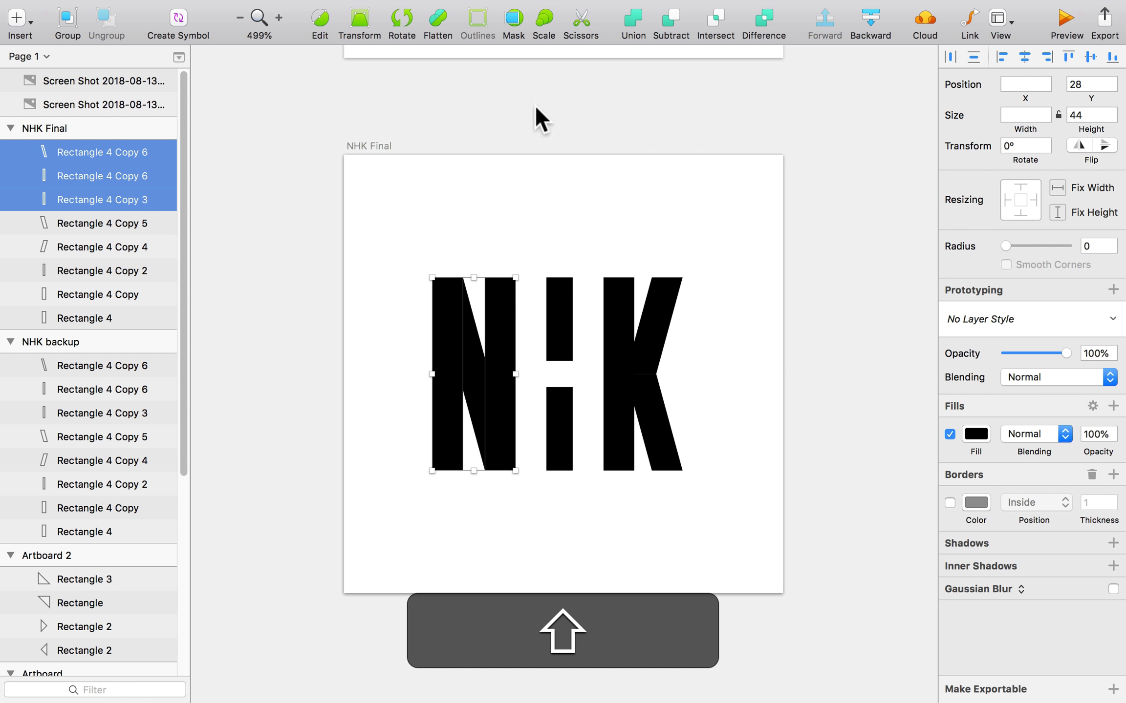
{"action": "left_click", "coordinate": [633, 22]}
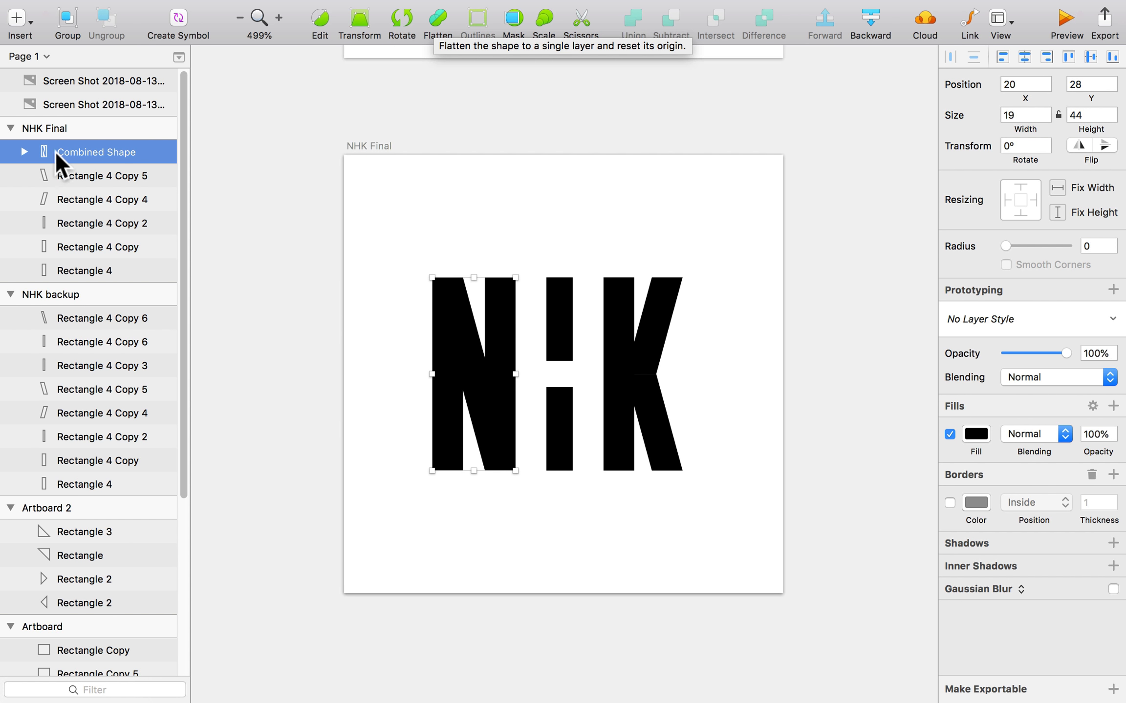
{"action": "left_click", "coordinate": [23, 151]}
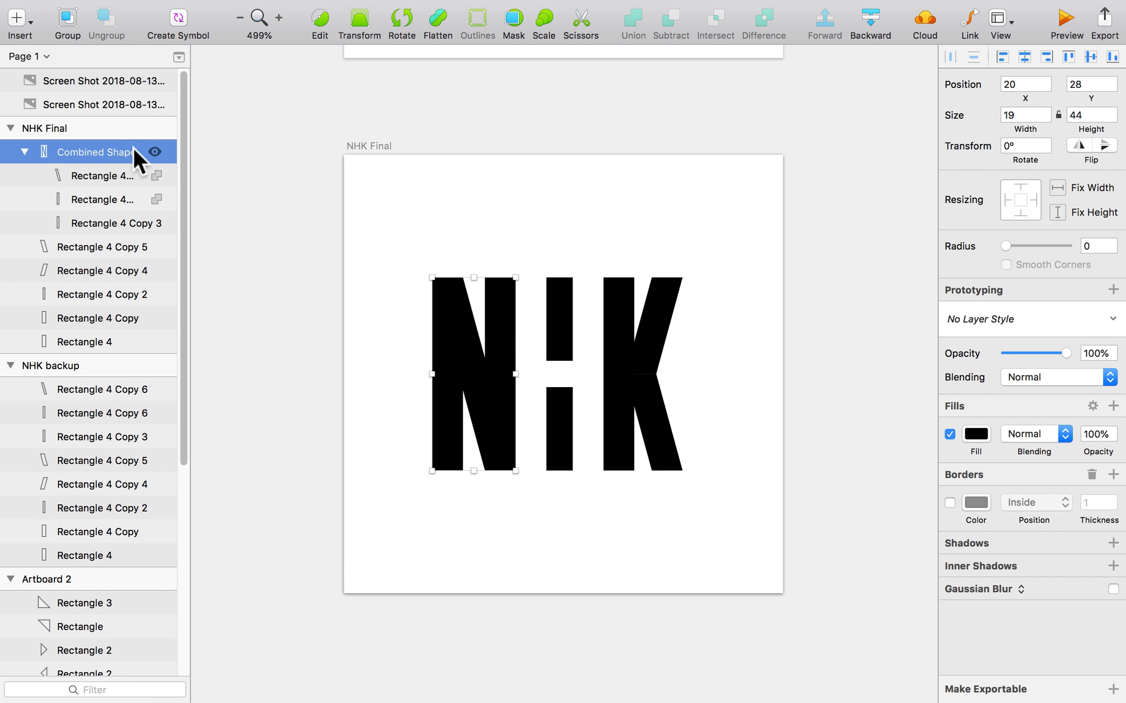
{"action": "left_click", "coordinate": [439, 24]}
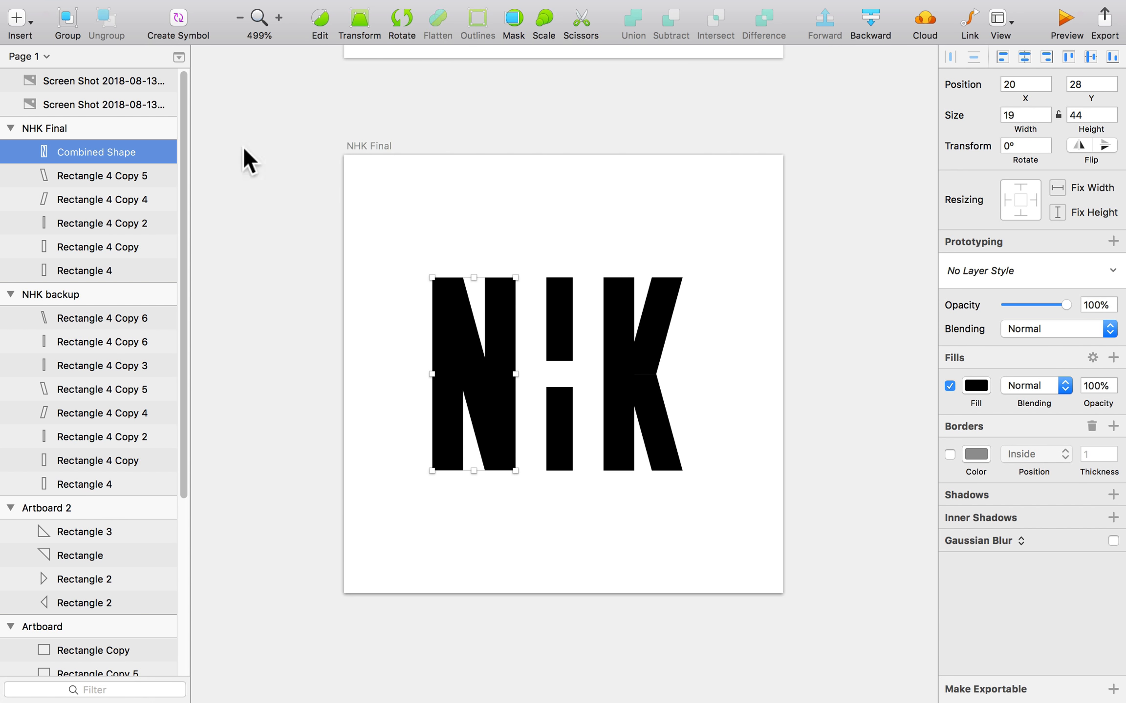
{"action": "left_click", "coordinate": [280, 338]}
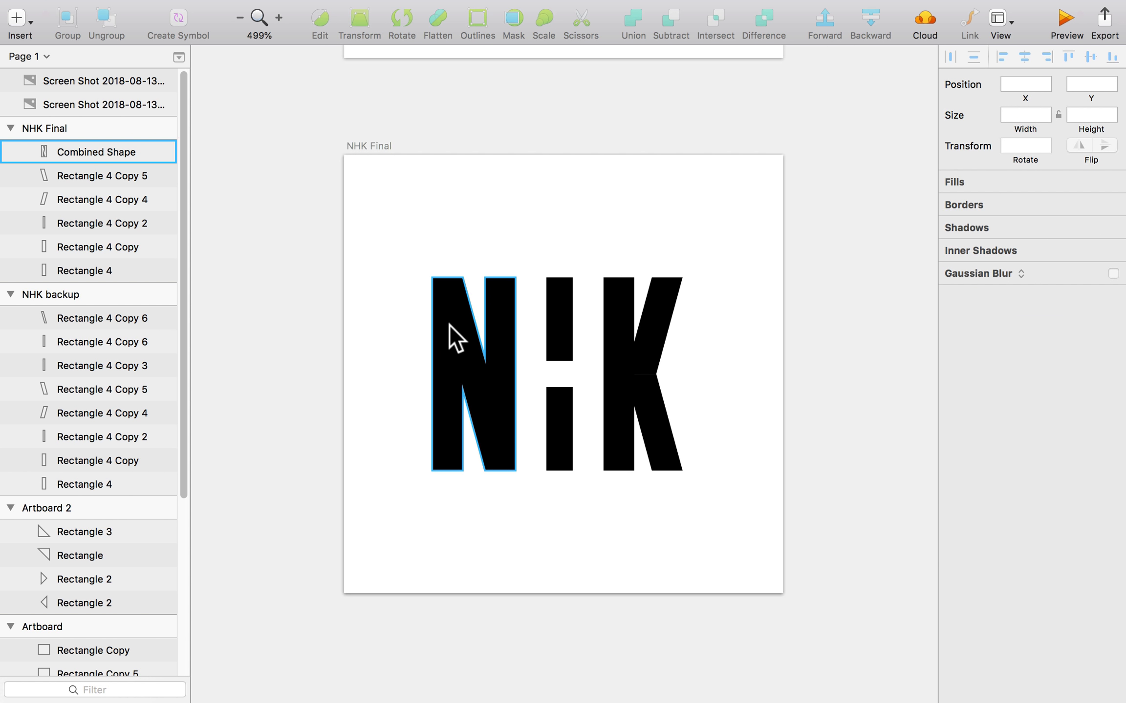
- Try moving the upper inner corner point of the flattened N away from the letter, and undo the move
{"action": "double_click", "coordinate": [450, 325]}
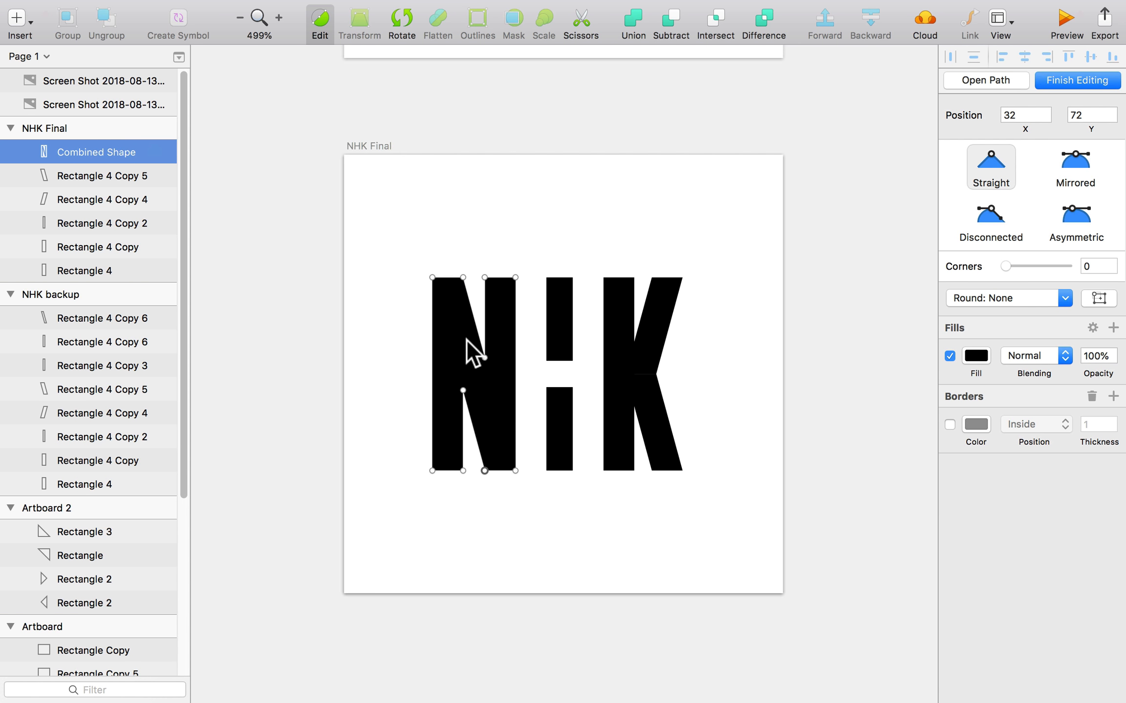
{"action": "left_click_drag", "start_coordinate": [485, 357], "coordinate": [389, 205]}
{"action": "key", "text": "super+z"}
{"action": "double_click", "coordinate": [290, 250]}
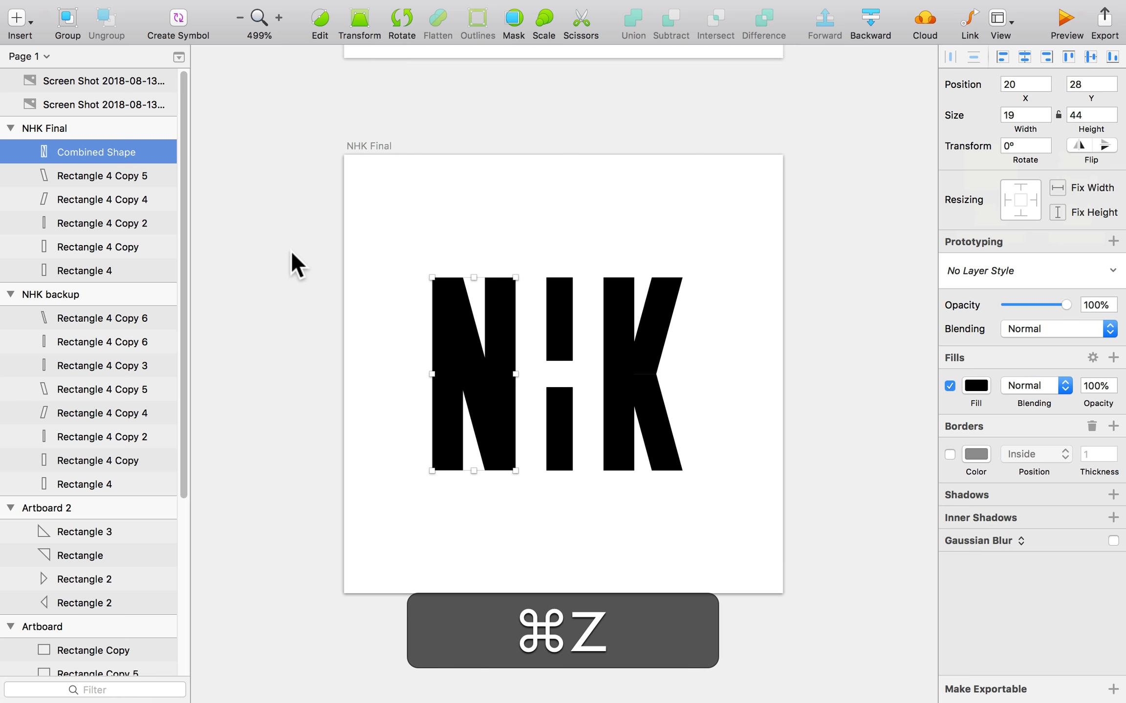
{"action": "left_click", "coordinate": [322, 312]}
- Add a point midway along the bottom edge of the K's upper arm and pull it down to overlap the lower arm
{"action": "key", "text": "space"}
{"action": "left_click_drag", "start_coordinate": [607, 366], "coordinate": [475, 359]}
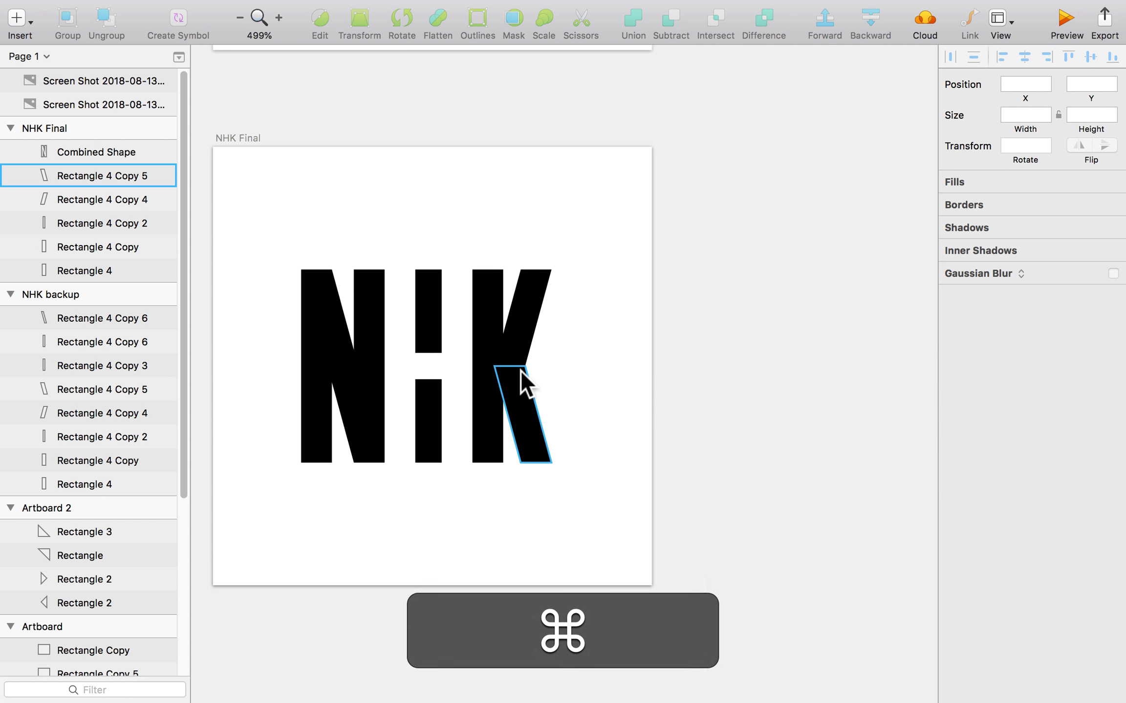
{"action": "scroll", "coordinate": [521, 375], "scroll_direction": "up", "scroll_amount": 5}
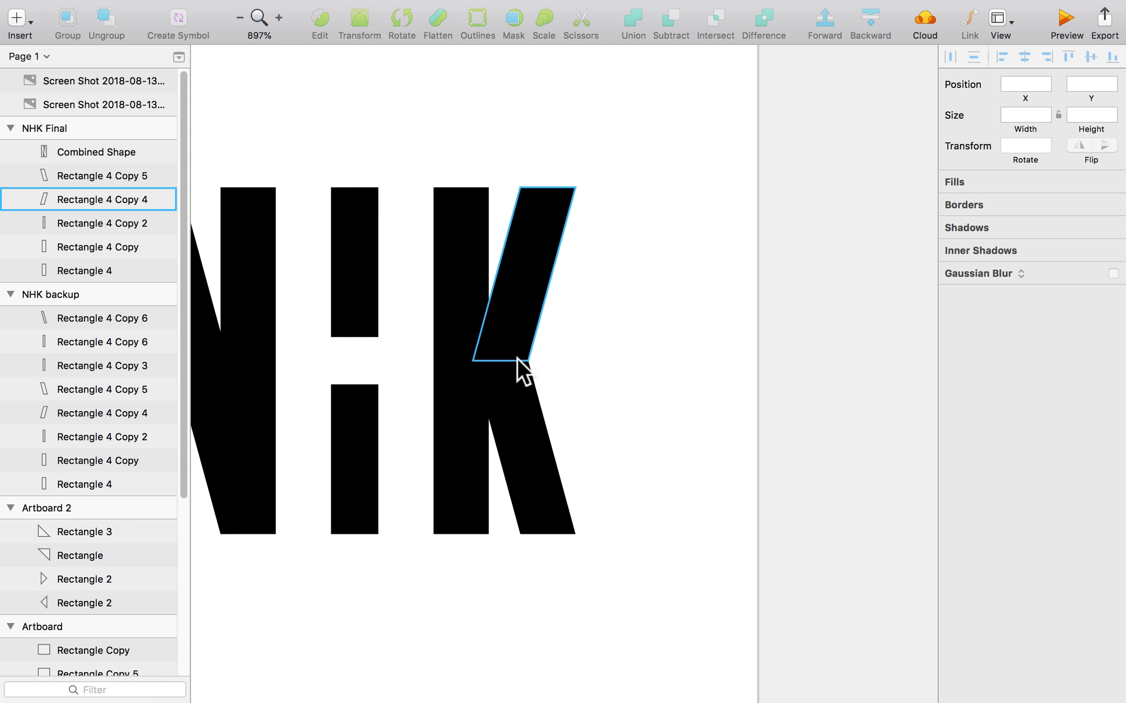
{"action": "scroll", "coordinate": [543, 365], "scroll_direction": "up", "scroll_amount": 3}
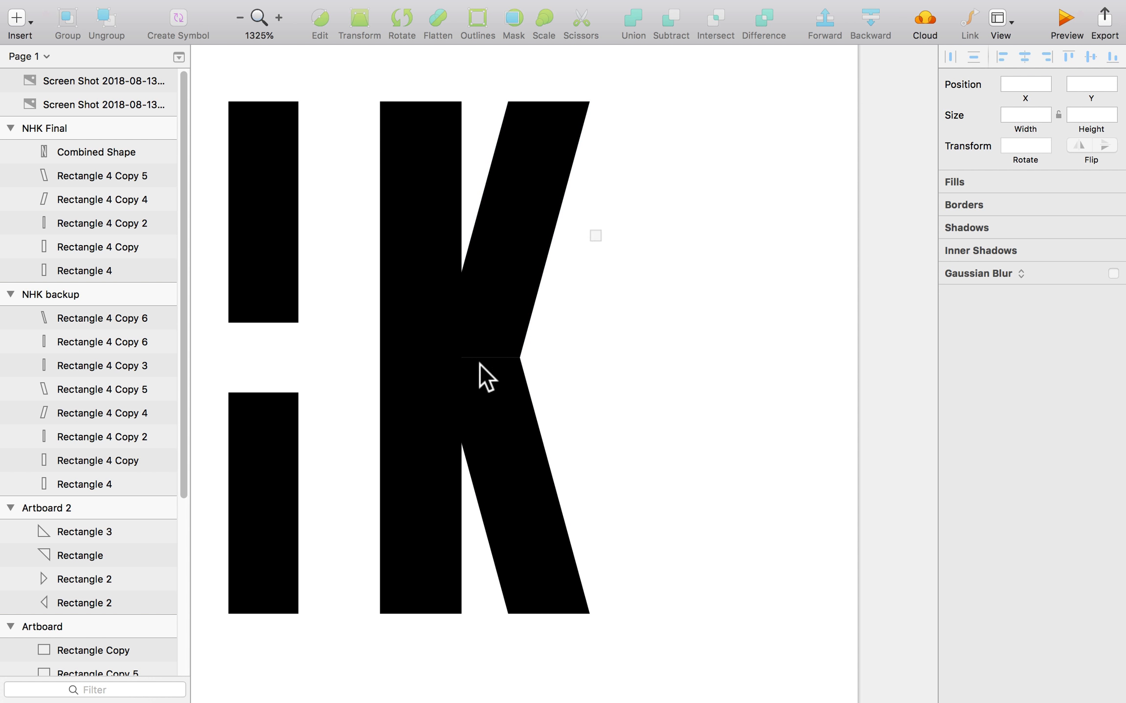
{"action": "left_click_drag", "start_coordinate": [602, 230], "coordinate": [309, 499]}
{"action": "left_click", "coordinate": [709, 350]}
{"action": "double_click", "coordinate": [517, 315]}
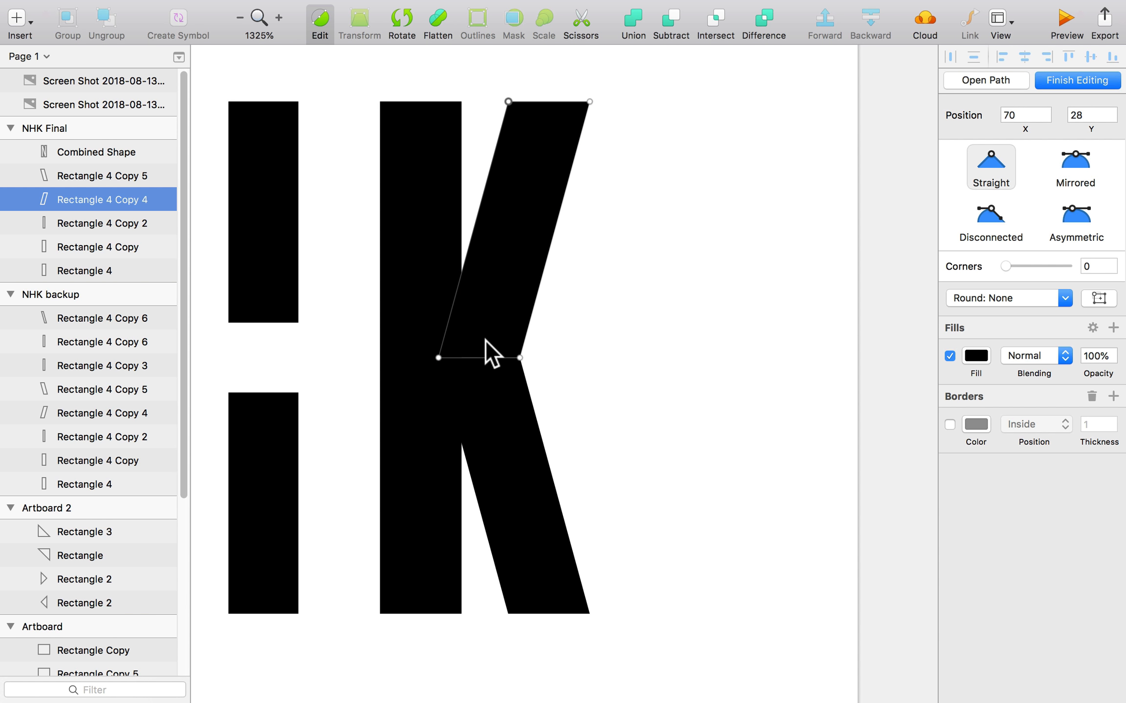
{"action": "left_click", "coordinate": [476, 358]}
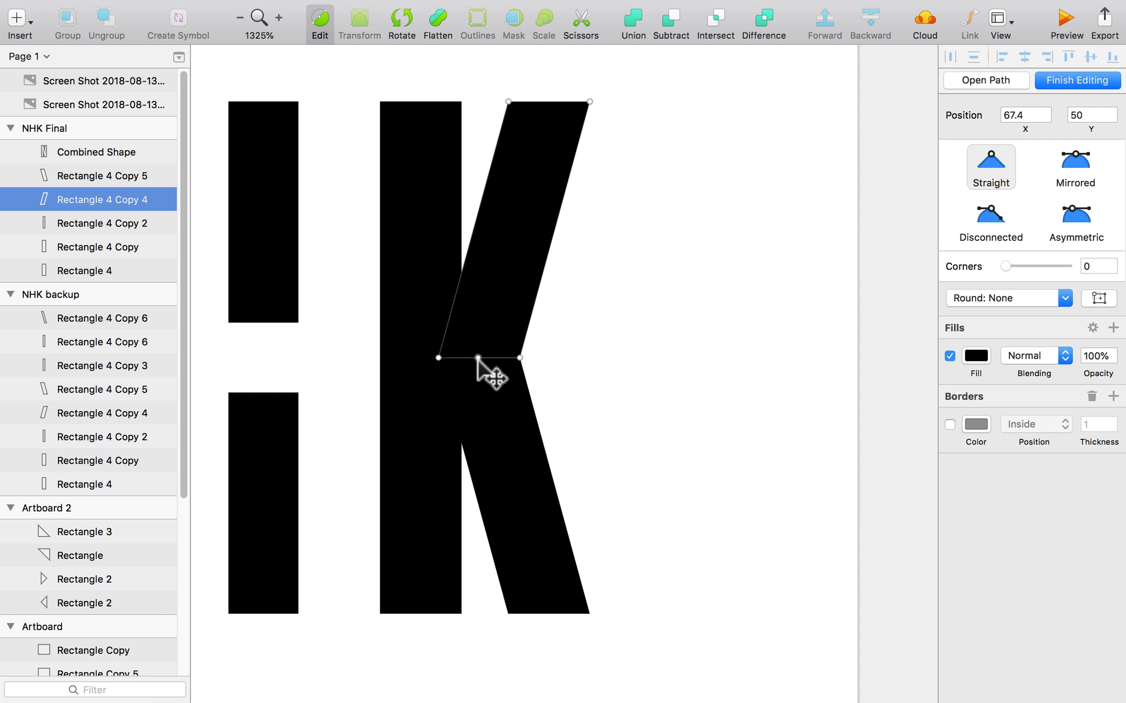
{"action": "left_click_drag", "start_coordinate": [476, 358], "coordinate": [477, 372]}
{"action": "left_click", "coordinate": [667, 364]}
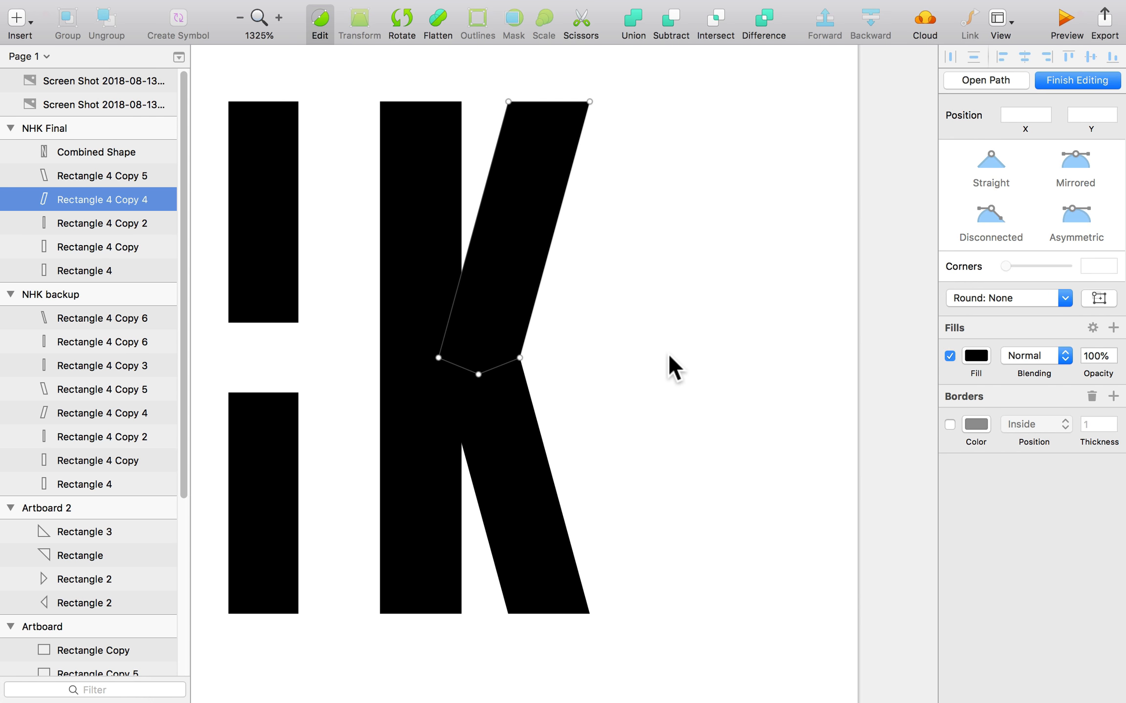
{"action": "left_click", "coordinate": [667, 352]}
- Combine the K's stem and two arms with Union and flatten the result into a single shape
{"action": "scroll", "coordinate": [534, 371], "scroll_direction": "down", "scroll_amount": 3}
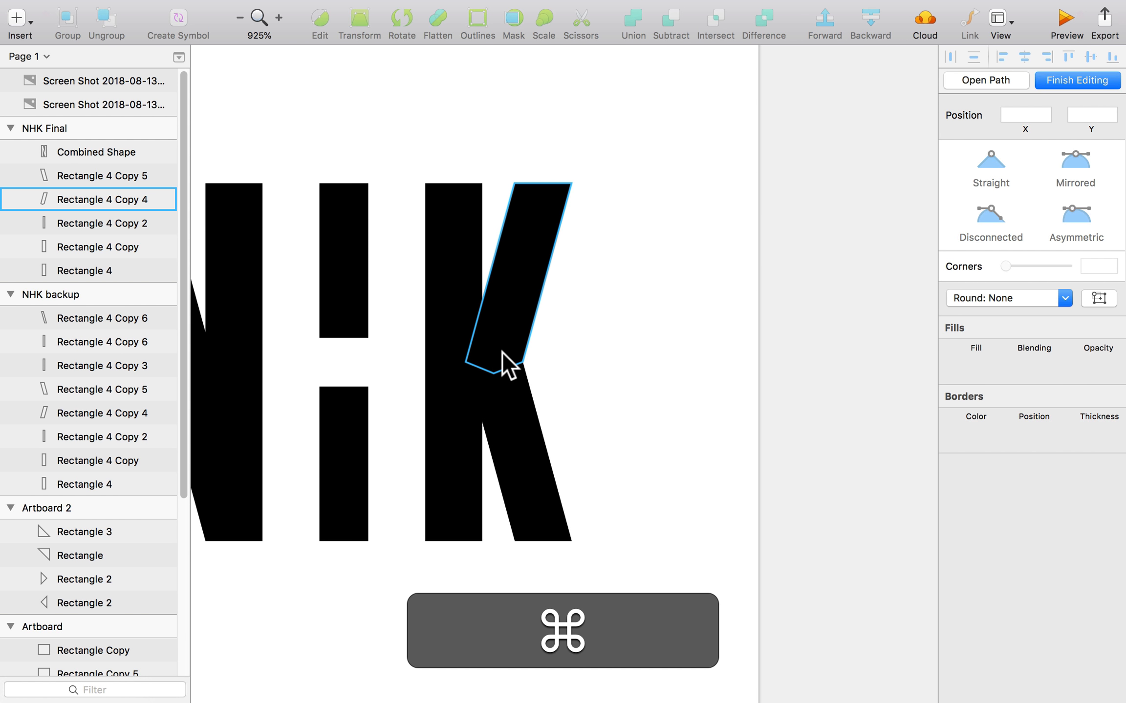
{"action": "left_click", "coordinate": [504, 348], "text": "super"}
{"action": "left_click", "coordinate": [507, 381]}
{"action": "left_click", "coordinate": [505, 341]}
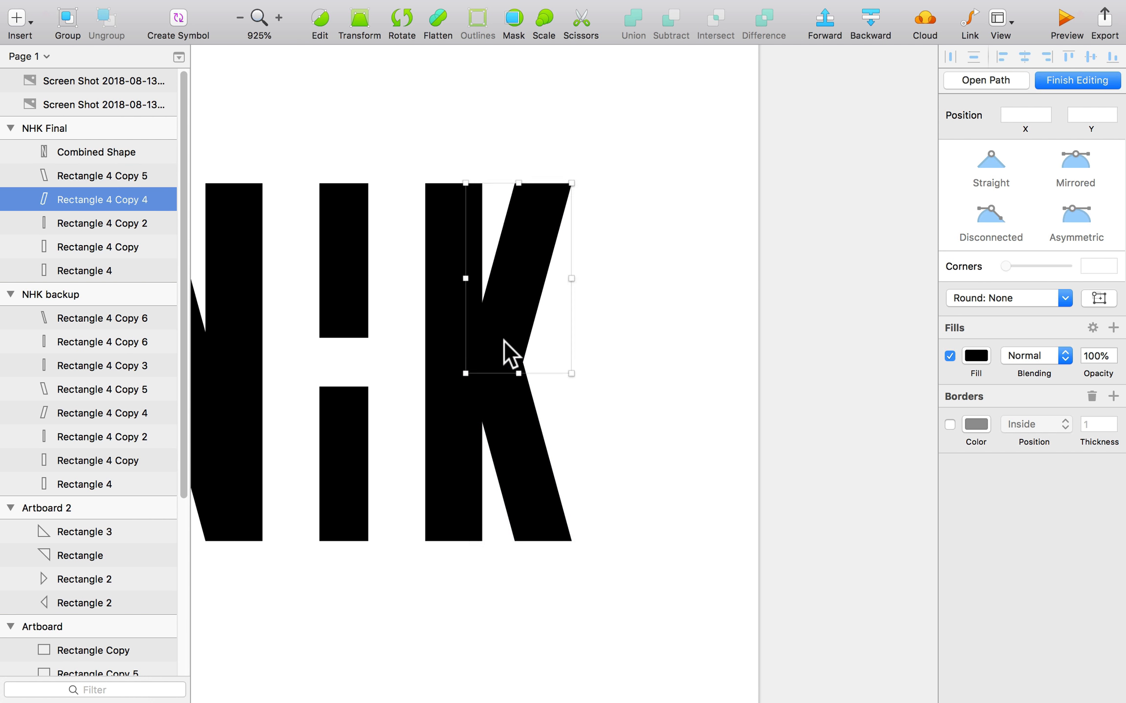
{"action": "left_click_drag", "start_coordinate": [596, 321], "coordinate": [410, 403]}
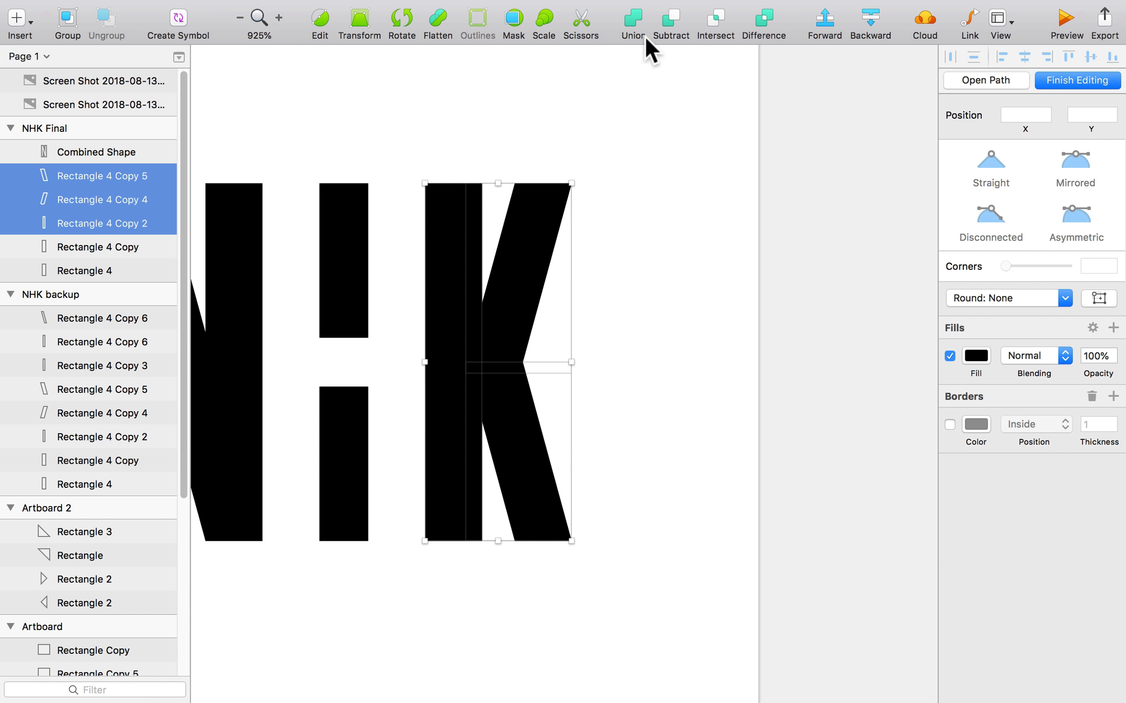
{"action": "left_click", "coordinate": [630, 22]}
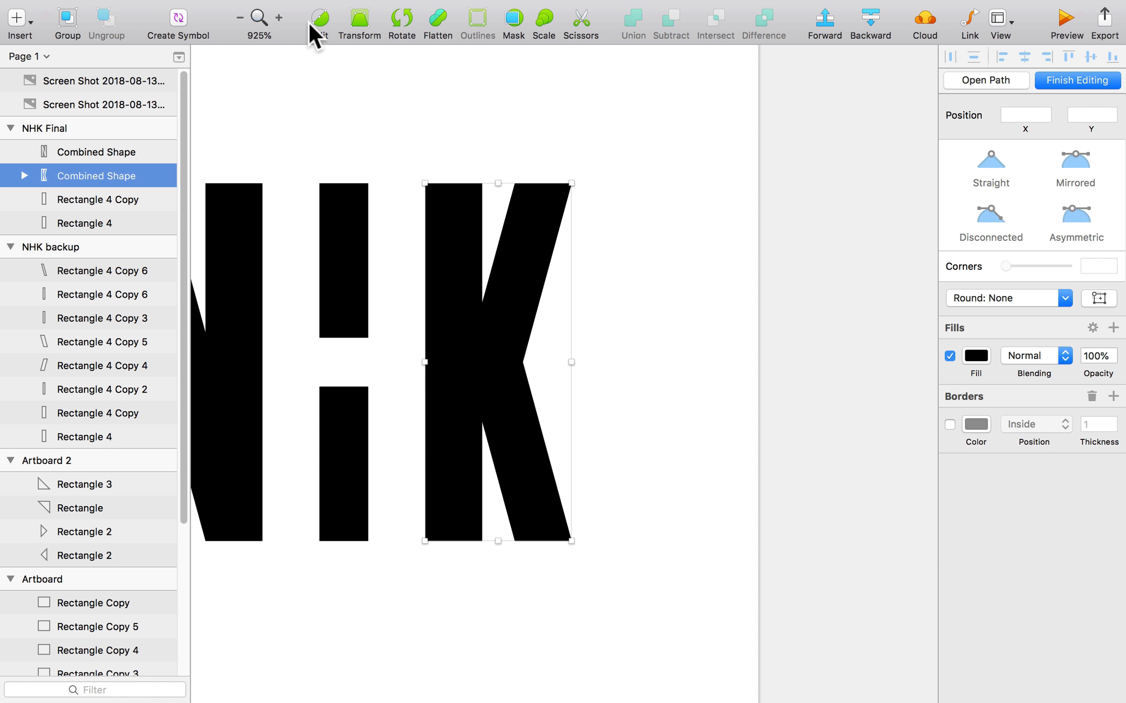
{"action": "left_click", "coordinate": [441, 15]}
{"action": "left_click", "coordinate": [443, 89]}
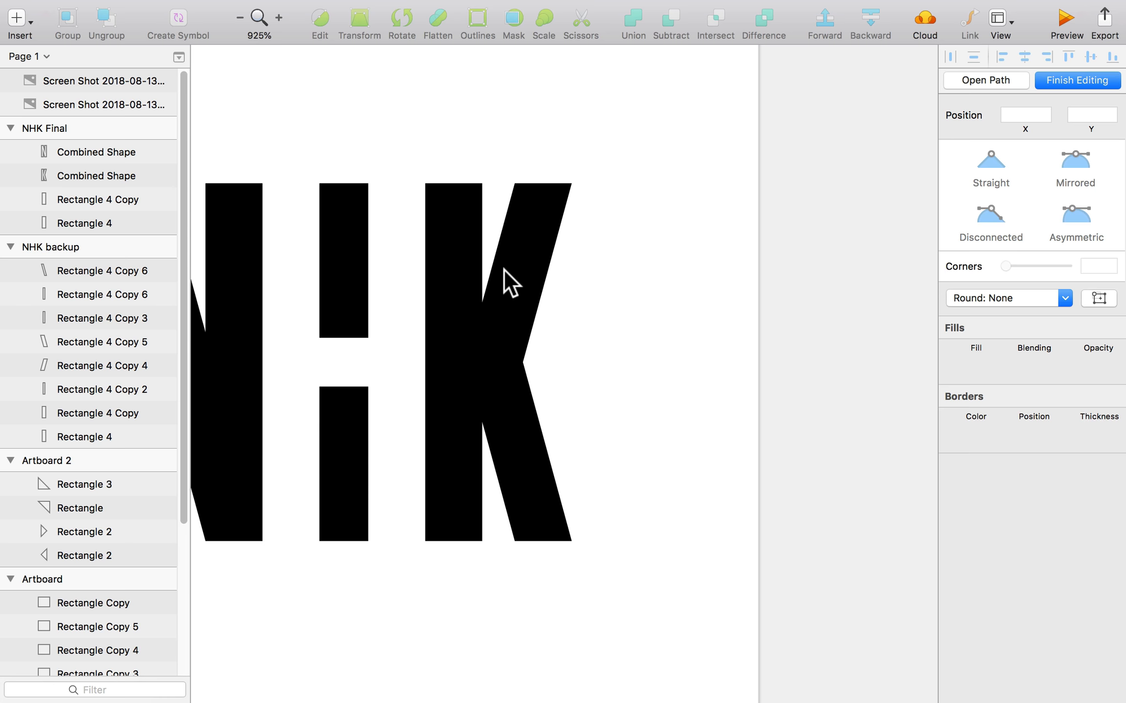
- Combine the N, the two H bars and the K on the NHK Final artboard into one shape with Union
{"action": "left_click", "coordinate": [516, 375]}
{"action": "scroll", "coordinate": [574, 296], "scroll_direction": "down", "scroll_amount": 5}
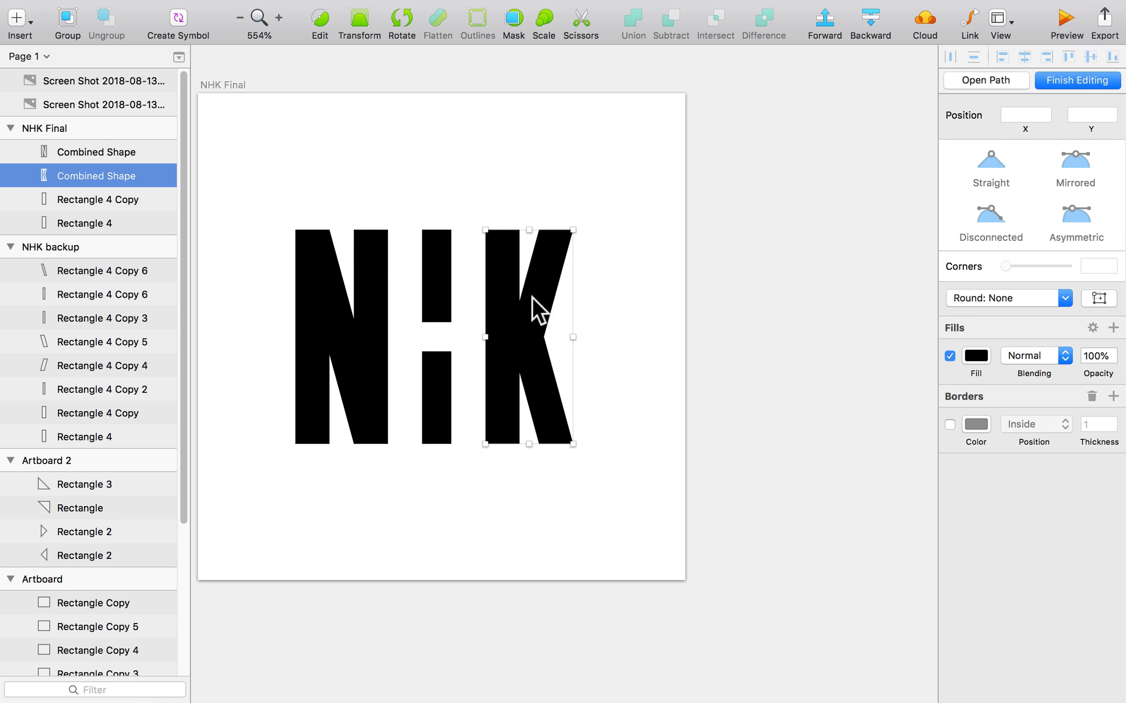
{"action": "left_click_drag", "start_coordinate": [617, 228], "coordinate": [293, 421]}
{"action": "left_click", "coordinate": [631, 22]}
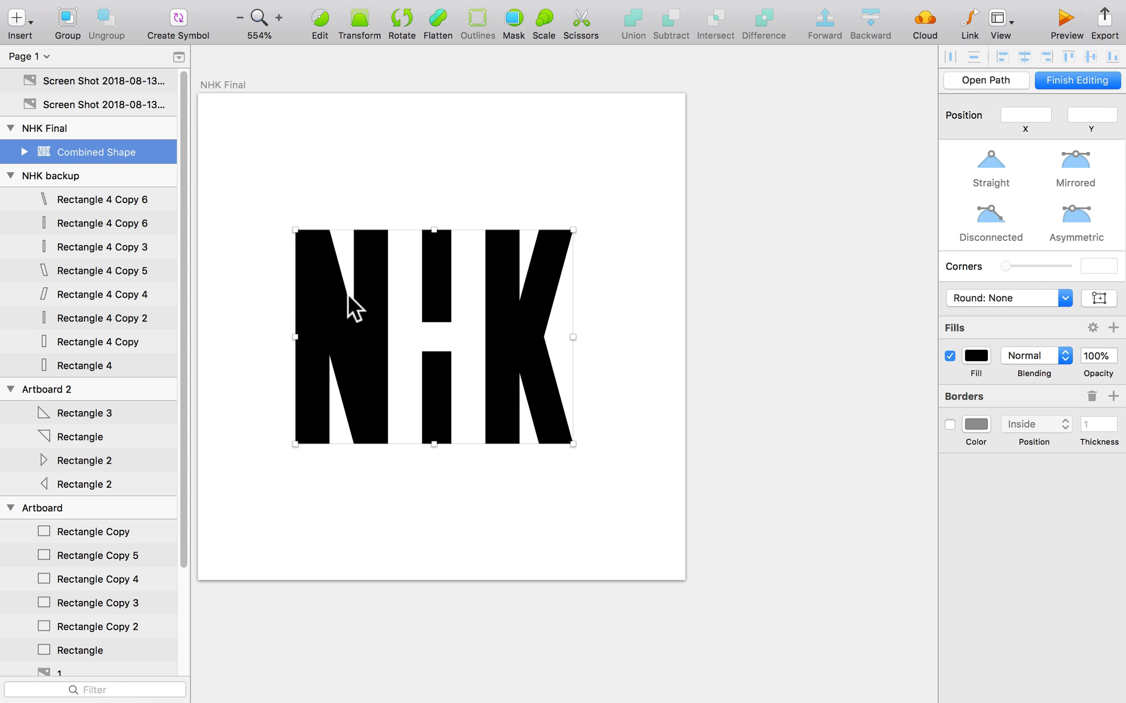
{"action": "left_click", "coordinate": [518, 165]}
{"action": "left_click", "coordinate": [506, 306]}
- Open the toolbar customization, review the tools that can be added, and close it
{"action": "right_click", "coordinate": [293, 24]}
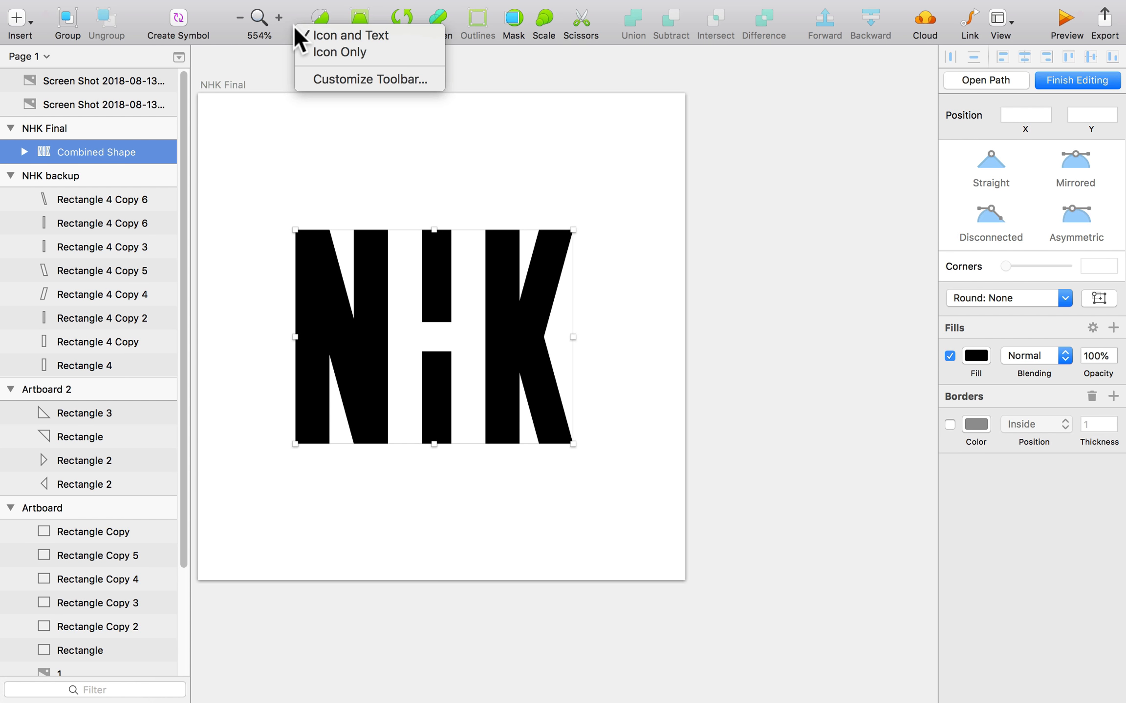
{"action": "left_click", "coordinate": [327, 82]}
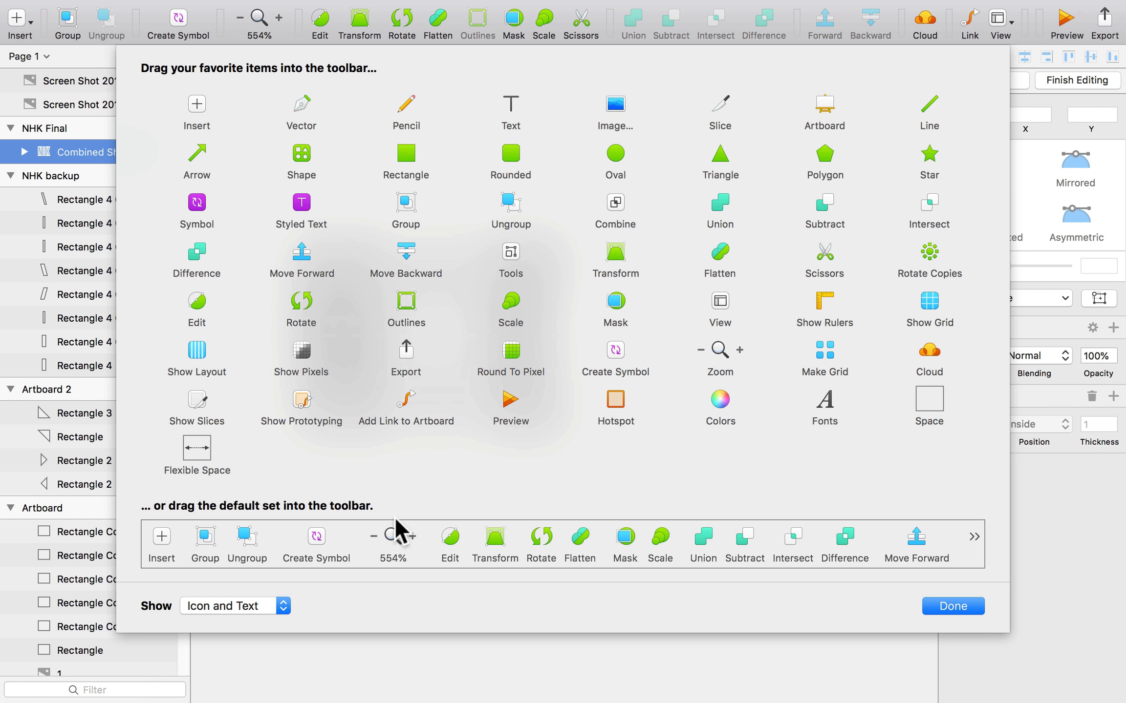
{"action": "left_click", "coordinate": [924, 608]}
{"action": "left_click", "coordinate": [530, 90]}
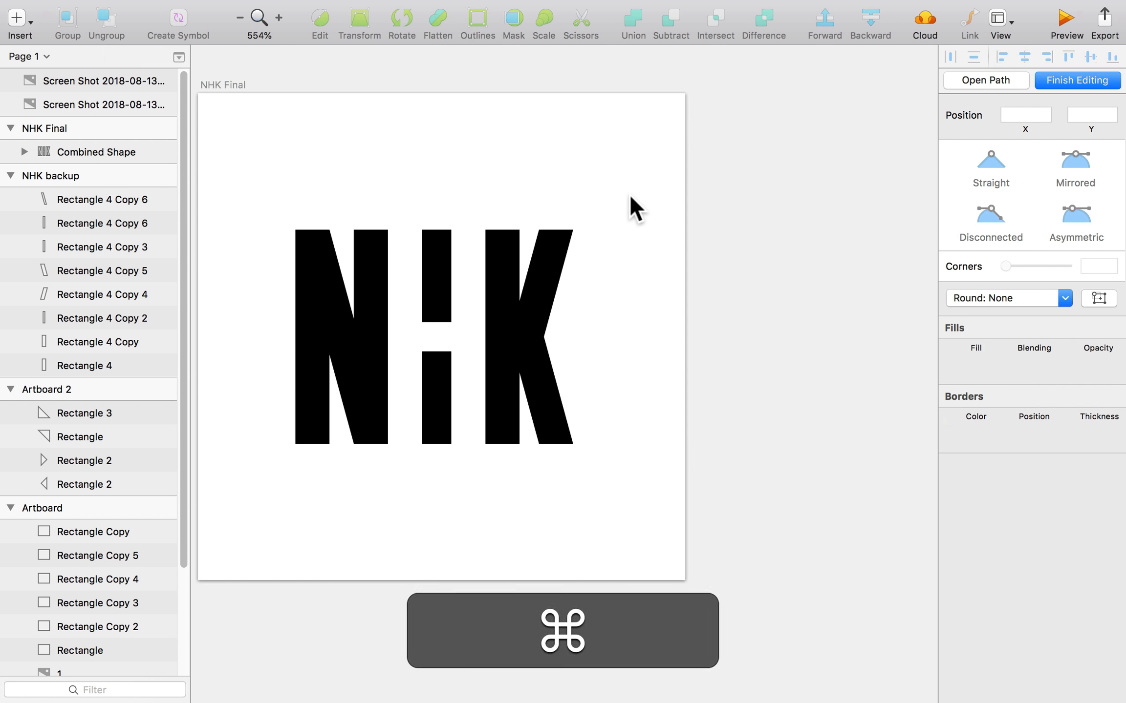
- Go back to the reference book spreads and examine the marked logos for the next one to redraw
{"action": "scroll", "coordinate": [629, 193], "scroll_direction": "down", "scroll_amount": 5}
{"action": "scroll", "coordinate": [669, 190], "scroll_direction": "down", "scroll_amount": 5}
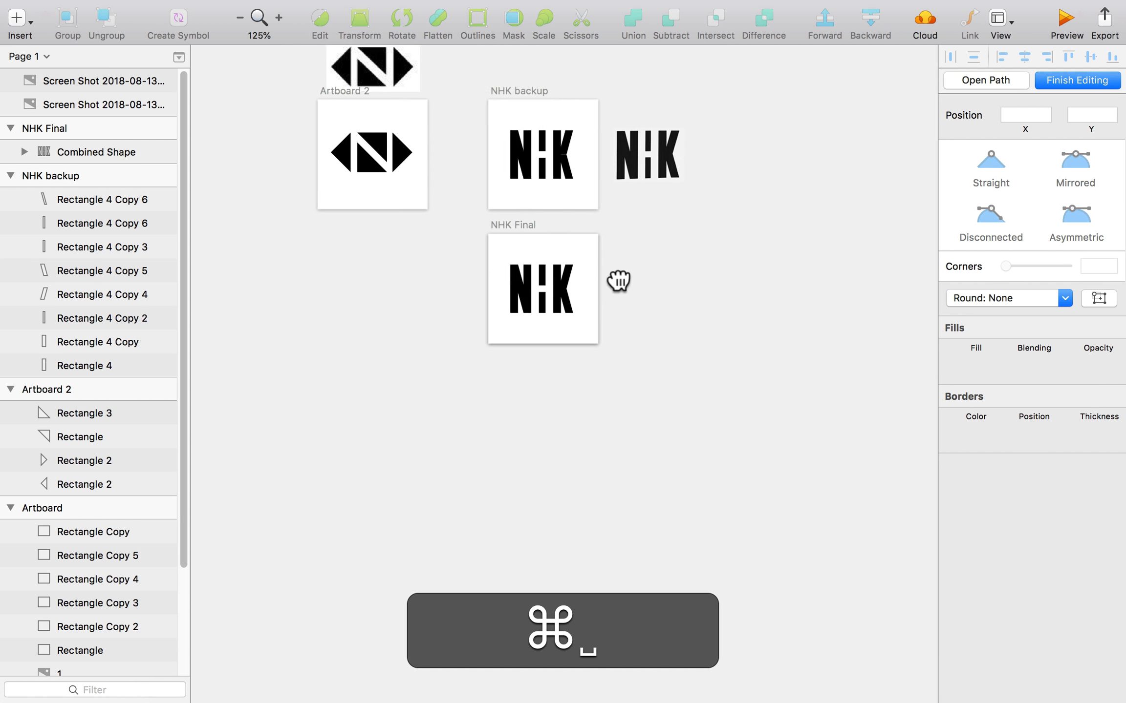
{"action": "left_click", "coordinate": [623, 185]}
{"action": "left_click_drag", "start_coordinate": [623, 185], "coordinate": [518, 82]}
{"action": "scroll", "coordinate": [688, 169], "scroll_direction": "down", "scroll_amount": 3}
{"action": "scroll", "coordinate": [688, 169], "scroll_direction": "down", "scroll_amount": 5}
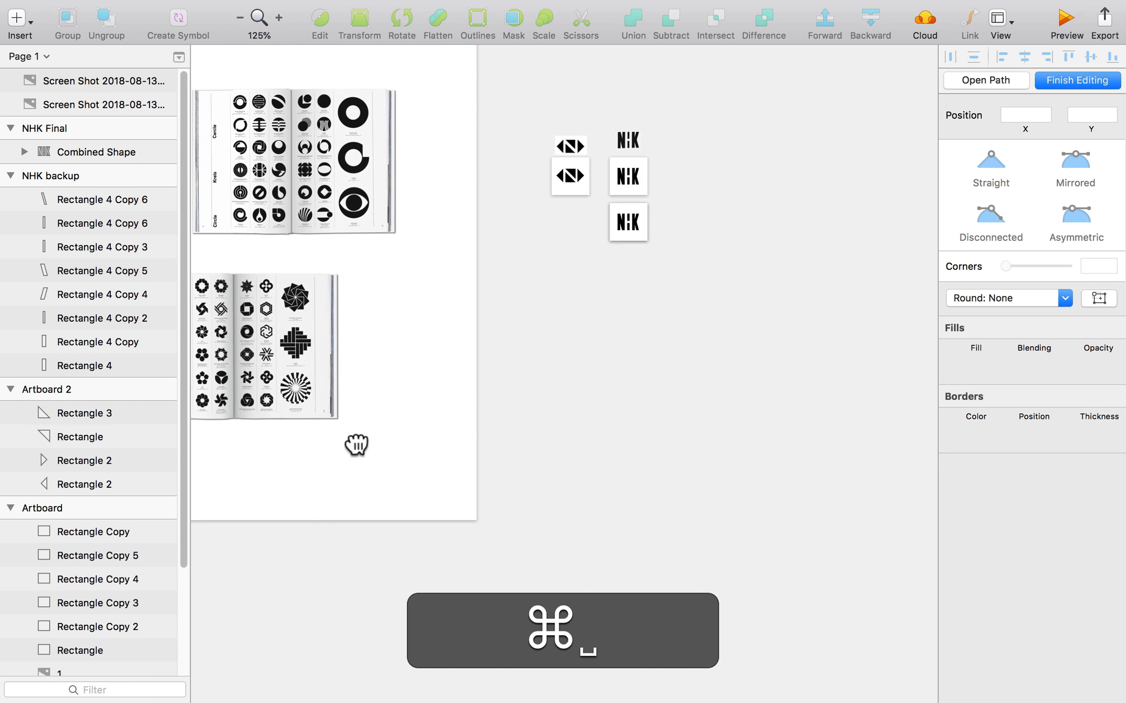
{"action": "left_click_drag", "start_coordinate": [357, 444], "coordinate": [744, 382]}
{"action": "left_click_drag", "start_coordinate": [389, 403], "coordinate": [633, 414]}
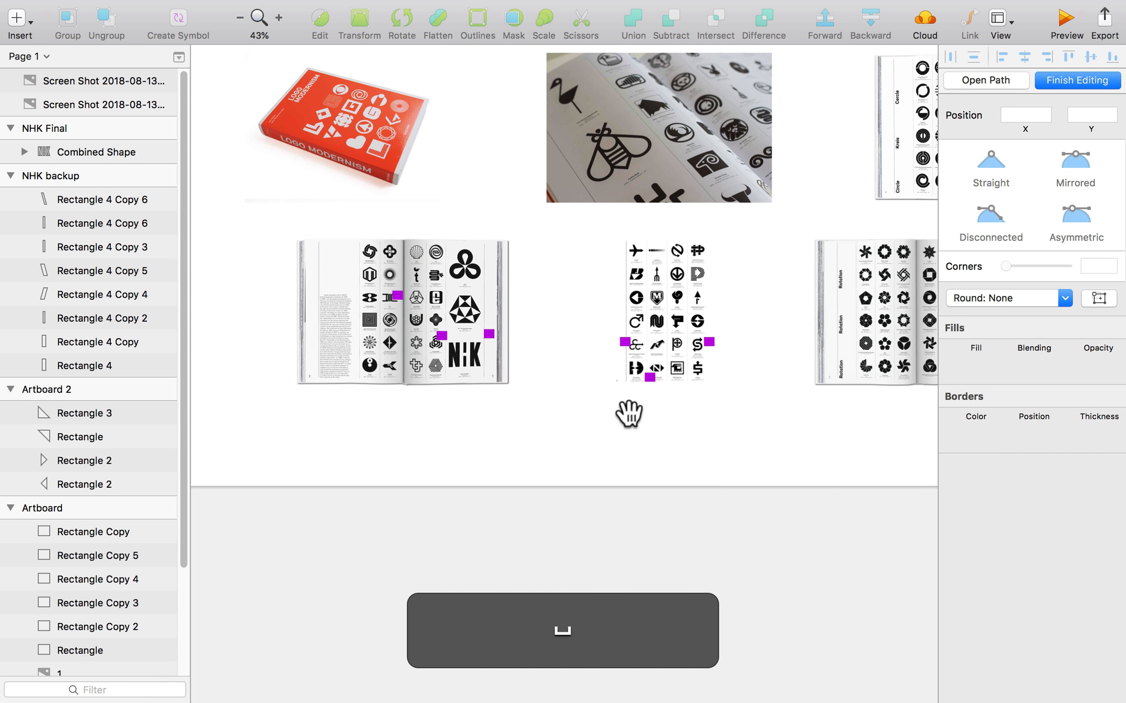
{"action": "scroll", "coordinate": [368, 328], "scroll_direction": "up", "scroll_amount": 3}
{"action": "scroll", "coordinate": [368, 322], "scroll_direction": "up", "scroll_amount": 4}
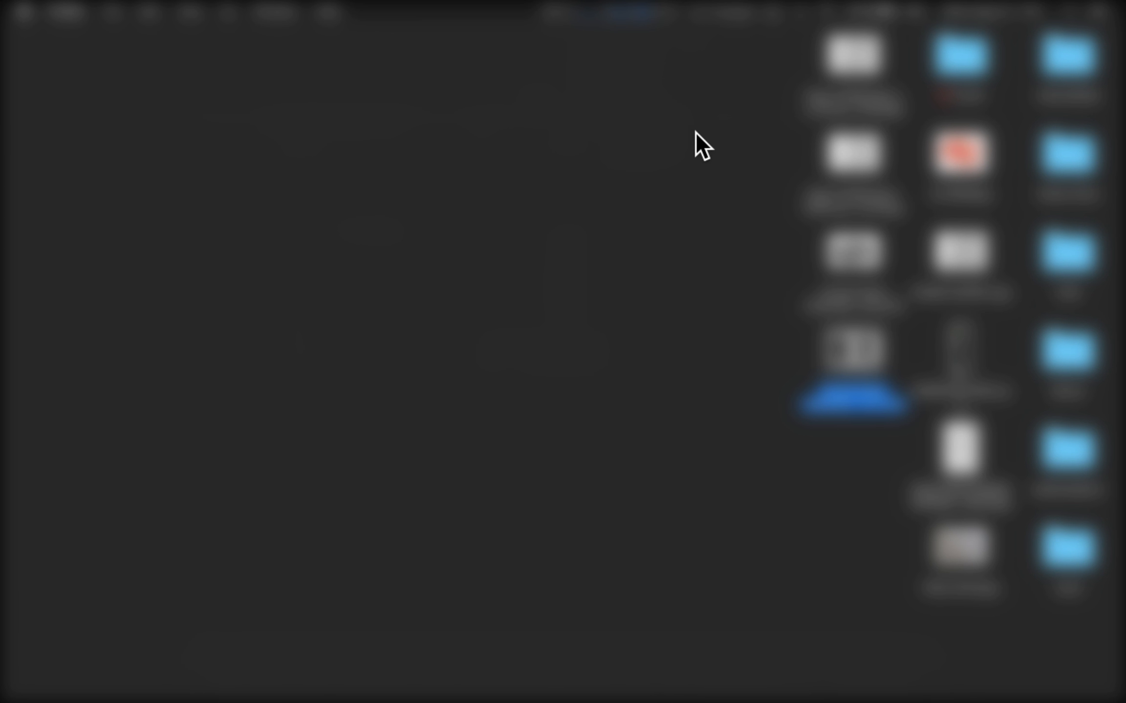
- Move the purple marker off the DIC logo to the book's spine above it
{"action": "key", "text": "ctrl+Up"}
{"action": "left_click", "coordinate": [644, 57]}
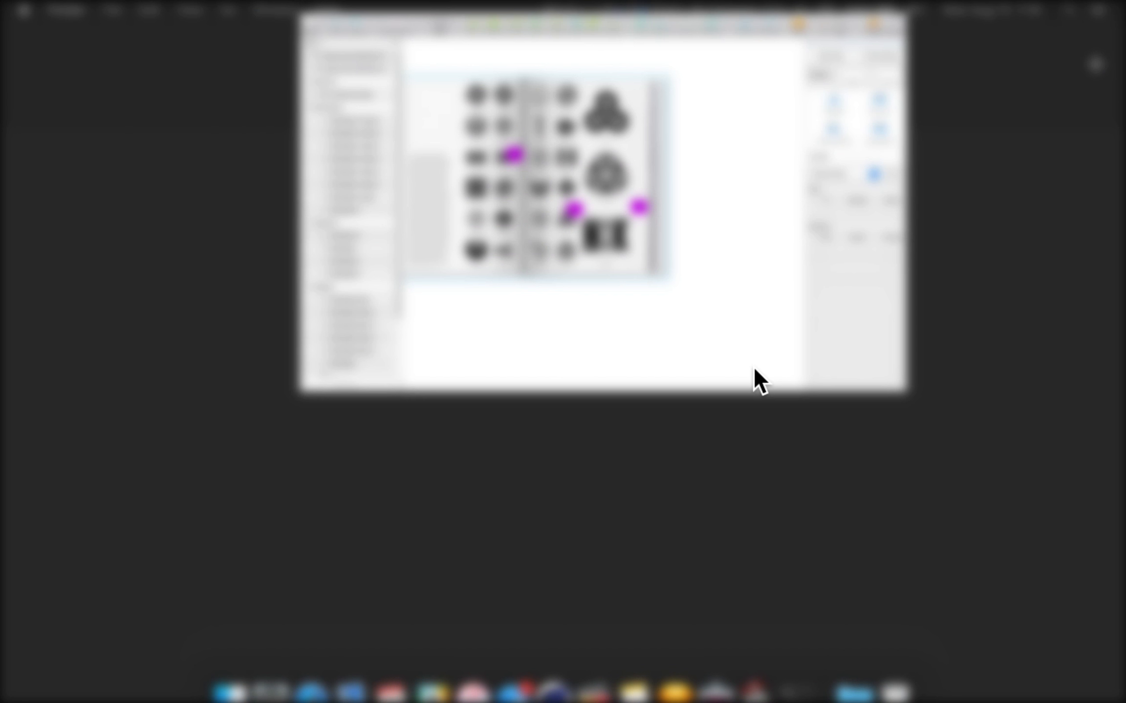
{"action": "scroll", "coordinate": [360, 267], "scroll_direction": "up", "scroll_amount": 10}
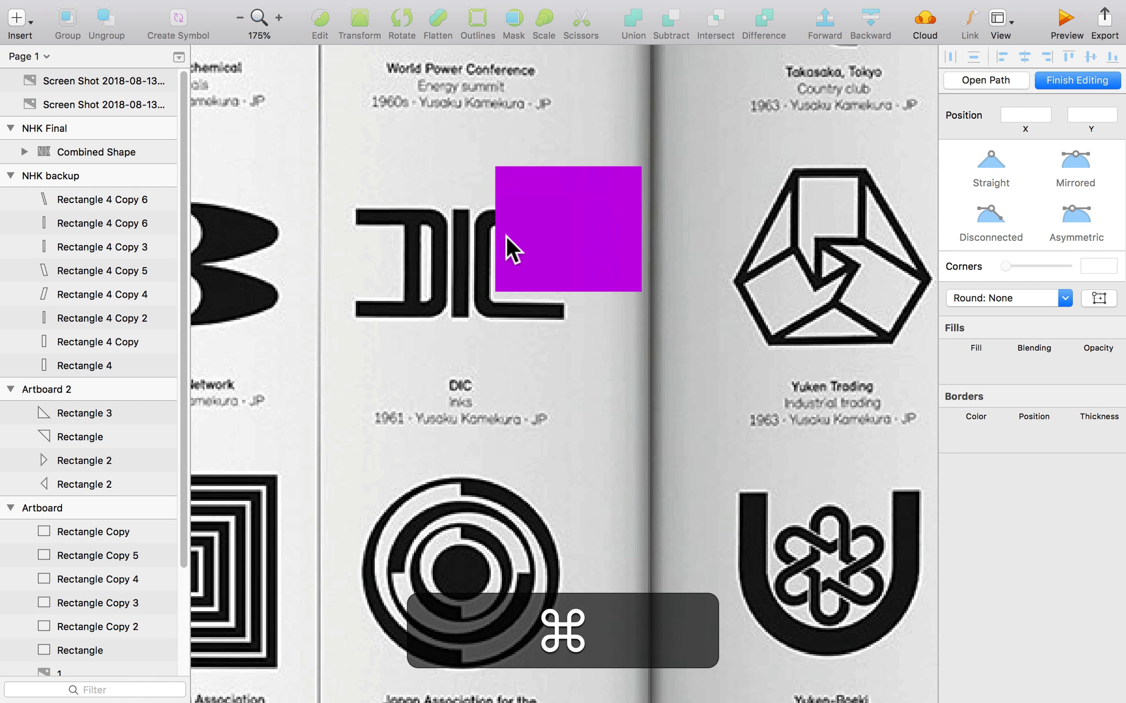
{"action": "left_click_drag", "start_coordinate": [506, 237], "coordinate": [601, 122]}
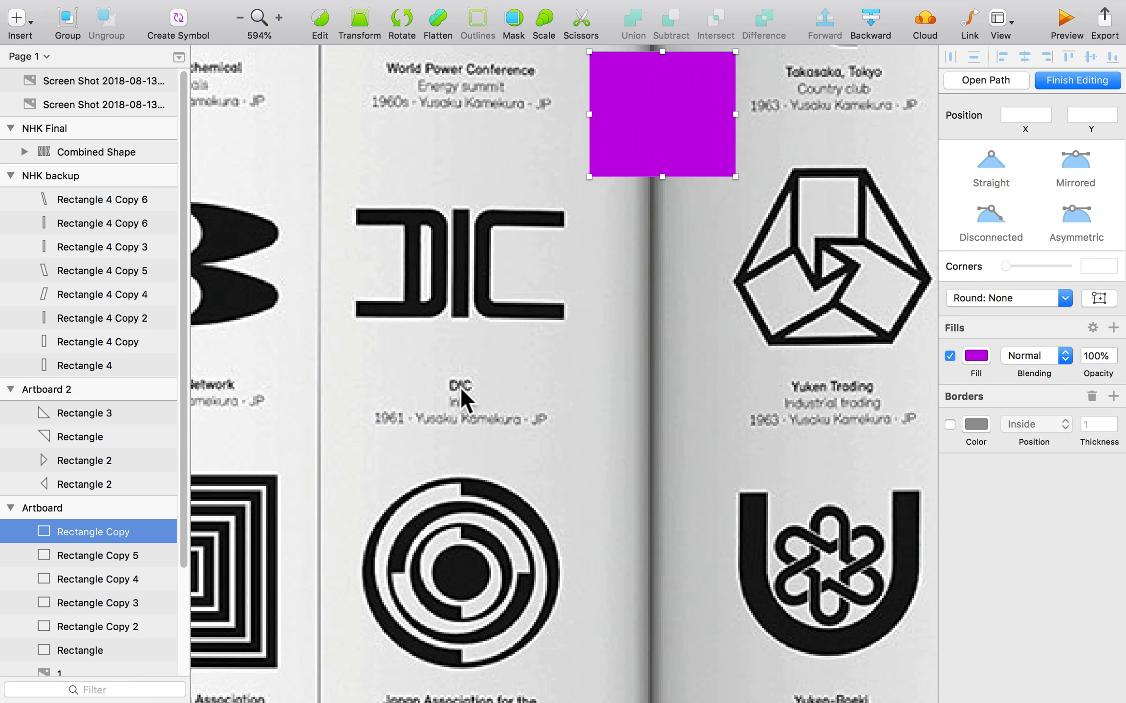
- Capture a screenshot of just the DIC logo from the book spread
{"action": "scroll", "coordinate": [474, 387], "scroll_direction": "down", "scroll_amount": 4}
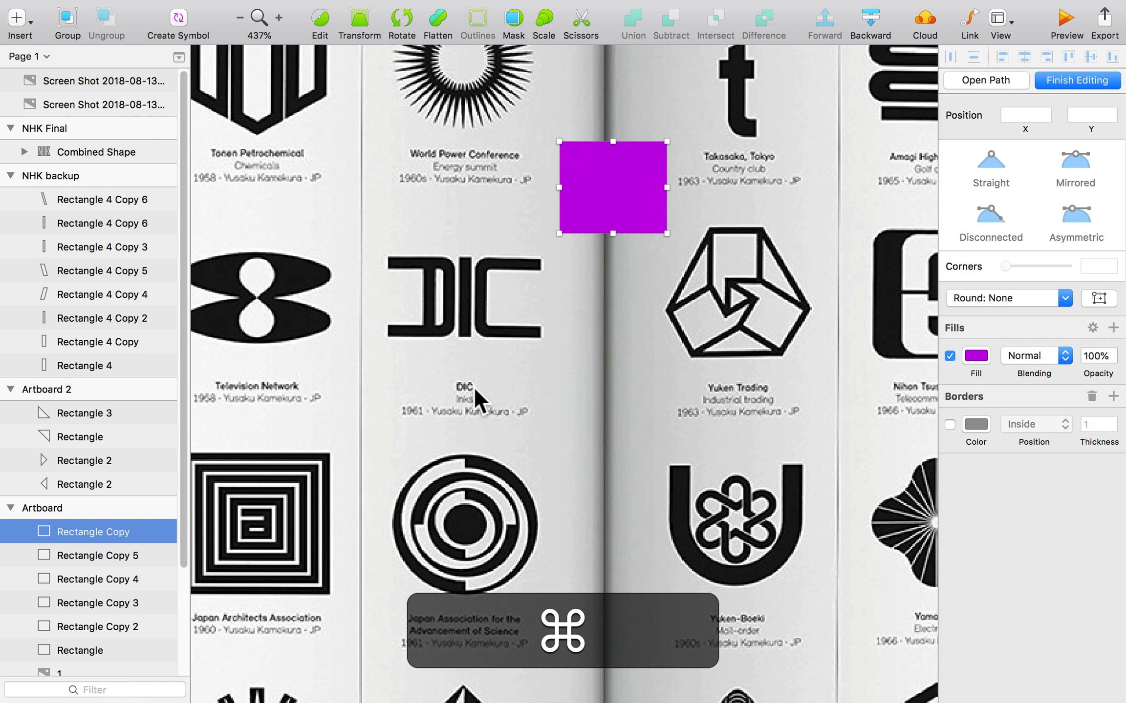
{"action": "scroll", "coordinate": [516, 390], "scroll_direction": "down", "scroll_amount": 4}
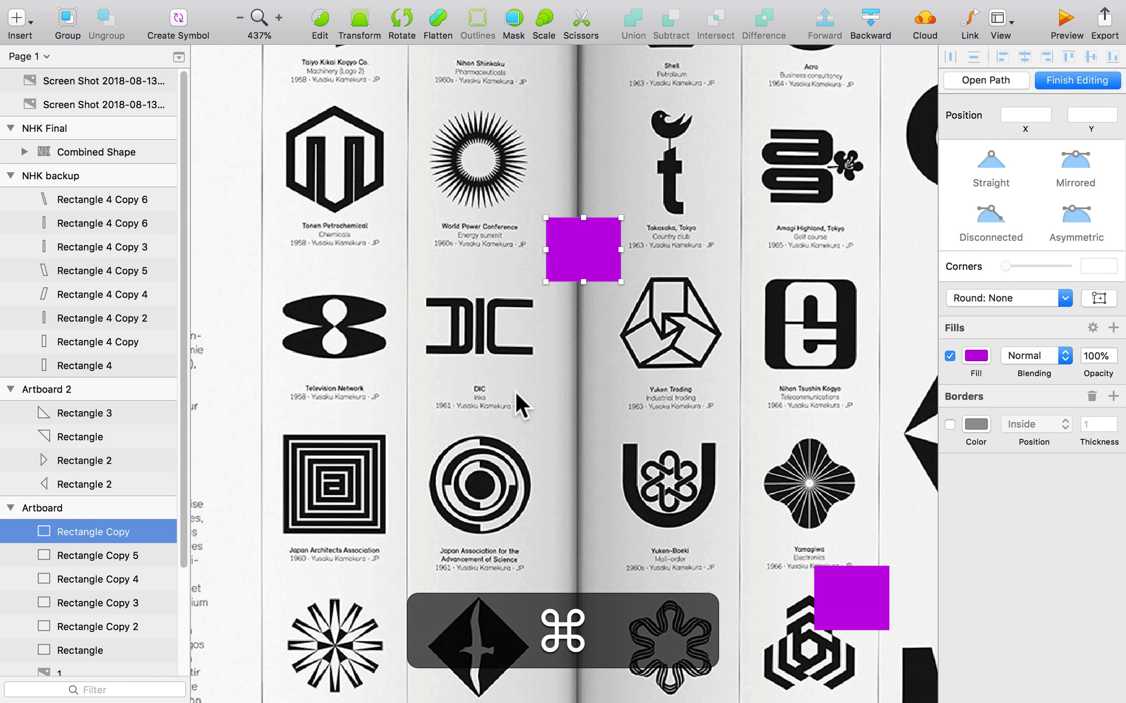
{"action": "key", "text": "shift+super+4"}
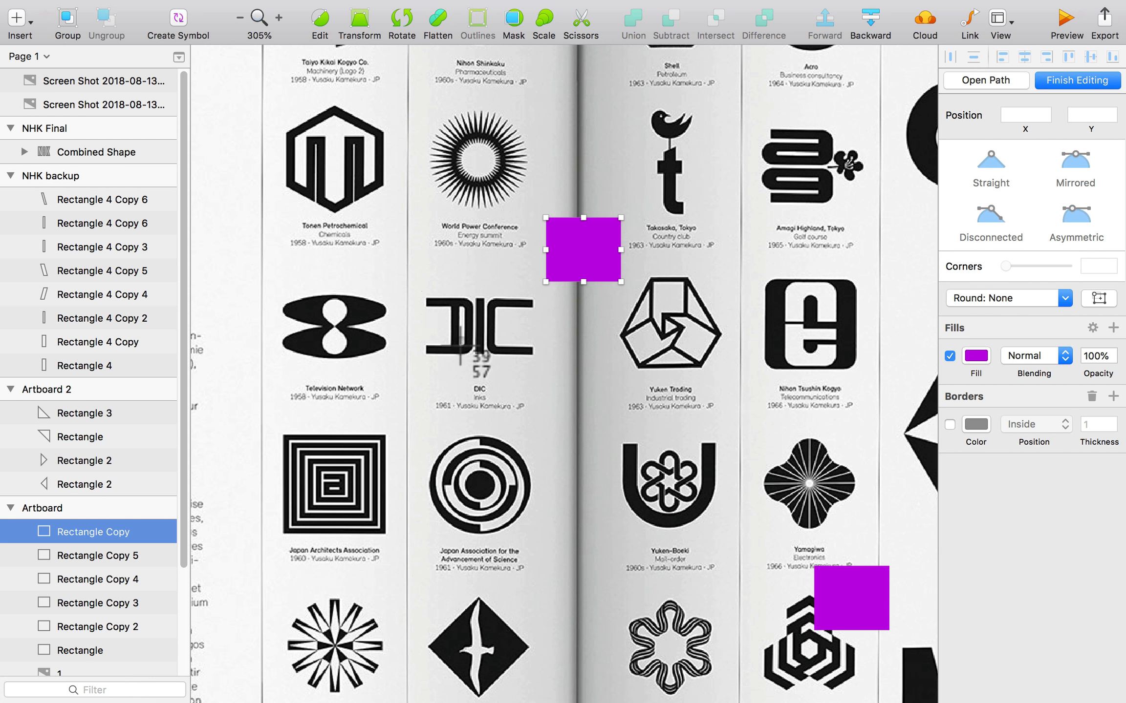
{"action": "left_click_drag", "start_coordinate": [422, 292], "coordinate": [544, 364]}
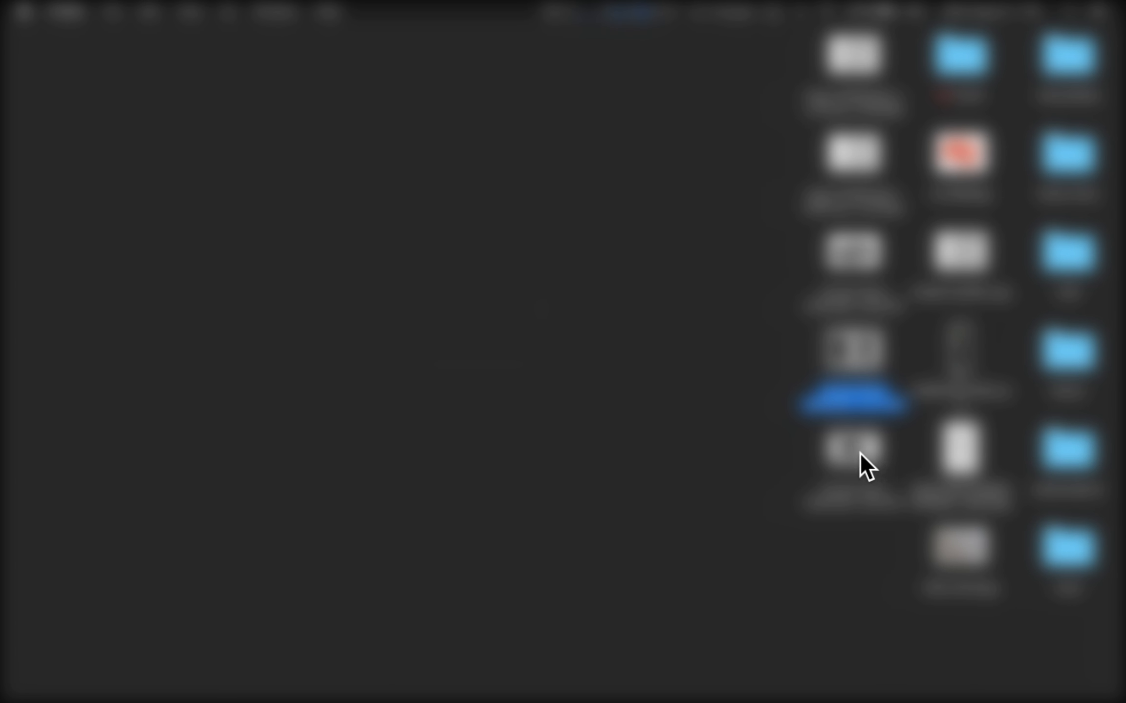
- Bring the DIC logo screenshot from the desktop into the document, placing it outside the white reference area below the book spreads
{"action": "mouse_move", "coordinate": [859, 452]}
{"action": "left_mouse_down"}
{"action": "mouse_move", "coordinate": [775, 501]}
{"action": "mouse_move", "coordinate": [705, 490]}
{"action": "mouse_move", "coordinate": [513, 423]}
{"action": "left_mouse_up"}
{"action": "key", "text": "ctrl+Right"}
{"action": "scroll", "coordinate": [502, 479], "scroll_direction": "down", "scroll_amount": 10}
{"action": "left_click_drag", "start_coordinate": [343, 423], "coordinate": [790, 676]}
{"action": "scroll", "coordinate": [699, 548], "scroll_direction": "down", "scroll_amount": 3}
{"action": "scroll", "coordinate": [764, 575], "scroll_direction": "down", "scroll_amount": 2}
{"action": "left_click_drag", "start_coordinate": [765, 575], "coordinate": [279, 492]}
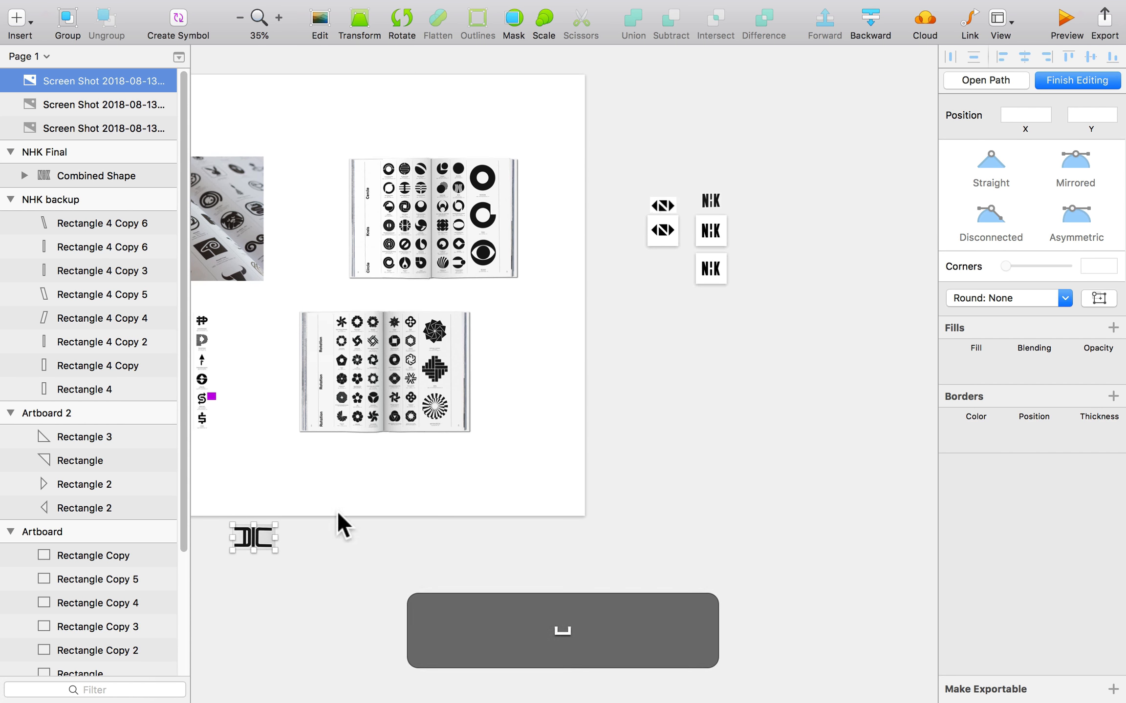
- Try to deselect and reselect the DIC screenshot below the reference area
{"action": "left_click", "coordinate": [334, 545]}
{"action": "left_click", "coordinate": [273, 542]}
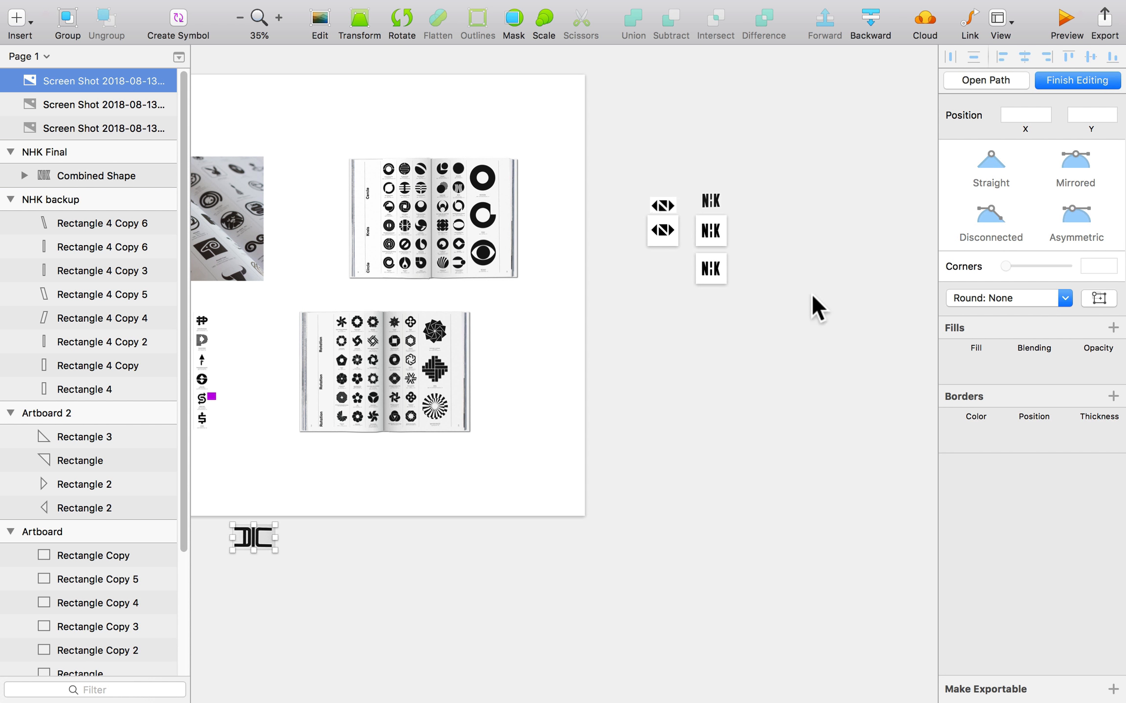
{"action": "left_click", "coordinate": [776, 325]}
{"action": "left_click", "coordinate": [247, 535]}
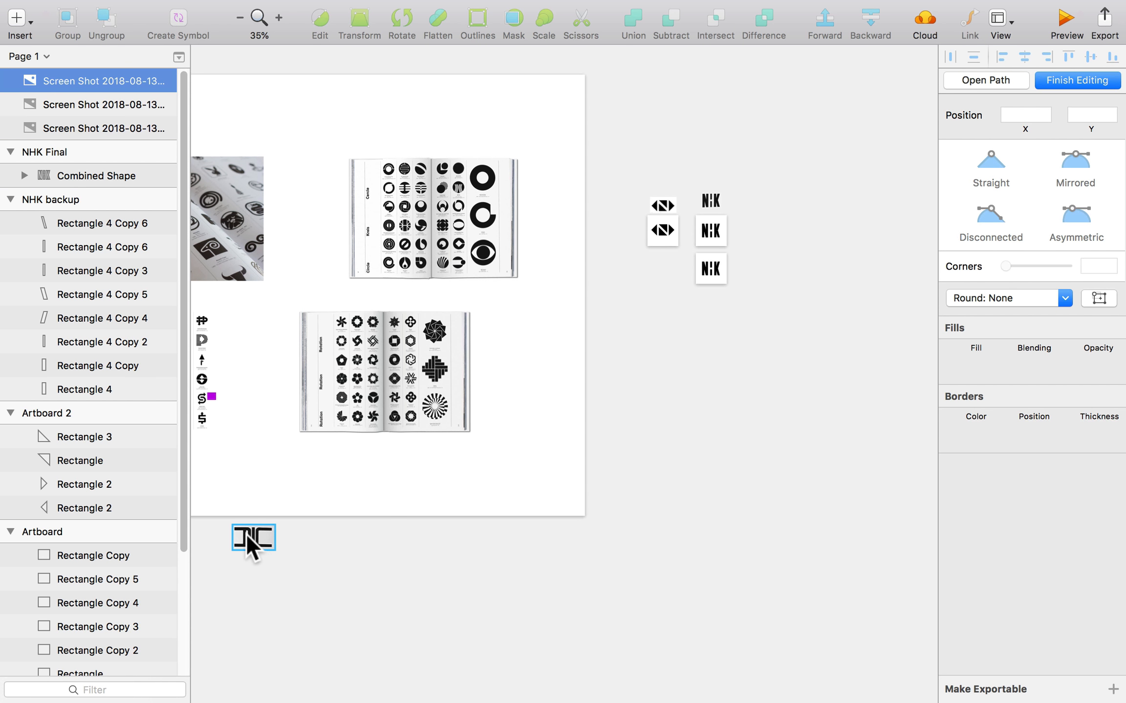
{"action": "scroll", "coordinate": [261, 542], "scroll_direction": "up", "scroll_amount": 3}
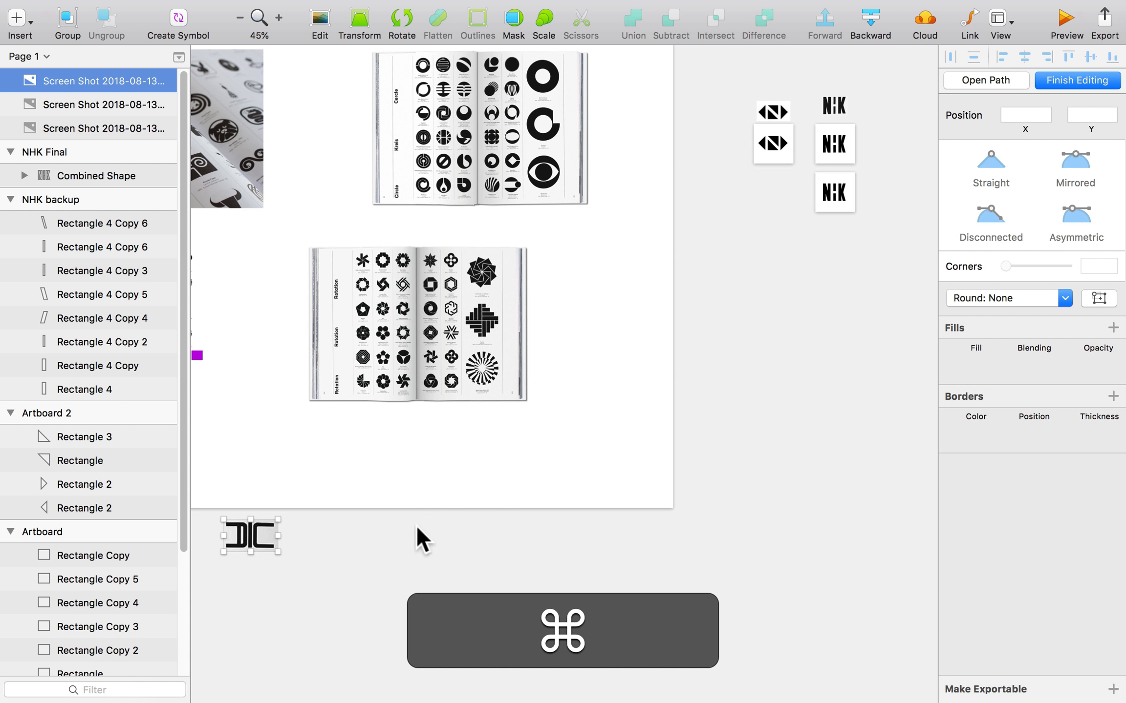
{"action": "left_click", "coordinate": [415, 525]}
{"action": "left_click", "coordinate": [272, 543]}
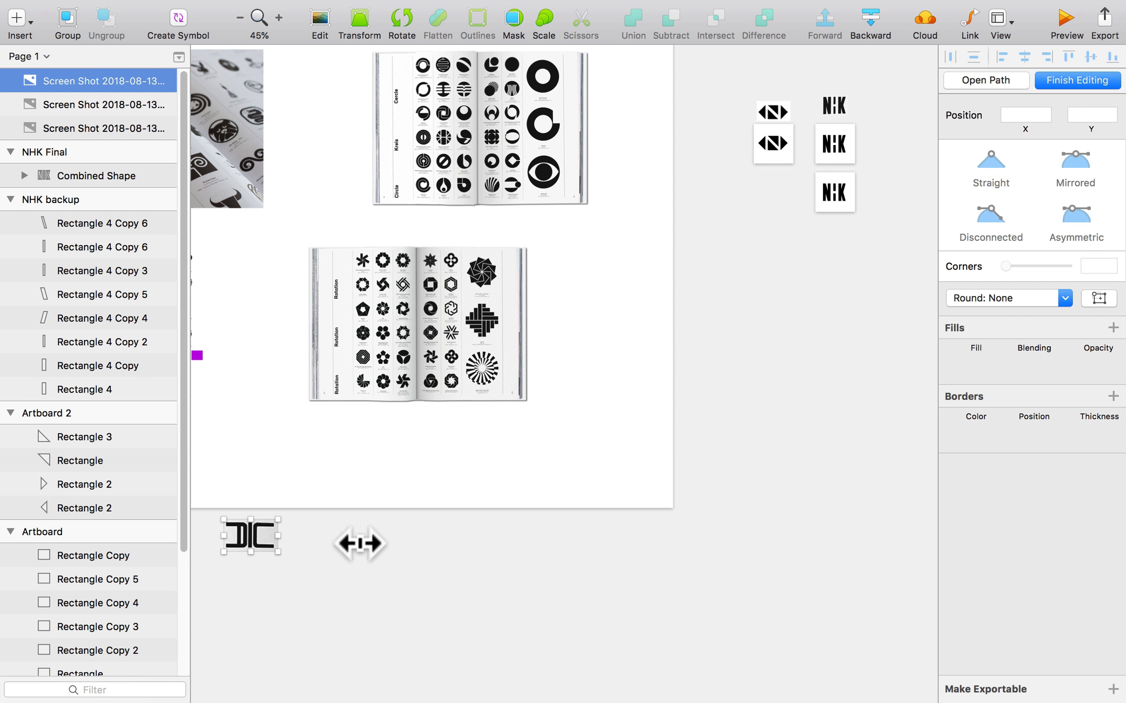
{"action": "scroll", "coordinate": [169, 564], "scroll_direction": "down", "scroll_amount": 3}
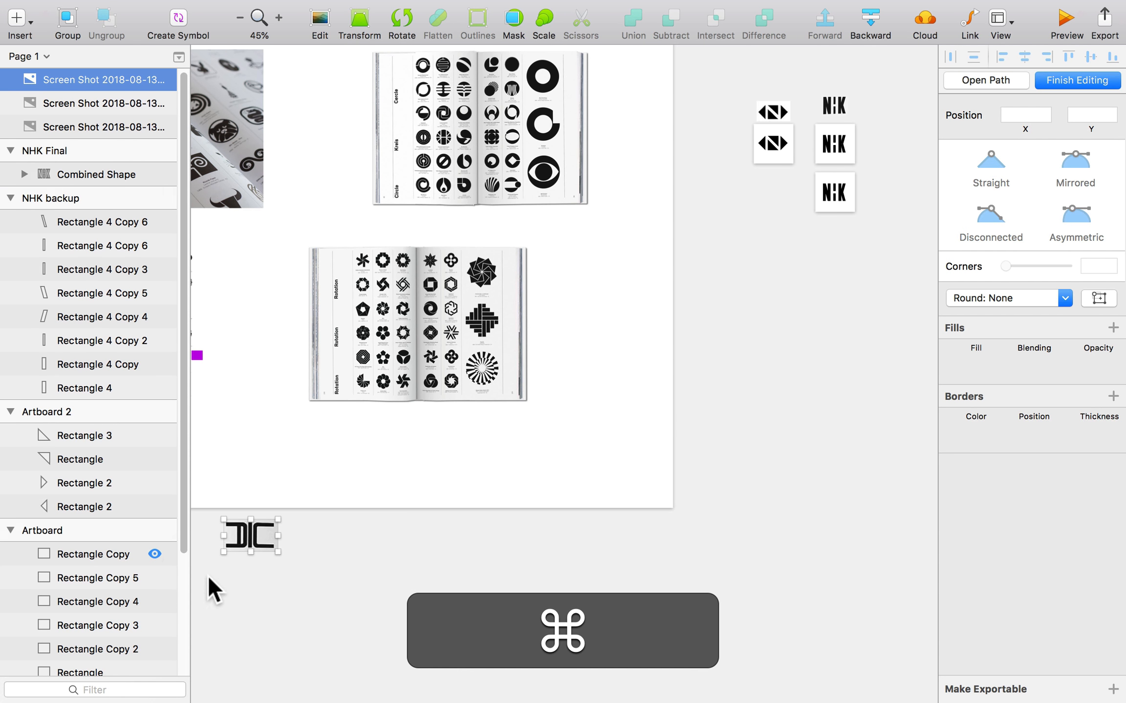
{"action": "scroll", "coordinate": [216, 562], "scroll_direction": "up", "scroll_amount": 5}
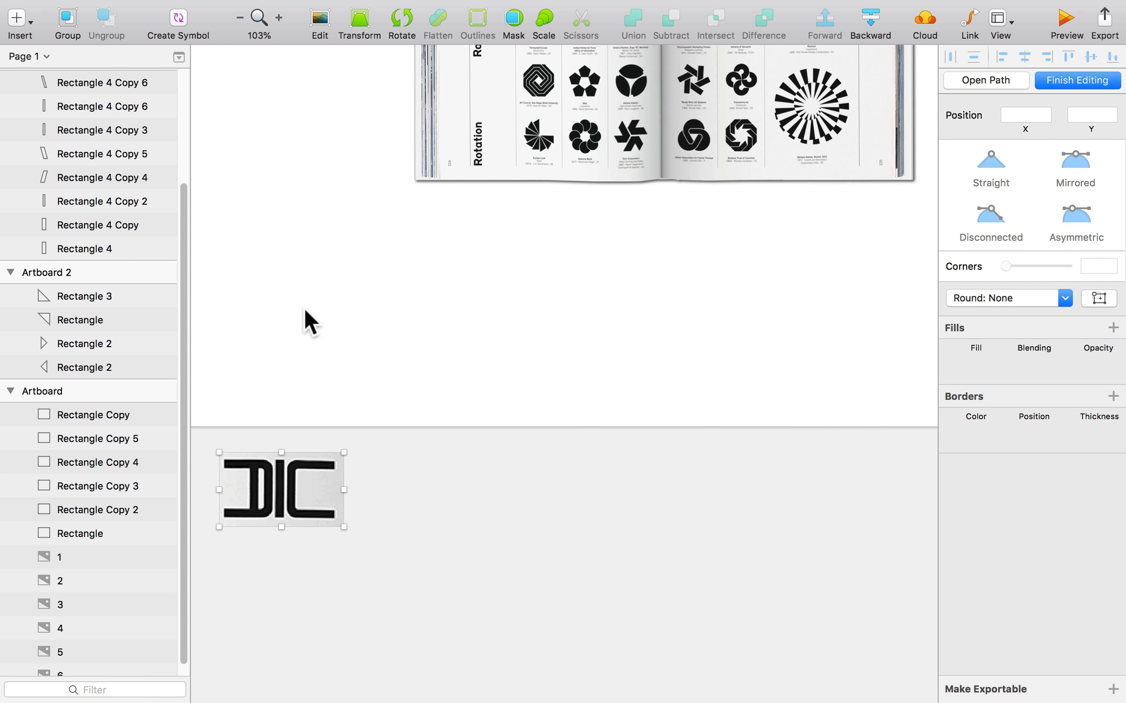
{"action": "scroll", "coordinate": [560, 359], "scroll_direction": "down", "scroll_amount": 3}
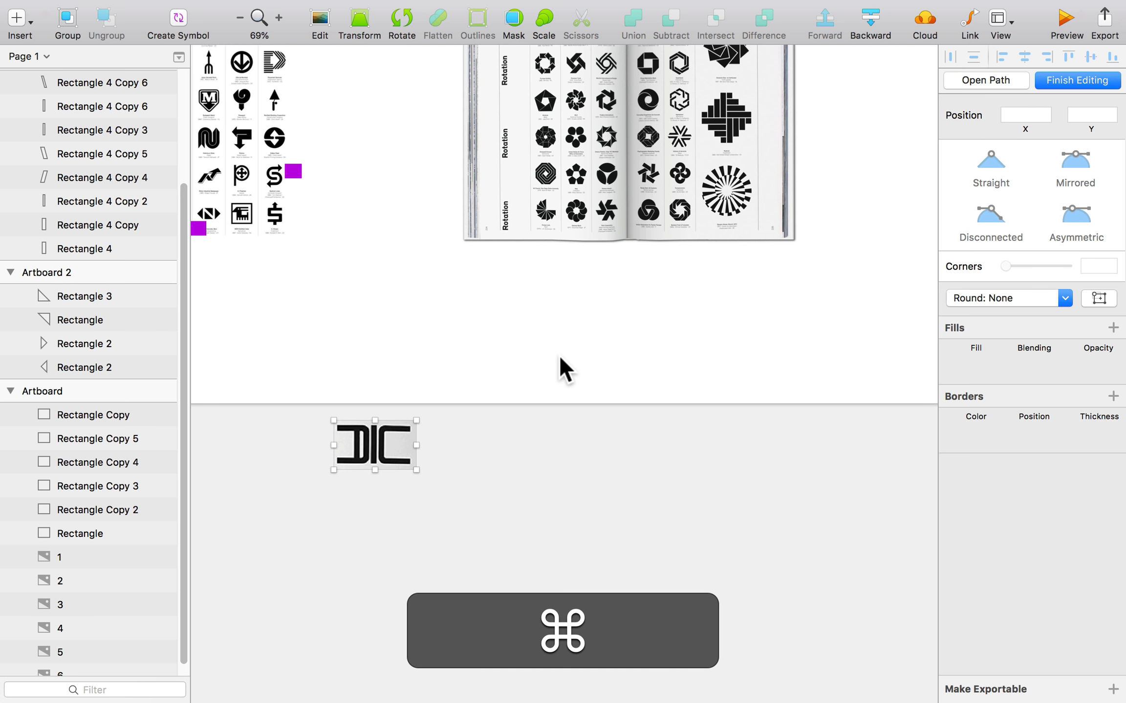
- Save the document to the Desktop under the name icon demo
{"action": "key", "text": "super+s"}
{"action": "left_click", "coordinate": [337, 271]}
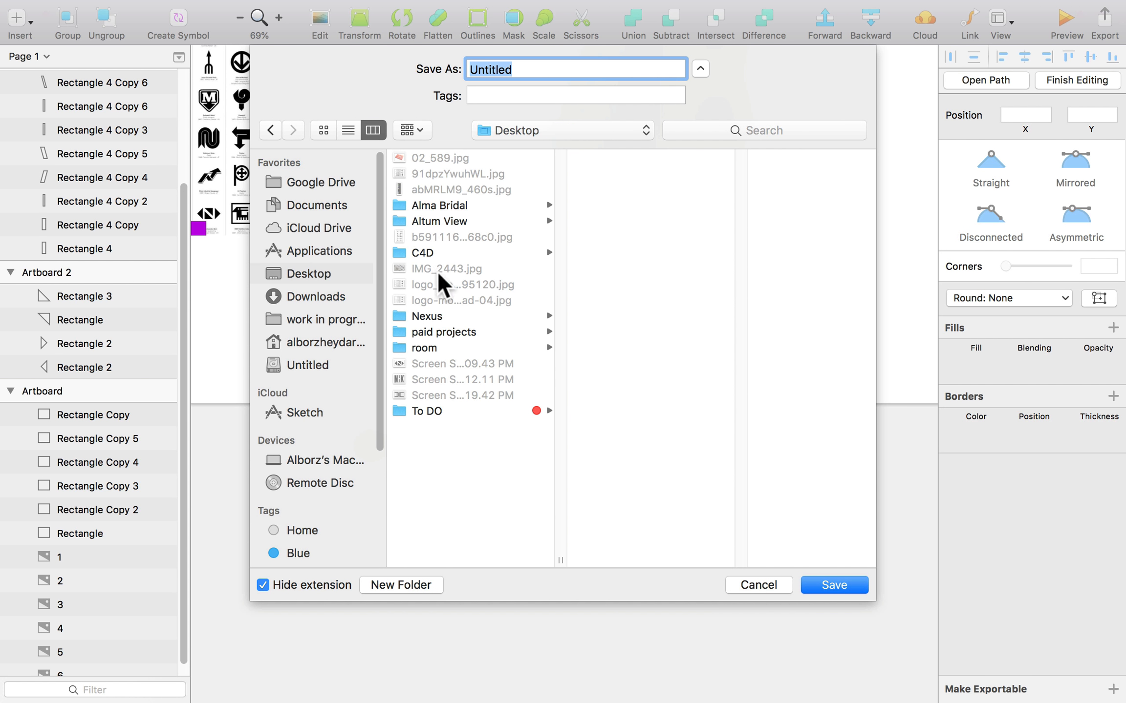
{"action": "type", "text": "Icon demo"}
{"action": "key", "text": "Return"}
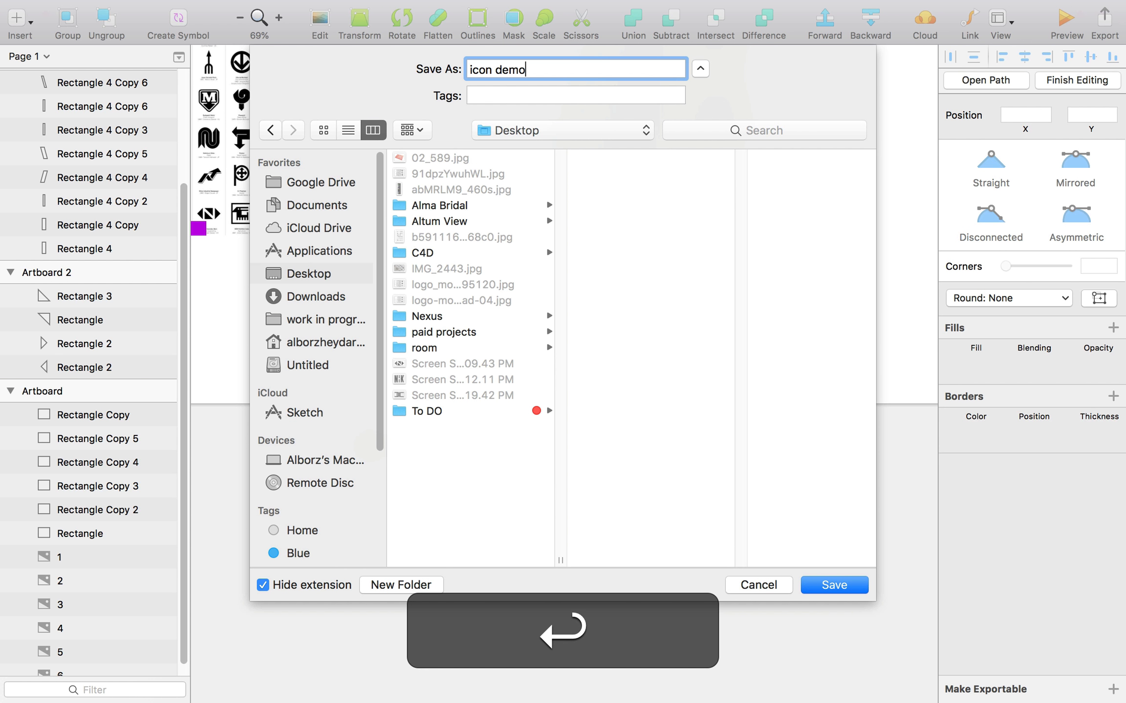
- Close the document and reopen the icon demo file from the desktop
{"action": "key", "text": "super+w"}
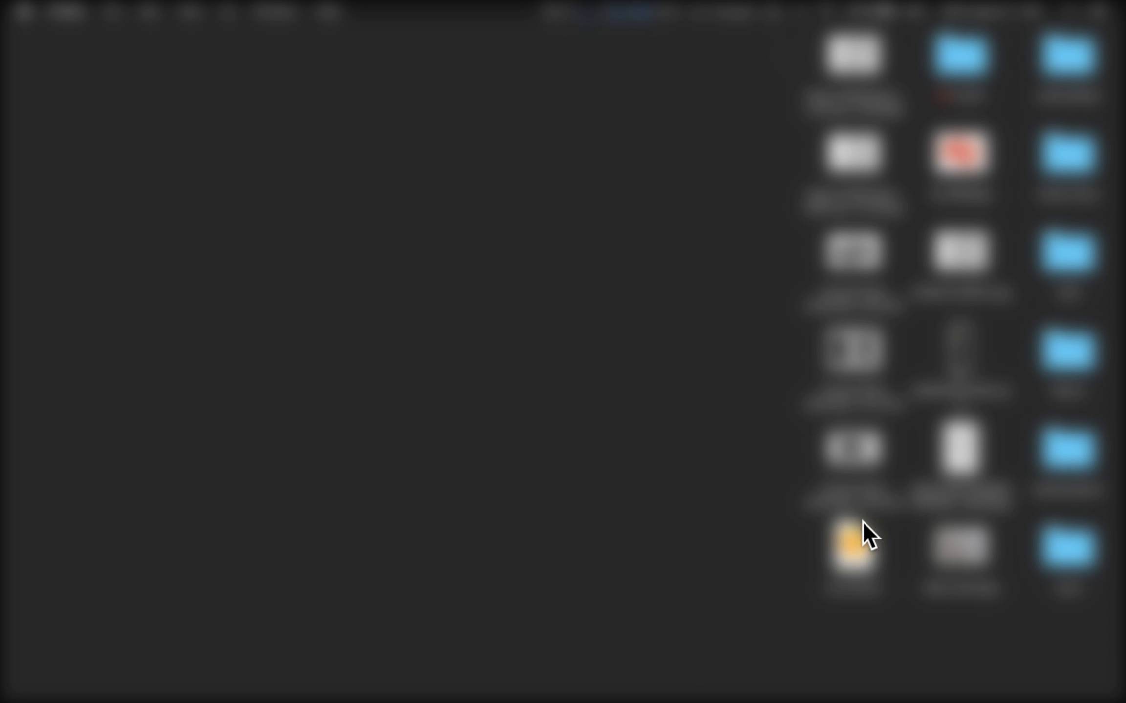
{"action": "left_click", "coordinate": [858, 529]}
{"action": "double_click", "coordinate": [858, 528]}
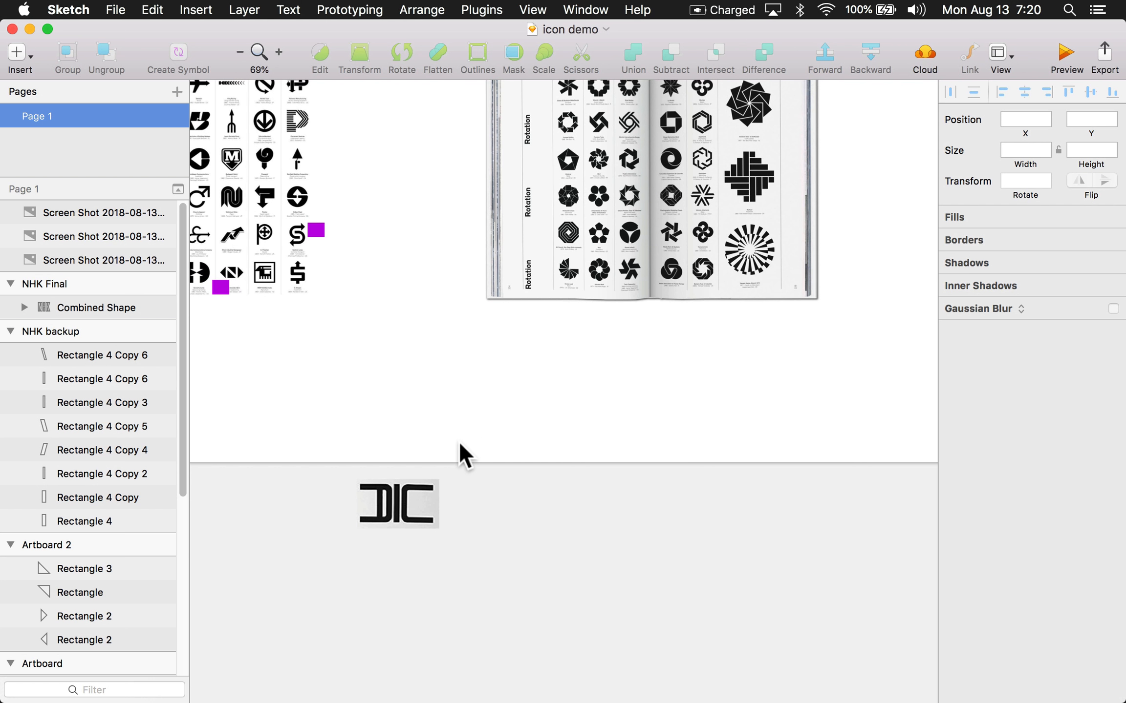
- Move the DIC screenshot beside the NHK reference image, above the free space for a new artboard
{"action": "left_click", "coordinate": [388, 527]}
{"action": "scroll", "coordinate": [446, 348], "scroll_direction": "down", "scroll_amount": 5}
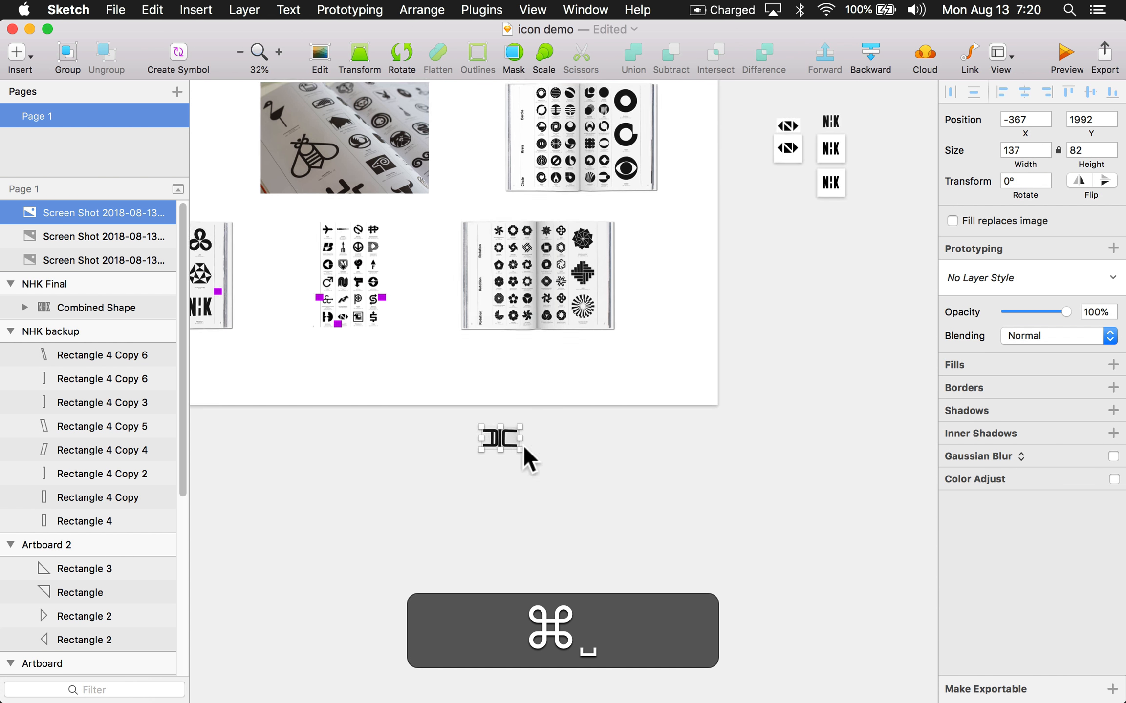
{"action": "left_click_drag", "start_coordinate": [524, 447], "coordinate": [752, 259]}
{"action": "left_click", "coordinate": [762, 222]}
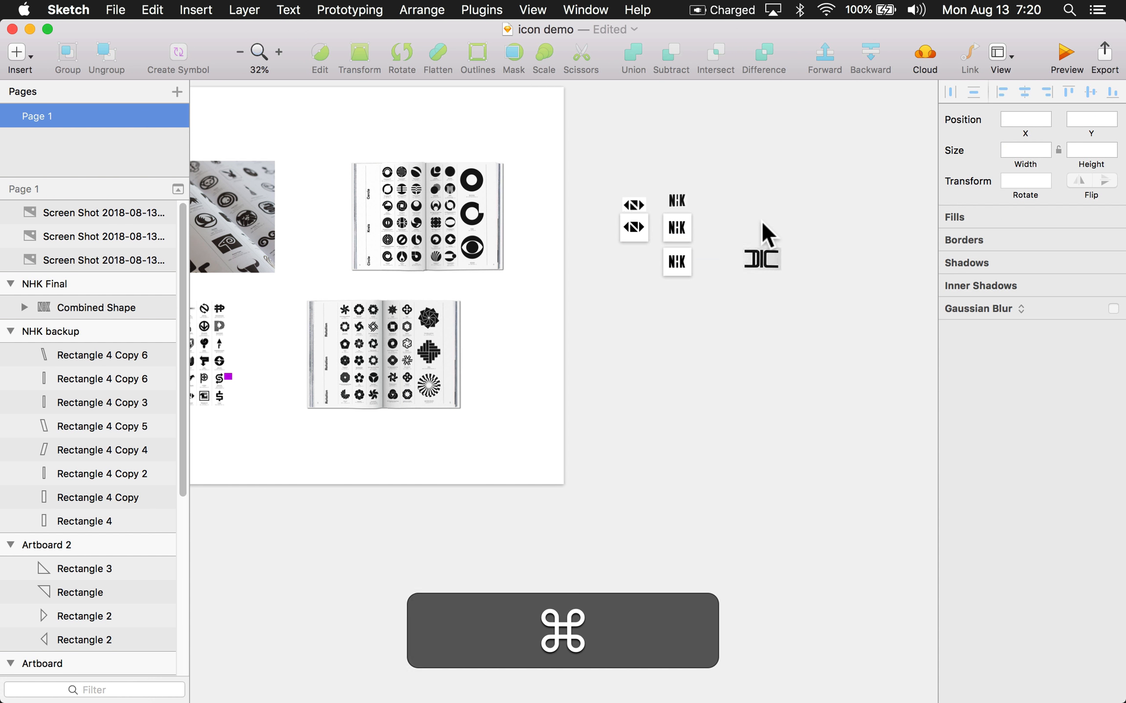
{"action": "scroll", "coordinate": [766, 233], "scroll_direction": "up", "scroll_amount": 10}
{"action": "left_click", "coordinate": [773, 319]}
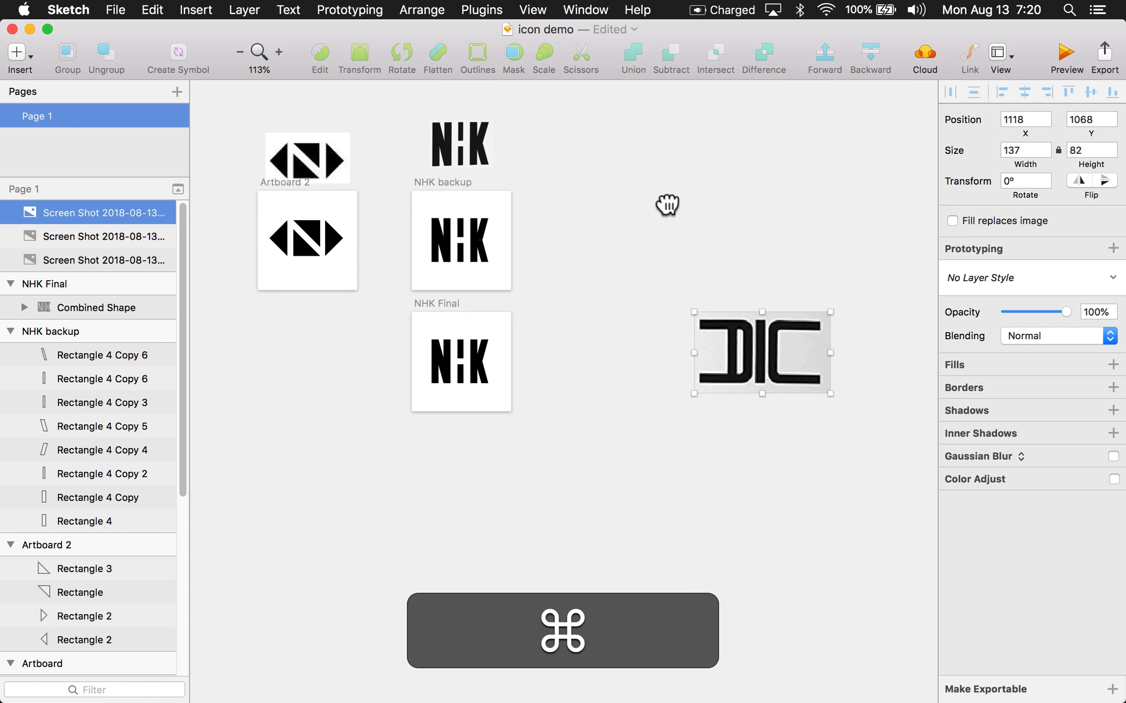
{"action": "left_click_drag", "start_coordinate": [779, 352], "coordinate": [640, 145]}
{"action": "left_click", "coordinate": [613, 226]}
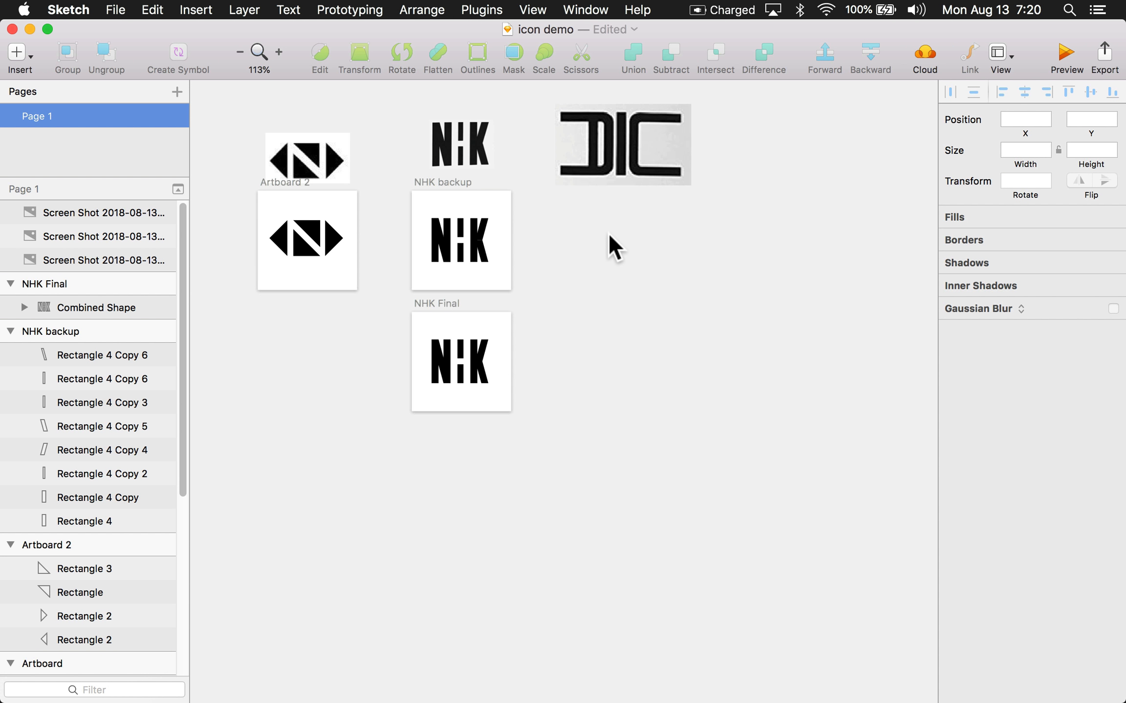
- Duplicate the NHK backup artboard beneath the DIC screenshot and delete all the letter shapes in the copy
{"action": "scroll", "coordinate": [622, 224], "scroll_direction": "up", "scroll_amount": 3}
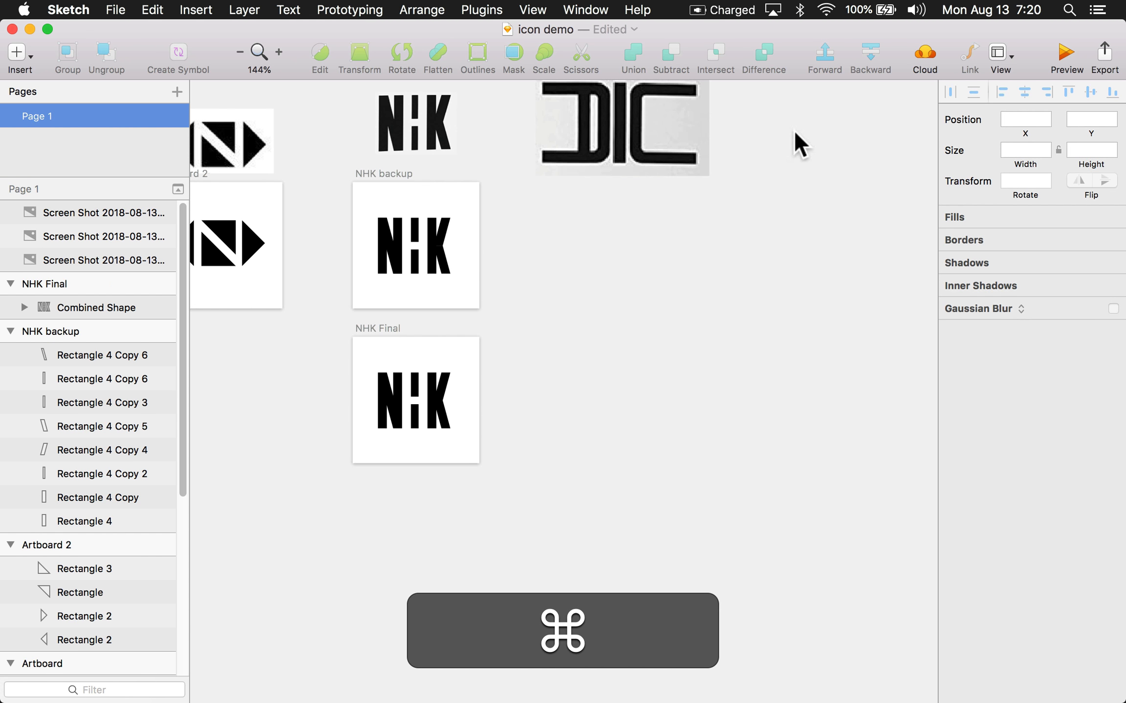
{"action": "left_click_drag", "start_coordinate": [733, 169], "coordinate": [713, 176]}
{"action": "scroll", "coordinate": [712, 177], "scroll_direction": "up", "scroll_amount": 2}
{"action": "left_click", "coordinate": [288, 183]}
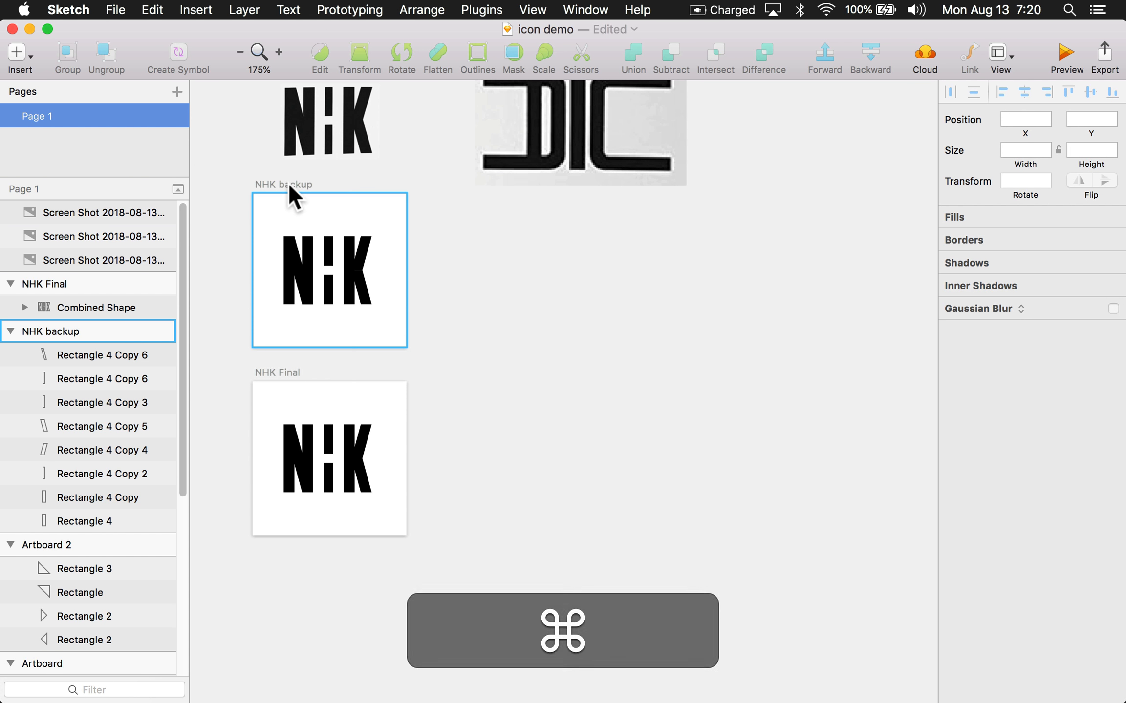
{"action": "left_click_drag", "start_coordinate": [288, 183], "coordinate": [528, 211]}
{"action": "left_click_drag", "start_coordinate": [710, 235], "coordinate": [465, 302]}
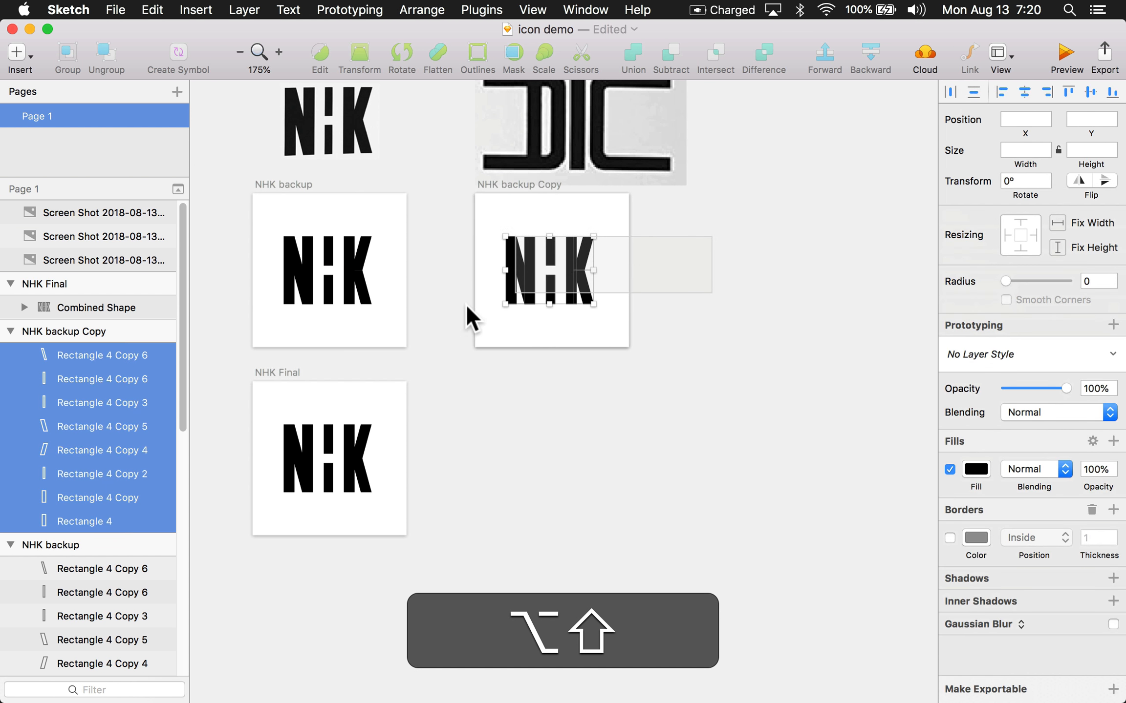
{"action": "key", "text": "BackSpace"}
- Place the DIC screenshot in the emptied artboard at 95 × 57 and centre it horizontally and vertically
{"action": "left_click_drag", "start_coordinate": [530, 130], "coordinate": [572, 285]}
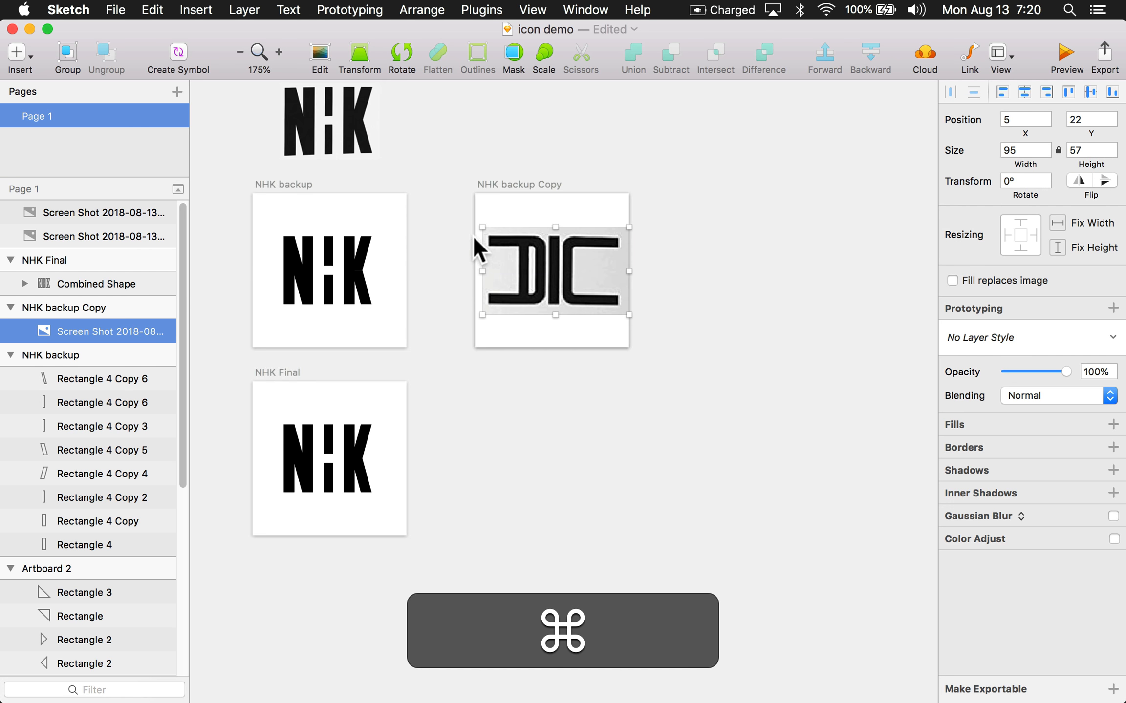
{"action": "scroll", "coordinate": [472, 235], "scroll_direction": "up", "scroll_amount": 5}
{"action": "scroll", "coordinate": [615, 311], "scroll_direction": "up", "scroll_amount": 5}
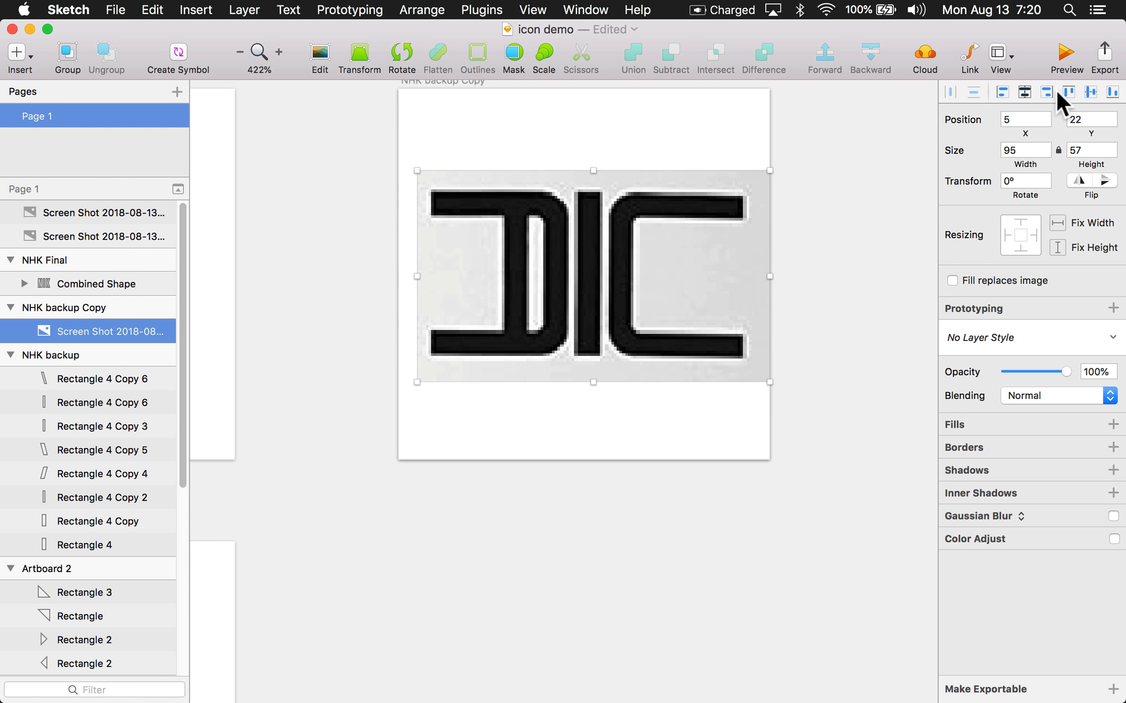
{"action": "left_click", "coordinate": [1090, 91]}
{"action": "left_click", "coordinate": [857, 196]}
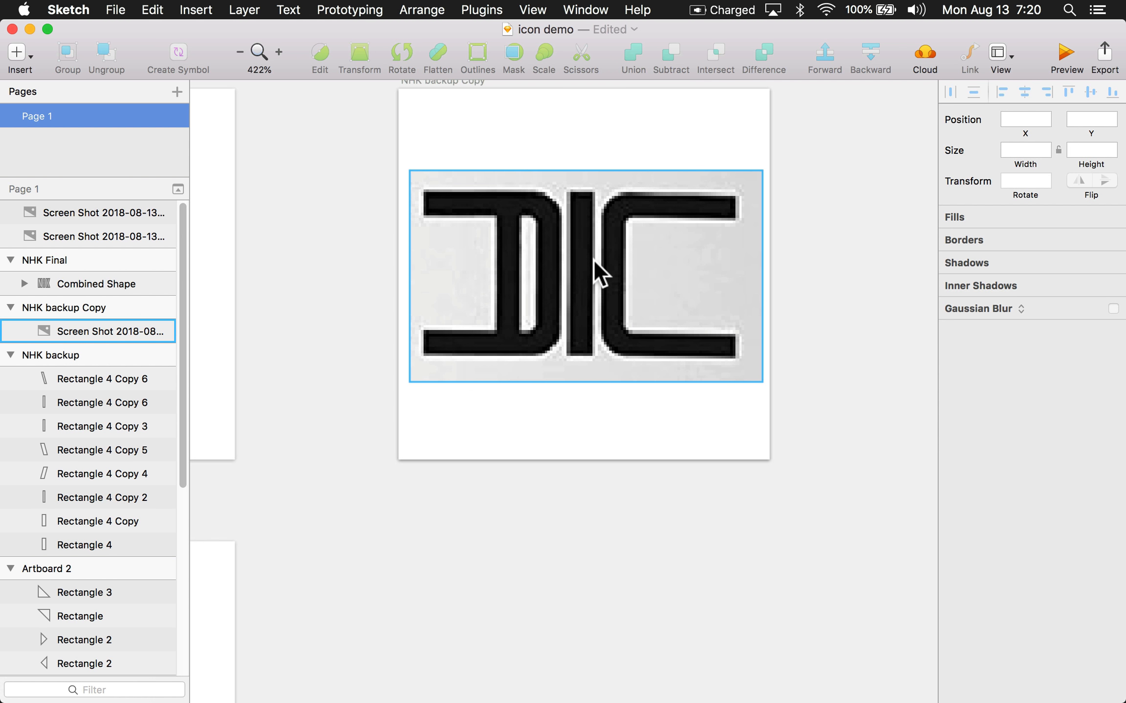
- Draw a rectangle about 7 × 44 over the I of the DIC logo
{"action": "key", "text": "r"}
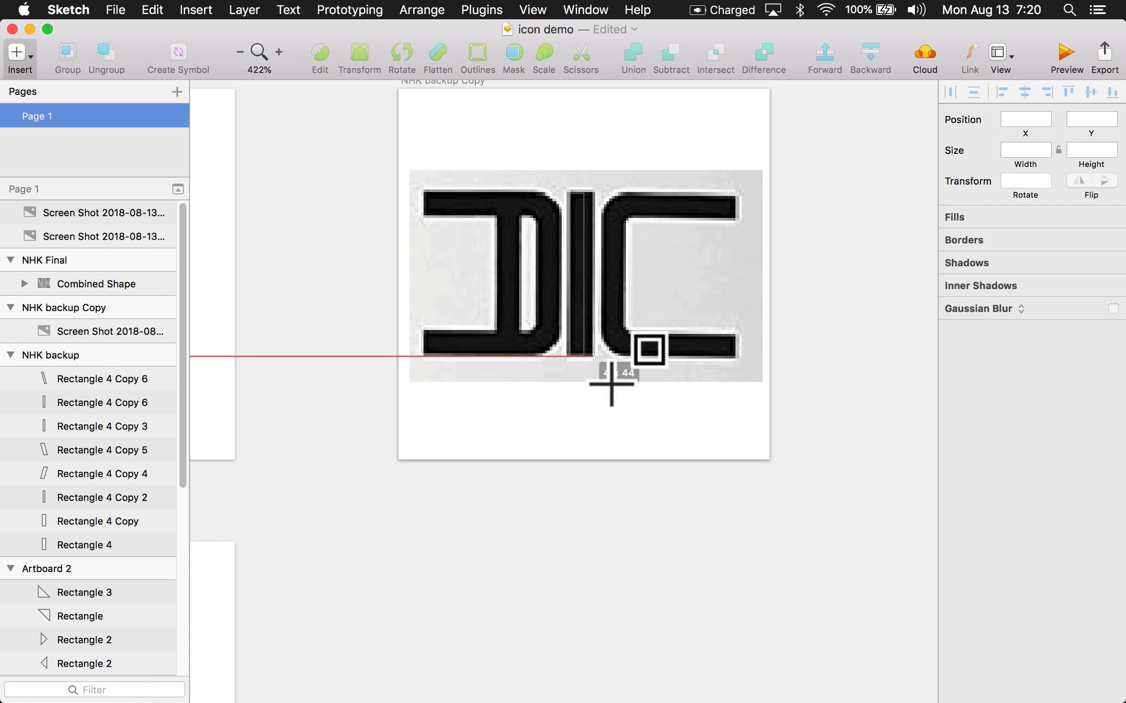
{"action": "left_click_drag", "start_coordinate": [613, 383], "coordinate": [602, 372]}
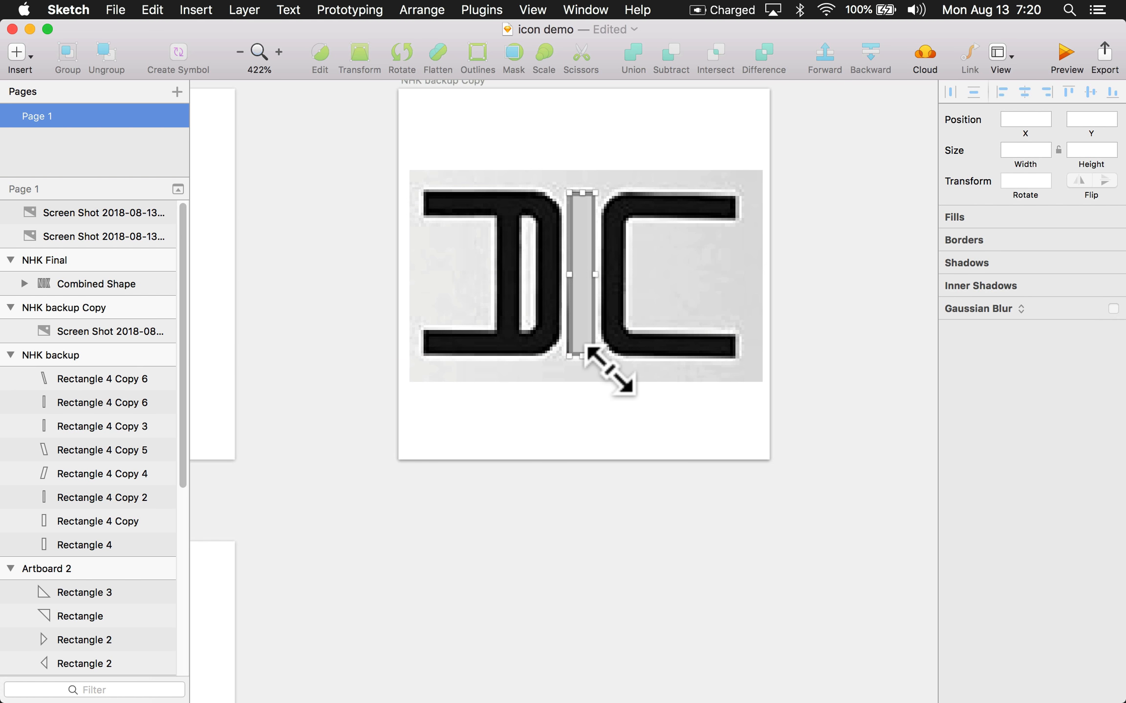
{"action": "left_click", "coordinate": [705, 506]}
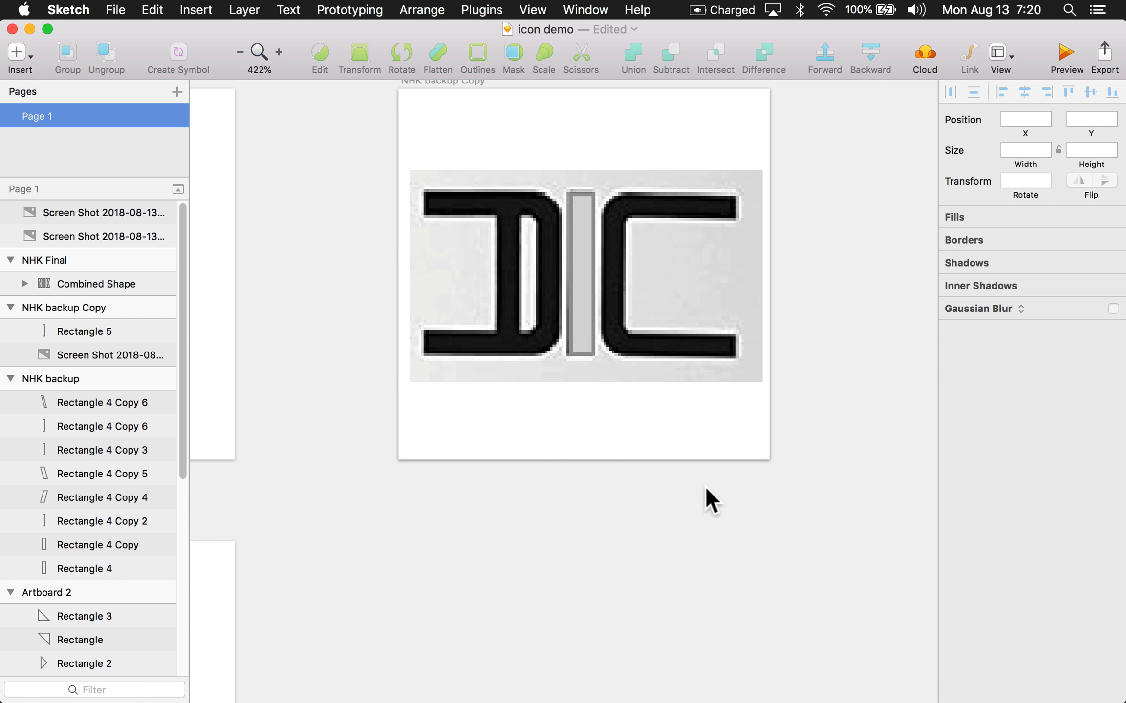
- Duplicate the DIC screenshot beside the artboard for reference and set the opacity of the one inside the artboard to 20%
{"action": "left_click_drag", "start_coordinate": [514, 364], "coordinate": [871, 349]}
{"action": "left_click_drag", "start_coordinate": [706, 528], "coordinate": [630, 539]}
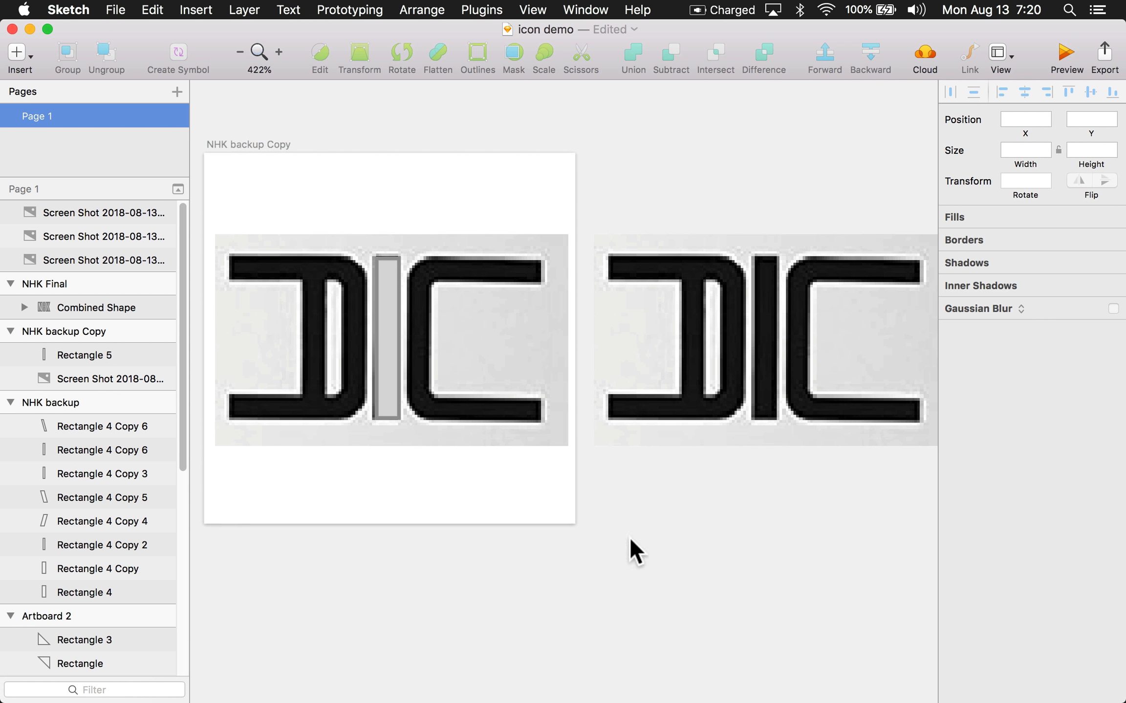
{"action": "left_click", "coordinate": [498, 412]}
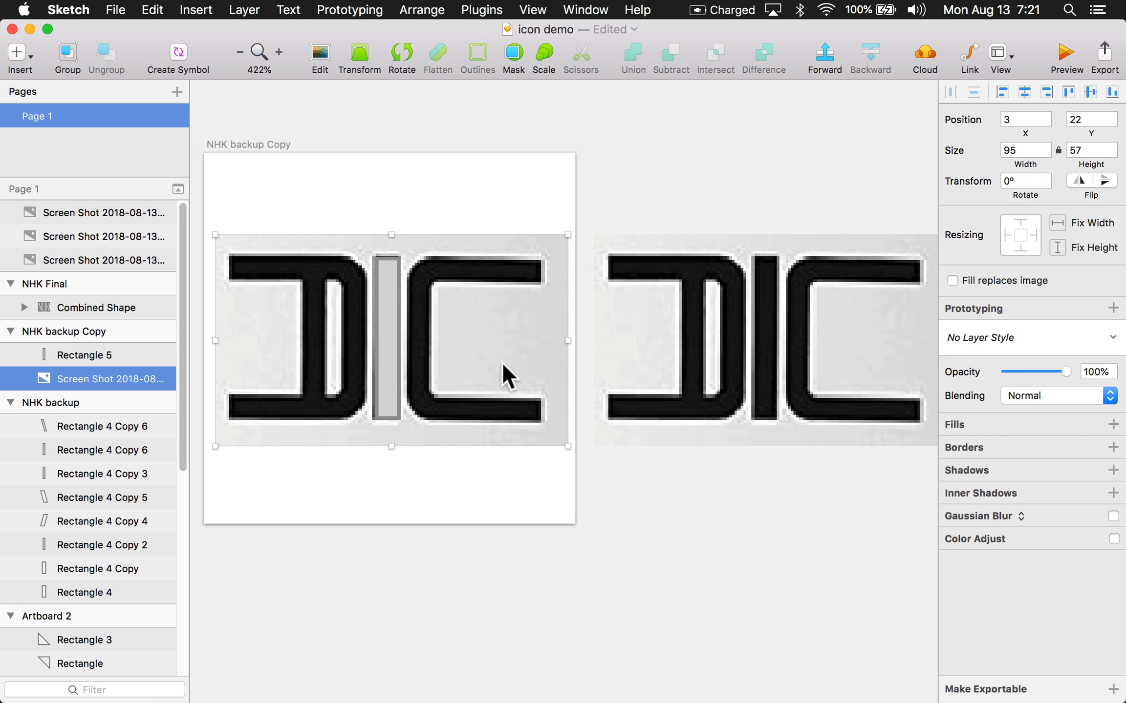
{"action": "key", "text": "2"}
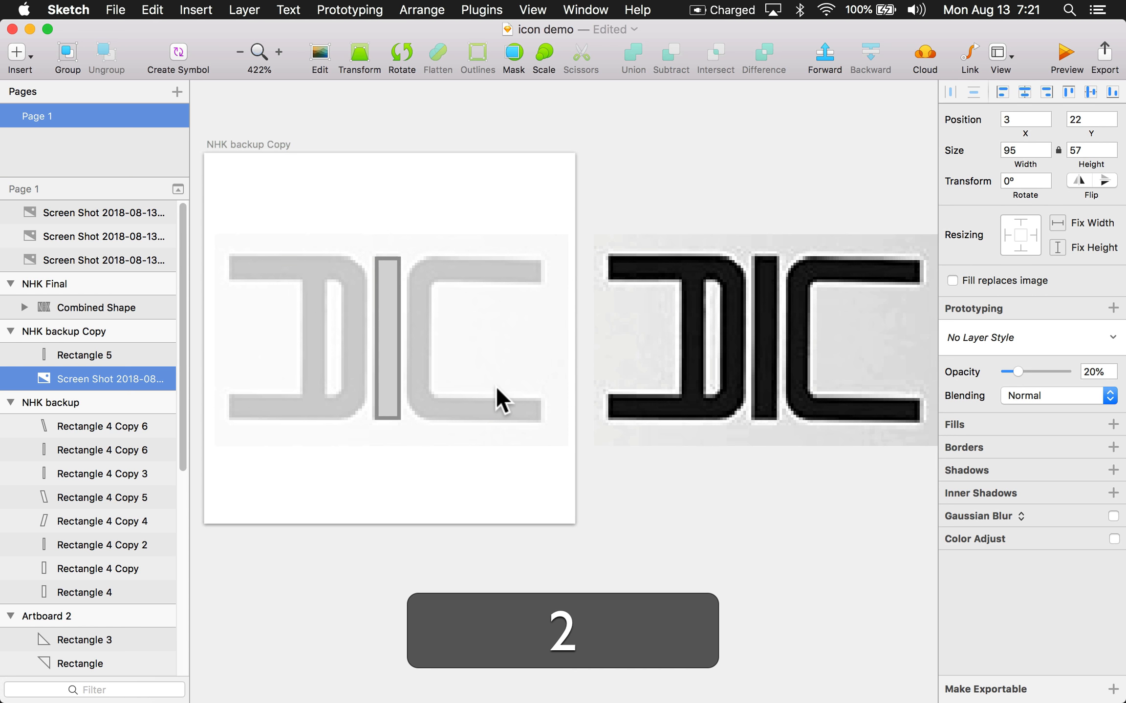
{"action": "left_click", "coordinate": [462, 494]}
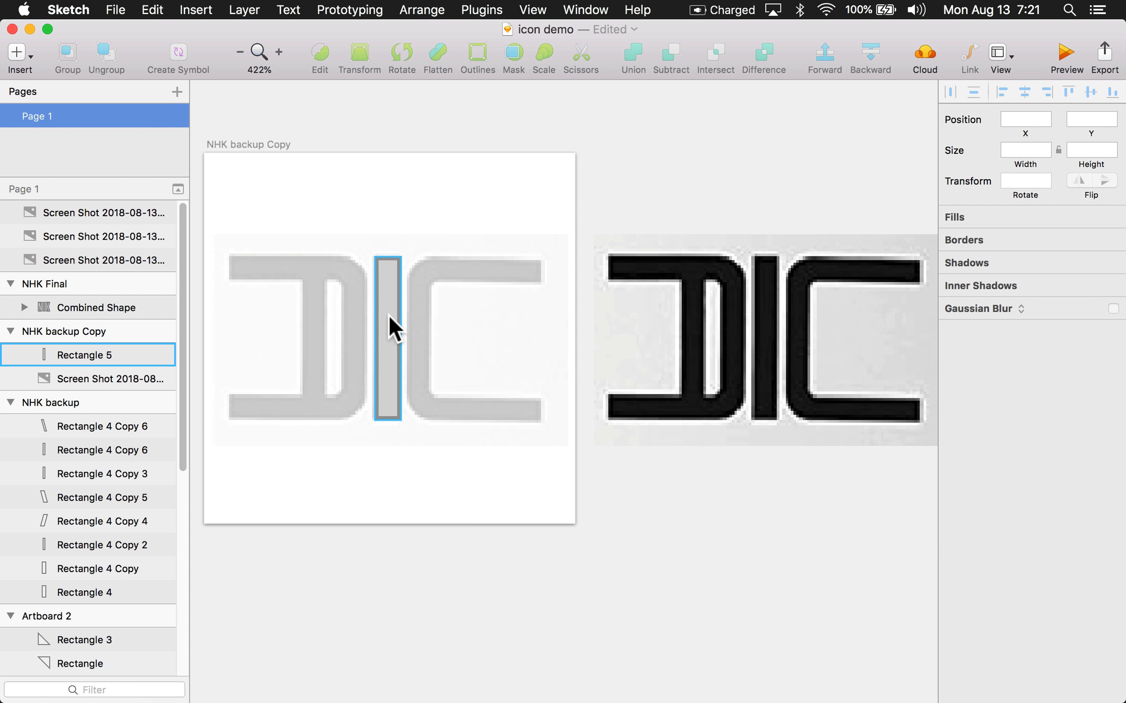
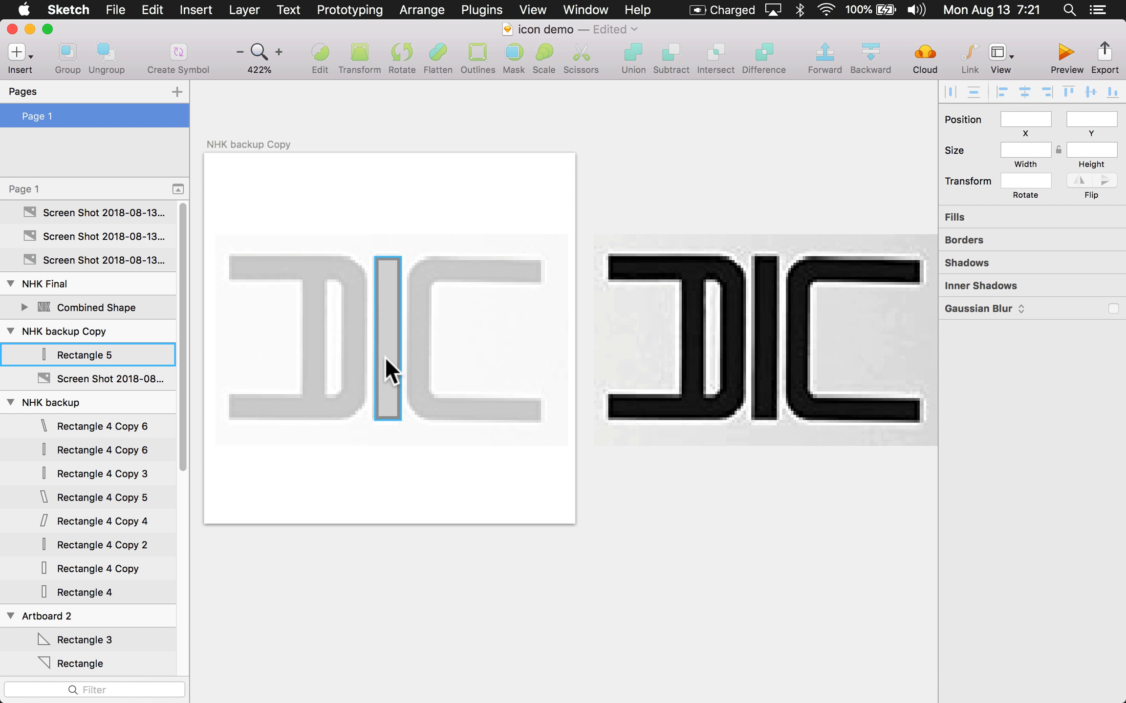
- Duplicate the I bar in place and shift the copy to X 55 as the stem of the C
{"action": "left_click", "coordinate": [385, 359]}
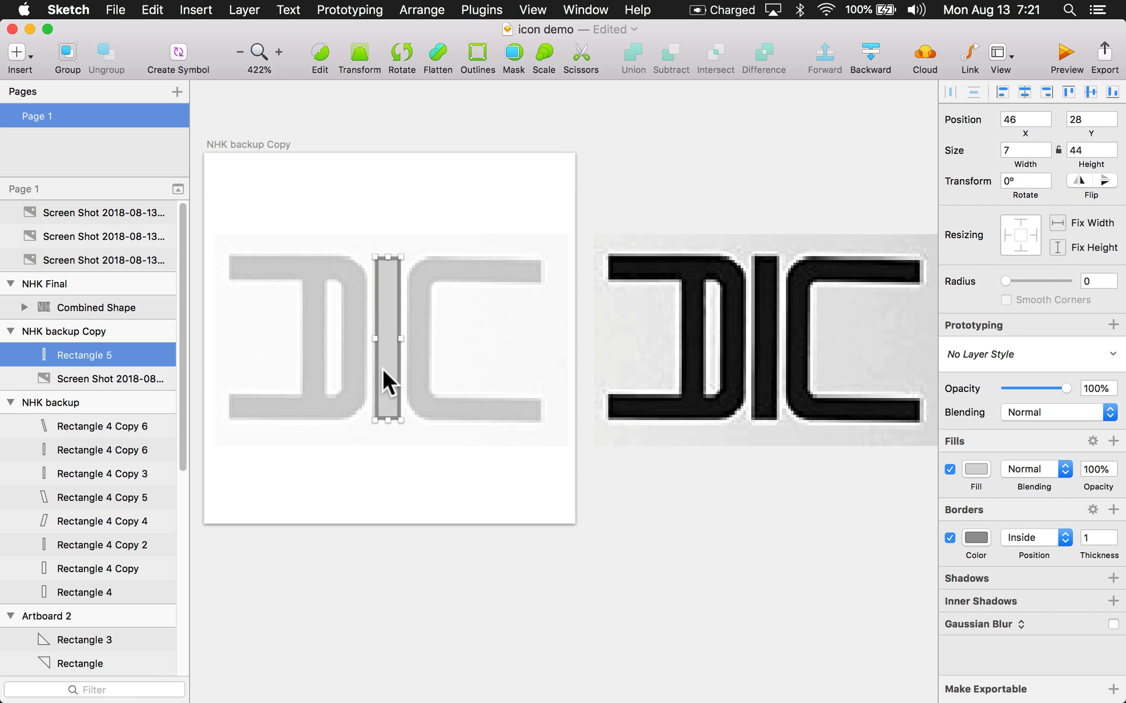
{"action": "key", "text": "super+c"}
{"action": "key", "text": "super+shift+v"}
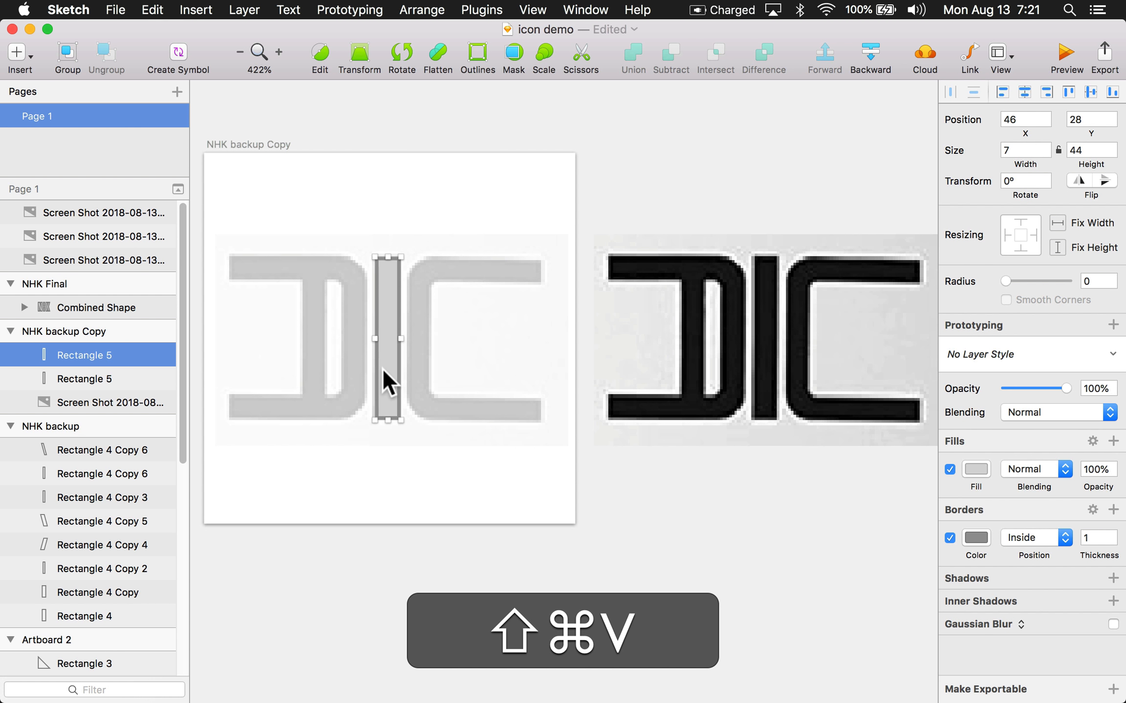
{"action": "key", "text": "super+shift+Right"}
{"action": "key", "text": "shift+Right"}
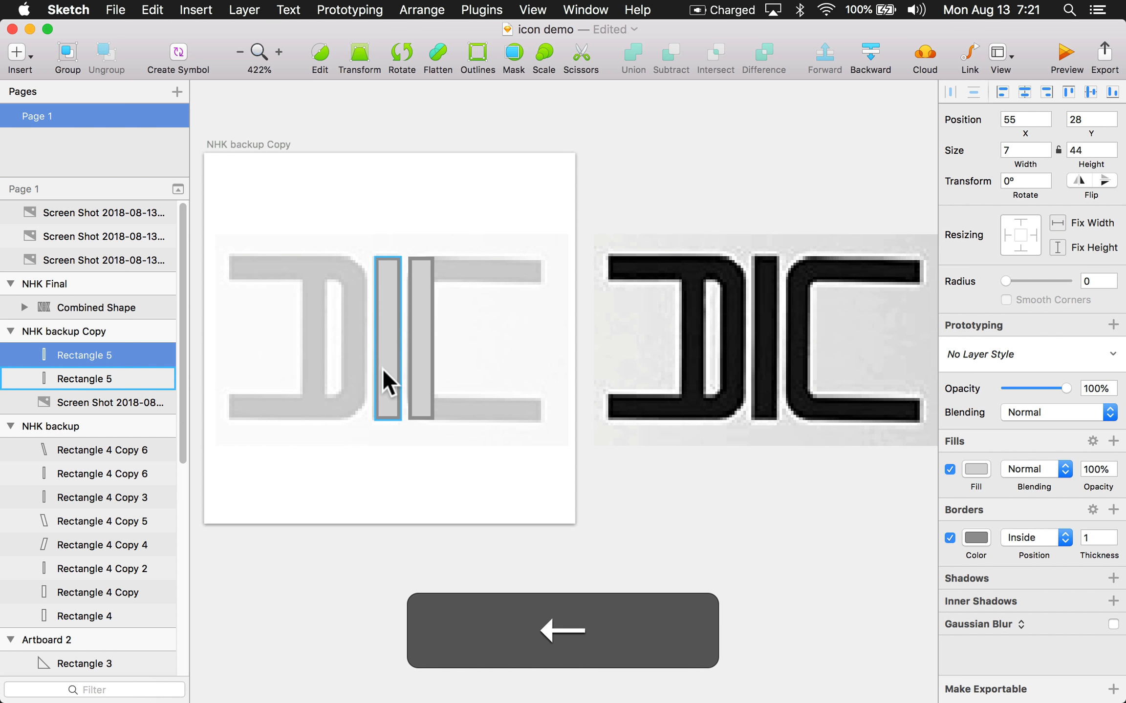
- Duplicate the I bar again and shift the copy to X 37 over the curved side of the D
{"action": "left_click", "coordinate": [381, 368]}
{"action": "key", "text": "super+shift+v"}
{"action": "key", "text": "shift+Left"}
{"action": "key", "text": "Right"}
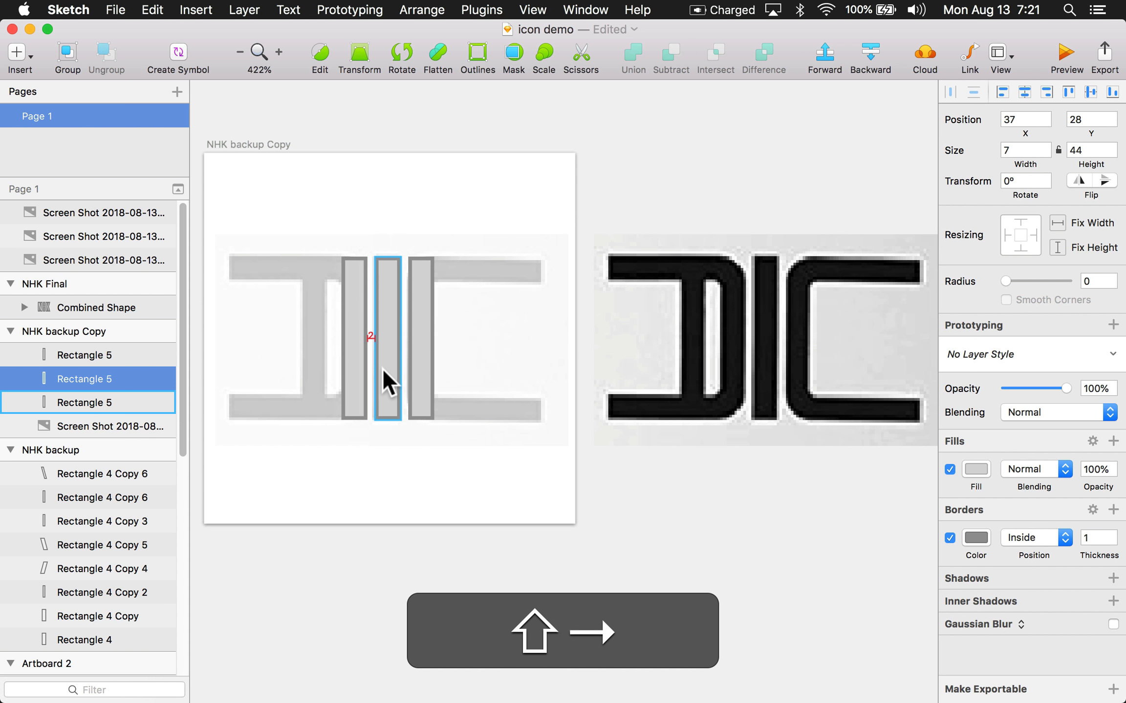
{"action": "key", "text": "Right"}
{"action": "key", "text": "Left"}
{"action": "left_click", "coordinate": [465, 345]}
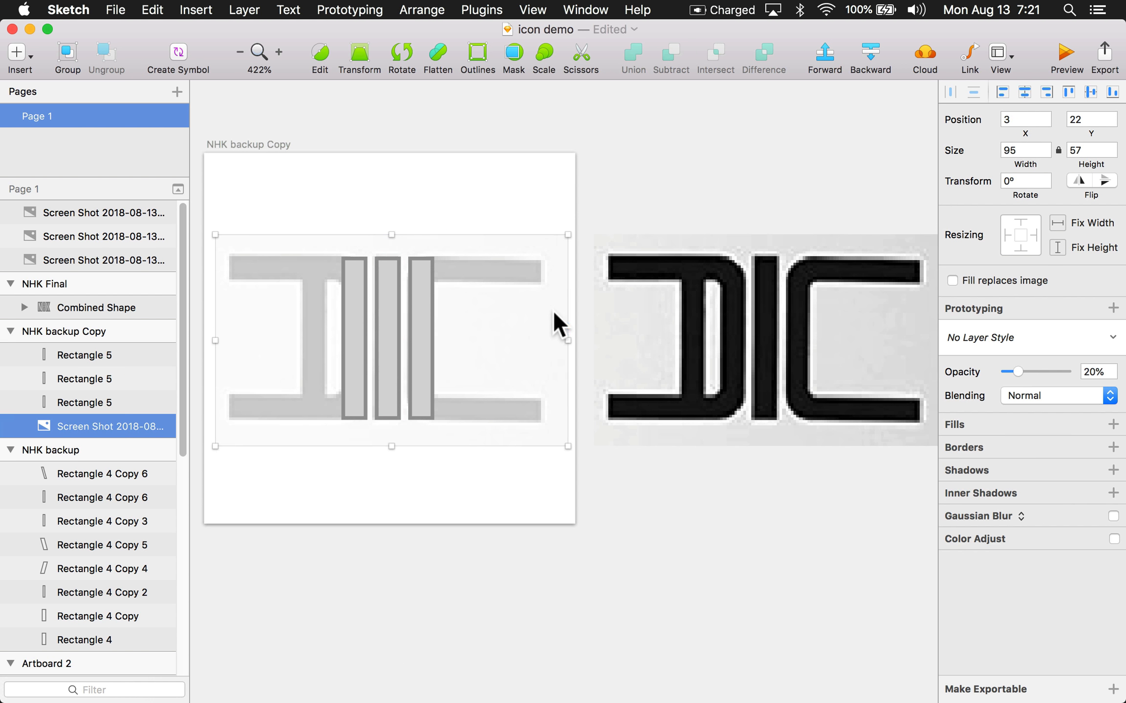
- Duplicate the C's stem and resize the copy to 36 × 7 as the upper arm of the C
{"action": "left_click", "coordinate": [415, 306]}
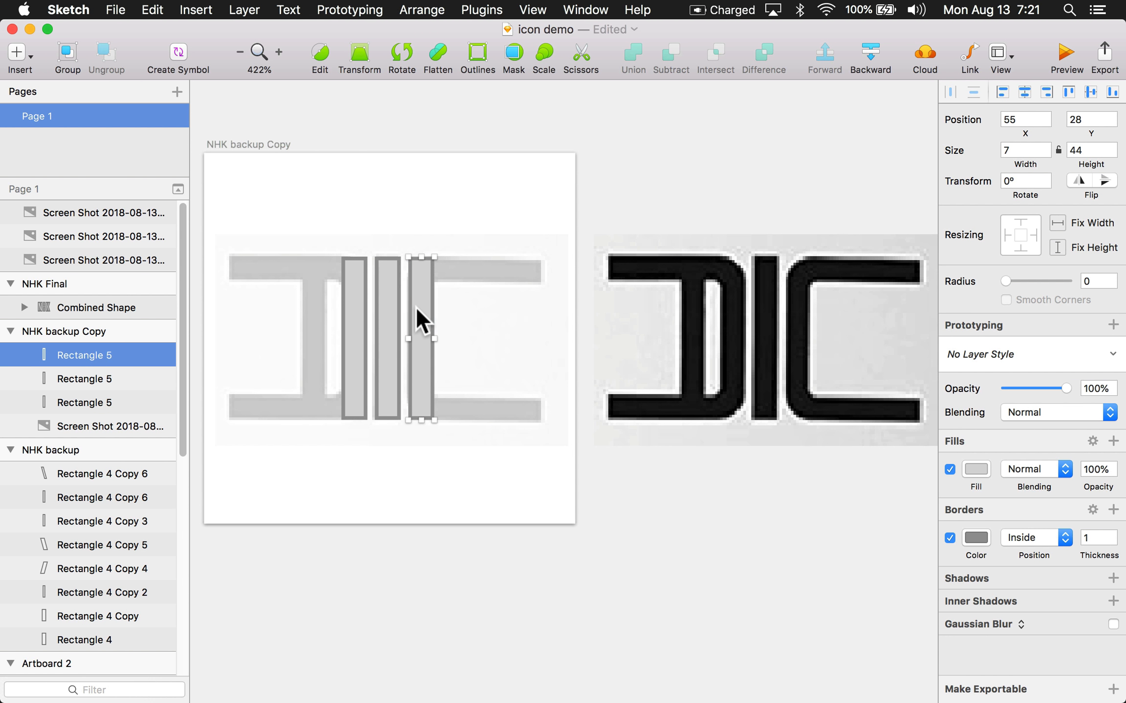
{"action": "key", "text": "super+v"}
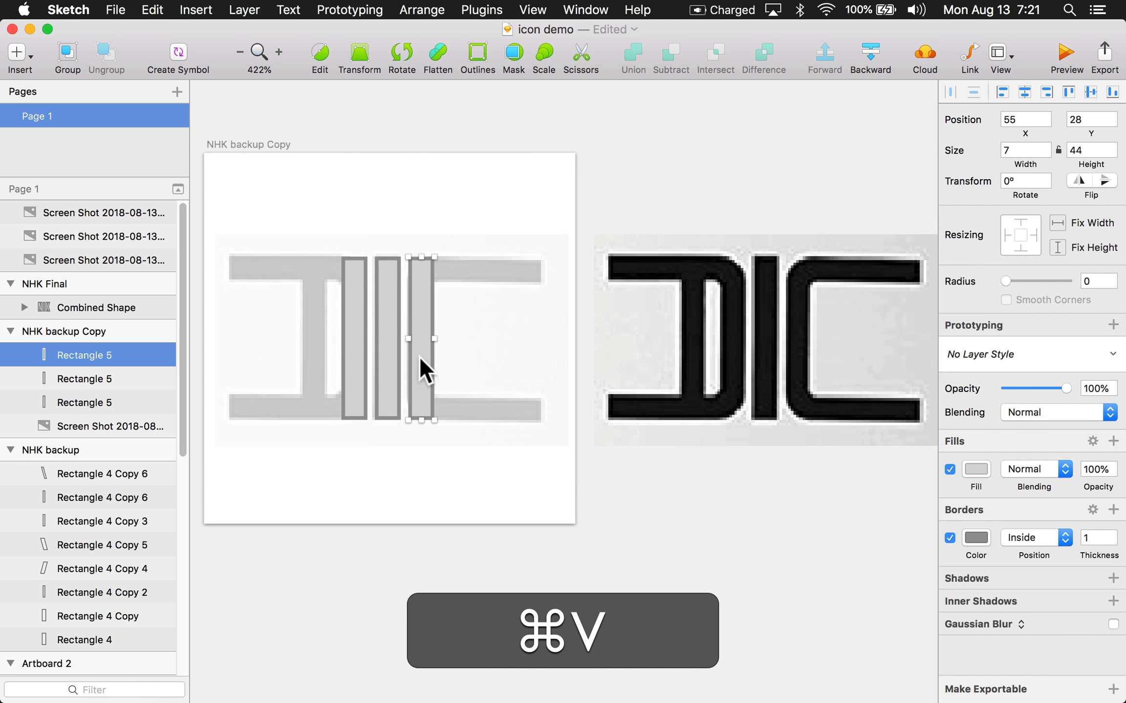
{"action": "left_click_drag", "start_coordinate": [434, 421], "coordinate": [557, 300]}
{"action": "left_click", "coordinate": [556, 300]}
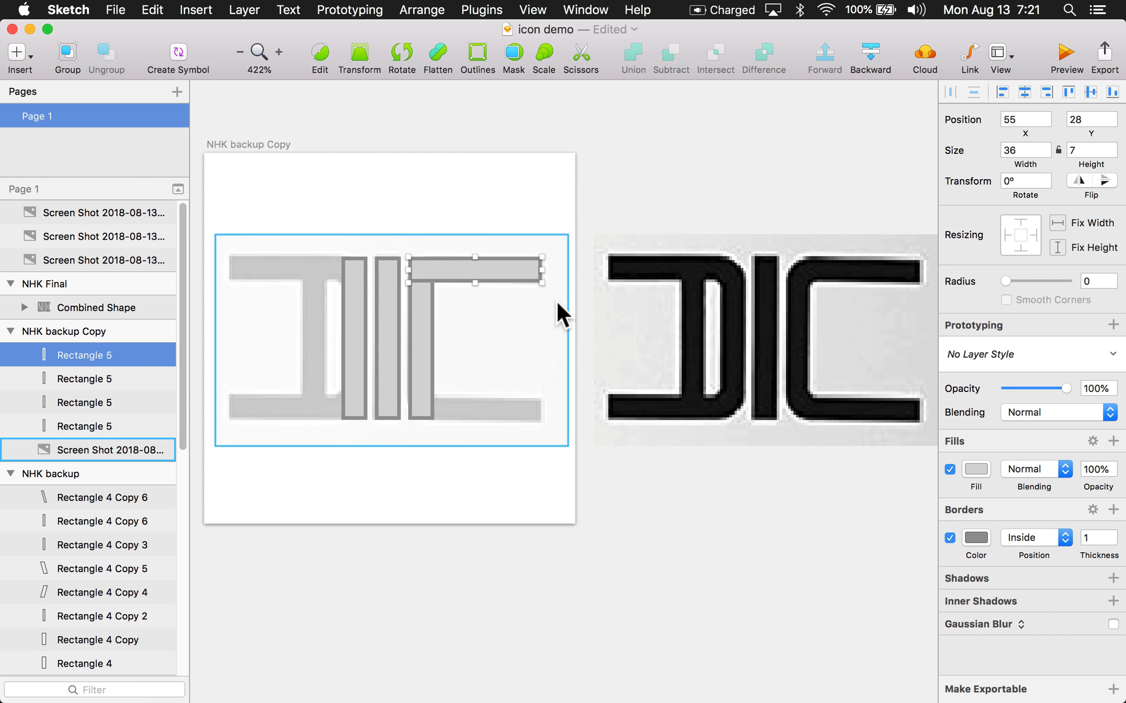
- Duplicate the C's upper arm straight down to the foot of the stem as the lower arm
{"action": "left_click", "coordinate": [420, 308]}
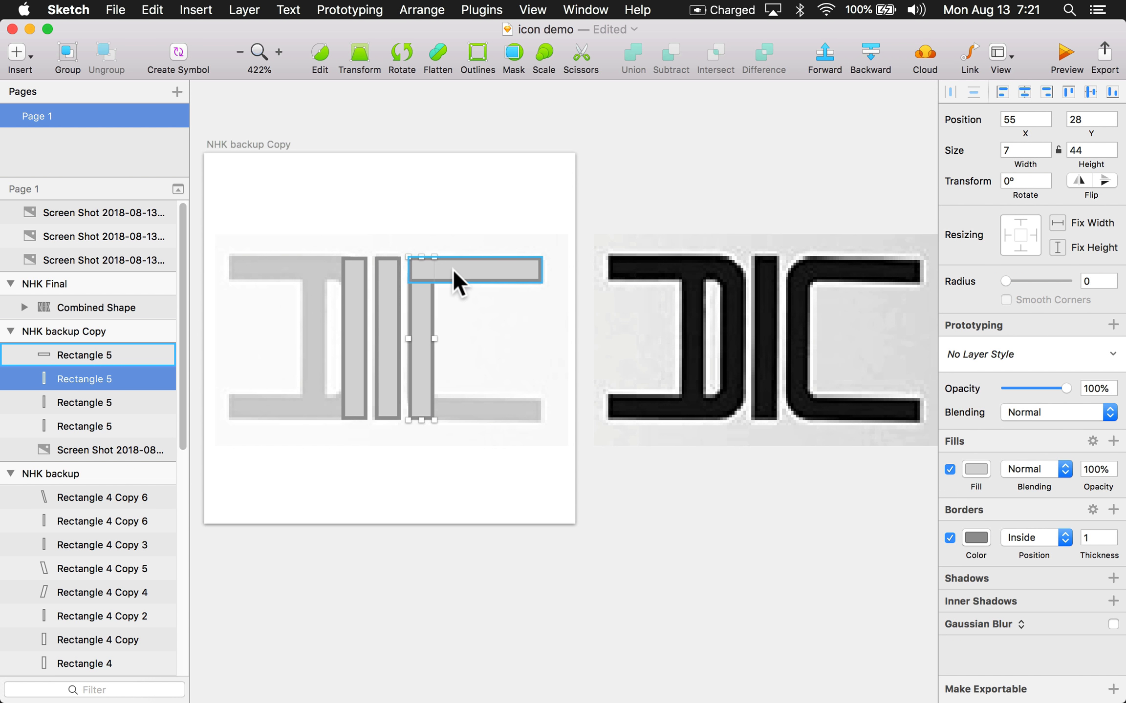
{"action": "left_click", "coordinate": [452, 263]}
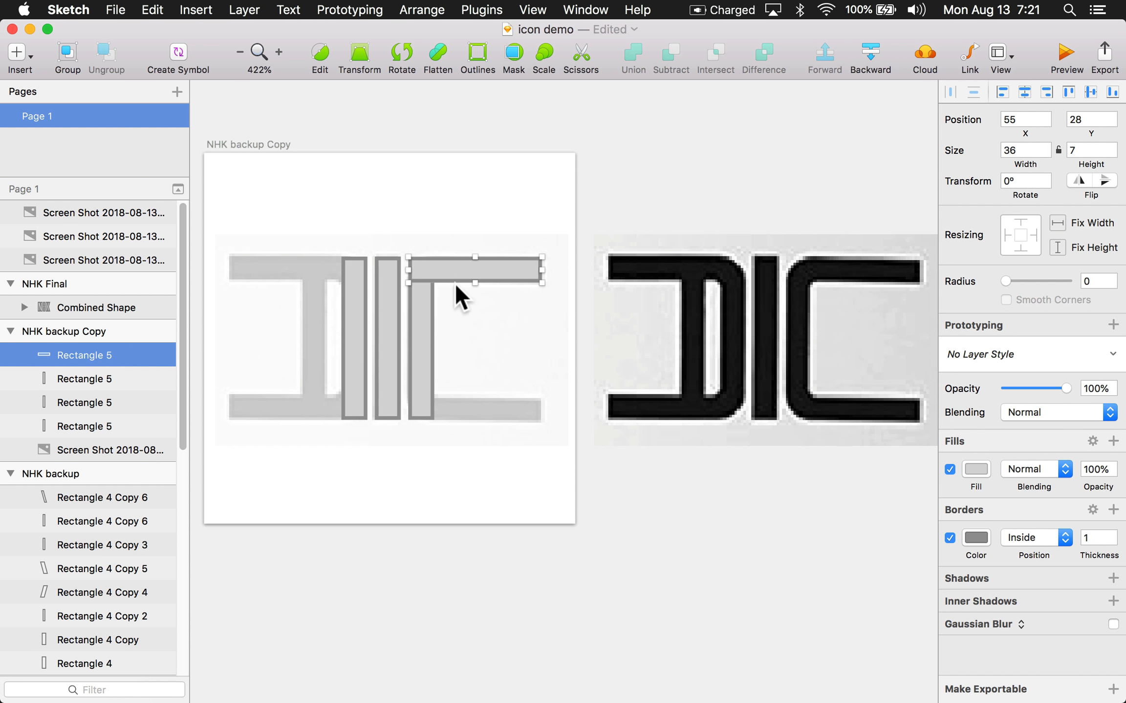
{"action": "left_click", "coordinate": [429, 296]}
{"action": "left_click", "coordinate": [467, 279]}
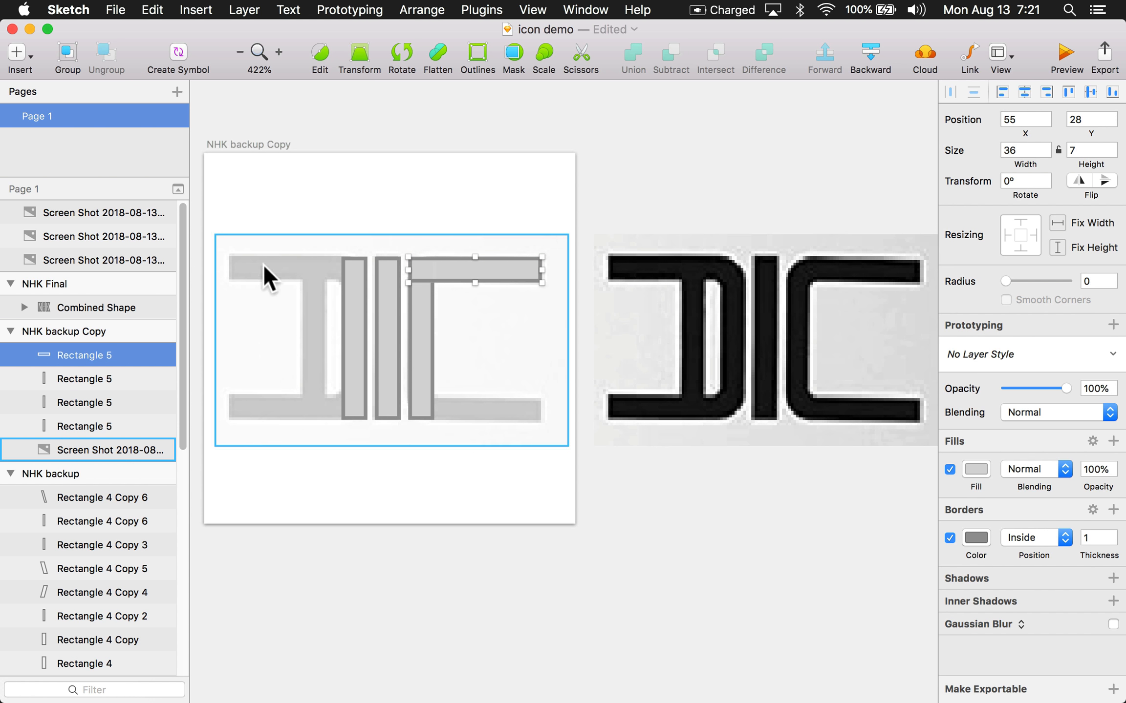
{"action": "left_click_drag", "start_coordinate": [486, 266], "coordinate": [487, 402]}
{"action": "left_click", "coordinate": [455, 458]}
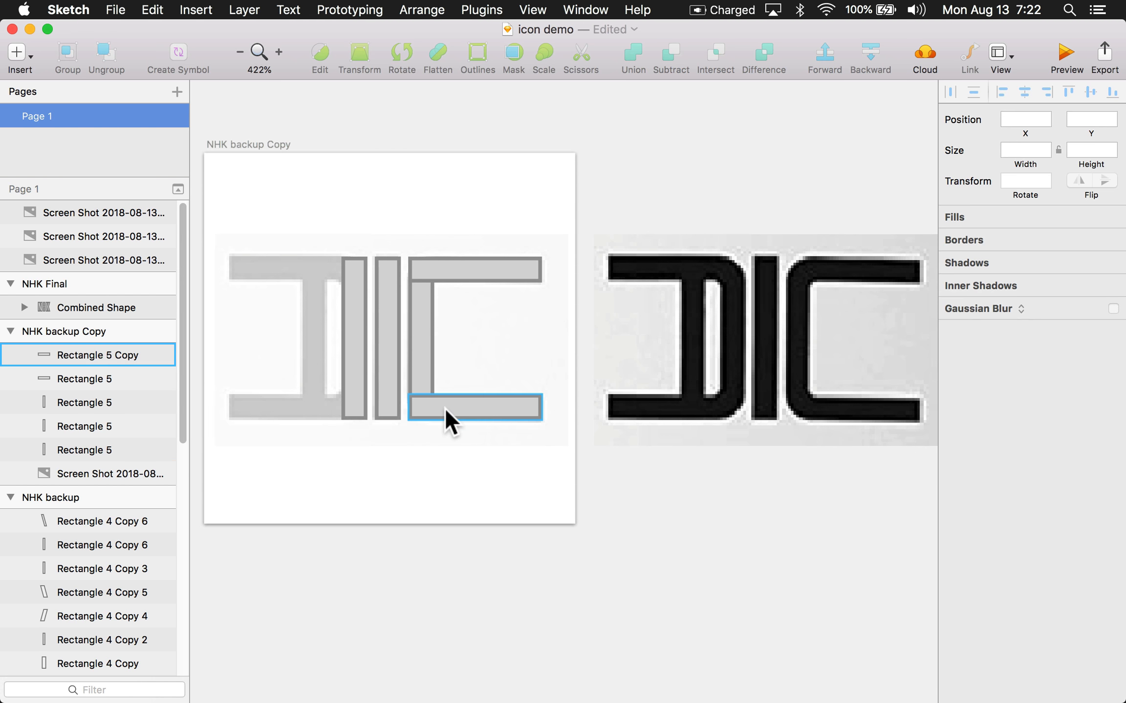
- Union the three rectangles of the C and flatten the result into a single path
{"action": "left_click", "coordinate": [445, 407], "text": "shift"}
{"action": "left_click", "coordinate": [426, 367], "text": "shift"}
{"action": "left_click", "coordinate": [452, 271], "text": "shift"}
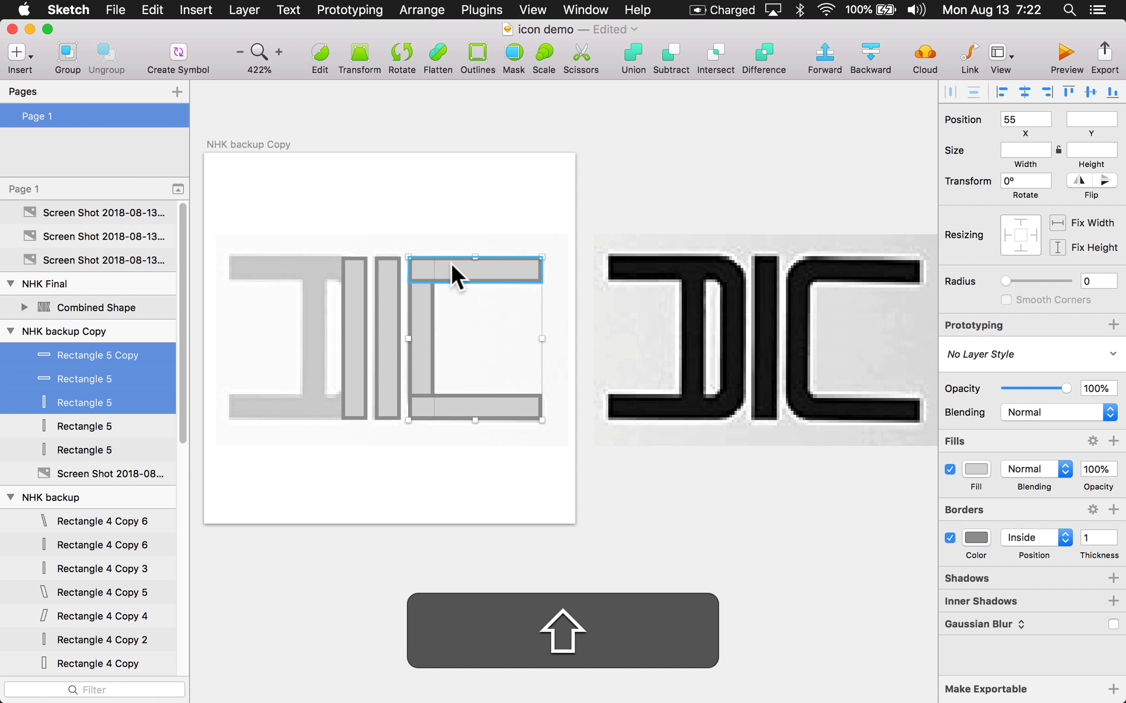
{"action": "left_click", "coordinate": [629, 55]}
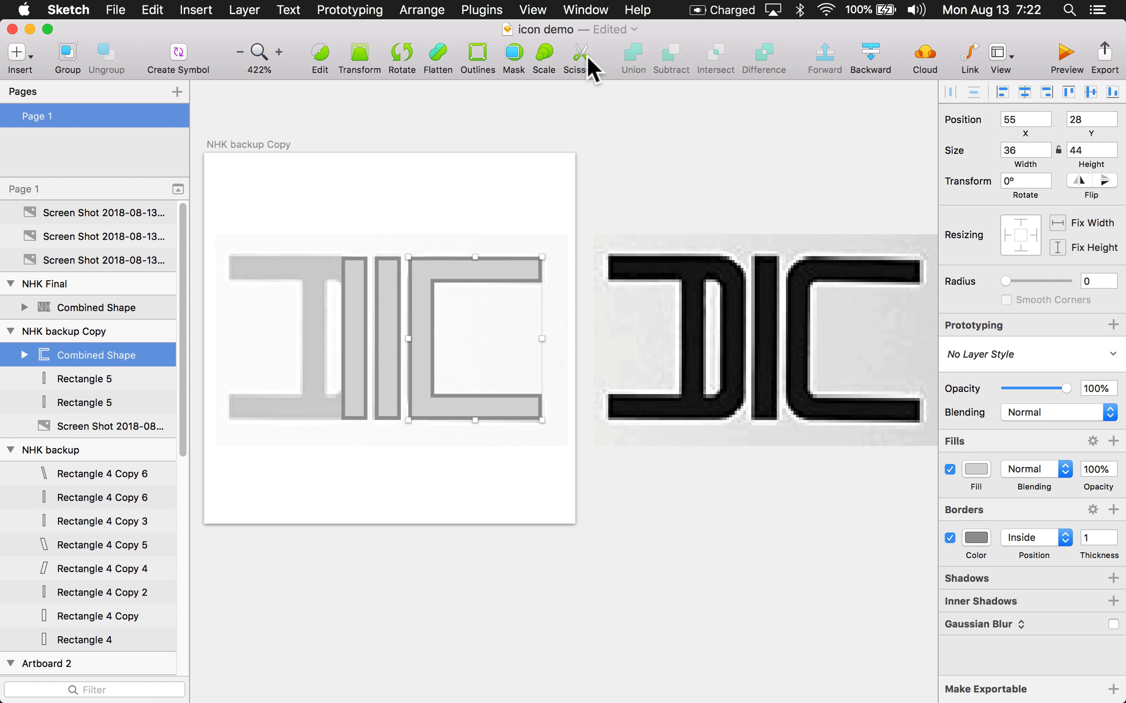
{"action": "left_click", "coordinate": [428, 56]}
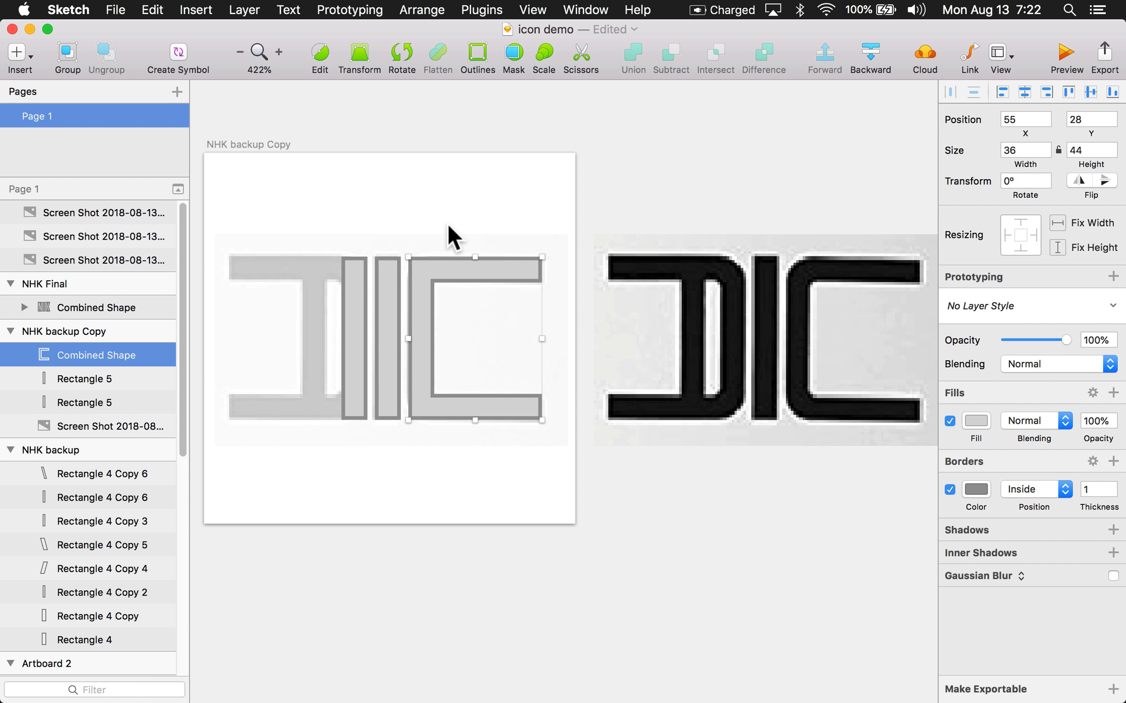
- Round the two inner corner points of the C by 2 and its two outer corner points by 7
{"action": "double_click", "coordinate": [447, 269]}
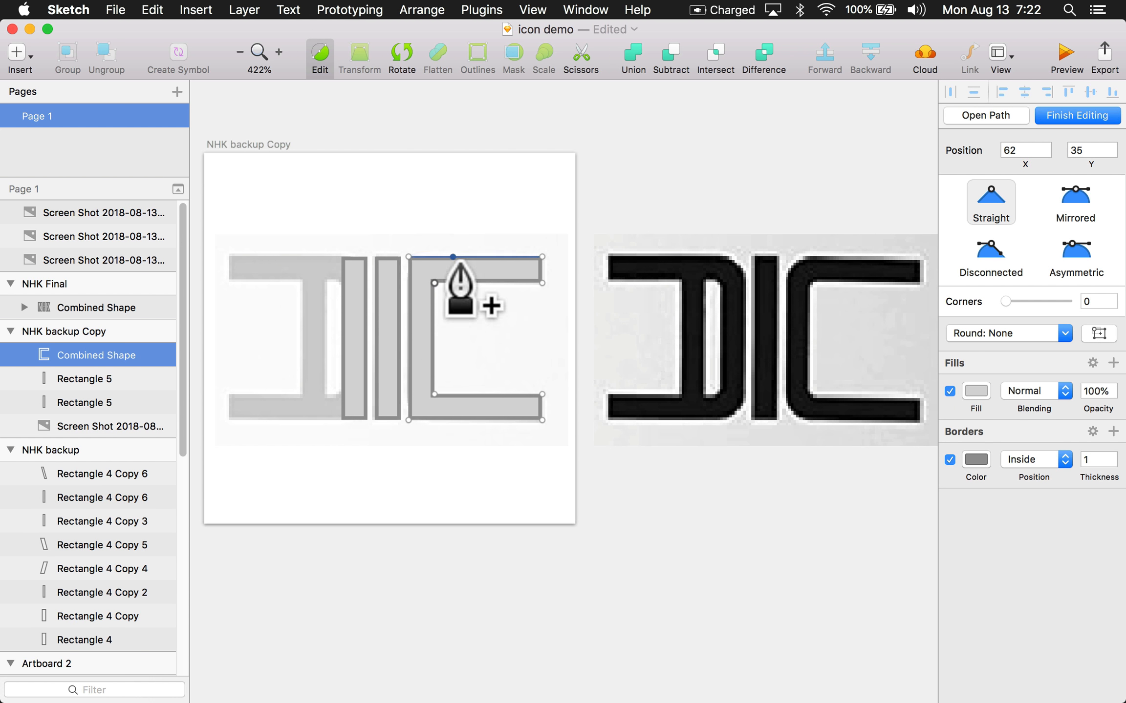
{"action": "left_click_drag", "start_coordinate": [461, 286], "coordinate": [420, 381]}
{"action": "key", "text": "super+z"}
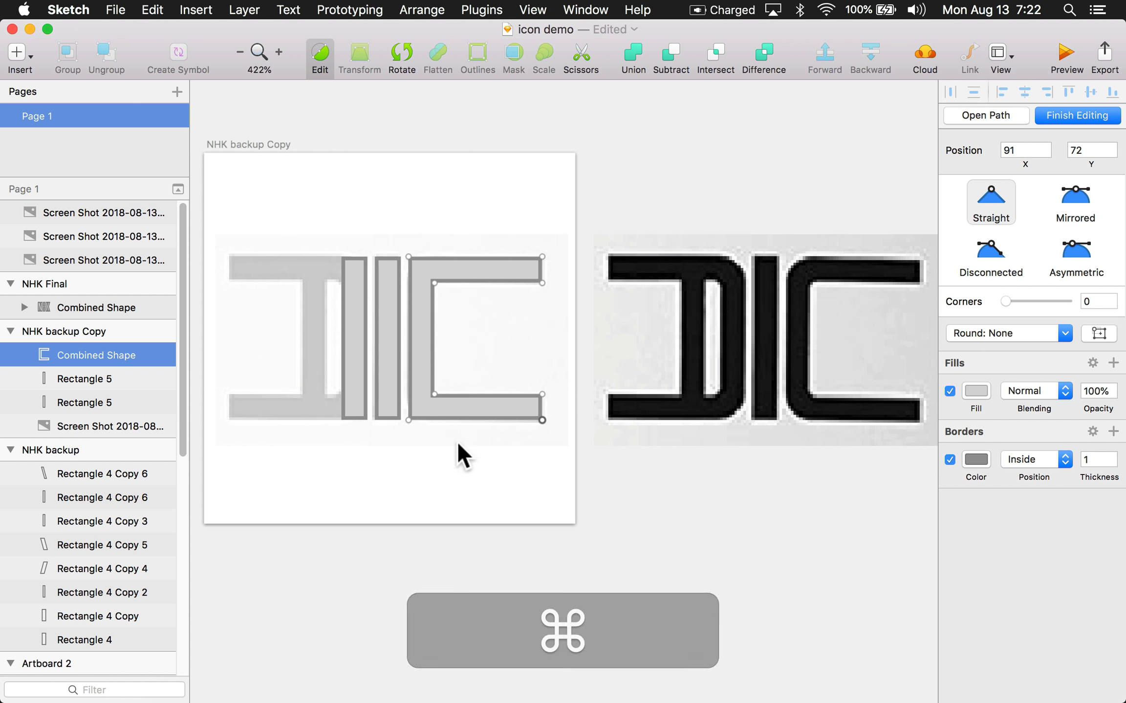
{"action": "left_click_drag", "start_coordinate": [456, 440], "coordinate": [426, 265]}
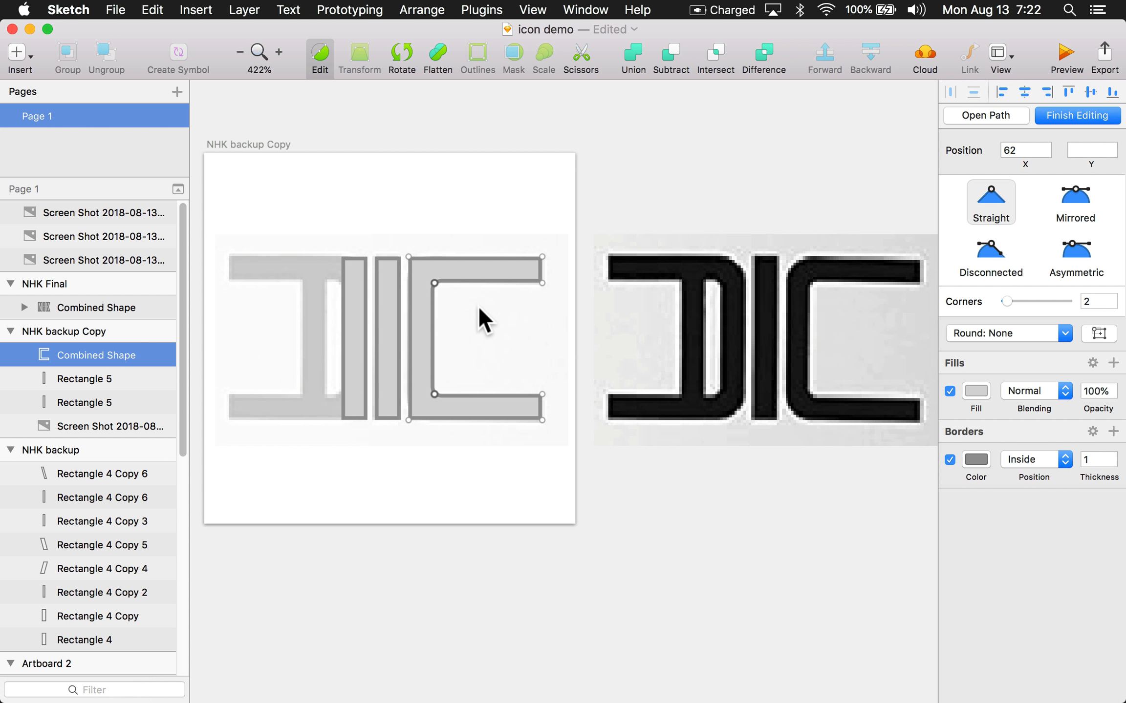
{"action": "left_click_drag", "start_coordinate": [422, 231], "coordinate": [395, 455]}
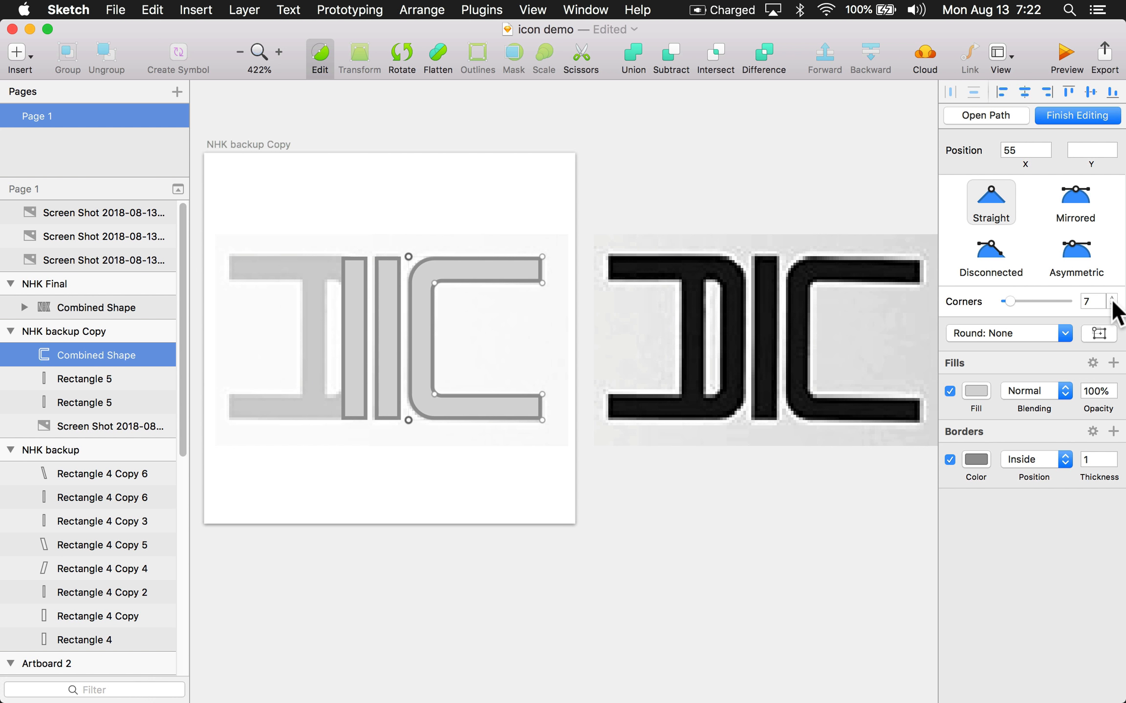
{"action": "left_click", "coordinate": [1112, 305]}
{"action": "left_click", "coordinate": [451, 514]}
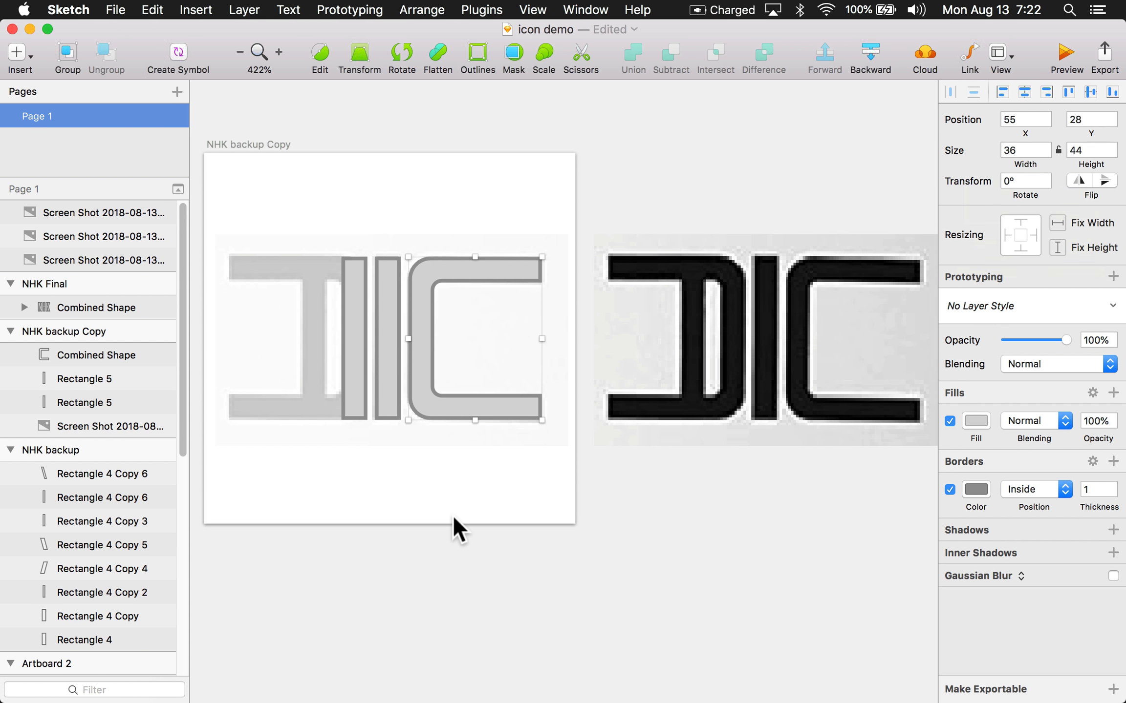
- Delete the plain bar lying over the curved side of the D
{"action": "left_click", "coordinate": [452, 514]}
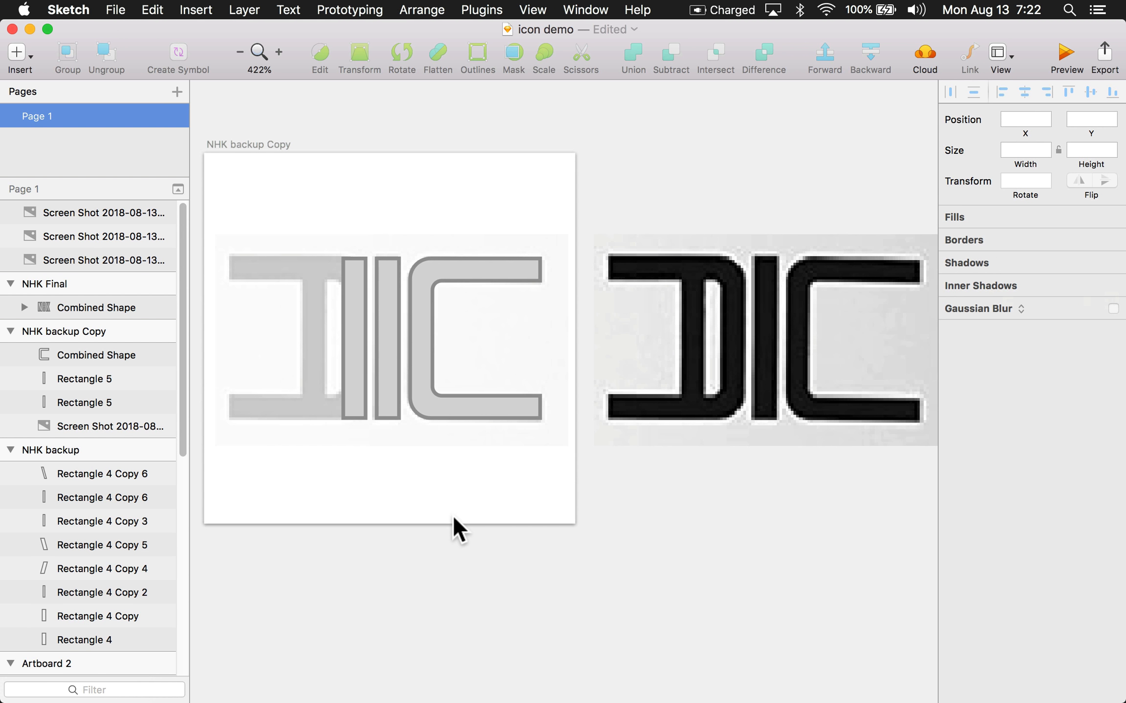
{"action": "left_click", "coordinate": [355, 402]}
{"action": "key", "text": "BackSpace"}
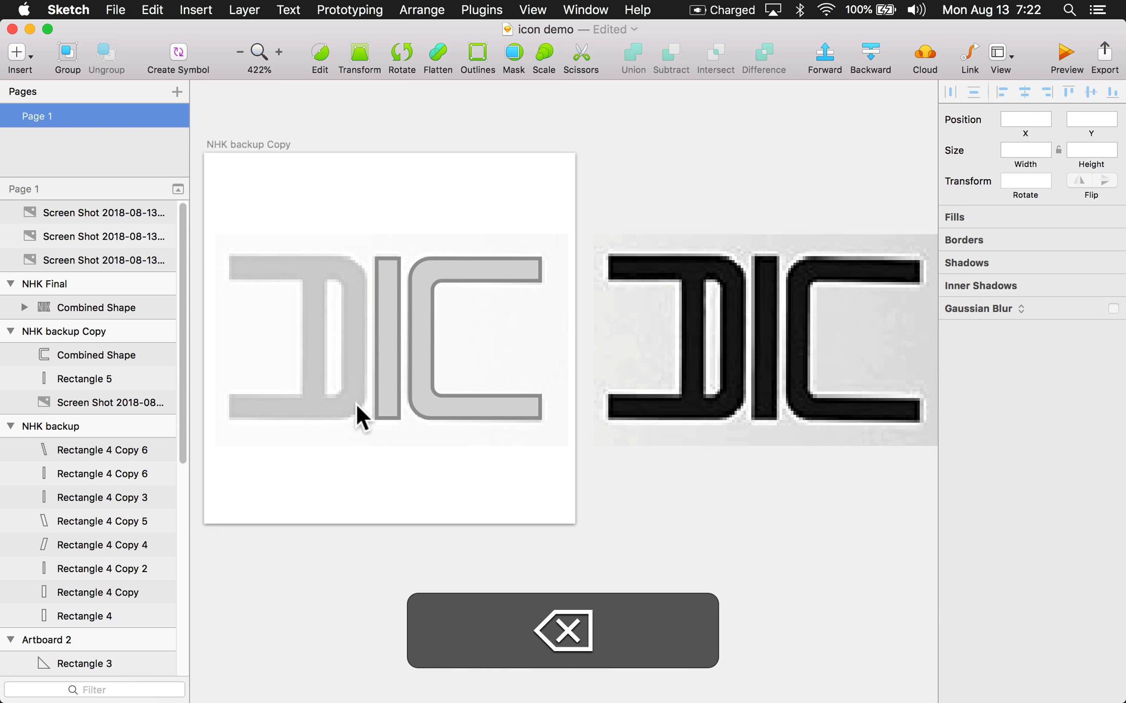
- Duplicate the C over the D, flip the copy horizontally and align it at X 8
{"action": "left_click", "coordinate": [462, 391]}
{"action": "left_click", "coordinate": [461, 399]}
{"action": "key", "text": "super+v"}
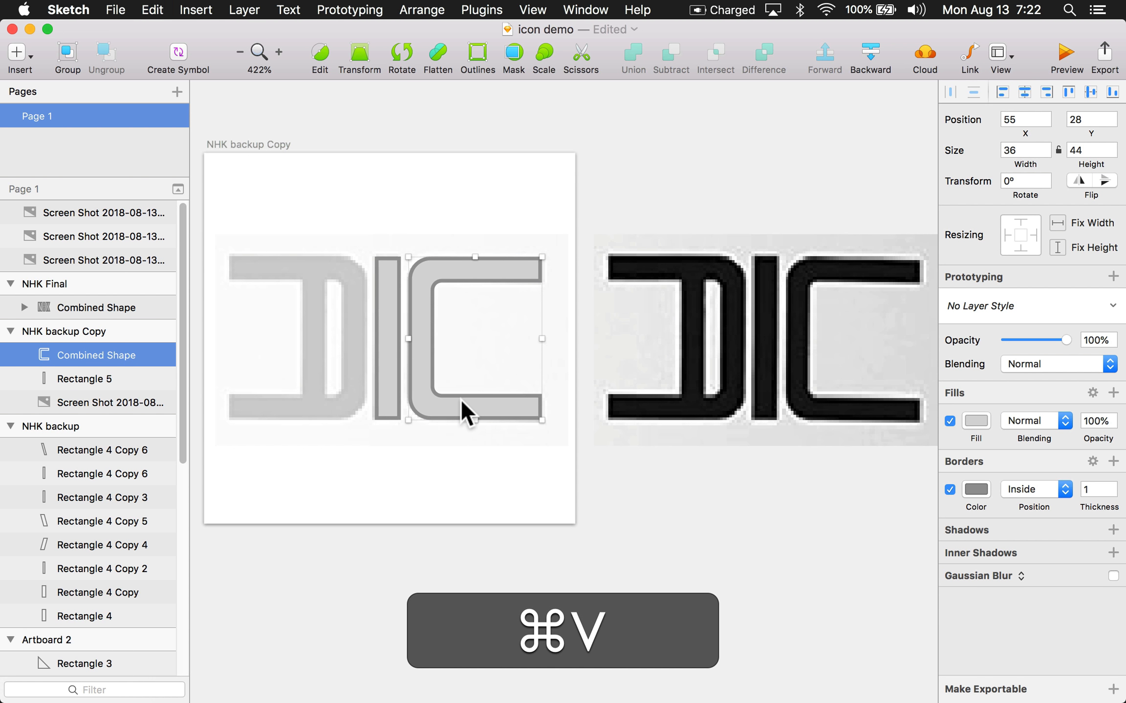
{"action": "left_click_drag", "start_coordinate": [489, 410], "coordinate": [294, 418]}
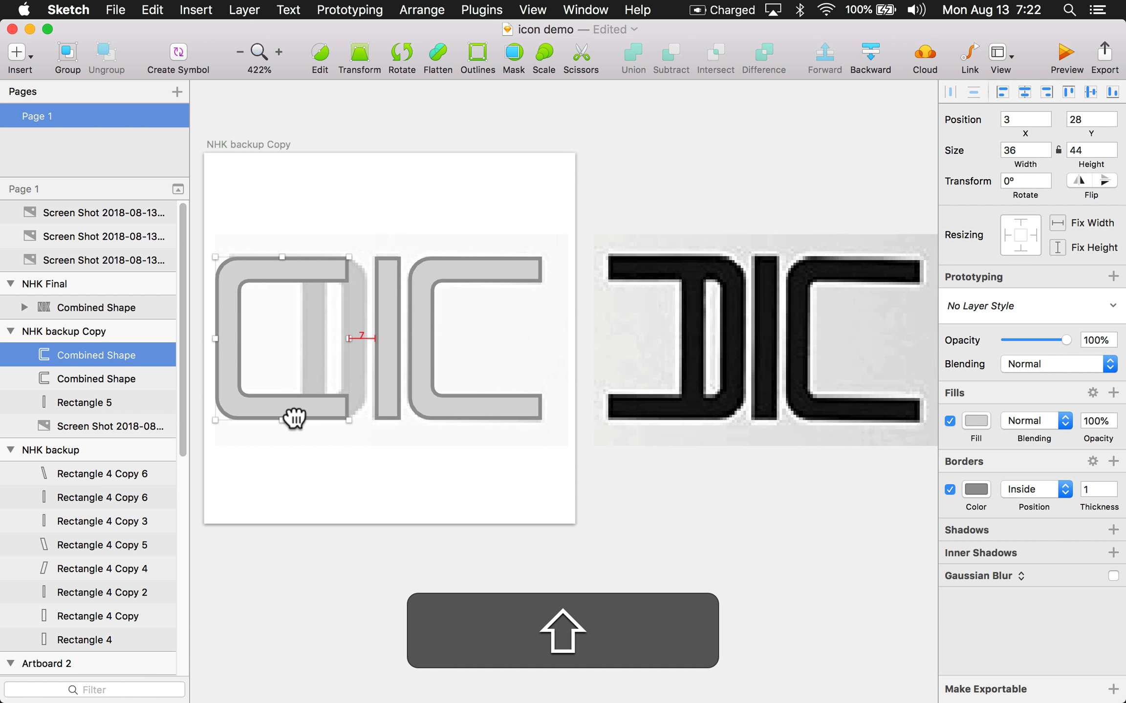
{"action": "left_click", "coordinate": [1078, 180]}
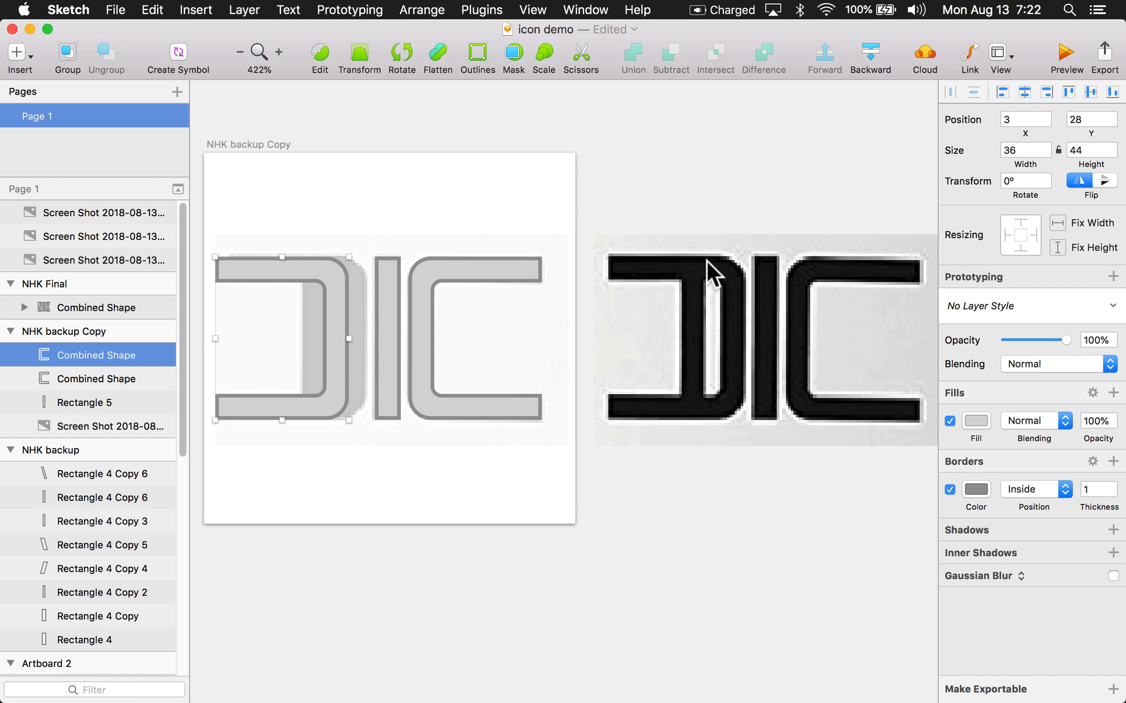
{"action": "key", "text": "Right"}
{"action": "key", "text": "Right"}
{"action": "key", "text": "Right"}
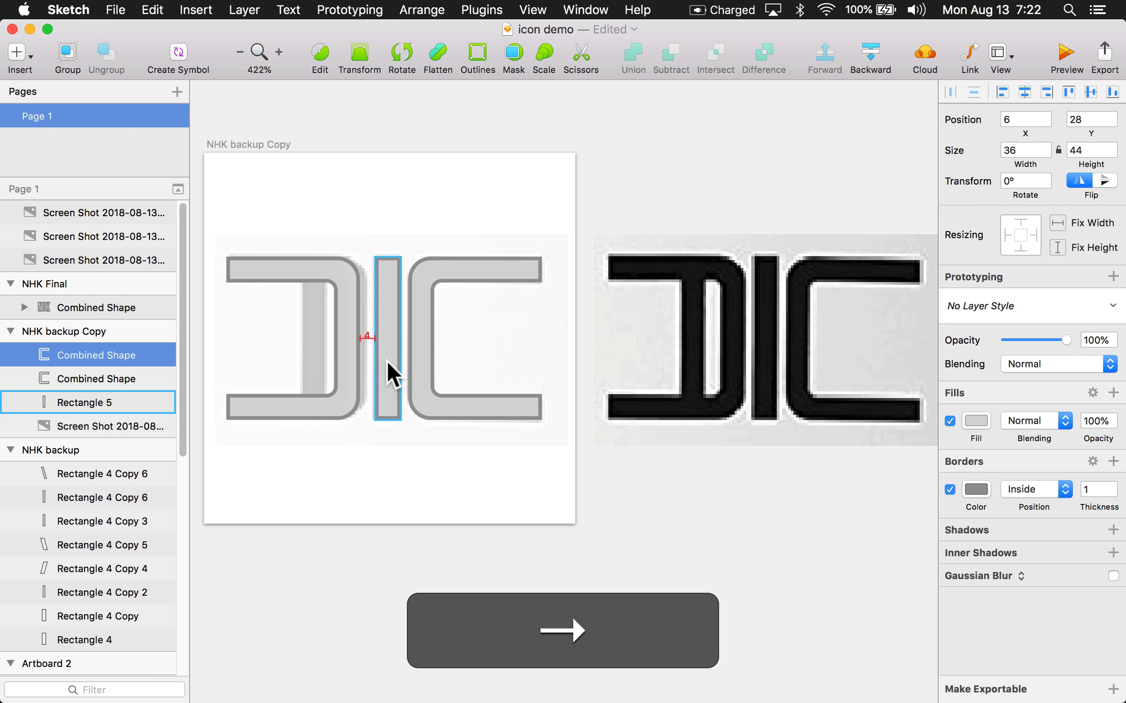
{"action": "key", "text": "Right"}
{"action": "key", "text": "Right"}
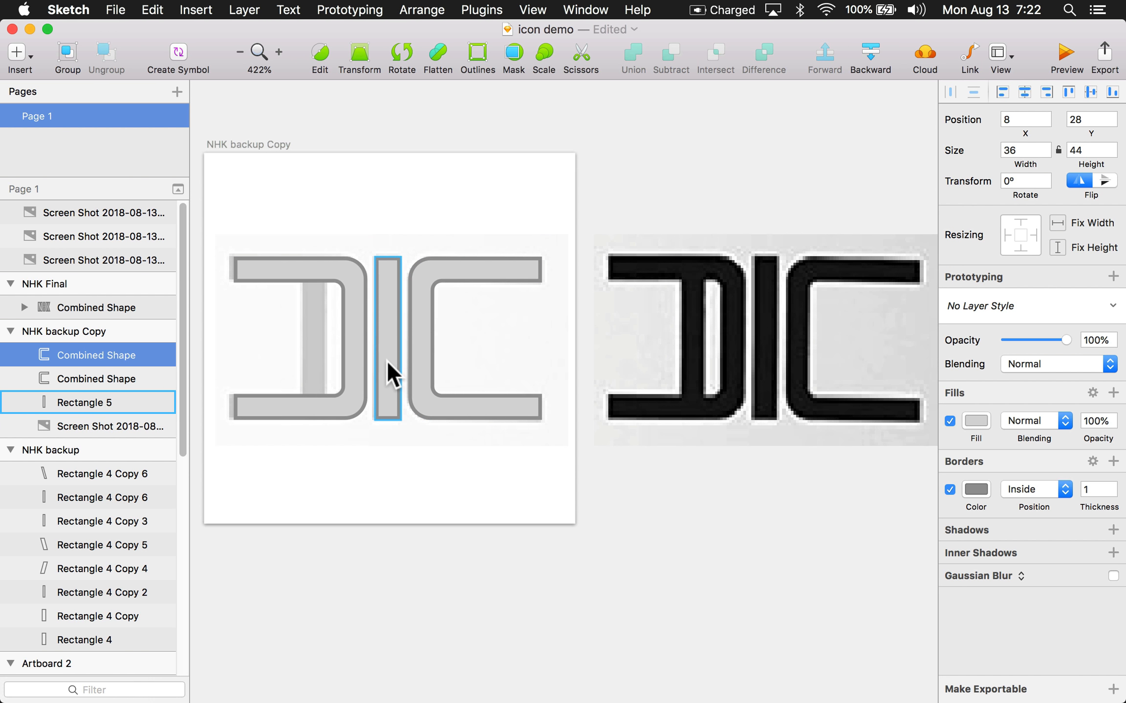
- Duplicate the I bar to X 26 as the D's inner stem, and delete the faded tracing screenshot from the artboard
{"action": "left_click", "coordinate": [385, 325]}
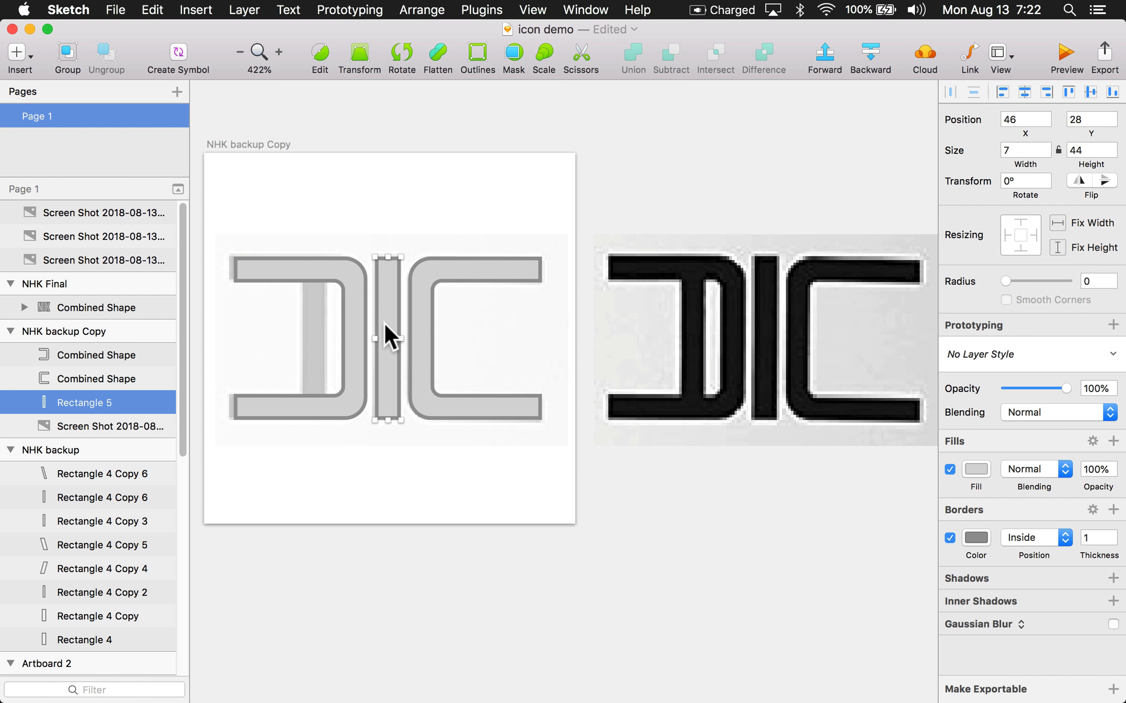
{"action": "left_click_drag", "start_coordinate": [384, 325], "coordinate": [314, 334]}
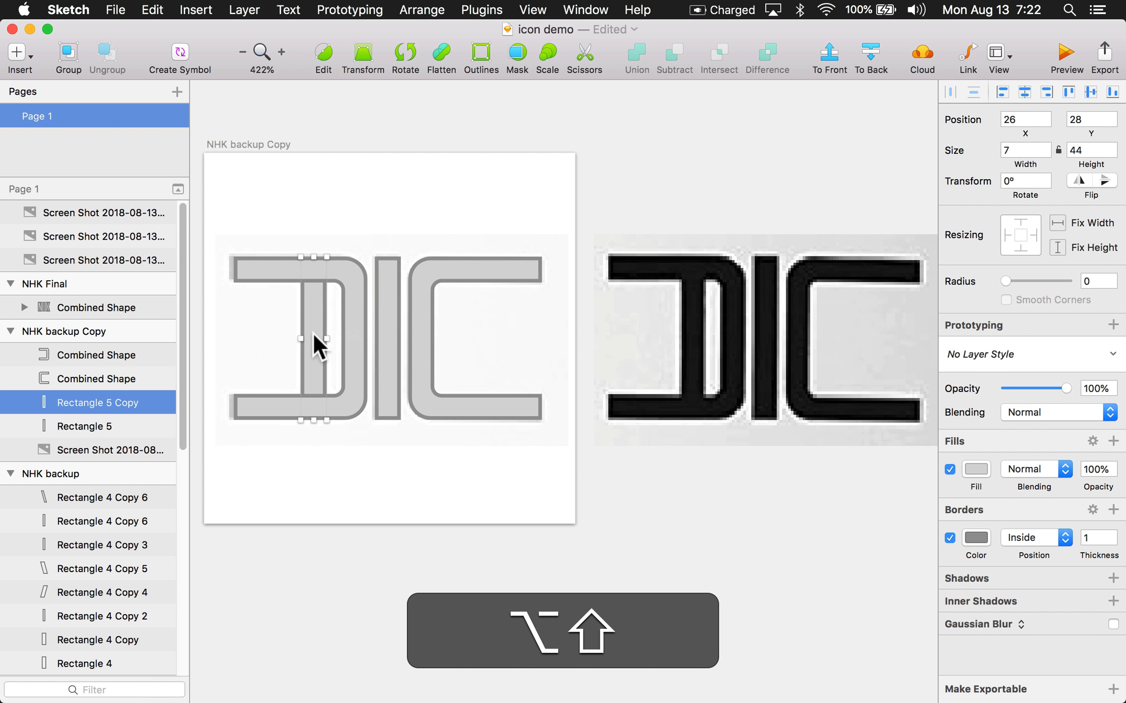
{"action": "scroll", "coordinate": [285, 308], "scroll_direction": "up", "scroll_amount": 3}
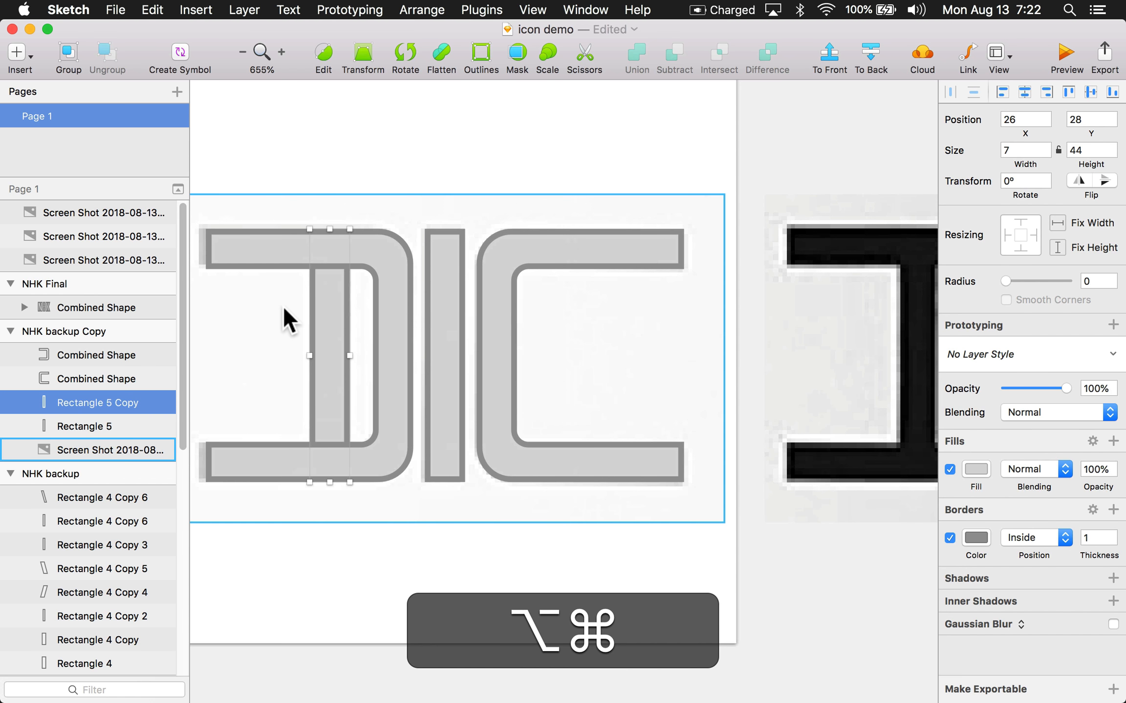
{"action": "left_click", "coordinate": [272, 223]}
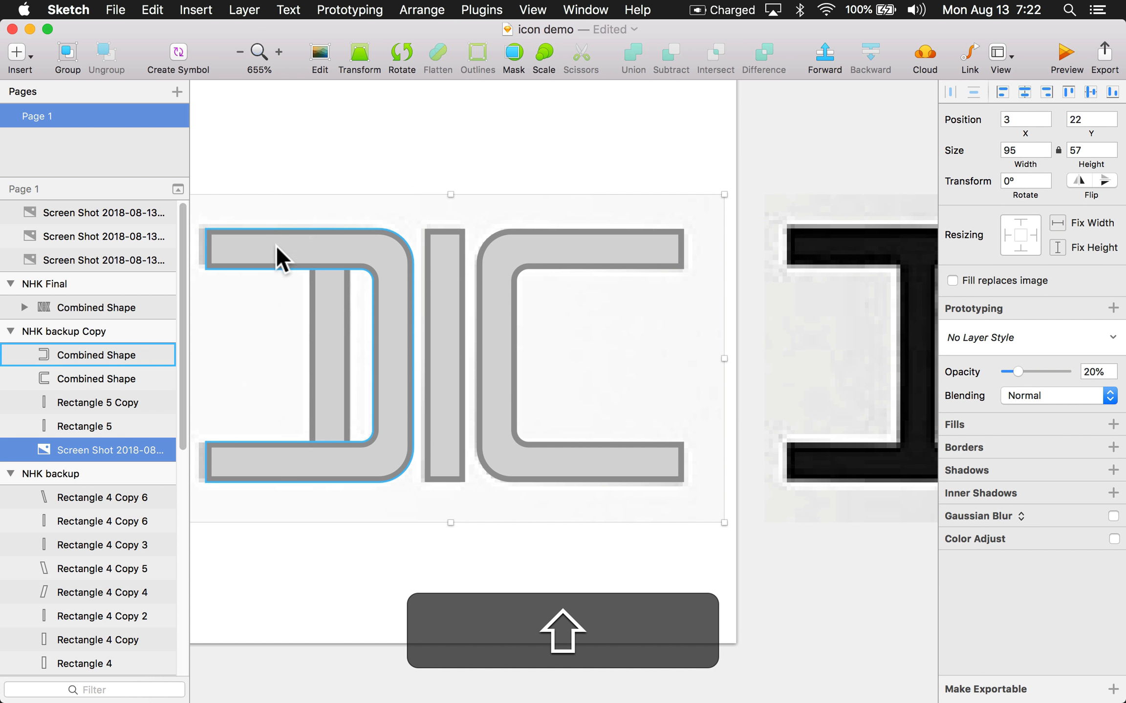
{"action": "key", "text": "BackSpace"}
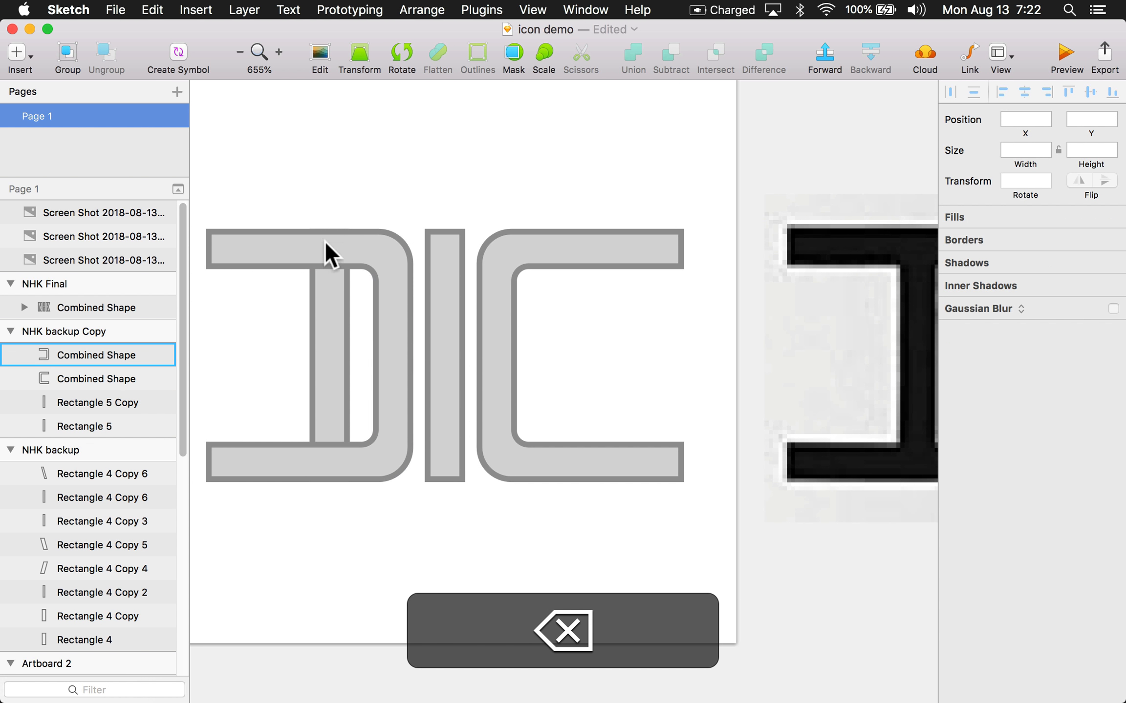
- Union the mirrored C shape with the D's inner stem and flatten the result
{"action": "left_click", "coordinate": [278, 244]}
{"action": "left_click", "coordinate": [313, 301], "text": "shift"}
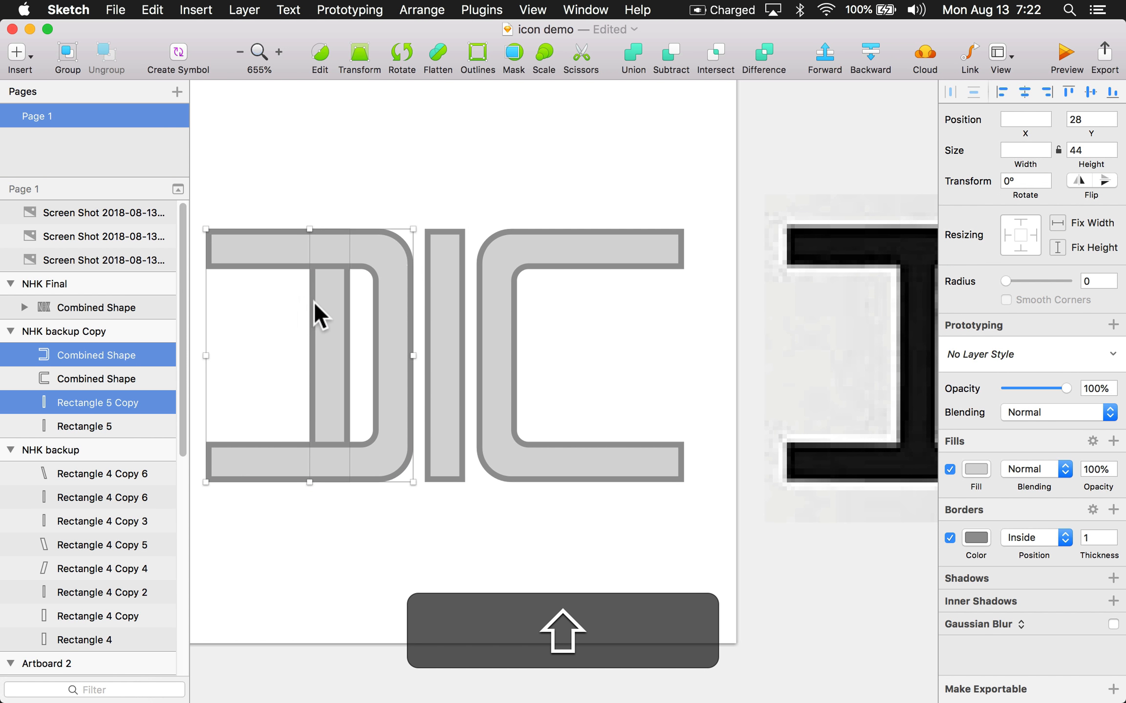
{"action": "left_click", "coordinate": [631, 46]}
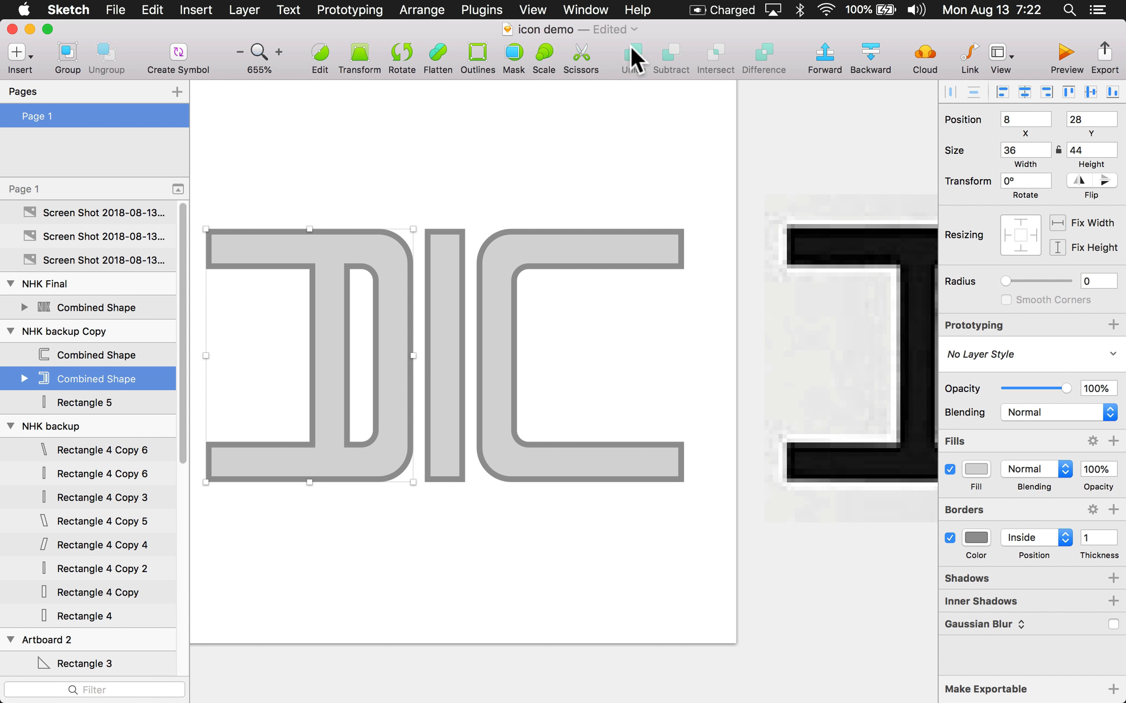
{"action": "left_click", "coordinate": [446, 48]}
{"action": "double_click", "coordinate": [285, 248]}
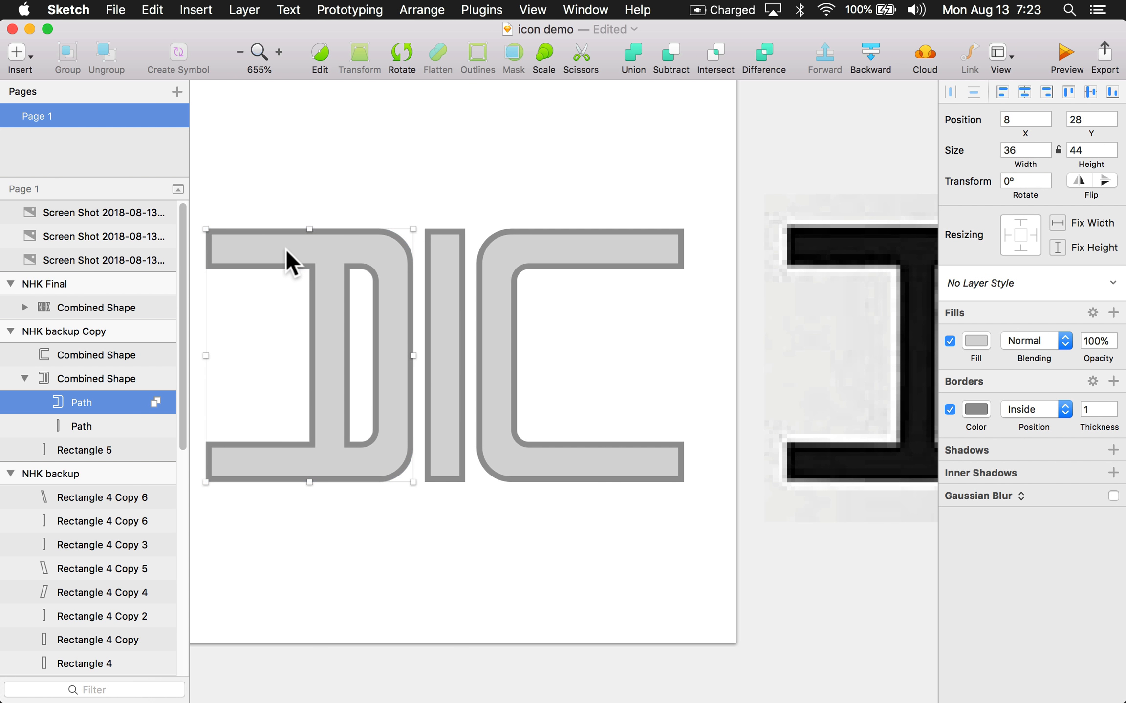
- Undo the union of the mirrored C shape with the D's inner stem so they are separate shapes again
{"action": "double_click", "coordinate": [285, 248]}
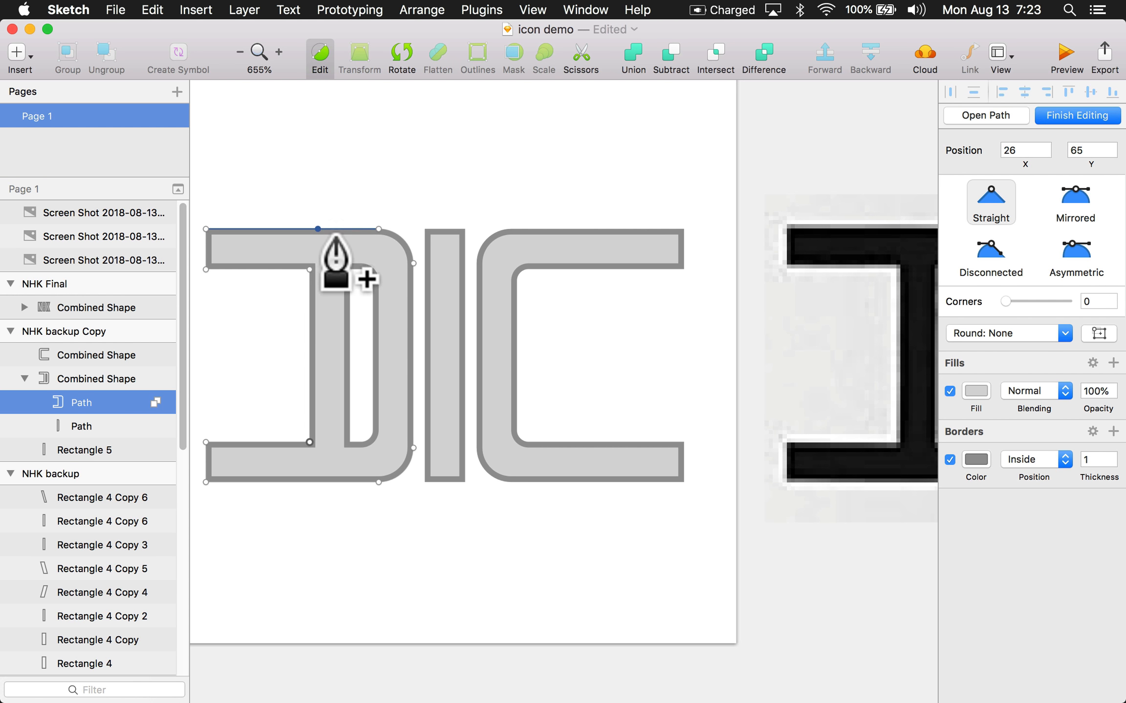
{"action": "key", "text": "Escape"}
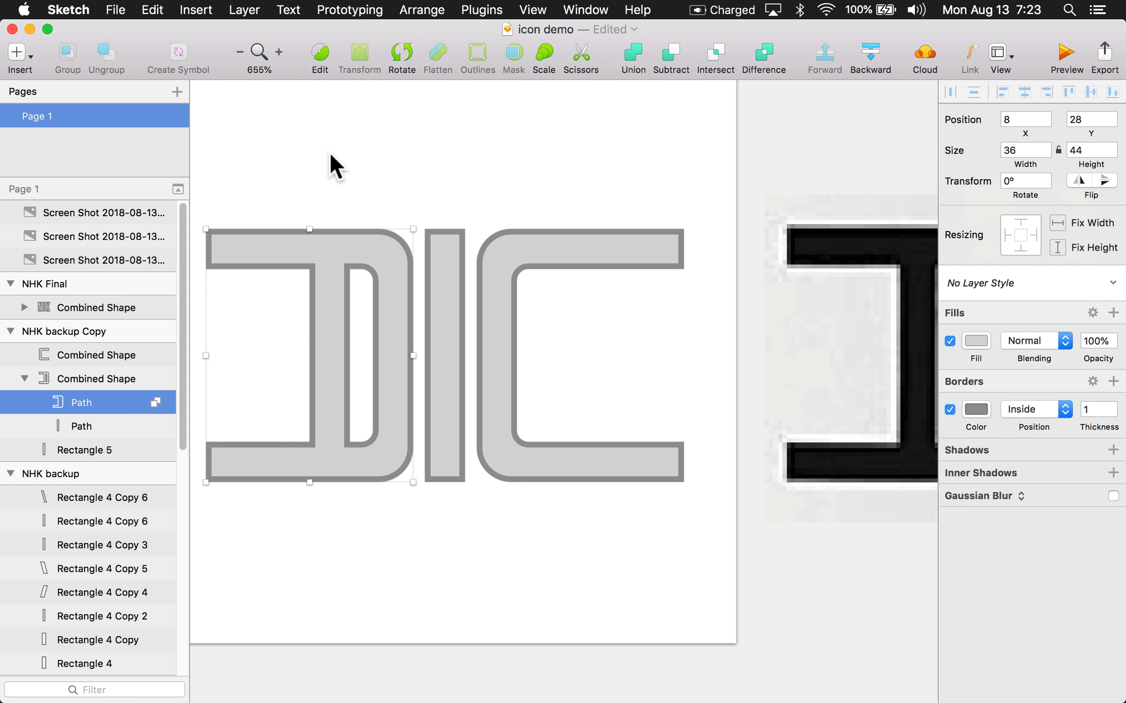
{"action": "key", "text": "super+z"}
{"action": "key", "text": "super+z"}
{"action": "key", "text": "super+z"}
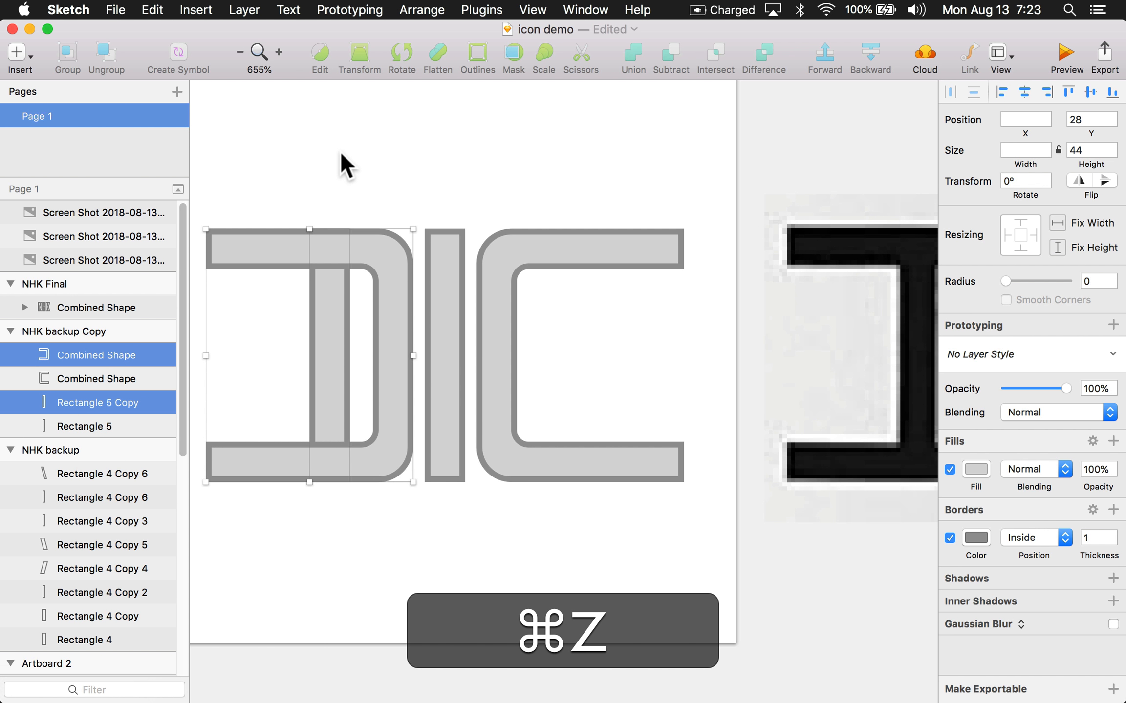
- Shorten the D's inner stem evenly from both ends to a height of about 39, and union it with the mirrored C shape
{"action": "left_click", "coordinate": [319, 321], "text": "super"}
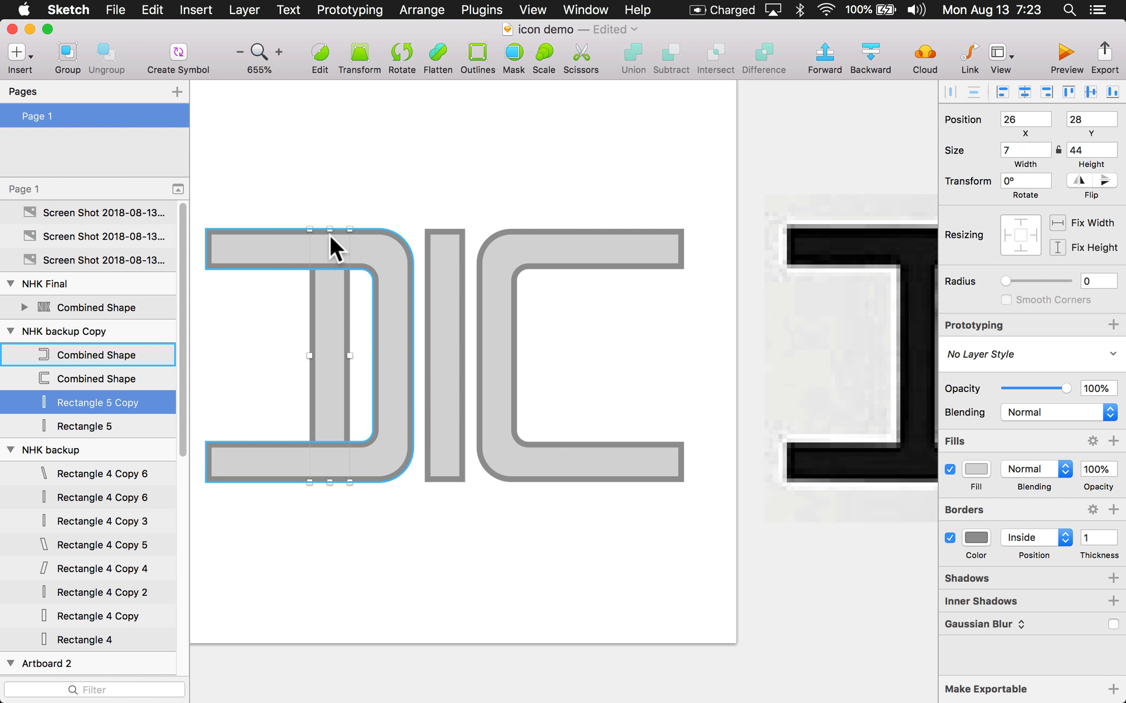
{"action": "left_click_drag", "start_coordinate": [341, 242], "coordinate": [341, 276]}
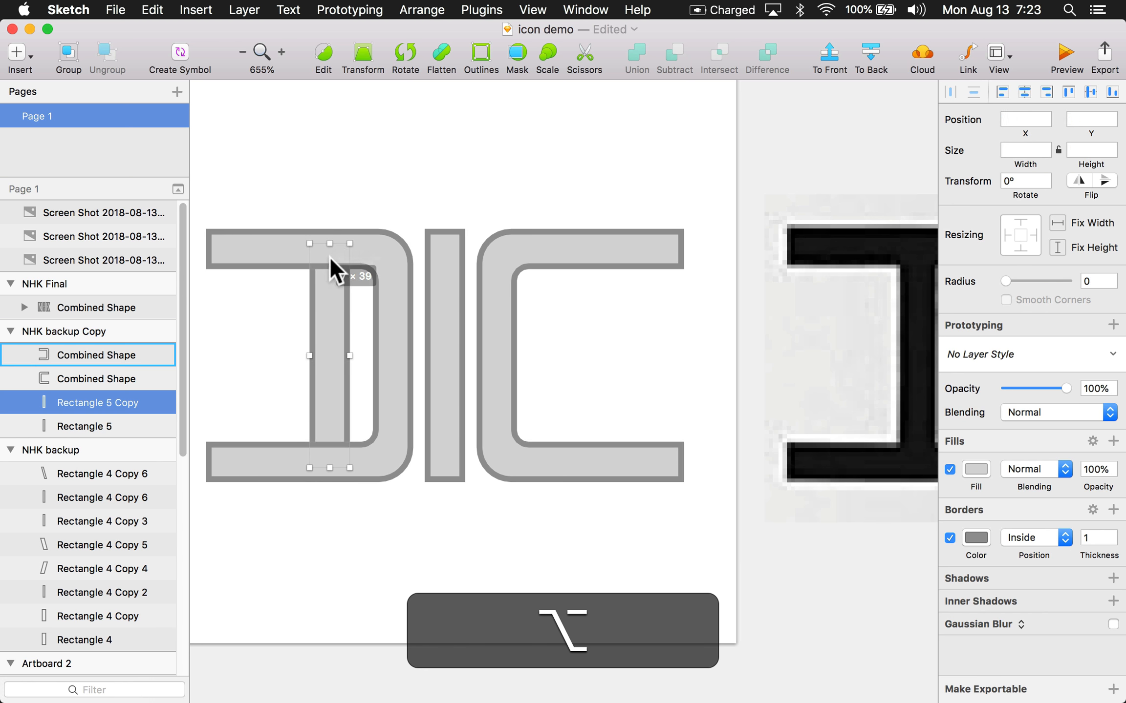
{"action": "left_click", "coordinate": [310, 216]}
{"action": "left_click", "coordinate": [338, 309]}
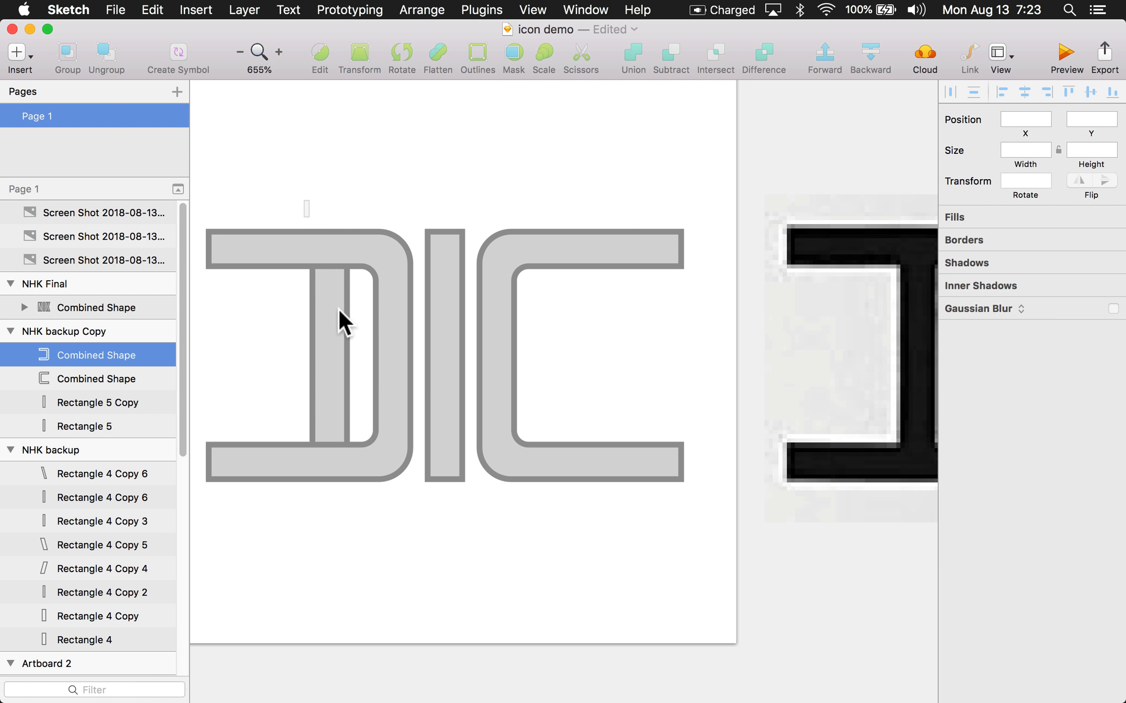
{"action": "left_click", "coordinate": [338, 307], "text": "shift"}
{"action": "left_click", "coordinate": [634, 55]}
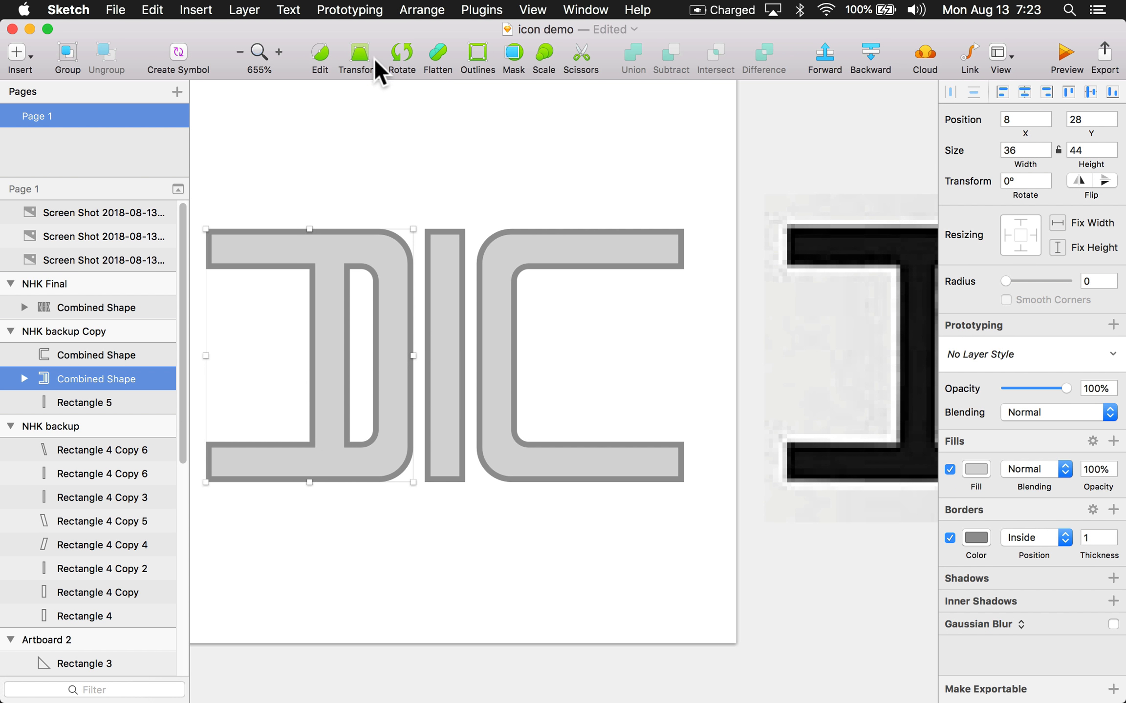
- Try to union the three shapes of the DIC logo into one combined shape
{"action": "left_click_drag", "start_coordinate": [584, 189], "coordinate": [395, 314]}
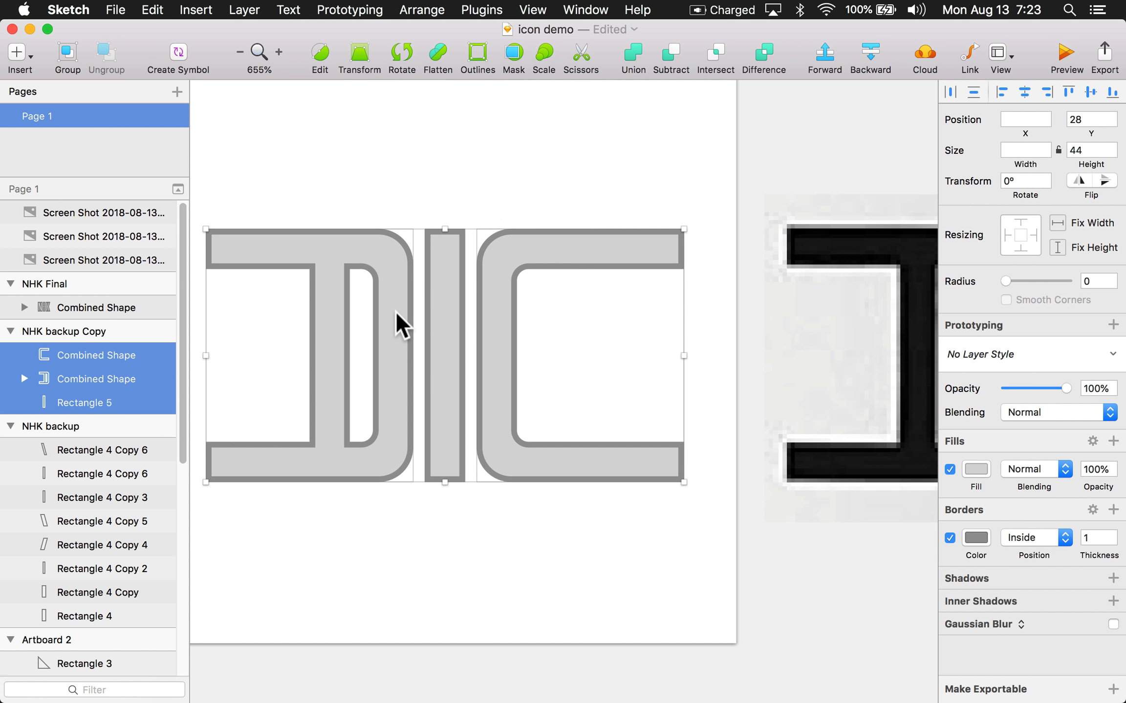
{"action": "left_click", "coordinate": [632, 51]}
{"action": "key", "text": "super+z"}
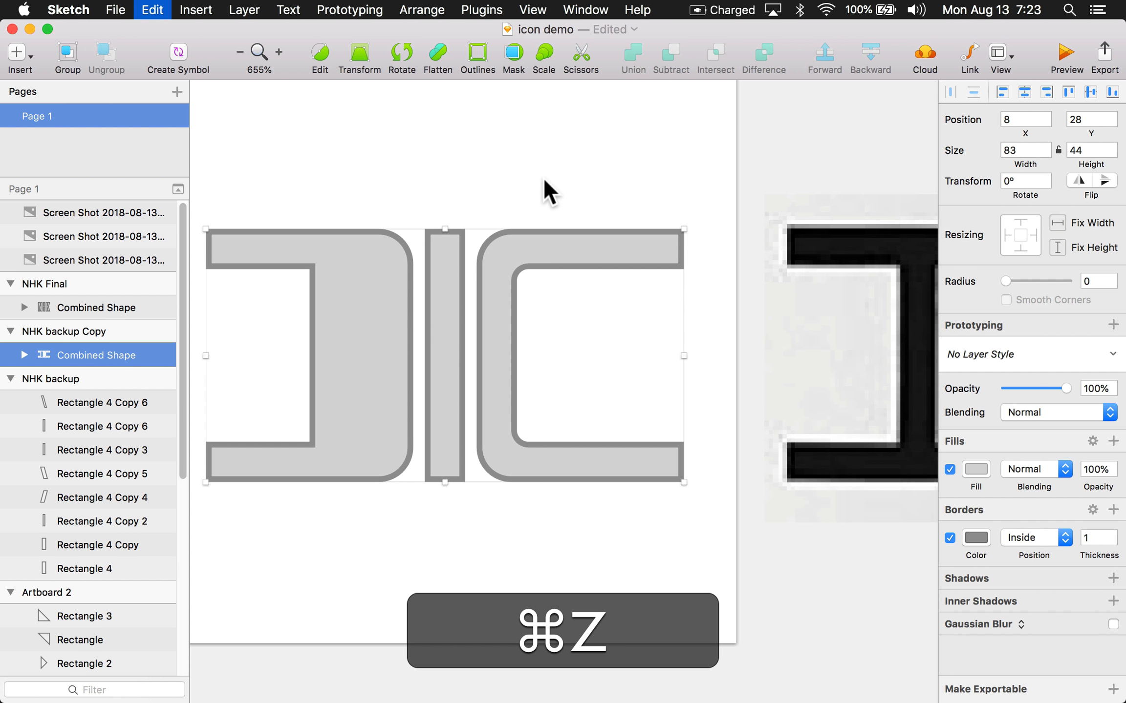
- Try setting the outer path inside the D's combined shape to Subtract
{"action": "left_click", "coordinate": [315, 280]}
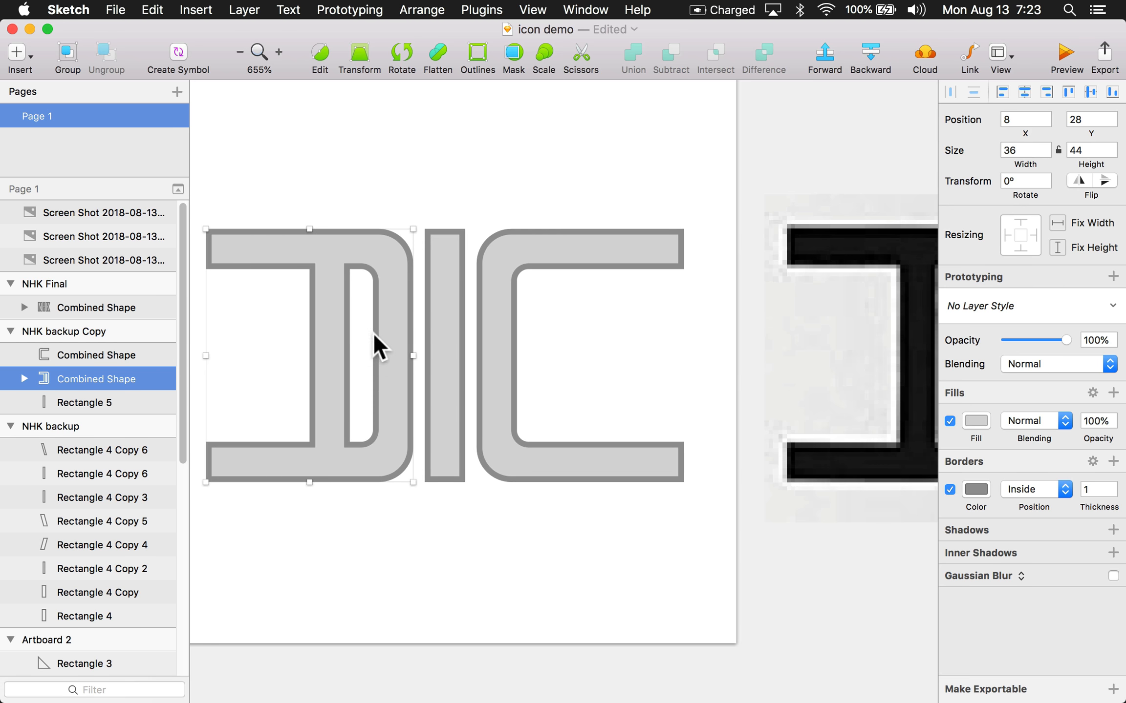
{"action": "left_click", "coordinate": [24, 377]}
{"action": "left_click", "coordinate": [155, 402]}
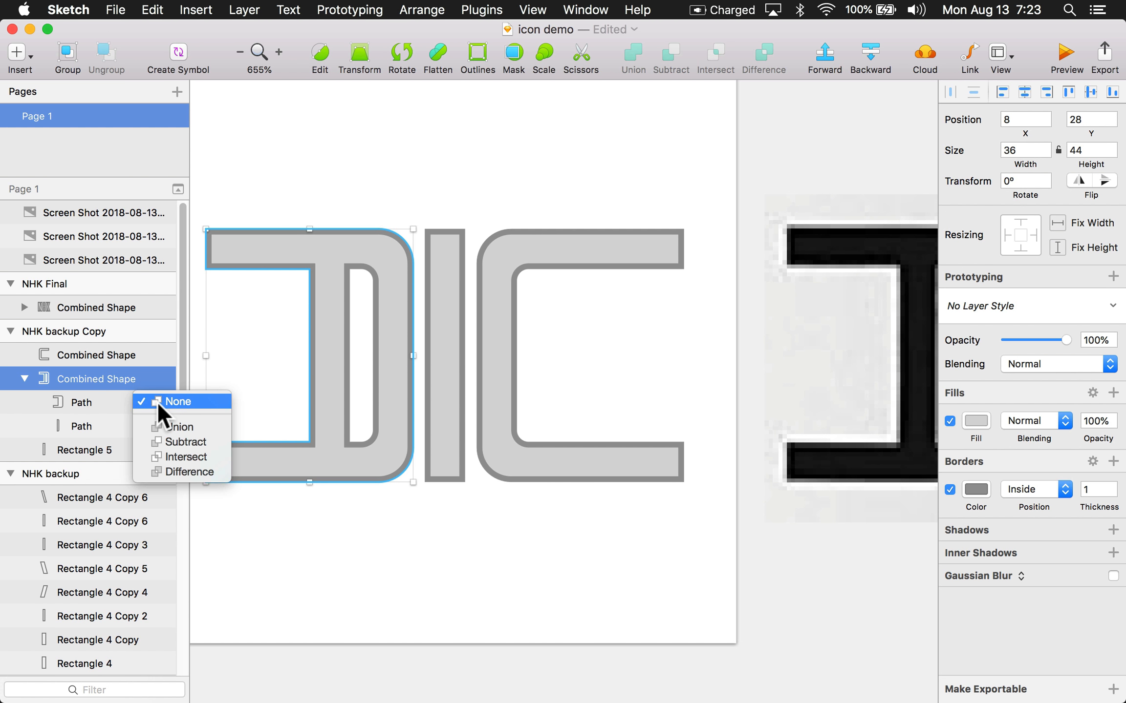
{"action": "left_click", "coordinate": [171, 441]}
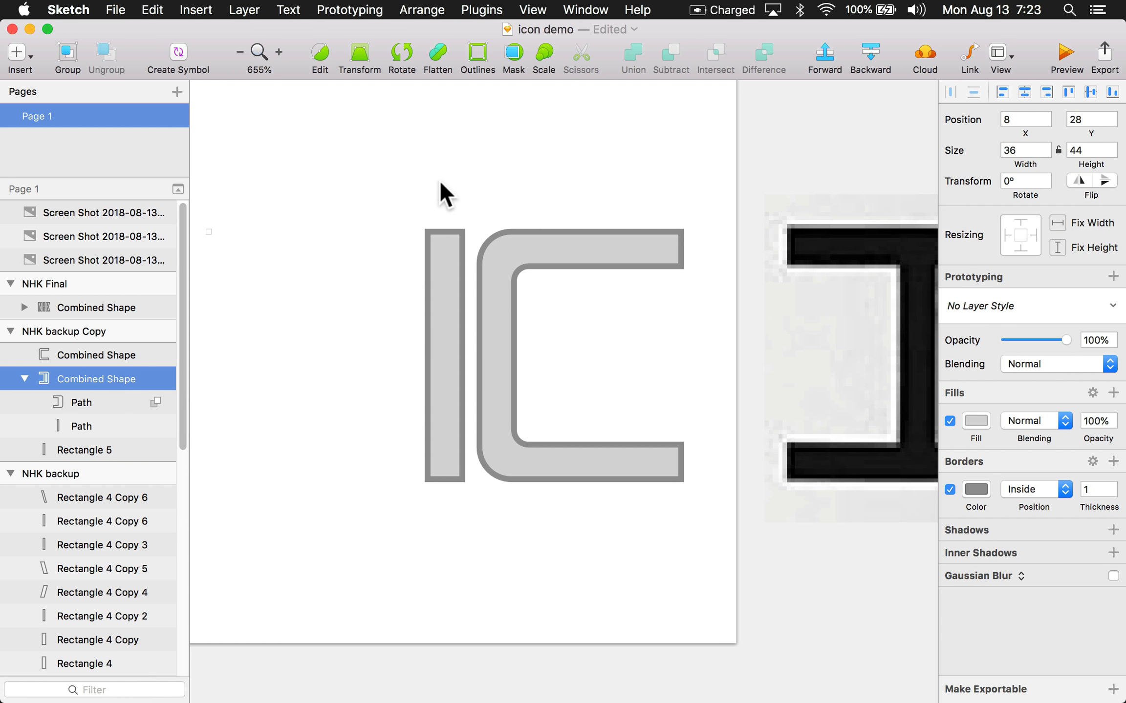
- Reorder the D's inner path above its outer path and set the inner path's boolean operation to Subtract
{"action": "left_click_drag", "start_coordinate": [92, 413], "coordinate": [90, 391]}
{"action": "left_click", "coordinate": [156, 403]}
{"action": "left_click", "coordinate": [168, 440]}
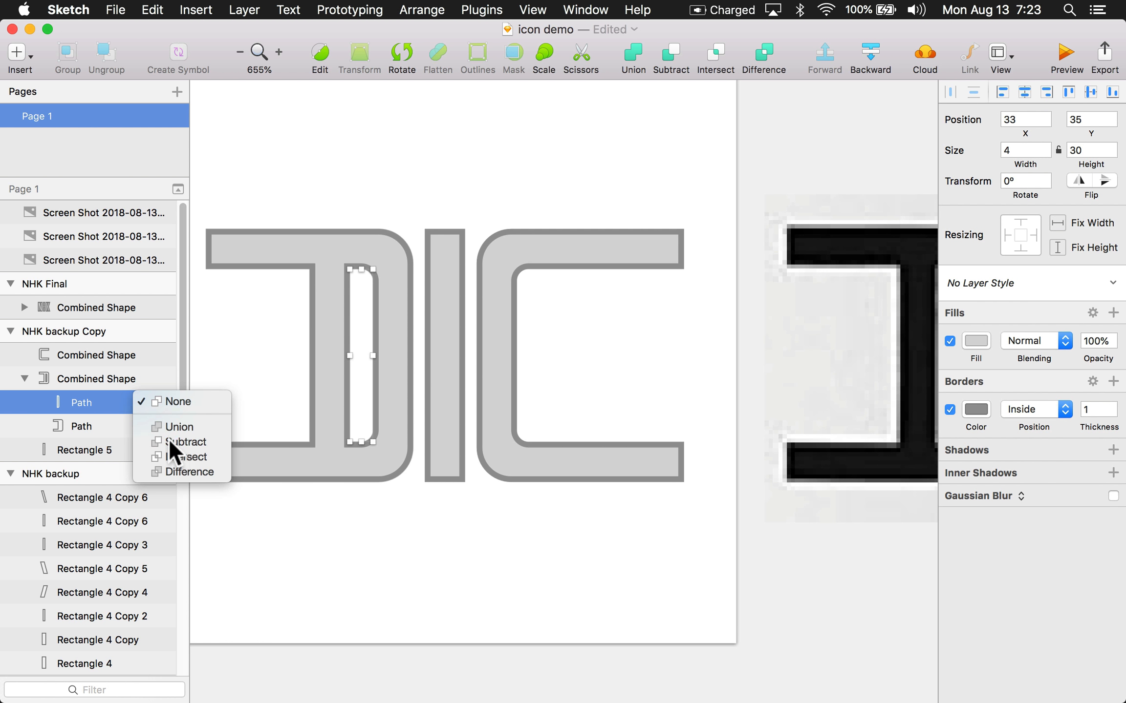
- Union the reordered D, the I and the C shapes into one combined shape
{"action": "left_click", "coordinate": [546, 174]}
{"action": "key", "text": "super+a"}
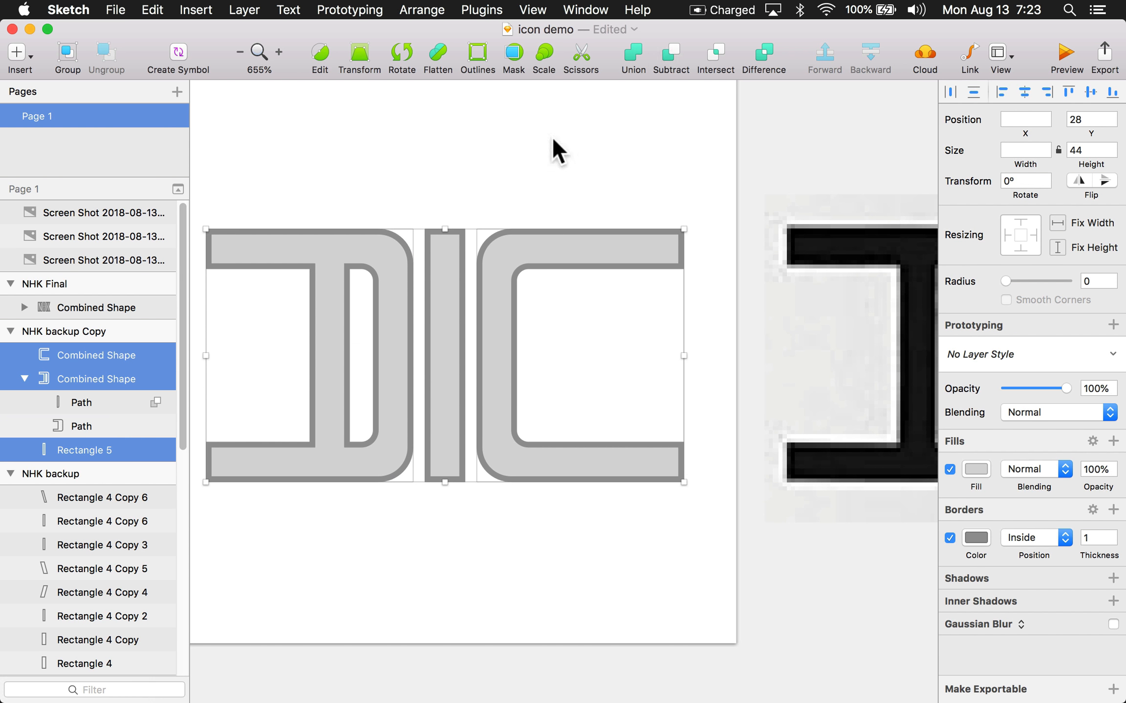
{"action": "left_click", "coordinate": [628, 46]}
{"action": "left_click", "coordinate": [463, 183]}
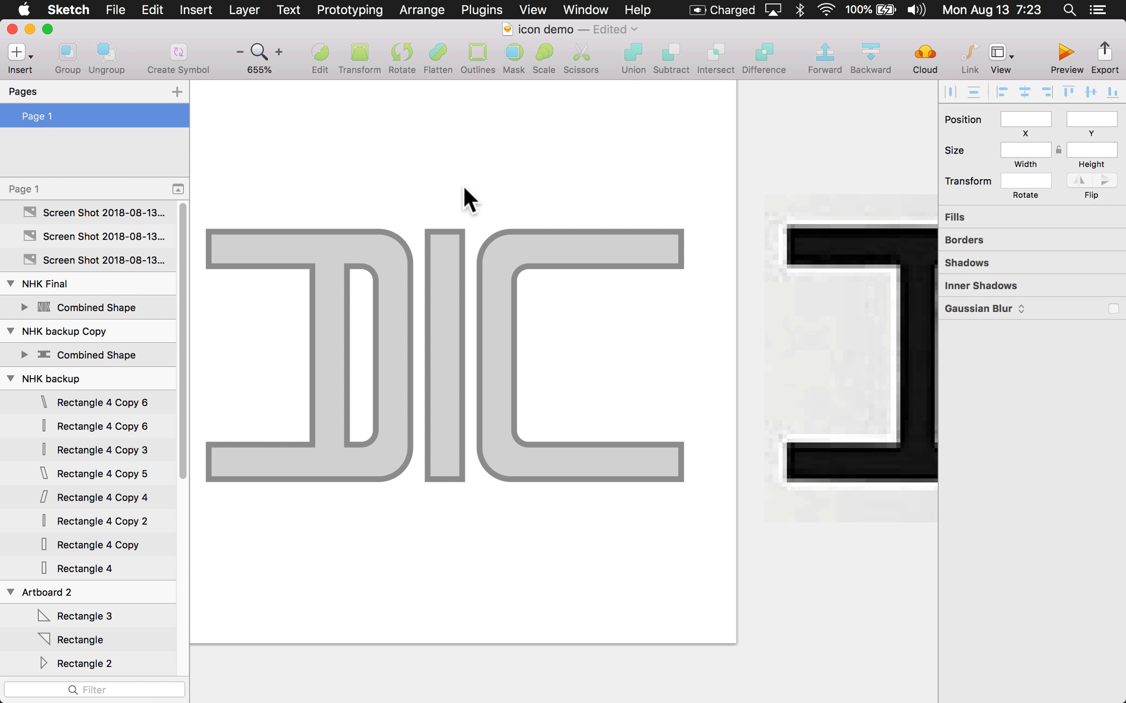
- Undo the union along with the D's Subtract setting and path reordering
{"action": "key", "text": "super+z"}
{"action": "key", "text": "super+z"}
{"action": "key", "text": "super+z"}
{"action": "key", "text": "super+z"}
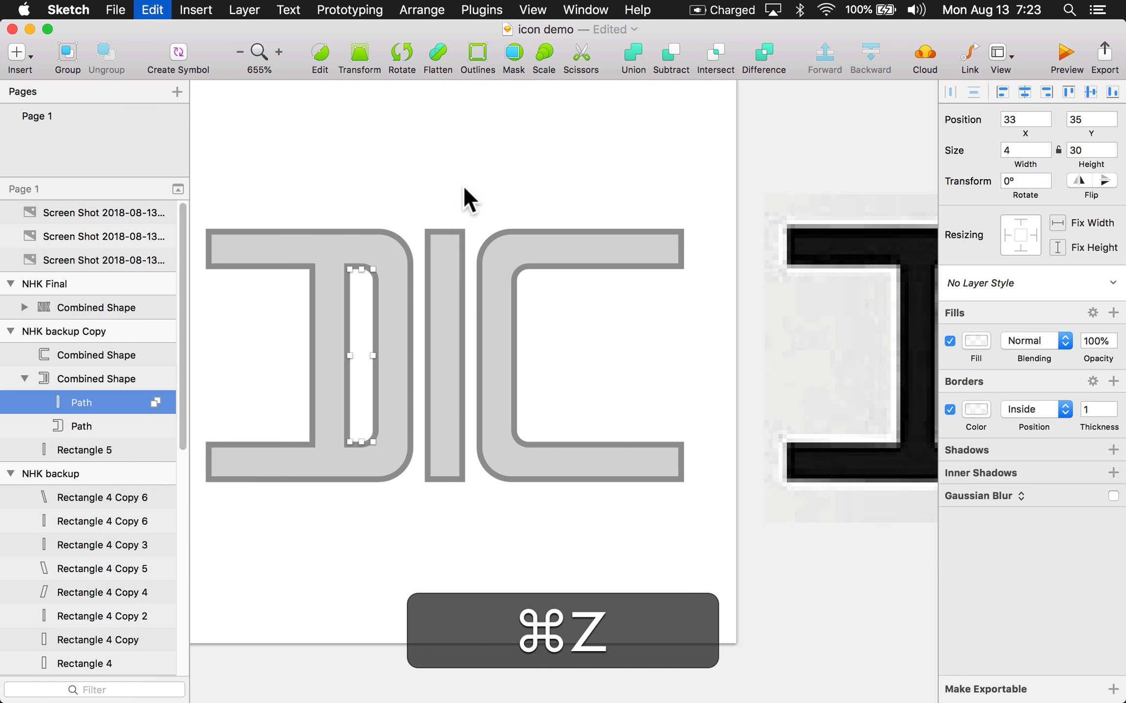
{"action": "key", "text": "super+z"}
- Merge the D, I and C shapes into a single combined shape using the Difference operation
{"action": "left_click_drag", "start_coordinate": [569, 165], "coordinate": [337, 326]}
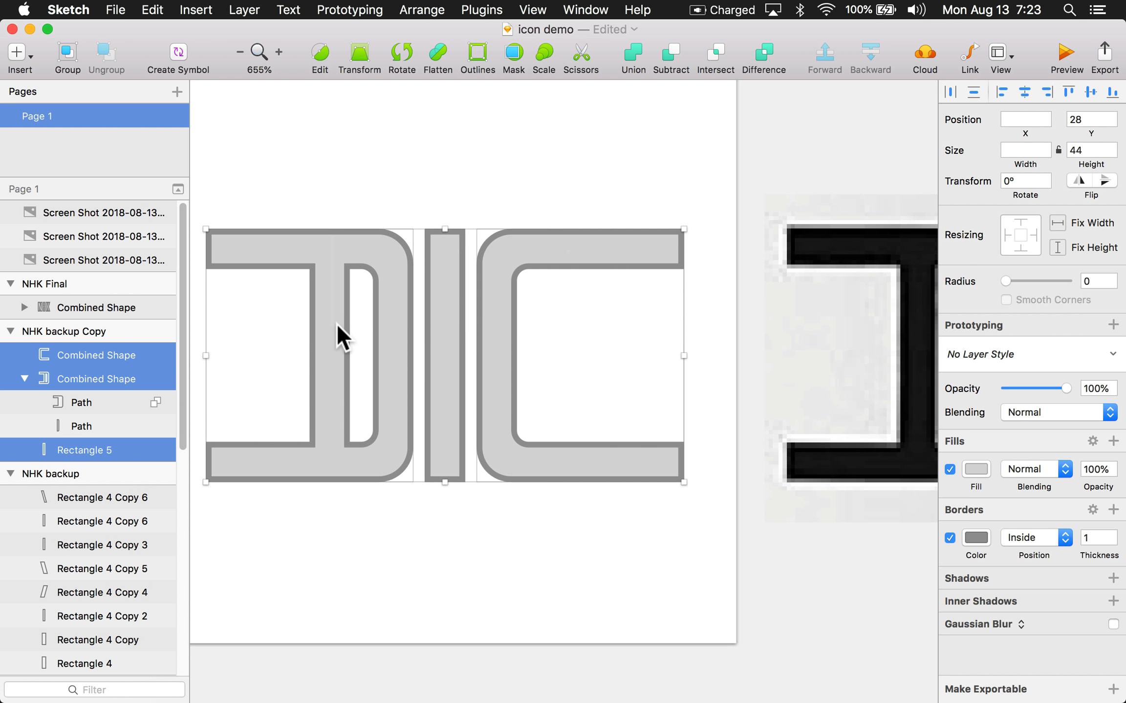
{"action": "left_click", "coordinate": [760, 43]}
{"action": "left_click", "coordinate": [532, 199]}
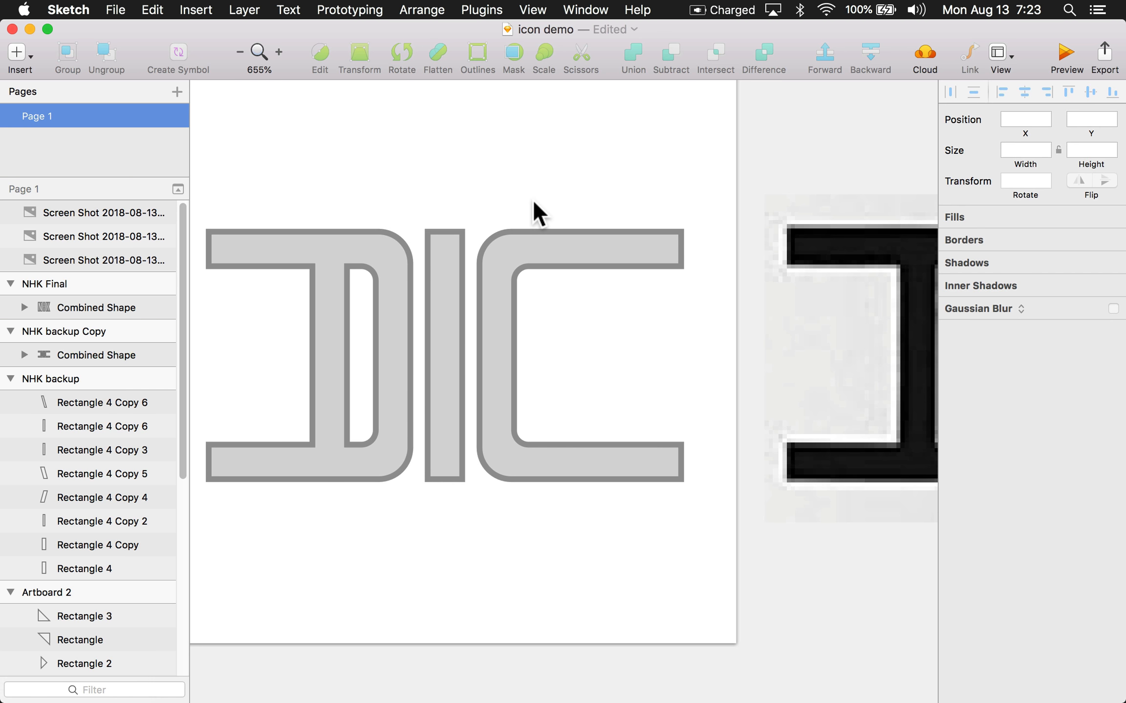
{"action": "scroll", "coordinate": [532, 198], "scroll_direction": "down", "scroll_amount": 3}
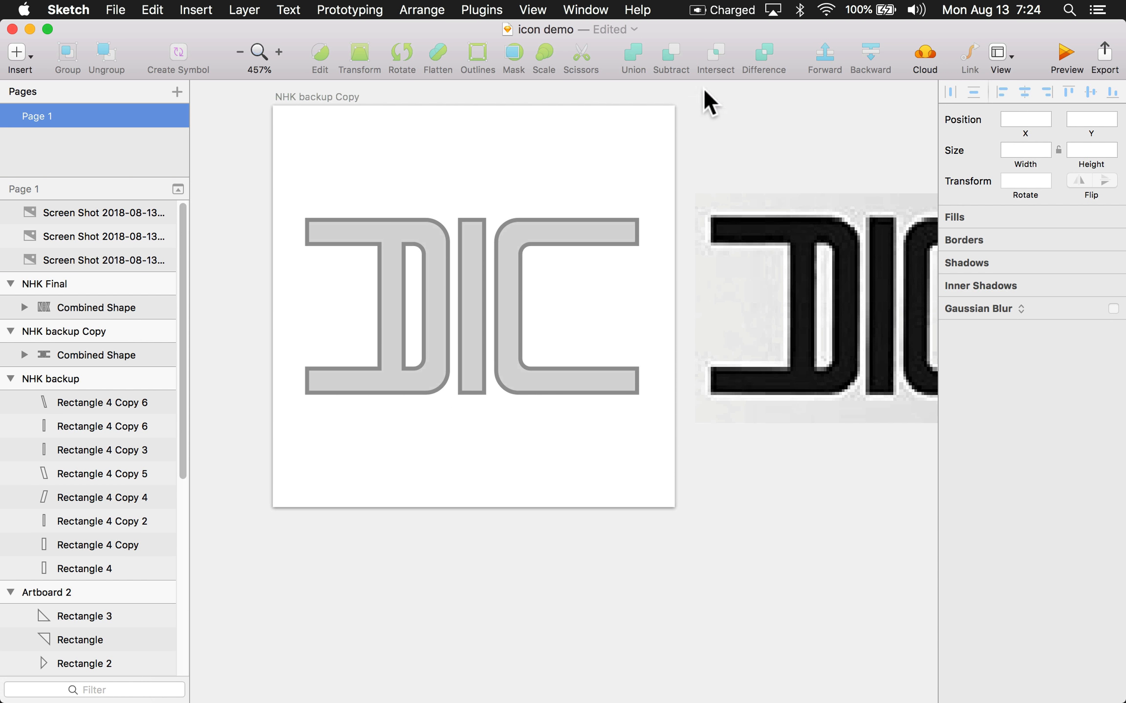
{"action": "left_click", "coordinate": [403, 293]}
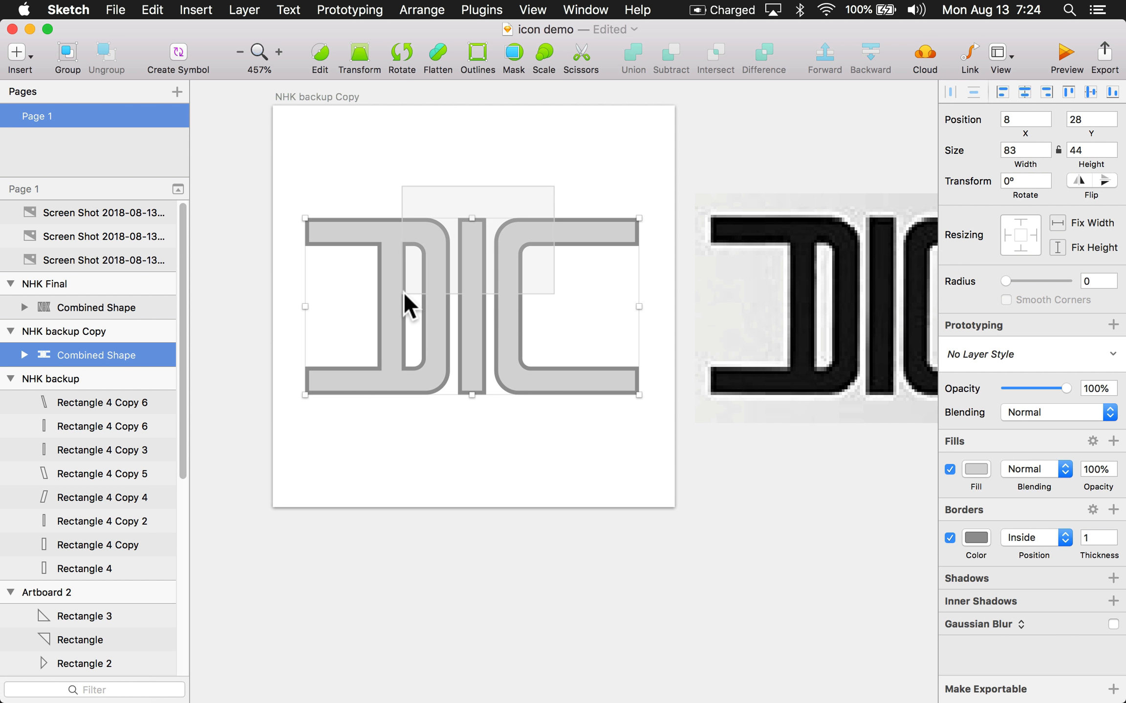
{"action": "left_click", "coordinate": [404, 158]}
{"action": "scroll", "coordinate": [409, 271], "scroll_direction": "down", "scroll_amount": 3}
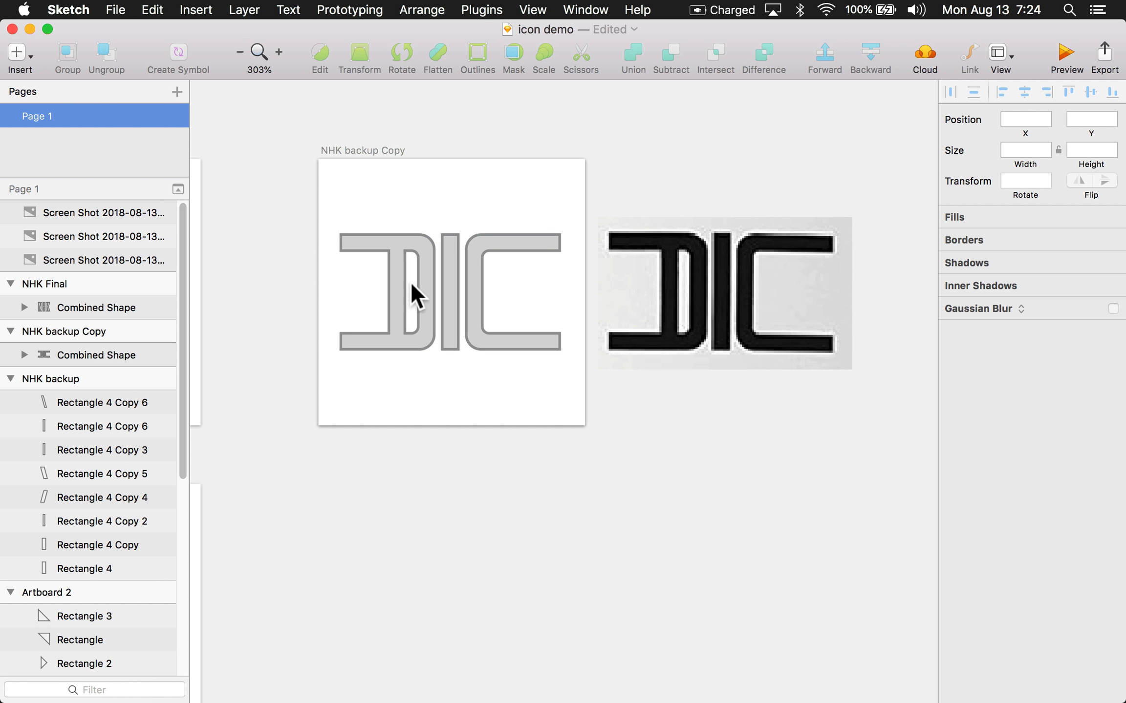
{"action": "scroll", "coordinate": [411, 430], "scroll_direction": "up", "scroll_amount": 2}
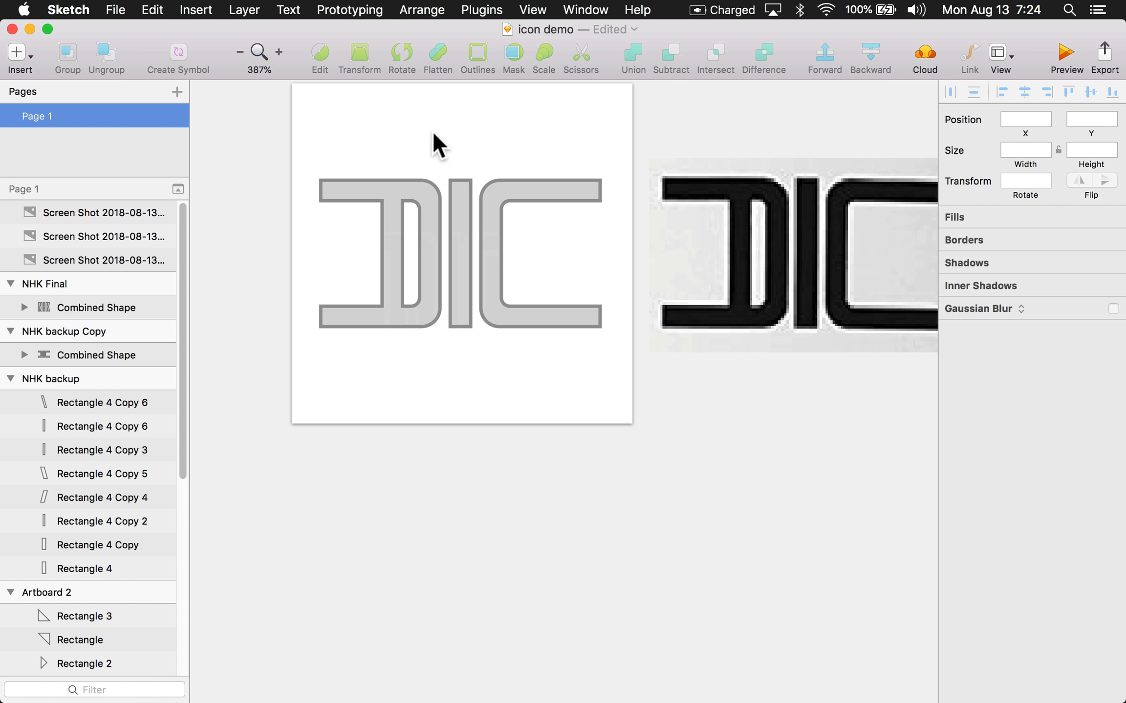
{"action": "scroll", "coordinate": [433, 137], "scroll_direction": "down", "scroll_amount": 2}
- Turn off the border of the combined DIC logo and set its fill to black (000000)
{"action": "left_click", "coordinate": [503, 215], "text": "super"}
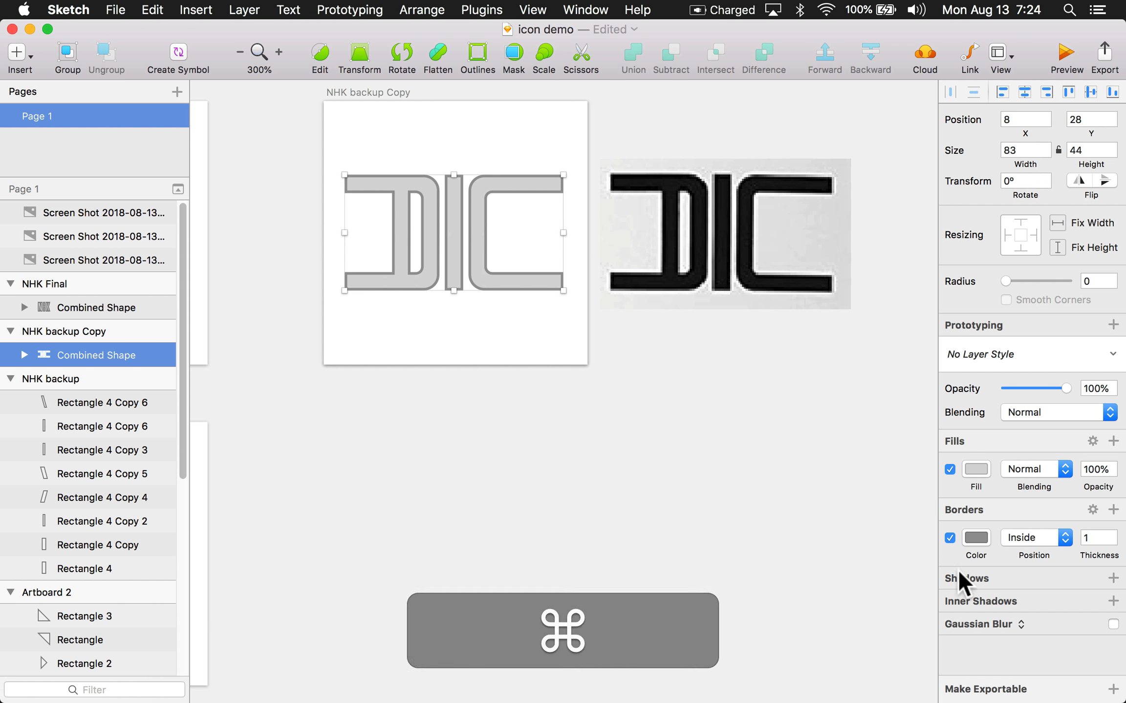
{"action": "left_click", "coordinate": [956, 532]}
{"action": "left_click", "coordinate": [975, 470]}
{"action": "left_click_drag", "start_coordinate": [965, 563], "coordinate": [945, 635]}
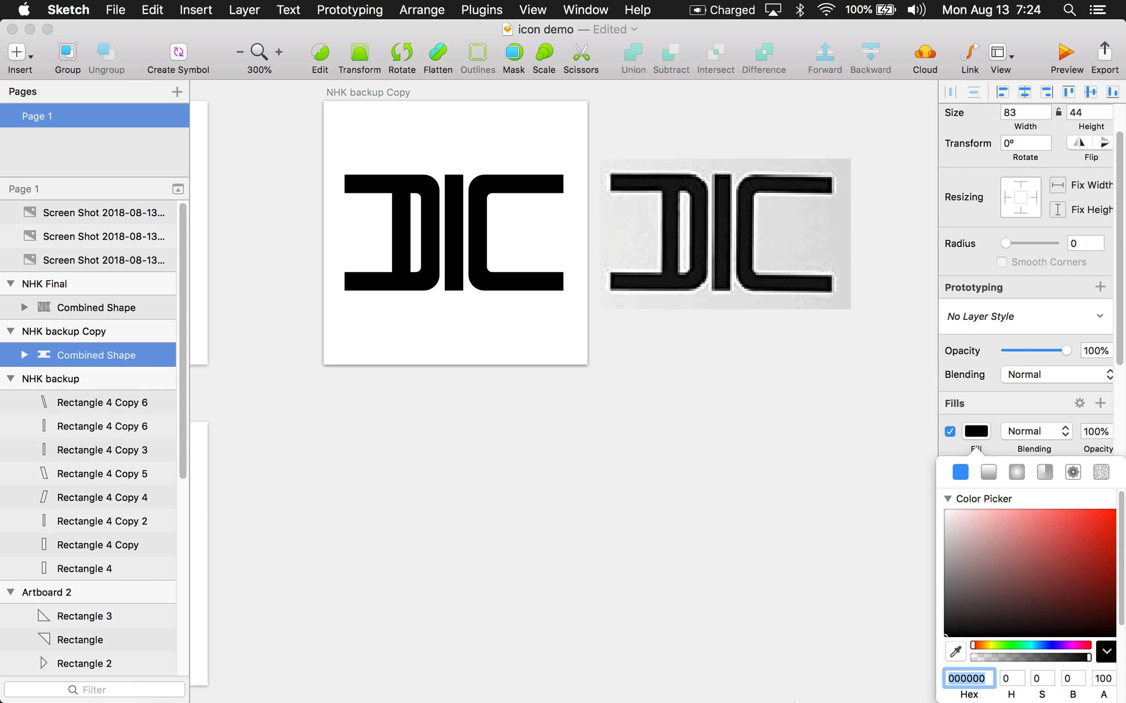
{"action": "left_click", "coordinate": [497, 457]}
- Move the DIC reference screenshot from beside the artboard to directly above it
{"action": "scroll", "coordinate": [525, 334], "scroll_direction": "down", "scroll_amount": 5}
{"action": "left_click_drag", "start_coordinate": [626, 443], "coordinate": [697, 491]}
{"action": "left_click_drag", "start_coordinate": [708, 325], "coordinate": [598, 224]}
{"action": "left_click", "coordinate": [707, 340]}
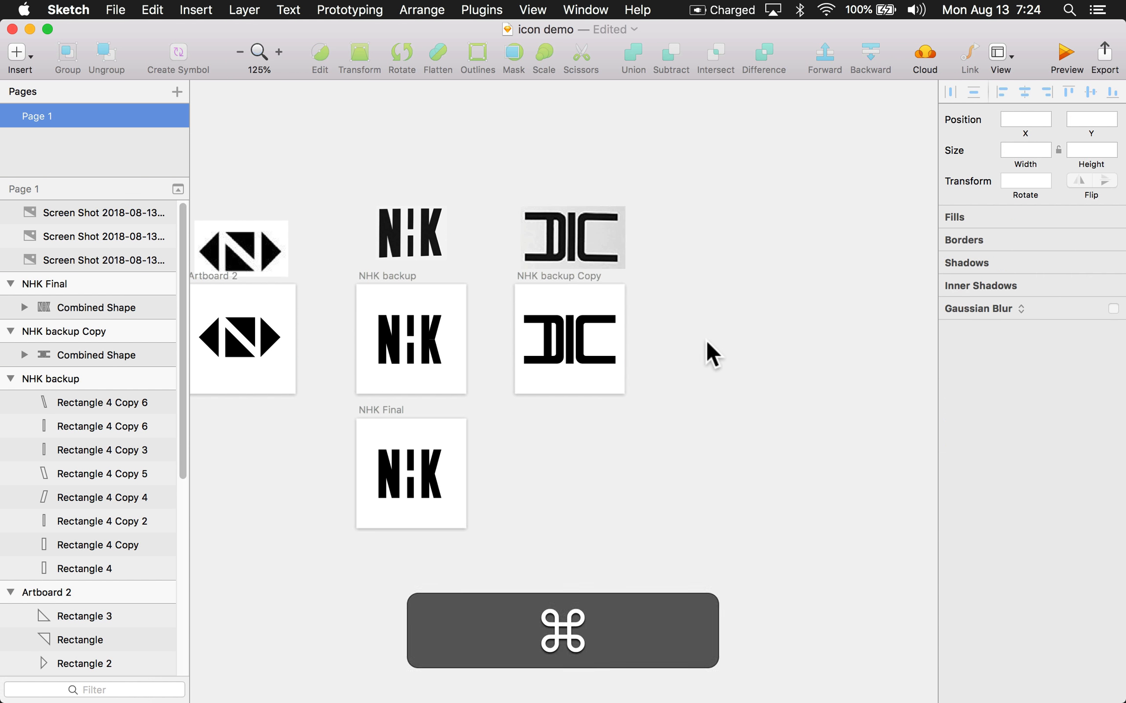
- On the open book spread with the NHK logo, move the purple rectangle away from the Yamaguchi Bank logo to about X 736, Y 990
{"action": "scroll", "coordinate": [705, 340], "scroll_direction": "down", "scroll_amount": 5}
{"action": "left_click_drag", "start_coordinate": [452, 452], "coordinate": [816, 359]}
{"action": "scroll", "coordinate": [816, 359], "scroll_direction": "down", "scroll_amount": 2}
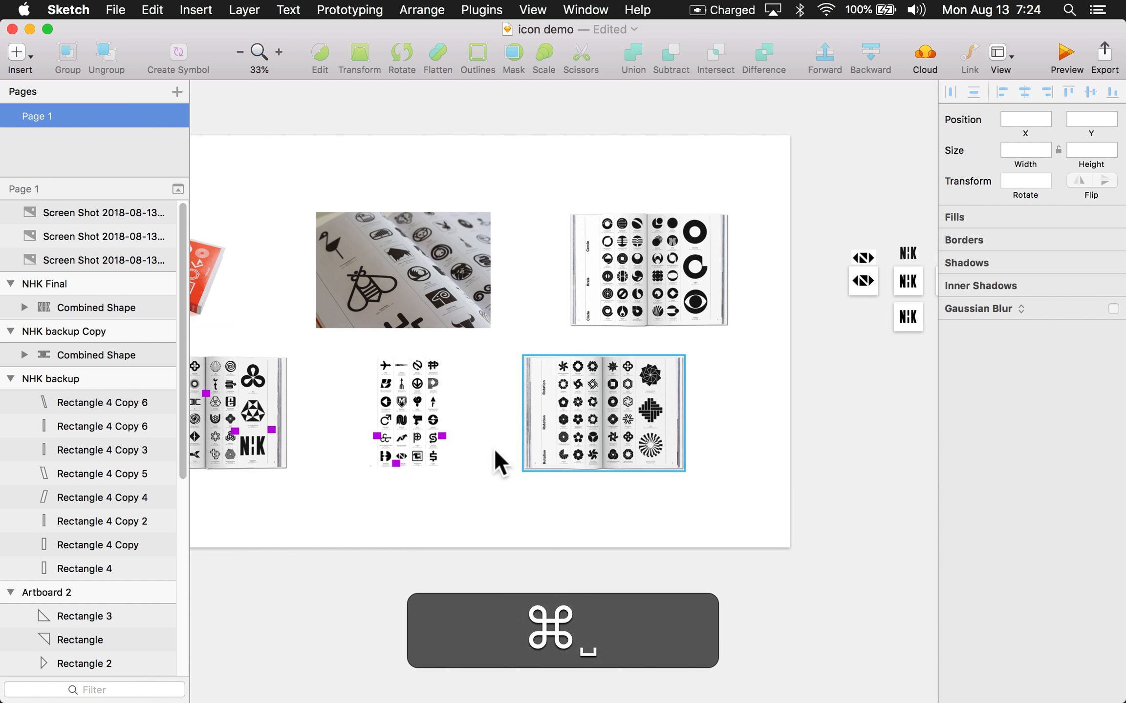
{"action": "scroll", "coordinate": [361, 477], "scroll_direction": "up", "scroll_amount": 3}
{"action": "left_click_drag", "start_coordinate": [257, 476], "coordinate": [614, 466]}
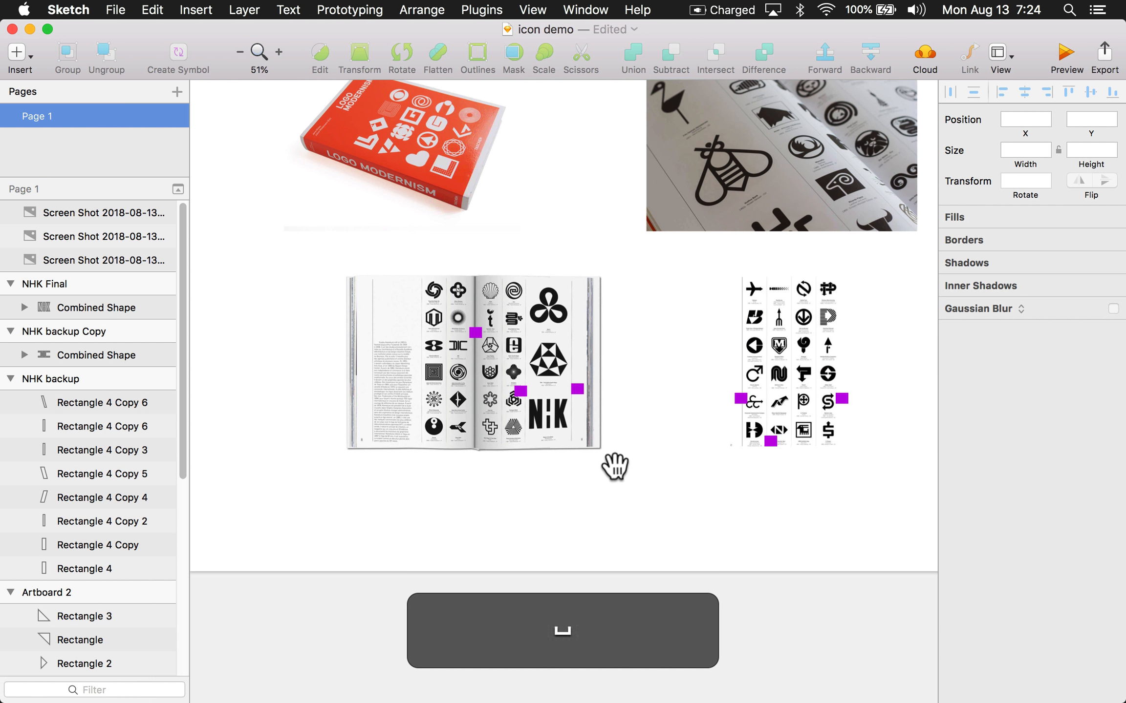
{"action": "scroll", "coordinate": [479, 336], "scroll_direction": "up", "scroll_amount": 8}
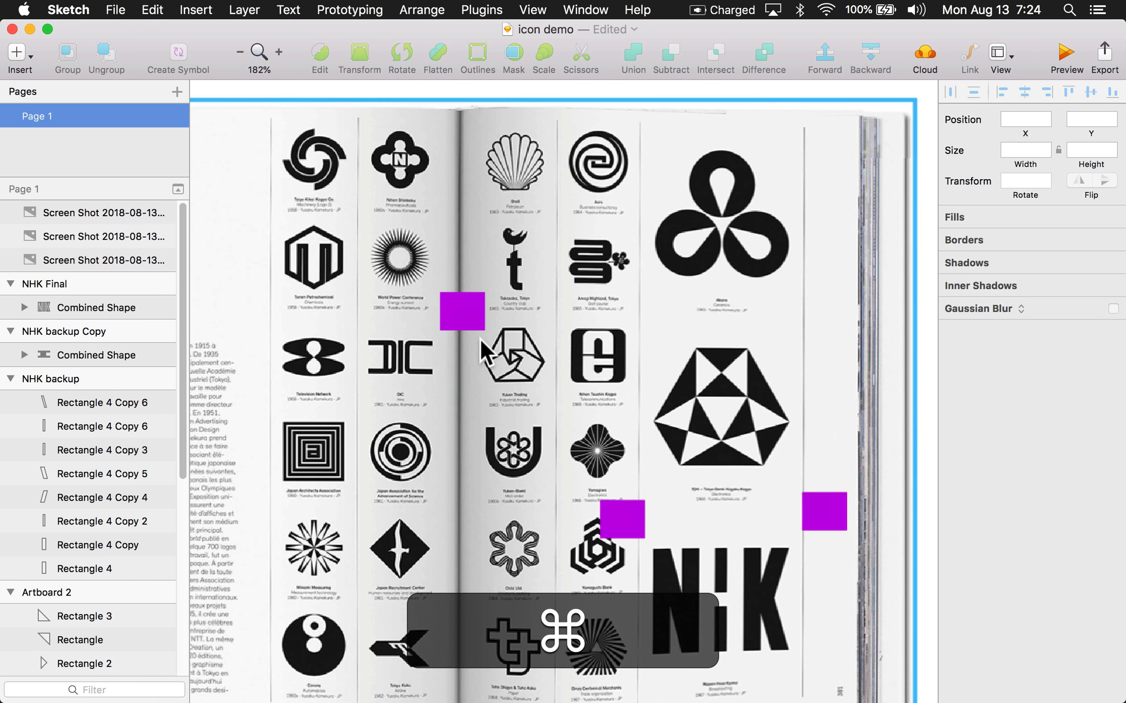
{"action": "scroll", "coordinate": [638, 584], "scroll_direction": "up", "scroll_amount": 5}
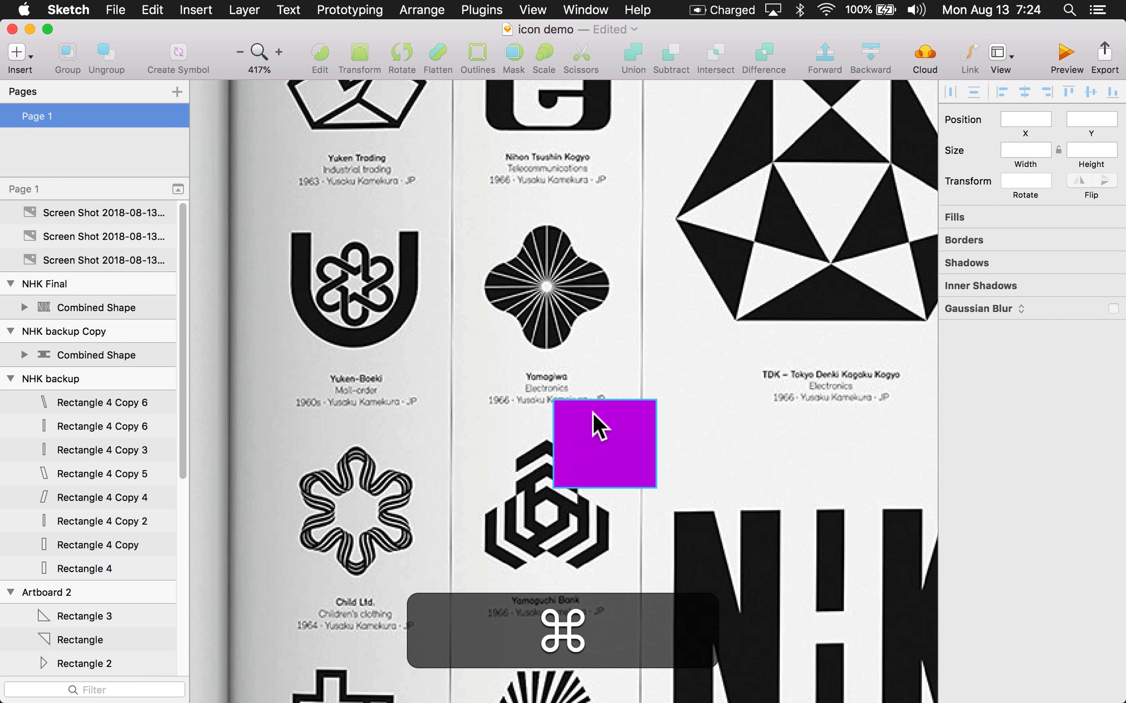
{"action": "left_click_drag", "start_coordinate": [605, 441], "coordinate": [649, 412]}
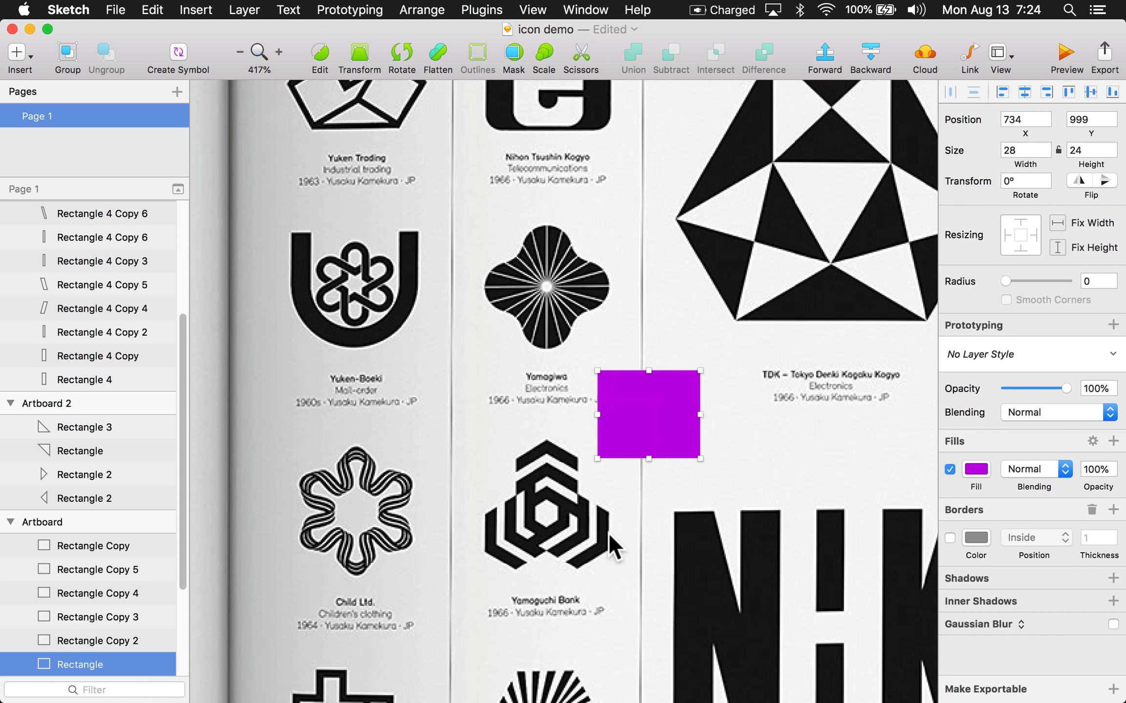
{"action": "scroll", "coordinate": [622, 543], "scroll_direction": "up", "scroll_amount": 2}
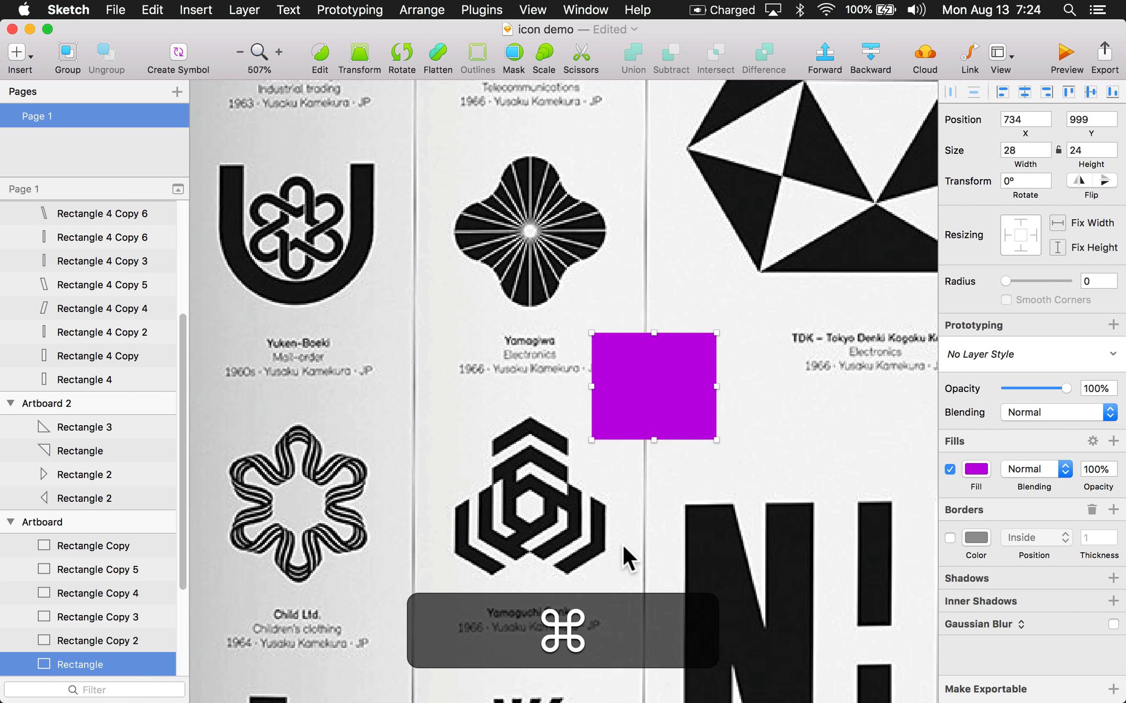
{"action": "scroll", "coordinate": [623, 544], "scroll_direction": "down", "scroll_amount": 2}
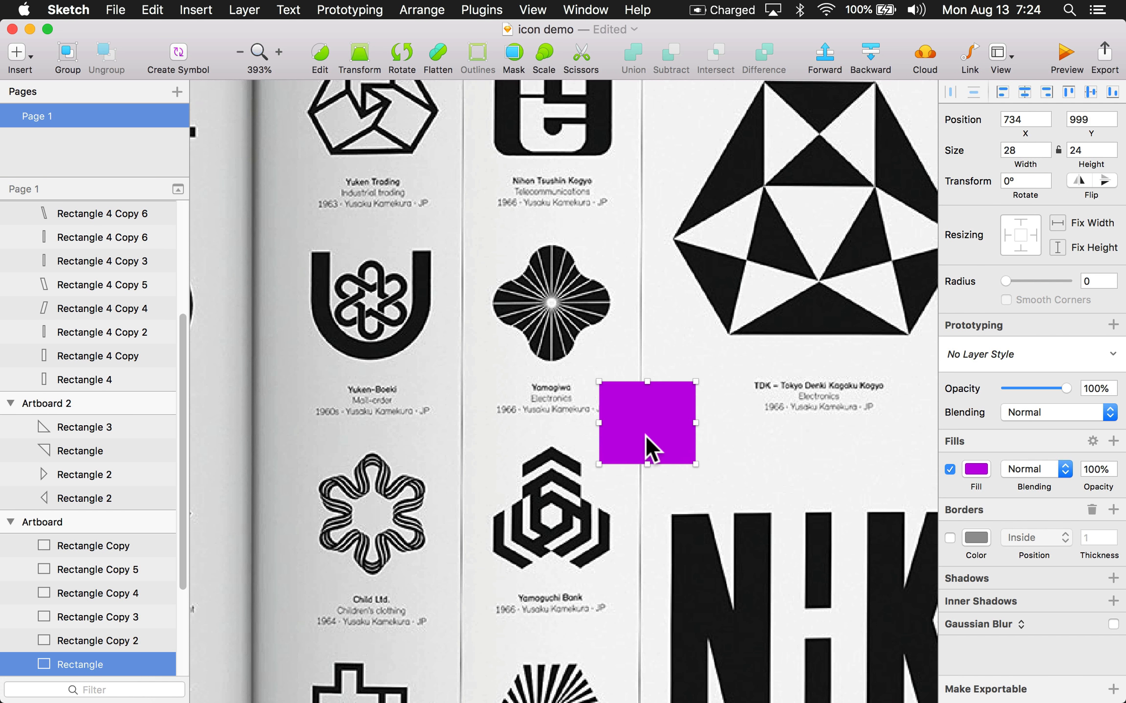
{"action": "left_click_drag", "start_coordinate": [645, 437], "coordinate": [652, 406]}
- Capture a screenshot of just the Yamaguchi Bank logo from the book spread
{"action": "key", "text": "shift+super+4"}
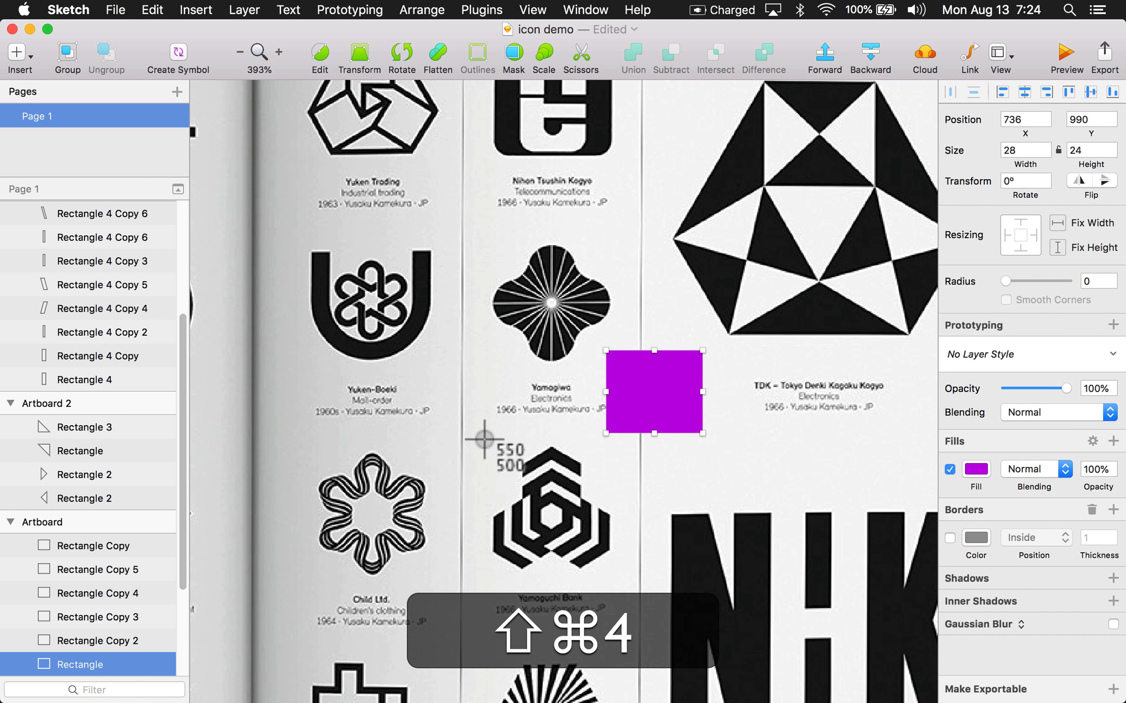
{"action": "left_click_drag", "start_coordinate": [472, 434], "coordinate": [625, 591]}
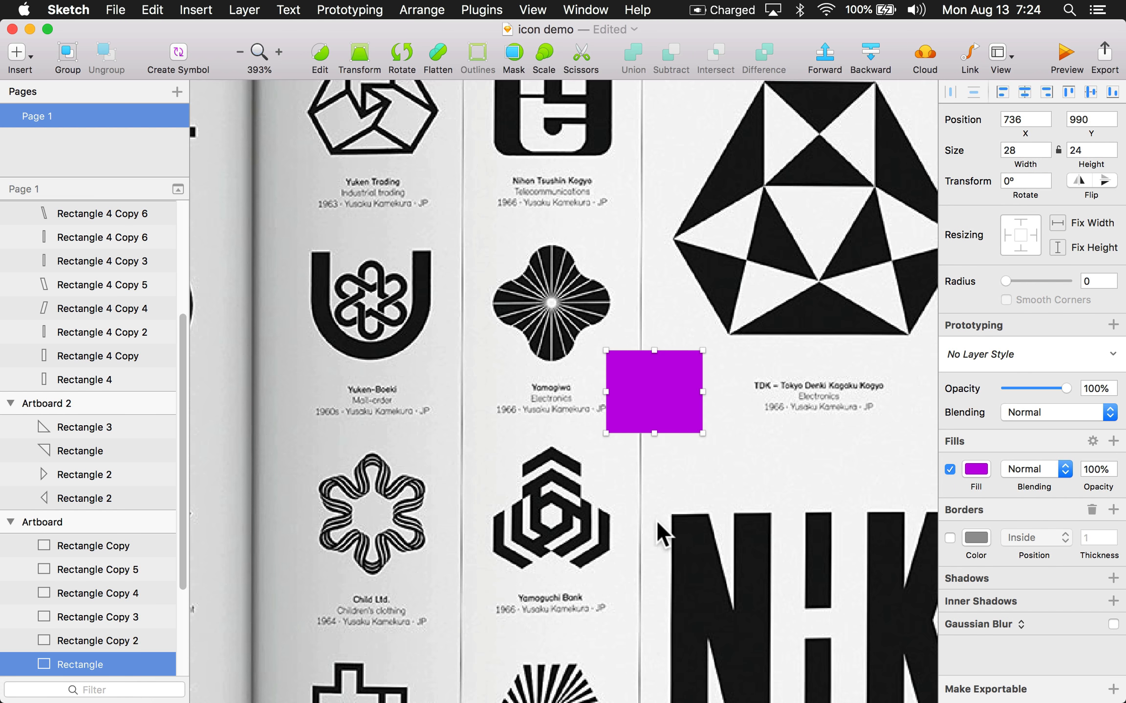
{"action": "scroll", "coordinate": [662, 518], "scroll_direction": "down", "scroll_amount": 5}
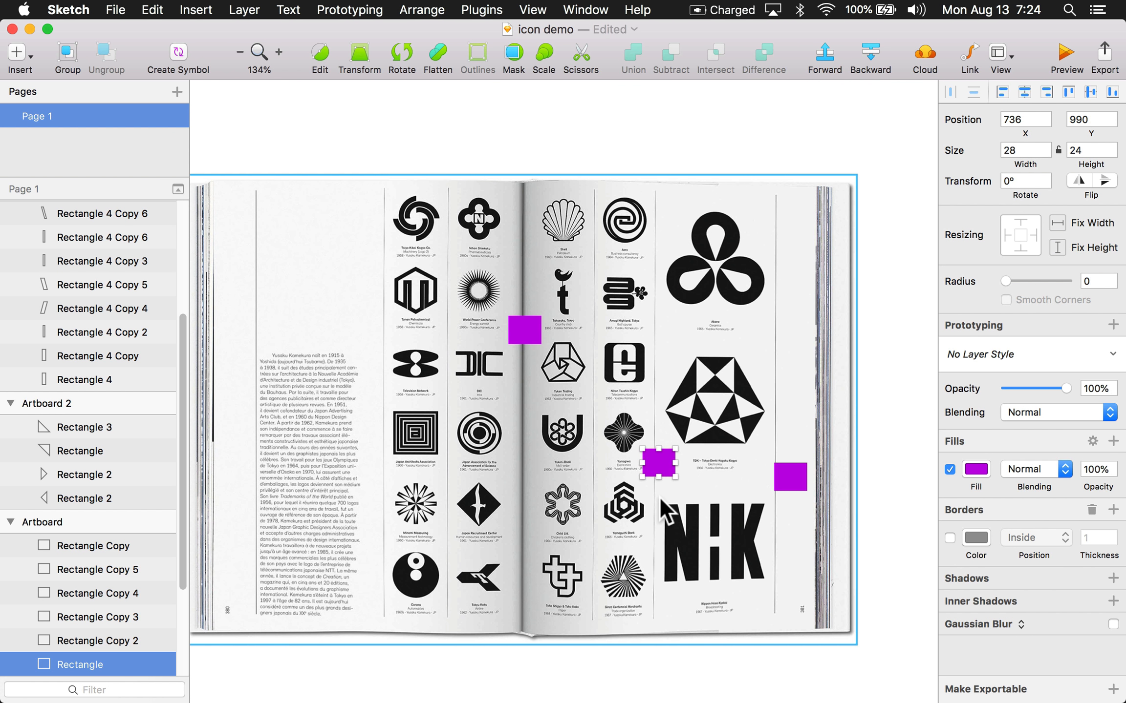
- Duplicate the DIC artboard beside the original and delete the logo from the copy
{"action": "left_click", "coordinate": [563, 472]}
{"action": "scroll", "coordinate": [562, 471], "scroll_direction": "down", "scroll_amount": 6}
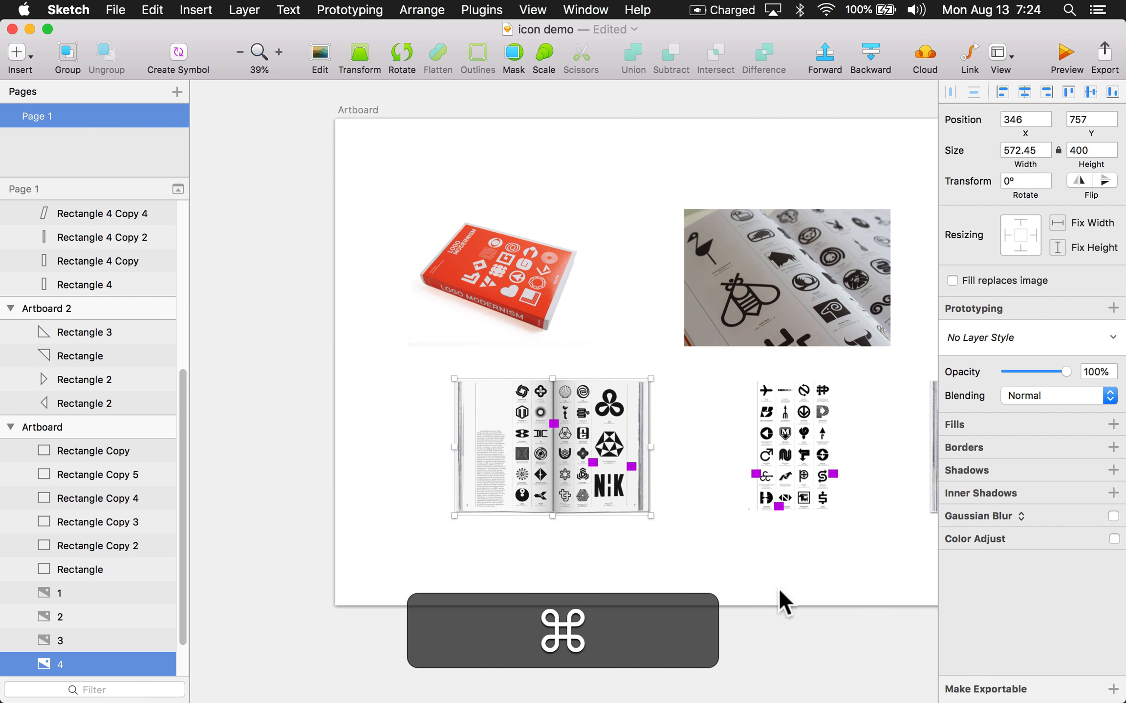
{"action": "key", "text": "super+1"}
{"action": "left_click_drag", "start_coordinate": [728, 469], "coordinate": [560, 460]}
{"action": "key", "text": "z"}
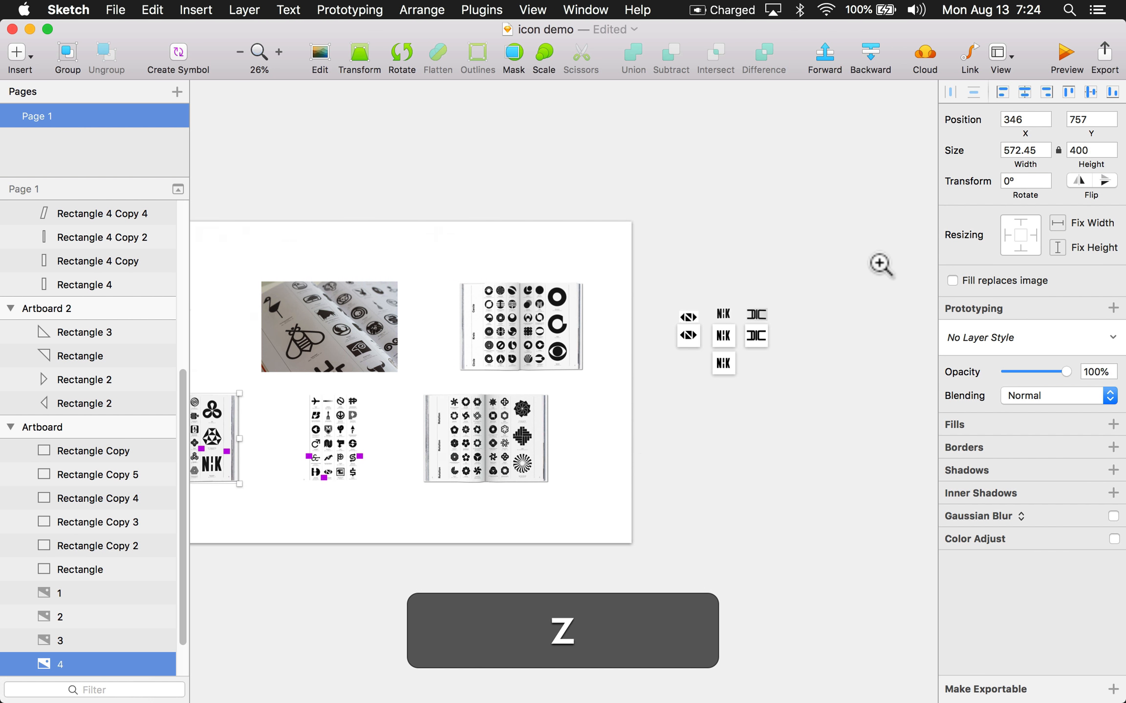
{"action": "left_click_drag", "start_coordinate": [878, 261], "coordinate": [646, 438]}
{"action": "left_click_drag", "start_coordinate": [549, 313], "coordinate": [648, 313]}
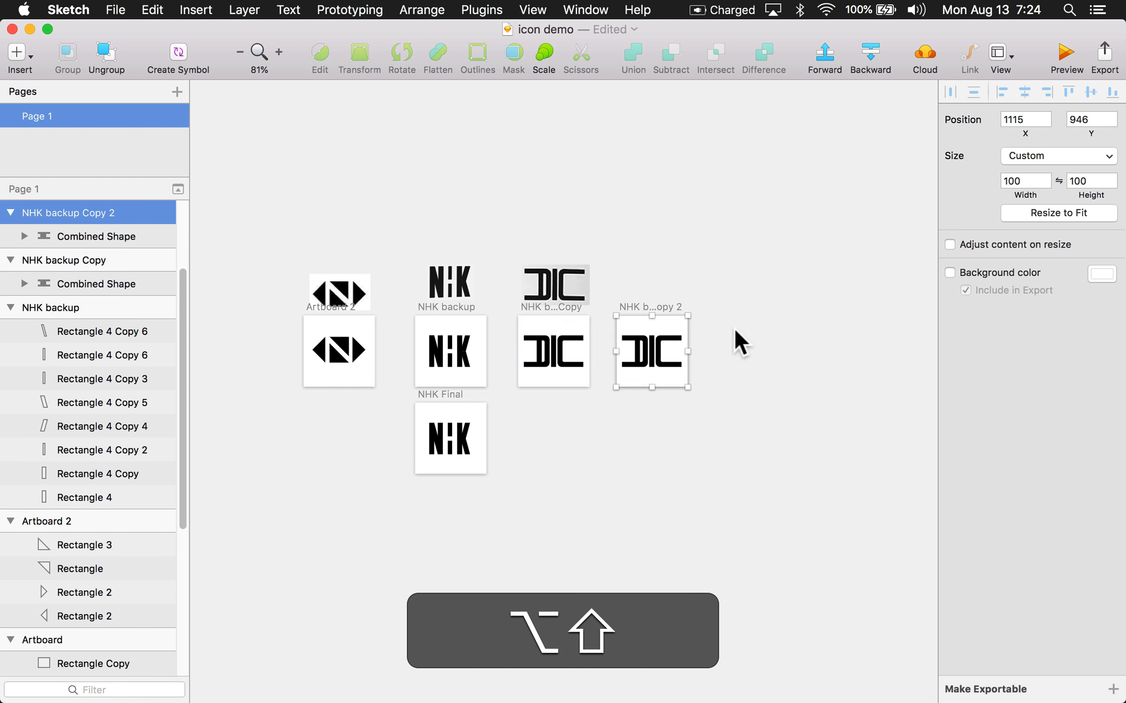
{"action": "left_click", "coordinate": [652, 353]}
{"action": "key", "text": "BackSpace"}
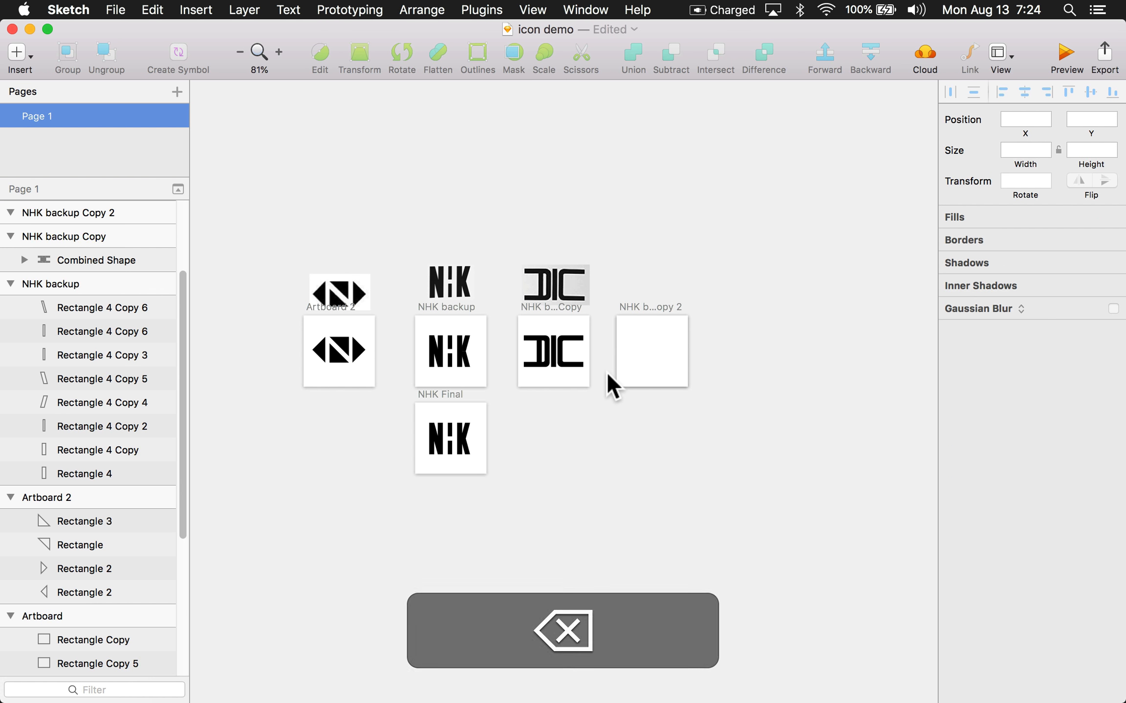
- Bring the Yamaguchi Bank screenshot from the desktop into the document, scale it to about 68 × 70 and place it on the empty artboard
{"action": "left_click", "coordinate": [44, 25]}
{"action": "key", "text": "ctrl+Left"}
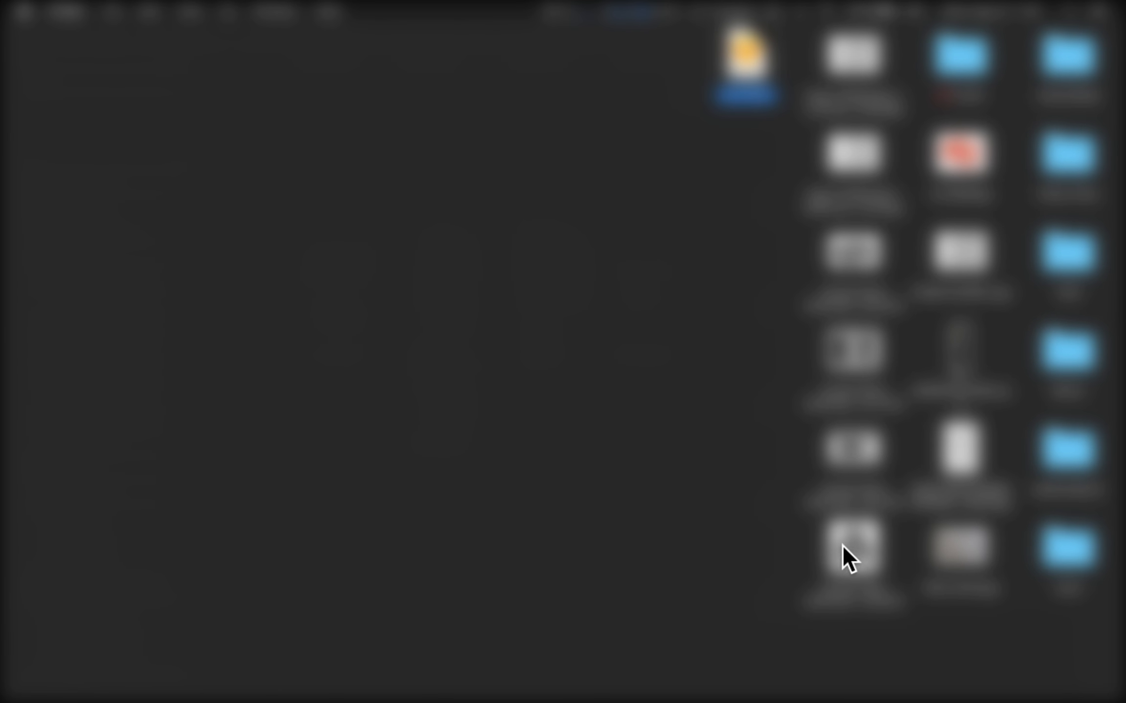
{"action": "left_click_drag", "start_coordinate": [841, 544], "coordinate": [689, 476]}
{"action": "key", "text": "ctrl+Right"}
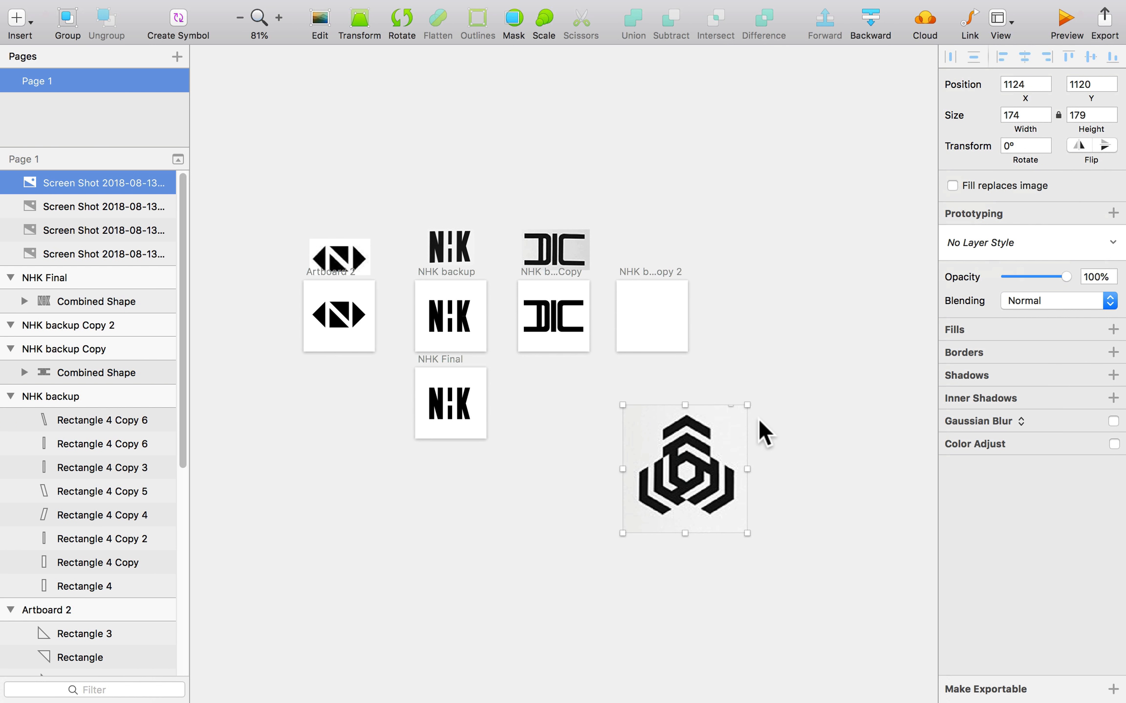
{"action": "left_click_drag", "start_coordinate": [748, 405], "coordinate": [687, 320]}
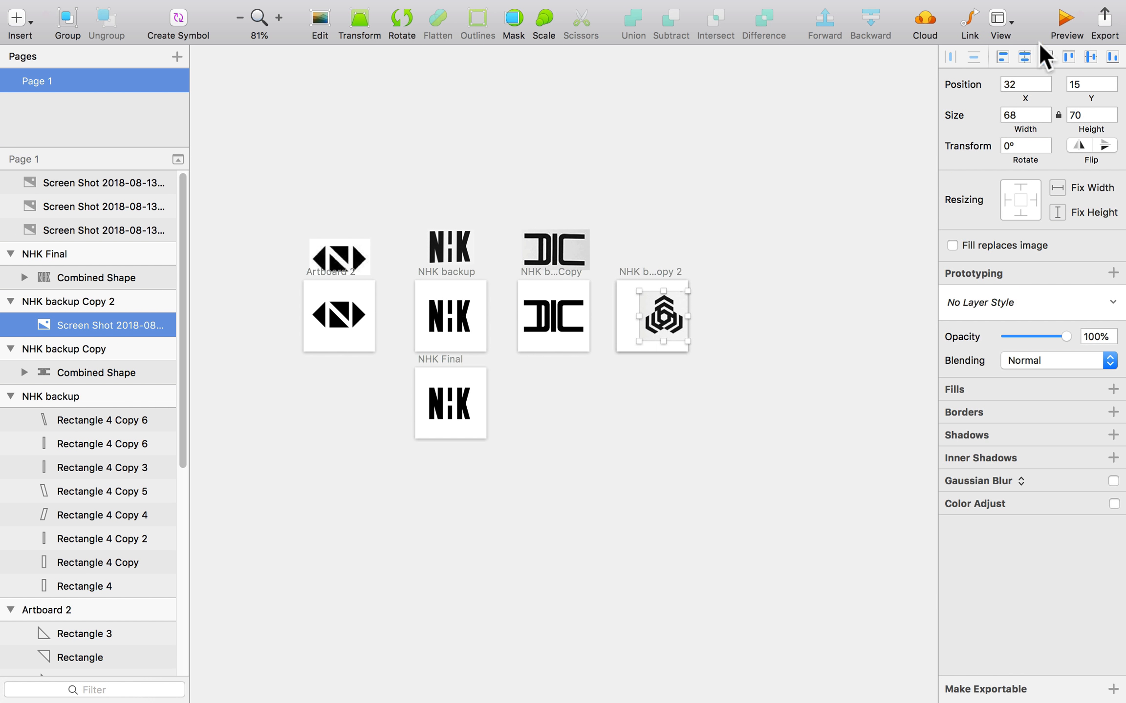
- Centre the Yamaguchi Bank screenshot horizontally on its artboard and draw a six-sided polygon about 70 × 70 over it
{"action": "left_click", "coordinate": [1024, 56]}
{"action": "scroll", "coordinate": [586, 452], "scroll_direction": "up", "scroll_amount": 15}
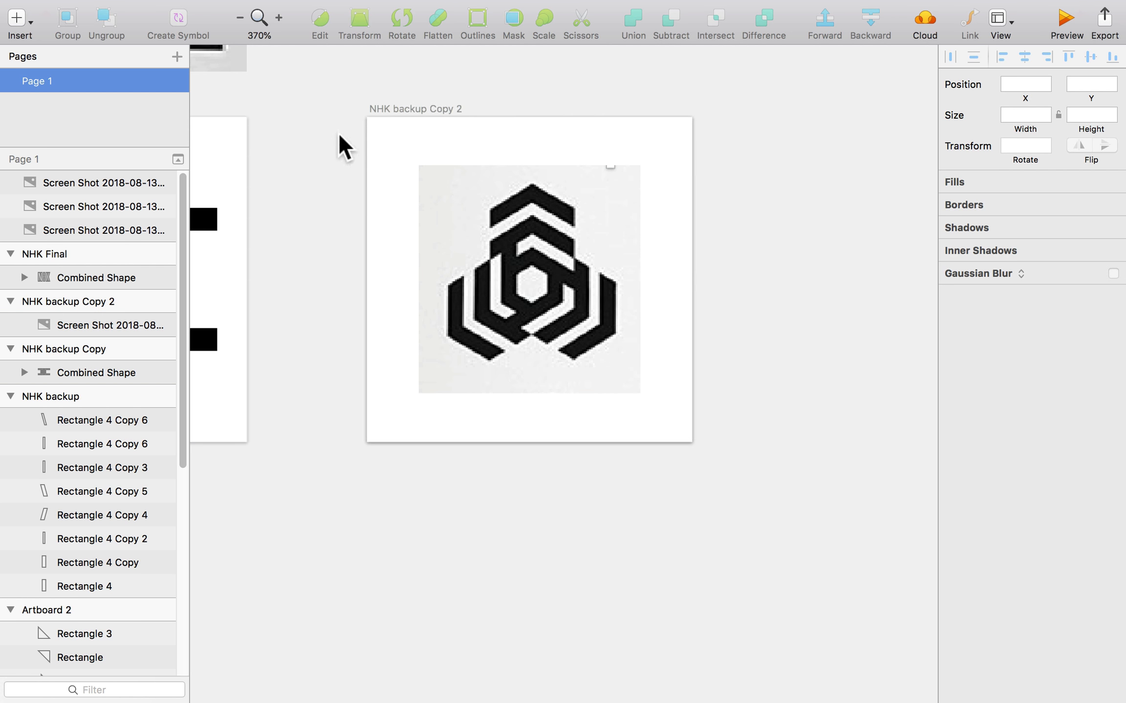
{"action": "mouse_move", "coordinate": [118, 4]}
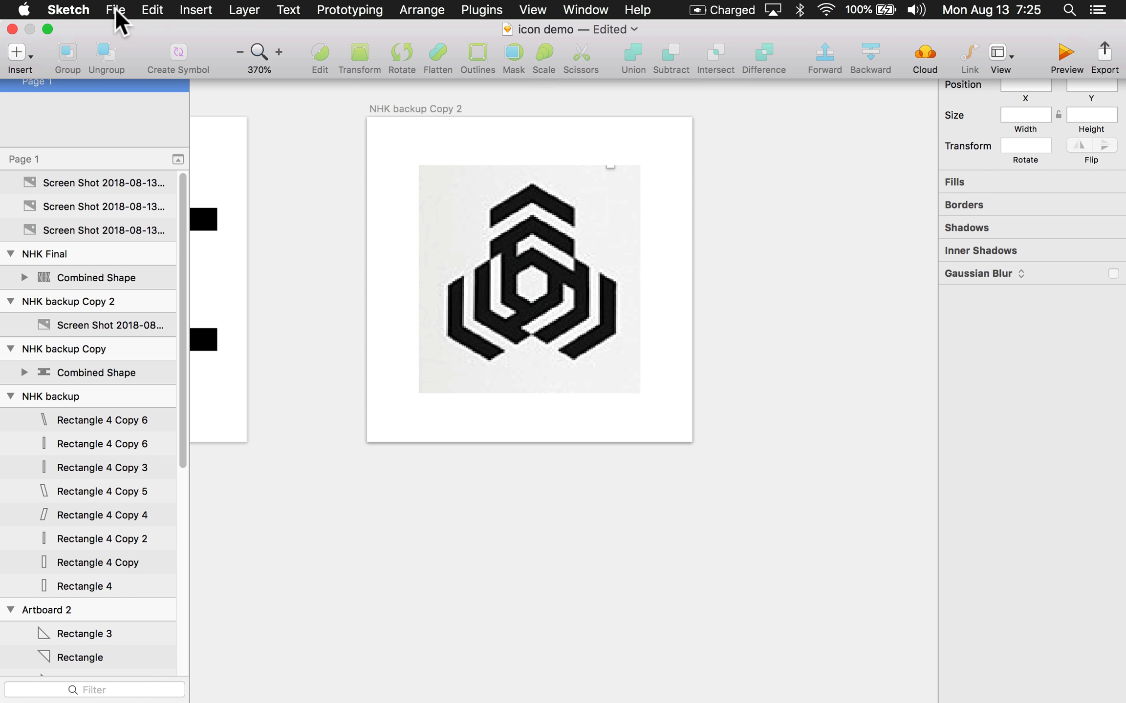
{"action": "left_click", "coordinate": [151, 8]}
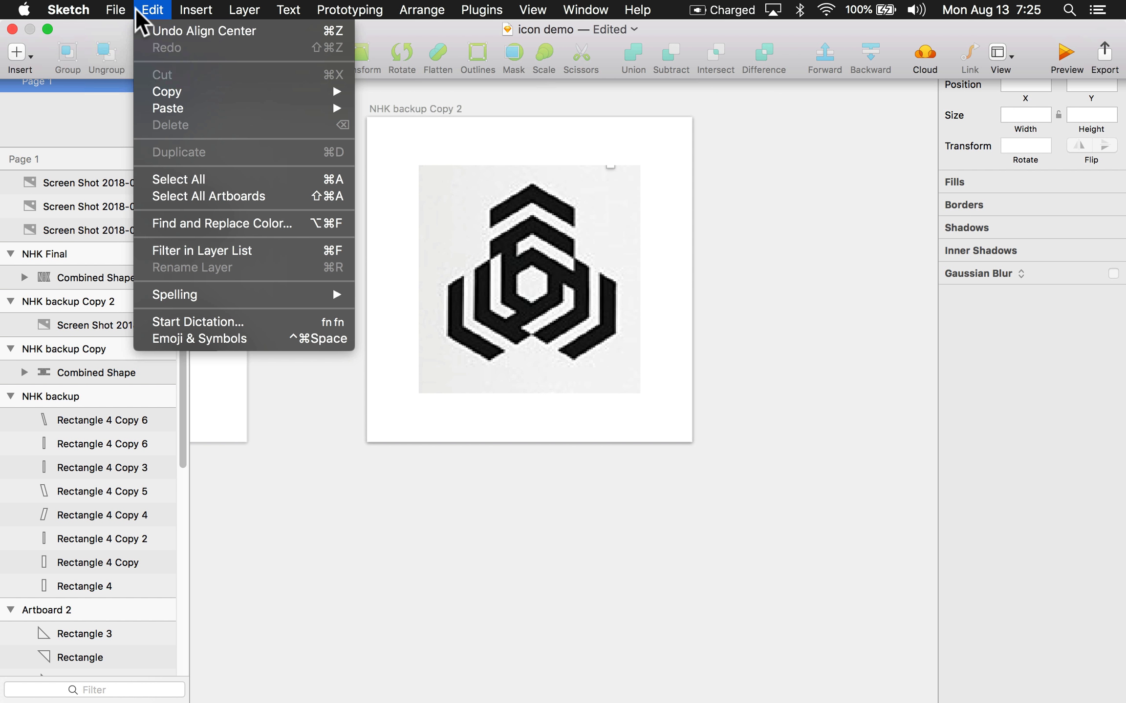
{"action": "mouse_move", "coordinate": [186, 14]}
{"action": "mouse_move", "coordinate": [222, 59]}
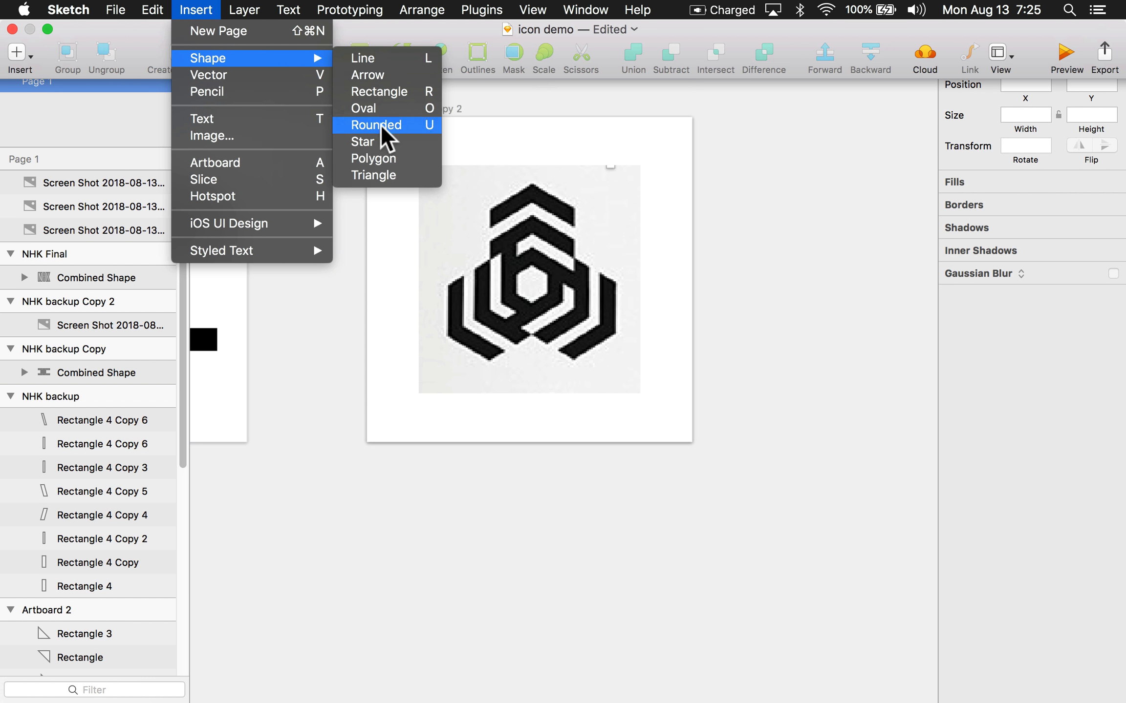
{"action": "left_click", "coordinate": [388, 162]}
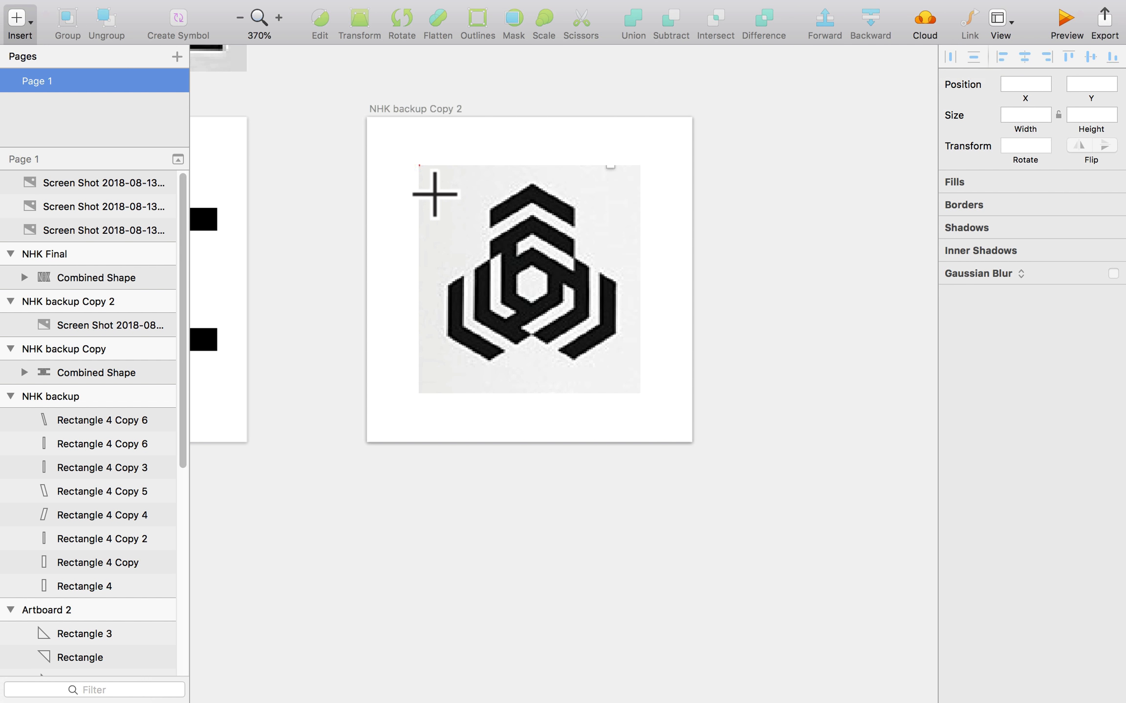
{"action": "left_click_drag", "start_coordinate": [421, 166], "coordinate": [621, 404]}
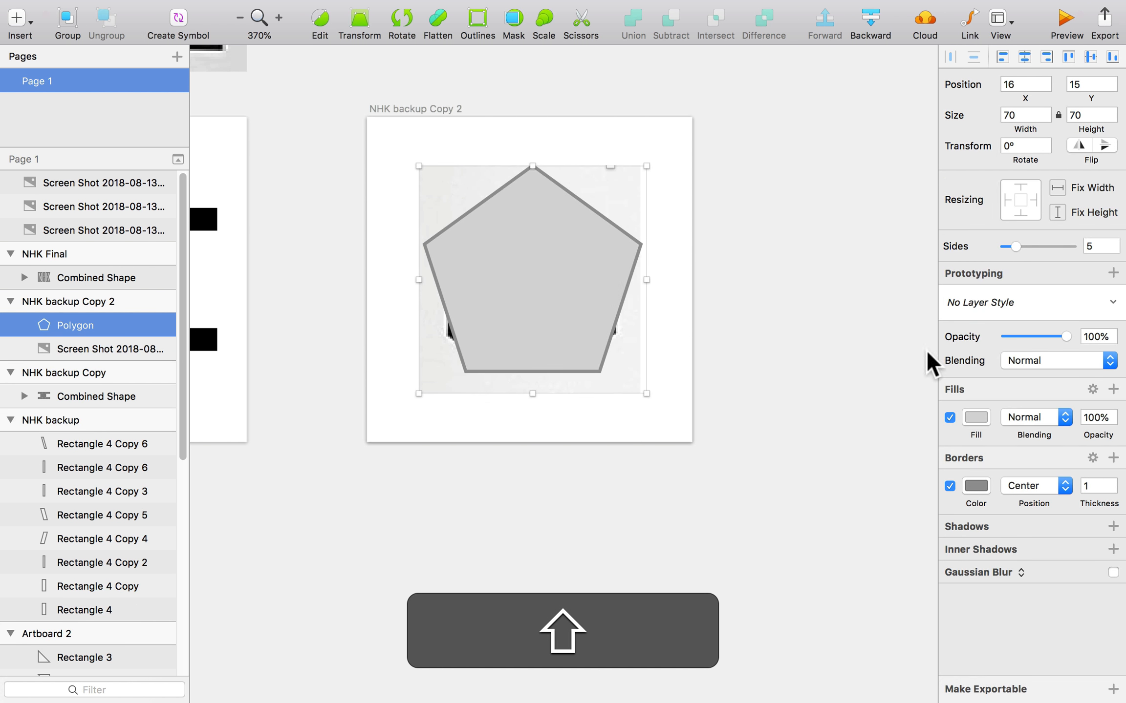
{"action": "left_click", "coordinate": [1115, 243]}
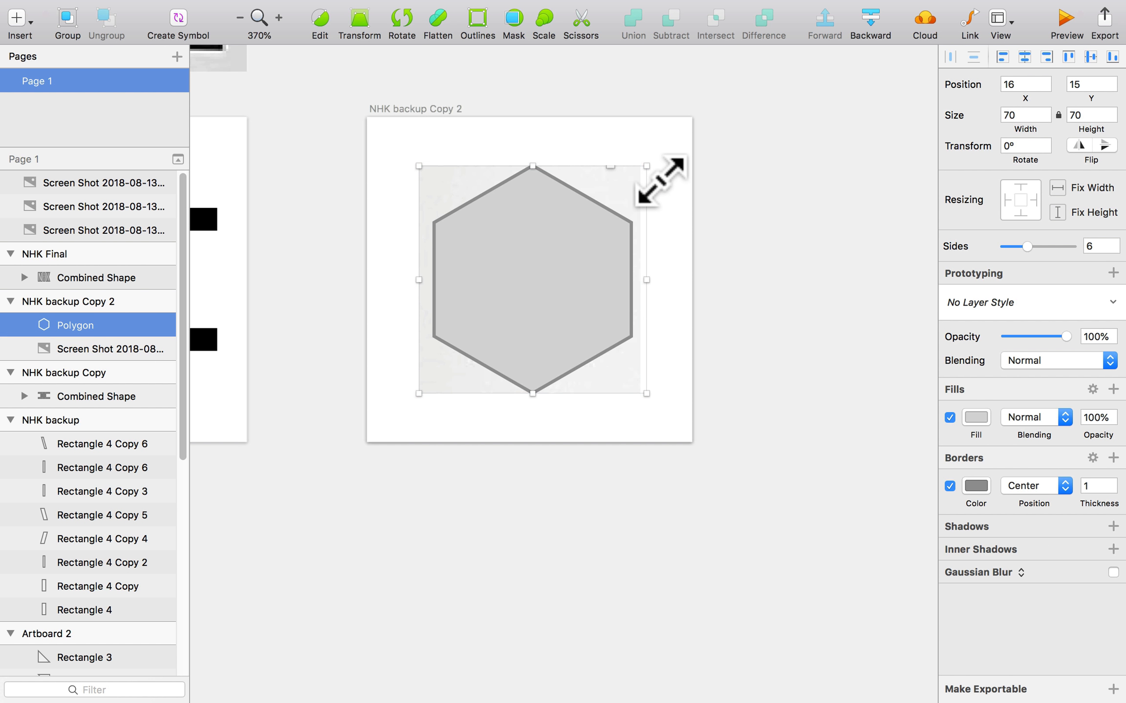
- Scale the hexagon proportionally to about 51.96 × 60 so it matches the outer extents of the logo in the screenshot
{"action": "left_click_drag", "start_coordinate": [647, 166], "coordinate": [623, 205]}
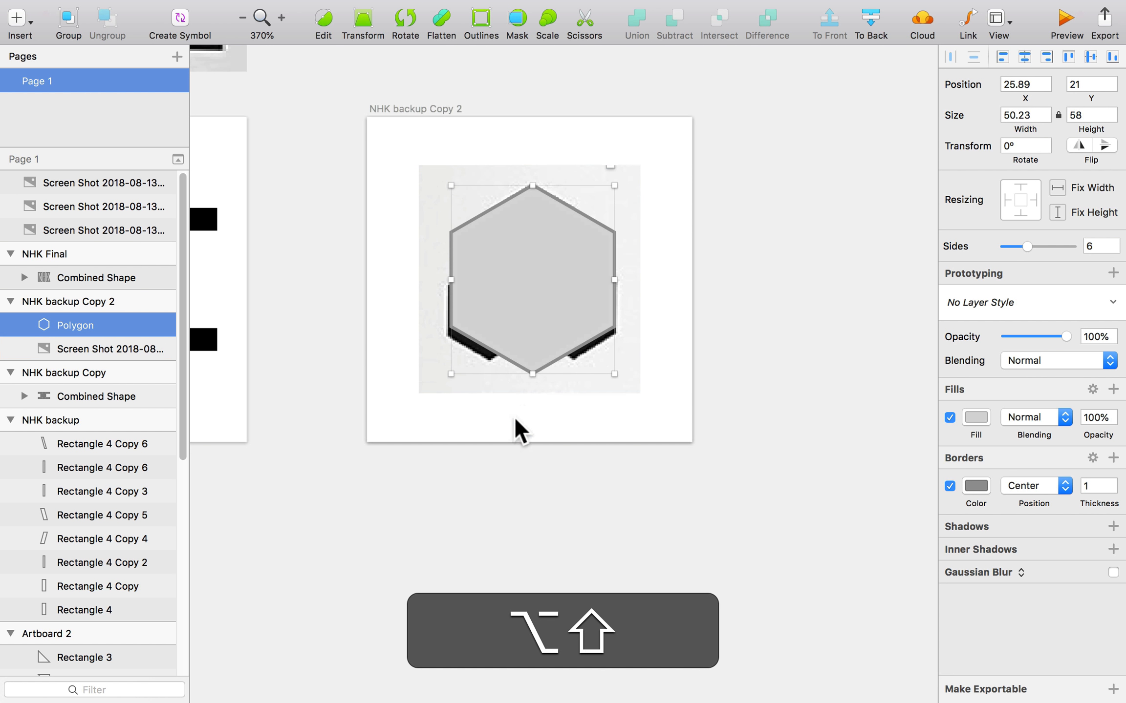
{"action": "left_click_drag", "start_coordinate": [533, 375], "coordinate": [545, 400]}
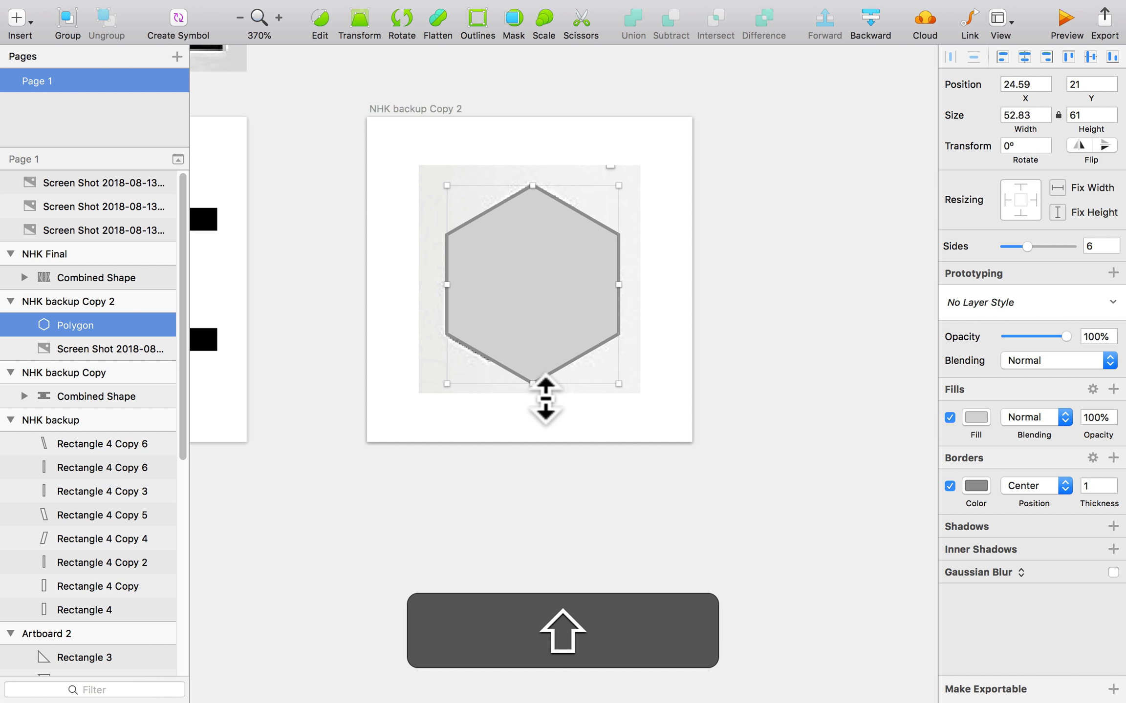
{"action": "key", "text": "super"}
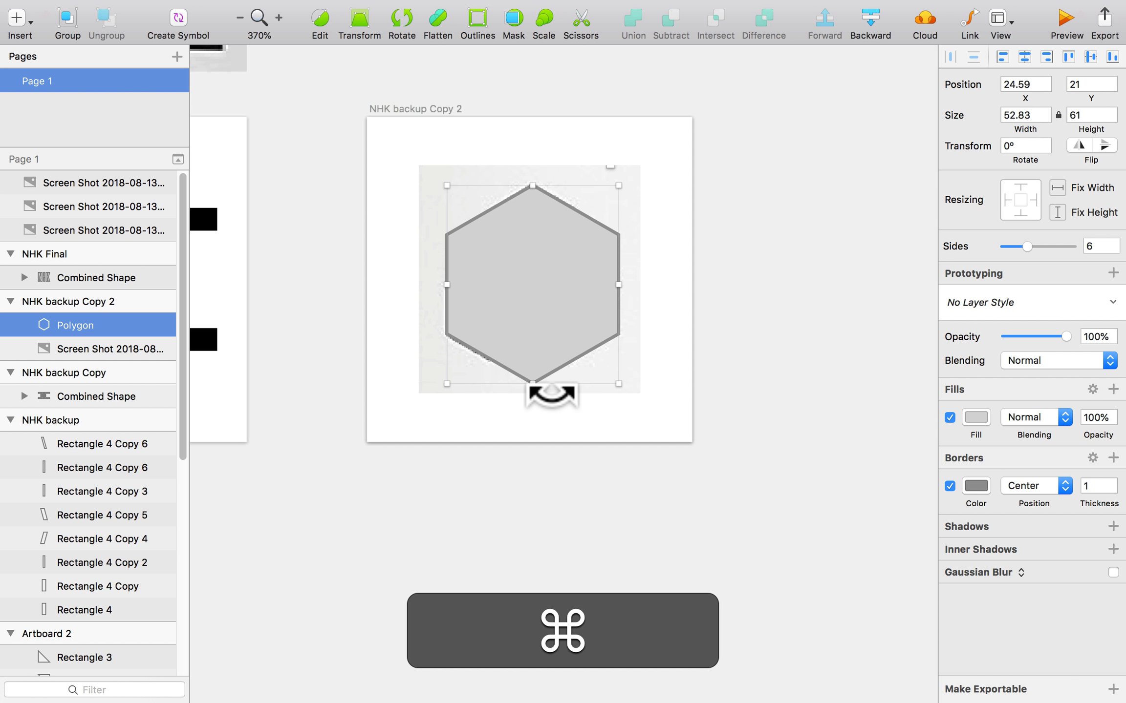
{"action": "key", "text": "super+Up"}
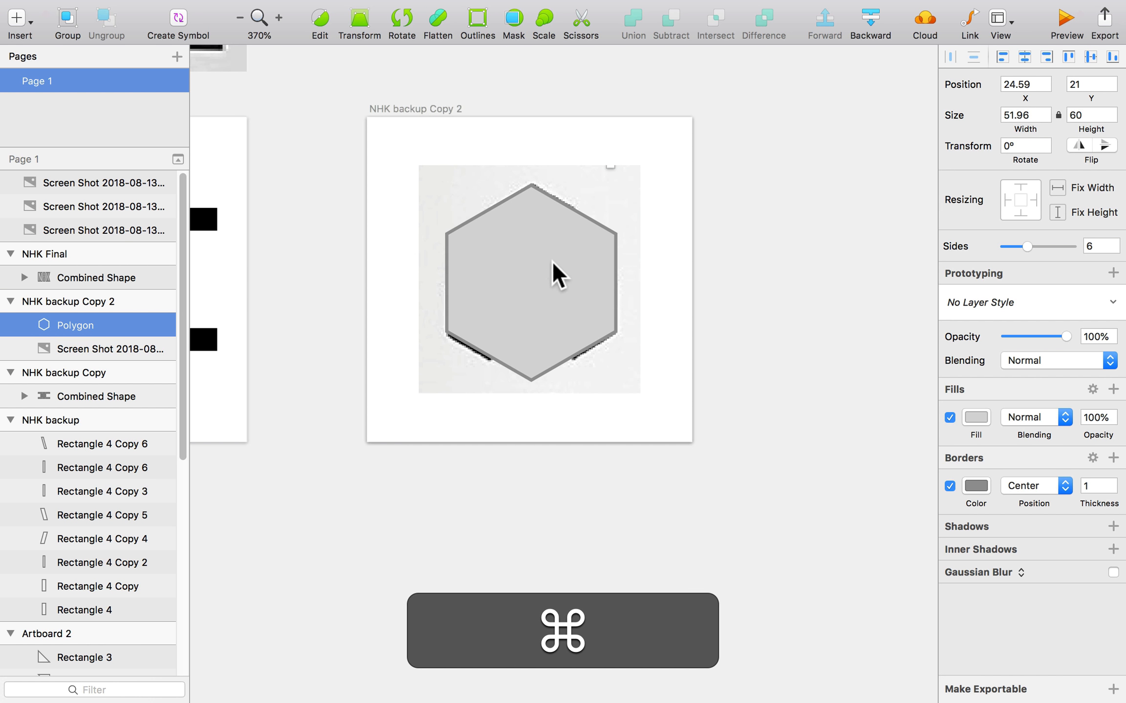
- Move the logo screenshot out from behind the hexagon to the empty canvas beside the artboard as a reference
{"action": "left_click_drag", "start_coordinate": [431, 180], "coordinate": [758, 183]}
{"action": "left_click_drag", "start_coordinate": [521, 207], "coordinate": [332, 201]}
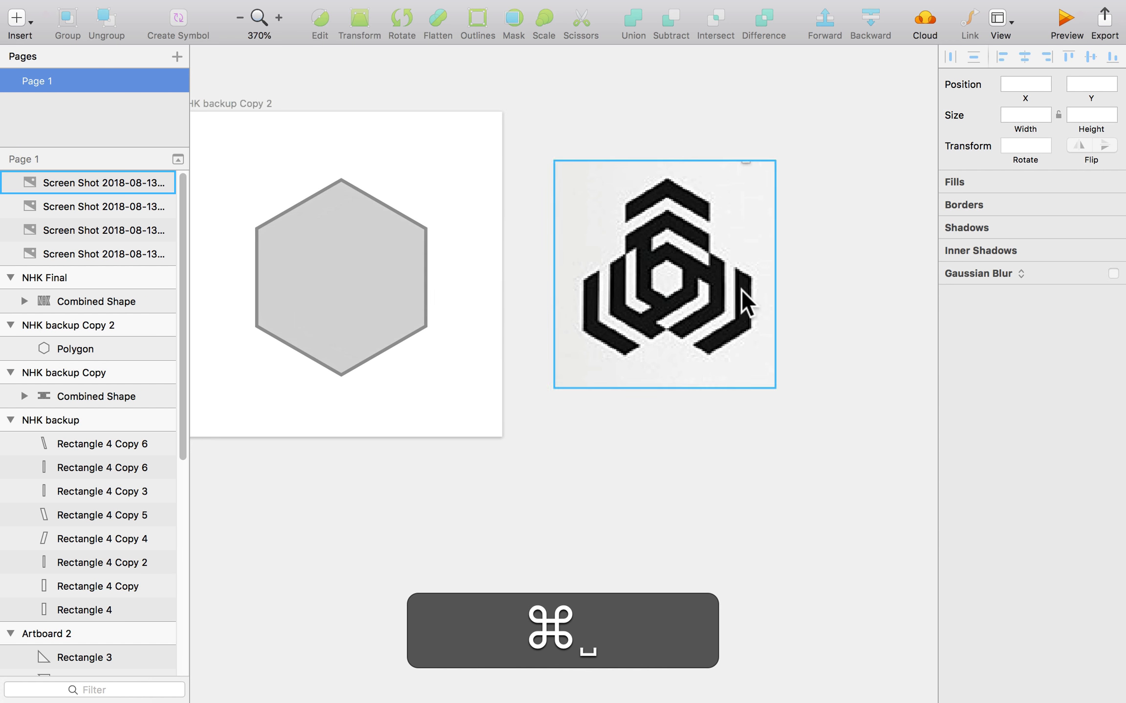
{"action": "scroll", "coordinate": [741, 291], "scroll_direction": "up", "scroll_amount": 5}
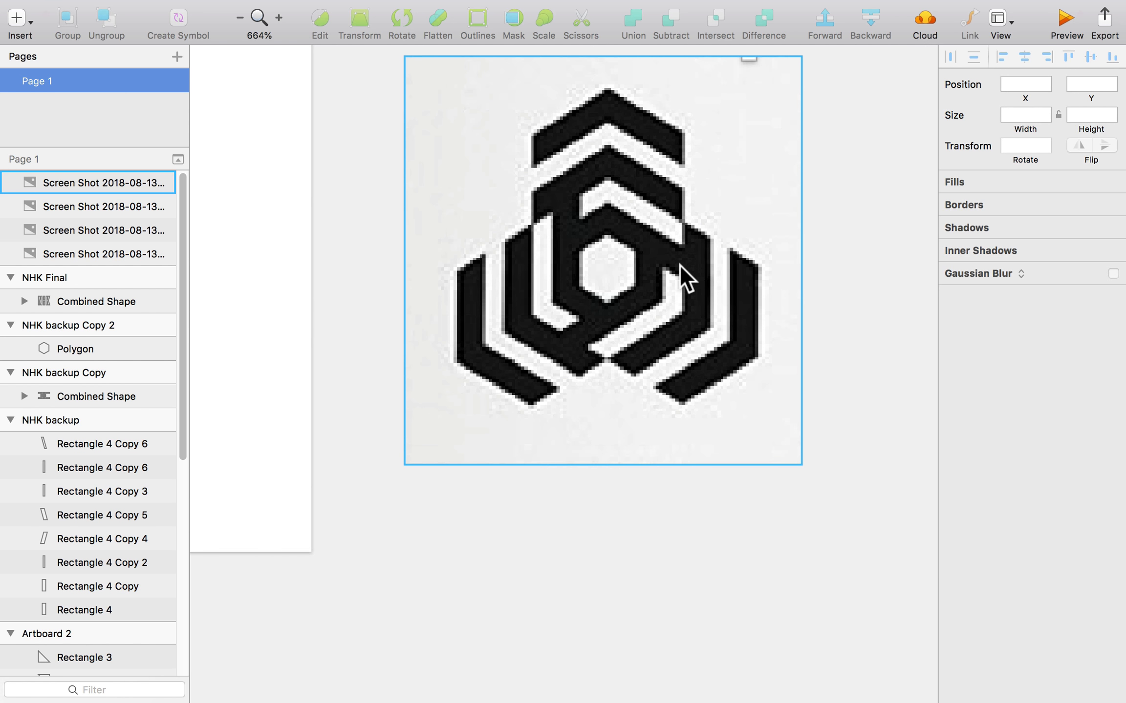
{"action": "left_click", "coordinate": [753, 261]}
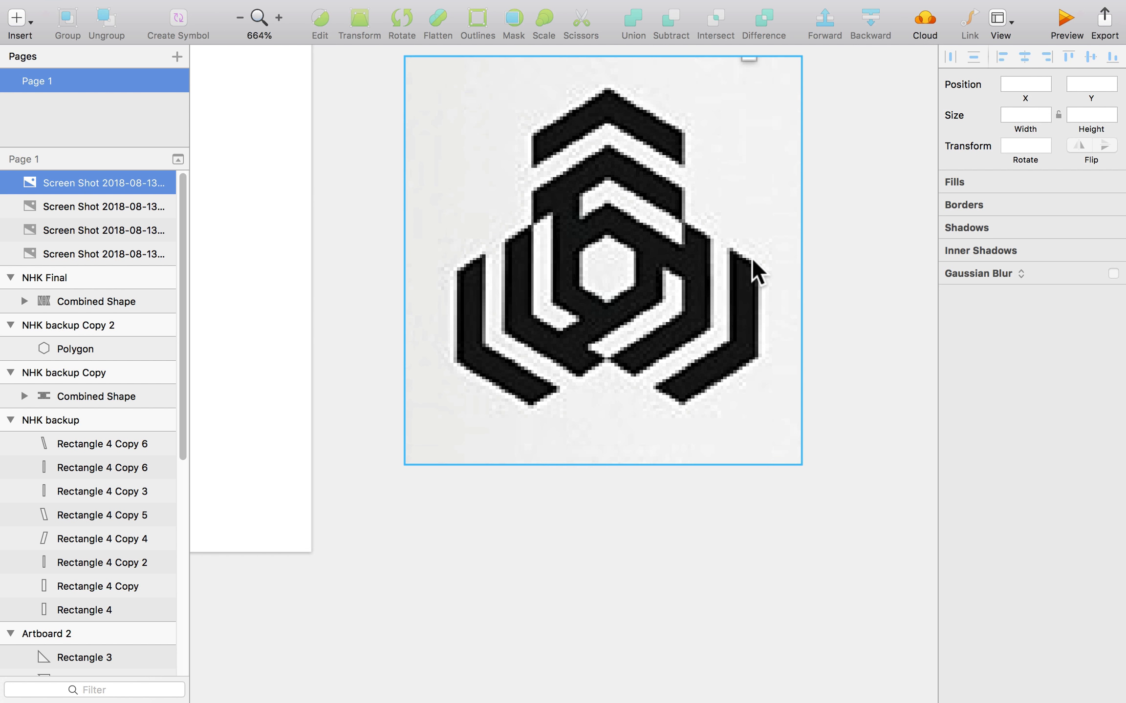
{"action": "scroll", "coordinate": [849, 161], "scroll_direction": "down", "scroll_amount": 3, "text": "super"}
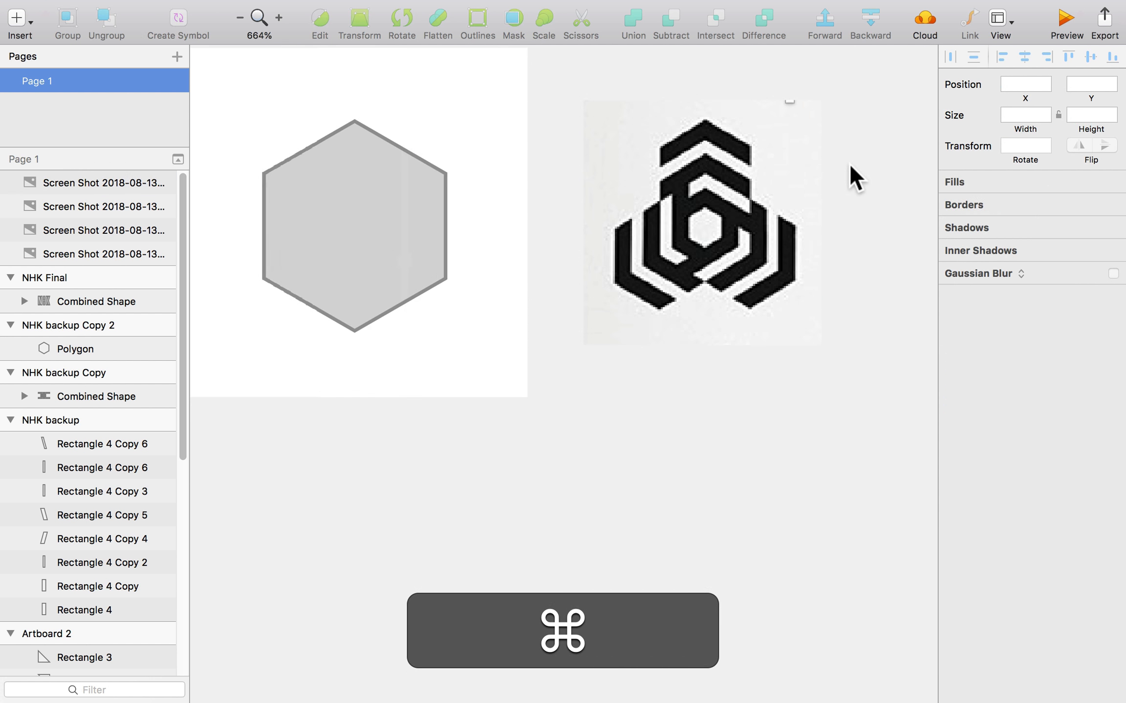
- Set the hexagon's border position to Inside and its thickness to 5
{"action": "left_click", "coordinate": [412, 187], "text": "super"}
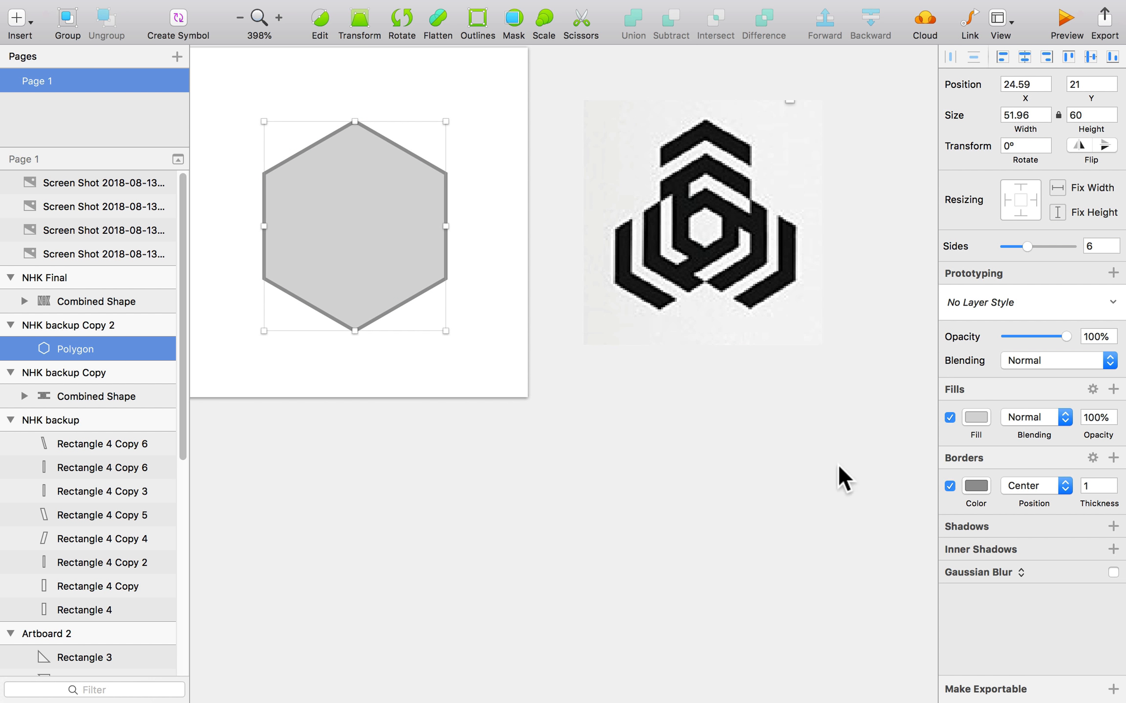
{"action": "left_click", "coordinate": [1015, 476]}
{"action": "left_click", "coordinate": [1026, 498]}
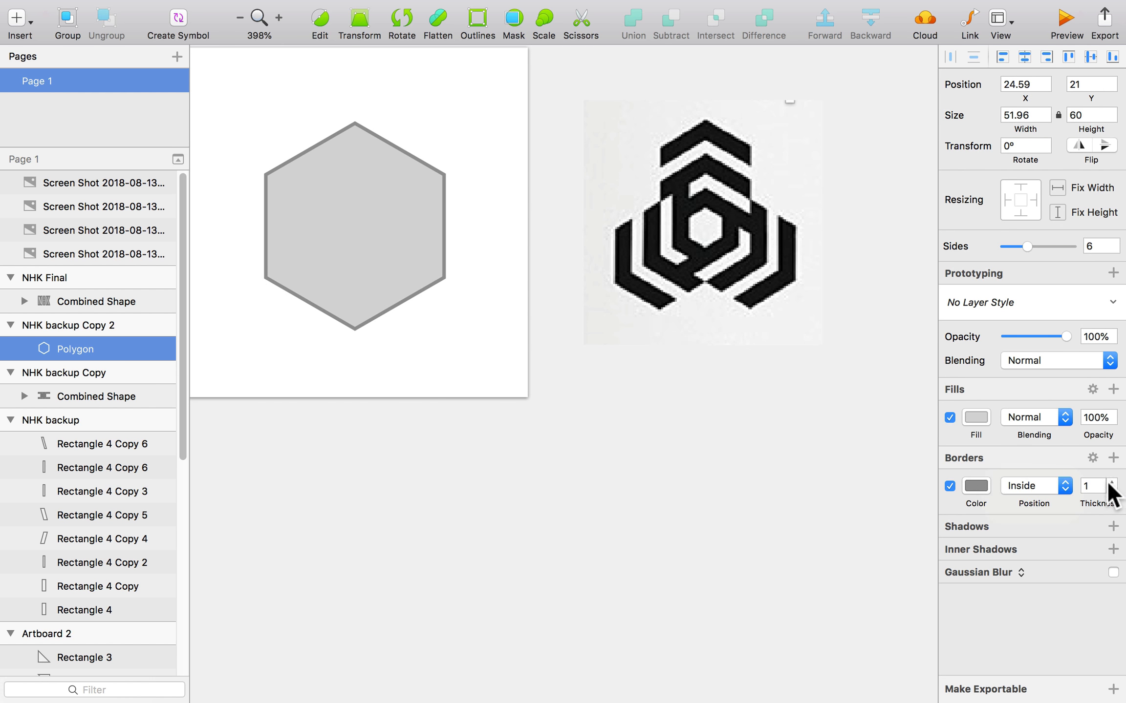
{"action": "left_click", "coordinate": [1112, 483]}
{"action": "left_click", "coordinate": [1111, 483]}
{"action": "left_click", "coordinate": [1112, 482]}
{"action": "left_click", "coordinate": [1112, 482]}
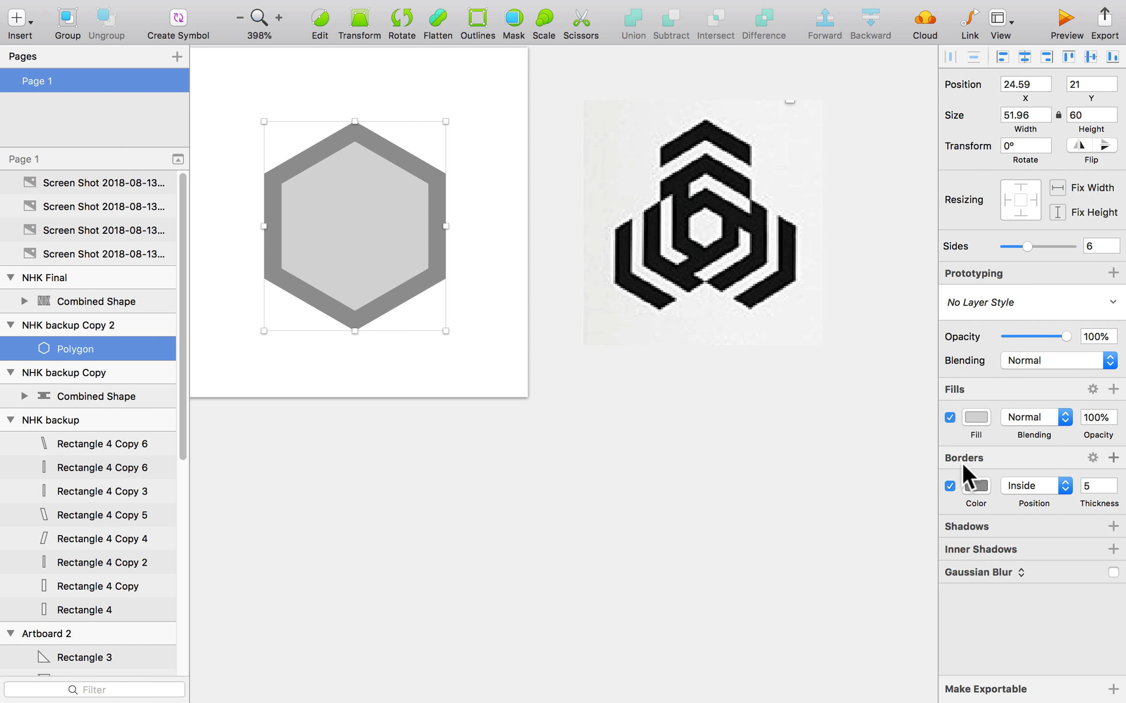
- Turn off the hexagon's fill and make its border black
{"action": "left_click", "coordinate": [949, 417]}
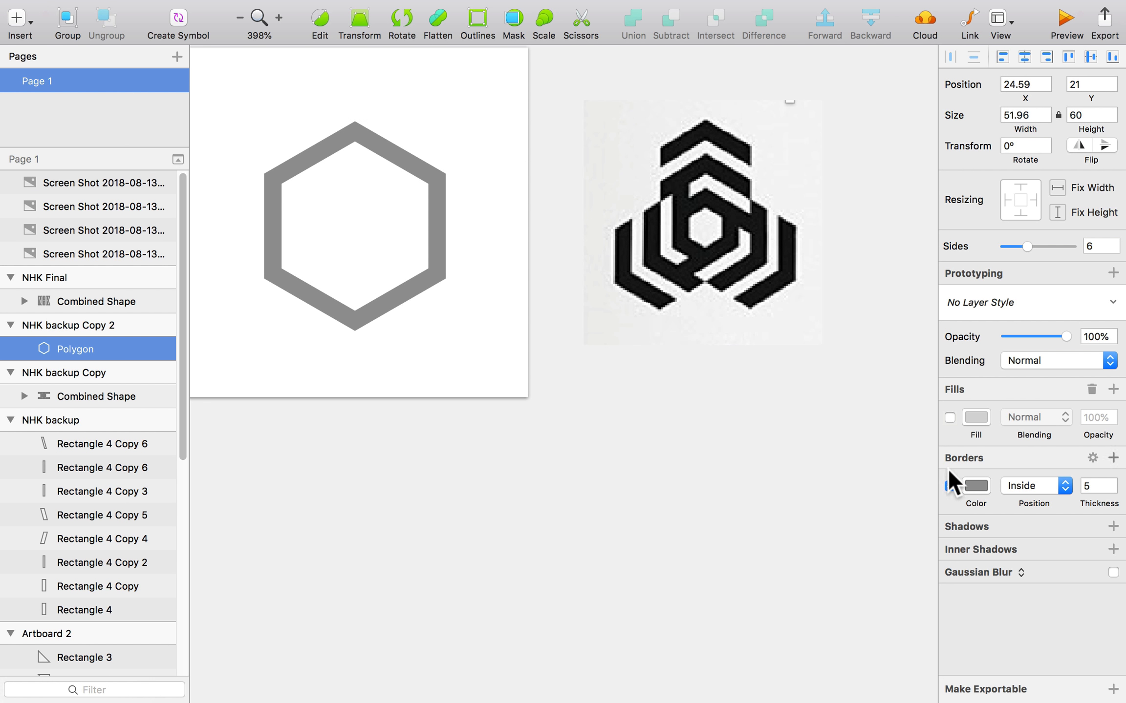
{"action": "left_click", "coordinate": [972, 492]}
{"action": "left_click", "coordinate": [982, 668]}
{"action": "left_click", "coordinate": [575, 398]}
{"action": "left_click", "coordinate": [567, 398]}
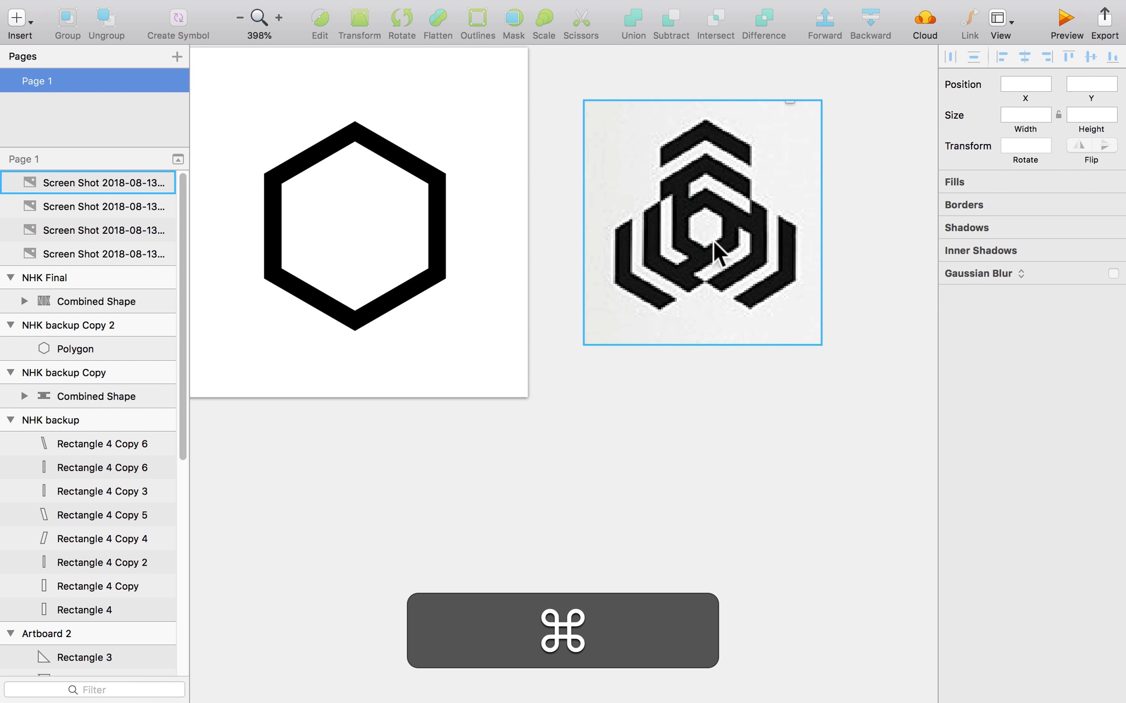
- Duplicate the hexagon in place and scale the copy from its centre to 34.64 × 40 as a middle ring
{"action": "scroll", "coordinate": [714, 249], "scroll_direction": "up", "scroll_amount": 3}
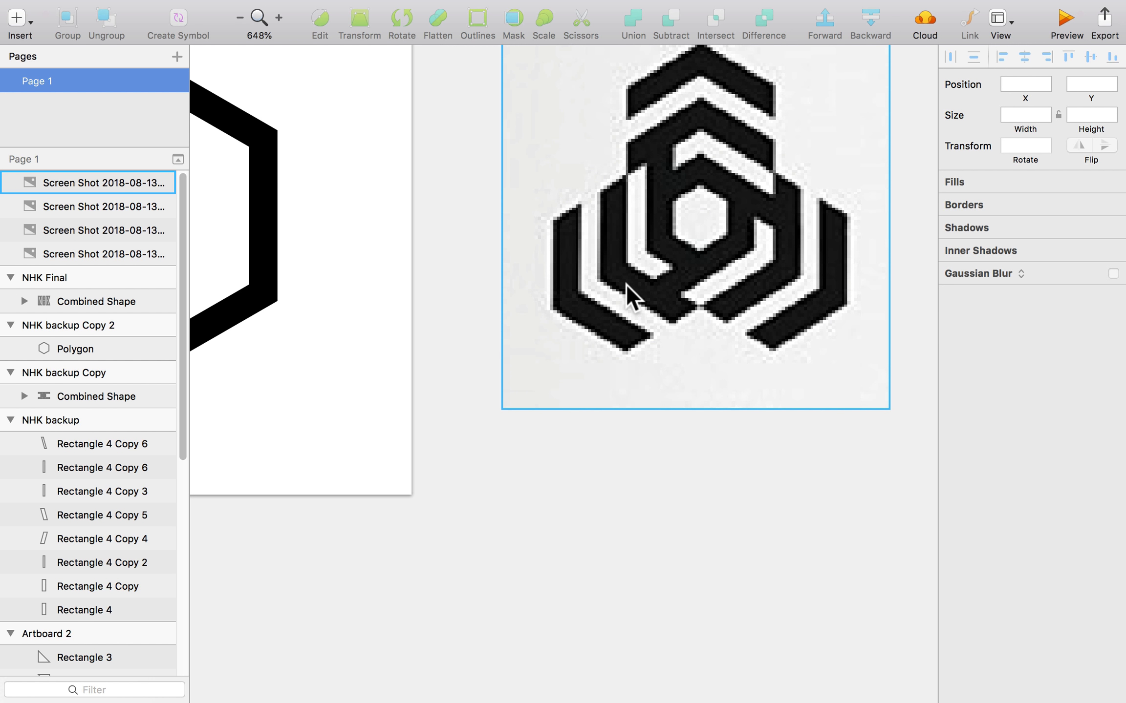
{"action": "scroll", "coordinate": [616, 211], "scroll_direction": "down", "scroll_amount": 3}
{"action": "left_click_drag", "start_coordinate": [498, 280], "coordinate": [610, 311]}
{"action": "left_click", "coordinate": [573, 259]}
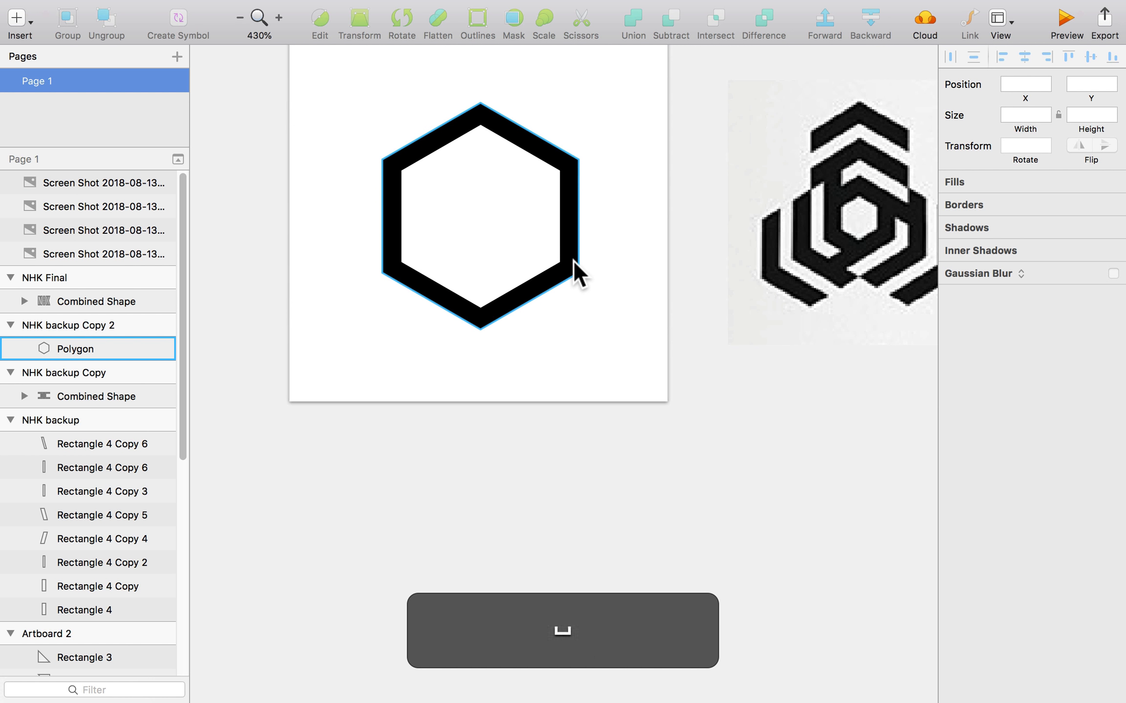
{"action": "key", "text": "super+c"}
{"action": "key", "text": "super+v"}
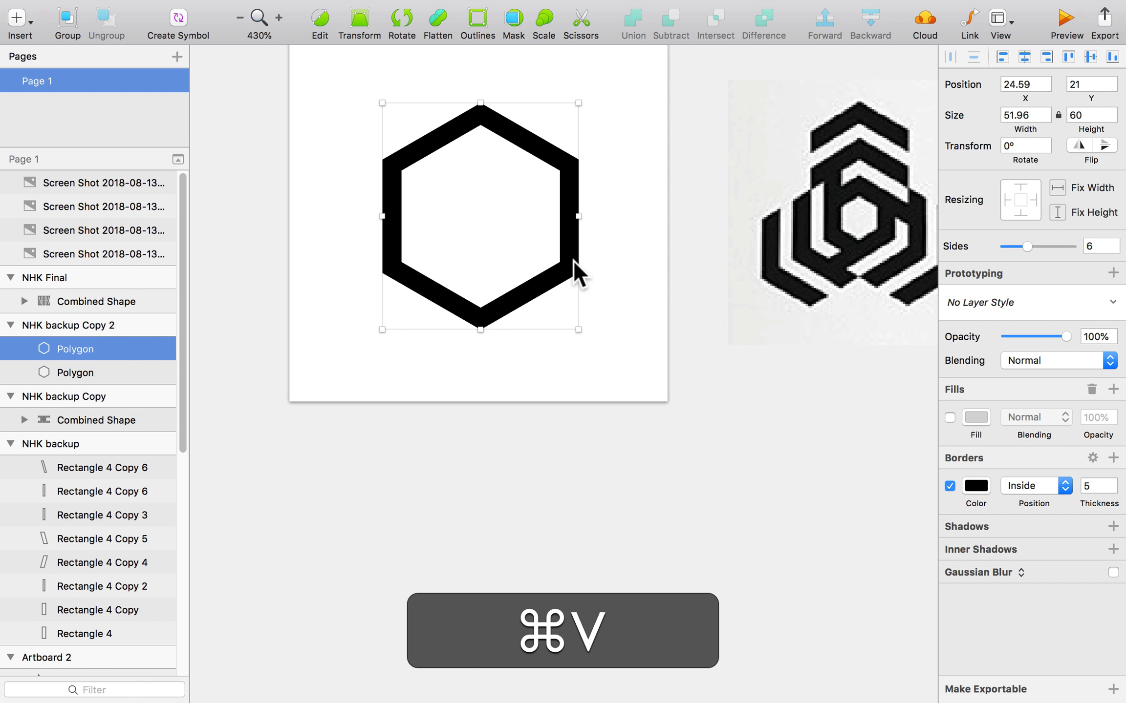
{"action": "left_click_drag", "start_coordinate": [578, 103], "coordinate": [550, 194]}
{"action": "left_click", "coordinate": [634, 180]}
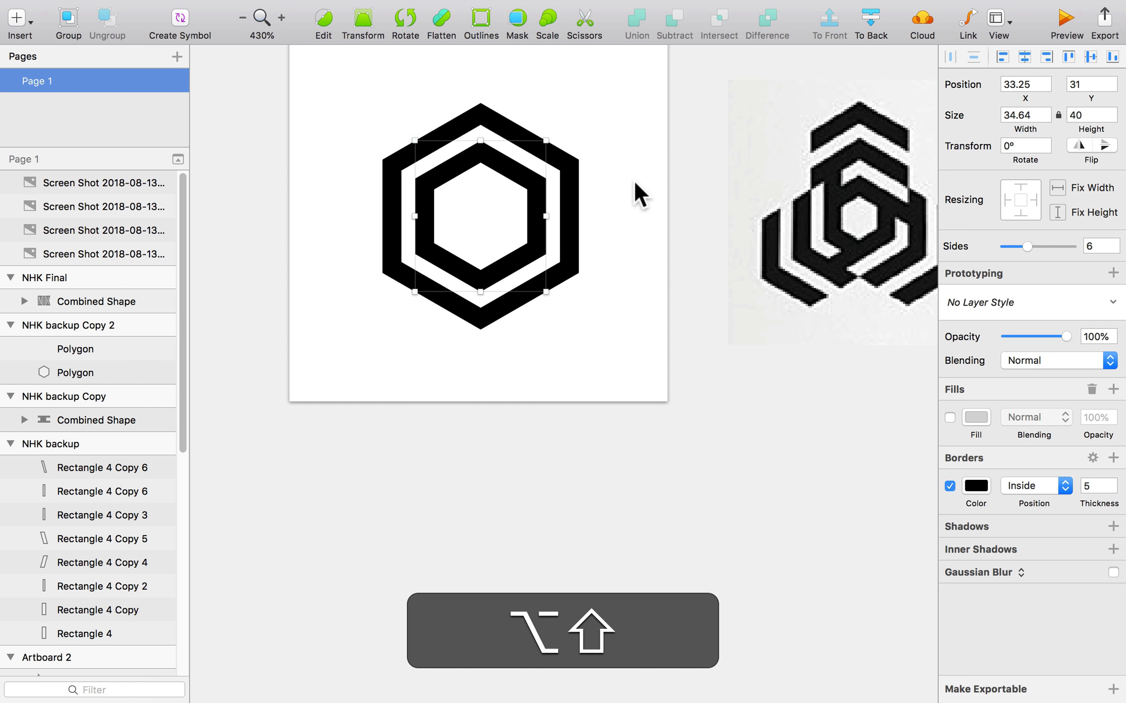
- Duplicate the middle hexagon ring in place and scale the copy from its centre to 17.32 × 20 as the innermost ring
{"action": "key", "text": "space"}
{"action": "left_click_drag", "start_coordinate": [626, 219], "coordinate": [589, 225]}
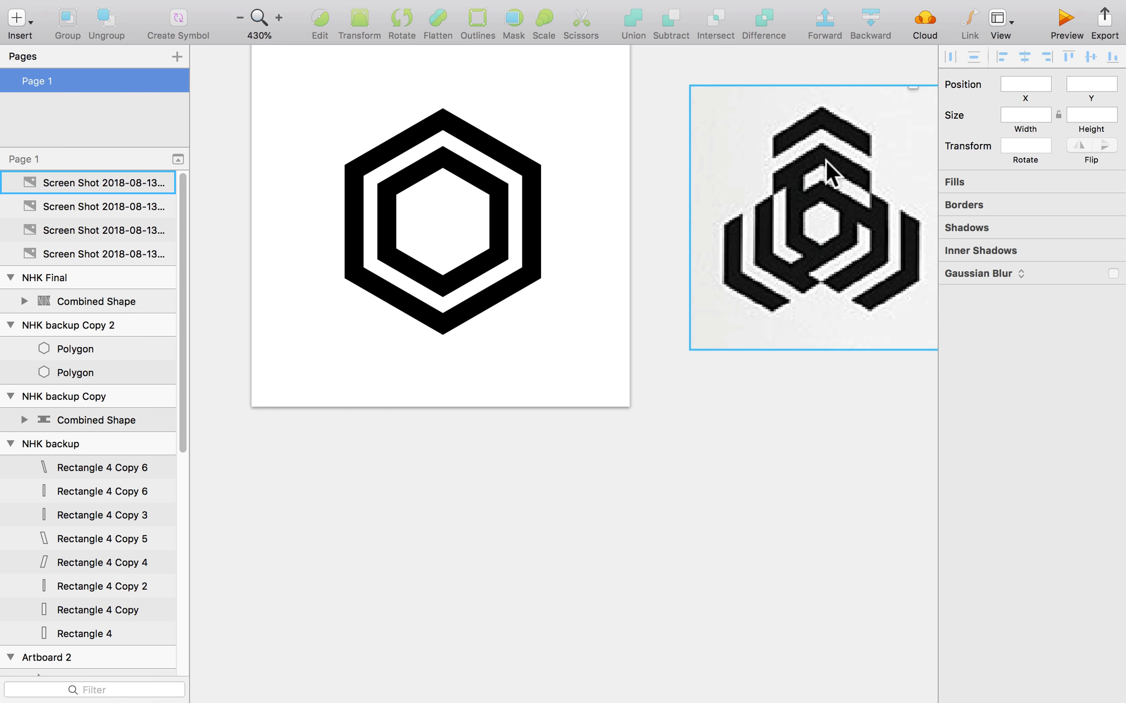
{"action": "left_click", "coordinate": [506, 194], "text": "super"}
{"action": "key", "text": "super+v"}
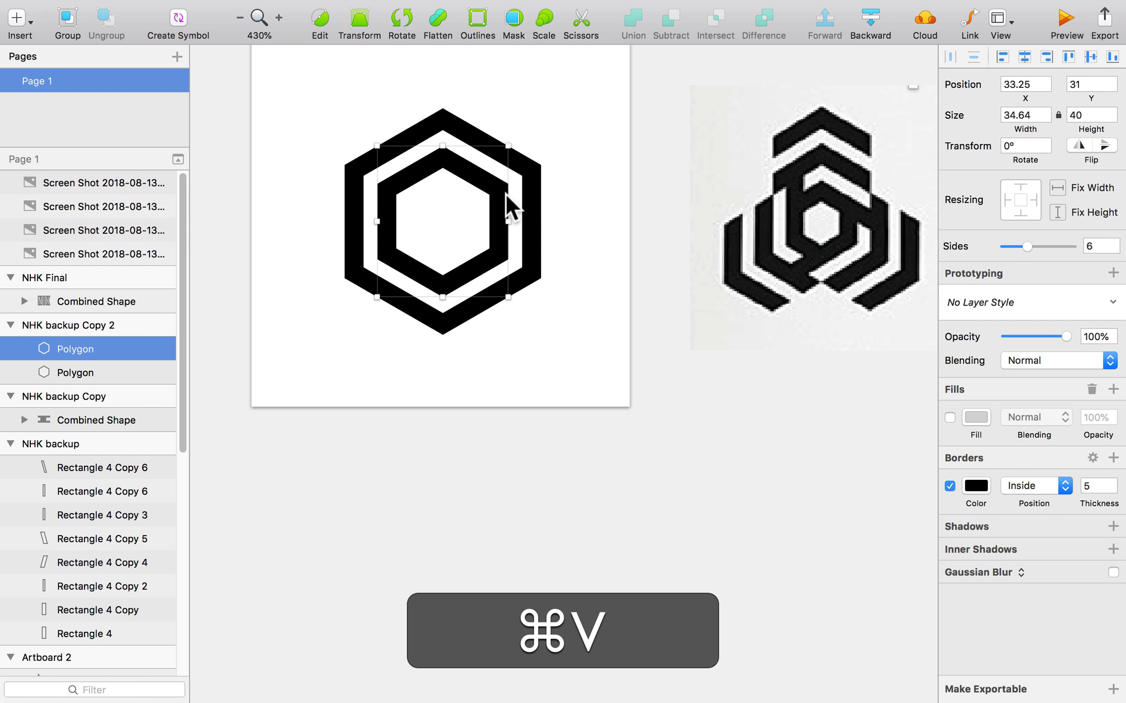
{"action": "left_click_drag", "start_coordinate": [519, 165], "coordinate": [472, 235]}
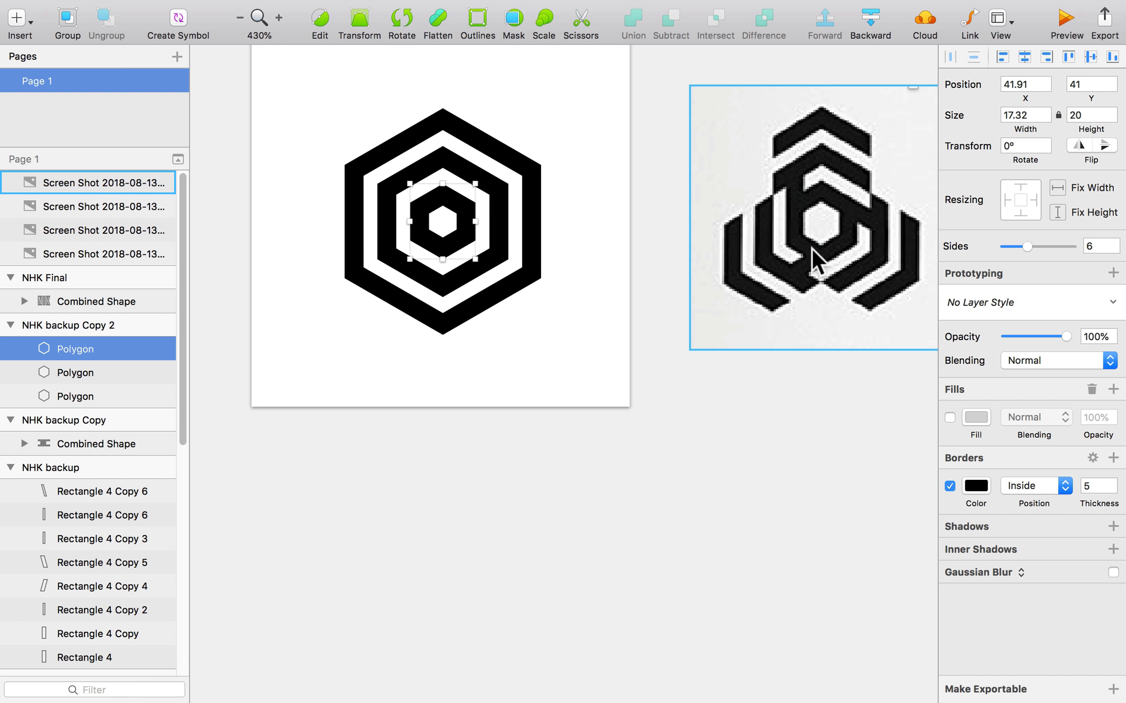
{"action": "left_click", "coordinate": [533, 180]}
{"action": "left_click_drag", "start_coordinate": [578, 189], "coordinate": [564, 218]}
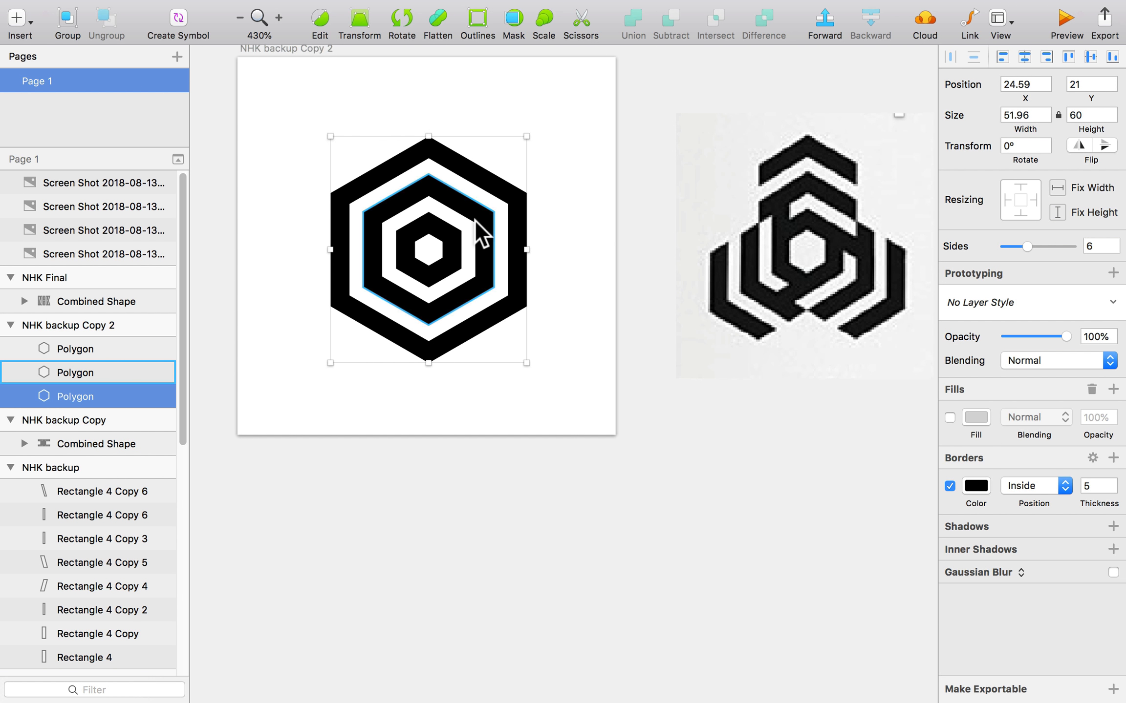
{"action": "left_click", "coordinate": [545, 227]}
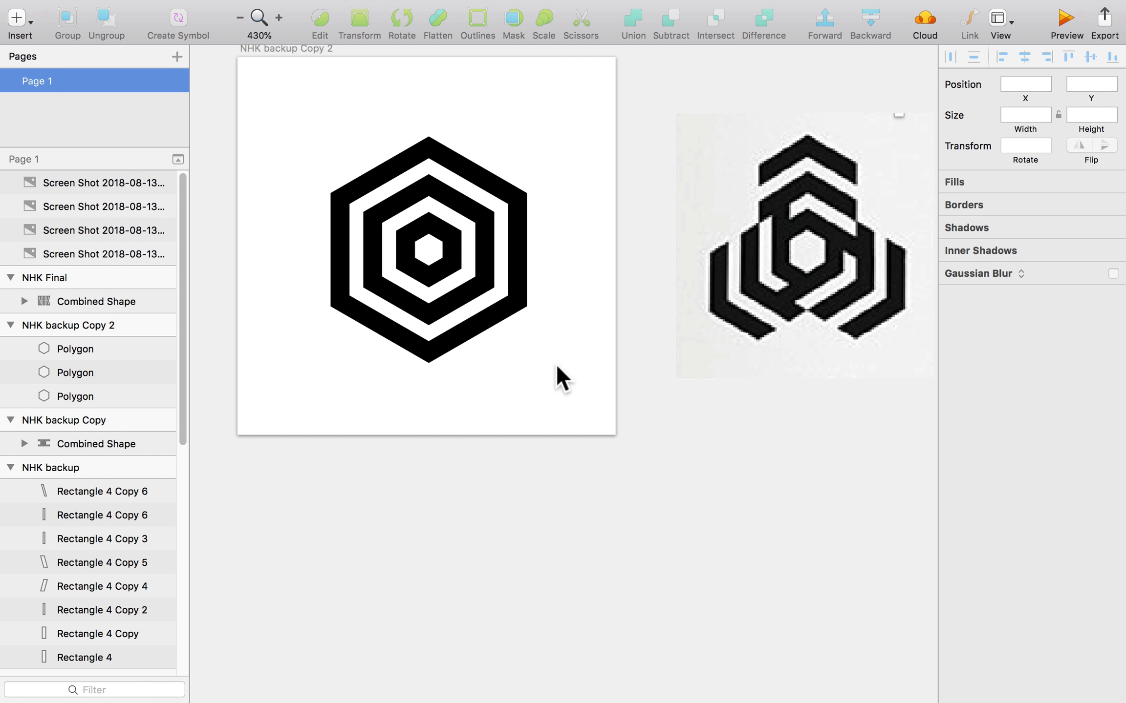
- Place a copy of the middle hexagon ring at X 63, Y 14 and bring it to the front
{"action": "left_click", "coordinate": [379, 282]}
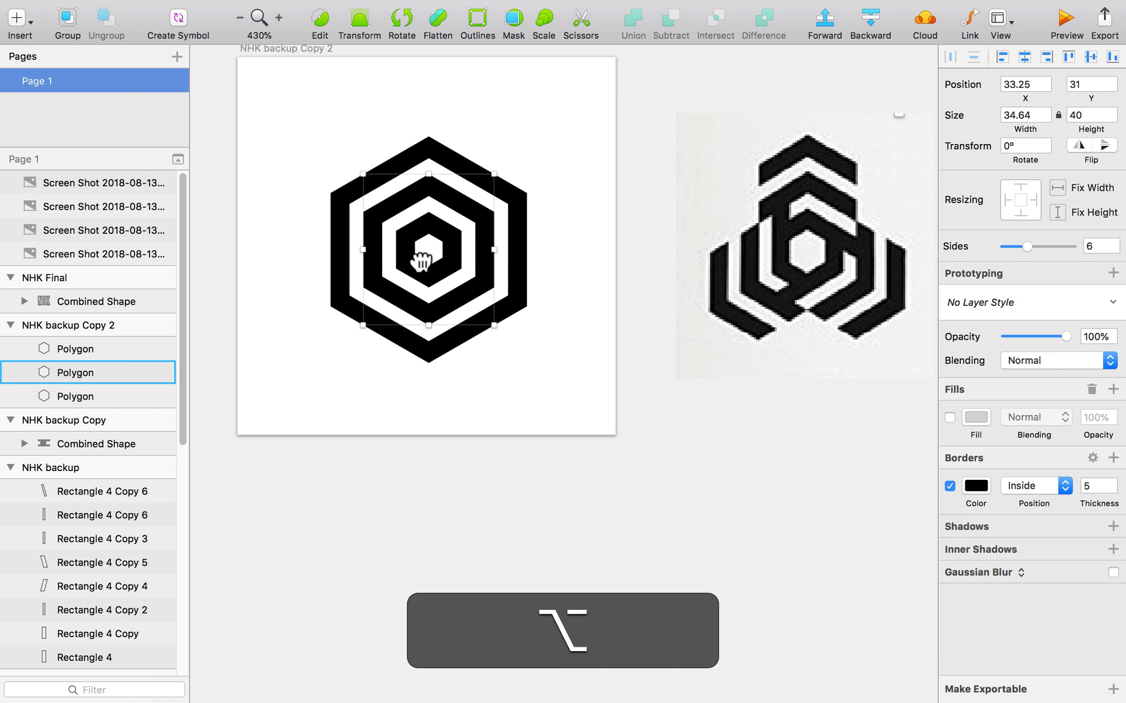
{"action": "left_click_drag", "start_coordinate": [423, 259], "coordinate": [490, 225]}
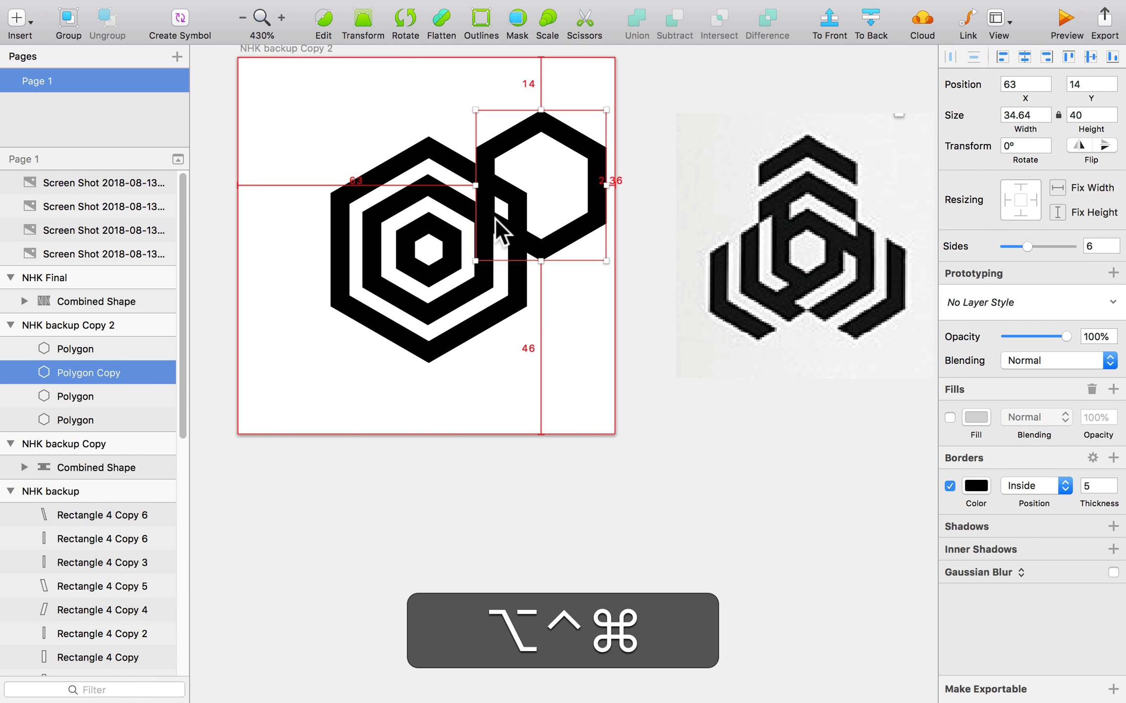
{"action": "key", "text": "ctrl+alt+super+Up"}
- Turn off the copied hexagon's border and give it a solid white fill so it masks the rings' upper-right part
{"action": "left_click", "coordinate": [949, 486]}
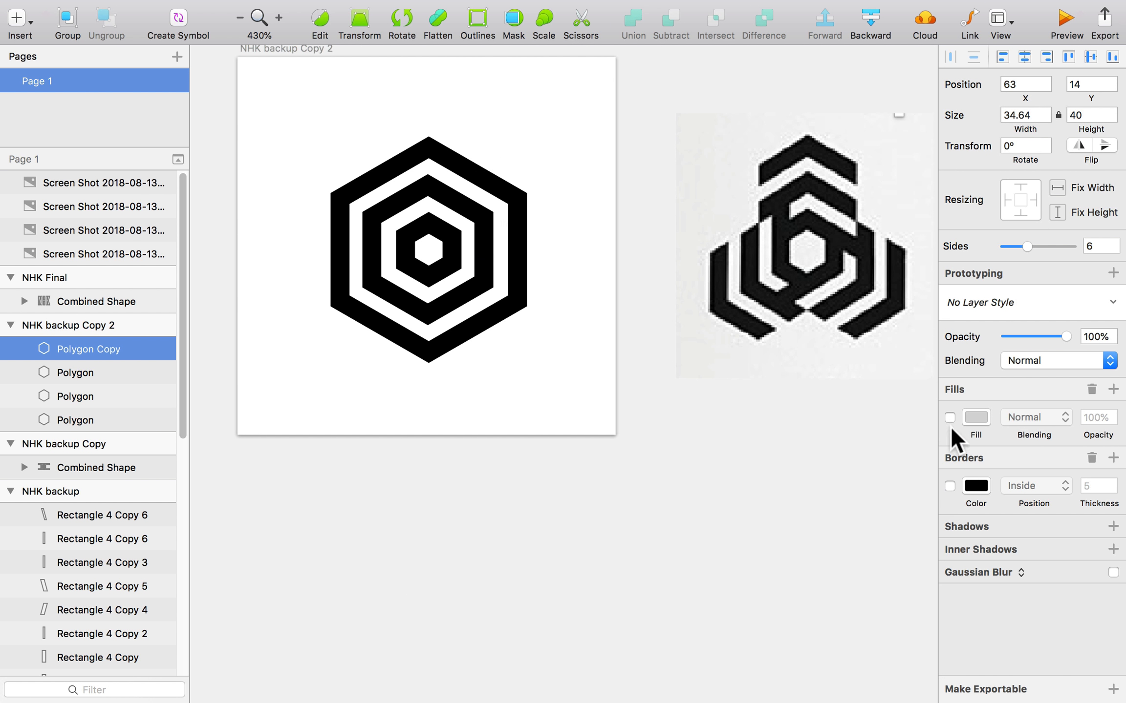
{"action": "left_click", "coordinate": [949, 417]}
{"action": "left_click", "coordinate": [976, 418]}
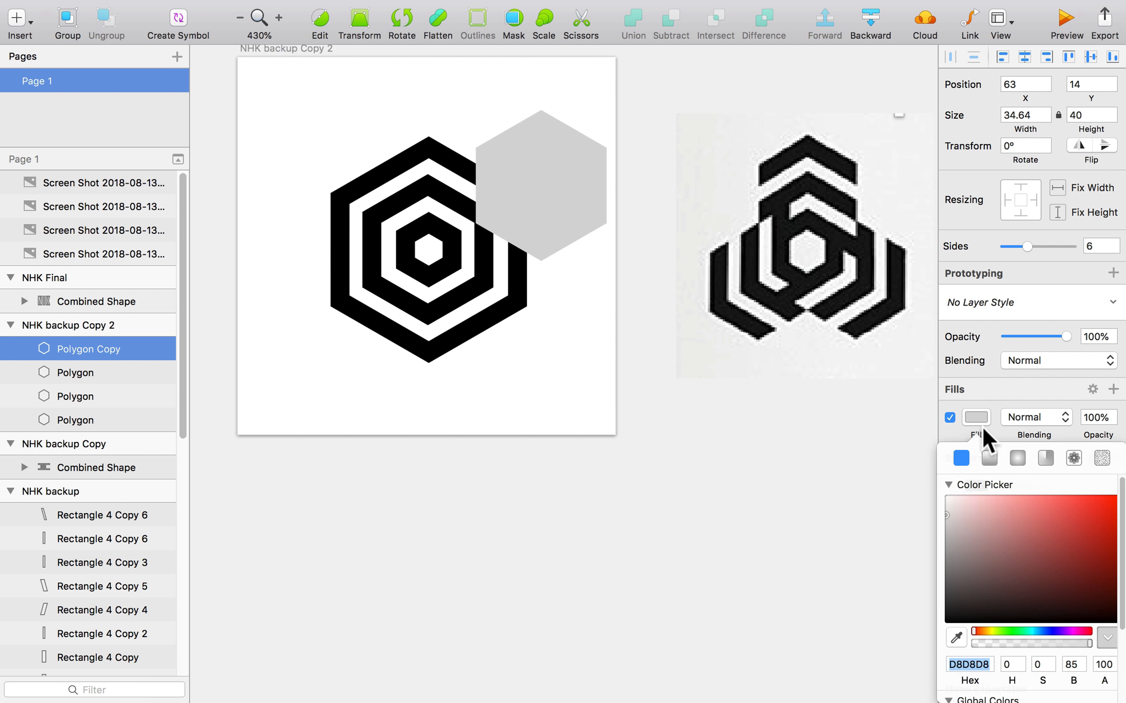
{"action": "left_click", "coordinate": [965, 497]}
{"action": "left_click_drag", "start_coordinate": [899, 469], "coordinate": [696, 418]}
{"action": "left_click", "coordinate": [694, 418]}
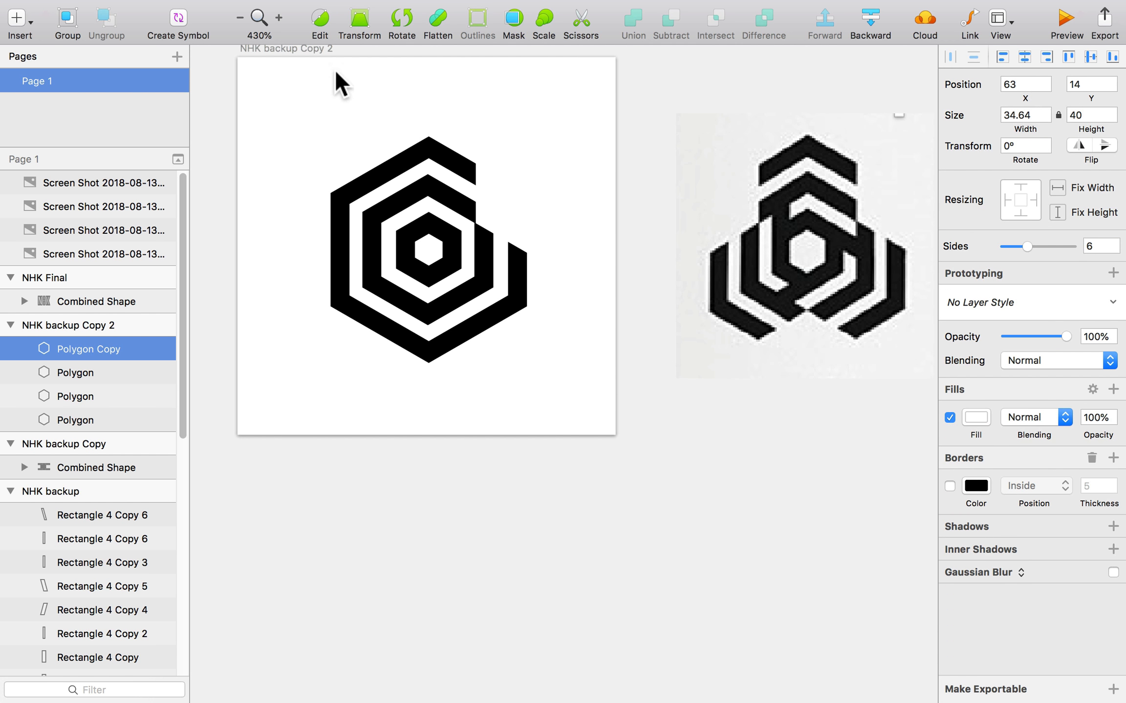
- Turn off fitting layers and points to pixel bounds in the layer preferences
{"action": "scroll", "coordinate": [465, 223], "scroll_direction": "up", "scroll_amount": 5}
{"action": "scroll", "coordinate": [466, 227], "scroll_direction": "up", "scroll_amount": 10}
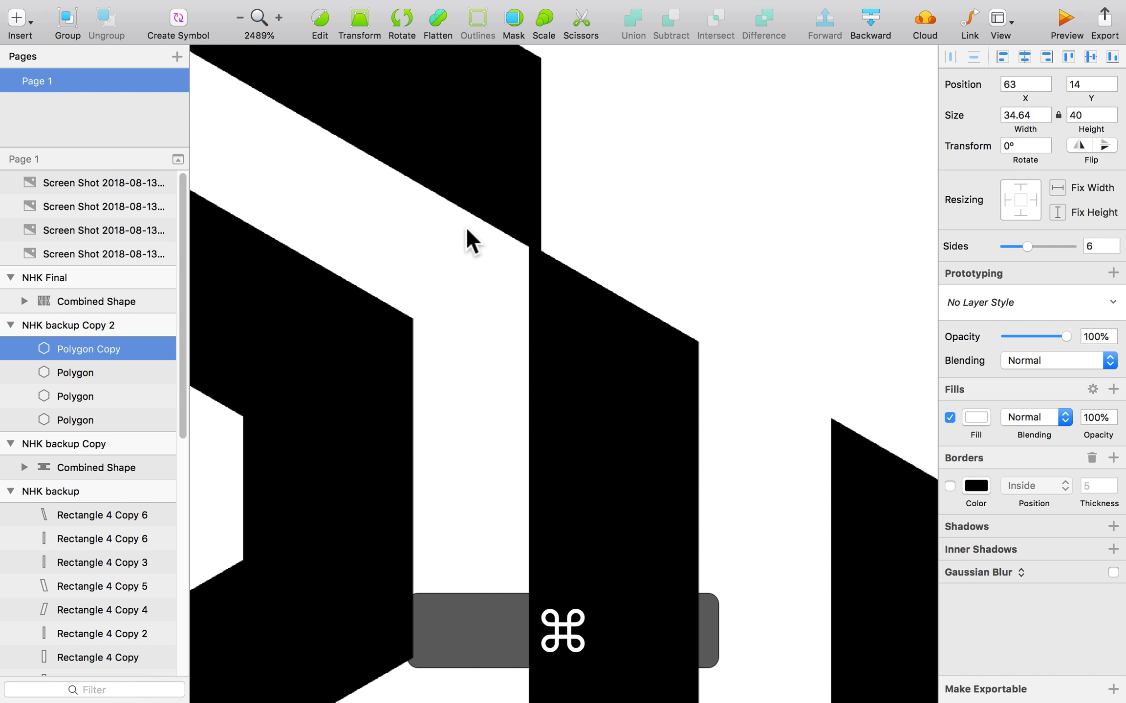
{"action": "mouse_move", "coordinate": [697, 214]}
{"action": "left_mouse_down"}
{"action": "mouse_move", "coordinate": [648, 216]}
{"action": "mouse_move", "coordinate": [688, 214]}
{"action": "mouse_move", "coordinate": [671, 175]}
{"action": "mouse_move", "coordinate": [703, 221]}
{"action": "mouse_move", "coordinate": [686, 198]}
{"action": "mouse_move", "coordinate": [658, 216]}
{"action": "mouse_move", "coordinate": [691, 207]}
{"action": "left_mouse_up"}
{"action": "left_click", "coordinate": [464, 271]}
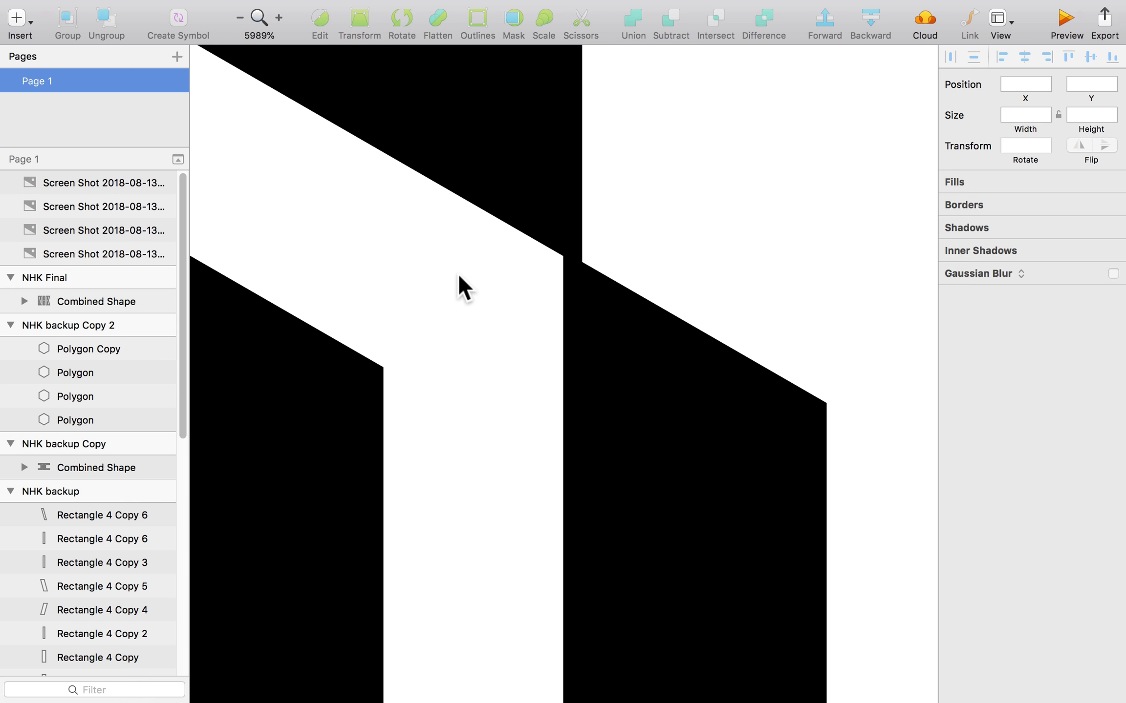
{"action": "key", "text": "super+comma"}
{"action": "key", "text": "super+w"}
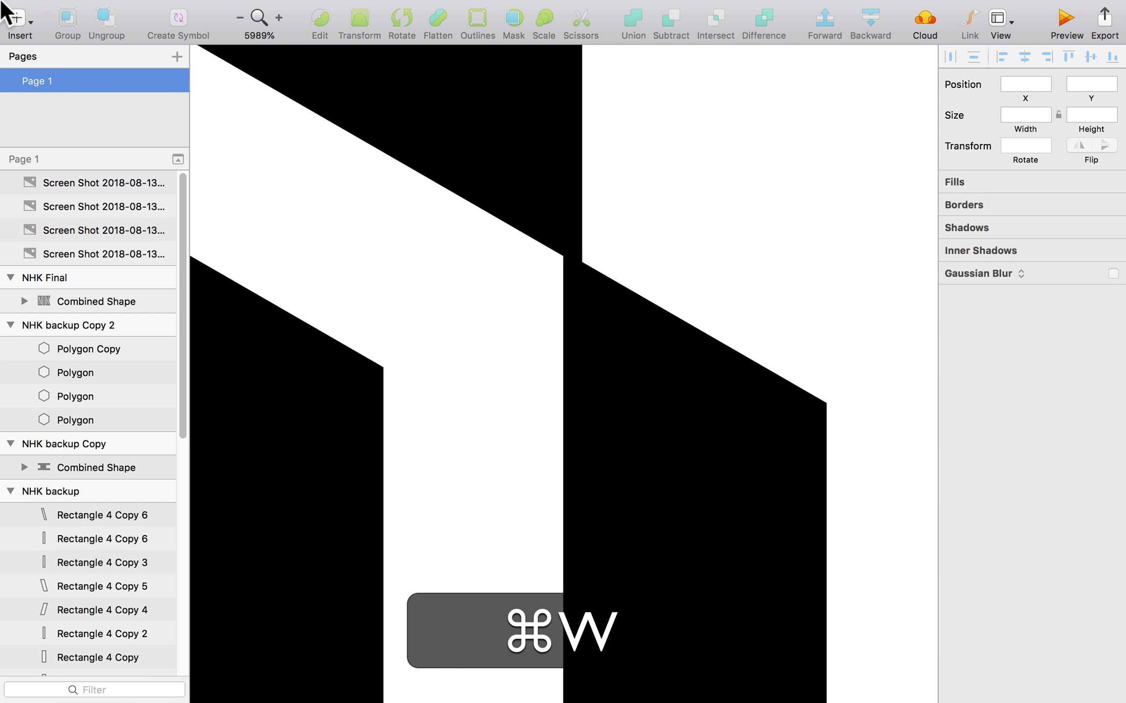
{"action": "left_click", "coordinate": [67, 10]}
{"action": "left_click", "coordinate": [91, 57]}
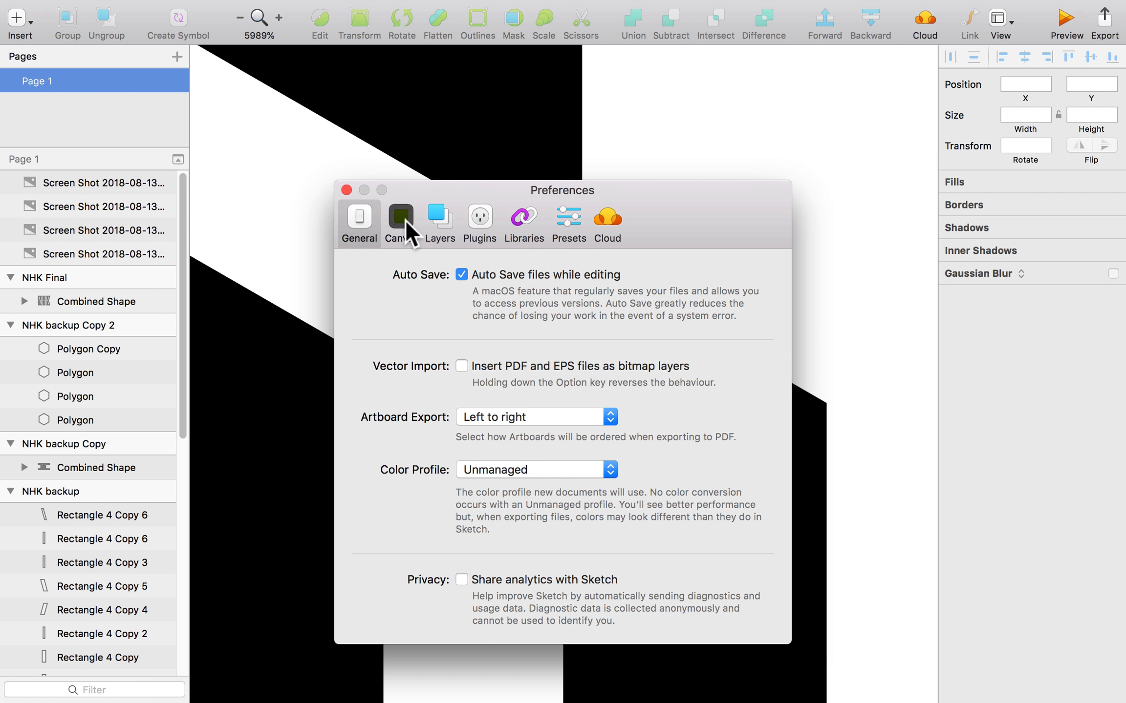
{"action": "left_click", "coordinate": [405, 219]}
{"action": "left_click", "coordinate": [367, 217]}
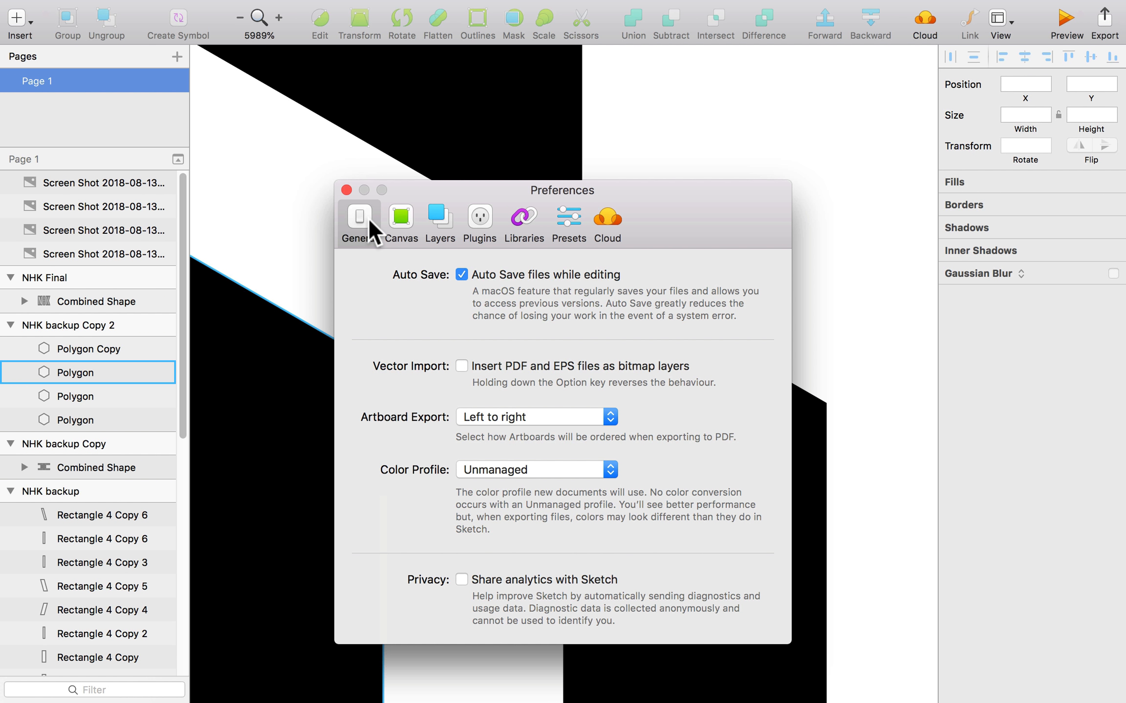
{"action": "left_click", "coordinate": [403, 220]}
{"action": "left_click", "coordinate": [440, 224]}
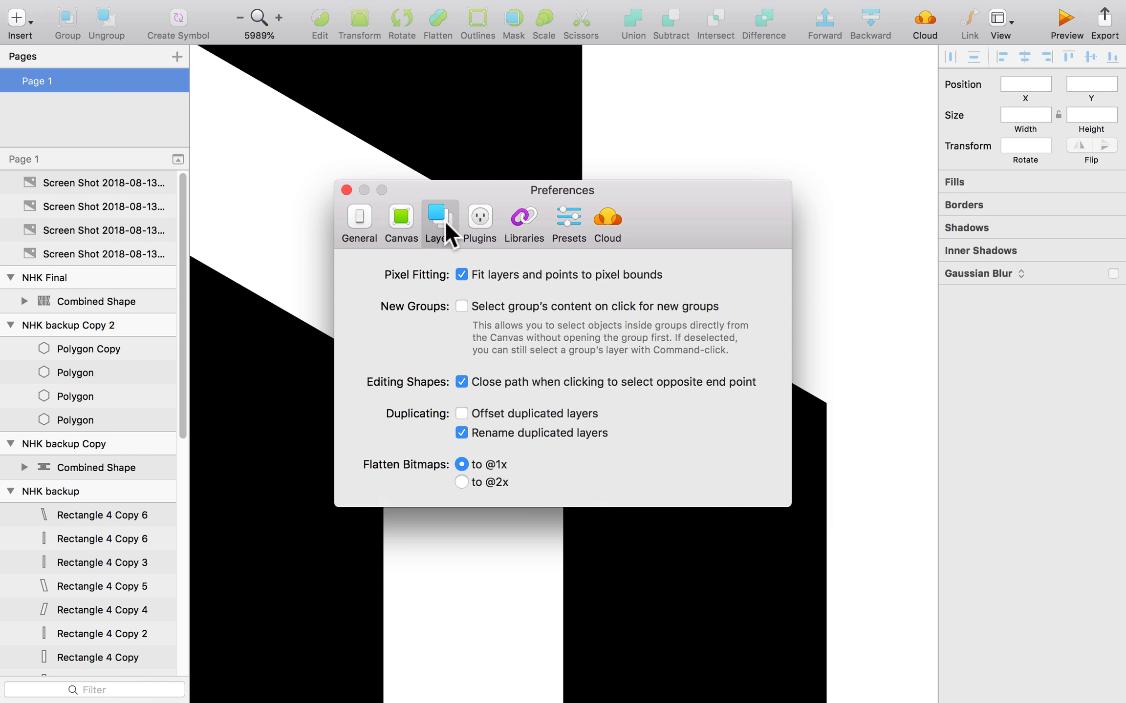
{"action": "left_click", "coordinate": [507, 272]}
{"action": "left_click", "coordinate": [347, 190]}
- Move the white masking hexagon to X 62.64, Y 13.88 so its corner lines up exactly with the middle ring's inner edges
{"action": "left_click", "coordinate": [648, 246]}
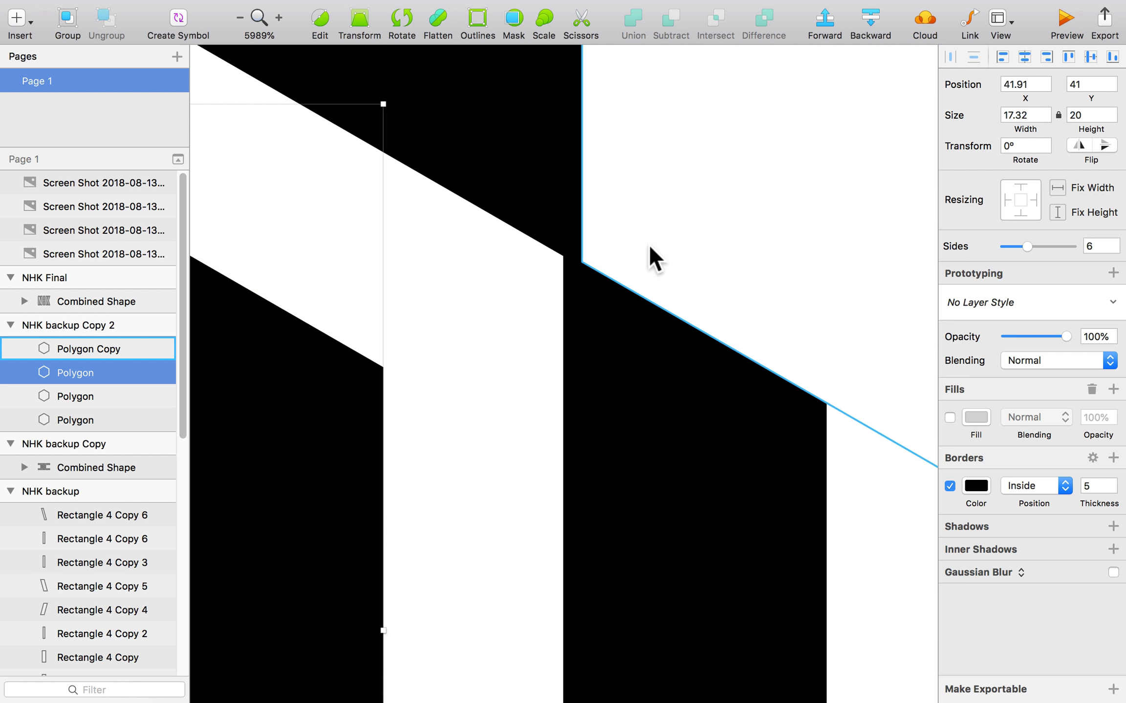
{"action": "mouse_move", "coordinate": [654, 244]}
{"action": "left_mouse_down"}
{"action": "mouse_move", "coordinate": [646, 231]}
{"action": "mouse_move", "coordinate": [636, 243]}
{"action": "left_mouse_up"}
{"action": "scroll", "coordinate": [573, 264], "scroll_direction": "up", "scroll_amount": 5}
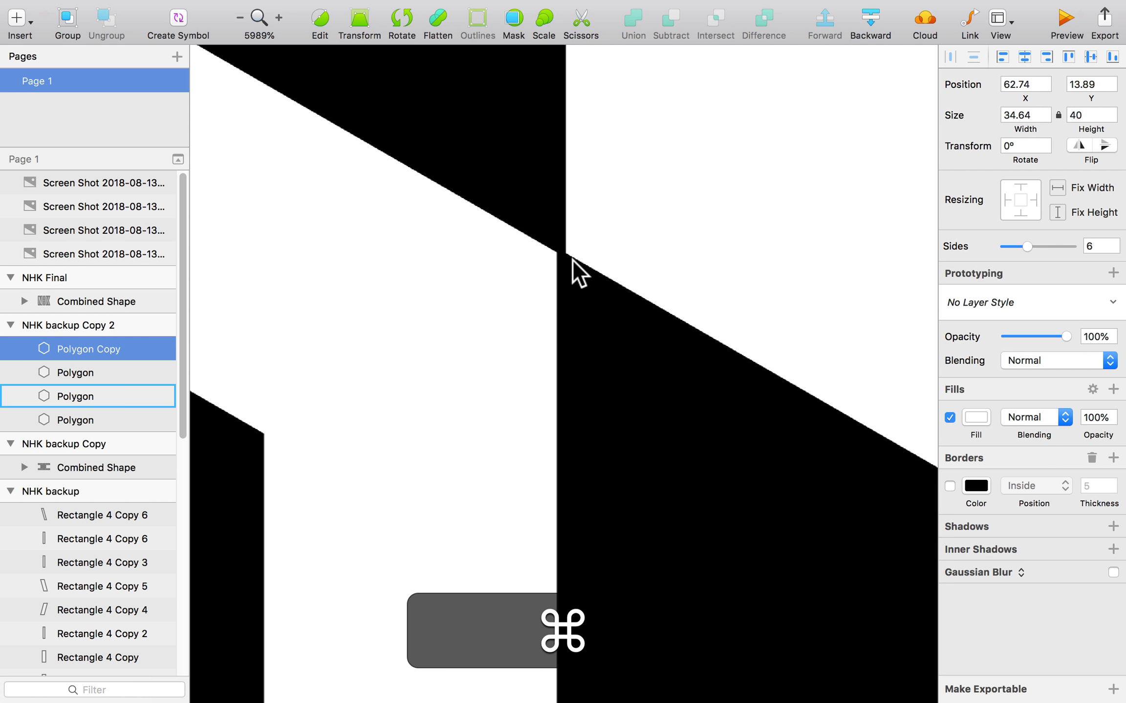
{"action": "scroll", "coordinate": [553, 248], "scroll_direction": "up", "scroll_amount": 5}
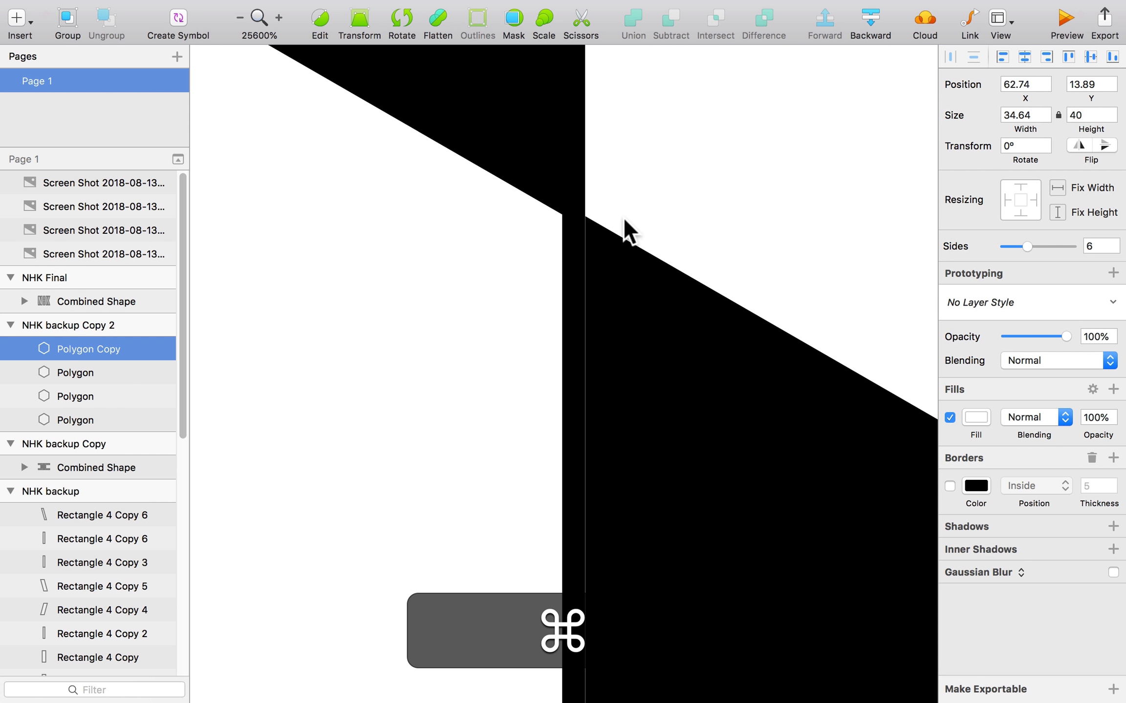
{"action": "left_click_drag", "start_coordinate": [623, 231], "coordinate": [602, 220]}
{"action": "scroll", "coordinate": [454, 246], "scroll_direction": "down", "scroll_amount": 10}
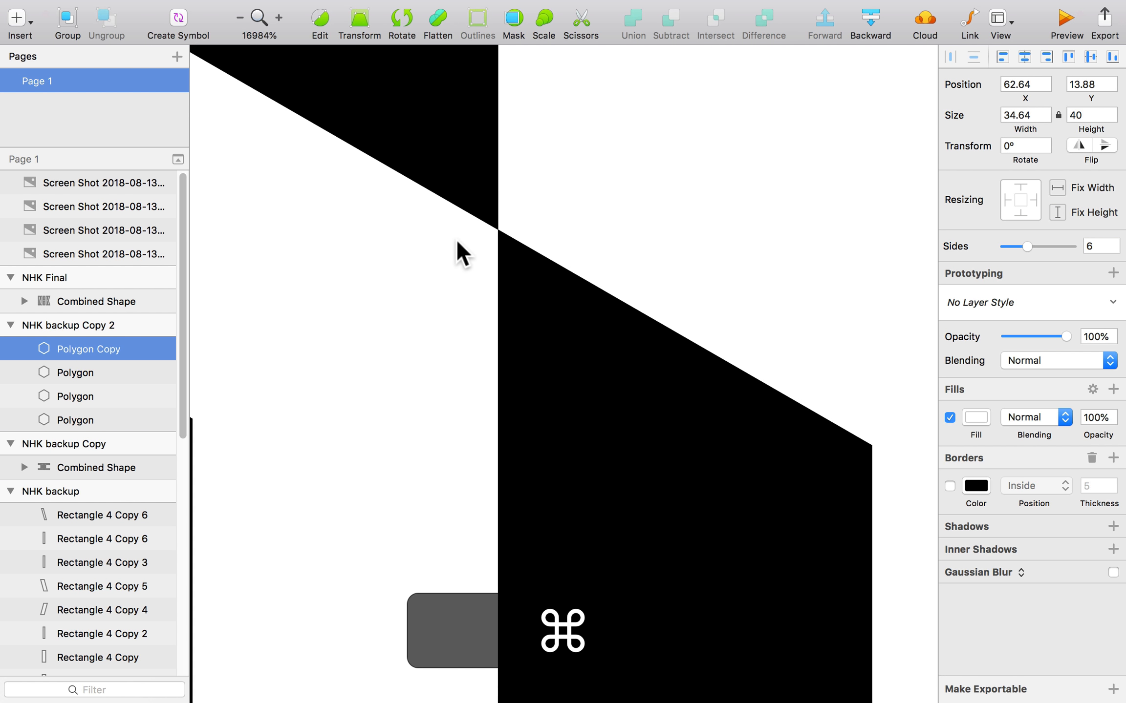
{"action": "scroll", "coordinate": [469, 240], "scroll_direction": "down", "scroll_amount": 8}
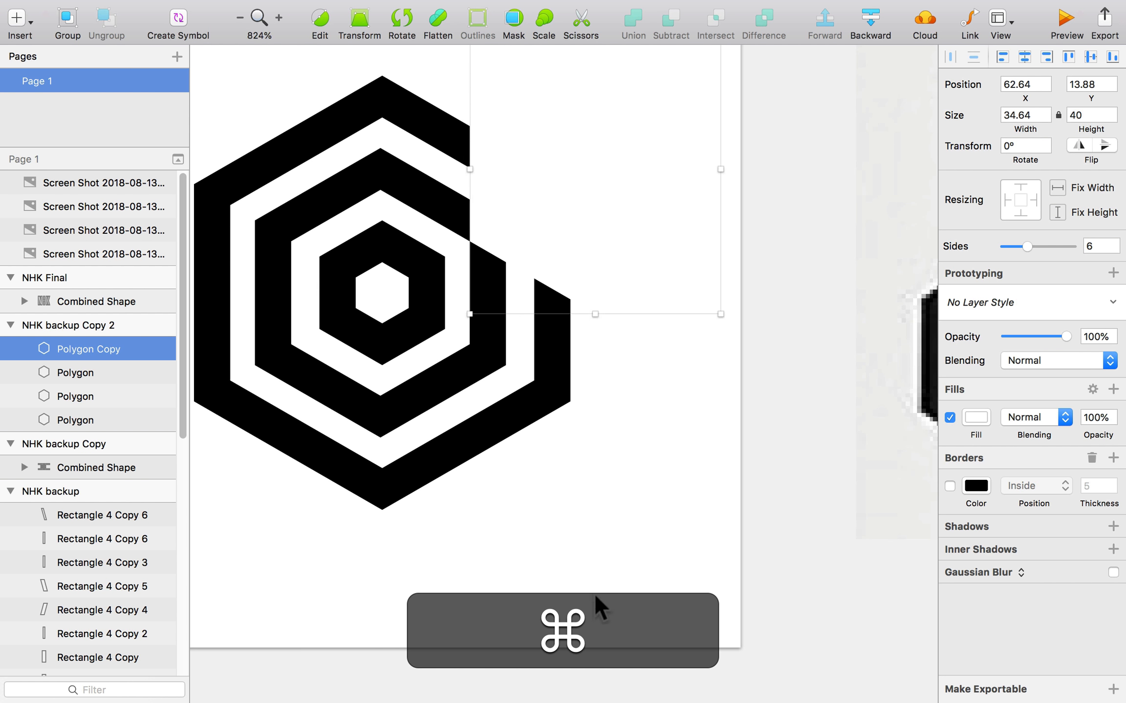
- Copy the white hexagon over the rings' lower part at about X 33, Y 64.76 and their upper-left part at about X 4.36, Y 13.88
{"action": "left_click", "coordinate": [593, 593]}
{"action": "scroll", "coordinate": [648, 399], "scroll_direction": "down", "scroll_amount": 3}
{"action": "key", "text": "super+space"}
{"action": "left_click_drag", "start_coordinate": [681, 446], "coordinate": [530, 401]}
{"action": "left_click", "coordinate": [457, 225]}
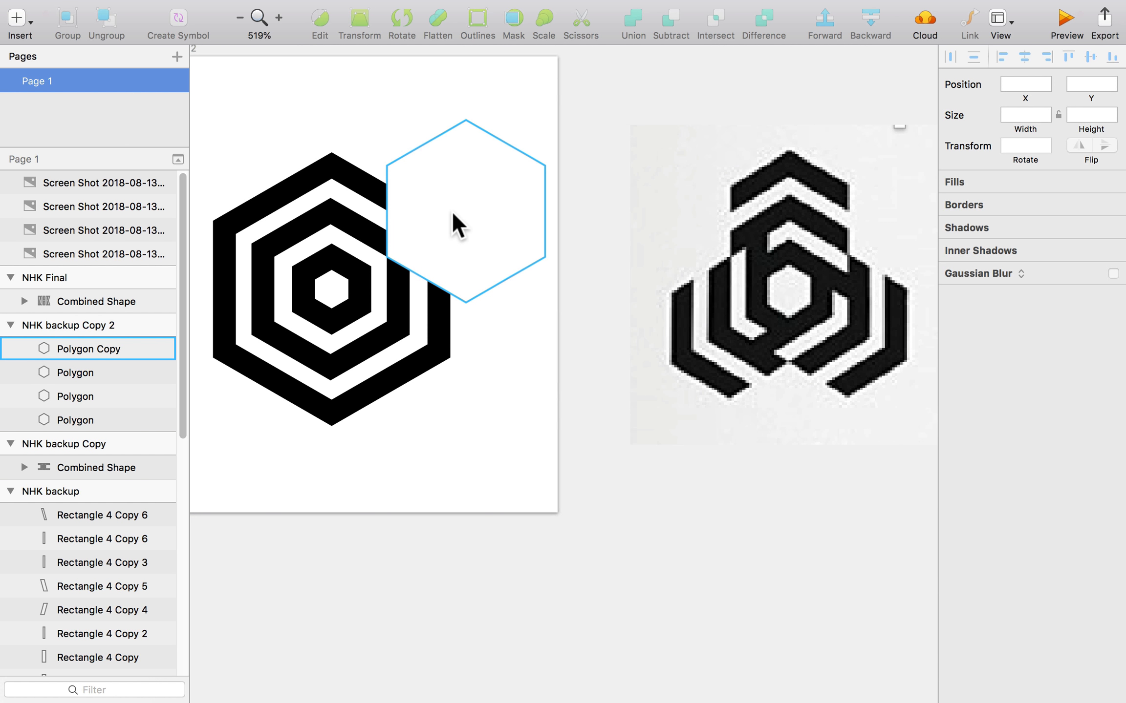
{"action": "left_click_drag", "start_coordinate": [475, 178], "coordinate": [341, 411]}
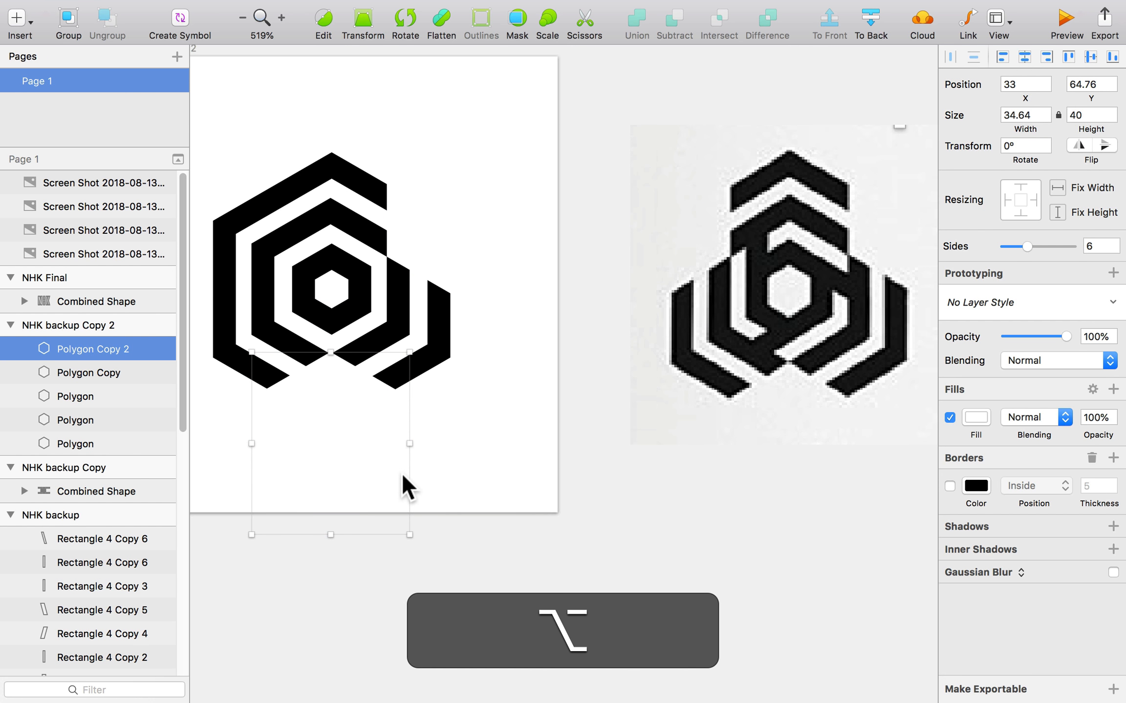
{"action": "left_click_drag", "start_coordinate": [408, 486], "coordinate": [281, 245]}
- Move the lower white hexagon down slightly until the middle ring's two cut ends meet at a point
{"action": "scroll", "coordinate": [342, 313], "scroll_direction": "up", "scroll_amount": 5}
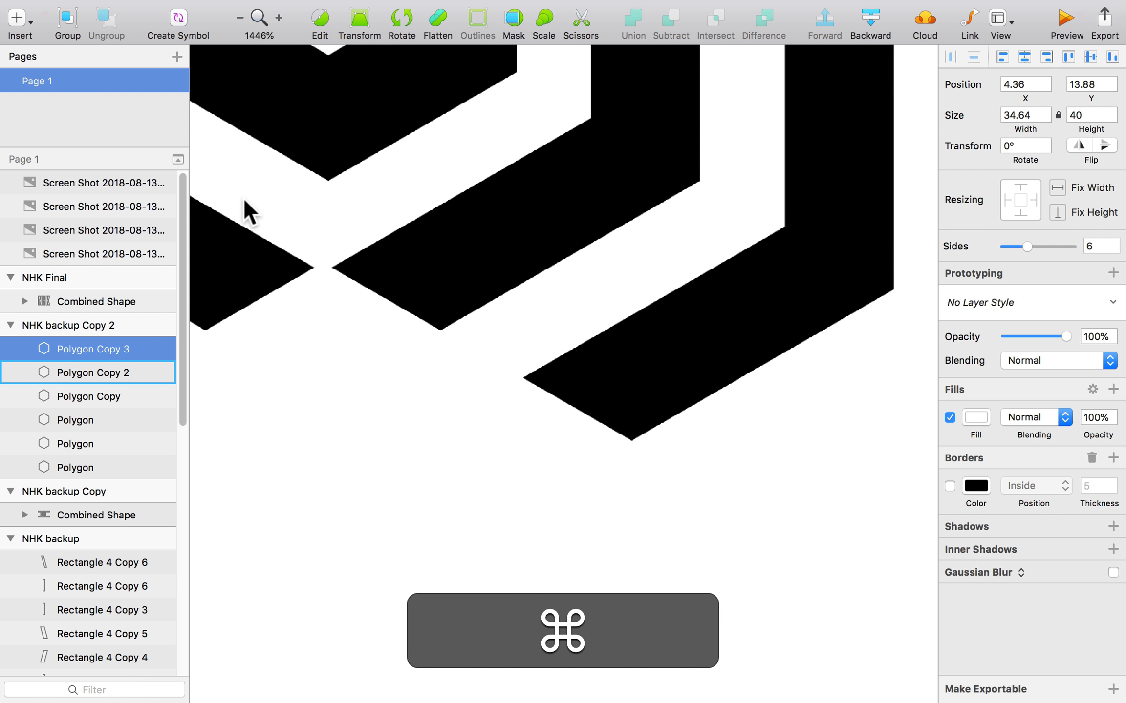
{"action": "scroll", "coordinate": [245, 200], "scroll_direction": "up", "scroll_amount": 3}
{"action": "scroll", "coordinate": [245, 200], "scroll_direction": "up", "scroll_amount": 3}
{"action": "left_click_drag", "start_coordinate": [362, 440], "coordinate": [361, 457]}
{"action": "key", "text": "Escape"}
{"action": "scroll", "coordinate": [518, 279], "scroll_direction": "down", "scroll_amount": 5}
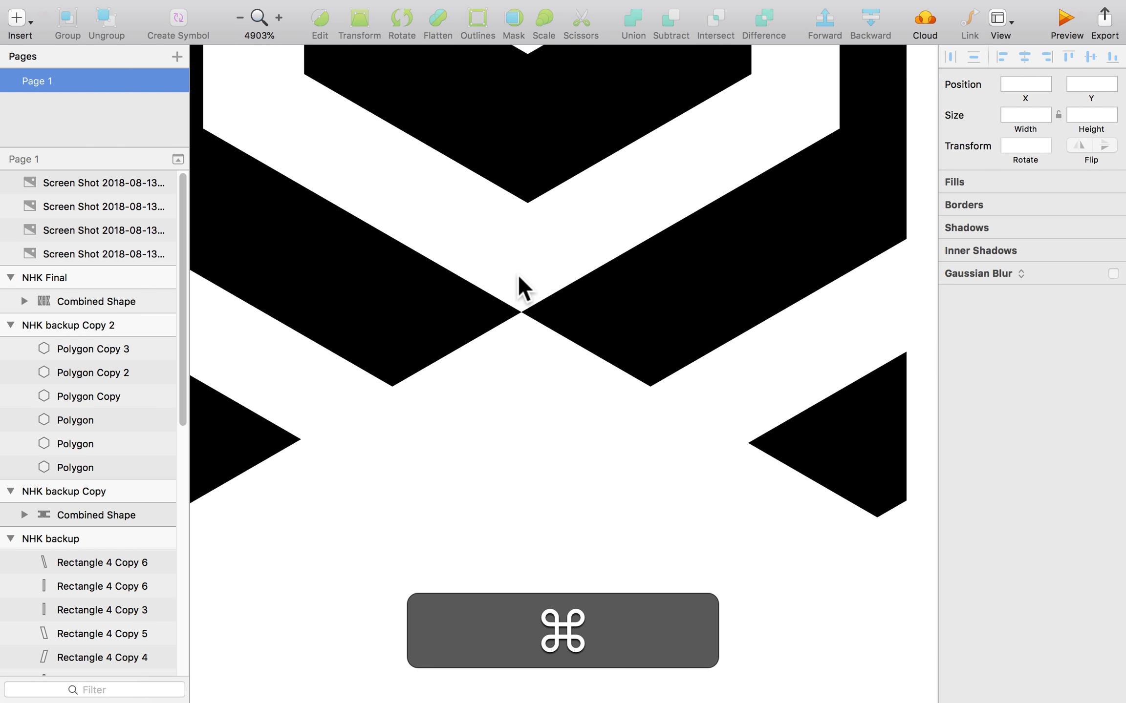
- Shift the upper-left white hexagon slightly left until its corner meets the middle ring's inner edge and the black parts touch
{"action": "left_click_drag", "start_coordinate": [510, 269], "coordinate": [813, 572]}
{"action": "key", "text": "z"}
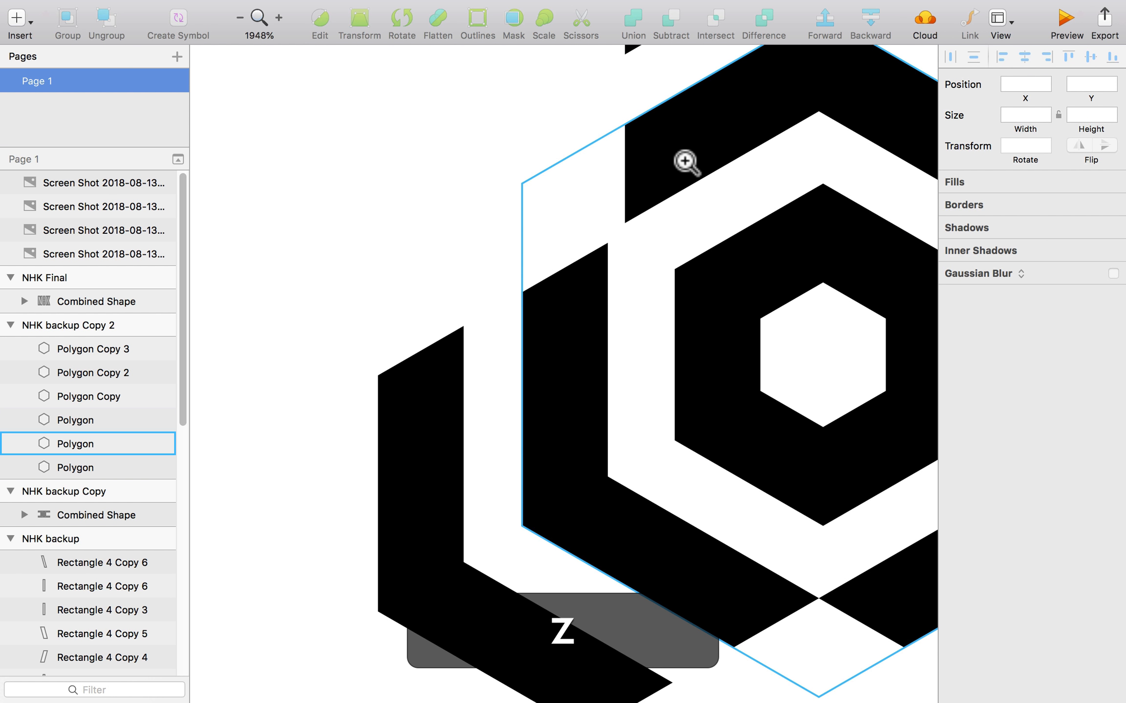
{"action": "key", "text": "z"}
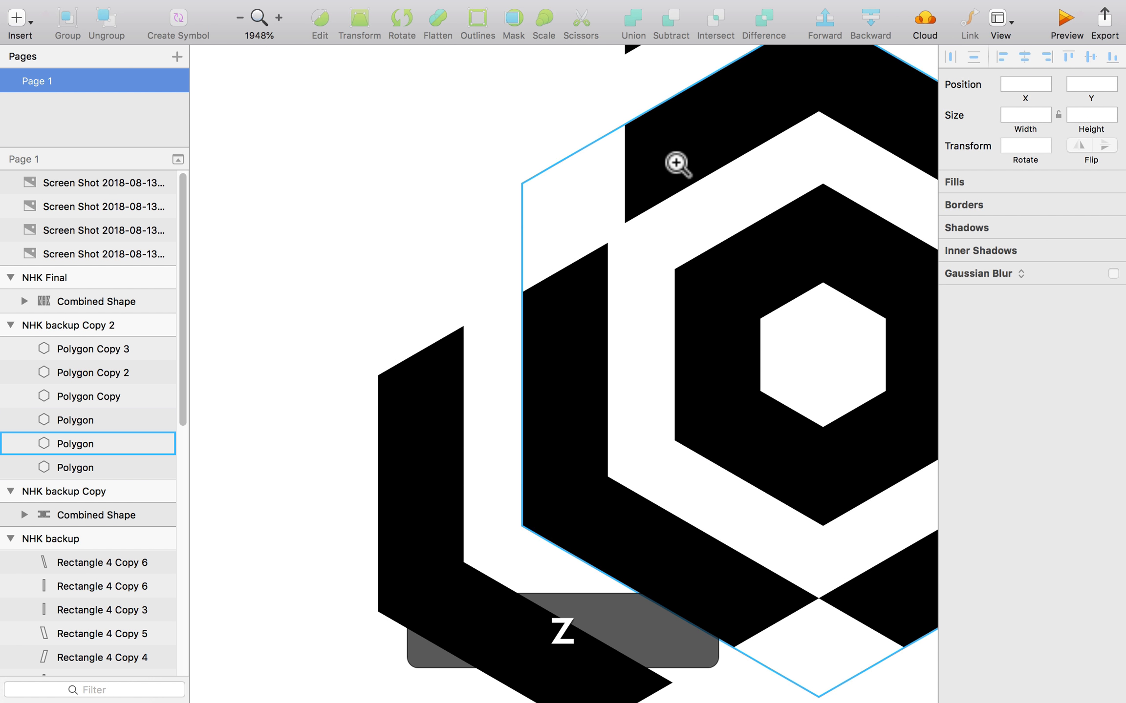
{"action": "left_click_drag", "start_coordinate": [671, 162], "coordinate": [570, 268]}
{"action": "left_click", "coordinate": [597, 385]}
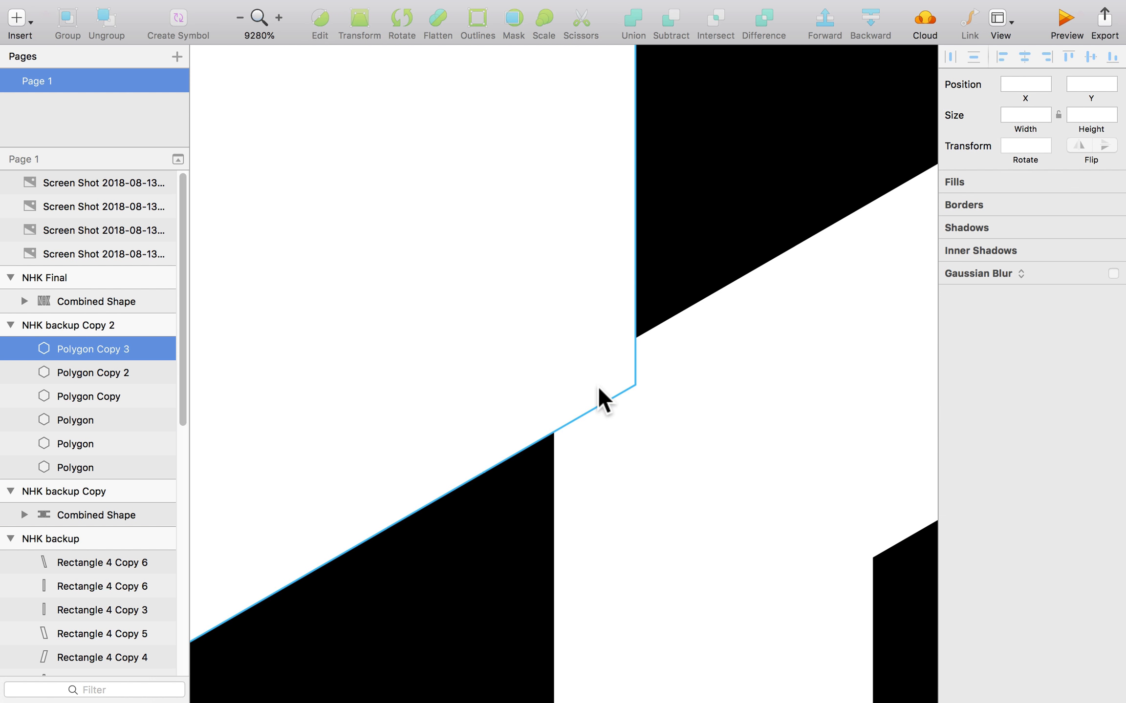
{"action": "left_click_drag", "start_coordinate": [597, 385], "coordinate": [516, 386]}
{"action": "left_click", "coordinate": [588, 403]}
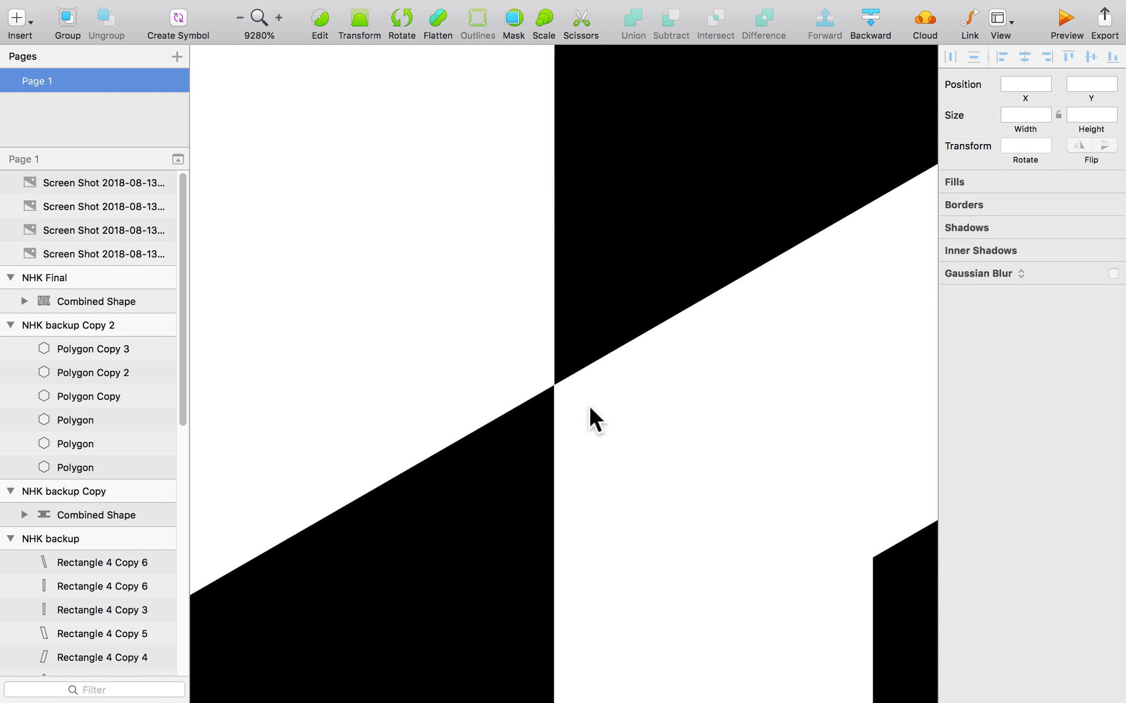
- Compare the masked hexagon logo with the reference image beside its artboard
{"action": "key", "text": "super+1"}
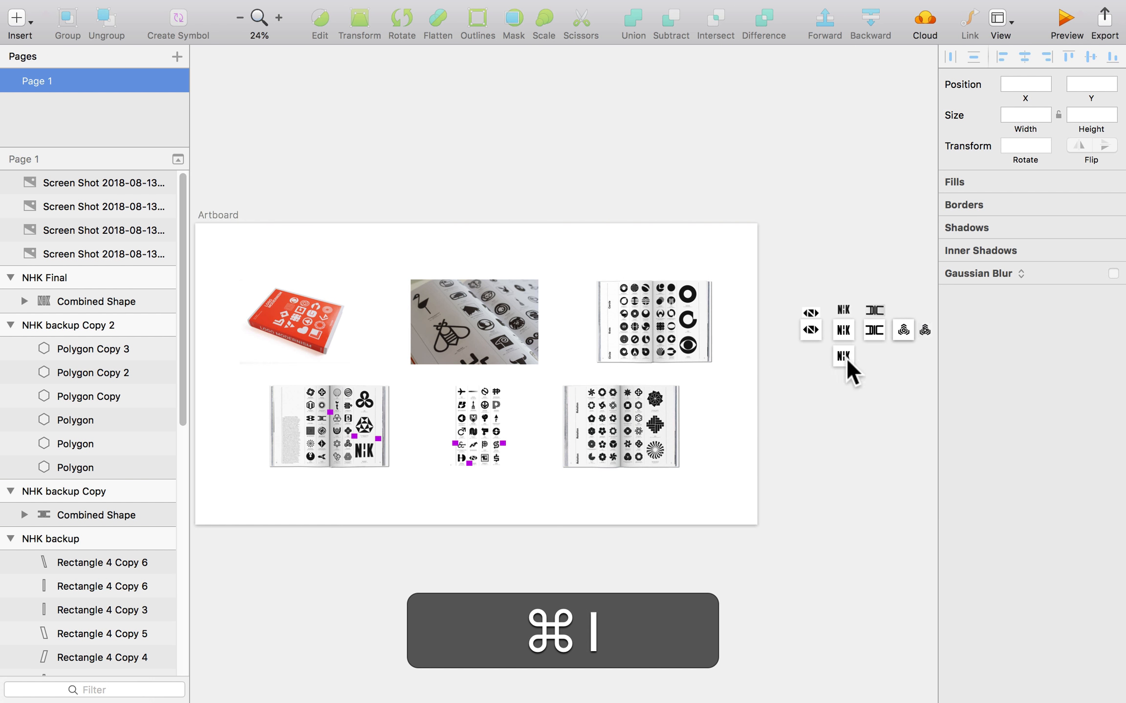
{"action": "key", "text": "z"}
{"action": "left_click_drag", "start_coordinate": [924, 295], "coordinate": [835, 372]}
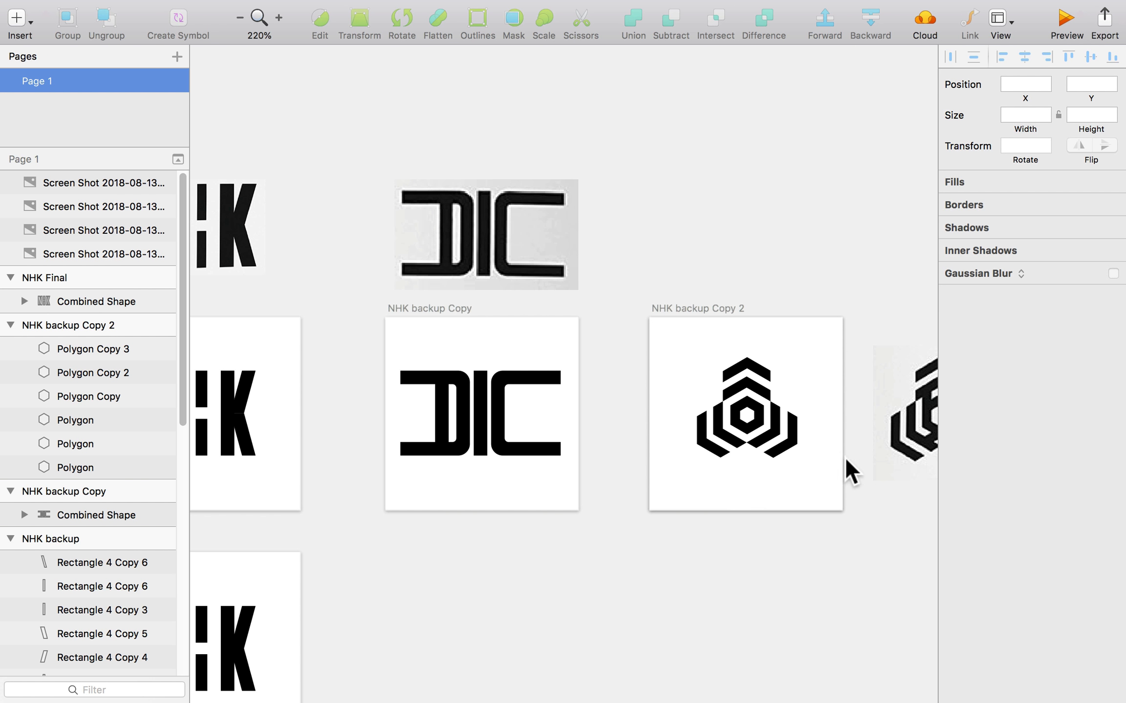
{"action": "key", "text": "space"}
{"action": "left_click_drag", "start_coordinate": [859, 485], "coordinate": [635, 464]}
{"action": "scroll", "coordinate": [632, 463], "scroll_direction": "up", "scroll_amount": 5}
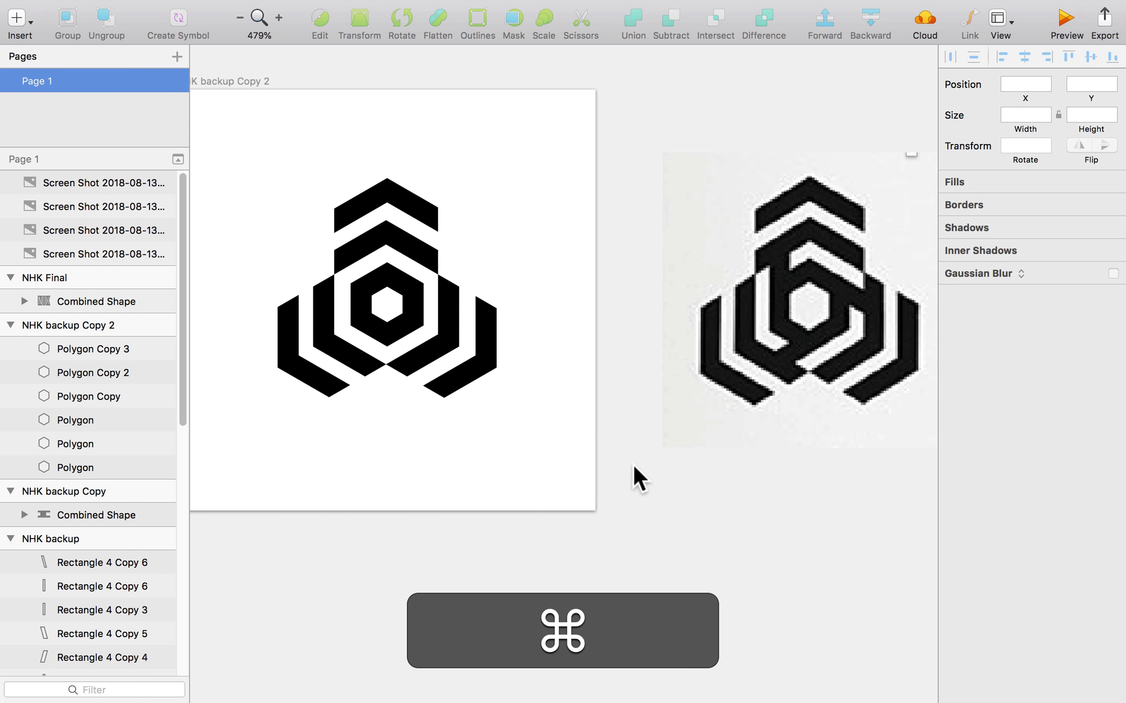
{"action": "left_click_drag", "start_coordinate": [635, 448], "coordinate": [576, 439]}
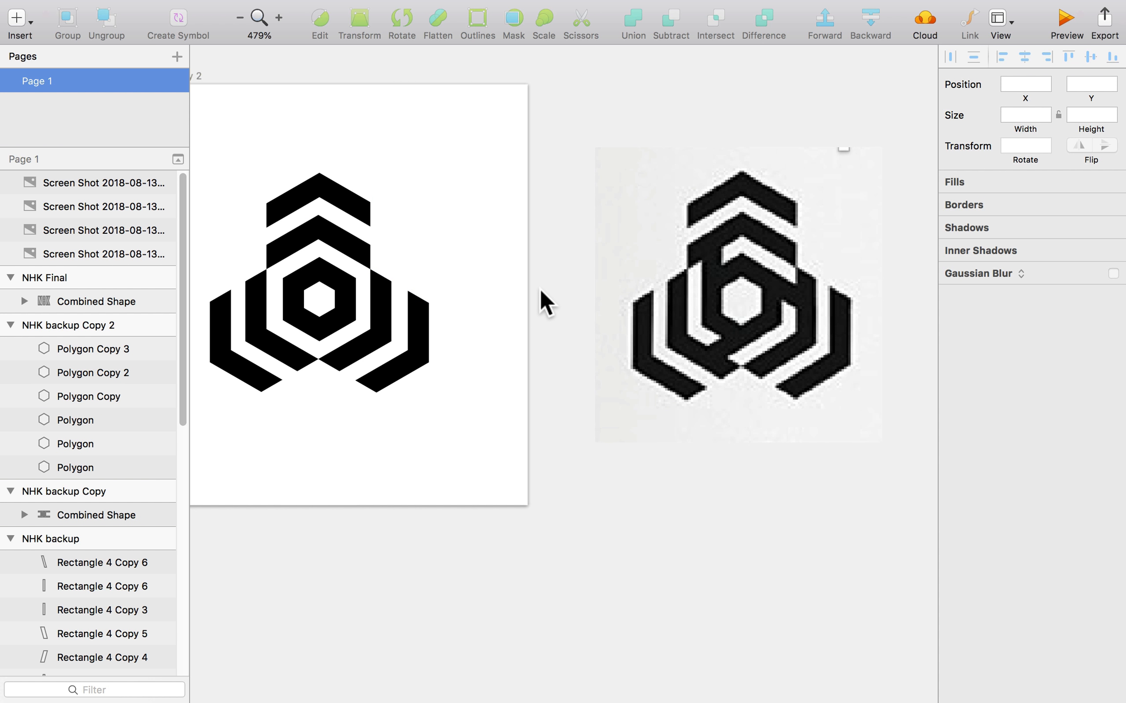
{"action": "key", "text": "space"}
{"action": "left_click_drag", "start_coordinate": [442, 394], "coordinate": [510, 368]}
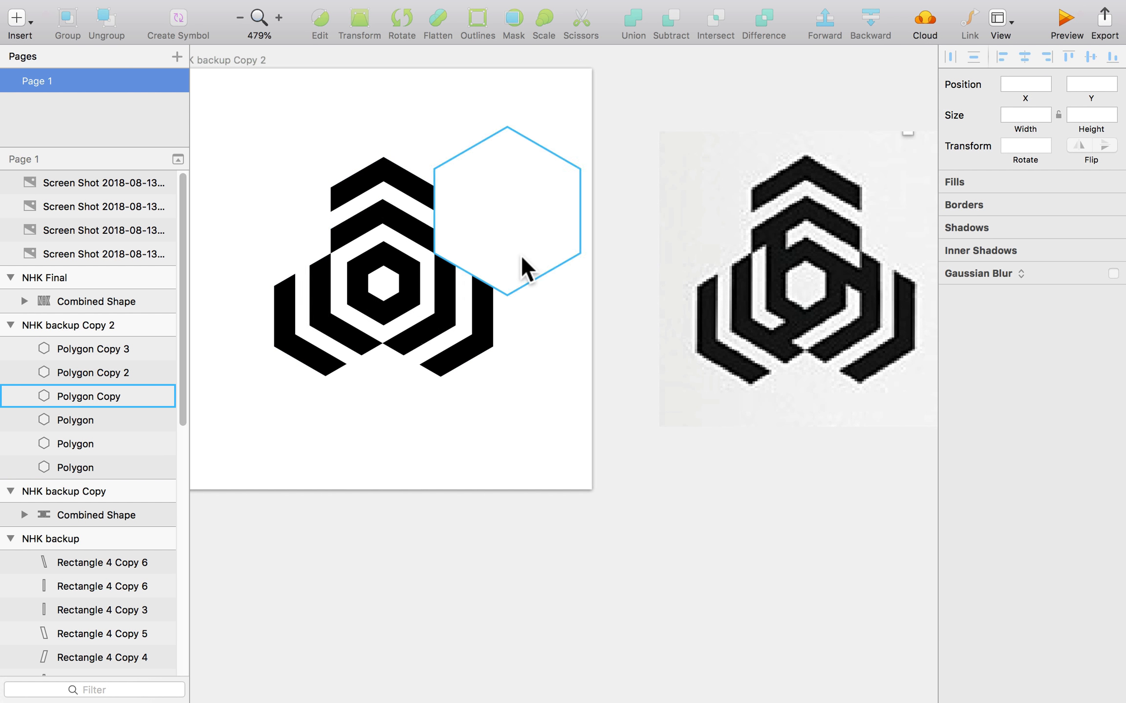
- Duplicate the hexagon logo's artboard directly below the original as a working copy
{"action": "scroll", "coordinate": [523, 239], "scroll_direction": "down", "scroll_amount": 5, "text": "super"}
{"action": "left_click_drag", "start_coordinate": [382, 133], "coordinate": [267, 402]}
{"action": "left_click", "coordinate": [267, 404]}
{"action": "key", "text": "space"}
{"action": "left_click_drag", "start_coordinate": [294, 442], "coordinate": [325, 196]}
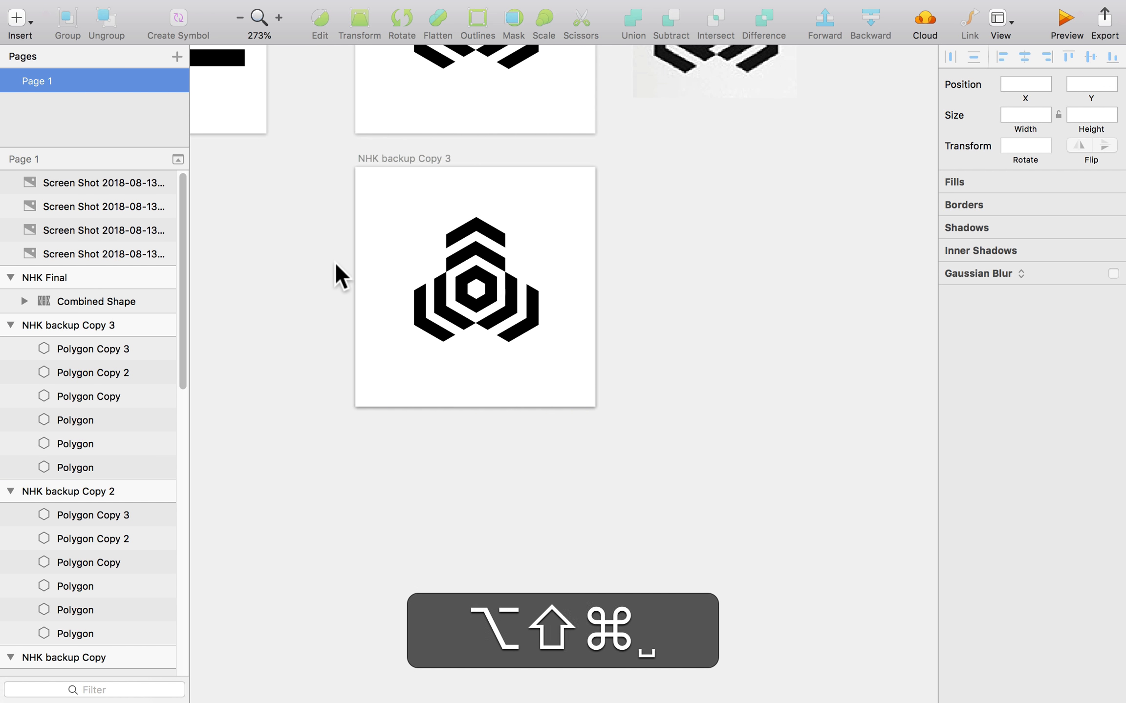
- Inspect the three white masking hexagons on the duplicated artboard
{"action": "scroll", "coordinate": [334, 262], "scroll_direction": "up", "scroll_amount": 4, "text": "super"}
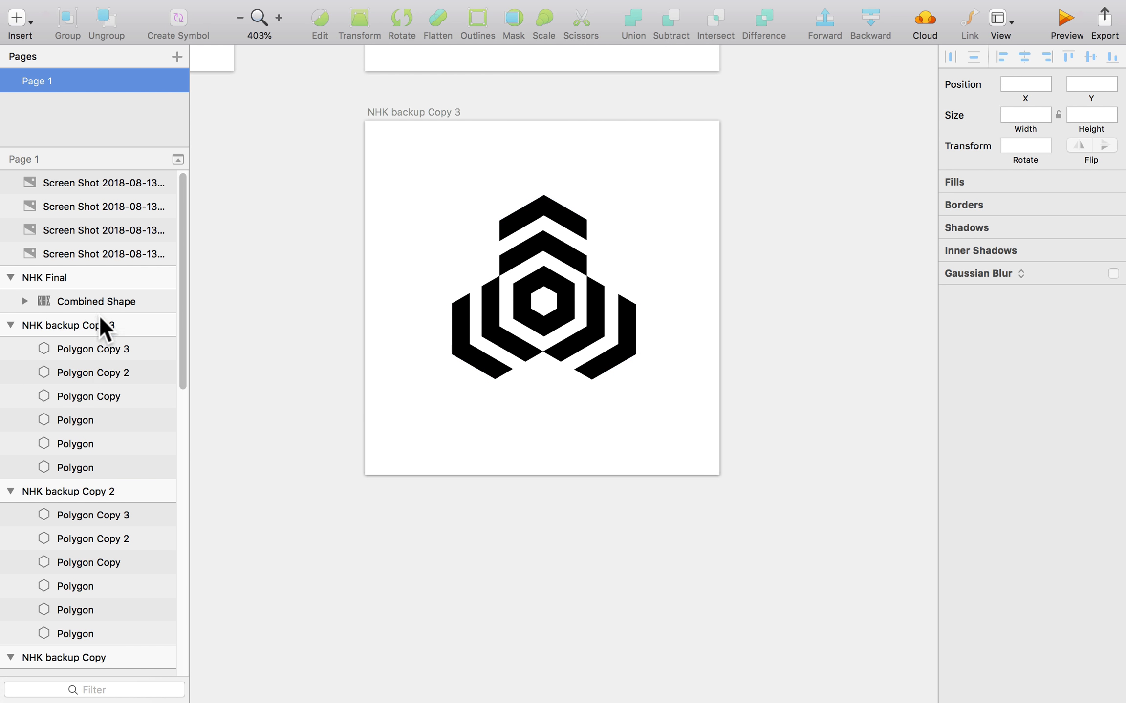
{"action": "left_click", "coordinate": [412, 245]}
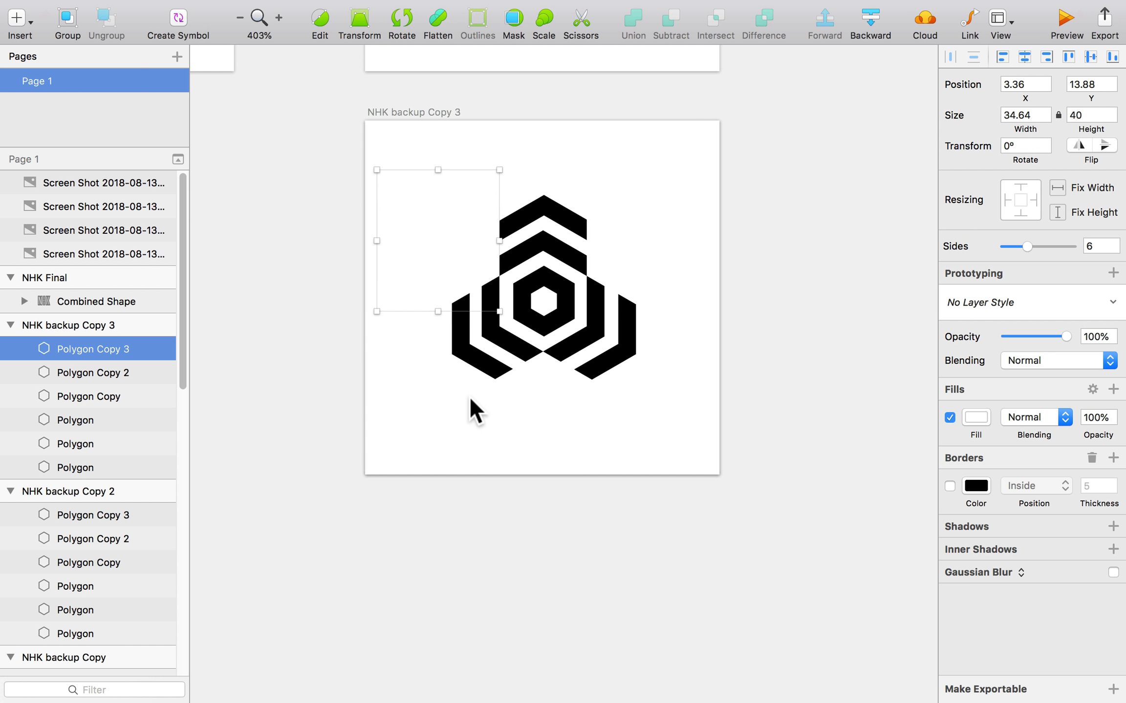
{"action": "left_click", "coordinate": [552, 410]}
{"action": "left_click", "coordinate": [627, 231]}
{"action": "left_click", "coordinate": [469, 231]}
{"action": "left_click", "coordinate": [506, 156]}
{"action": "left_click", "coordinate": [453, 218]}
{"action": "left_click", "coordinate": [511, 112]}
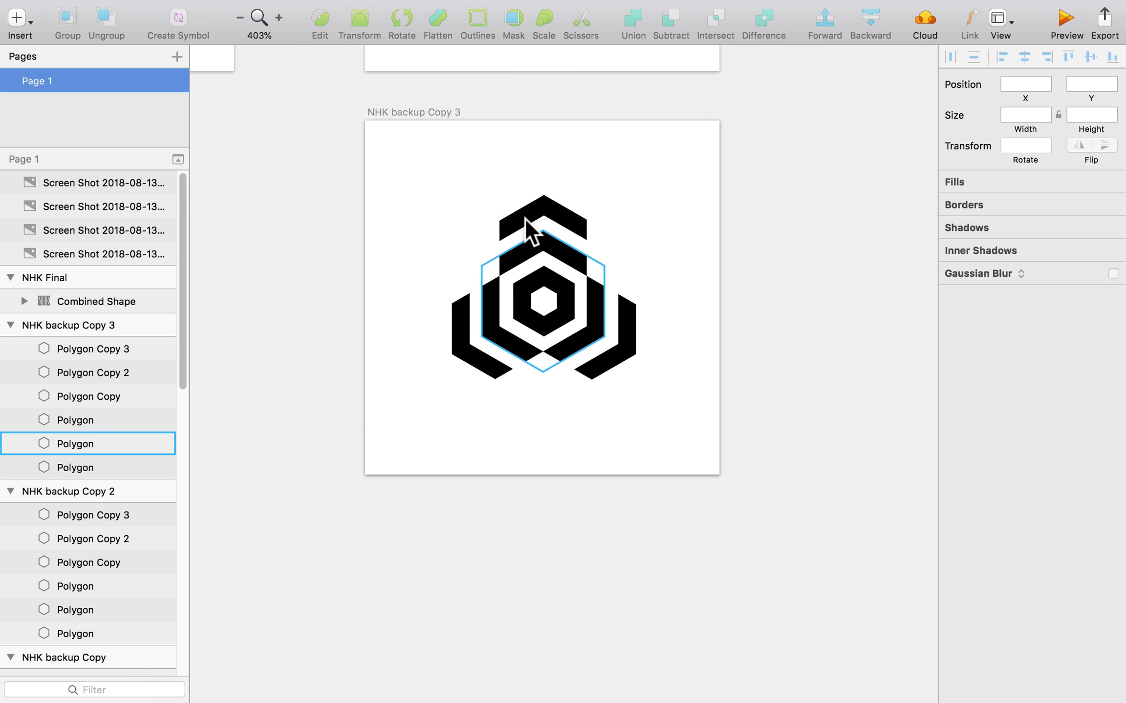
- Convert the outer hexagon ring's border to outlines and expand its layer to show the component paths
{"action": "left_click", "coordinate": [536, 205]}
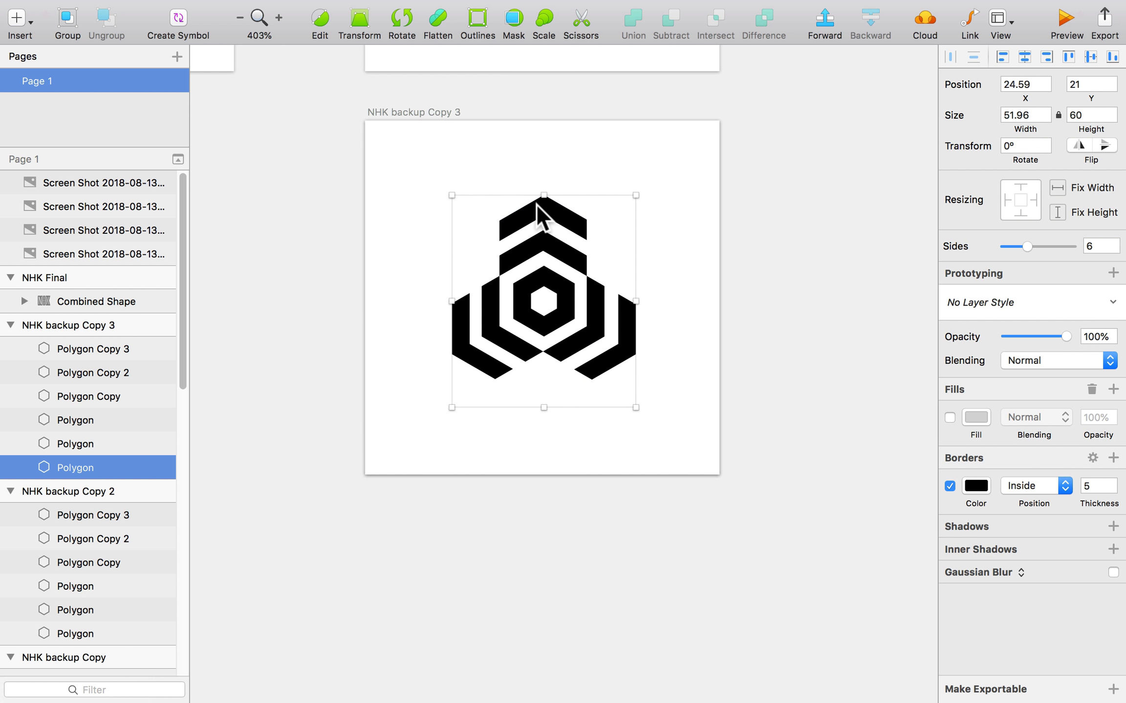
{"action": "left_click", "coordinate": [473, 15]}
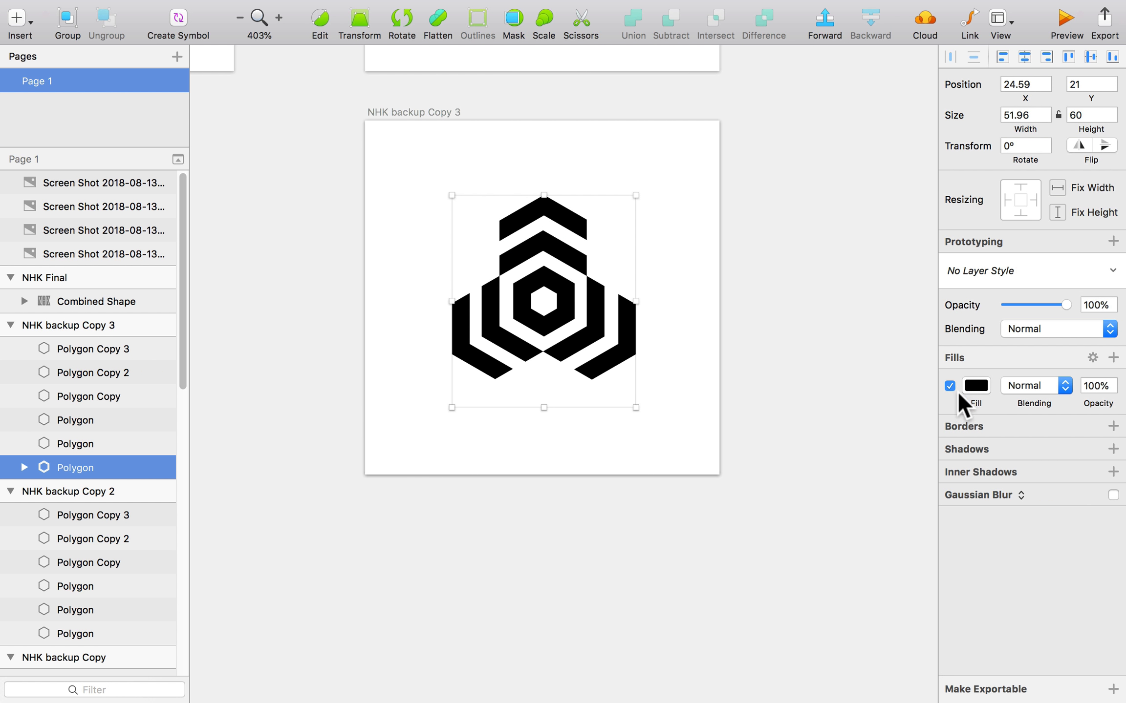
{"action": "left_click", "coordinate": [27, 467]}
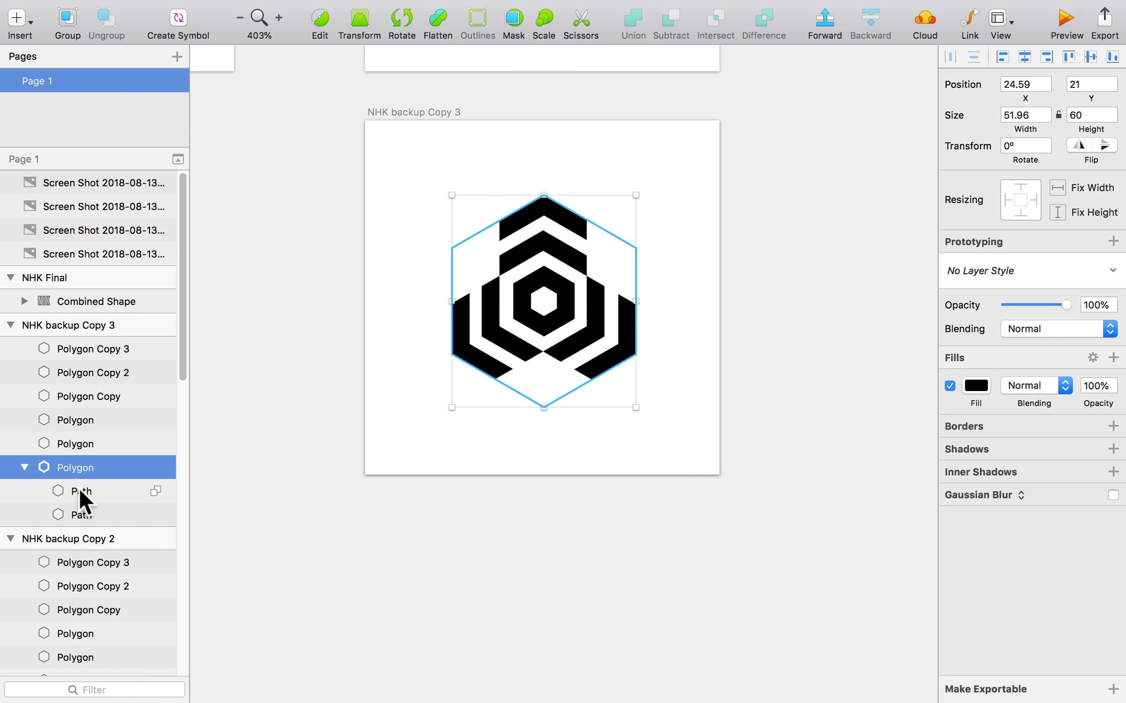
- Check both paths of the outlined outer ring and move the smaller 41.96 × 48.45 path above the larger one
{"action": "left_click", "coordinate": [78, 486]}
{"action": "left_click", "coordinate": [79, 506]}
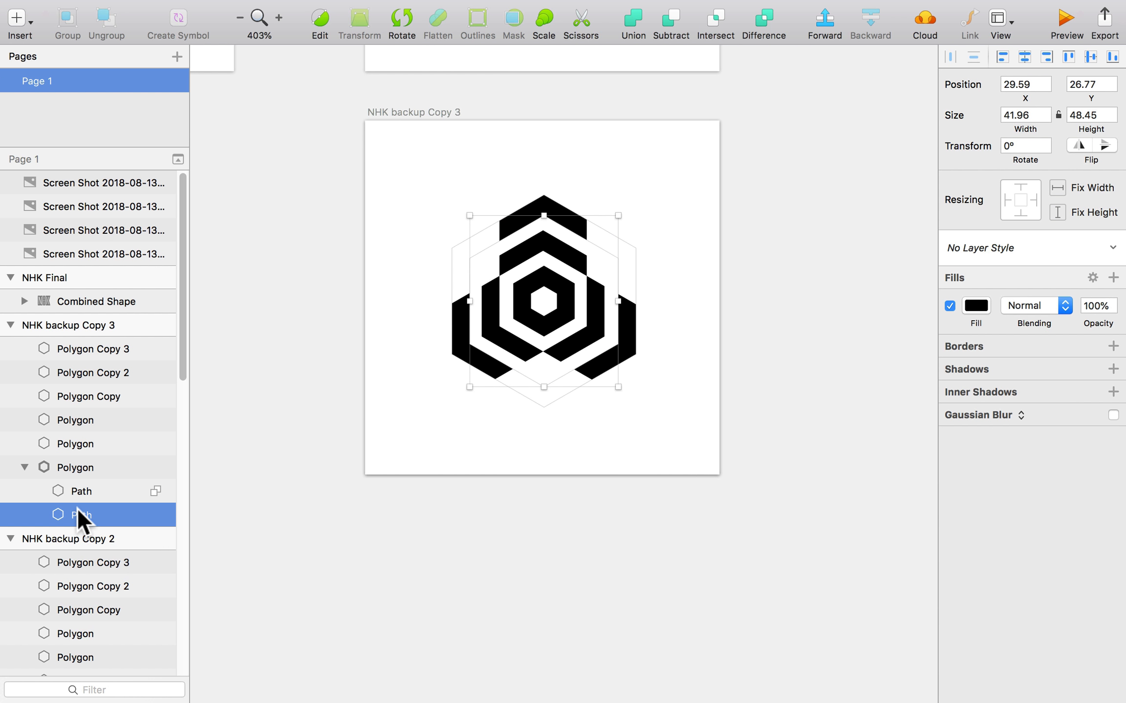
{"action": "left_click", "coordinate": [76, 496]}
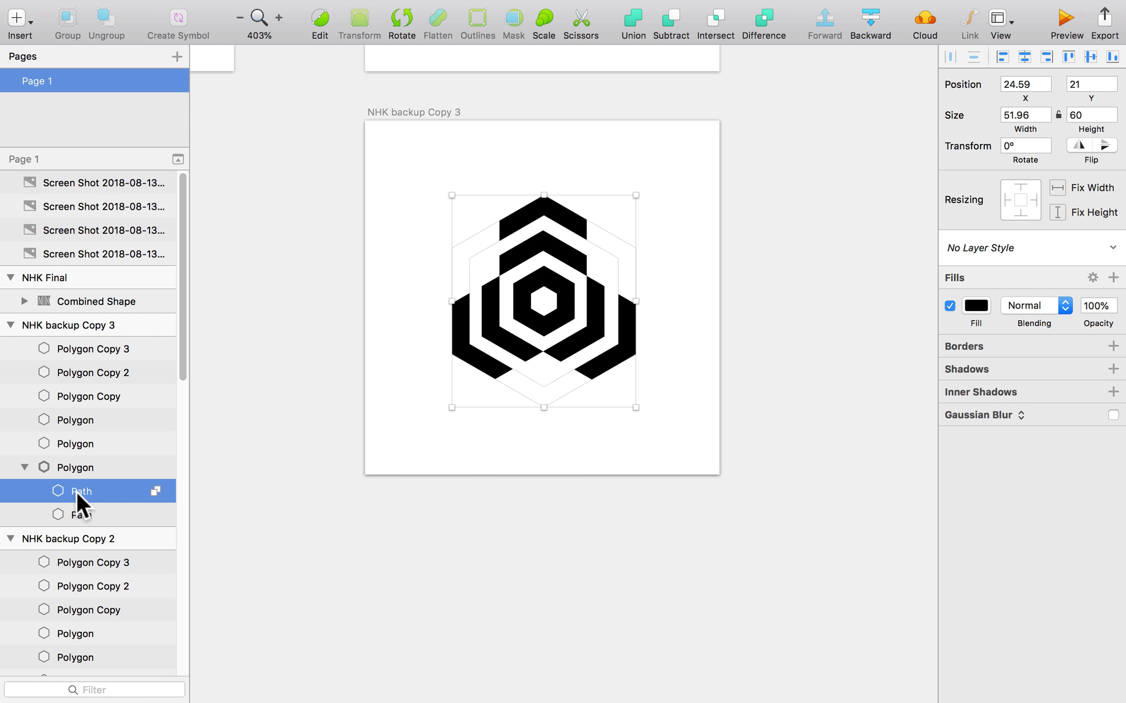
{"action": "left_click", "coordinate": [75, 505]}
{"action": "left_click", "coordinate": [77, 490]}
{"action": "left_click", "coordinate": [80, 514]}
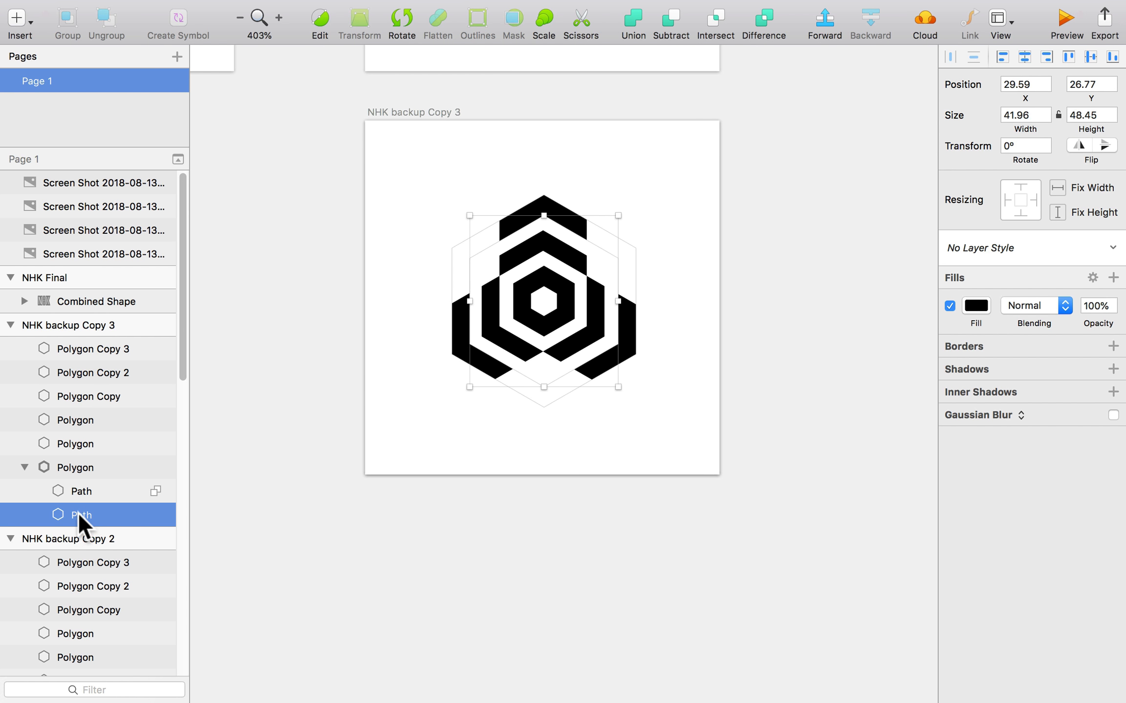
{"action": "left_click_drag", "start_coordinate": [77, 512], "coordinate": [87, 480]}
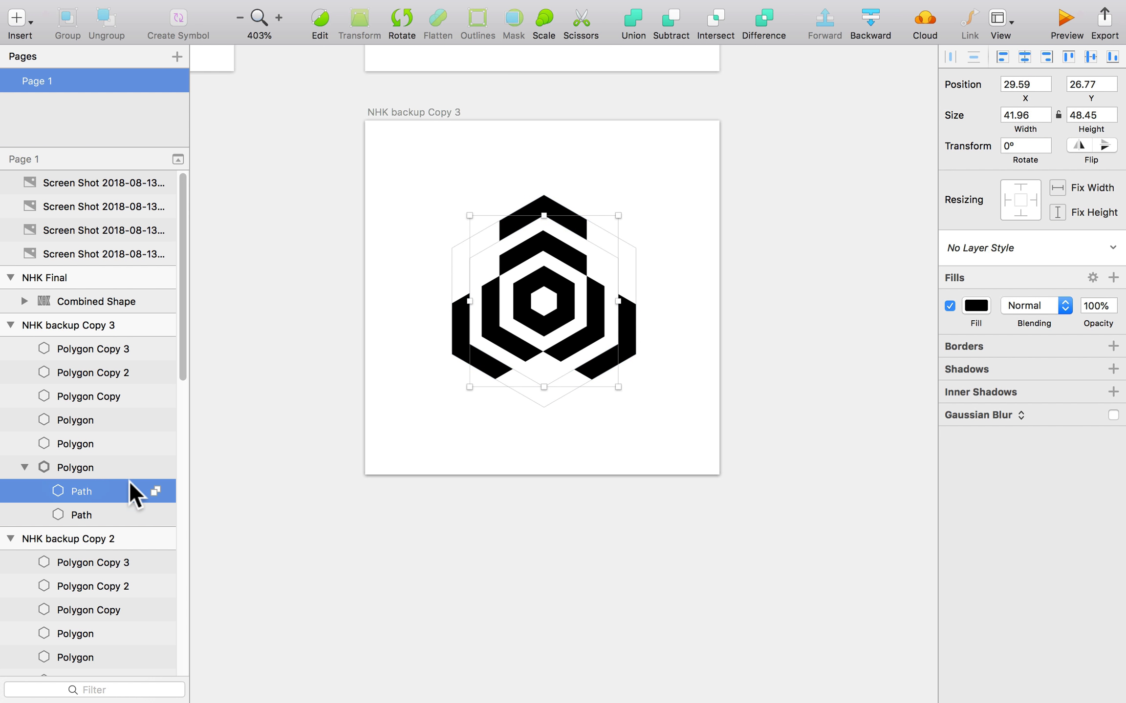
- Set the smaller 41.96 × 48.45 path in the outlined outer ring to Subtract from the larger path
{"action": "left_click", "coordinate": [156, 490]}
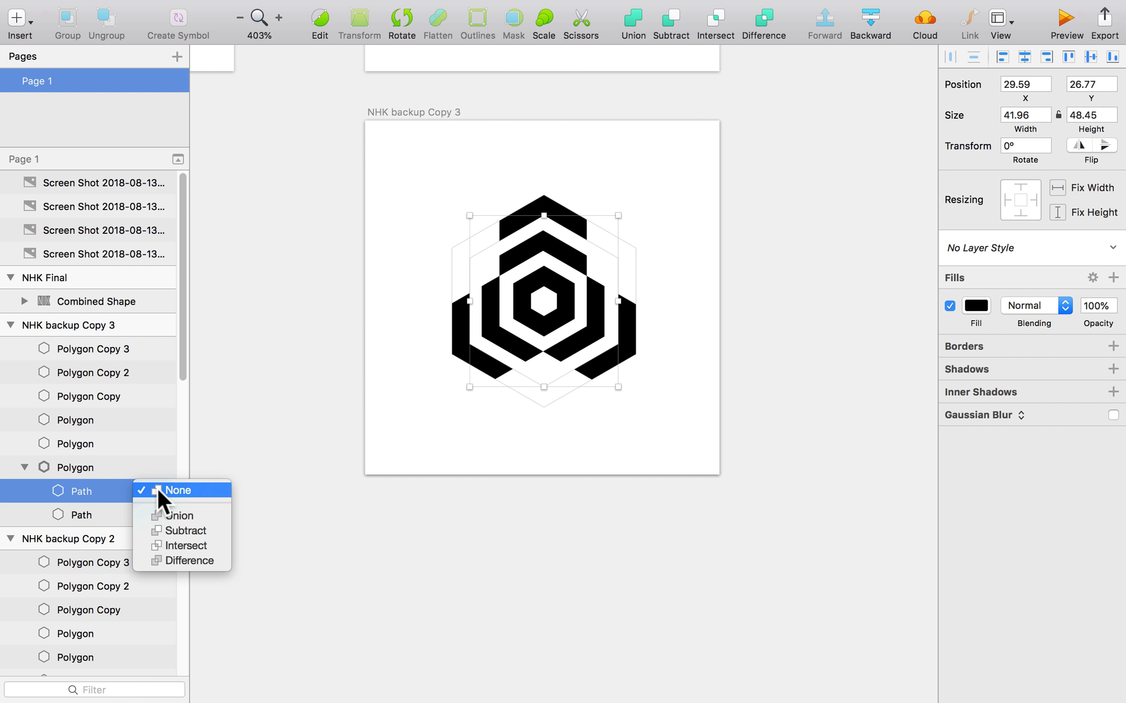
{"action": "left_click", "coordinate": [168, 531]}
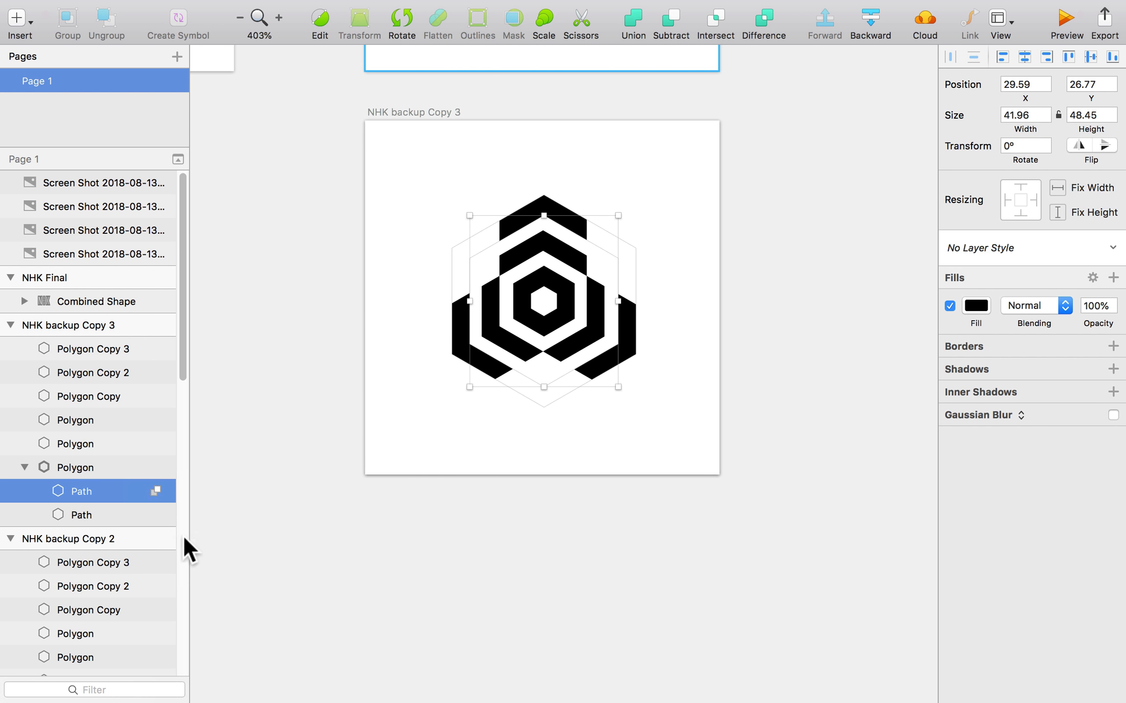
{"action": "left_click", "coordinate": [347, 533]}
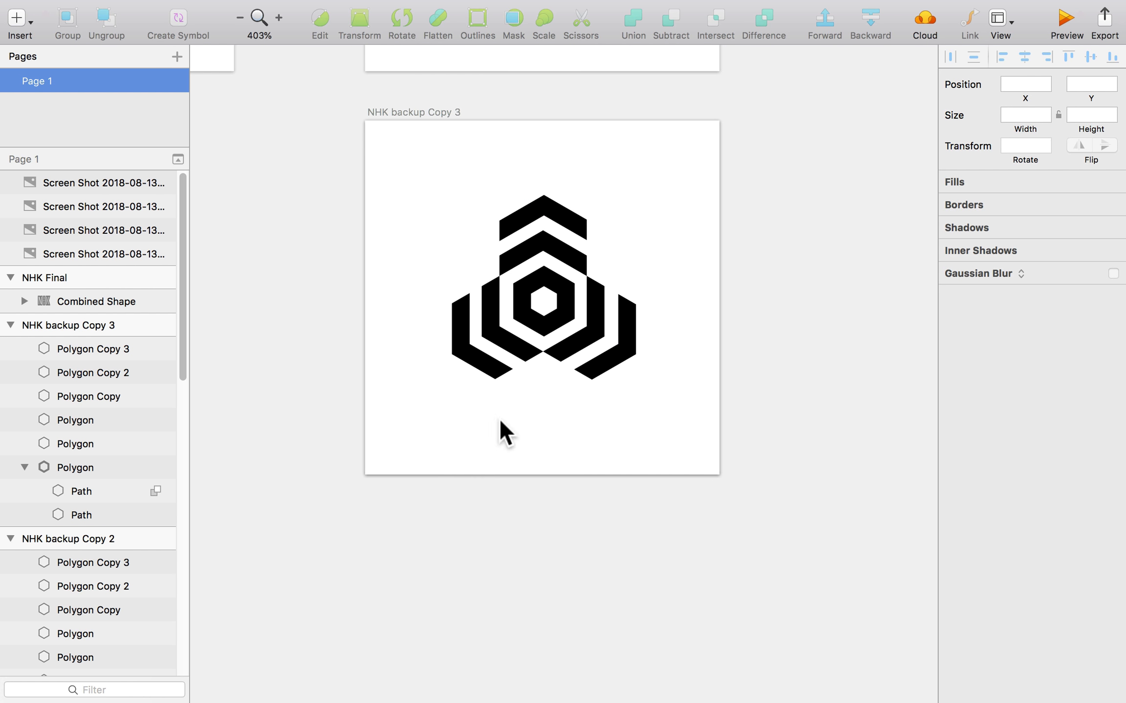
- Examine how the outlined outer ring and the three white masking hexagons overlap on the duplicated artboard
{"action": "left_click", "coordinate": [534, 206]}
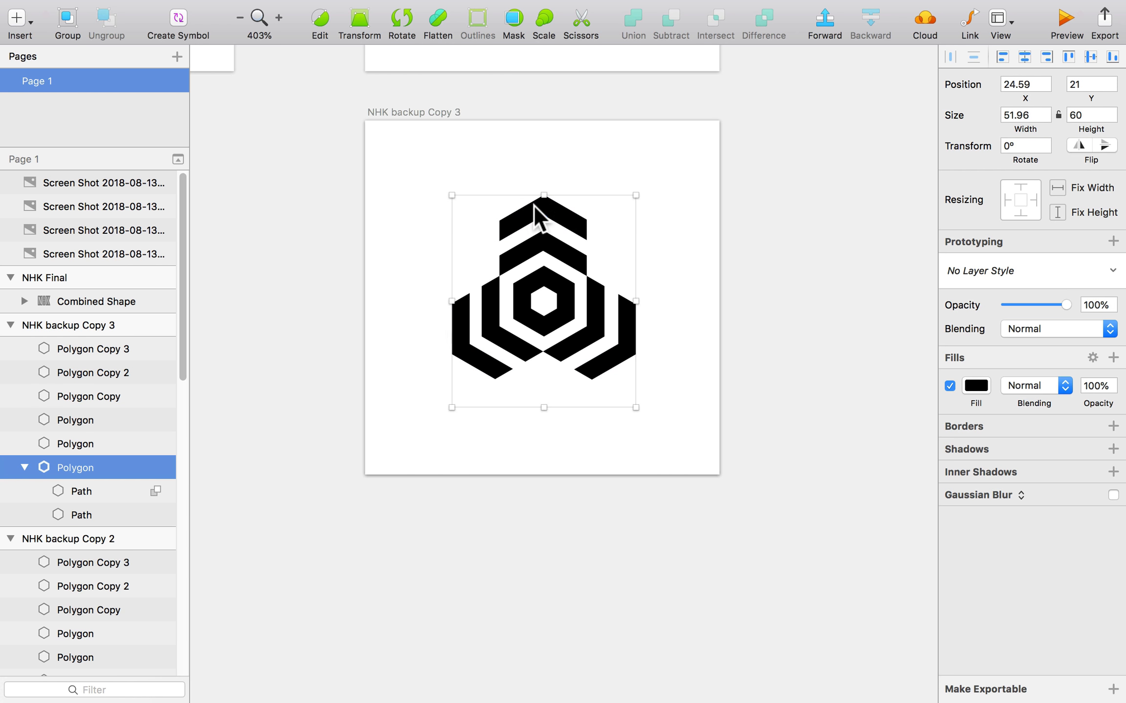
{"action": "left_click", "coordinate": [593, 163]}
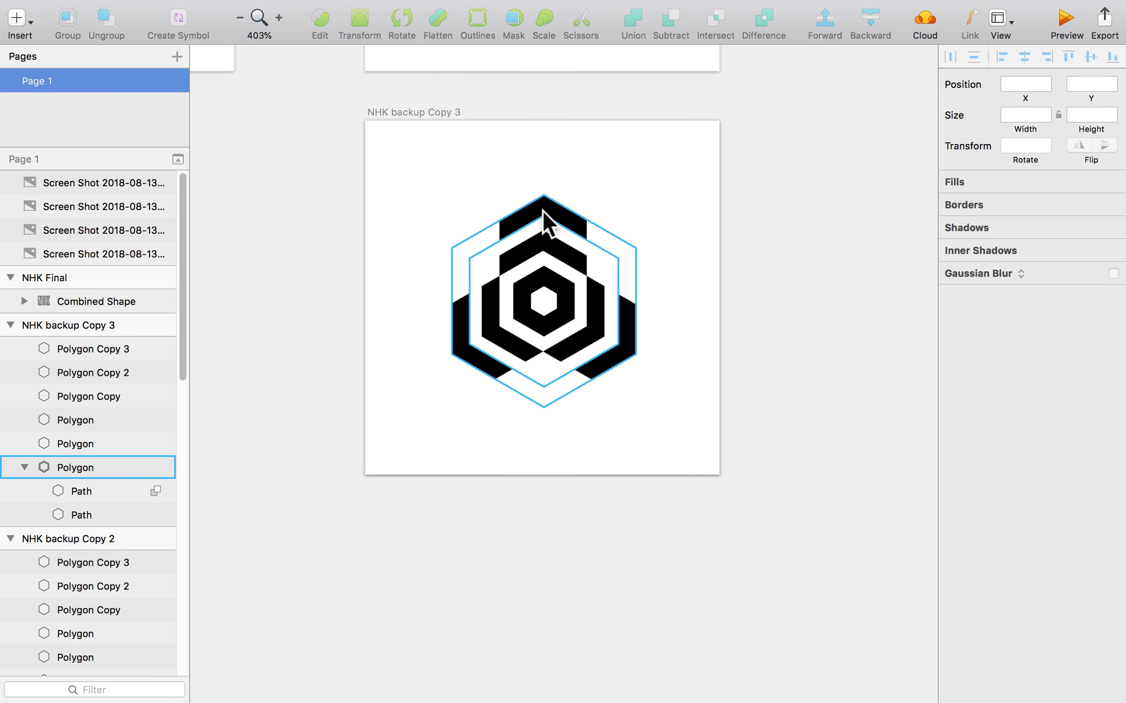
{"action": "left_click", "coordinate": [543, 210]}
{"action": "left_click", "coordinate": [476, 192]}
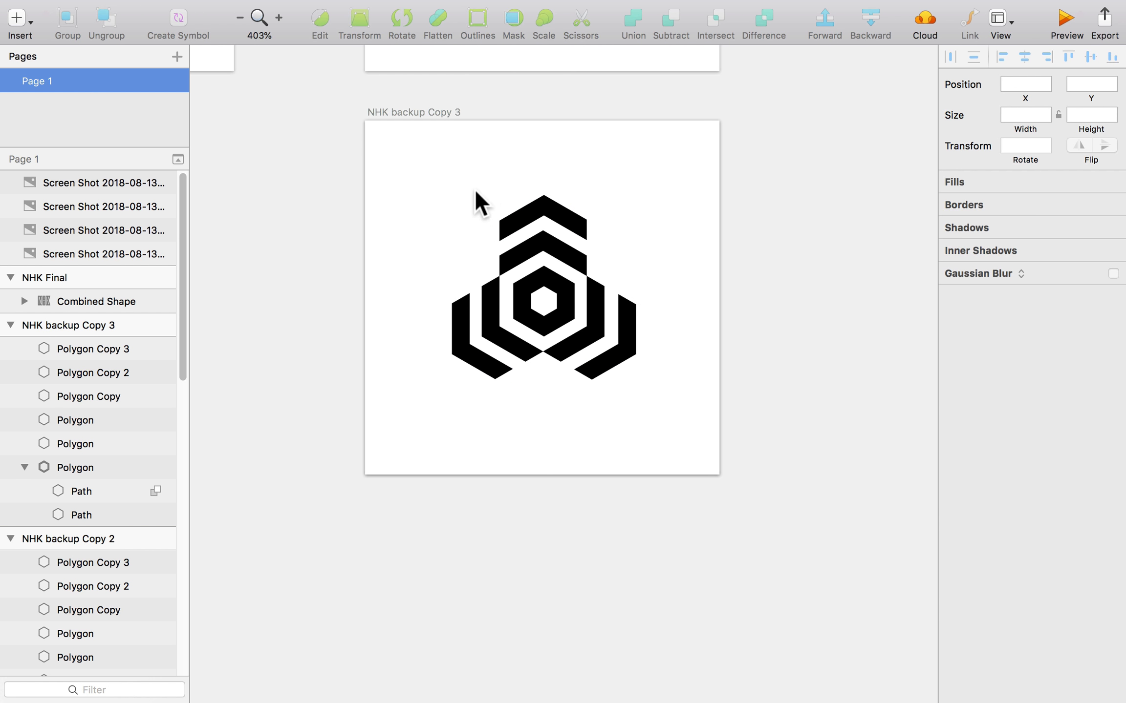
{"action": "left_click", "coordinate": [481, 215]}
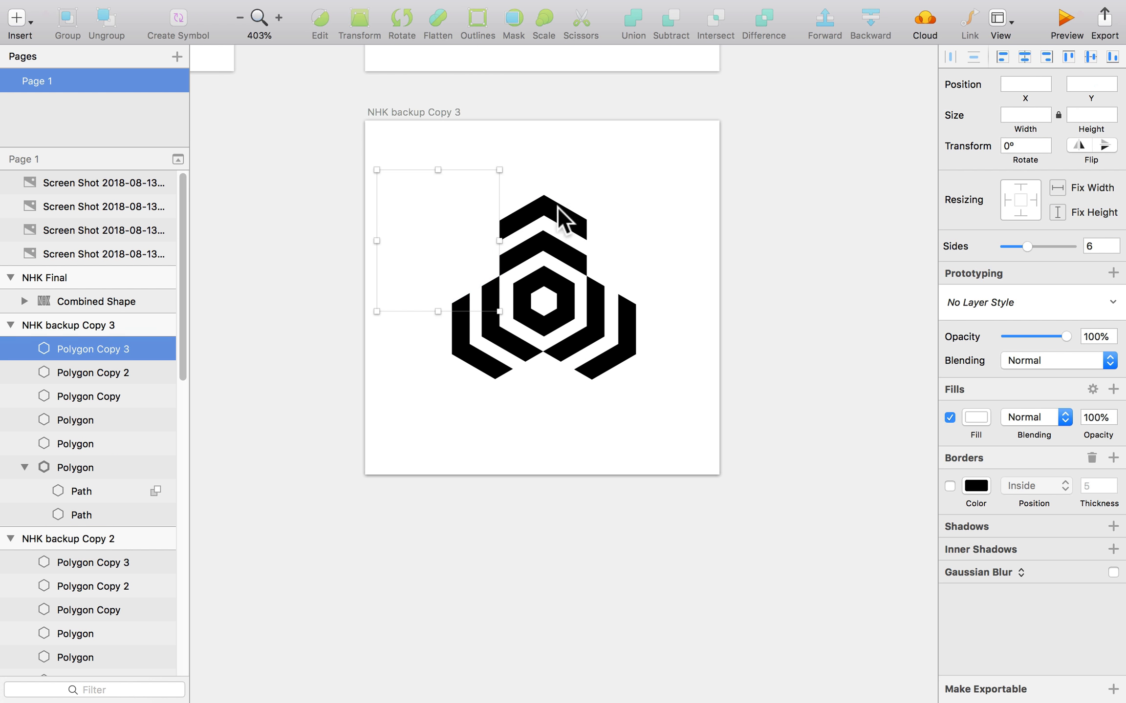
{"action": "left_click", "coordinate": [588, 274], "text": "shift"}
{"action": "left_click", "coordinate": [557, 398], "text": "shift"}
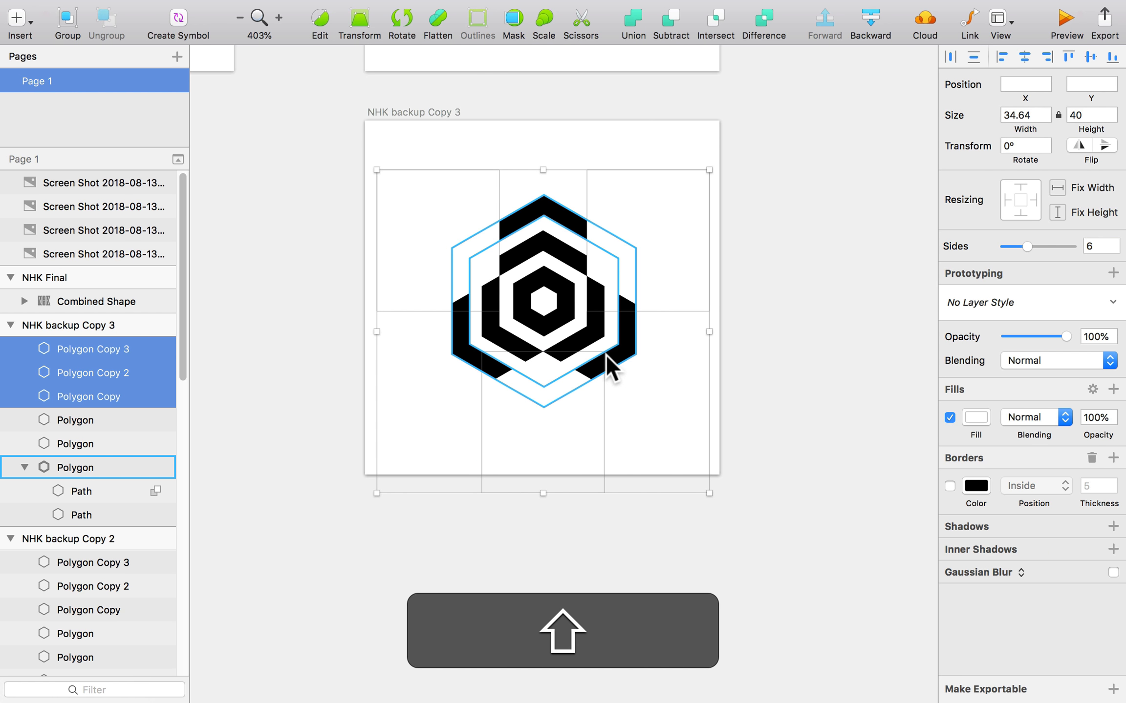
{"action": "left_click", "coordinate": [620, 349]}
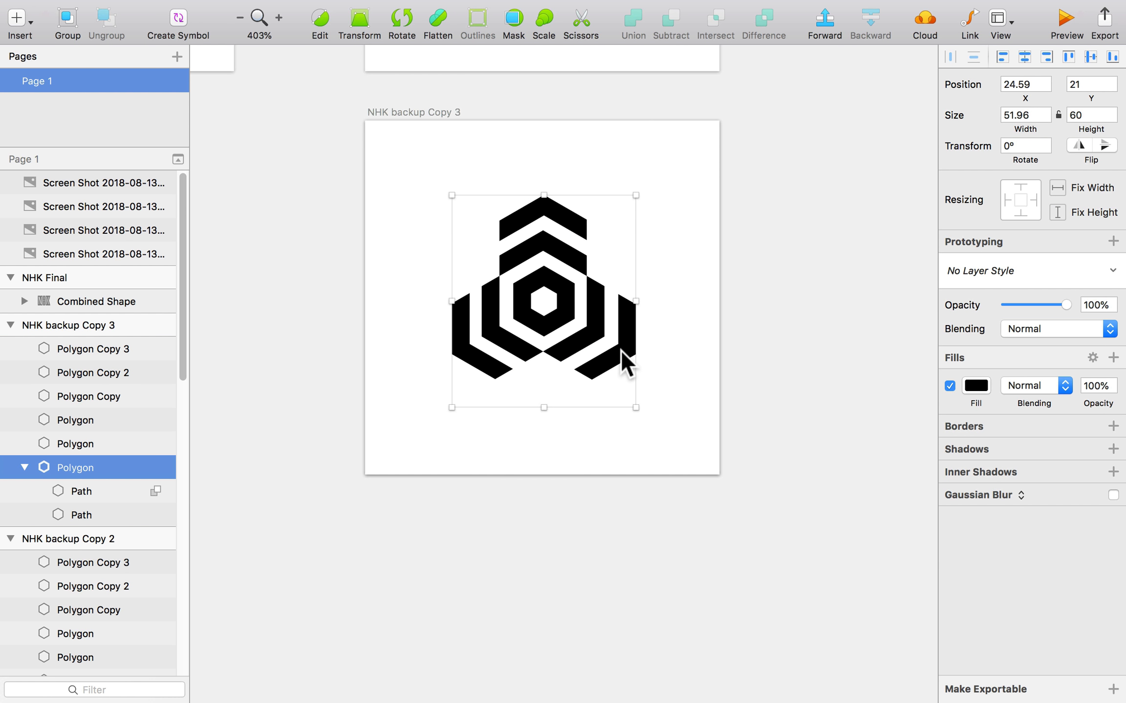
{"action": "left_click", "coordinate": [662, 355]}
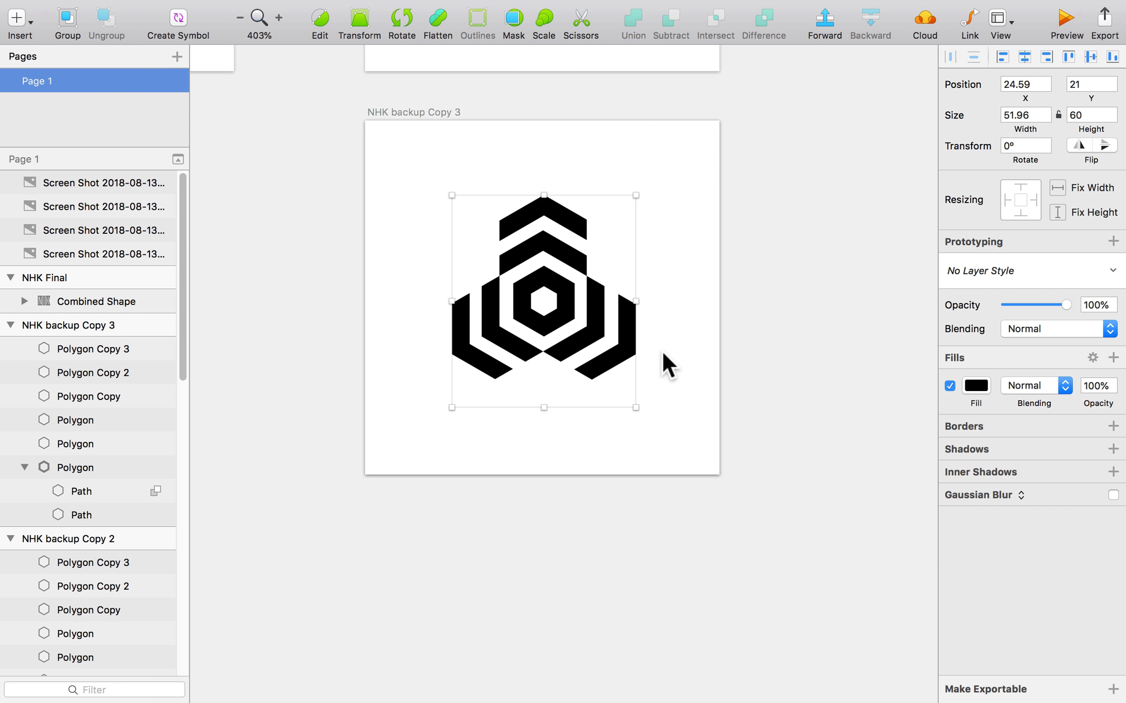
{"action": "left_click", "coordinate": [619, 353]}
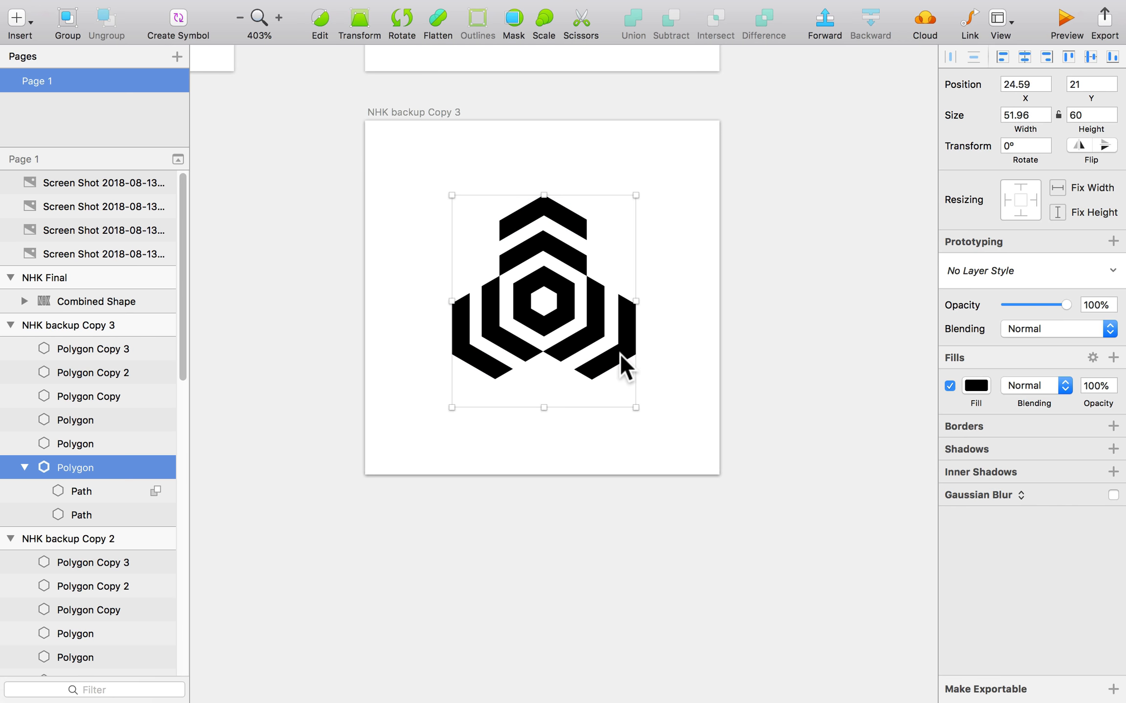
- Convert the middle hexagon ring's border to outlines, move its smaller path above the larger one and set it to Subtract
{"action": "left_click", "coordinate": [586, 343]}
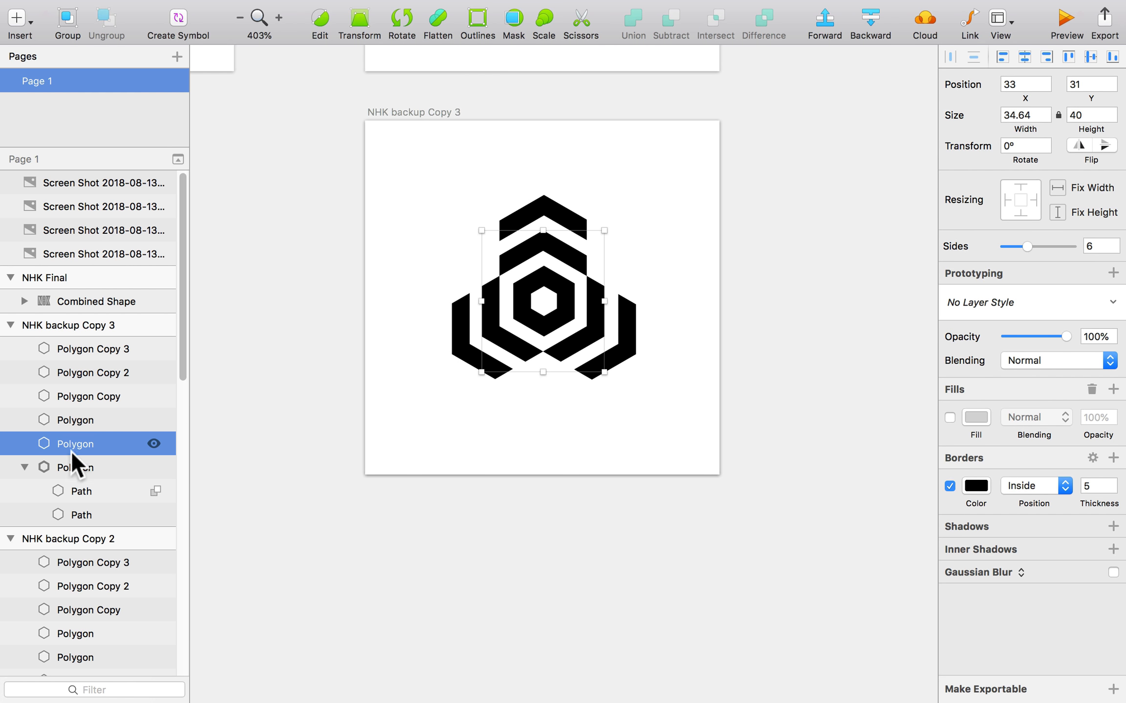
{"action": "left_click", "coordinate": [478, 22]}
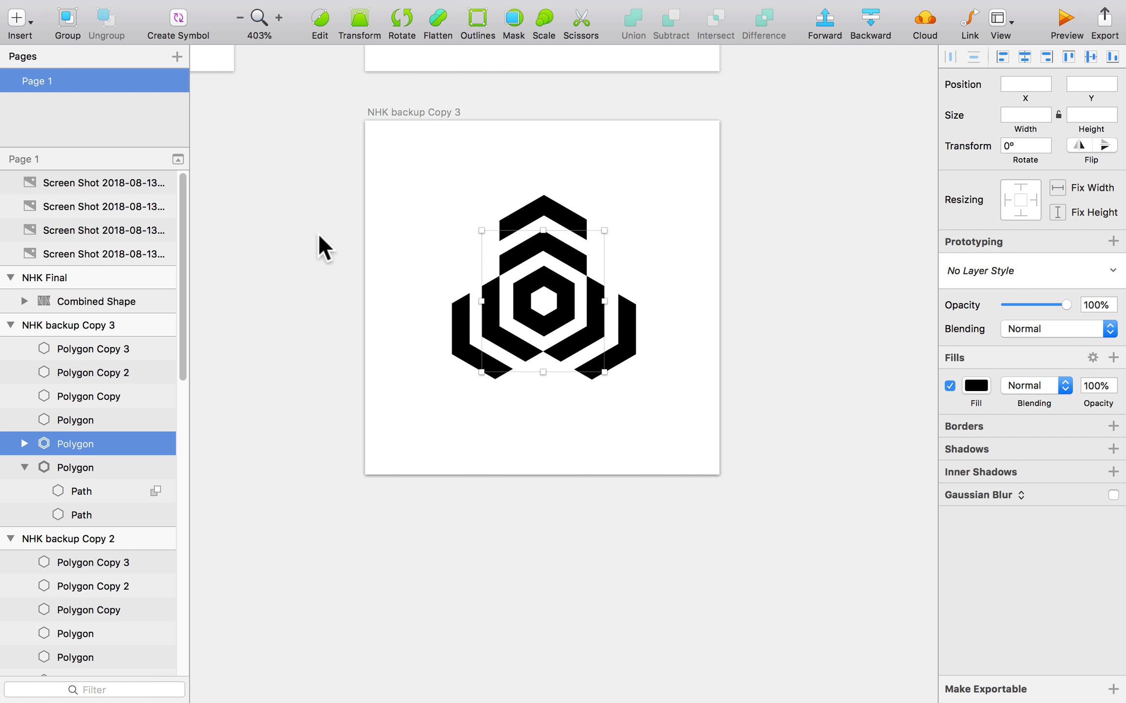
{"action": "left_click", "coordinate": [24, 444]}
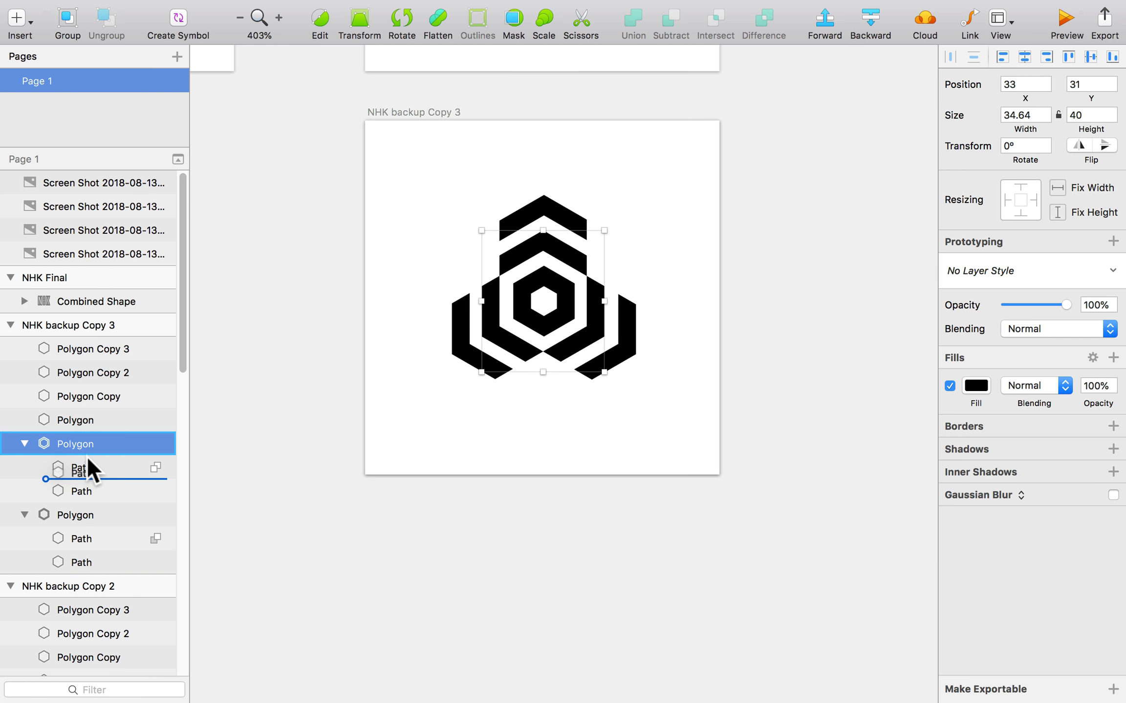
{"action": "left_click", "coordinate": [86, 464]}
{"action": "left_click", "coordinate": [157, 468]}
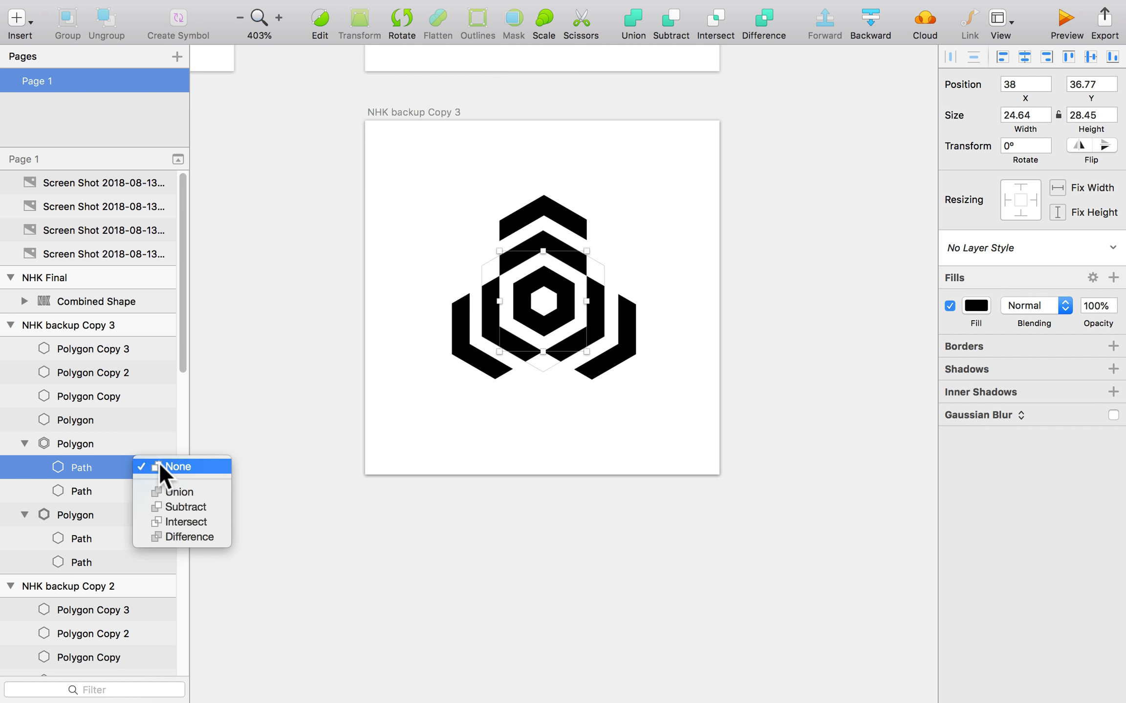
{"action": "left_click", "coordinate": [161, 508]}
- Union the outlined outer and middle rings into one combined shape and check its four component hexagons
{"action": "left_click", "coordinate": [25, 444]}
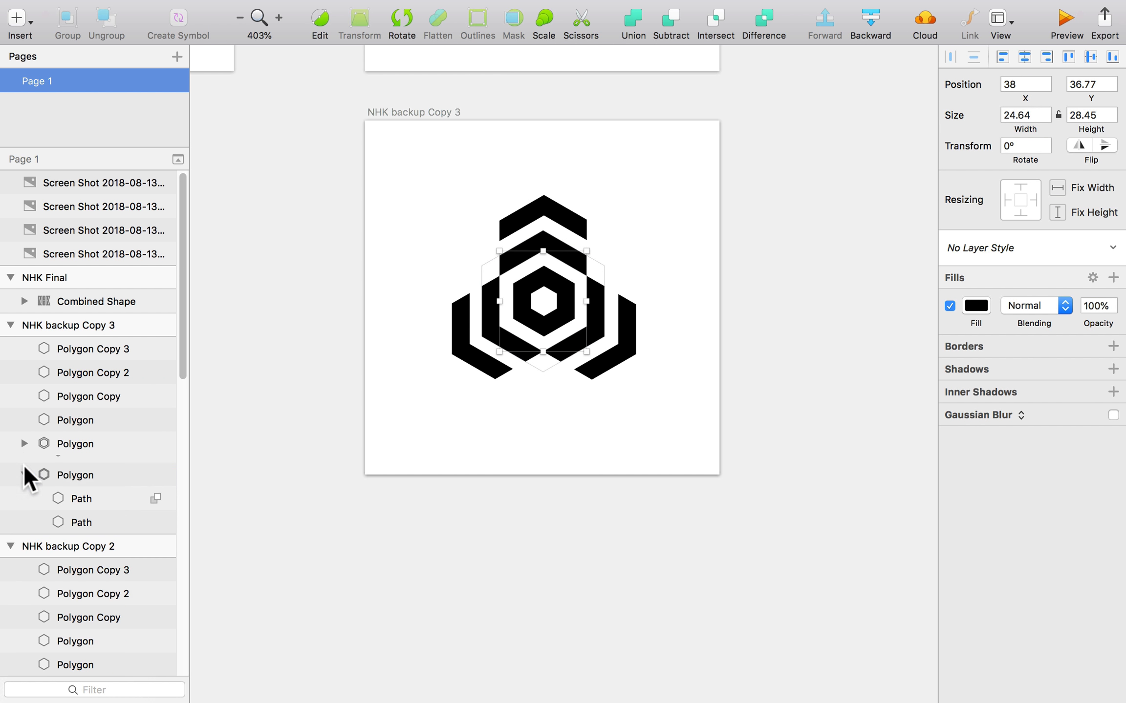
{"action": "left_click", "coordinate": [26, 468]}
{"action": "left_click", "coordinate": [111, 464]}
{"action": "left_click", "coordinate": [111, 443], "text": "shift"}
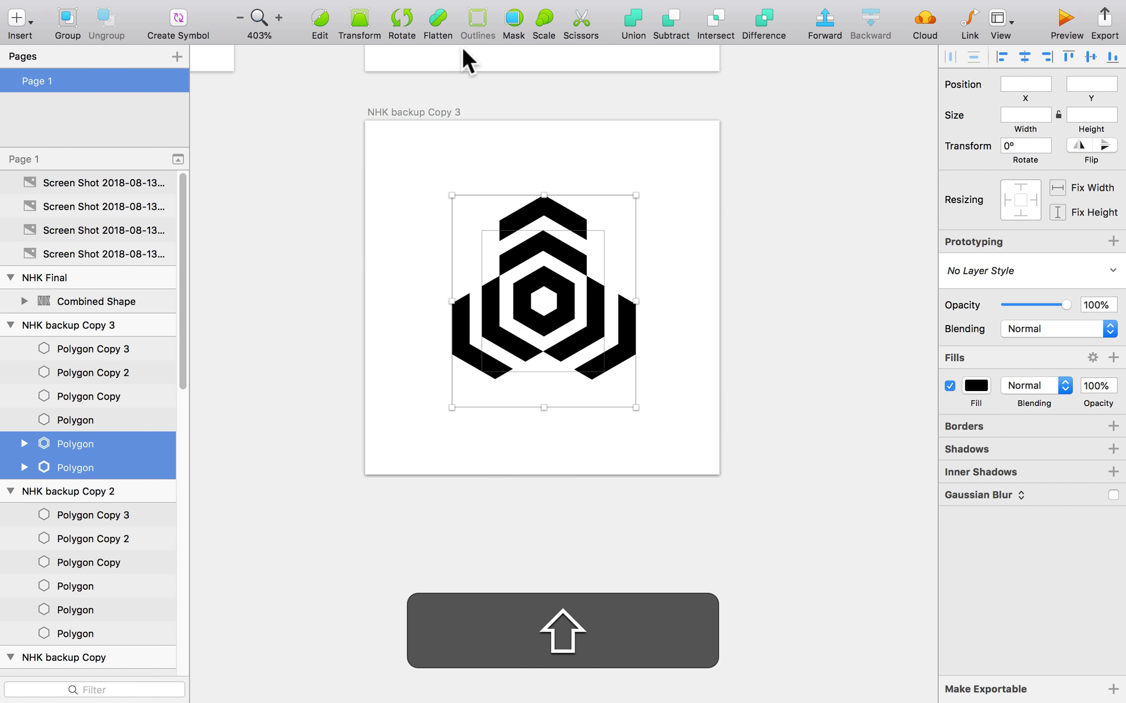
{"action": "left_click", "coordinate": [634, 22]}
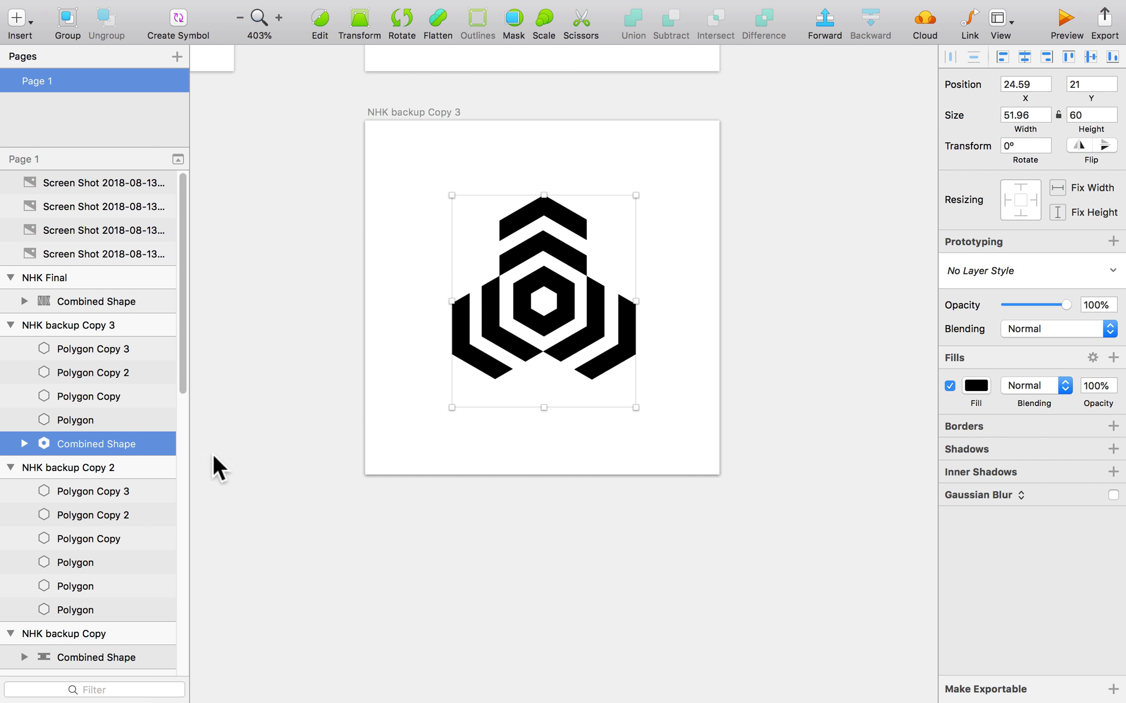
{"action": "left_click", "coordinate": [24, 444]}
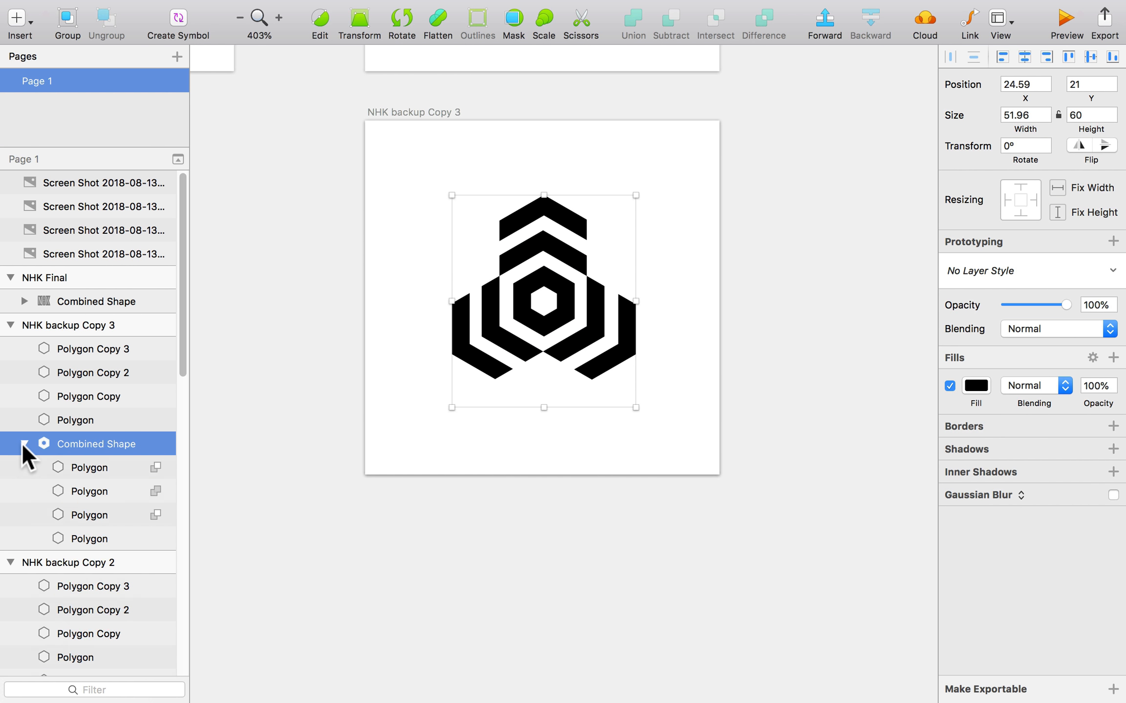
{"action": "left_click", "coordinate": [83, 543]}
{"action": "left_click", "coordinate": [83, 508]}
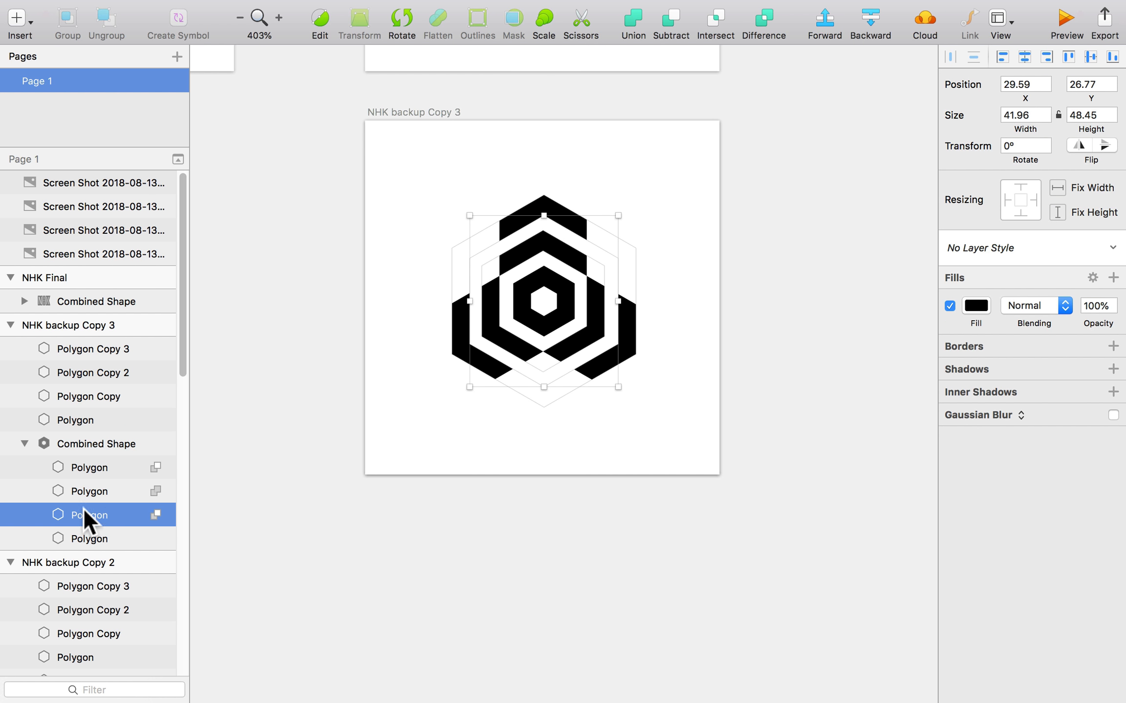
{"action": "left_click", "coordinate": [83, 487]}
{"action": "left_click", "coordinate": [89, 468]}
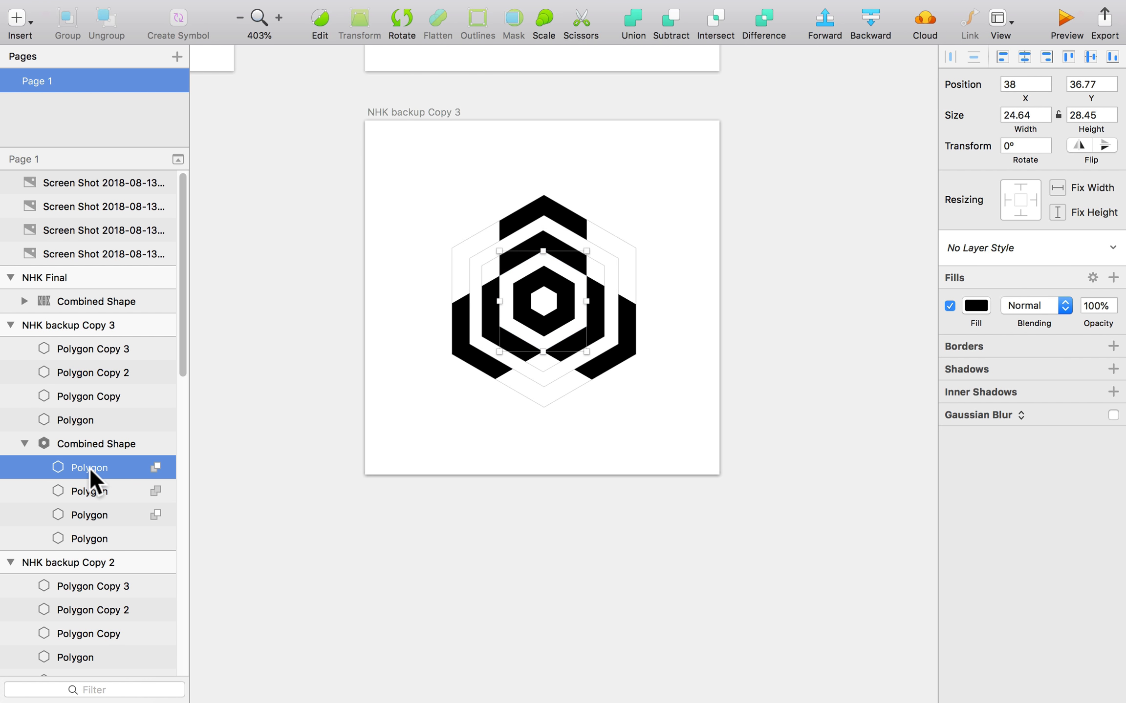
{"action": "left_click", "coordinate": [273, 457]}
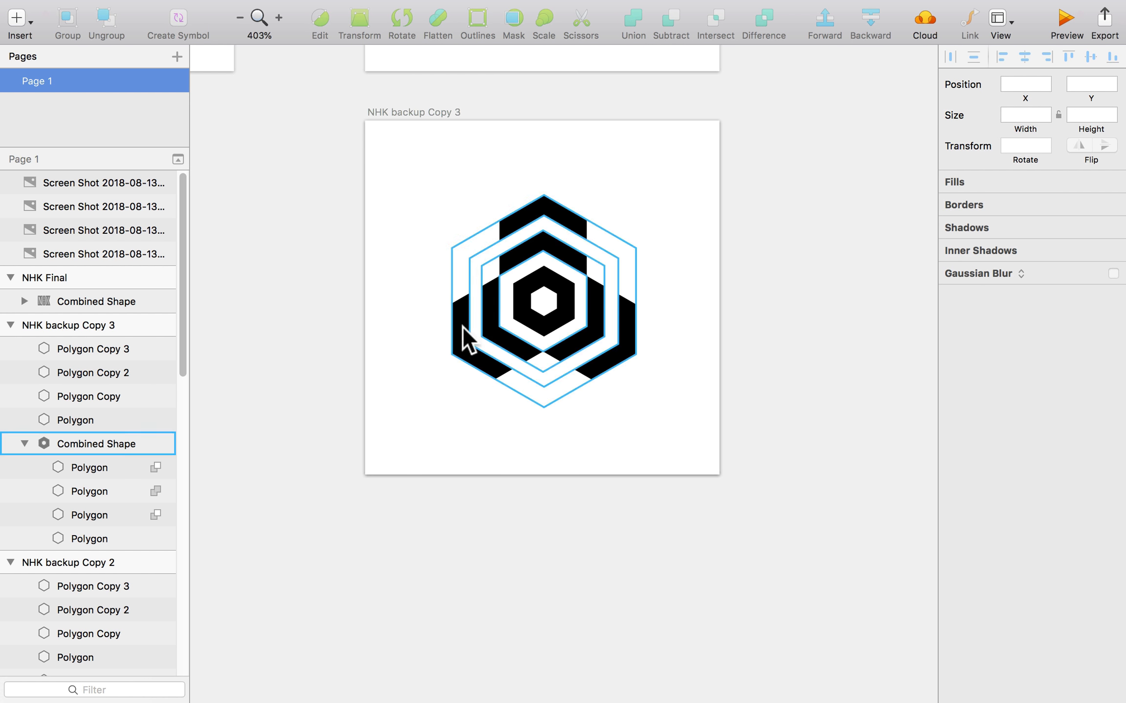
- Change the fill of the three white masking hexagons to light grey so they stand out from the artboard
{"action": "left_click", "coordinate": [450, 248]}
{"action": "left_click", "coordinate": [638, 244], "text": "shift"}
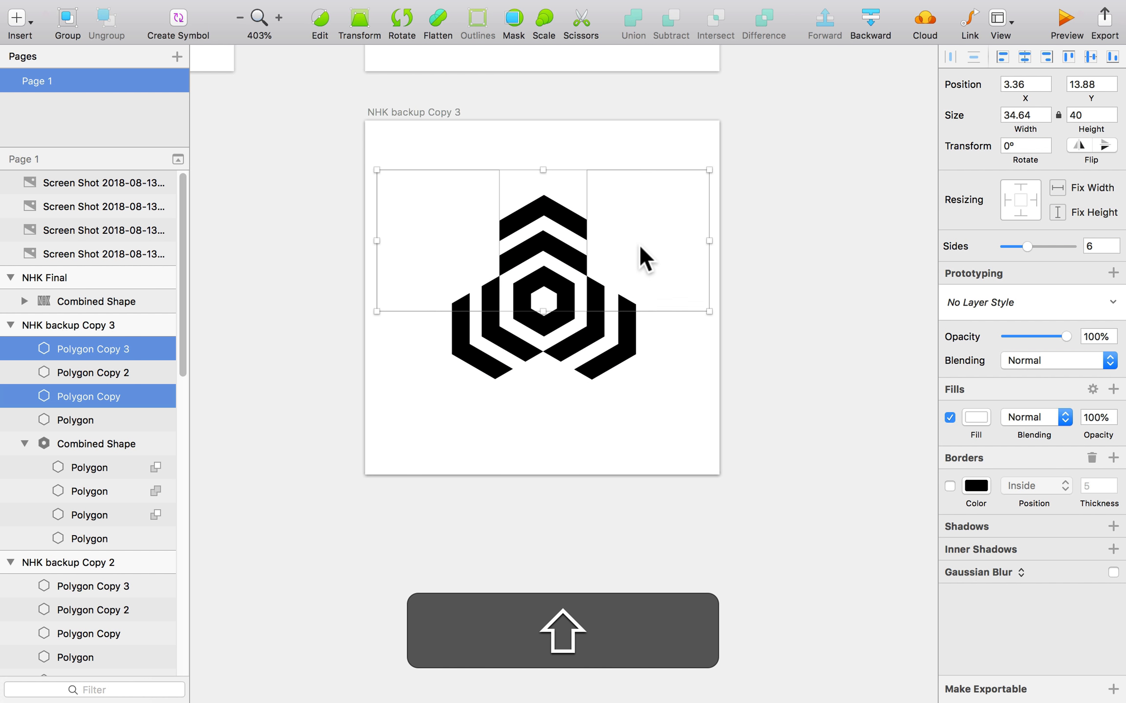
{"action": "left_click", "coordinate": [547, 425], "text": "shift"}
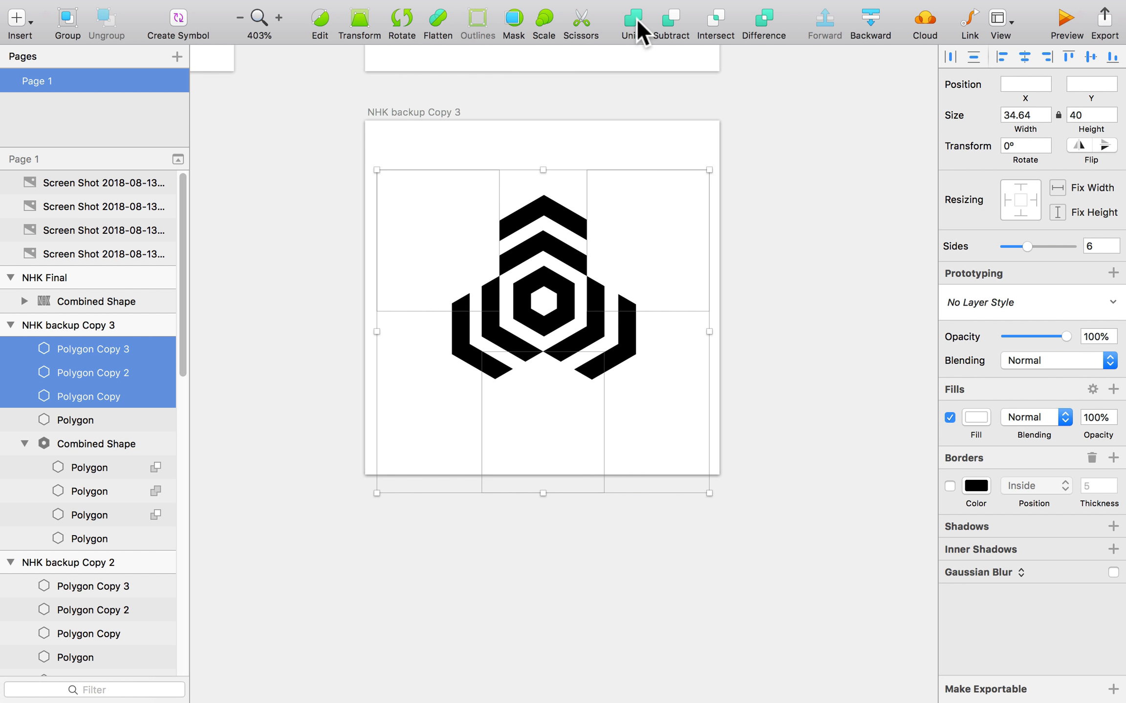
{"action": "left_click", "coordinate": [972, 418]}
{"action": "left_click_drag", "start_coordinate": [951, 503], "coordinate": [861, 522]}
{"action": "left_click", "coordinate": [878, 460]}
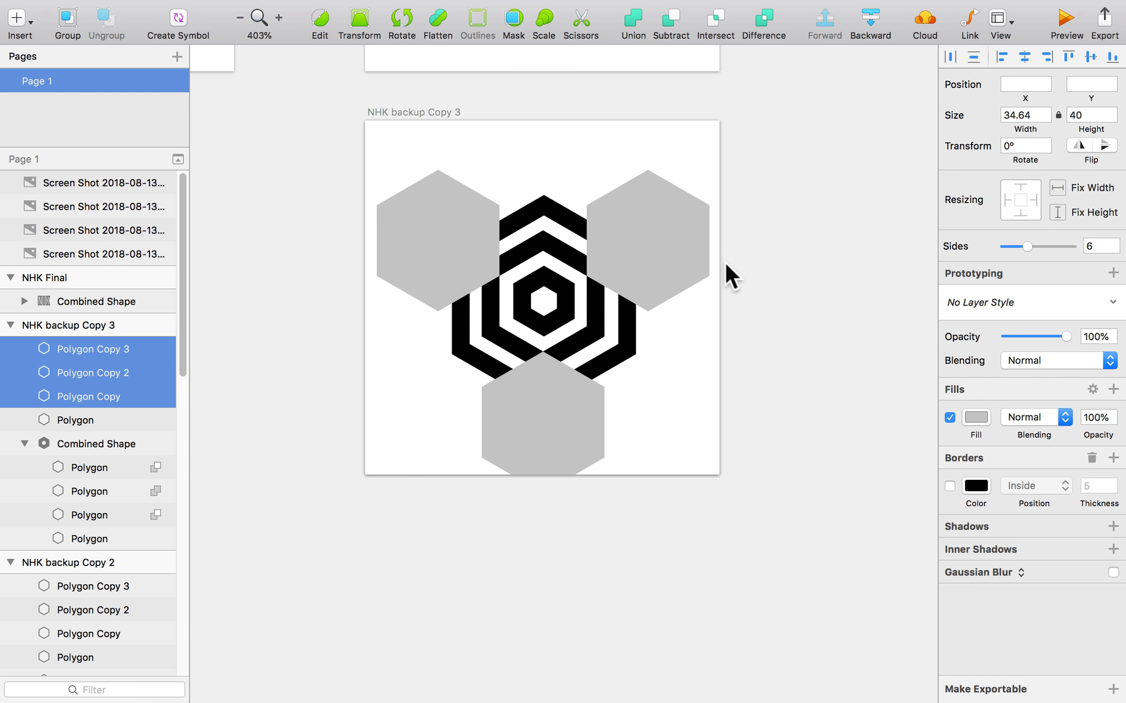
{"action": "key", "text": "Escape"}
- Union the three grey masking hexagons into a single combined shape
{"action": "left_click", "coordinate": [676, 257]}
{"action": "left_click", "coordinate": [406, 253], "text": "shift"}
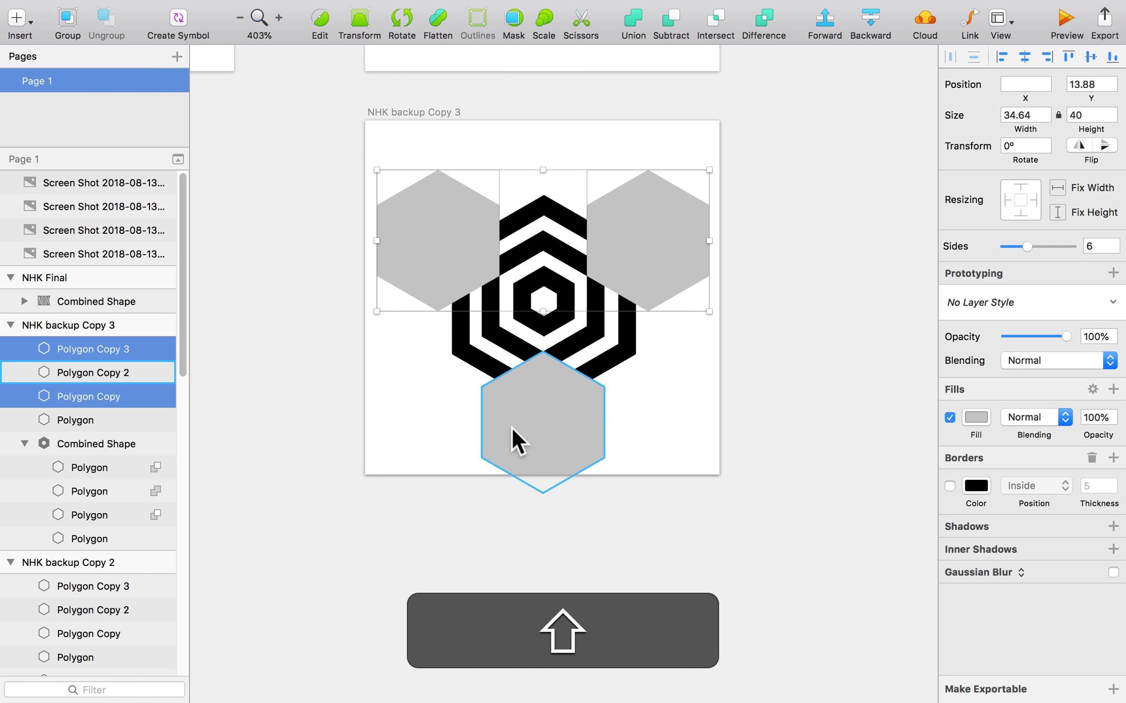
{"action": "left_click", "coordinate": [511, 427], "text": "shift"}
{"action": "left_click", "coordinate": [631, 20]}
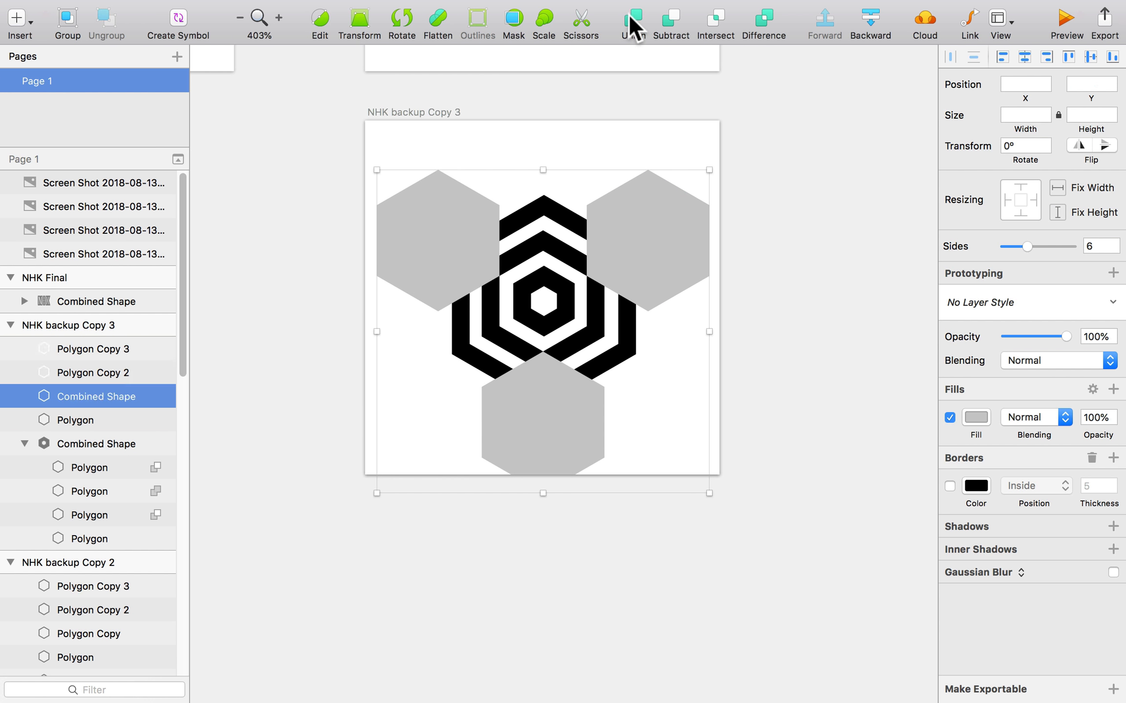
- Subtract the combined grey hexagons from the combined outer and middle rings
{"action": "key", "text": "shift"}
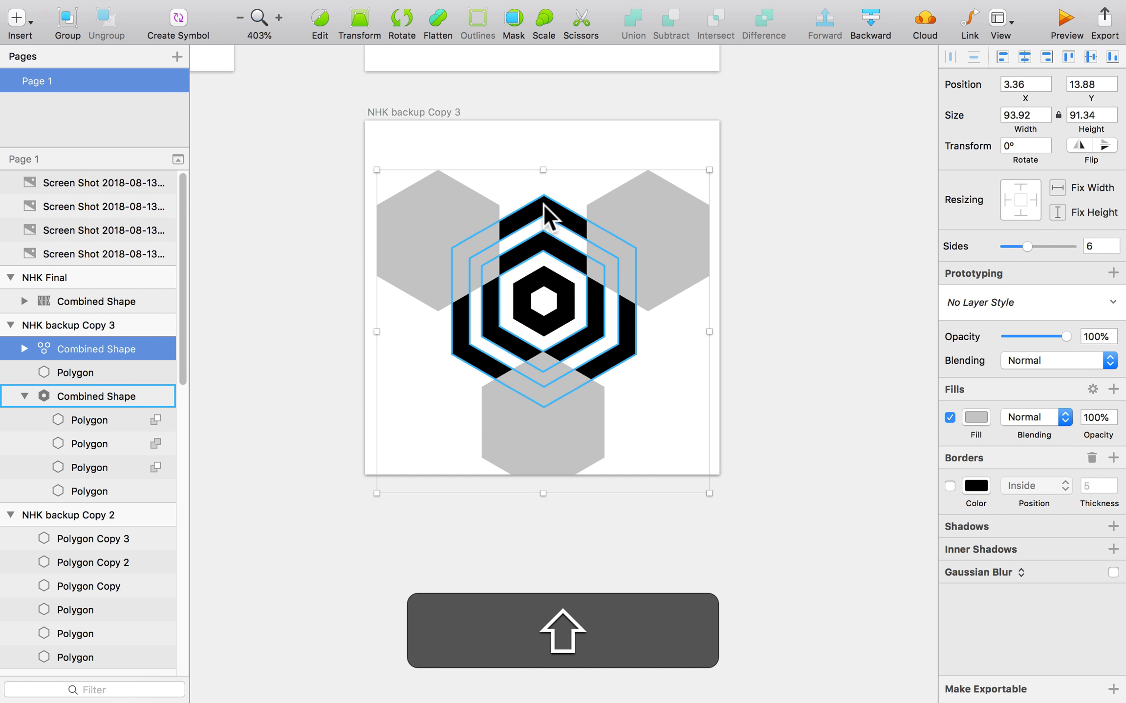
{"action": "left_click", "coordinate": [543, 205], "text": "shift"}
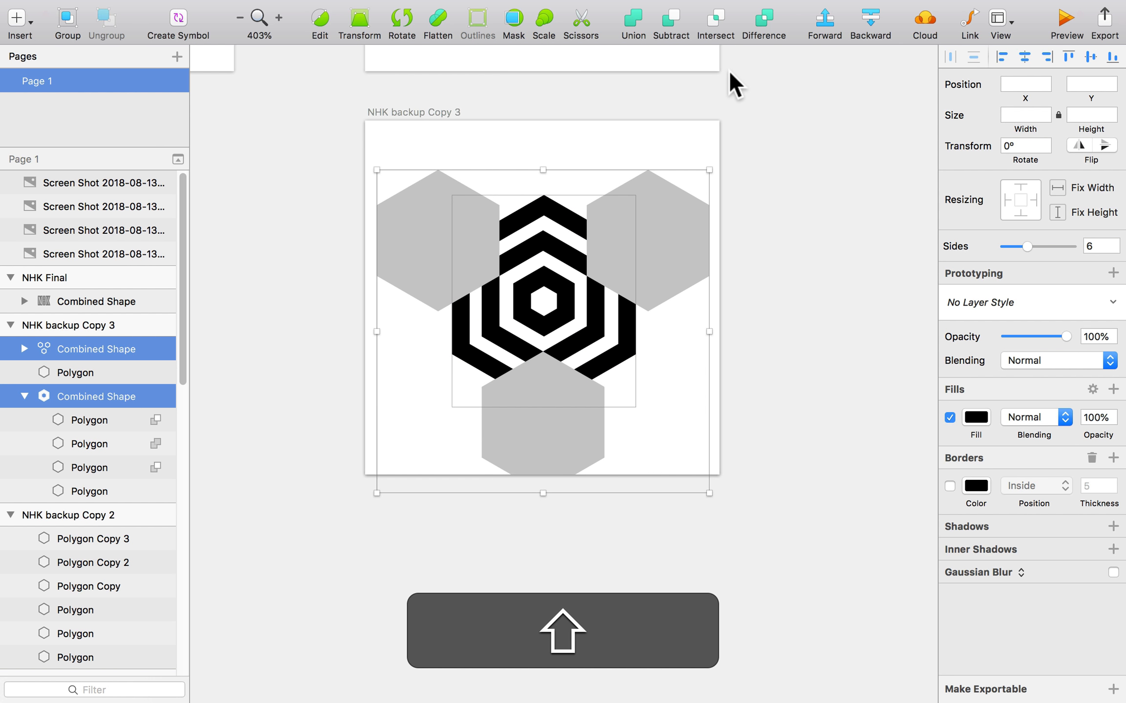
{"action": "left_click", "coordinate": [672, 24]}
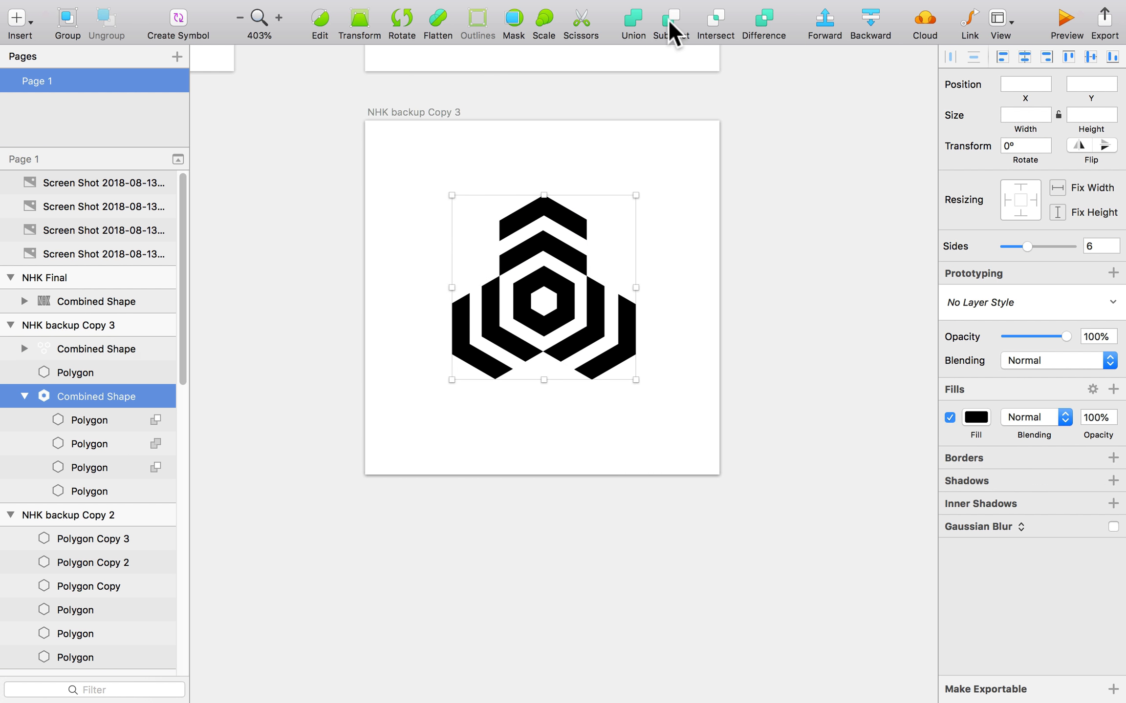
- Collapse the resulting combined shape's layer and examine the edges and meeting corners of the cut rings up close
{"action": "left_click", "coordinate": [822, 270]}
{"action": "left_click", "coordinate": [70, 362]}
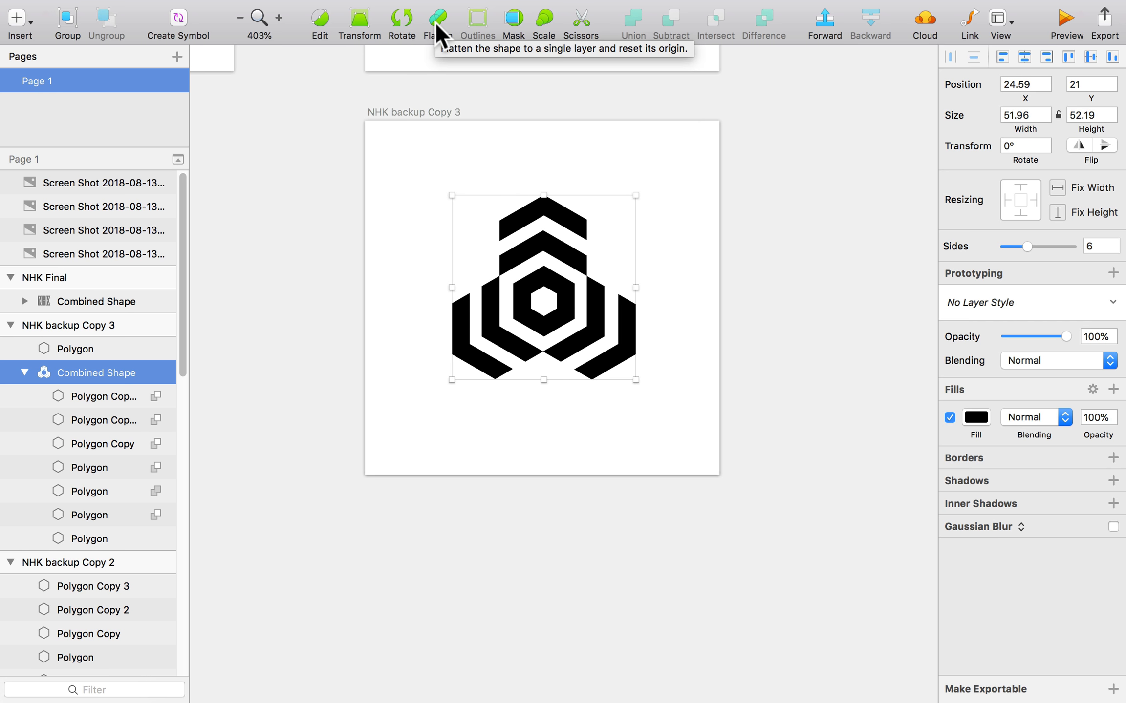
{"action": "left_click", "coordinate": [23, 374]}
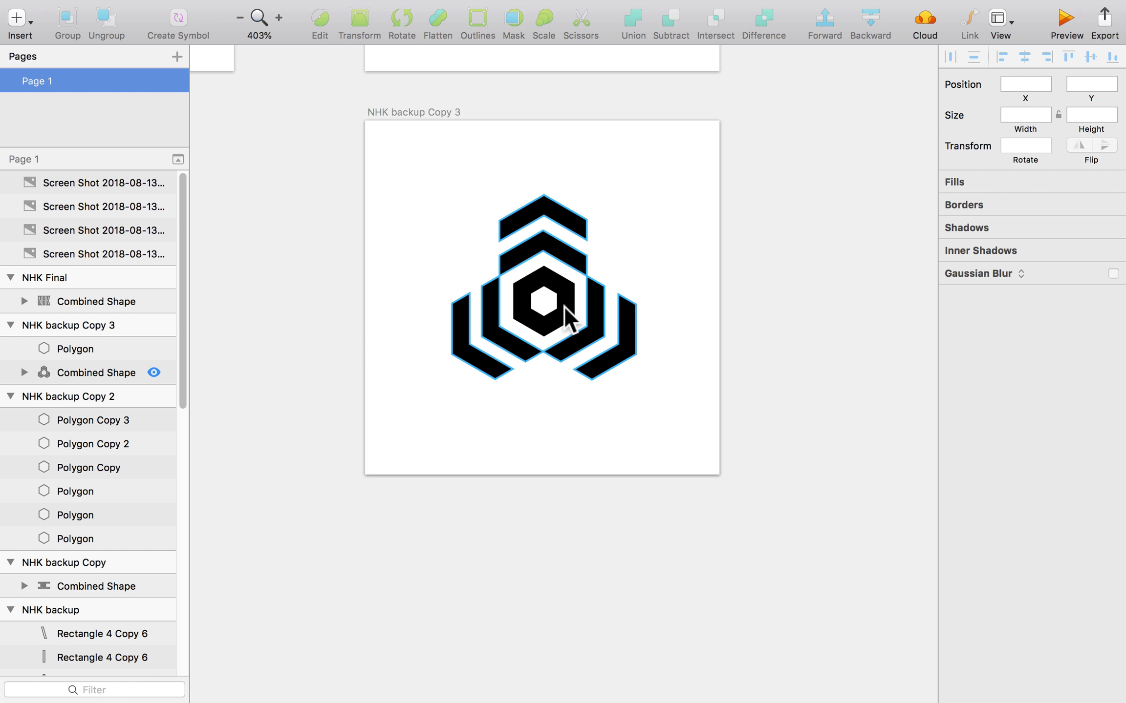
{"action": "left_click", "coordinate": [632, 295]}
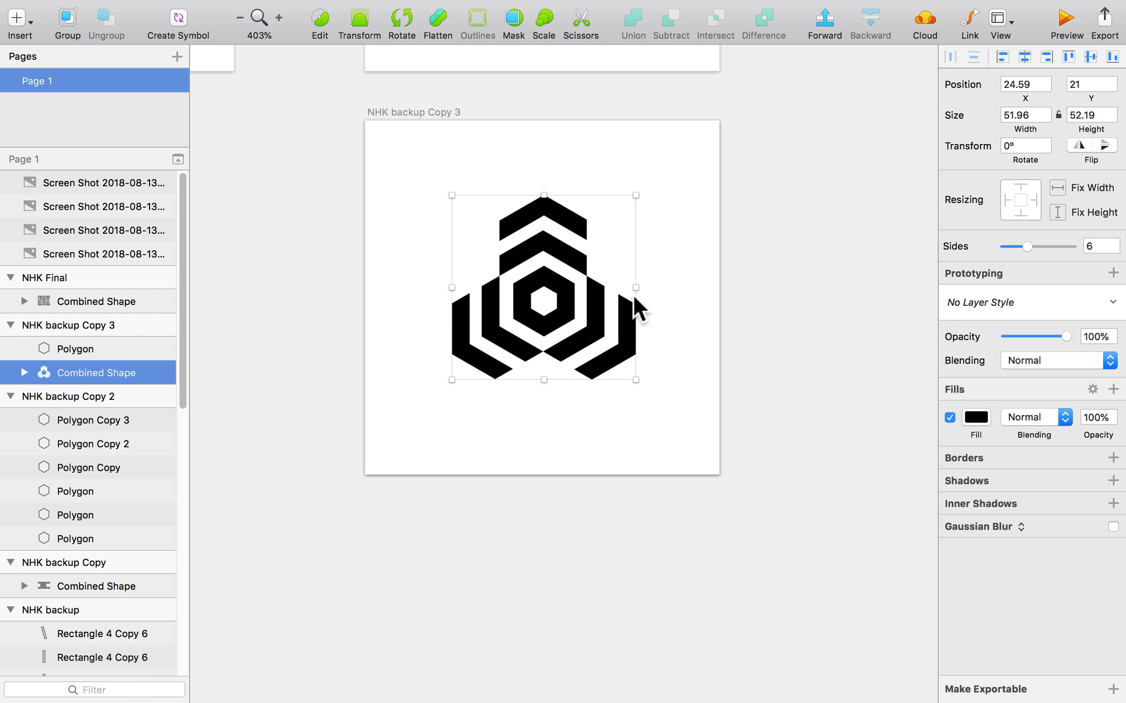
{"action": "left_click", "coordinate": [323, 358]}
{"action": "left_click", "coordinate": [554, 242]}
{"action": "scroll", "coordinate": [562, 234], "scroll_direction": "up", "scroll_amount": 5}
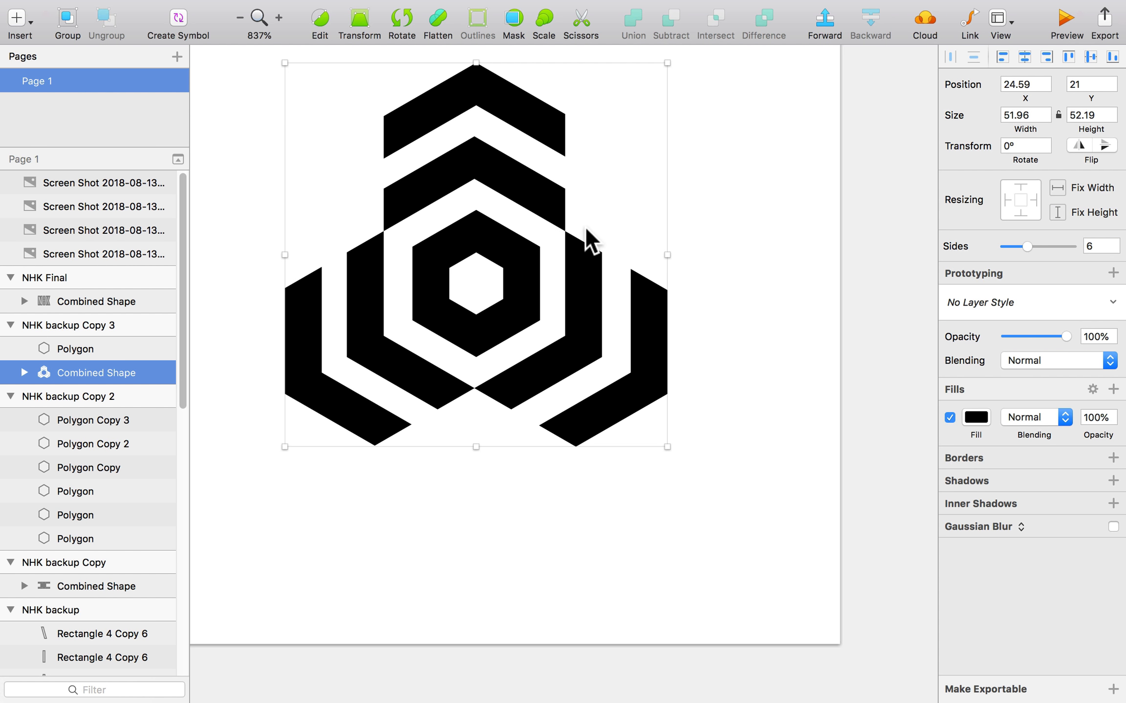
{"action": "scroll", "coordinate": [676, 236], "scroll_direction": "down", "scroll_amount": 3}
{"action": "left_click", "coordinate": [731, 270]}
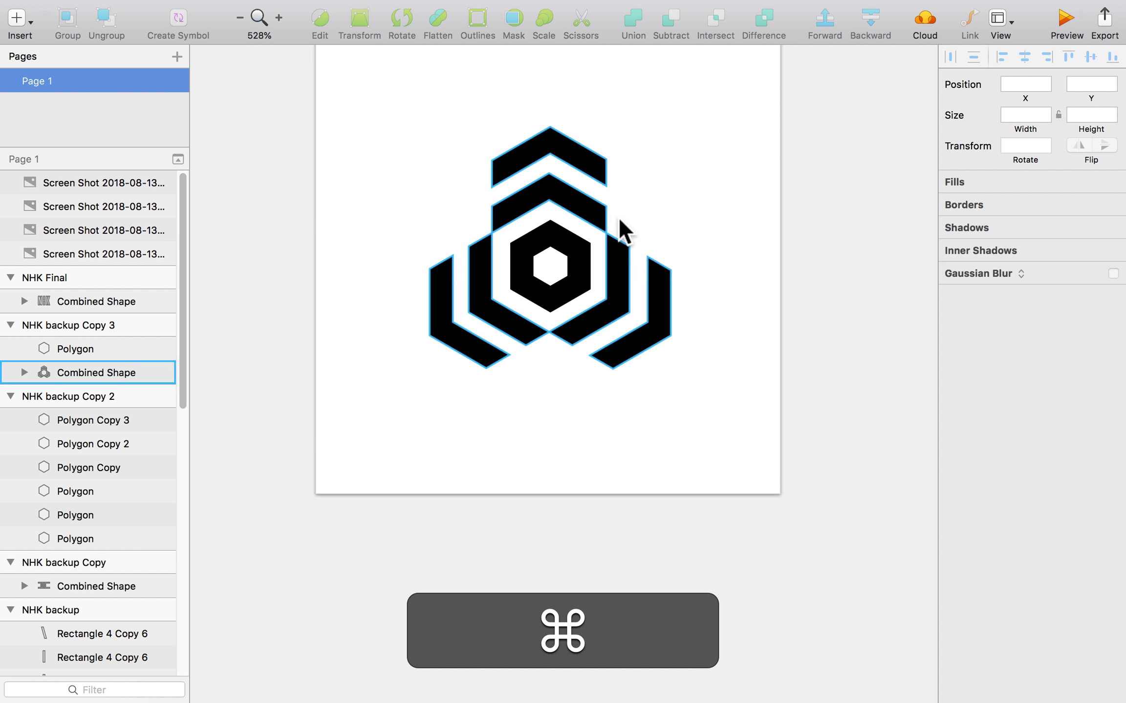
- Flatten the combined cut rings into plain paths and inspect each resulting path of the shape
{"action": "left_click", "coordinate": [538, 162]}
{"action": "left_click", "coordinate": [439, 17]}
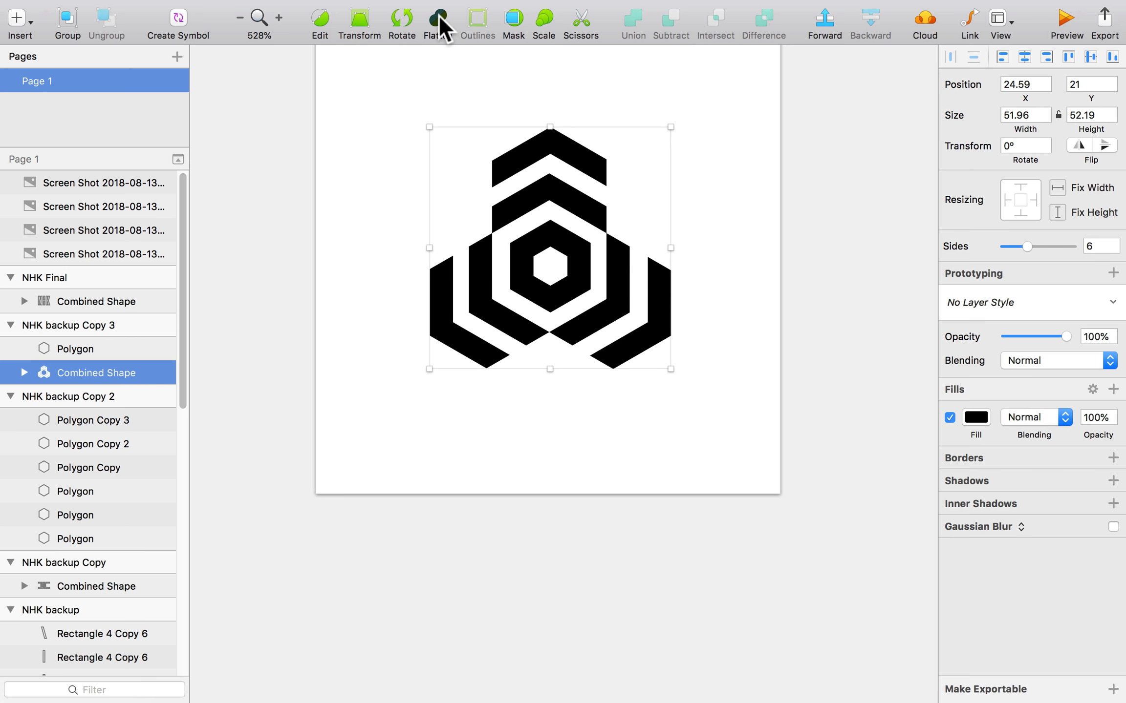
{"action": "left_click", "coordinate": [25, 374]}
{"action": "left_click", "coordinate": [74, 394]}
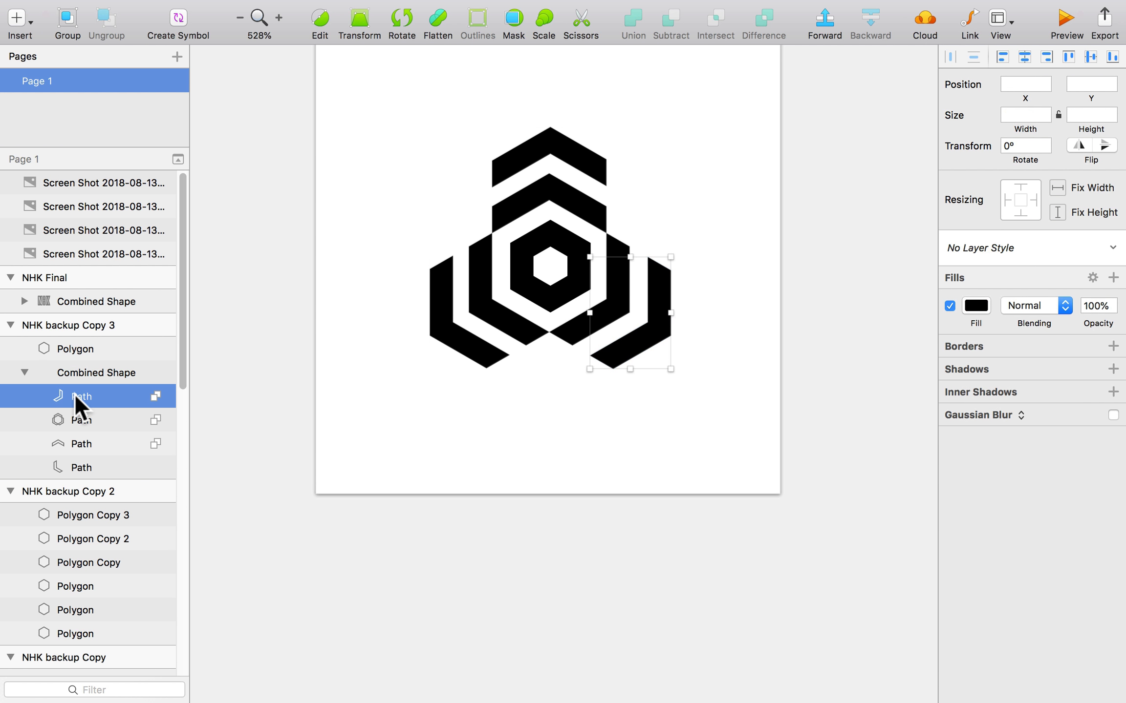
{"action": "left_click", "coordinate": [77, 440]}
{"action": "left_click", "coordinate": [80, 462]}
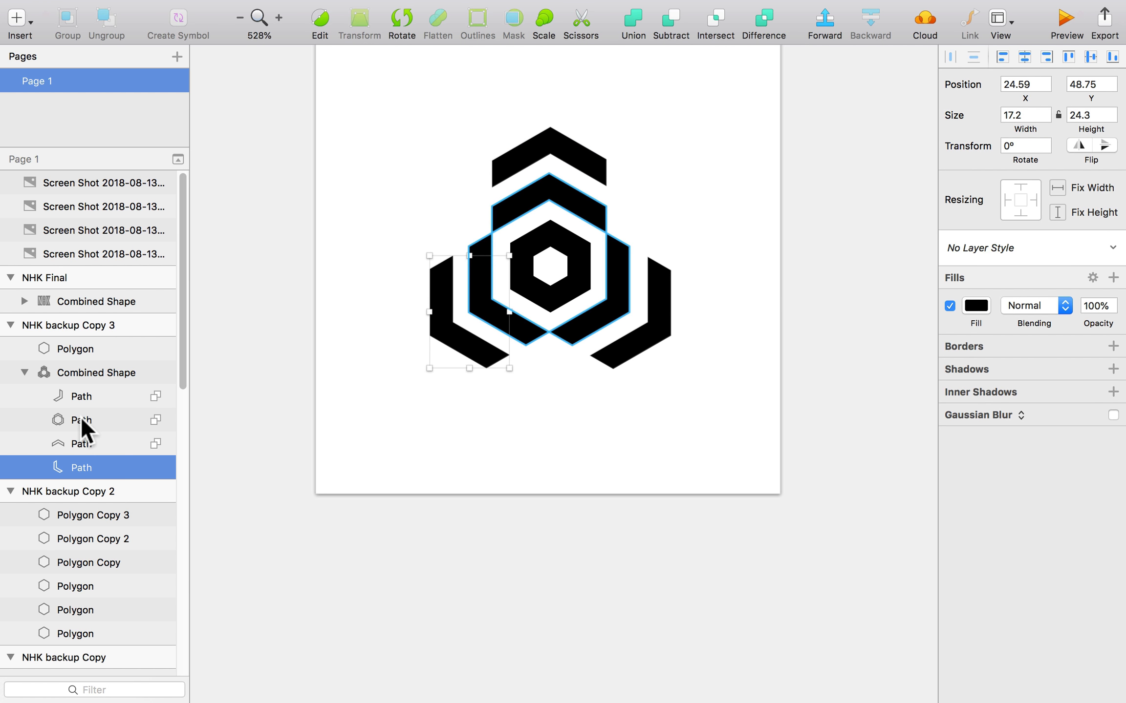
{"action": "left_click", "coordinate": [81, 419]}
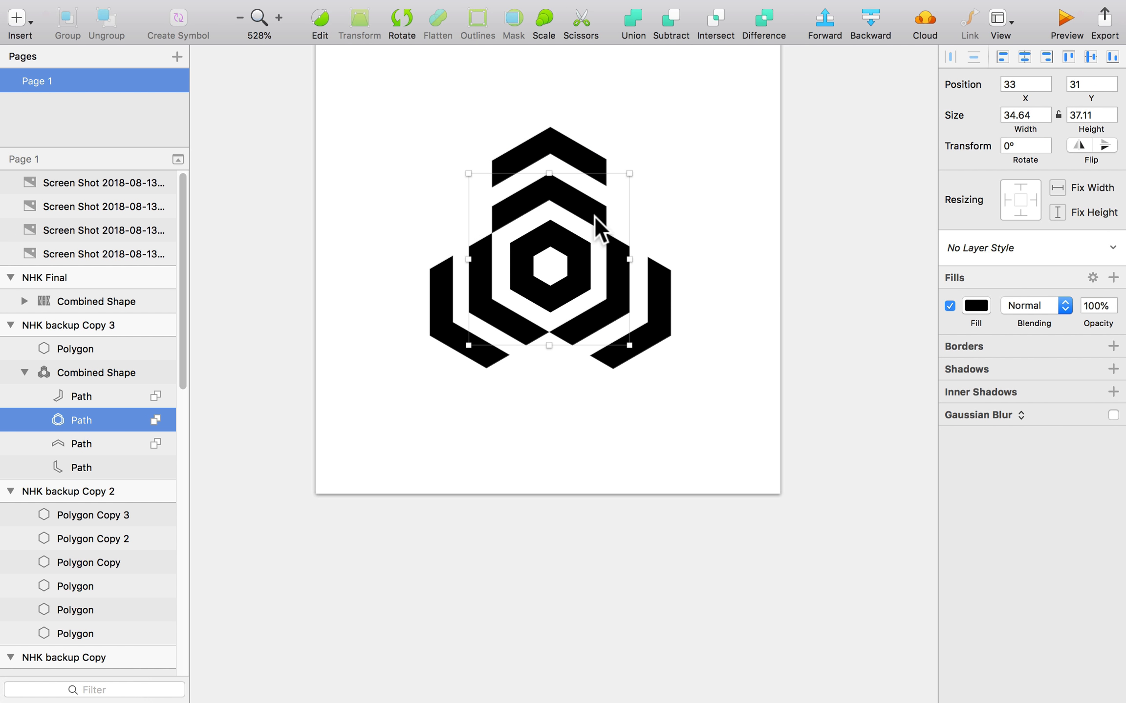
{"action": "scroll", "coordinate": [599, 226], "scroll_direction": "up", "scroll_amount": 3}
{"action": "left_click", "coordinate": [734, 243]}
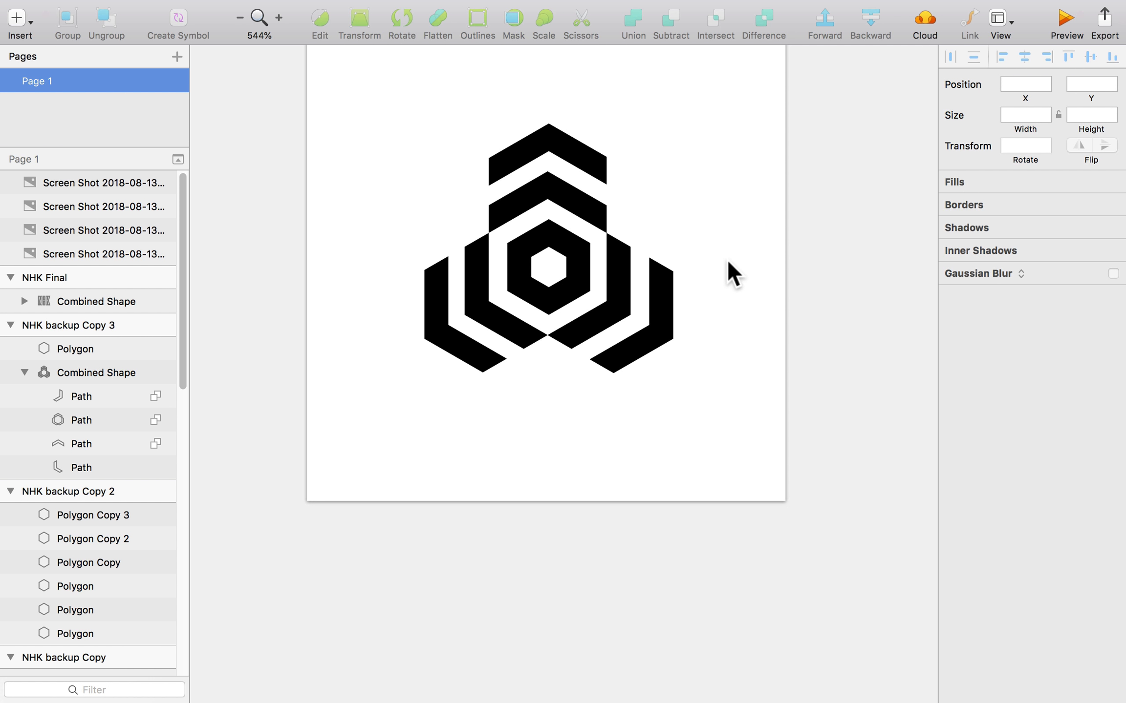
- Duplicate the NHK backup Copy 3 artboard directly below the original
{"action": "scroll", "coordinate": [728, 261], "scroll_direction": "down", "scroll_amount": 2}
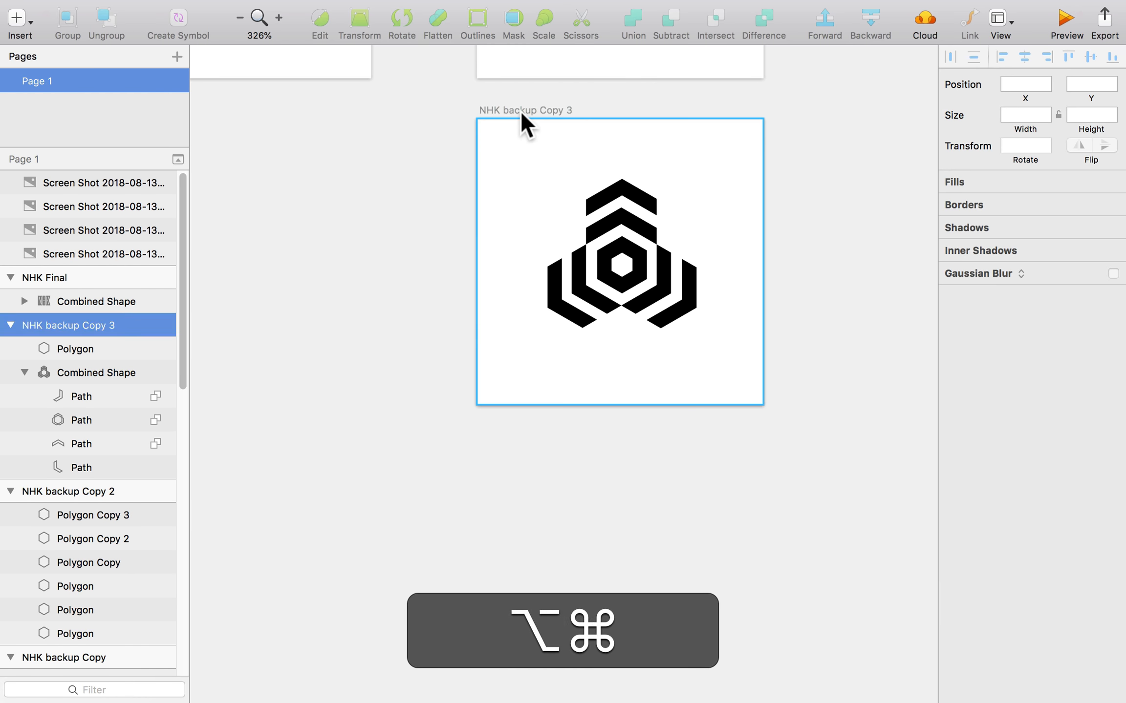
{"action": "left_click_drag", "start_coordinate": [519, 109], "coordinate": [582, 429]}
{"action": "left_click", "coordinate": [457, 476]}
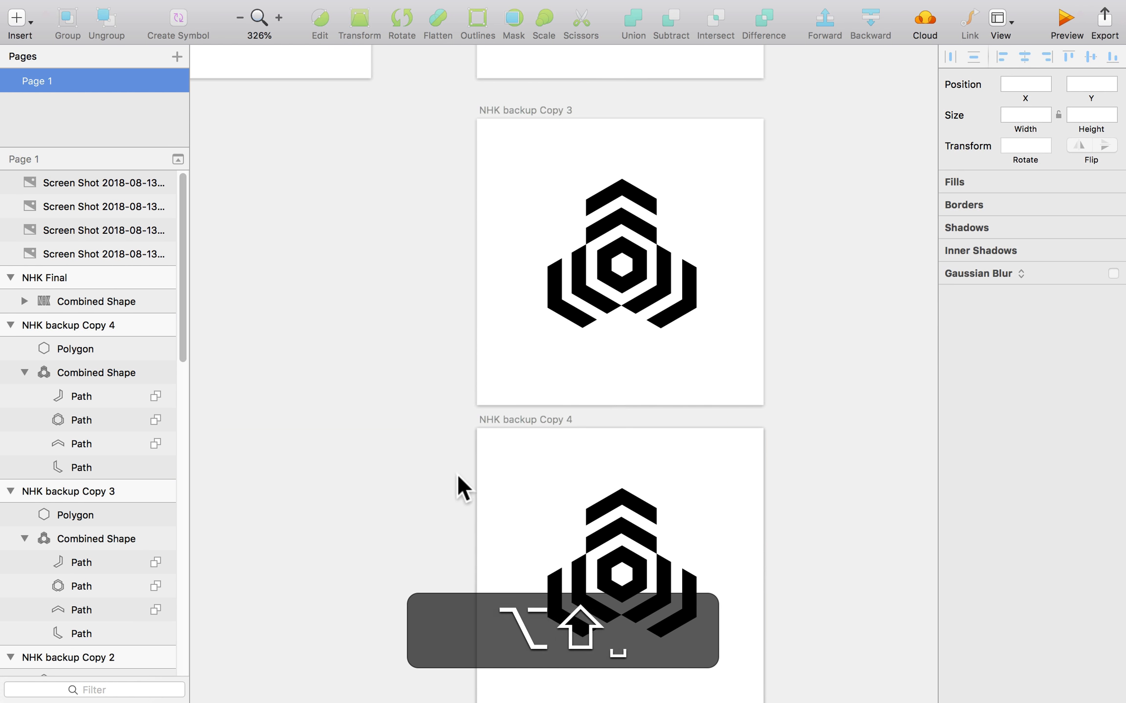
- Duplicate the central hexagon ring in place on the copied artboard
{"action": "left_click_drag", "start_coordinate": [457, 476], "coordinate": [370, 145]}
{"action": "scroll", "coordinate": [508, 205], "scroll_direction": "up", "scroll_amount": 3}
{"action": "scroll", "coordinate": [508, 204], "scroll_direction": "up", "scroll_amount": 4}
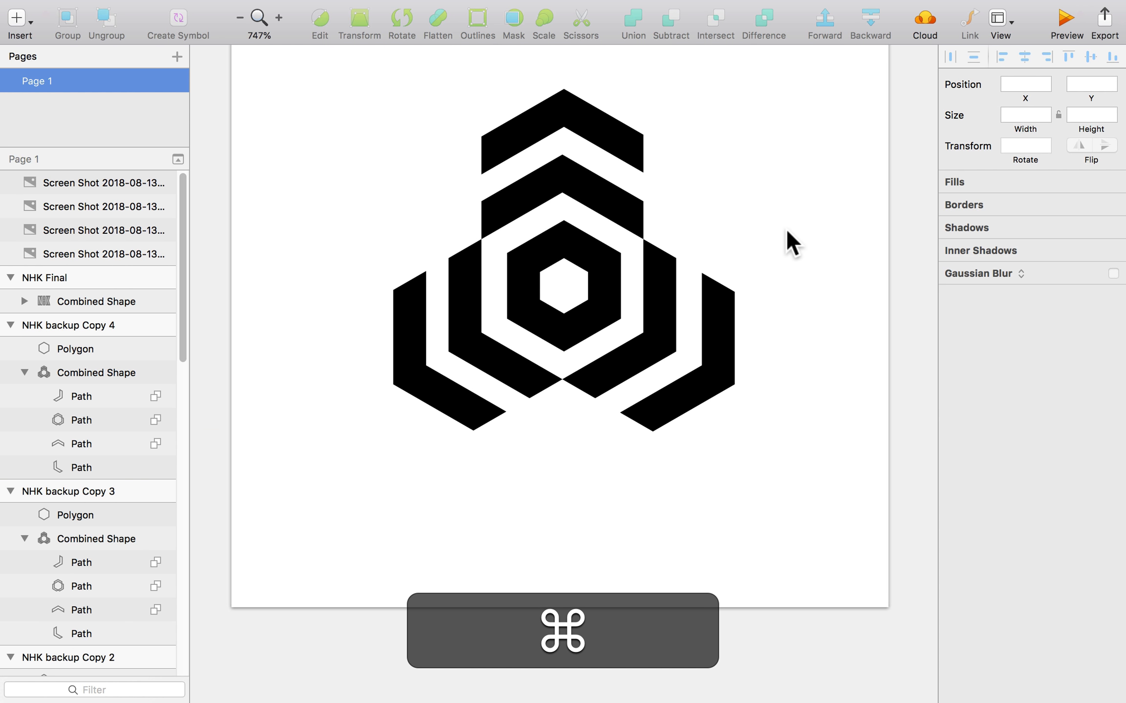
{"action": "left_click", "coordinate": [589, 261]}
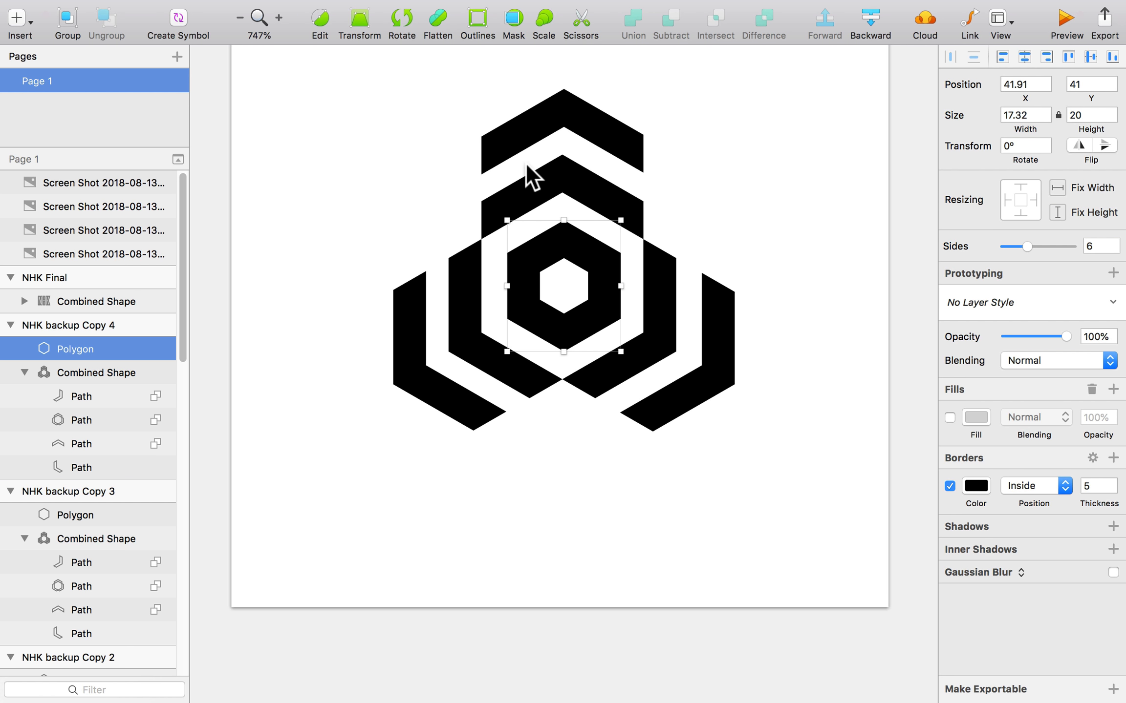
{"action": "key", "text": "super"}
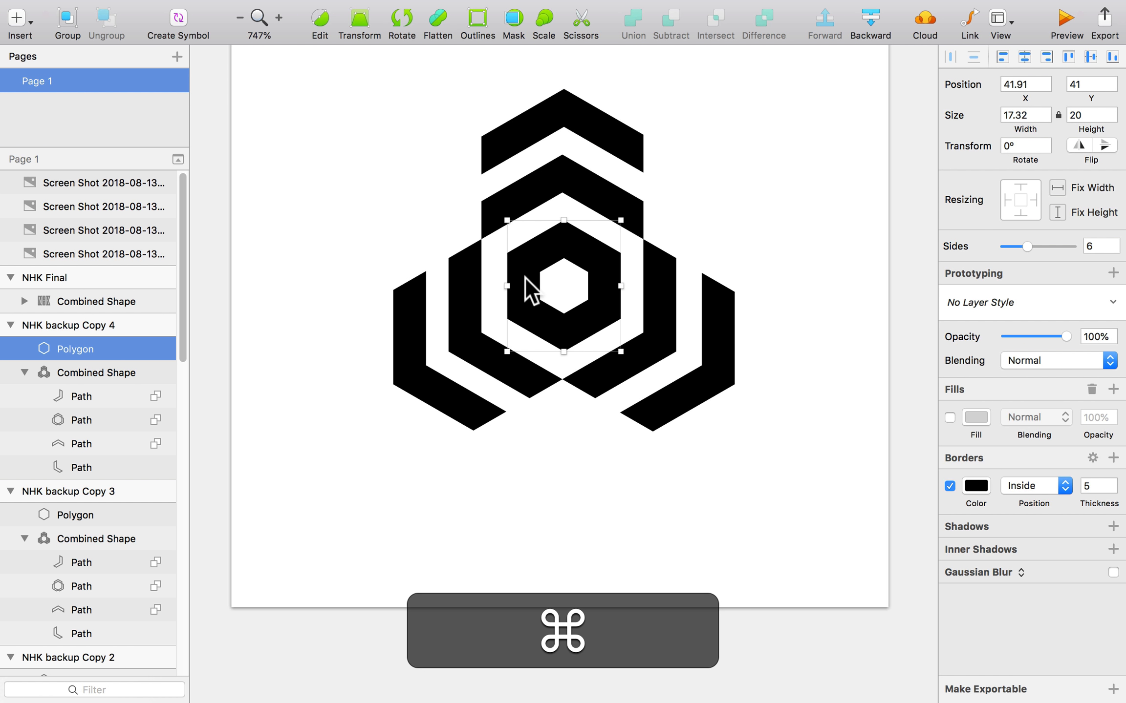
{"action": "key", "text": "super+c"}
{"action": "key", "text": "super+v"}
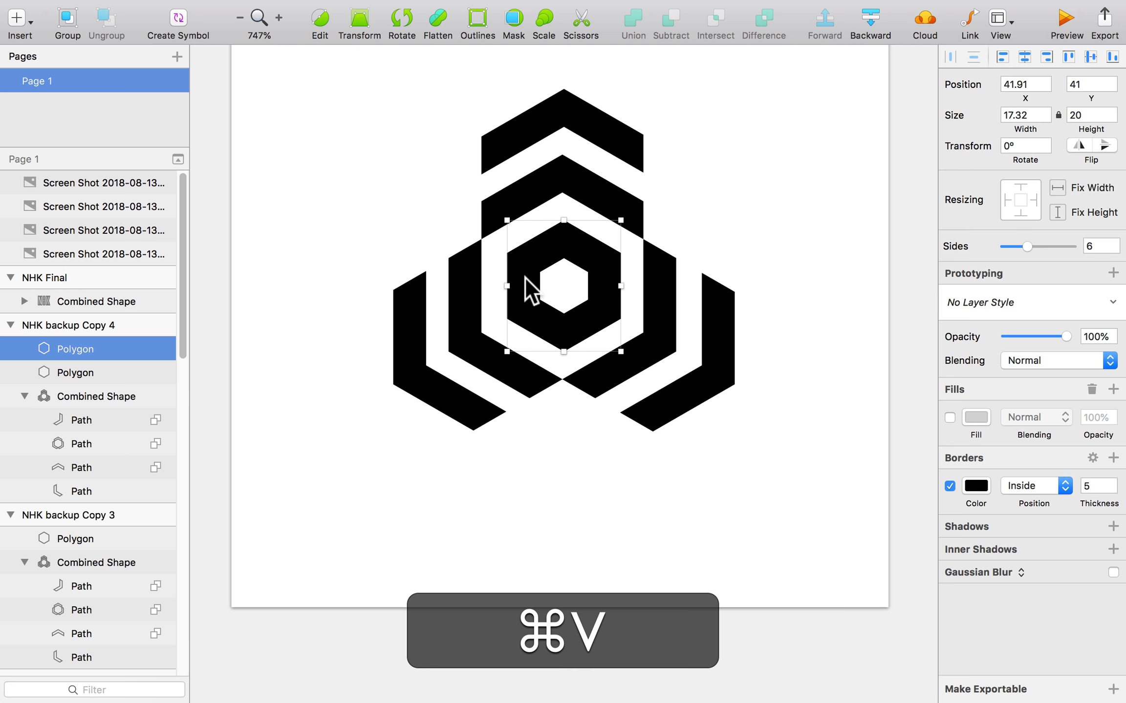
- Stretch the duplicate hexagon upward to a height of 40 by raising its three upper points
{"action": "double_click", "coordinate": [523, 283]}
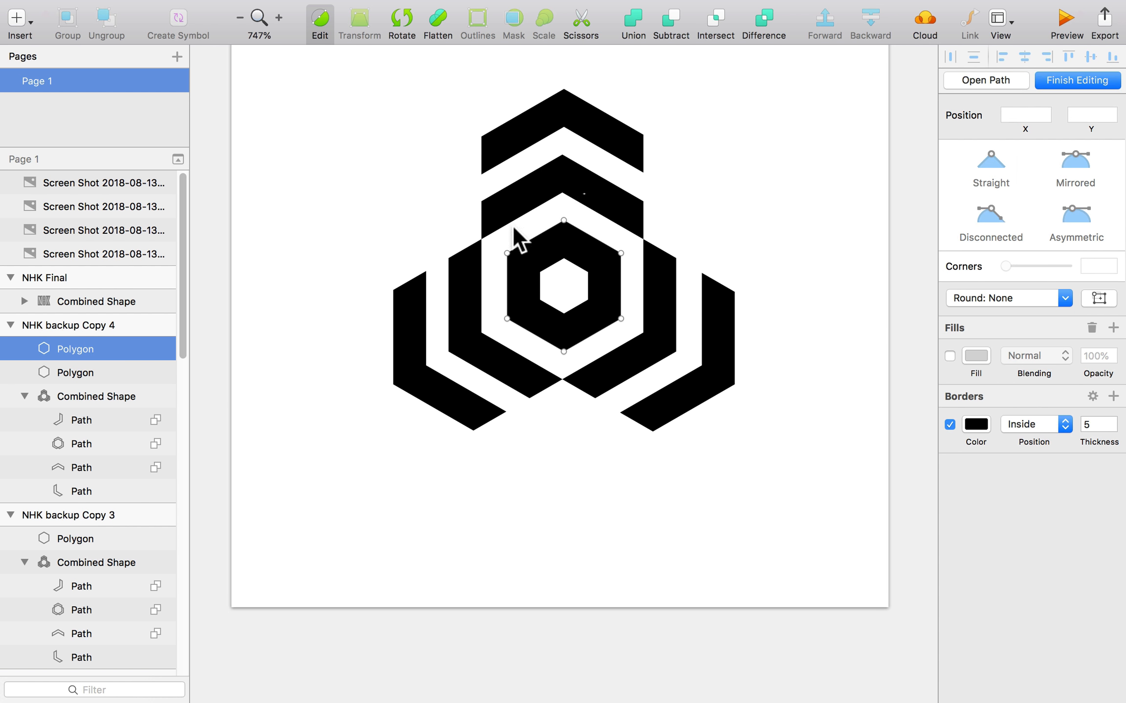
{"action": "left_click_drag", "start_coordinate": [584, 194], "coordinate": [466, 252]}
{"action": "left_click_drag", "start_coordinate": [473, 194], "coordinate": [627, 260]}
{"action": "key", "text": "shift+Up"}
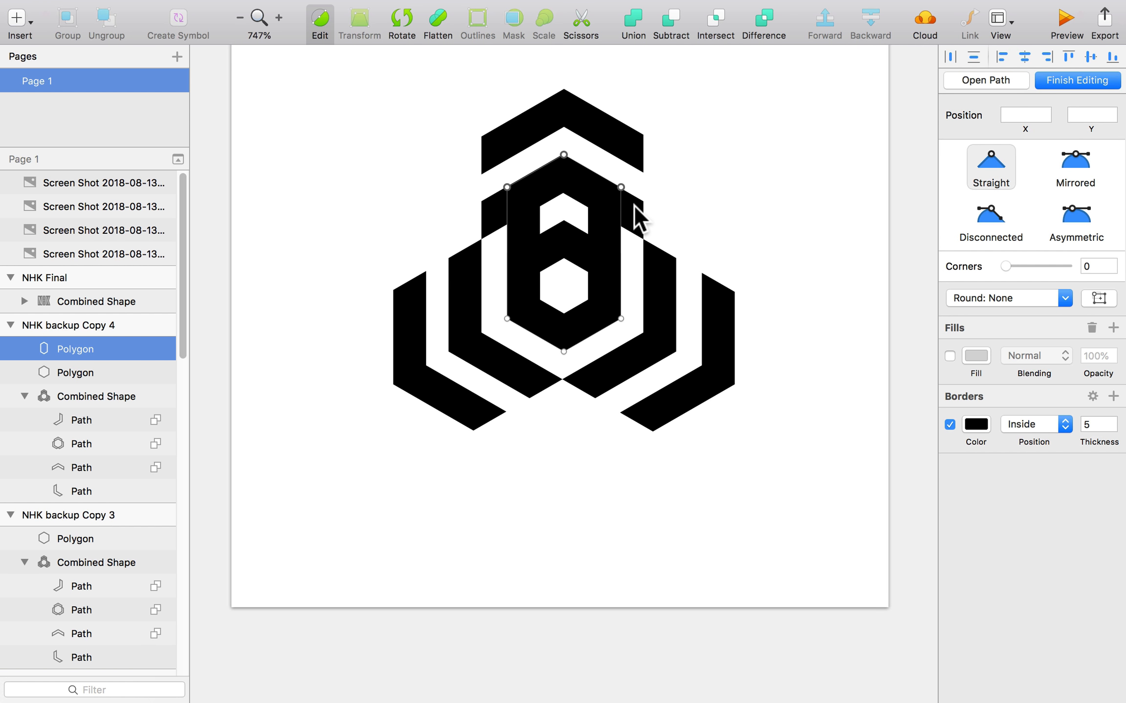
{"action": "left_click", "coordinate": [722, 187]}
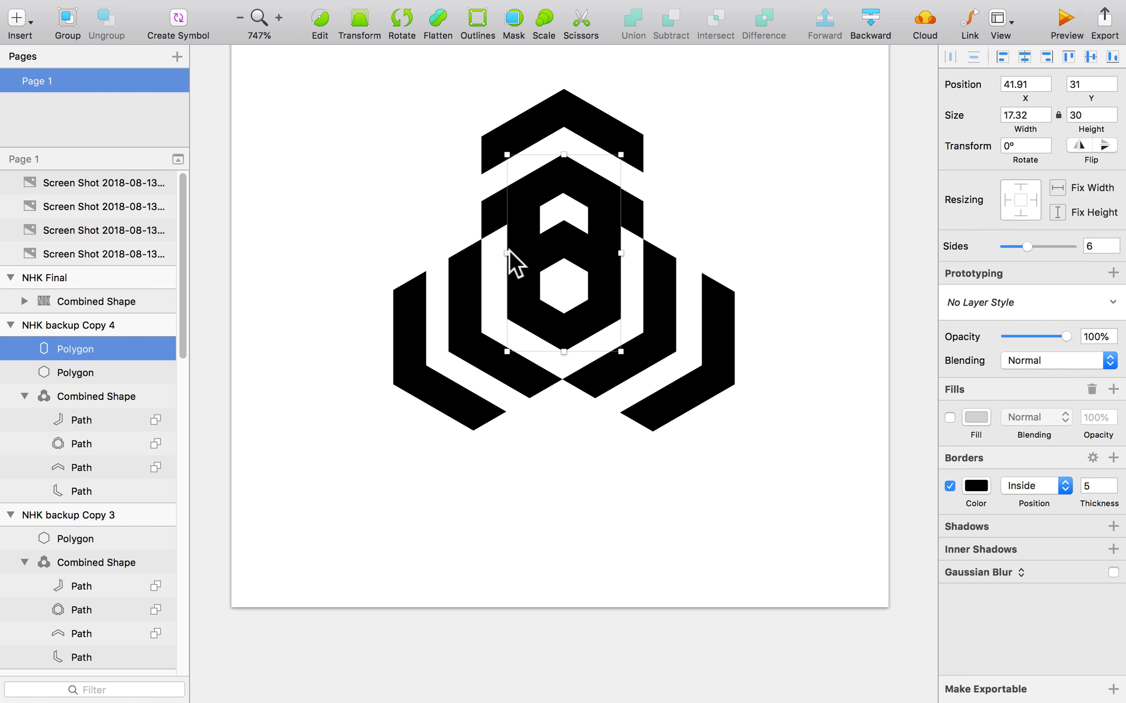
{"action": "double_click", "coordinate": [556, 185]}
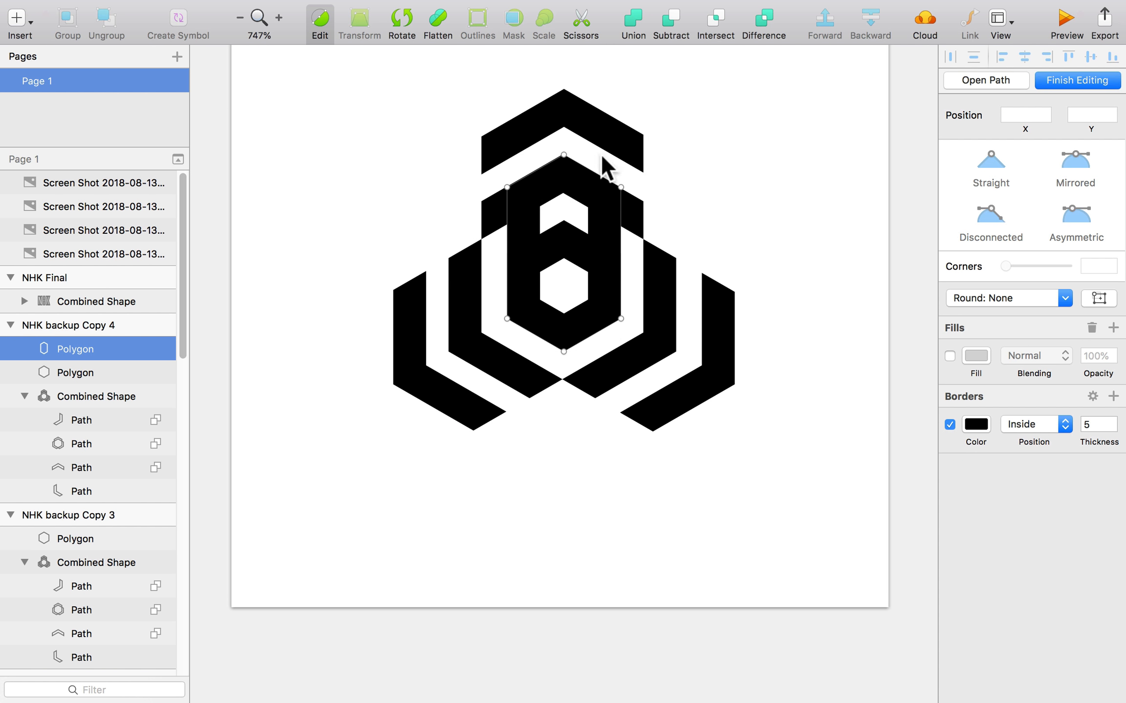
{"action": "left_click_drag", "start_coordinate": [656, 132], "coordinate": [428, 225]}
{"action": "key", "text": "shift+Up"}
{"action": "key", "text": "shift+Up"}
{"action": "left_click", "coordinate": [272, 118]}
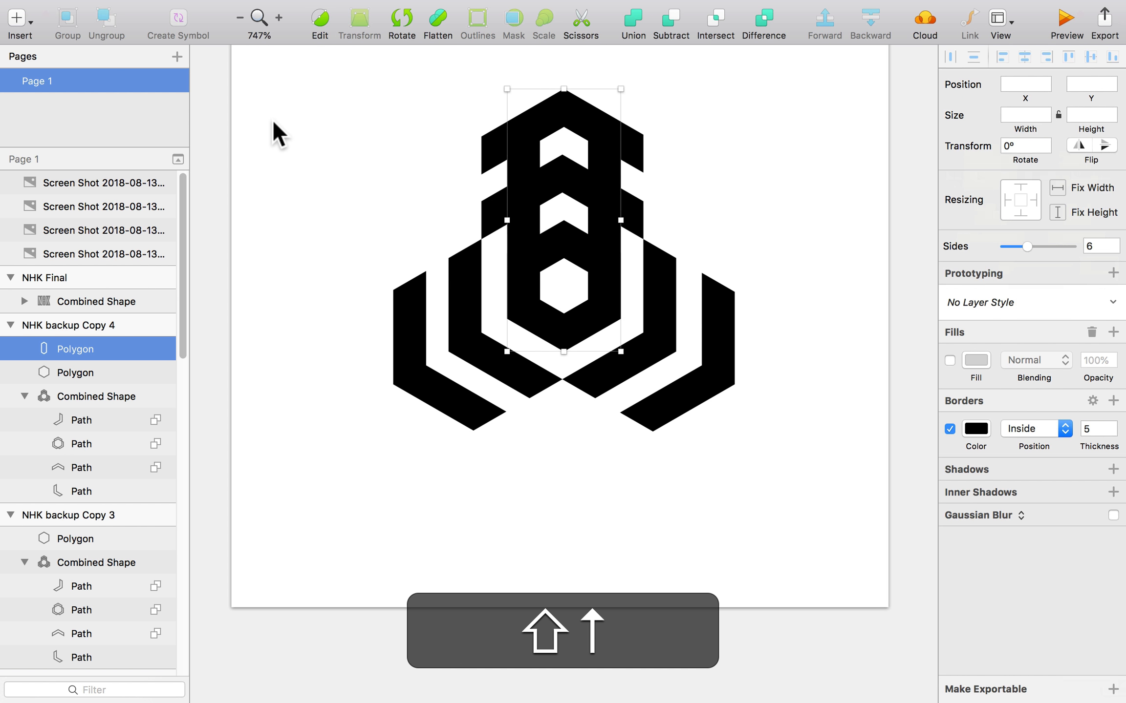
- Draw a 12 × 11 rectangle over the stretched hexagon's left side and convert the hexagon's border to outlines
{"action": "key", "text": "r"}
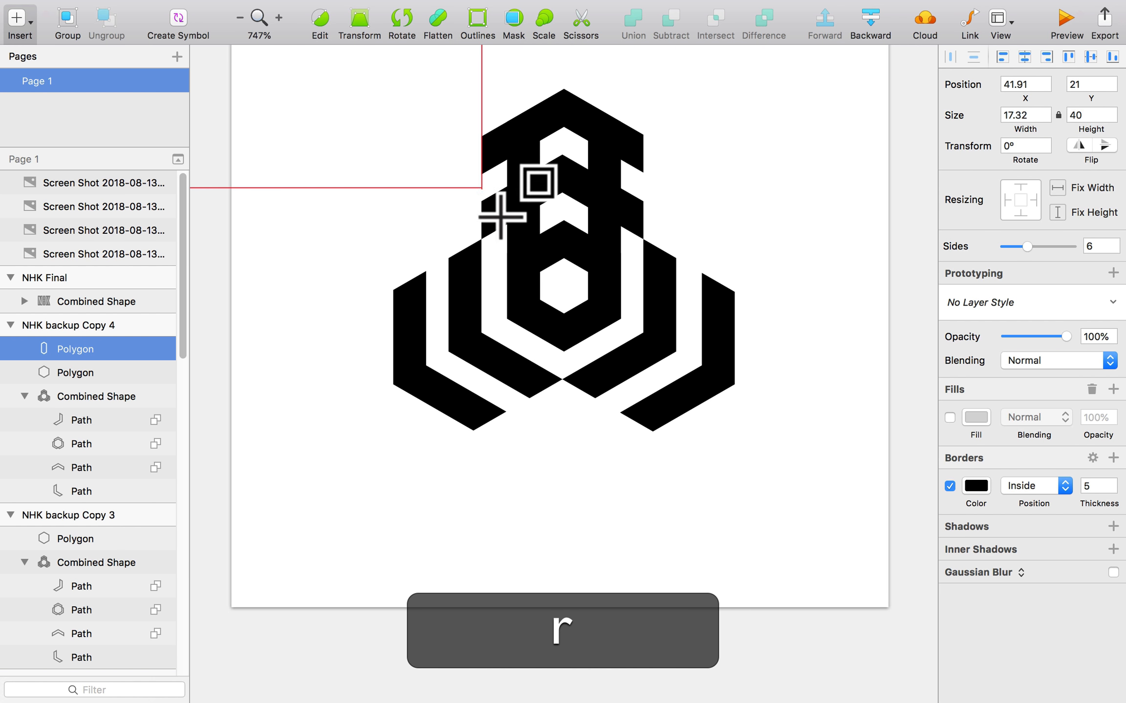
{"action": "left_click_drag", "start_coordinate": [482, 188], "coordinate": [560, 259]}
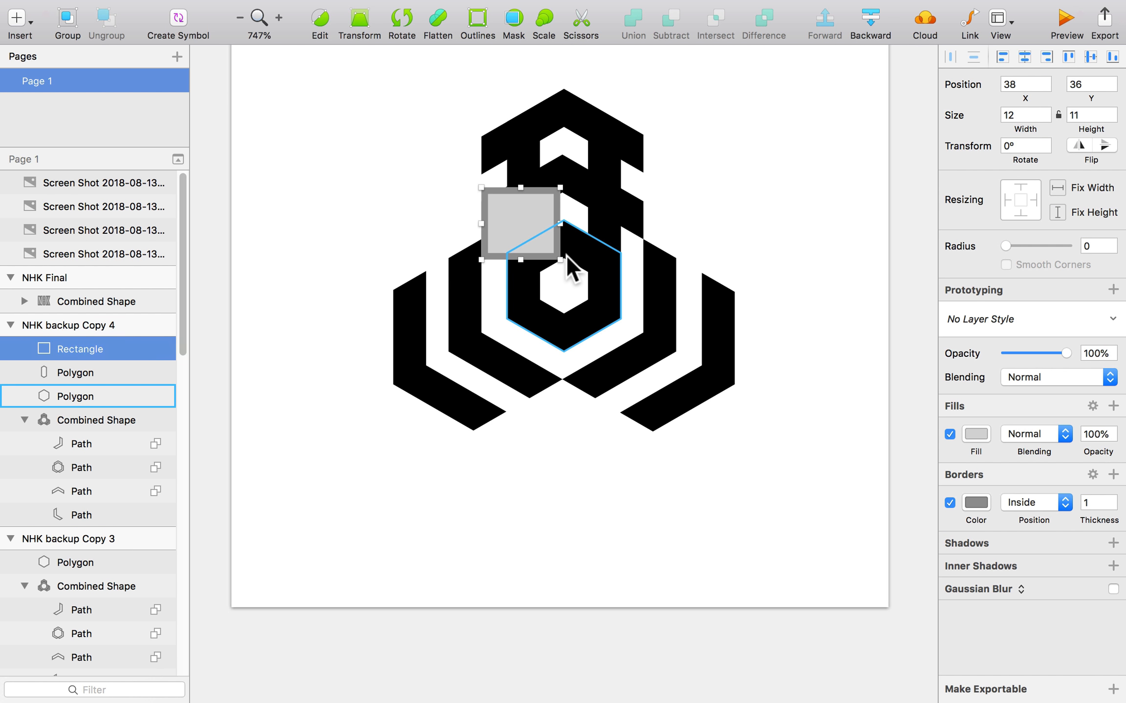
{"action": "left_click", "coordinate": [520, 292]}
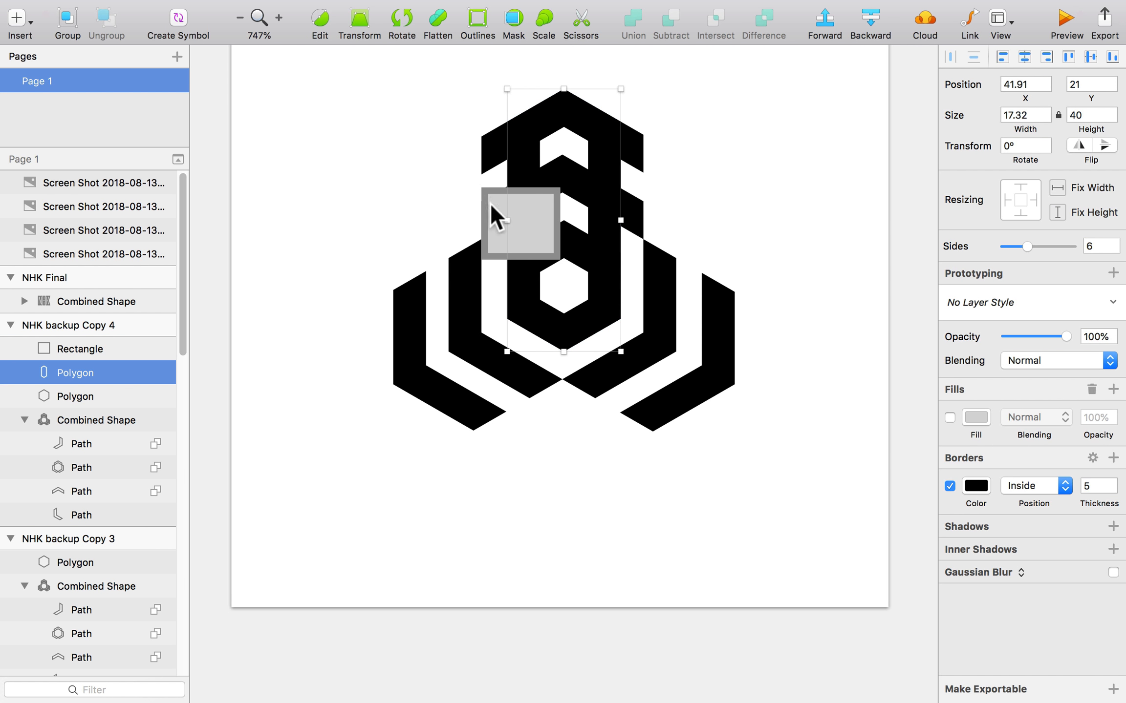
{"action": "left_click", "coordinate": [467, 22]}
- Set the outlined stretched hexagon's inner path to Subtract and collapse its layer
{"action": "left_click", "coordinate": [24, 372]}
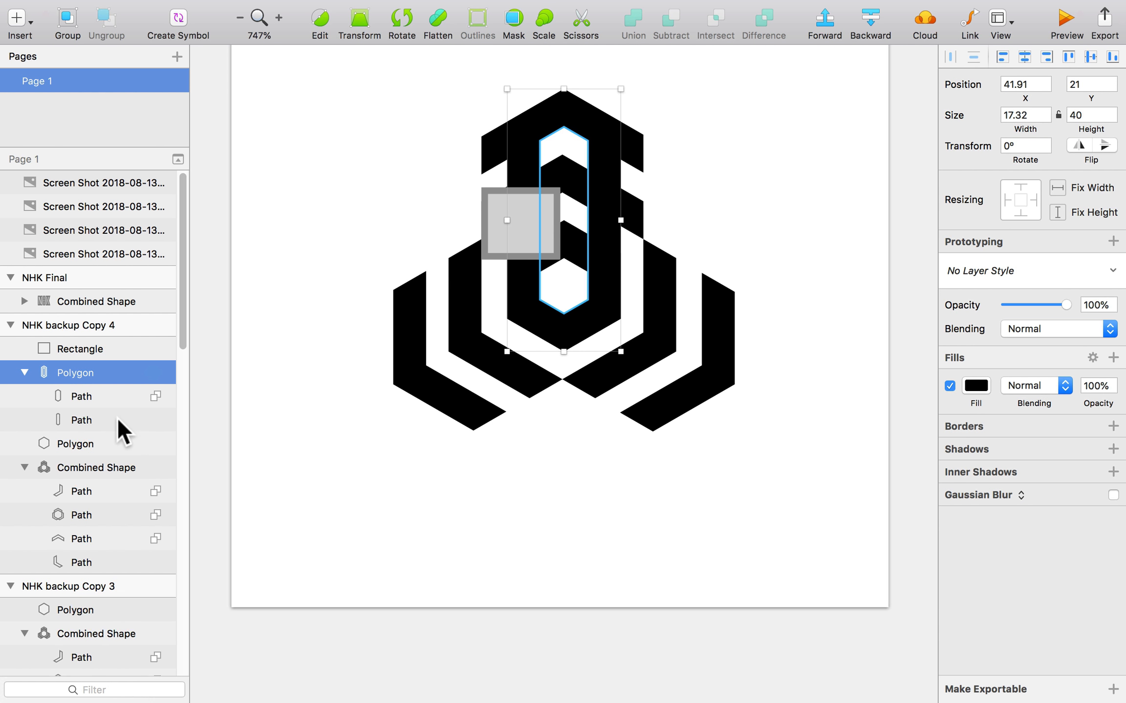
{"action": "left_click", "coordinate": [116, 397]}
{"action": "left_click", "coordinate": [156, 395]}
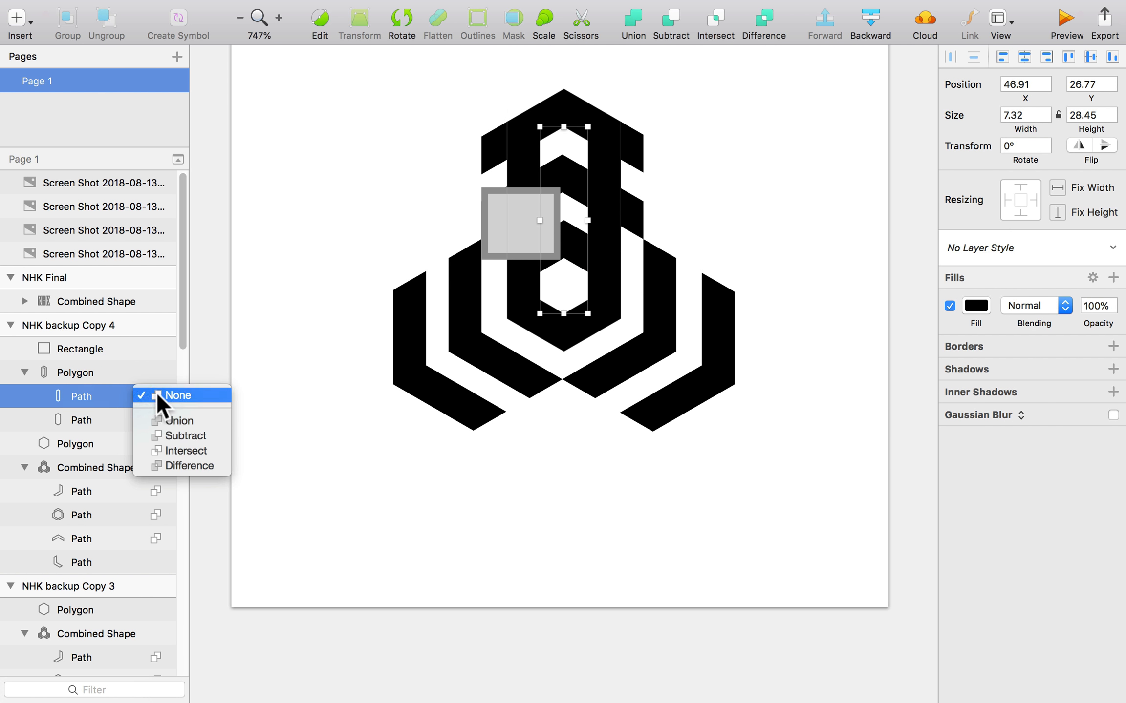
{"action": "left_click", "coordinate": [166, 437]}
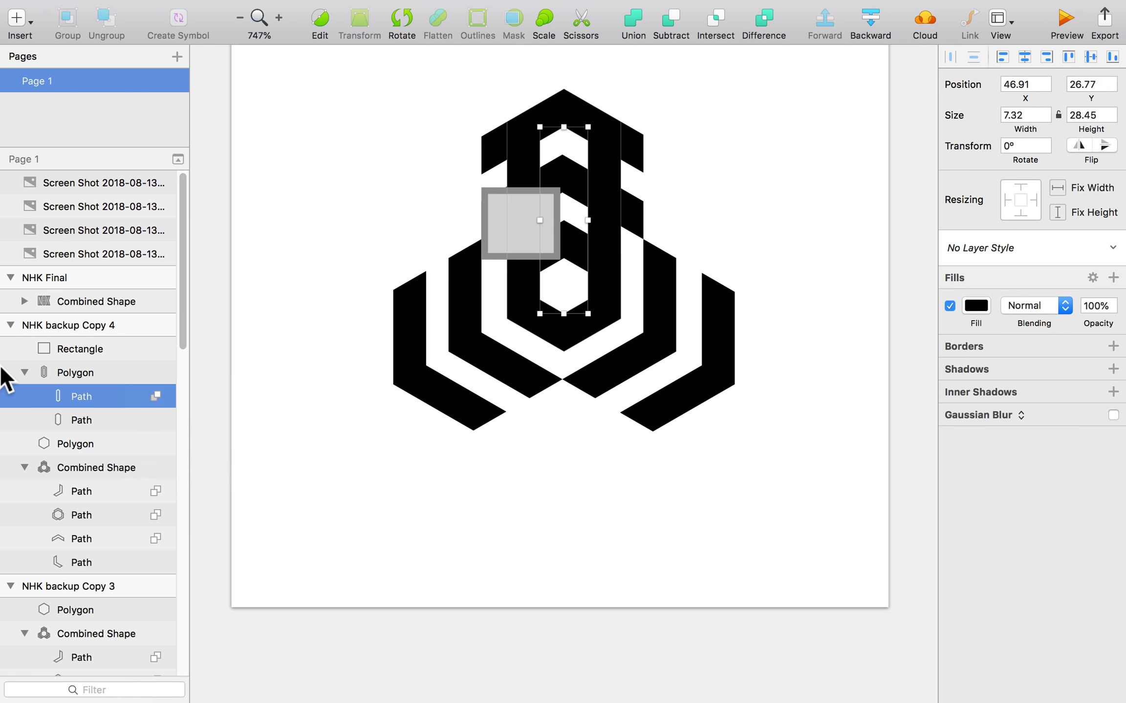
{"action": "left_click", "coordinate": [26, 372]}
- Intersect the rectangle with the outlined stretched hexagon to keep only a short vertical bar
{"action": "left_click", "coordinate": [75, 372]}
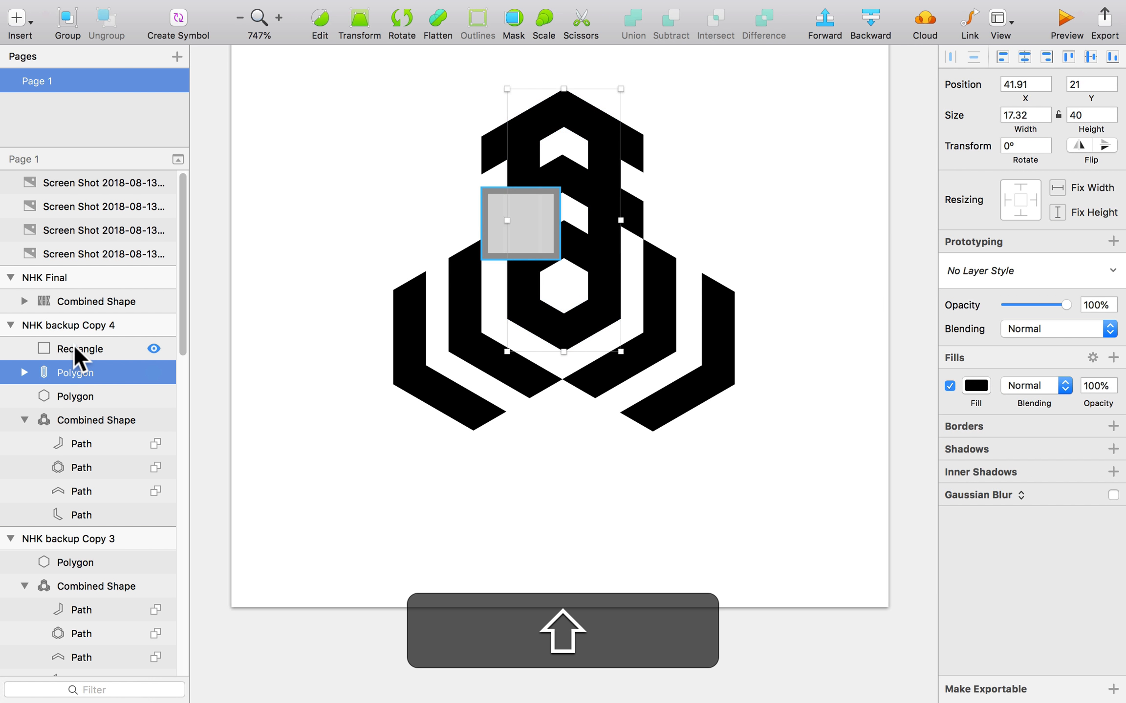
{"action": "left_click", "coordinate": [73, 348], "text": "shift"}
{"action": "left_click", "coordinate": [421, 178]}
{"action": "left_click", "coordinate": [495, 213]}
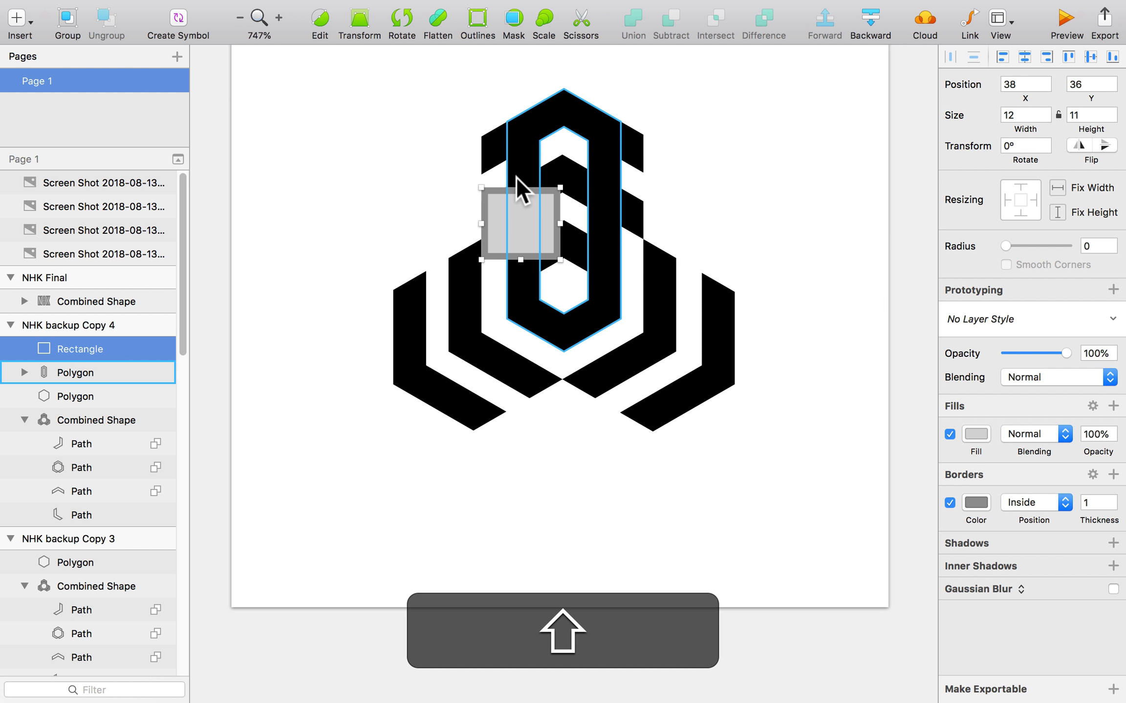
{"action": "left_click", "coordinate": [516, 176], "text": "shift"}
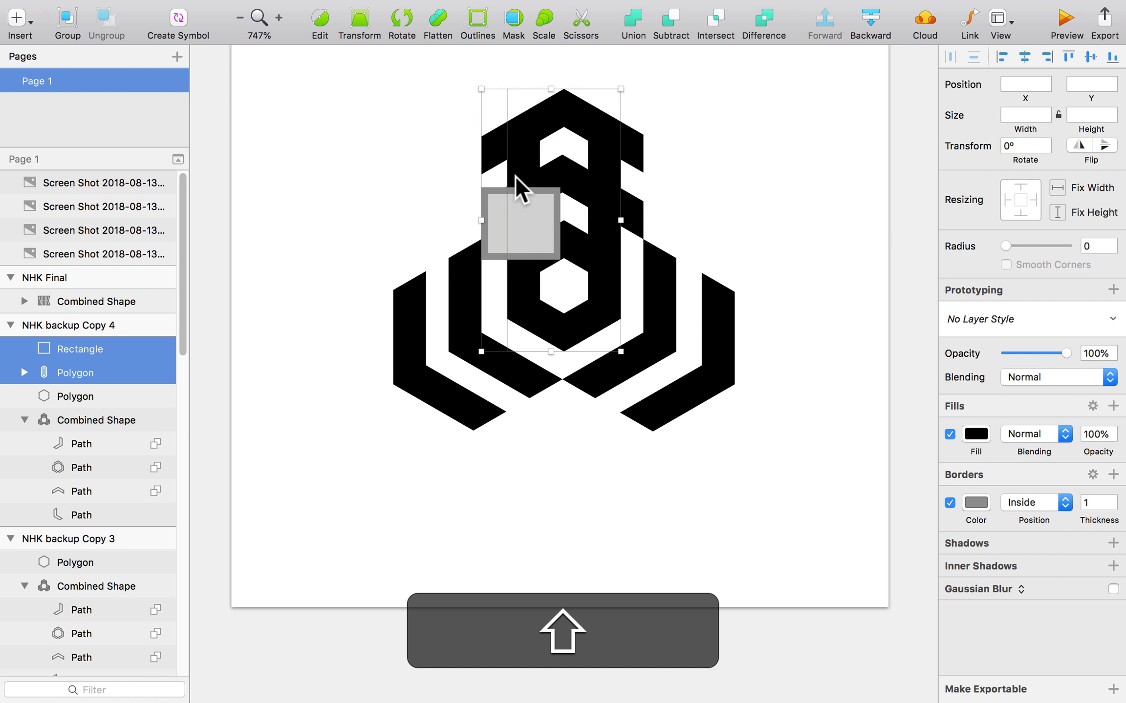
{"action": "left_click", "coordinate": [723, 25]}
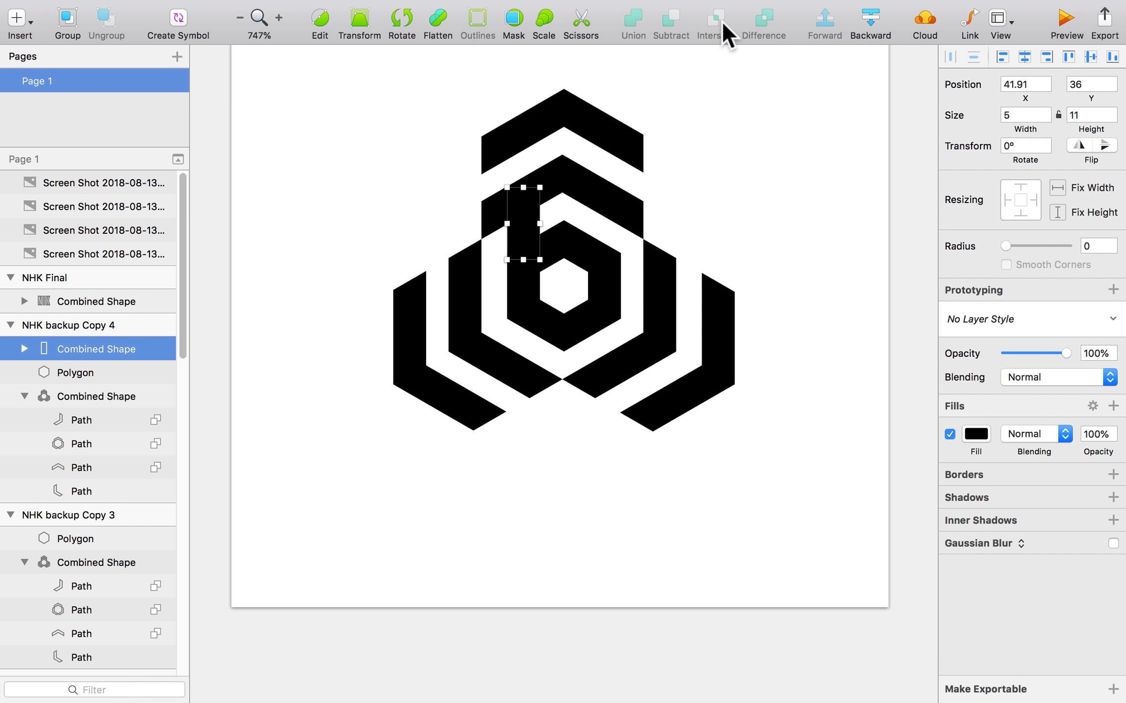
{"action": "left_click", "coordinate": [733, 130]}
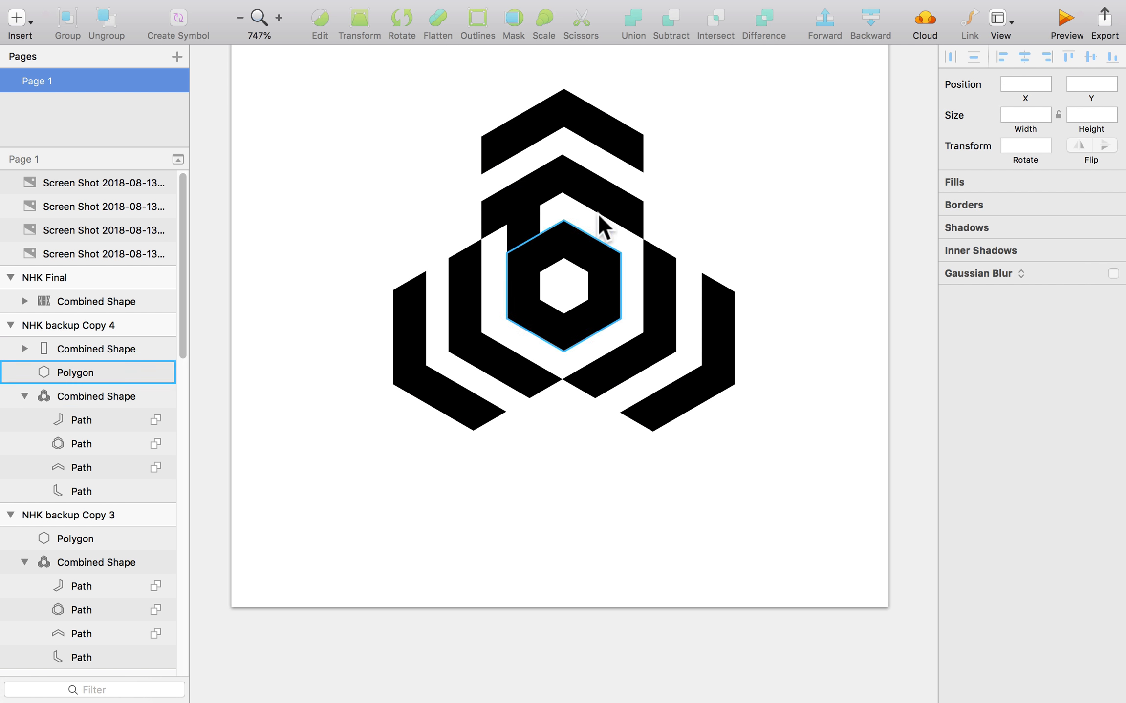
- Check the layers inside the intersected vertical bar and flatten it into a single shape
{"action": "left_click", "coordinate": [518, 215]}
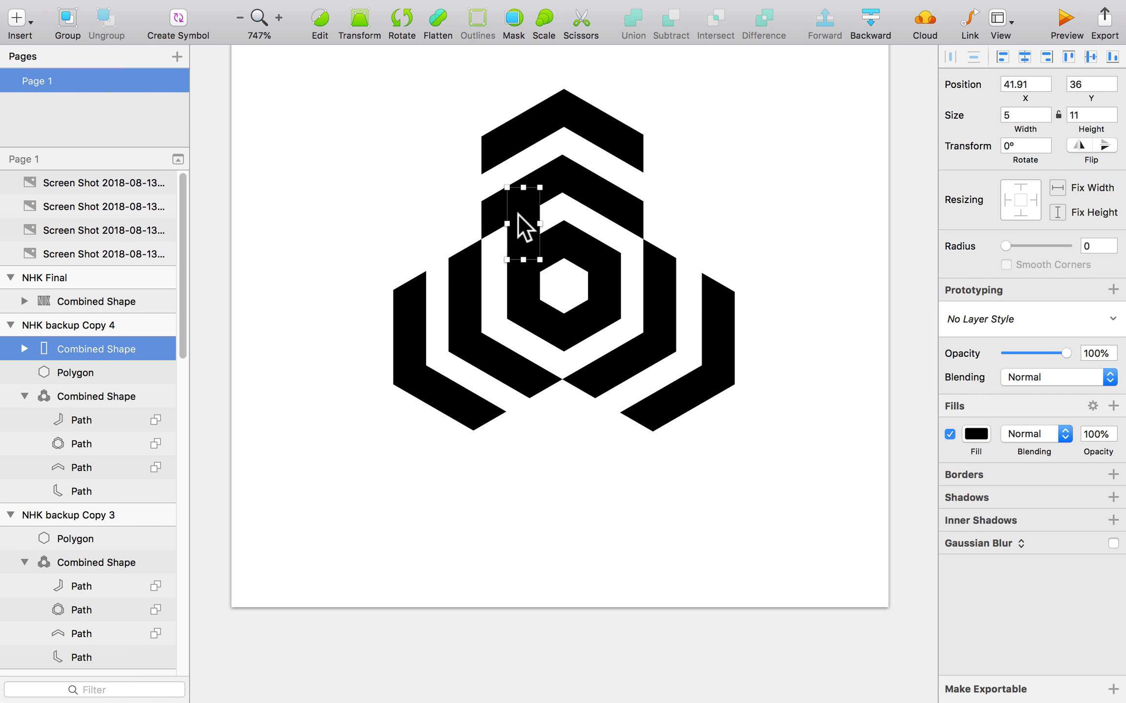
{"action": "left_click", "coordinate": [25, 349]}
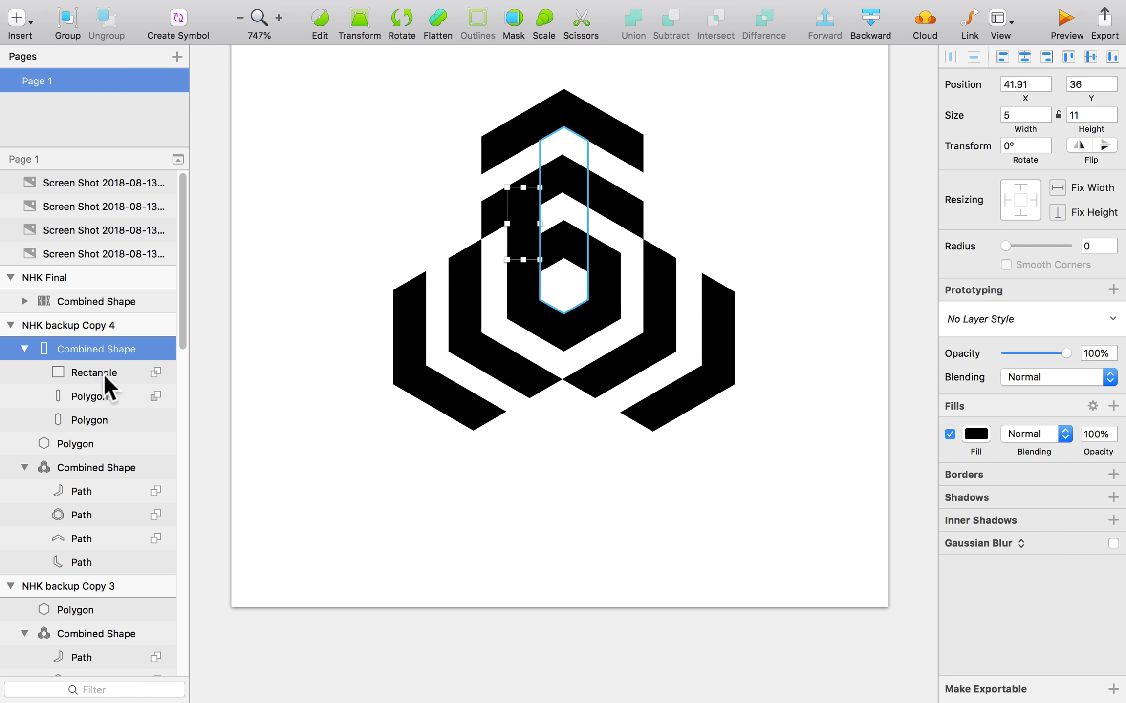
{"action": "left_click", "coordinate": [295, 177]}
{"action": "left_click", "coordinate": [516, 206]}
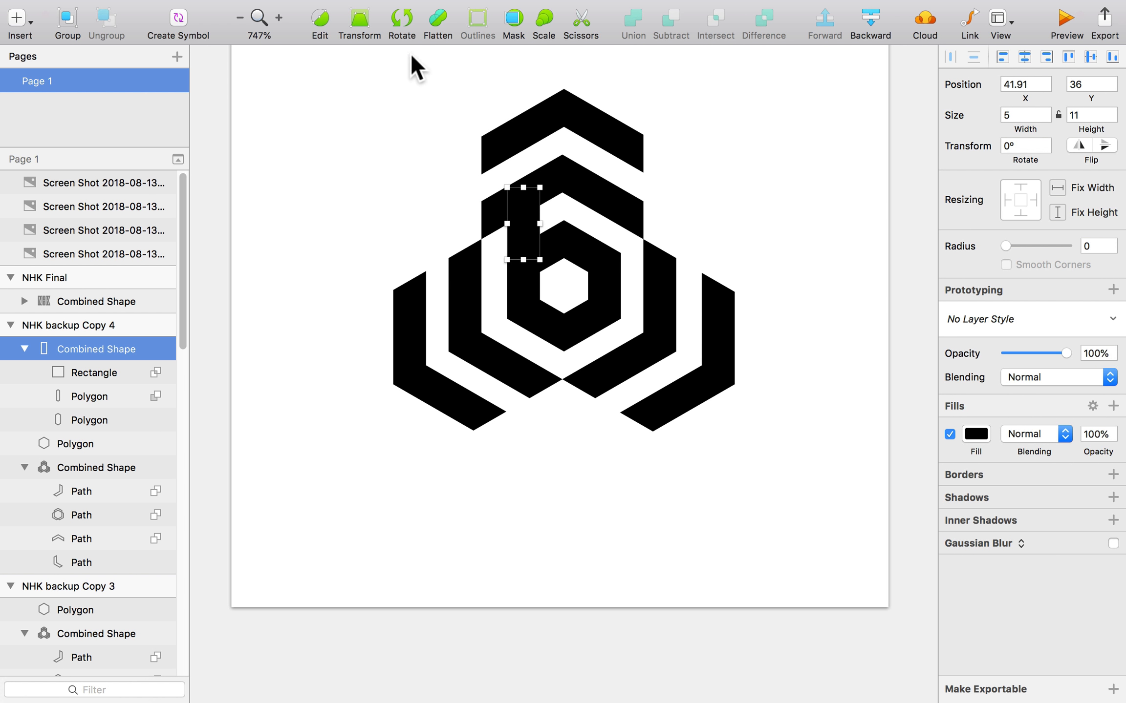
{"action": "left_click", "coordinate": [438, 18]}
{"action": "left_click", "coordinate": [770, 135]}
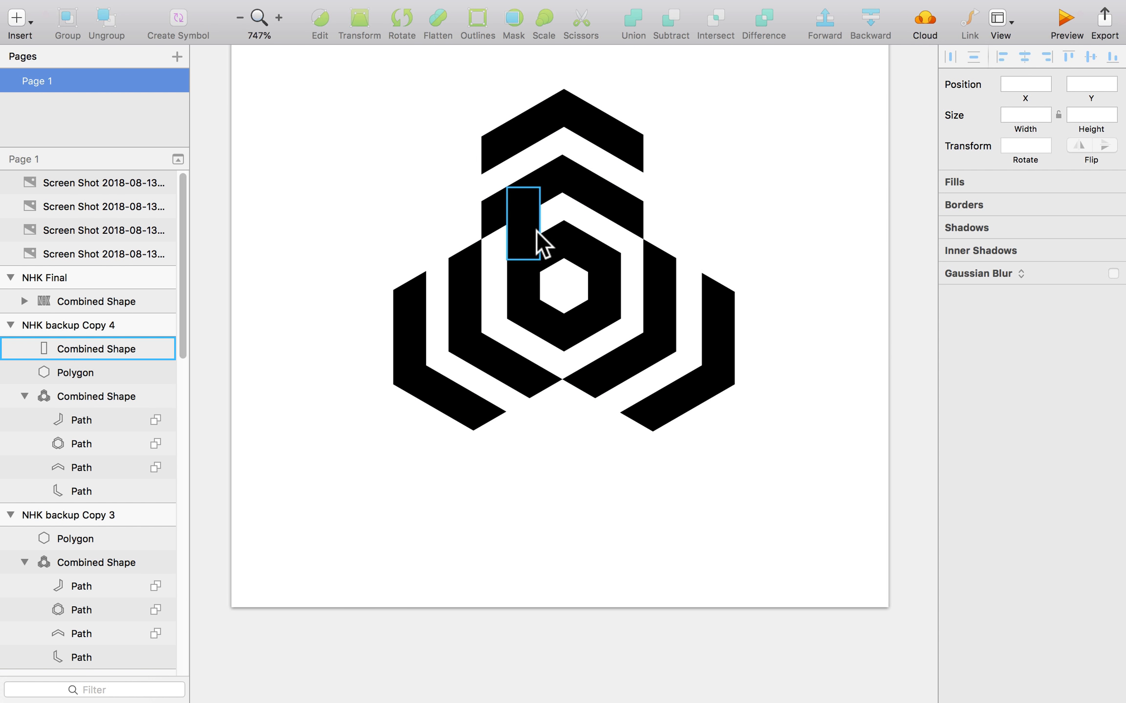
- Duplicate the central hexagon ring in place again, beneath the flattened vertical bar
{"action": "scroll", "coordinate": [711, 358], "scroll_direction": "up", "scroll_amount": 5, "text": "super"}
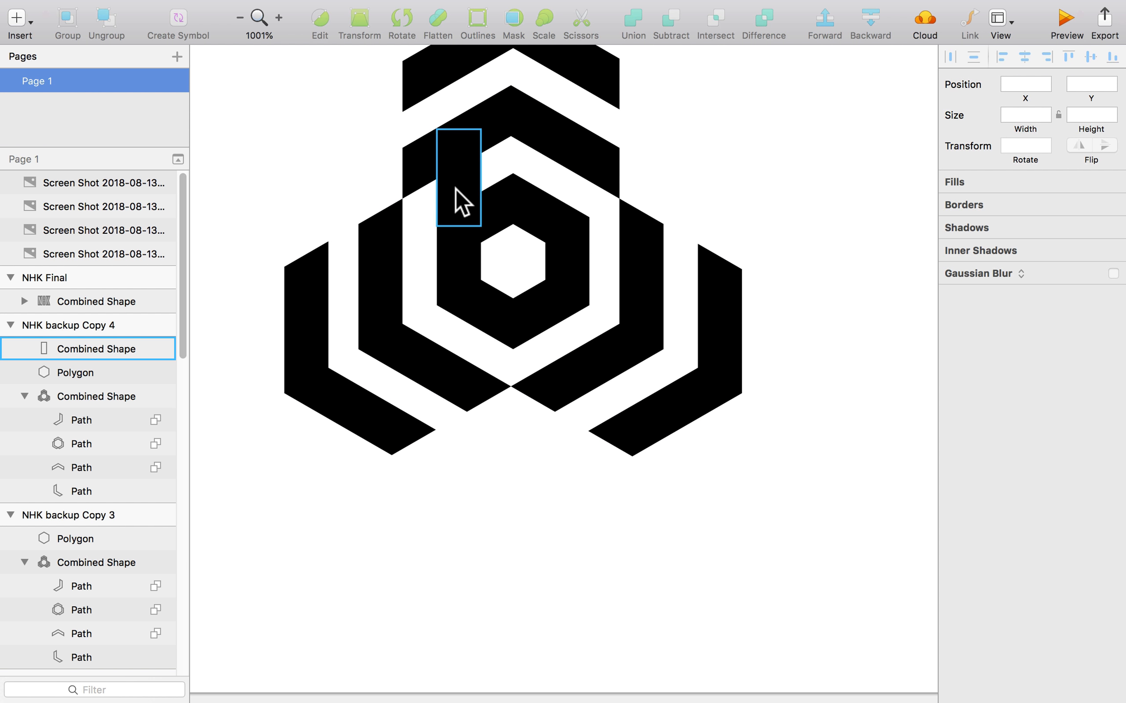
{"action": "left_click", "coordinate": [98, 374]}
{"action": "key", "text": "super+c"}
{"action": "key", "text": "super+v"}
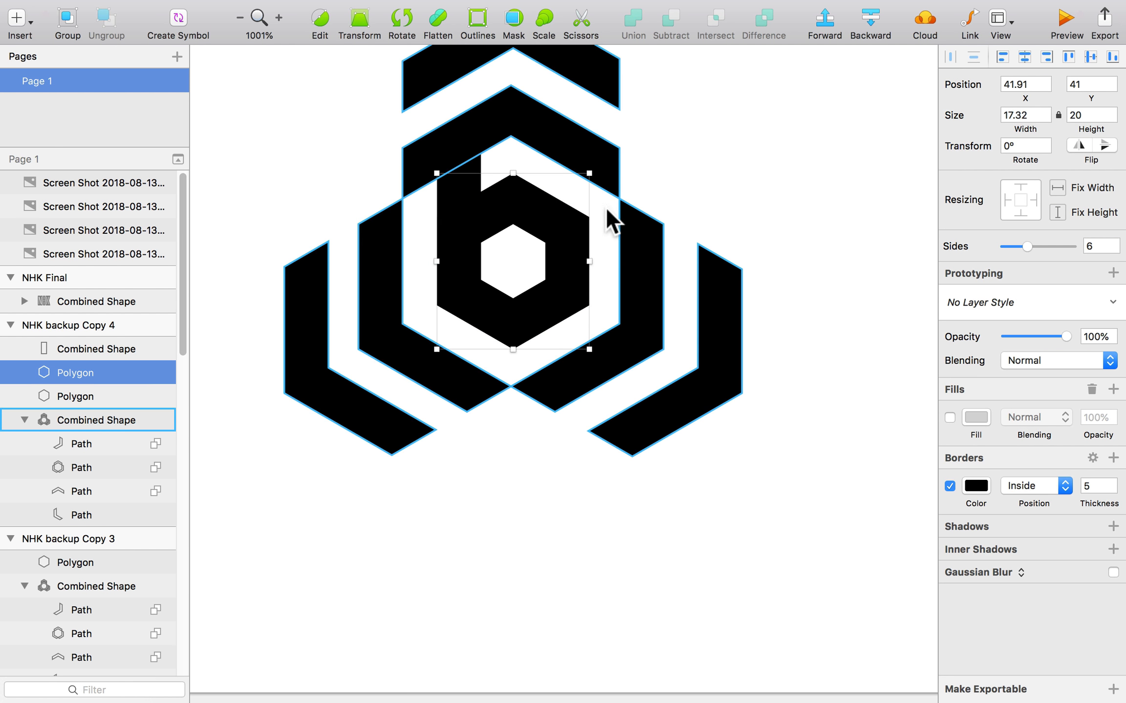
{"action": "double_click", "coordinate": [575, 237]}
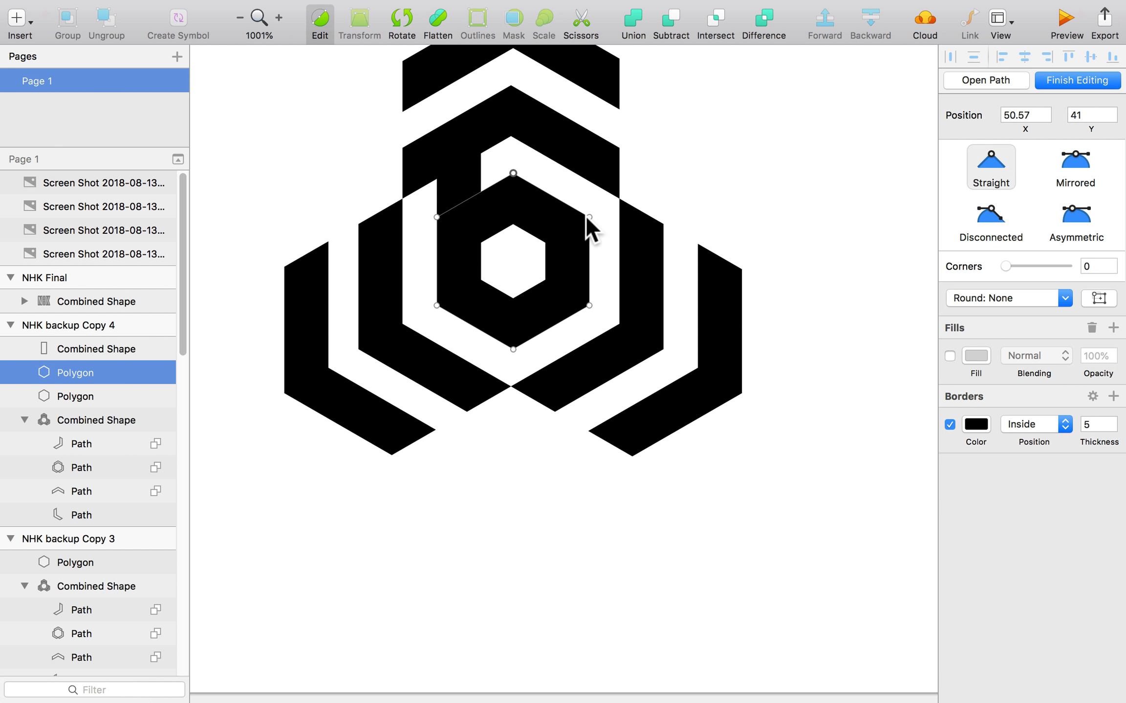
{"action": "left_click", "coordinate": [589, 217]}
{"action": "key", "text": "shift"}
{"action": "left_click_drag", "start_coordinate": [590, 219], "coordinate": [877, 316]}
{"action": "key", "text": "alt"}
{"action": "key", "text": "alt+super+z"}
{"action": "left_click", "coordinate": [812, 328]}
{"action": "left_click", "coordinate": [811, 327]}
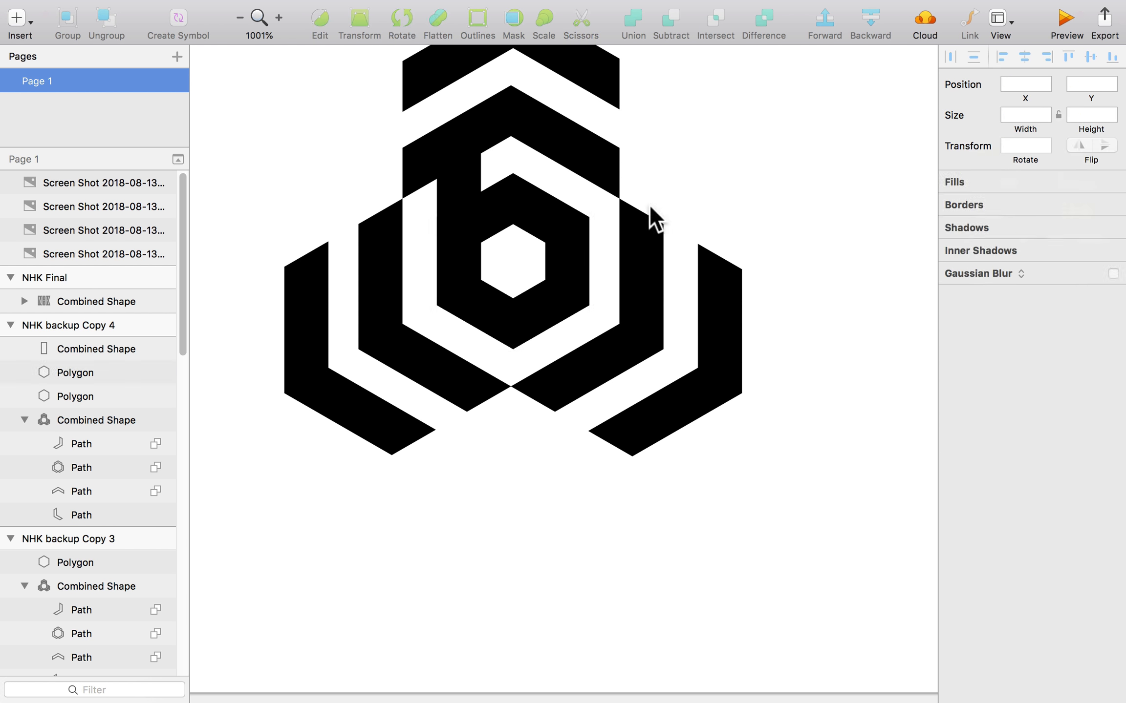
- Try to extend the duplicate hexagon by pulling its upper-right corner point outward along the edge direction
{"action": "left_click", "coordinate": [573, 218]}
{"action": "key", "text": "Return"}
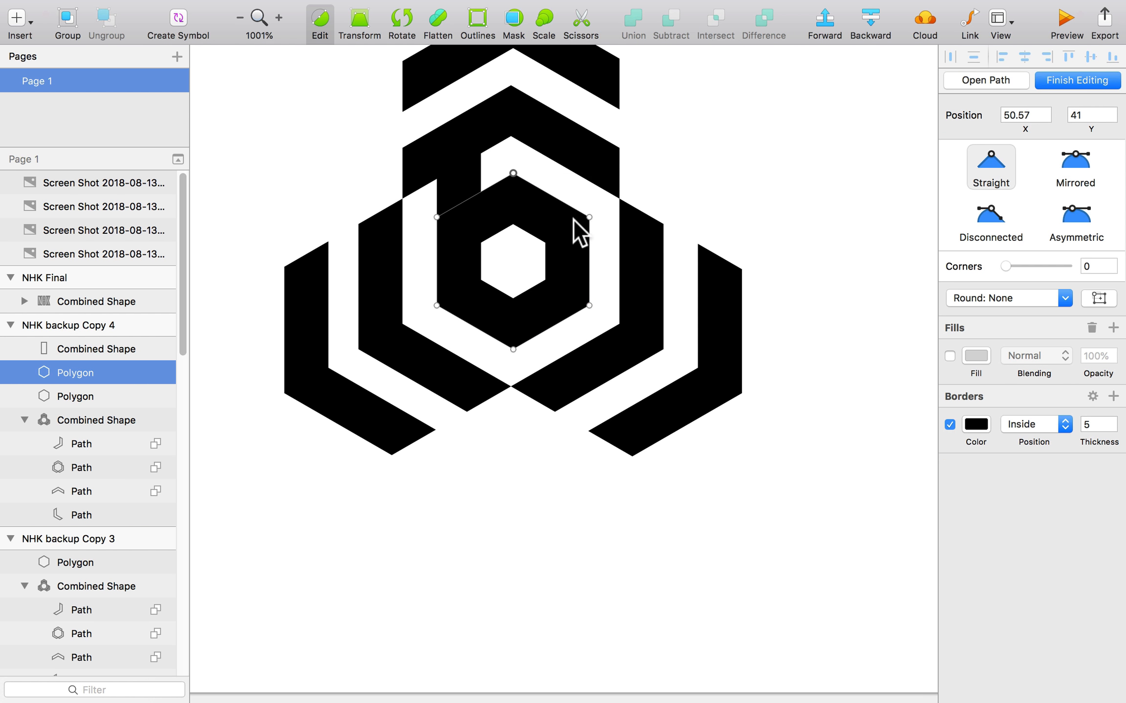
{"action": "left_click_drag", "start_coordinate": [589, 218], "coordinate": [713, 291]}
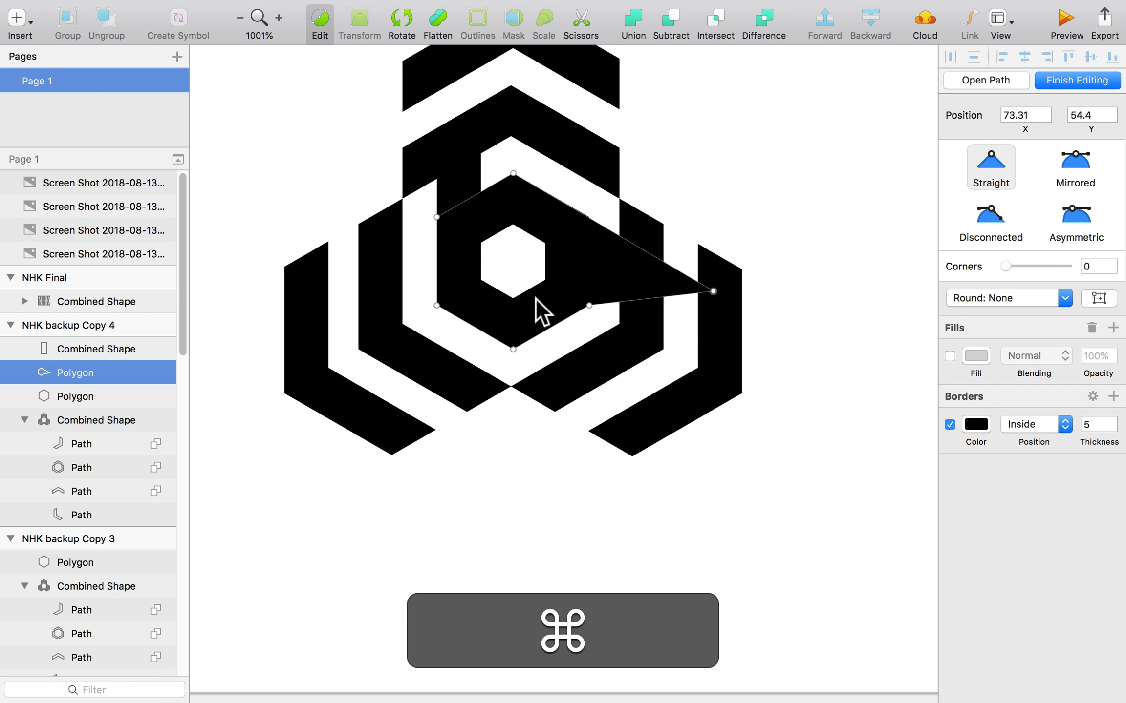
{"action": "key", "text": "super+z"}
{"action": "key", "text": "super+z"}
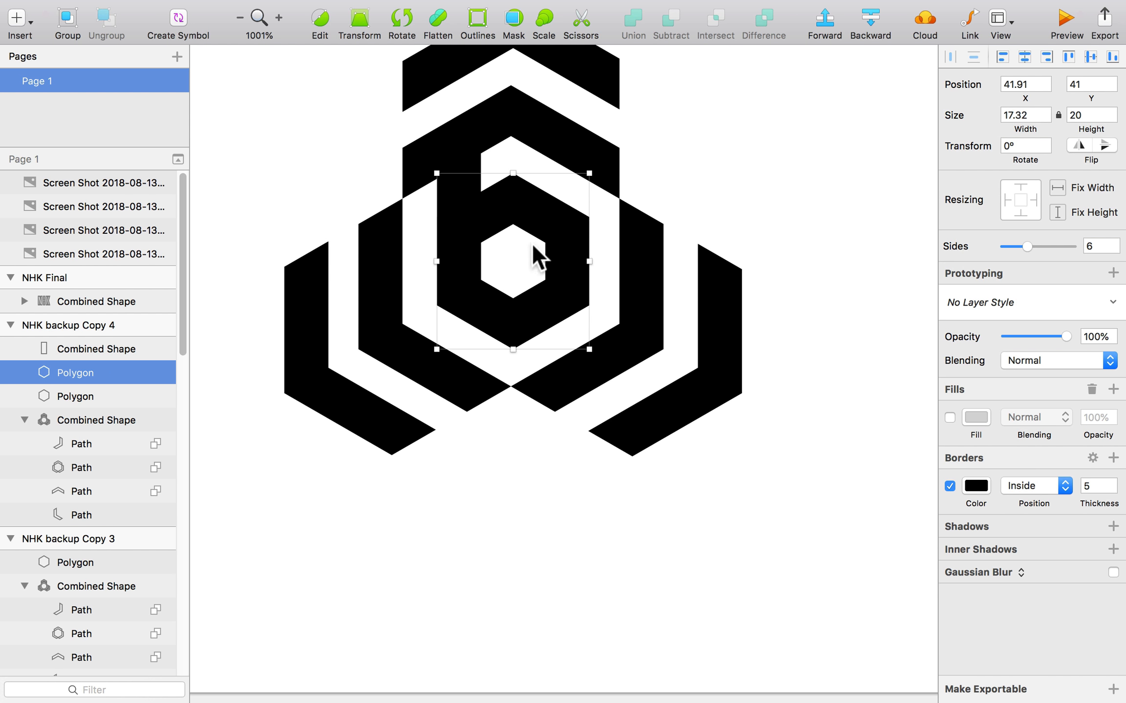
- Enlarge the duplicate hexagon proportionally downward from its top to about 41 by 48 and convert its border to outlines
{"action": "key", "text": "shift"}
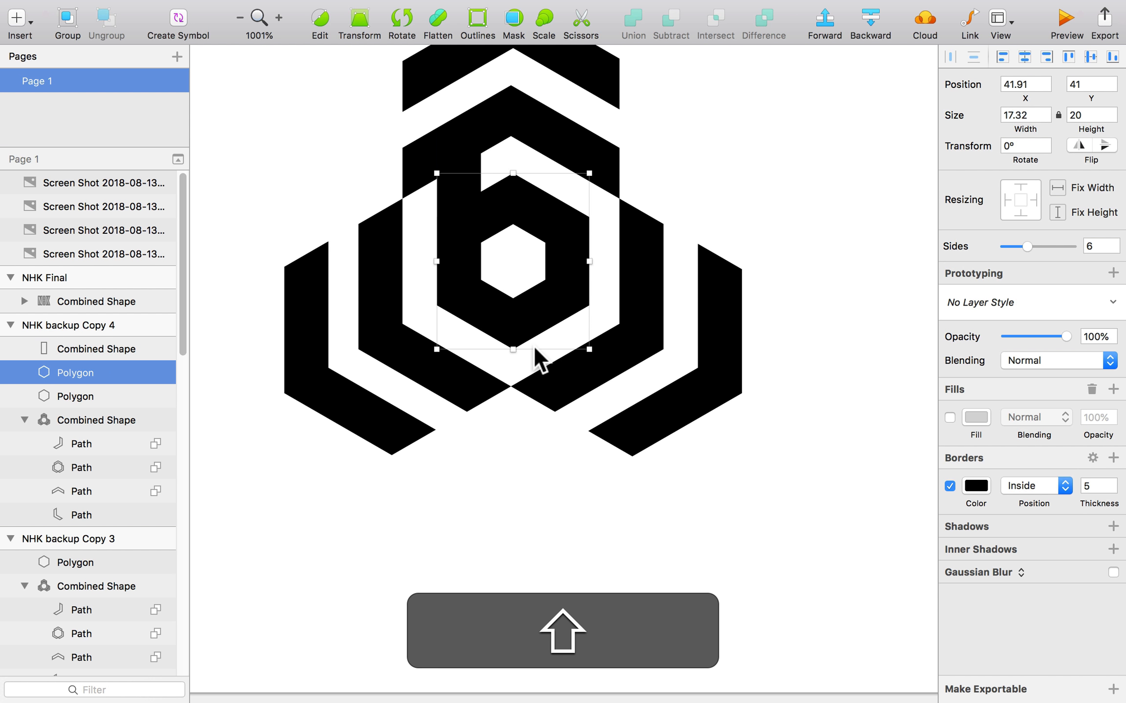
{"action": "left_click_drag", "start_coordinate": [524, 364], "coordinate": [524, 618]}
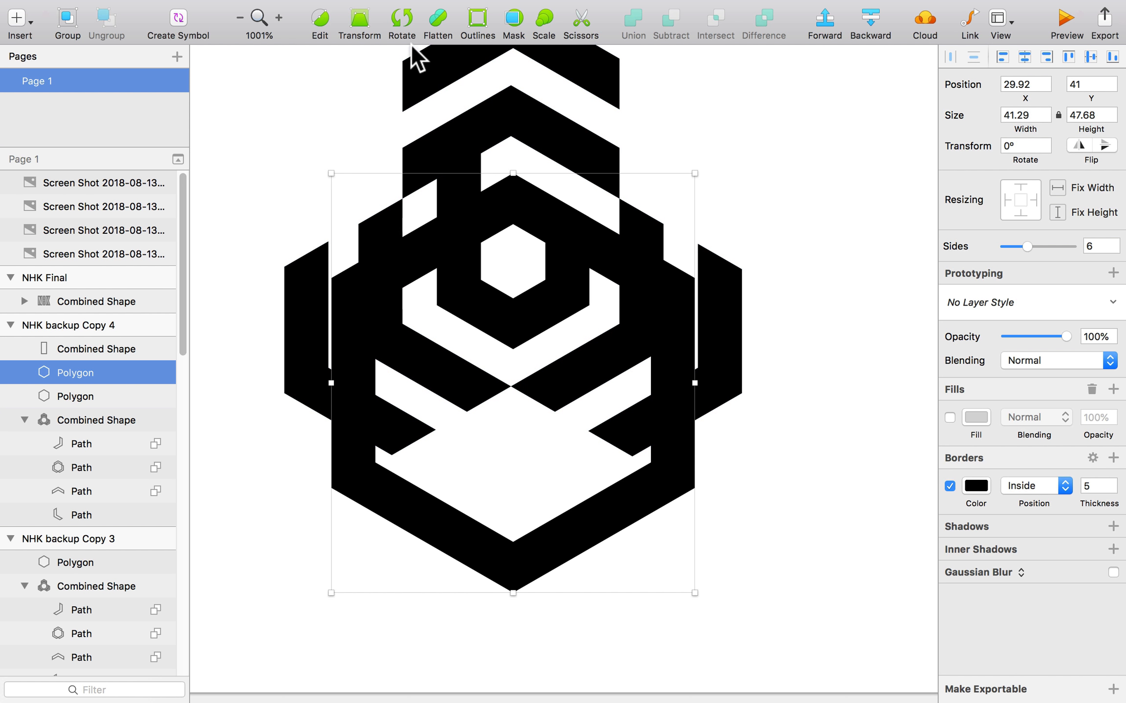
{"action": "left_click", "coordinate": [477, 22]}
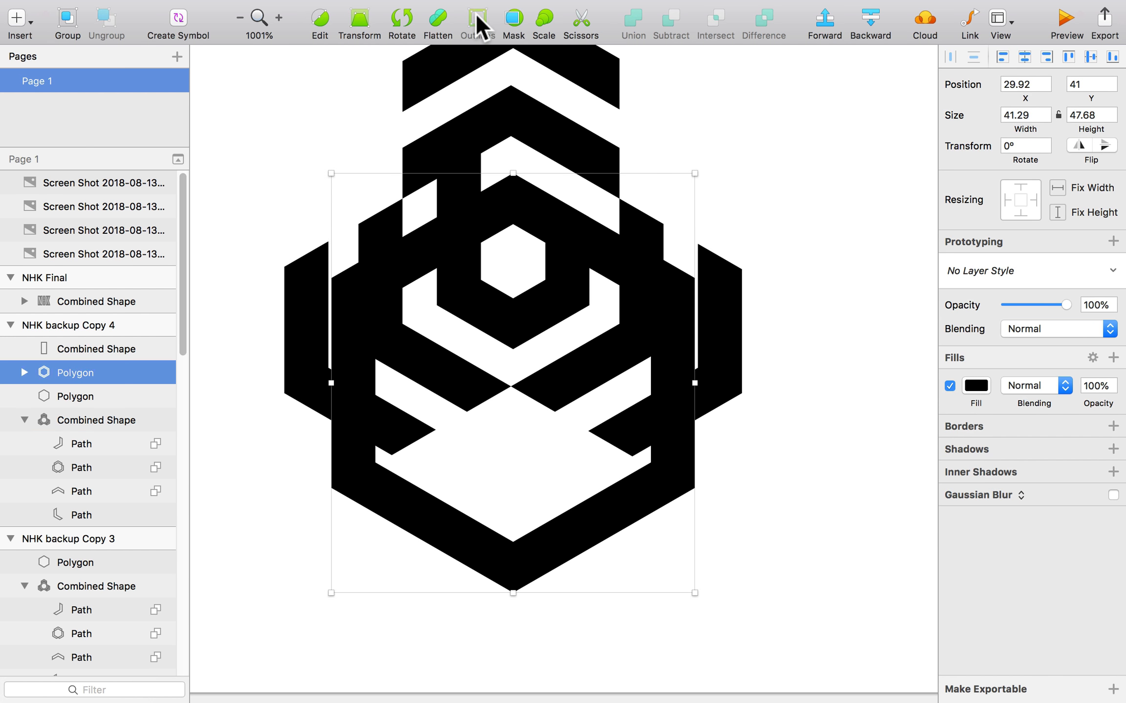
- Set the inner path of the outlined enlarged hexagon to Subtract
{"action": "left_click", "coordinate": [24, 372]}
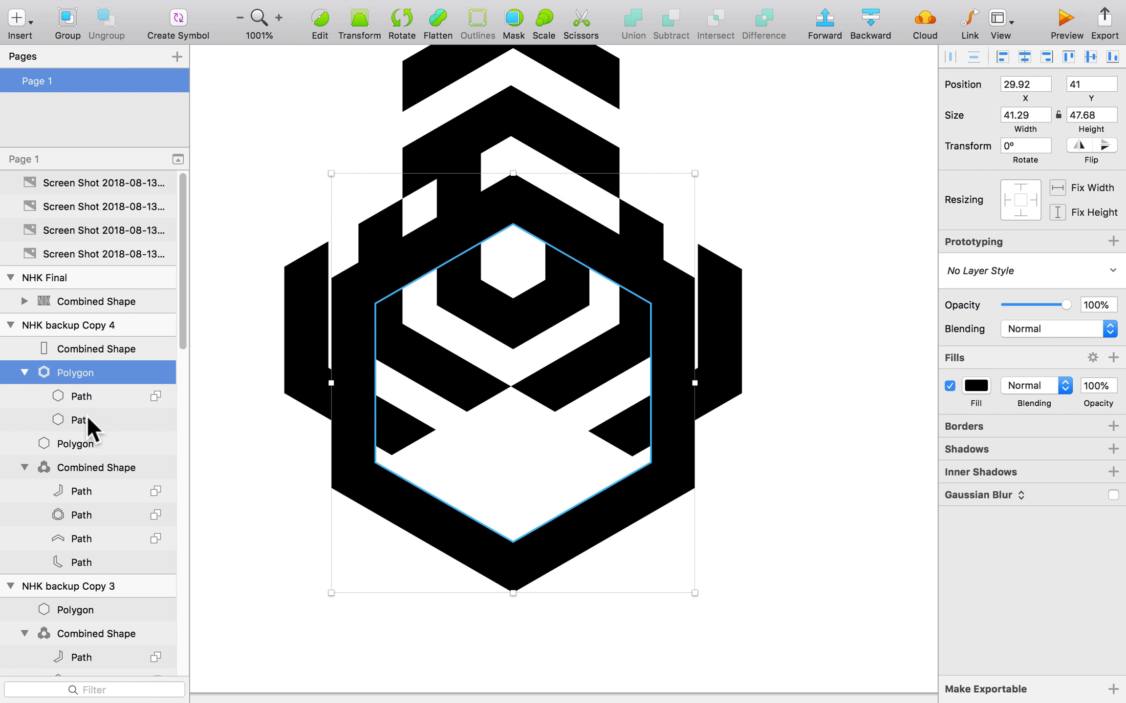
{"action": "left_click_drag", "start_coordinate": [85, 415], "coordinate": [83, 390]}
{"action": "left_click", "coordinate": [156, 396]}
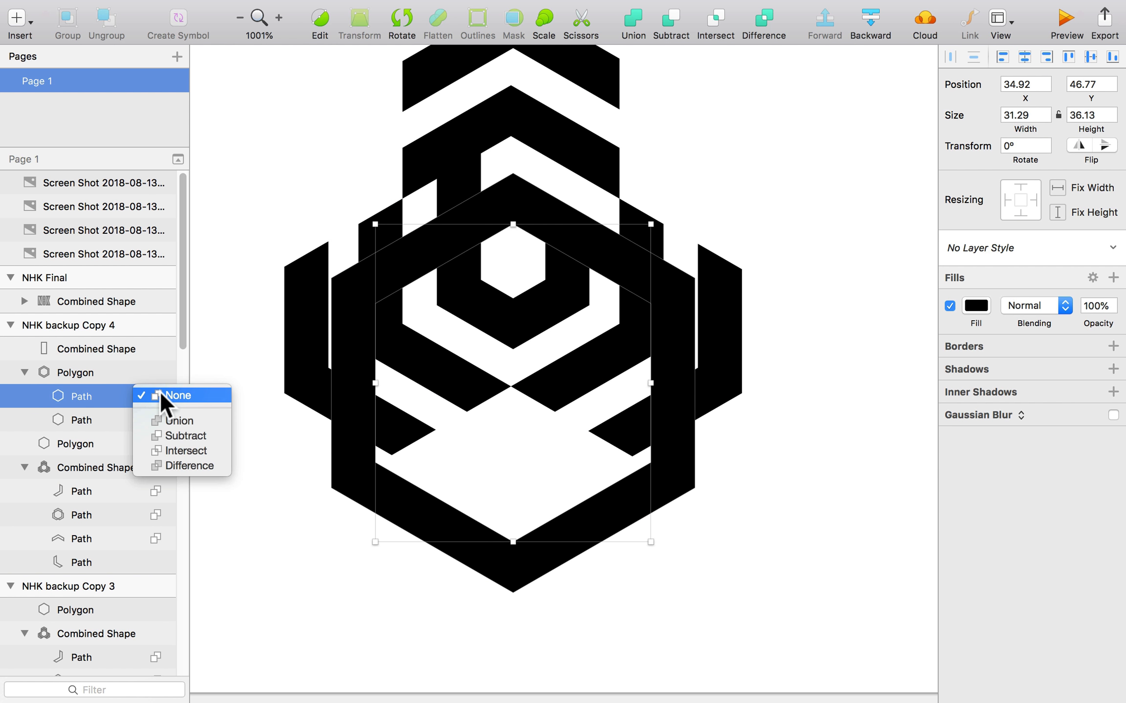
{"action": "left_click", "coordinate": [166, 435]}
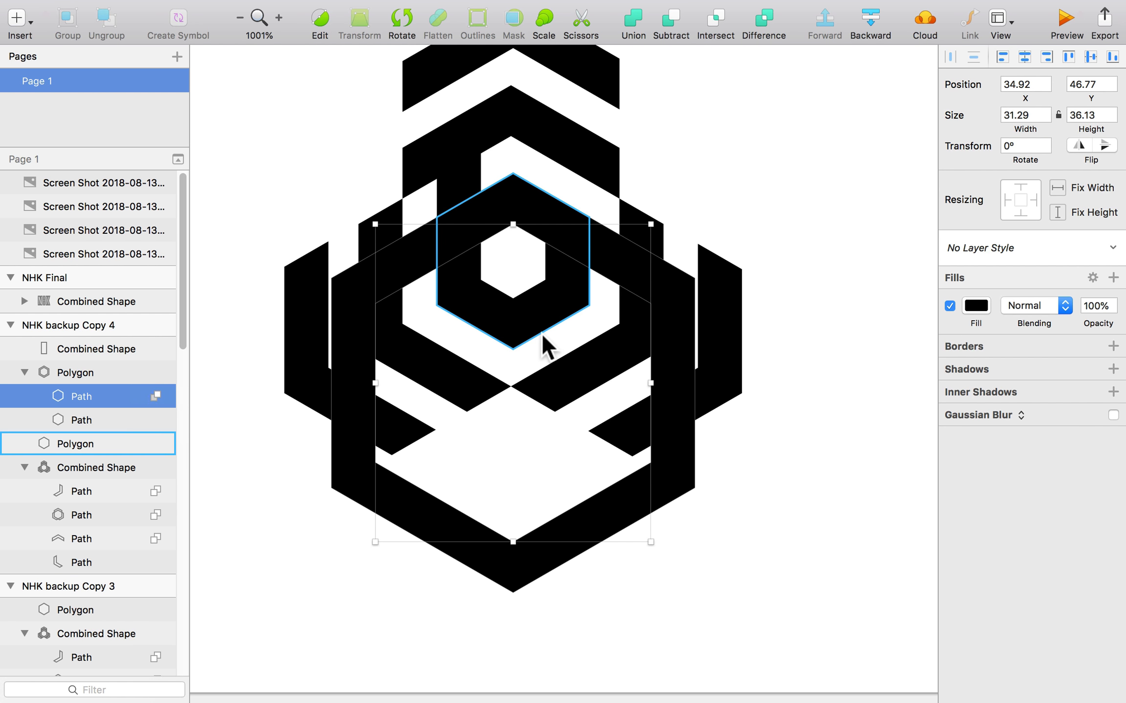
- Draw a rectangle about 7 wide over the enlarged hexagon's upper-right side and intersect it with the outer path to keep a short diagonal bar
{"action": "key", "text": "r"}
{"action": "left_click_drag", "start_coordinate": [578, 191], "coordinate": [638, 305]}
{"action": "left_click", "coordinate": [670, 298], "text": "shift"}
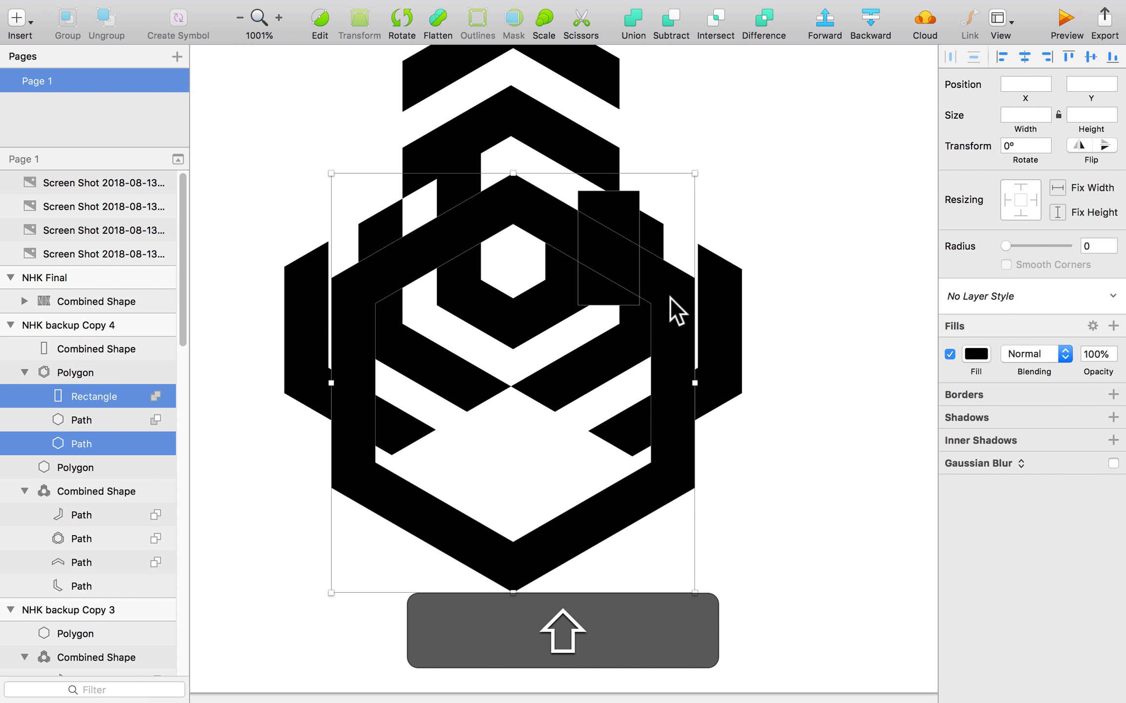
{"action": "left_click", "coordinate": [716, 20]}
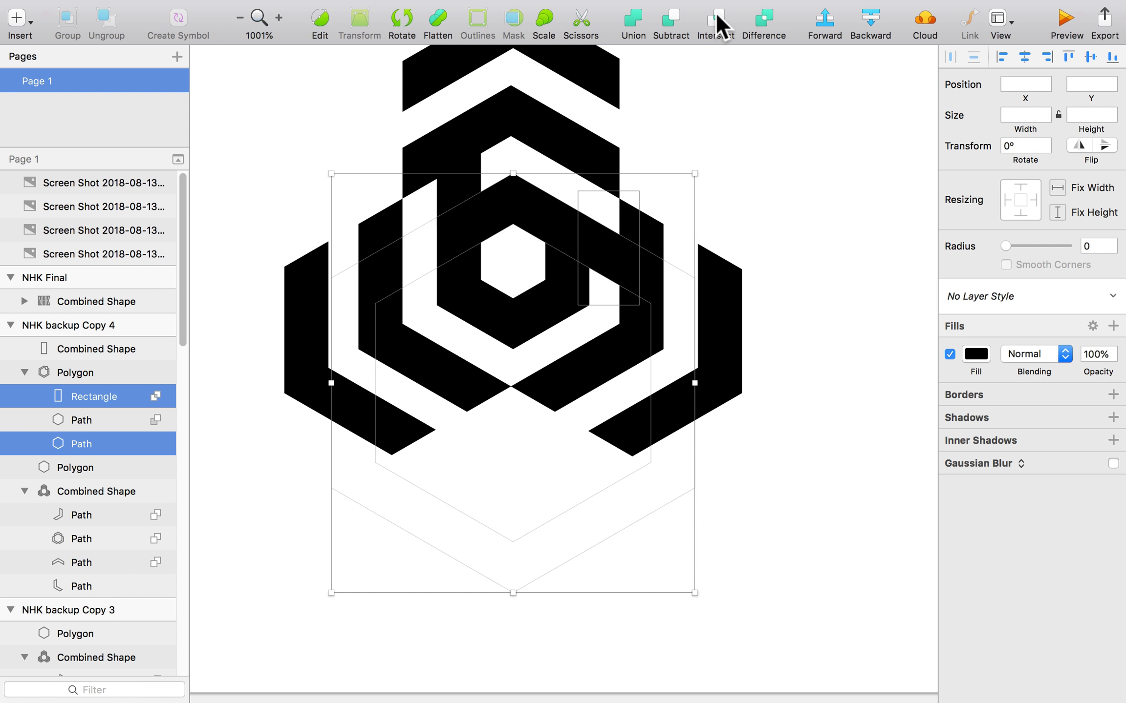
{"action": "left_click", "coordinate": [685, 148]}
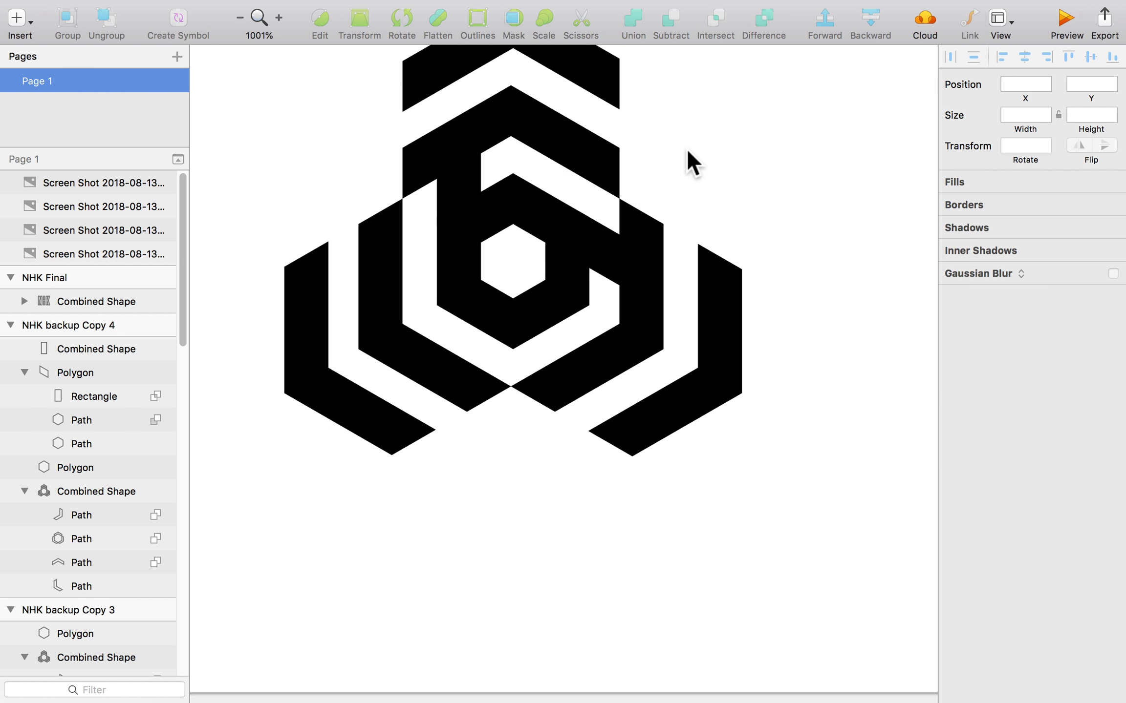
- Flatten the short diagonal bar into a single shape
{"action": "left_click", "coordinate": [606, 254]}
{"action": "left_click", "coordinate": [437, 19]}
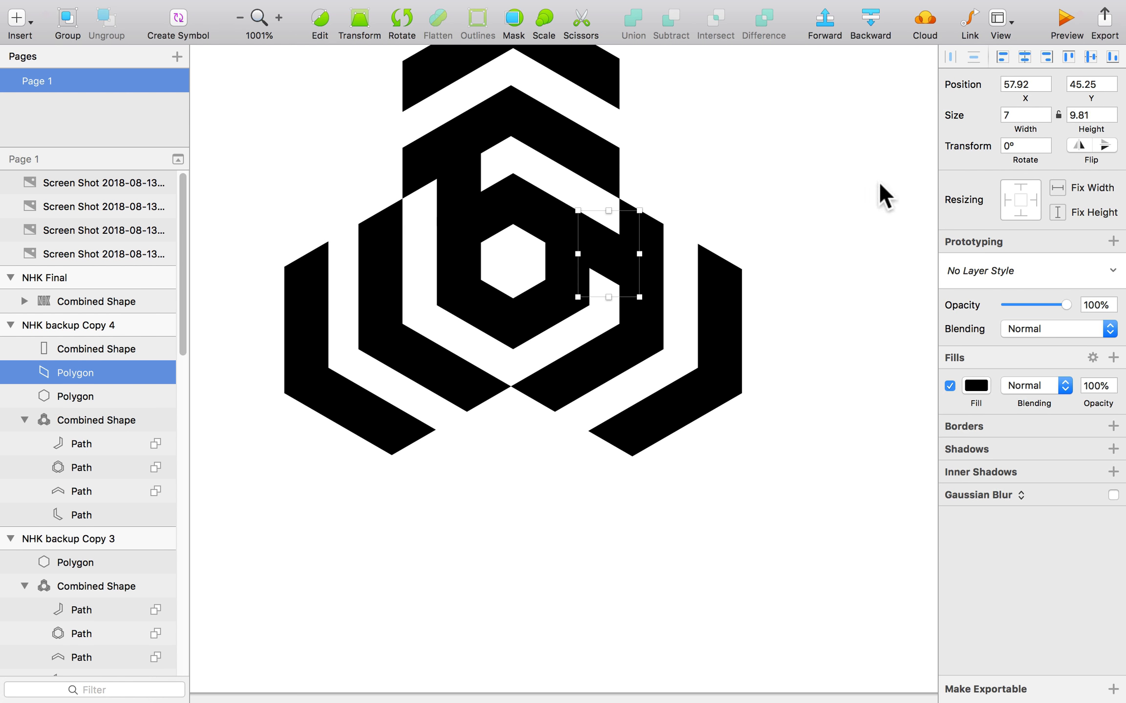
{"action": "left_click", "coordinate": [784, 147]}
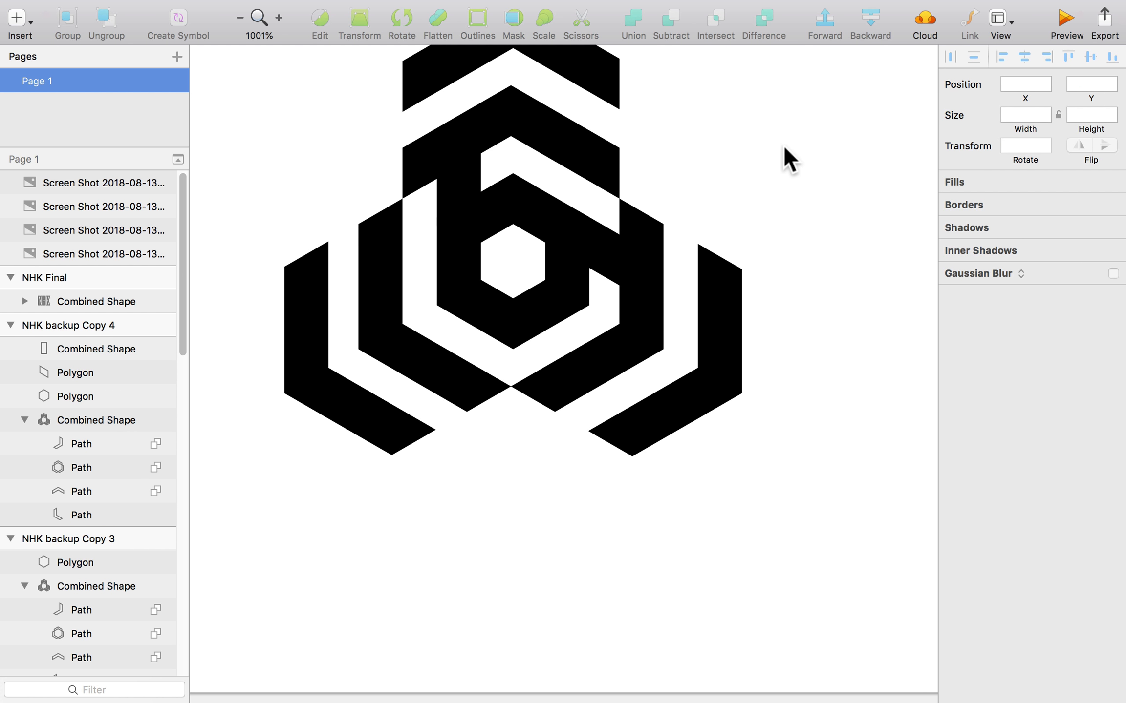
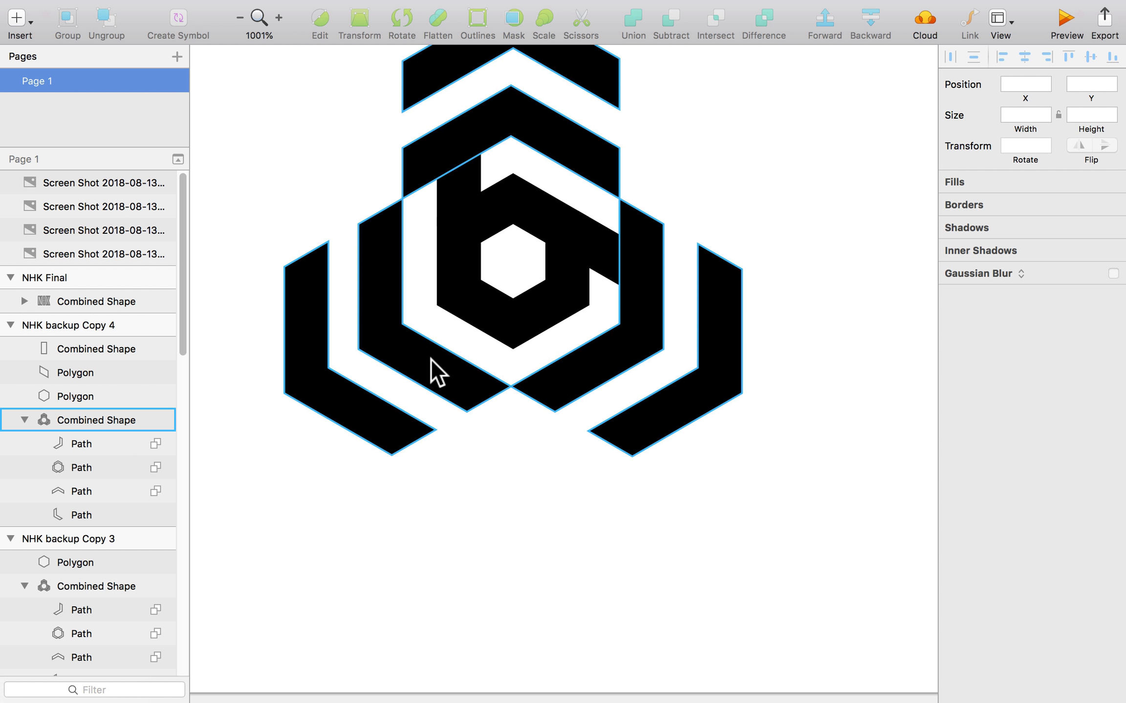
- Duplicate the central hexagon ring in place and try to enlarge the copy proportionally from its left side
{"action": "left_click", "coordinate": [500, 323]}
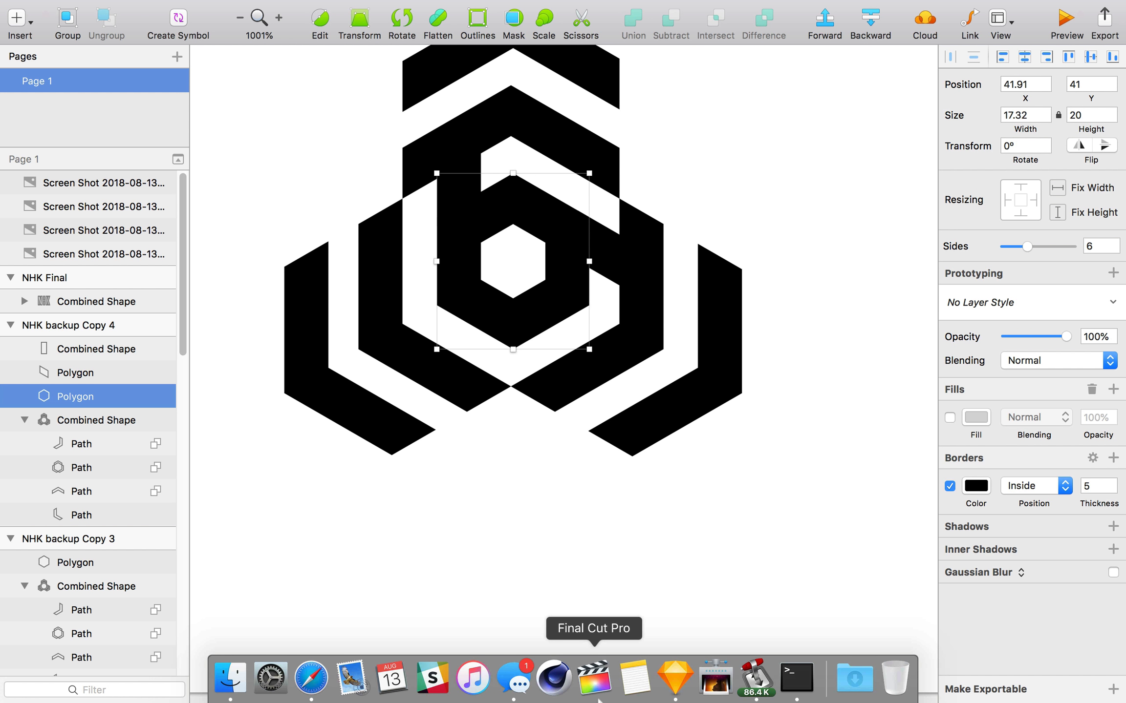
{"action": "key", "text": "super+c"}
{"action": "key", "text": "super+v"}
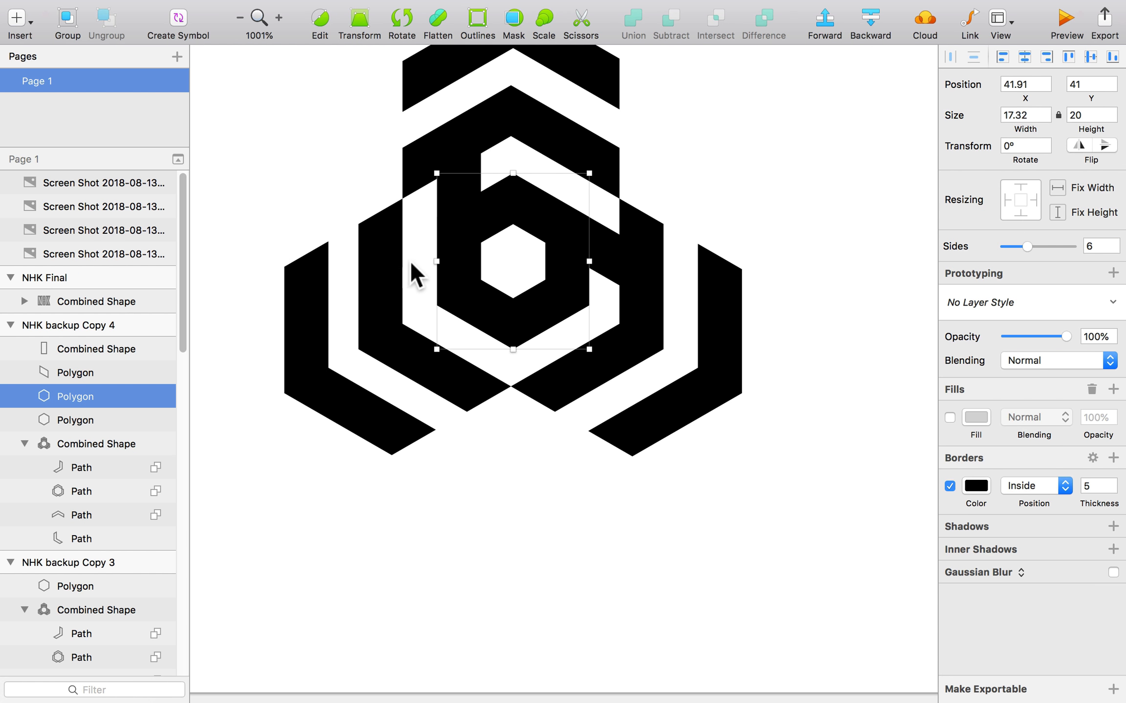
{"action": "left_click_drag", "start_coordinate": [452, 272], "coordinate": [298, 305]}
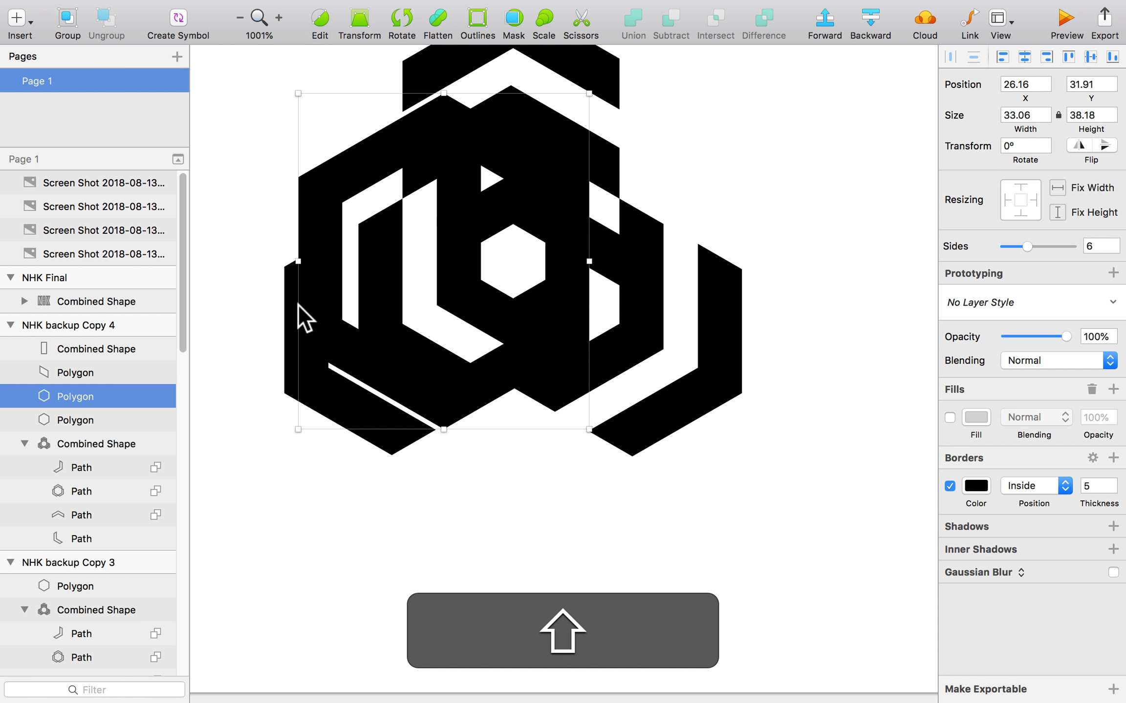
{"action": "key", "text": "shift+super+z"}
{"action": "key", "text": "super+z"}
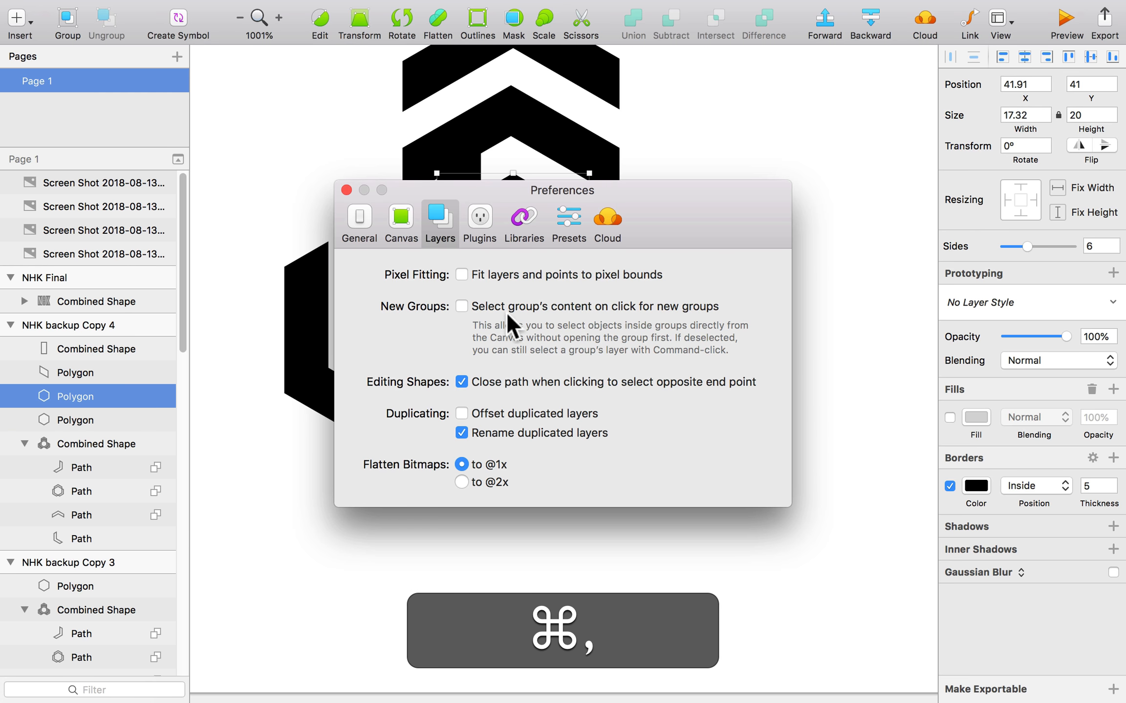
- Turn on fitting layers and points to pixel bounds in the preferences
{"action": "left_click", "coordinate": [512, 274]}
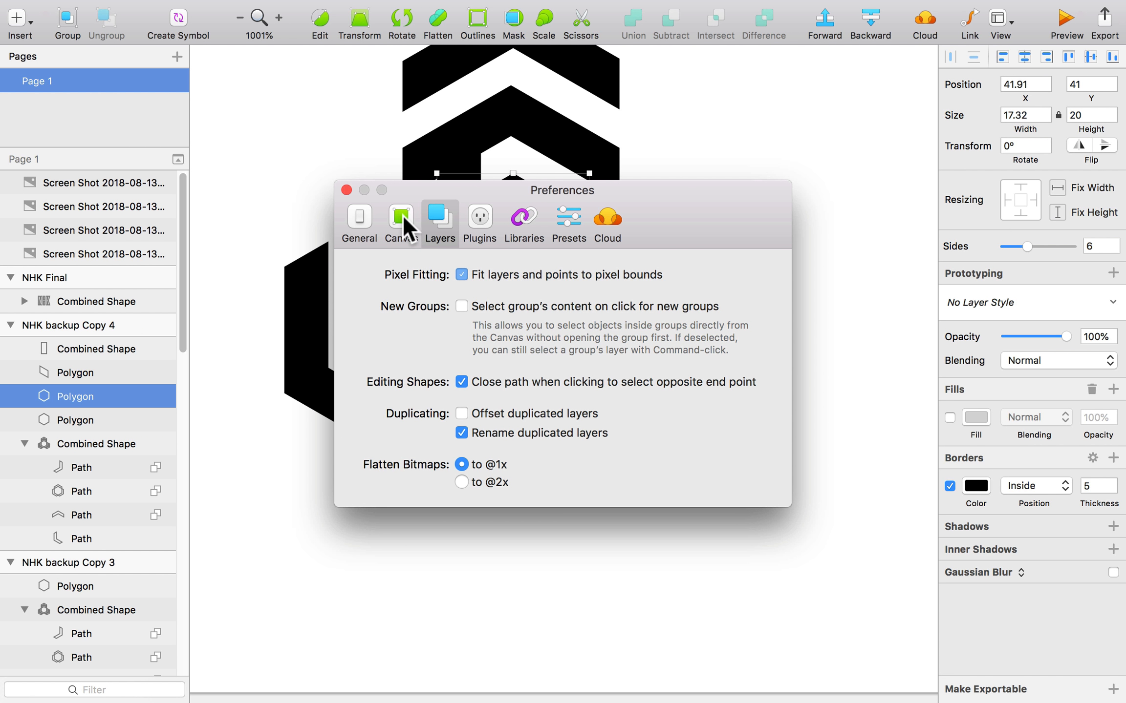
{"action": "left_click", "coordinate": [346, 190]}
{"action": "left_click", "coordinate": [460, 244]}
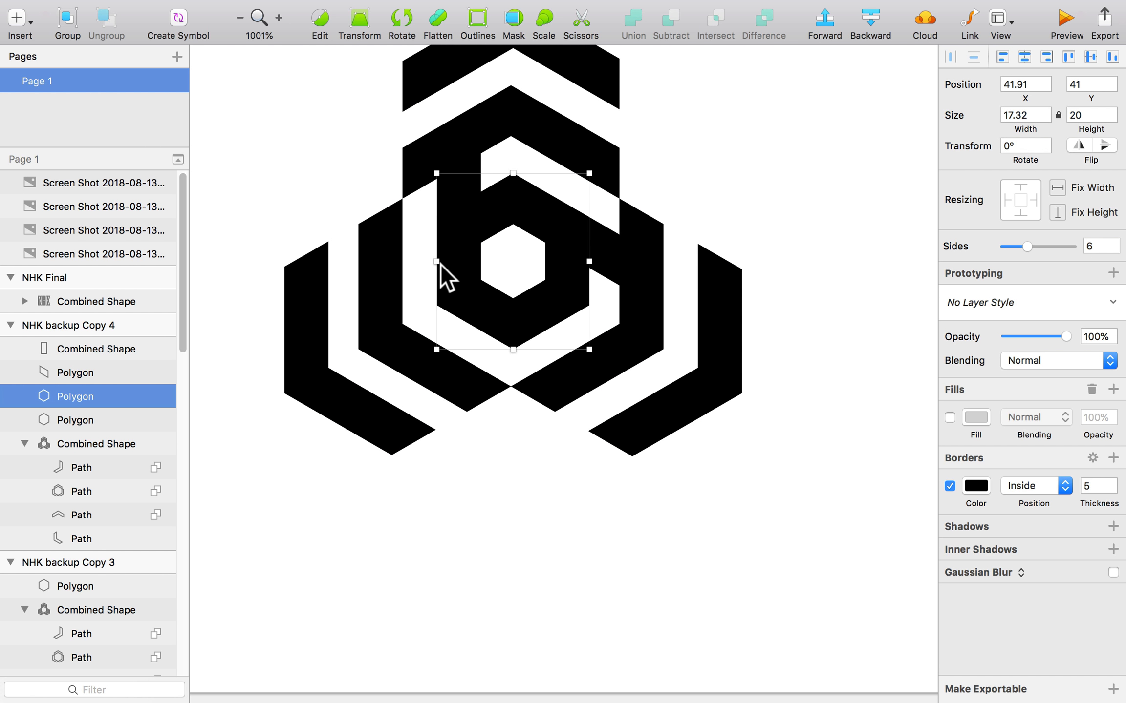
- Try to enlarge the duplicated hexagon ring leftward to about 41 by 48 with pixel fitting on
{"action": "key", "text": "shift"}
{"action": "left_click_drag", "start_coordinate": [438, 262], "coordinate": [239, 305]}
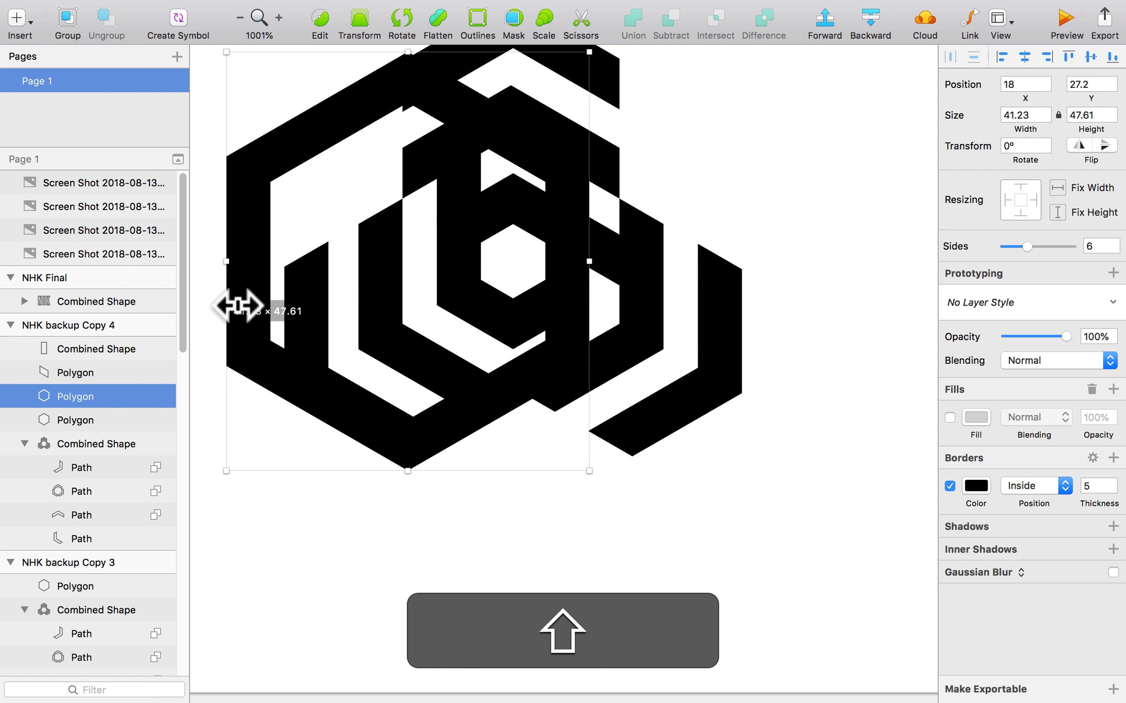
{"action": "key", "text": "super+z"}
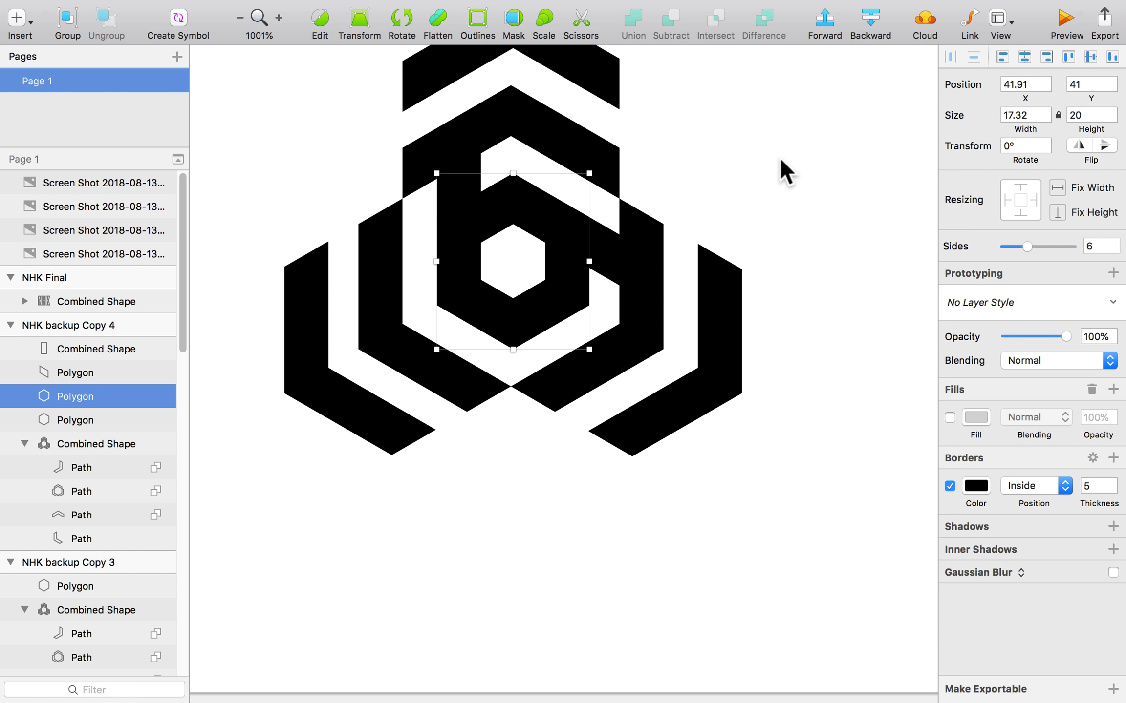
- Scale the duplicated hexagon ring to 200% from its right side and set its border thickness to 5
{"action": "key", "text": "super+k"}
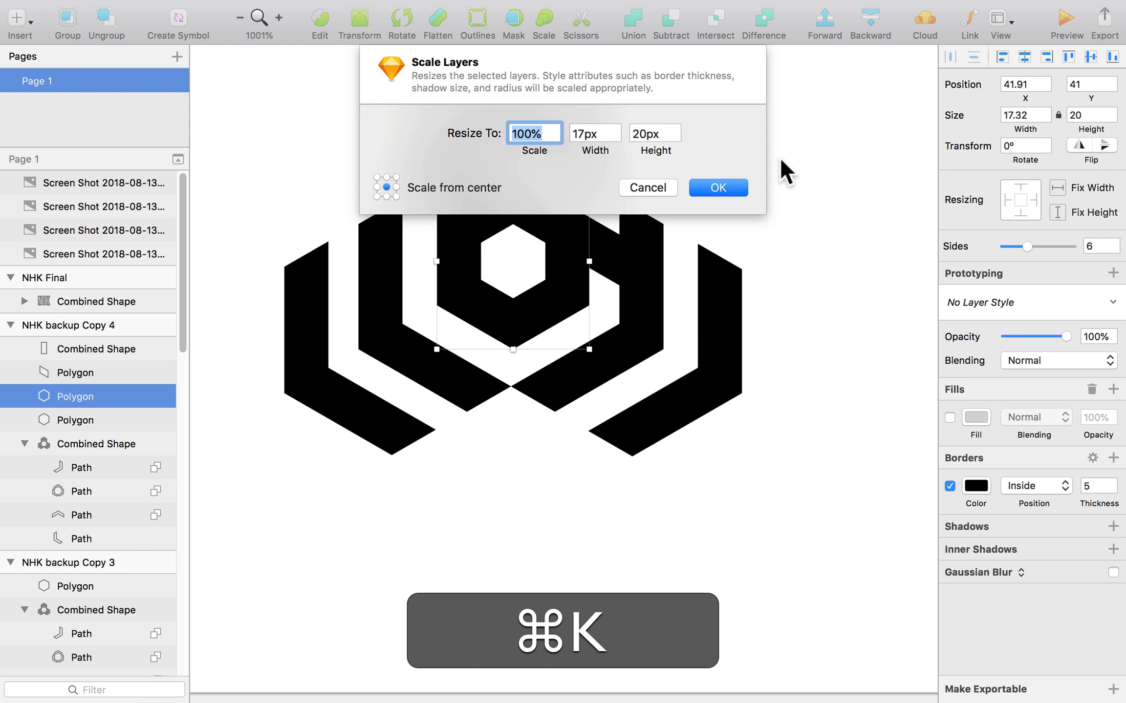
{"action": "type", "text": "200"}
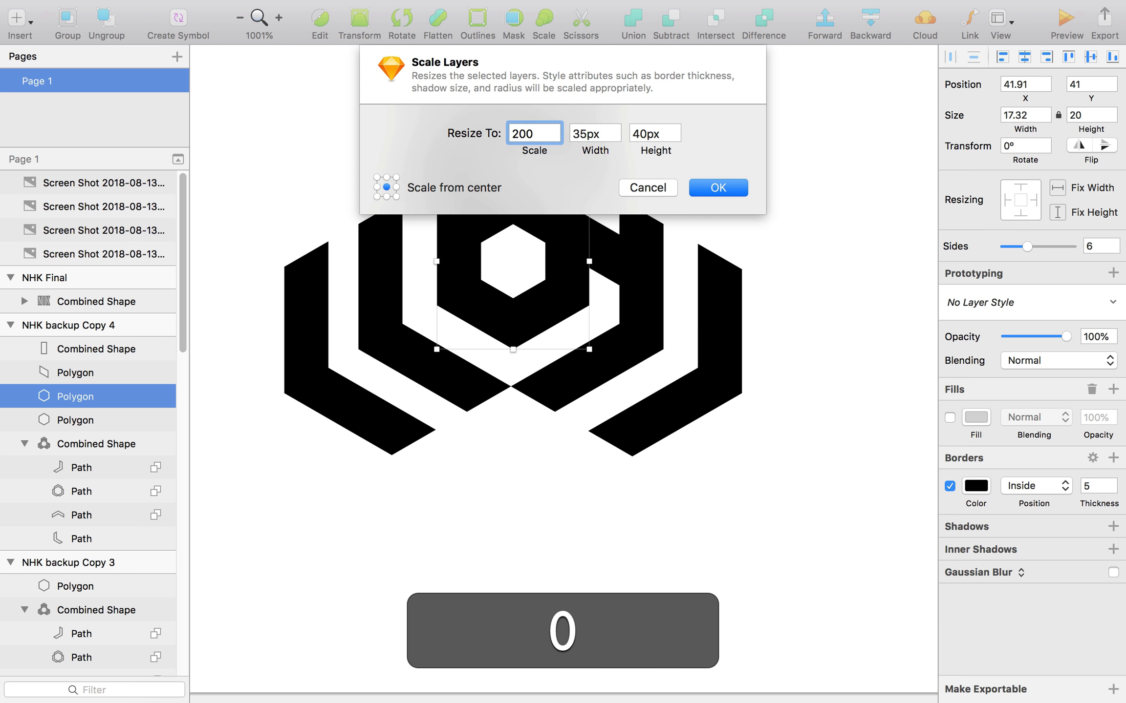
{"action": "left_click", "coordinate": [396, 187]}
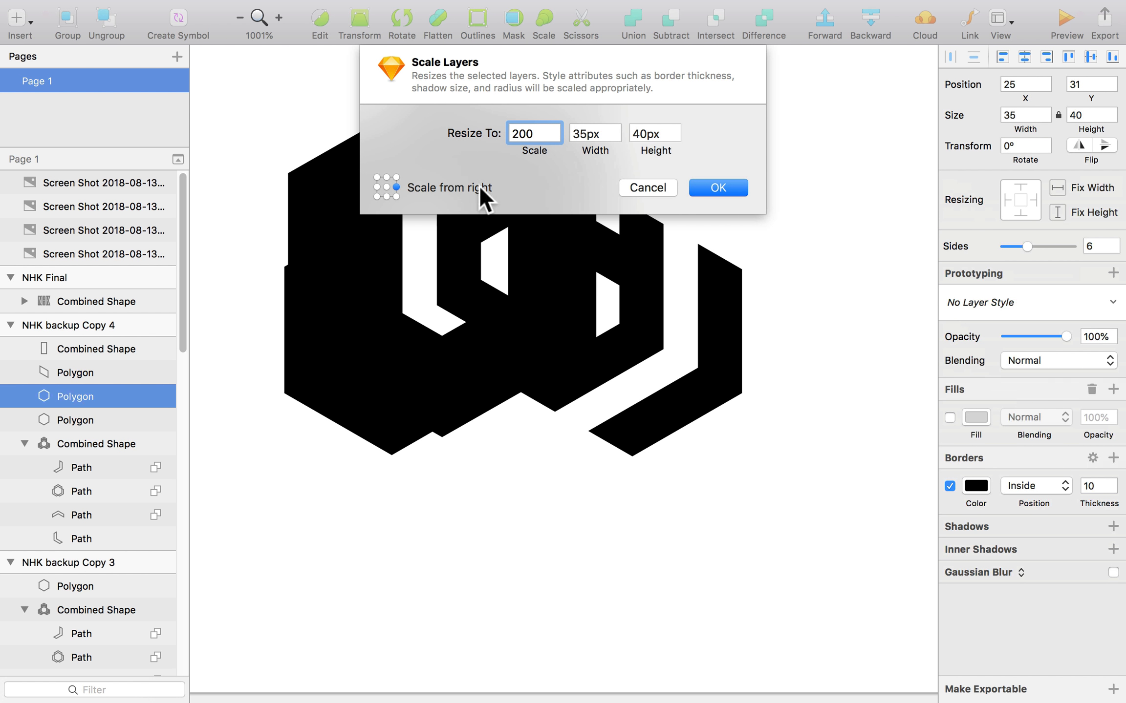
{"action": "left_click", "coordinate": [718, 188]}
{"action": "left_click", "coordinate": [1098, 486]}
{"action": "type", "text": "5"}
{"action": "key", "text": "Return"}
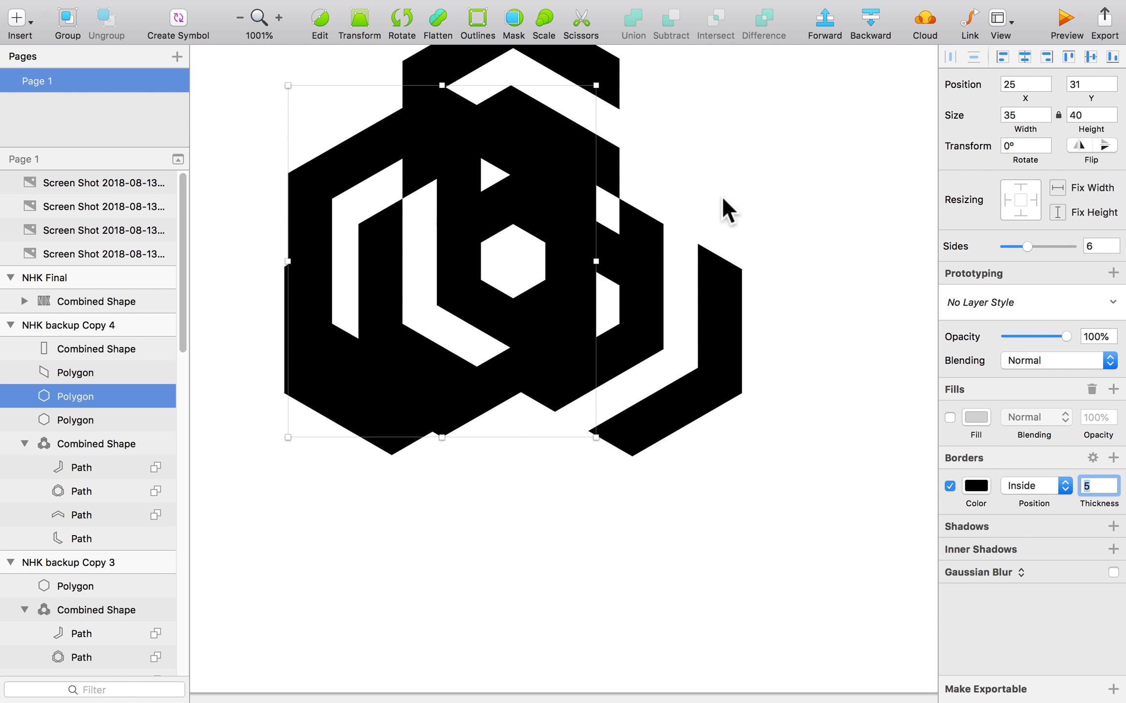
- Try to line the enlarged ring up with the central hexagon by nudging it up to Y 26, and delete it
{"action": "left_click", "coordinate": [570, 214]}
{"action": "key", "text": "shift"}
{"action": "key", "text": "shift+Up"}
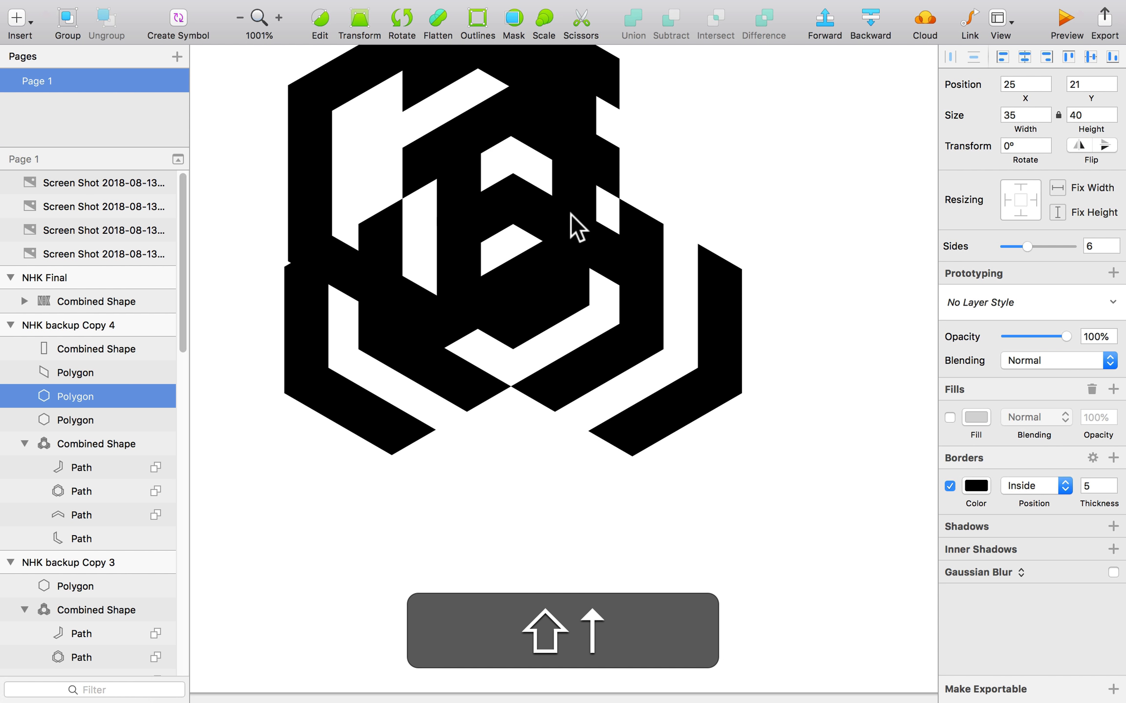
{"action": "key", "text": "Down"}
{"action": "key", "text": "Down"}
{"action": "key", "text": "Down"}
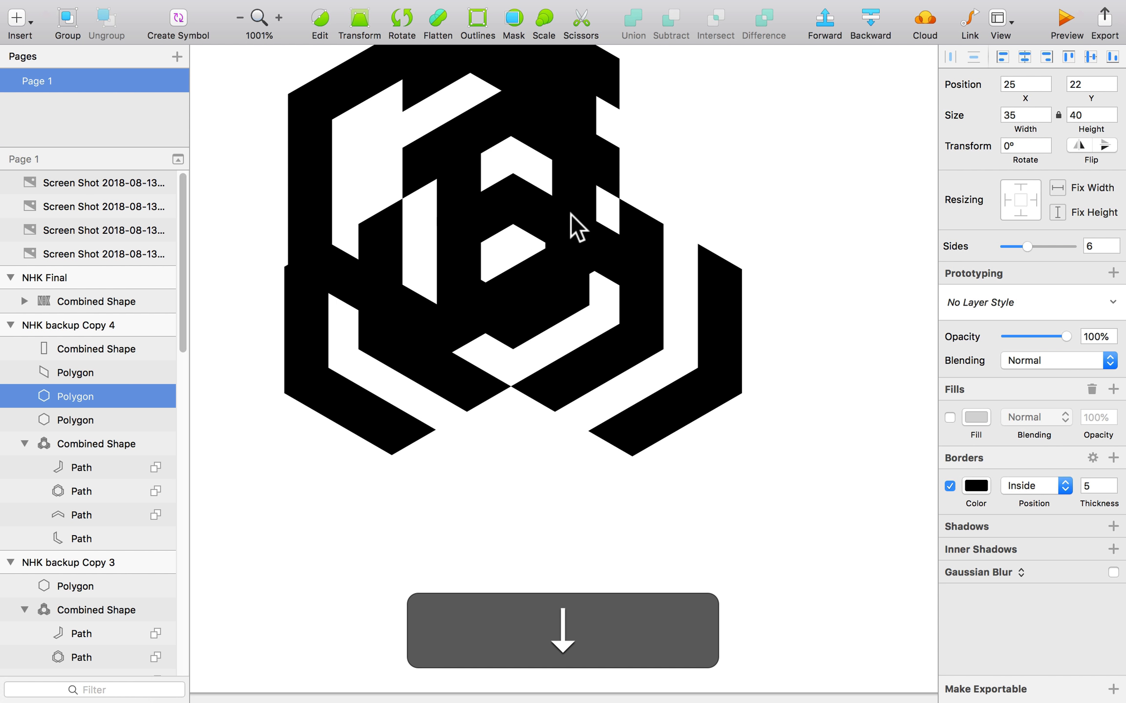
{"action": "key", "text": "Down"}
{"action": "key", "text": "Down"}
{"action": "key", "text": "Left"}
{"action": "key", "text": "Left"}
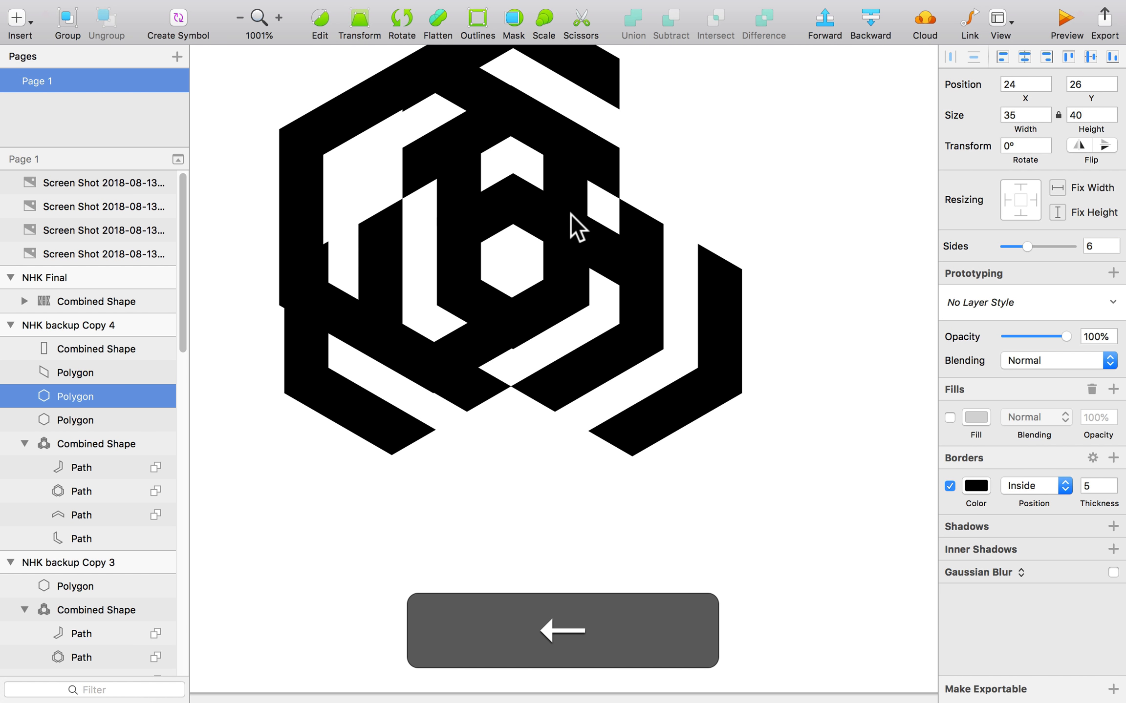
{"action": "key", "text": "Right"}
{"action": "key", "text": "Right"}
{"action": "key", "text": "Left"}
{"action": "key", "text": "BackSpace"}
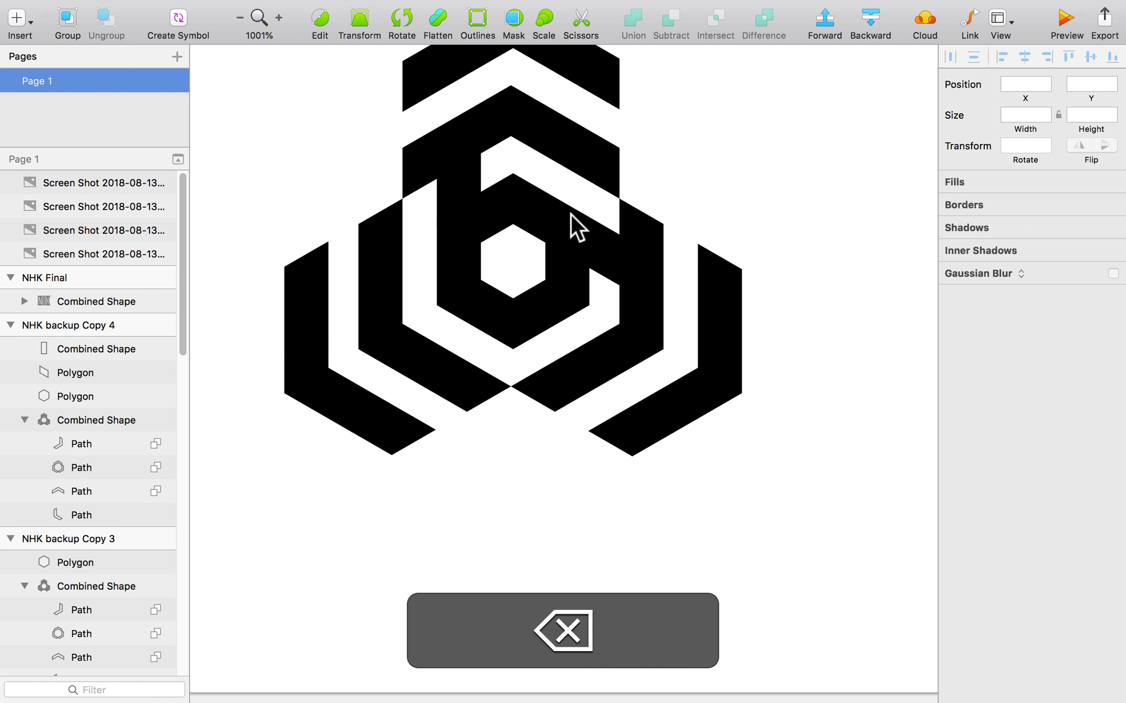
- Duplicate the central hexagon ring and scale the copy to 200% from its right side
{"action": "left_click", "coordinate": [562, 312]}
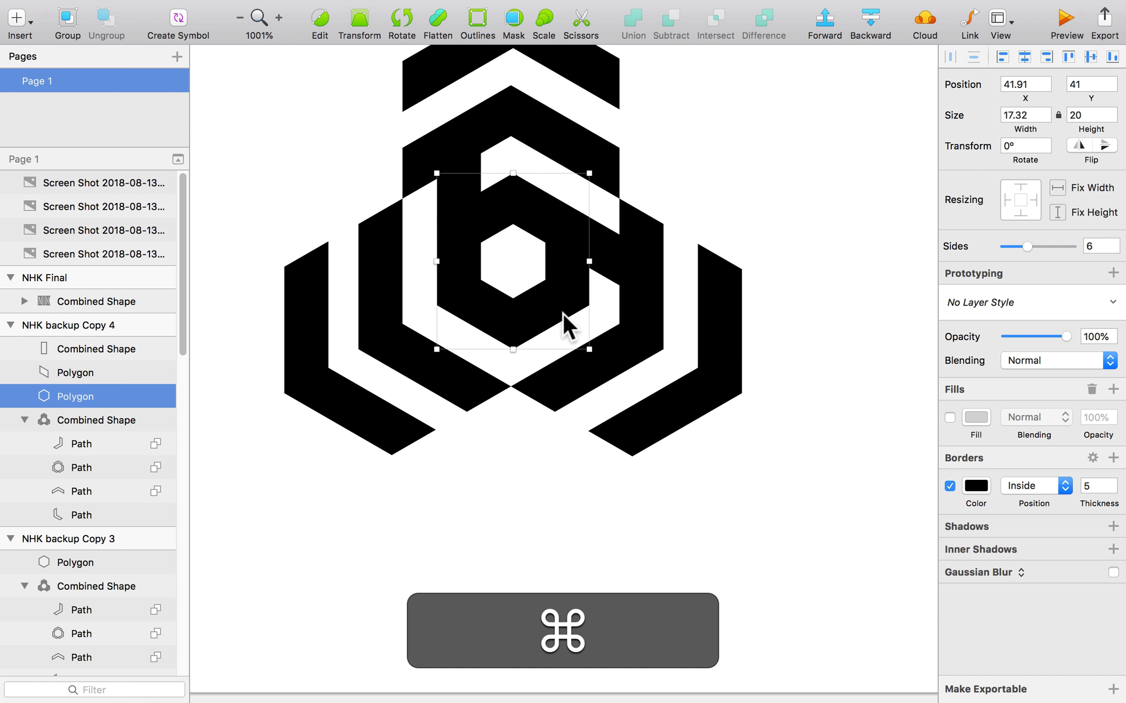
{"action": "key", "text": "super+4"}
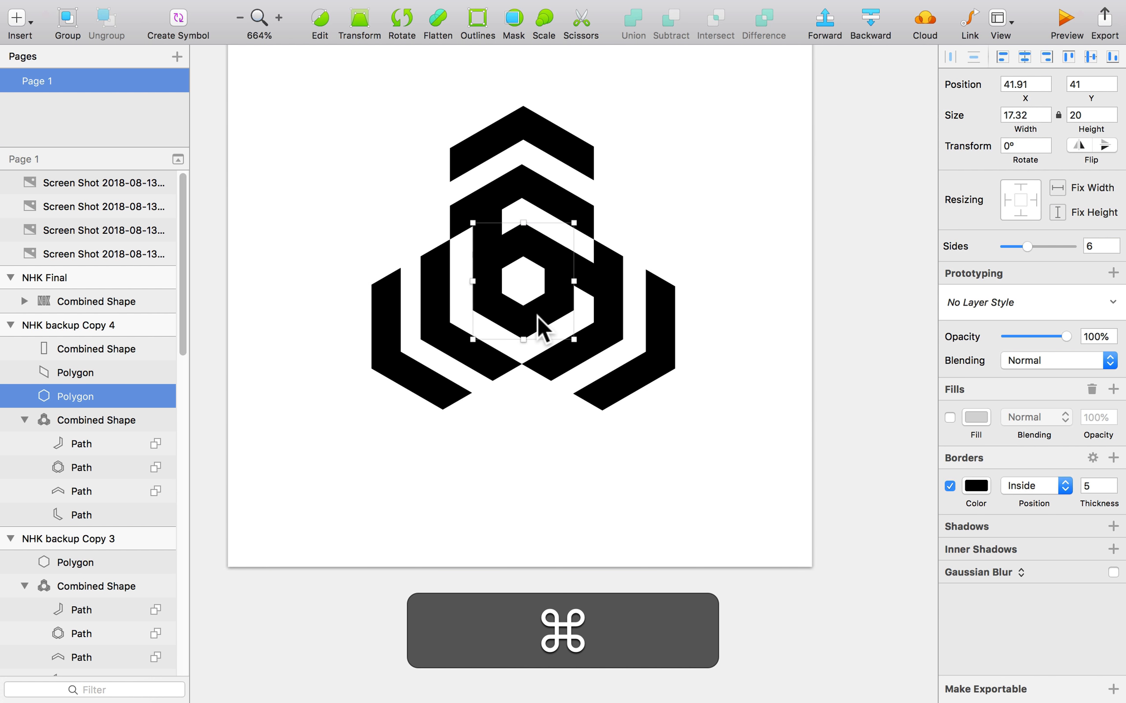
{"action": "key", "text": "super+c"}
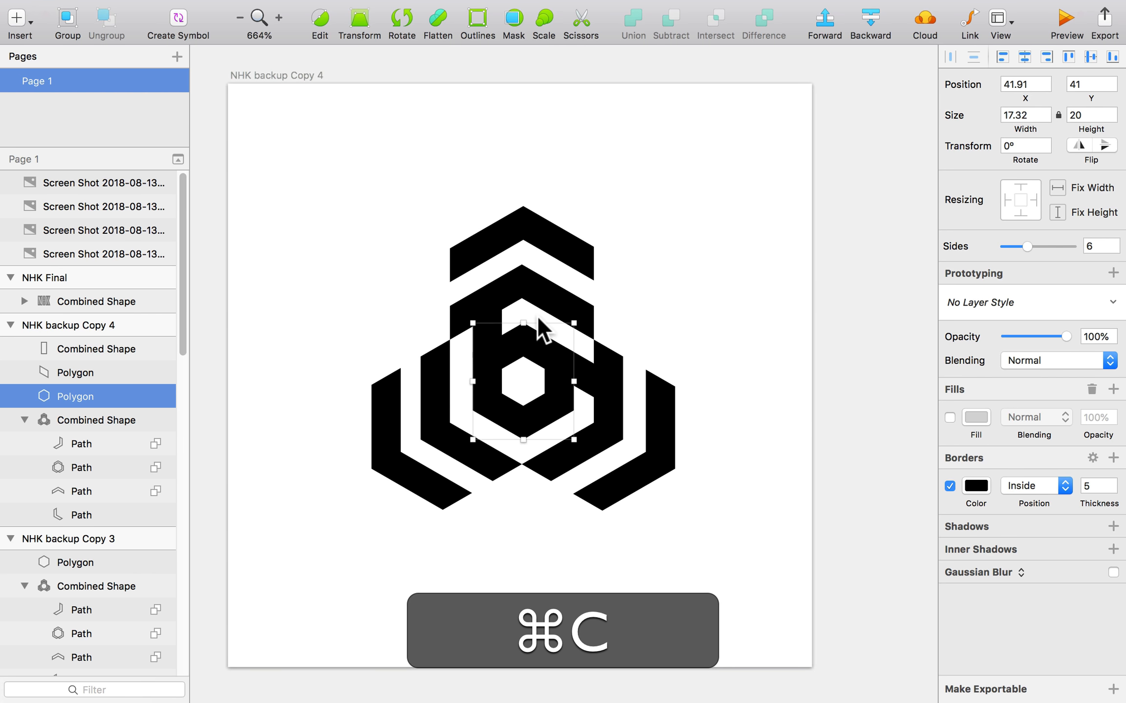
{"action": "key", "text": "super+v"}
{"action": "key", "text": "super+k"}
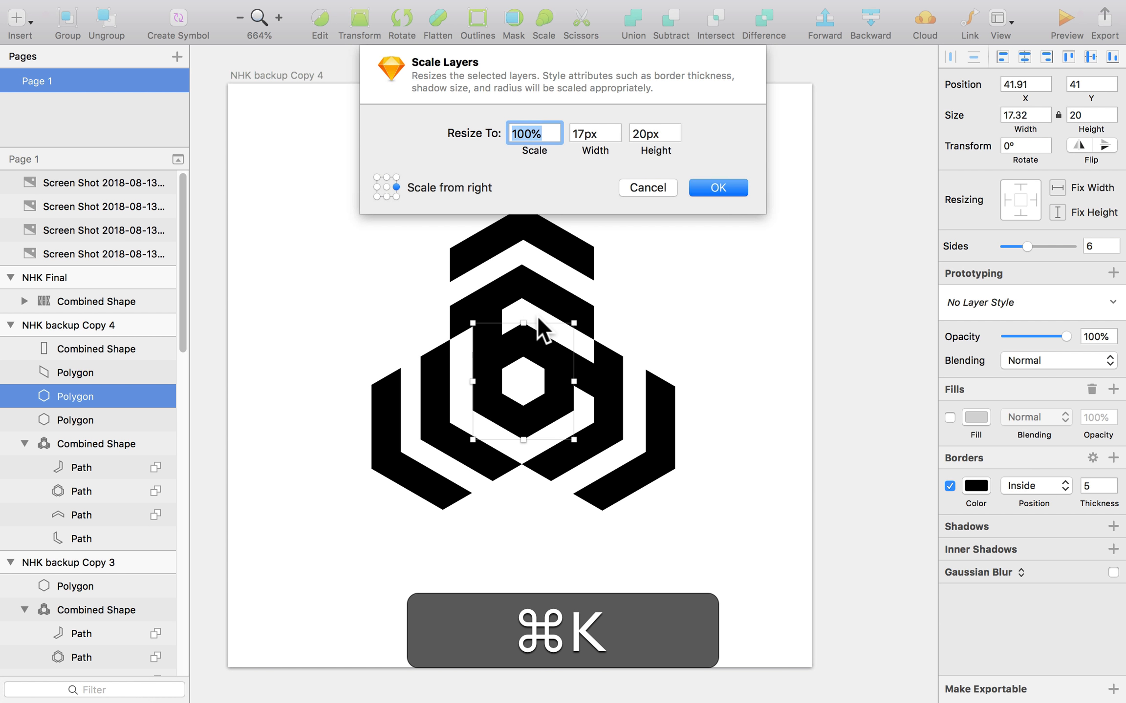
{"action": "type", "text": "200"}
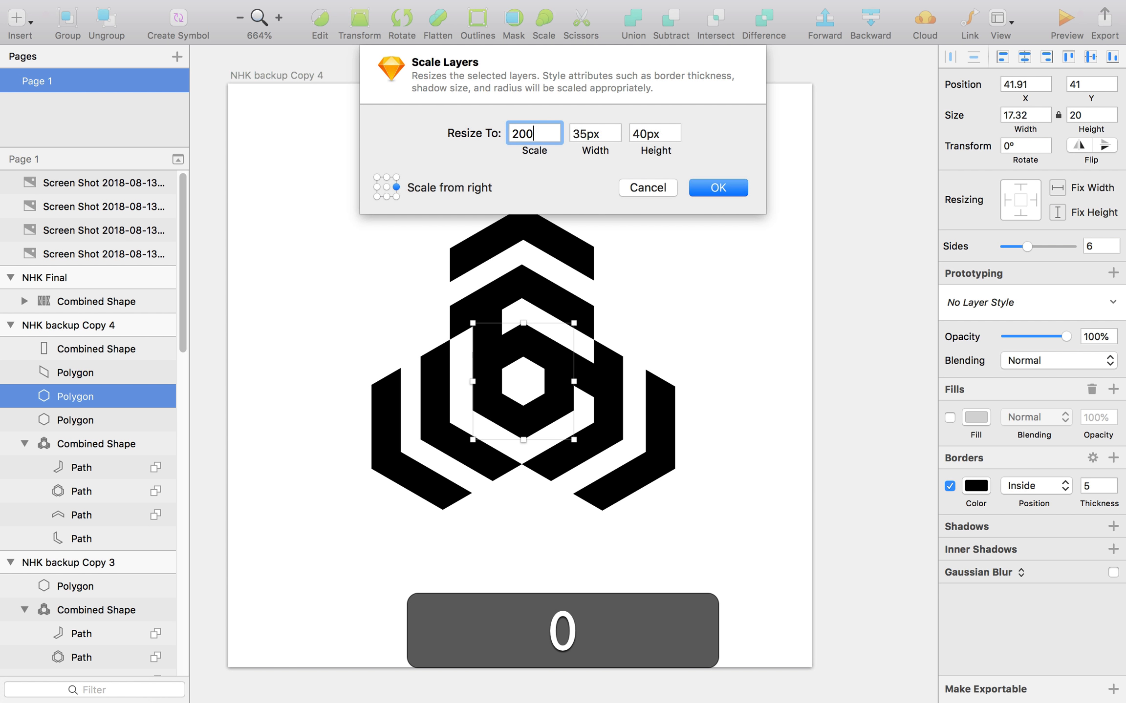
{"action": "key", "text": "Return"}
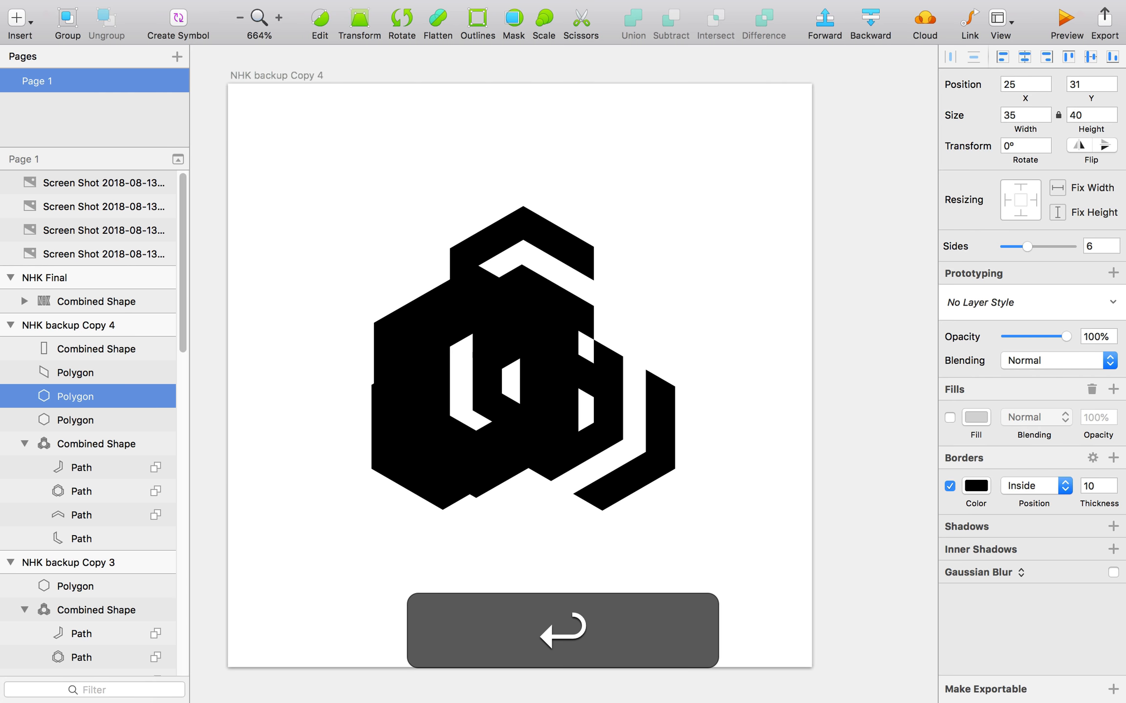
- Set the enlarged hexagon ring's border thickness to 5 and its opacity to 50%
{"action": "left_click", "coordinate": [1112, 489]}
{"action": "left_click", "coordinate": [1111, 490]}
{"action": "left_click", "coordinate": [1112, 490]}
{"action": "left_click", "coordinate": [784, 459]}
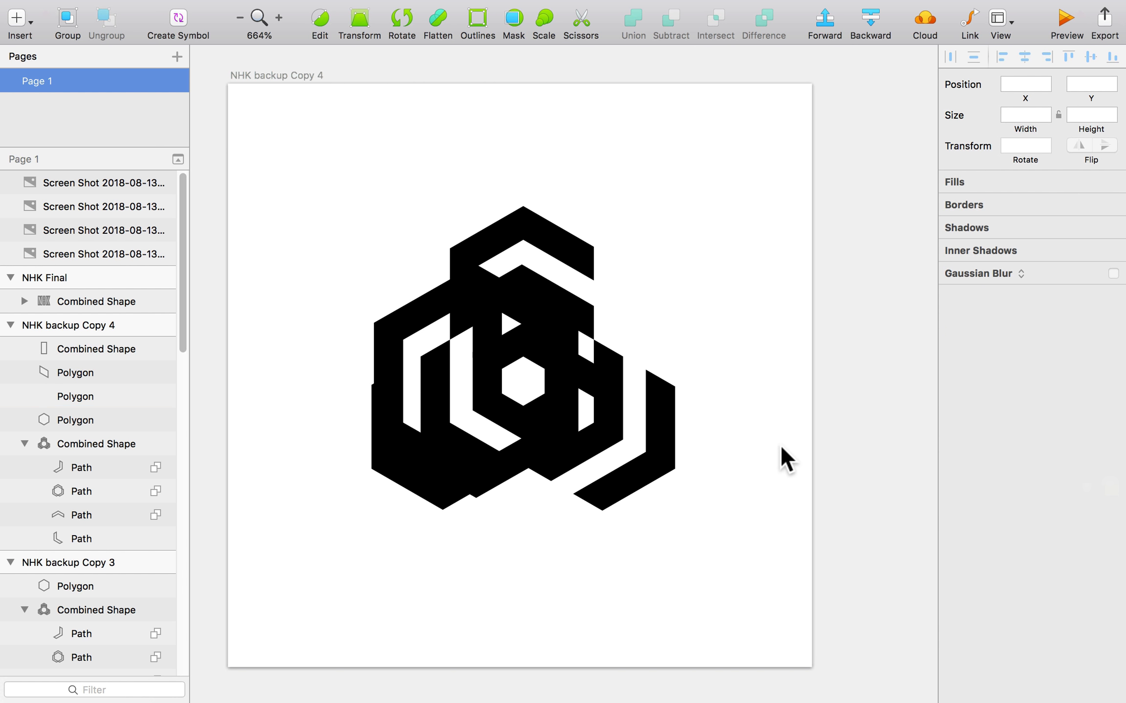
{"action": "left_click", "coordinate": [565, 424]}
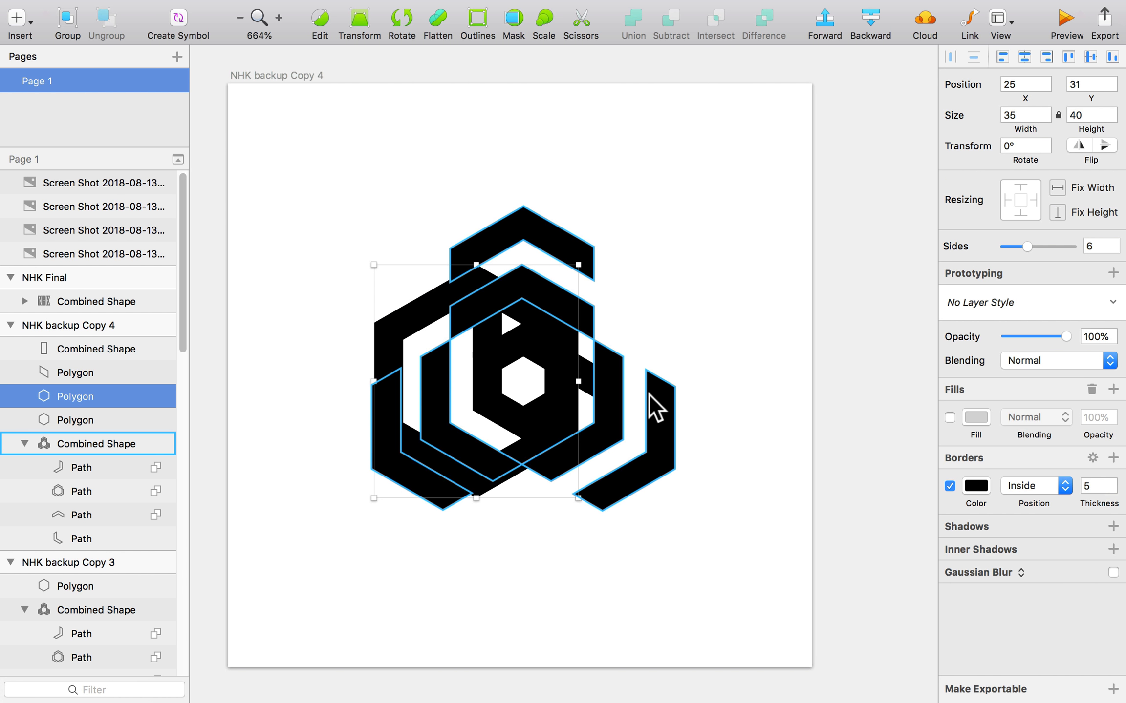
{"action": "key", "text": "5"}
{"action": "left_click", "coordinate": [681, 372]}
- Move the translucent enlarged ring horizontally to X 23
{"action": "scroll", "coordinate": [547, 406], "scroll_direction": "up", "scroll_amount": 3}
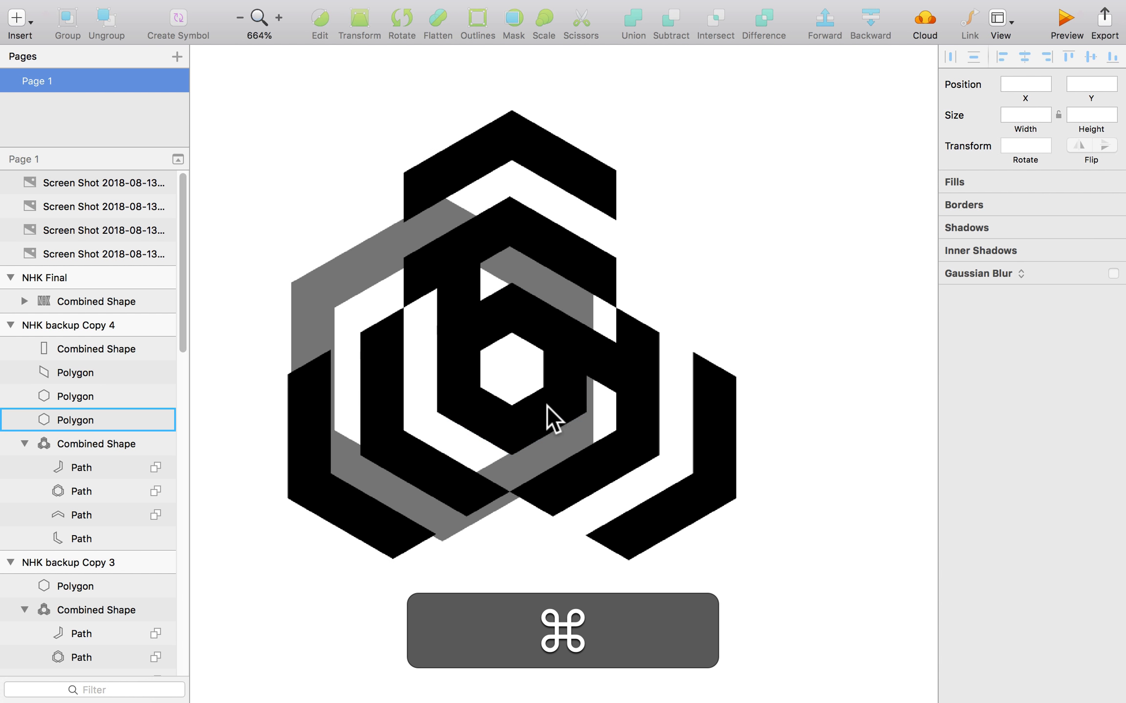
{"action": "left_click", "coordinate": [578, 438]}
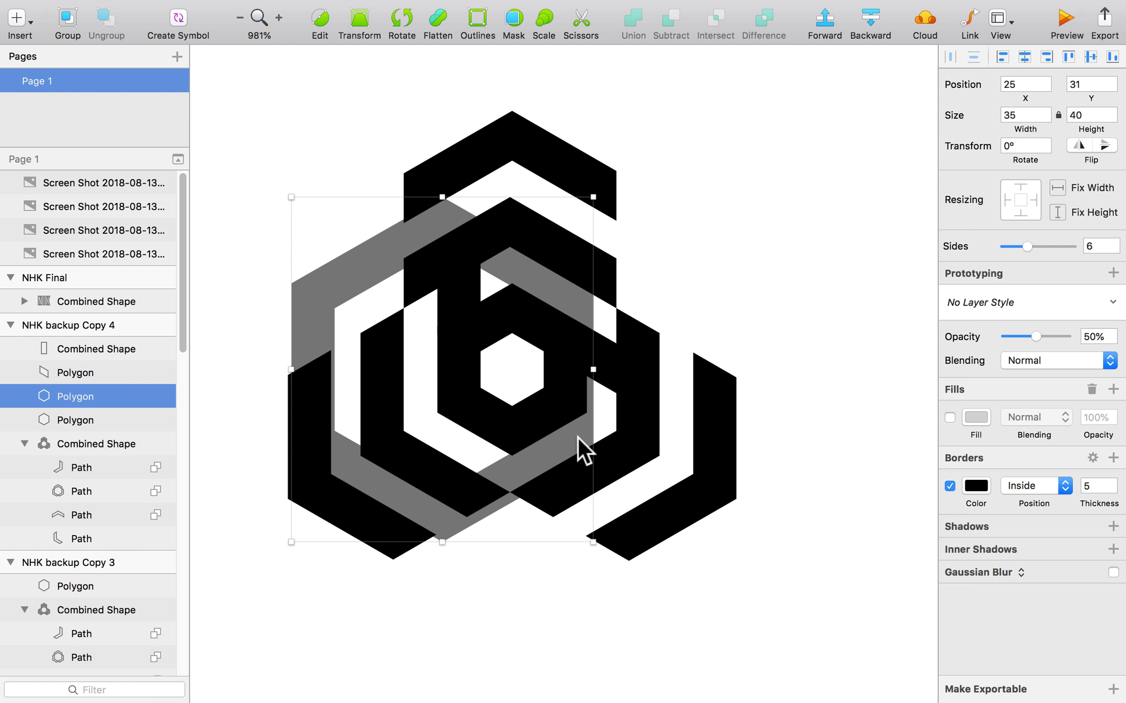
{"action": "key", "text": "Escape"}
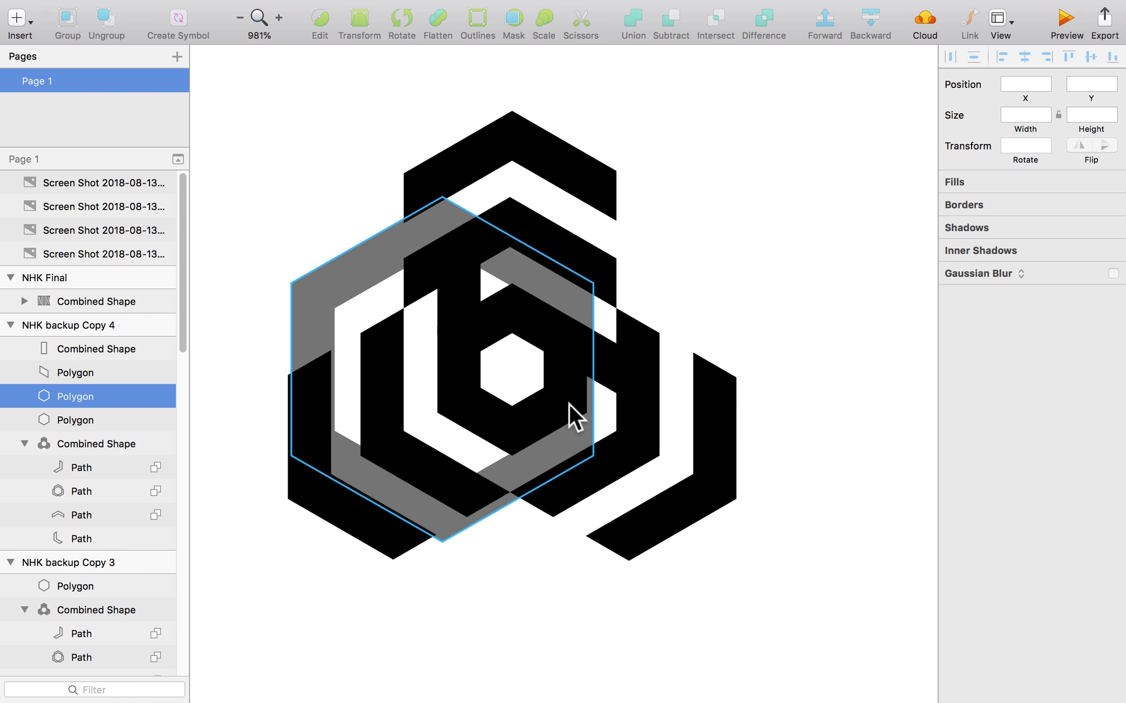
{"action": "left_click", "coordinate": [570, 406]}
{"action": "left_click", "coordinate": [608, 418]}
{"action": "left_click_drag", "start_coordinate": [574, 434], "coordinate": [554, 444]}
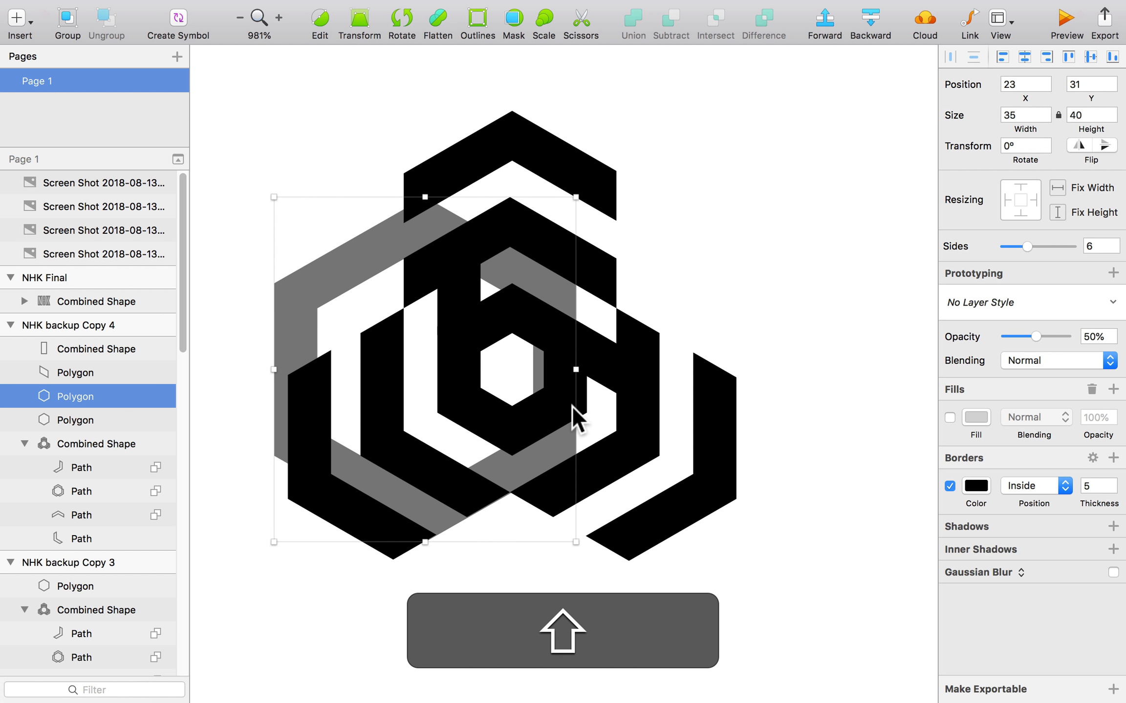
- Try to right-align the enlarged ring with the central hexagon, undo the alignment, and delete the enlarged ring
{"action": "left_click", "coordinate": [591, 396]}
{"action": "left_click", "coordinate": [581, 394]}
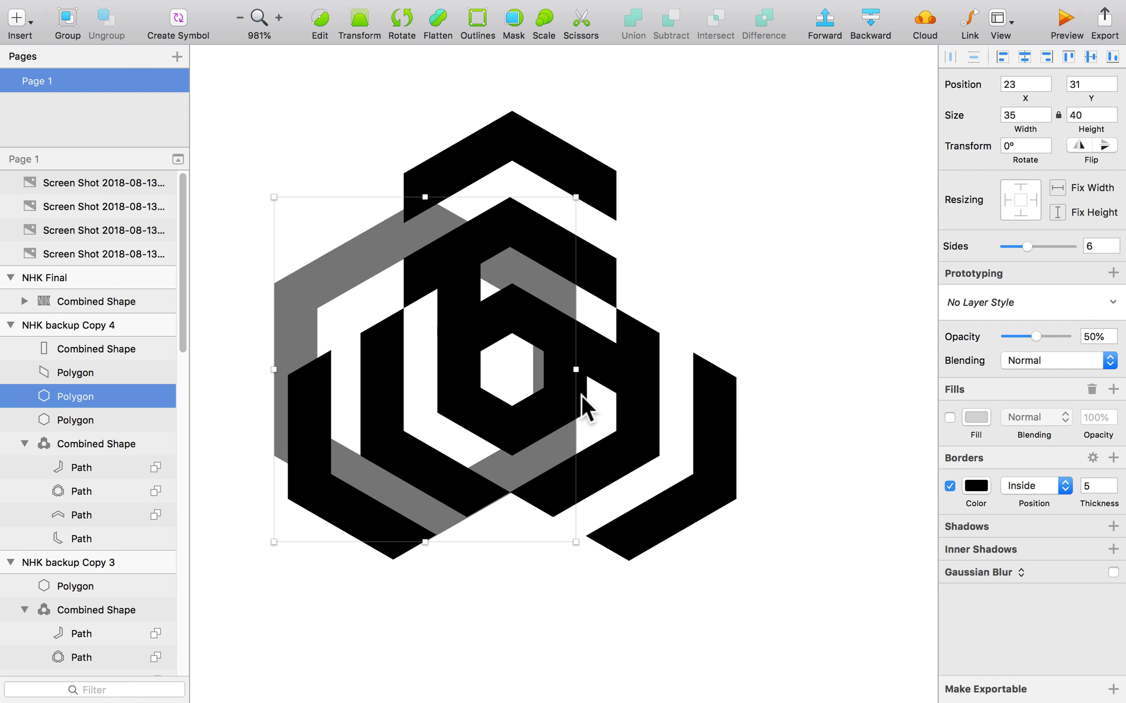
{"action": "left_click", "coordinate": [590, 394]}
{"action": "left_click", "coordinate": [562, 449], "text": "shift"}
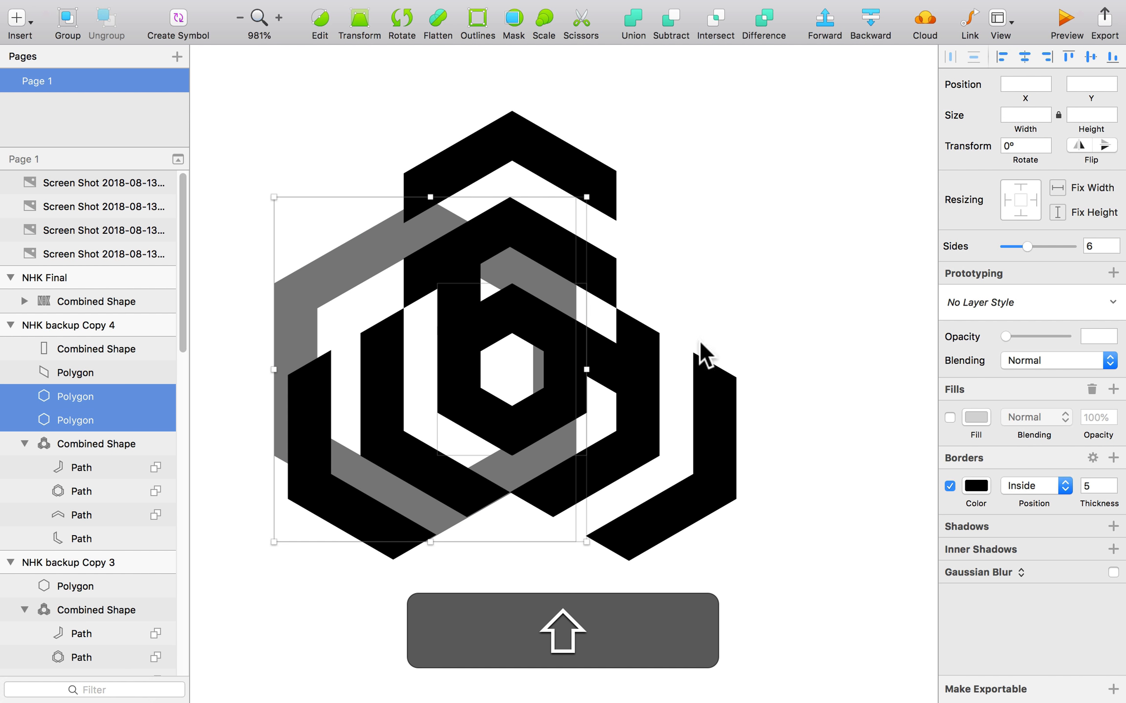
{"action": "left_click", "coordinate": [1047, 56]}
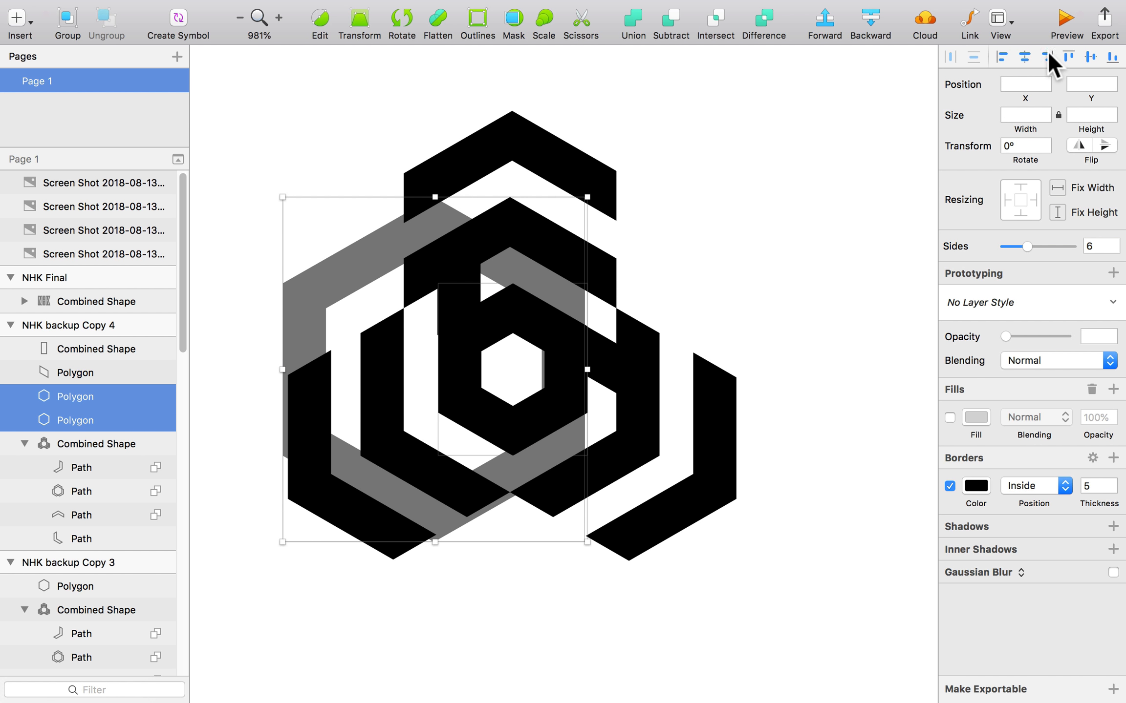
{"action": "key", "text": "super+z"}
{"action": "scroll", "coordinate": [405, 476], "scroll_direction": "up", "scroll_amount": 5}
{"action": "left_click", "coordinate": [815, 134]}
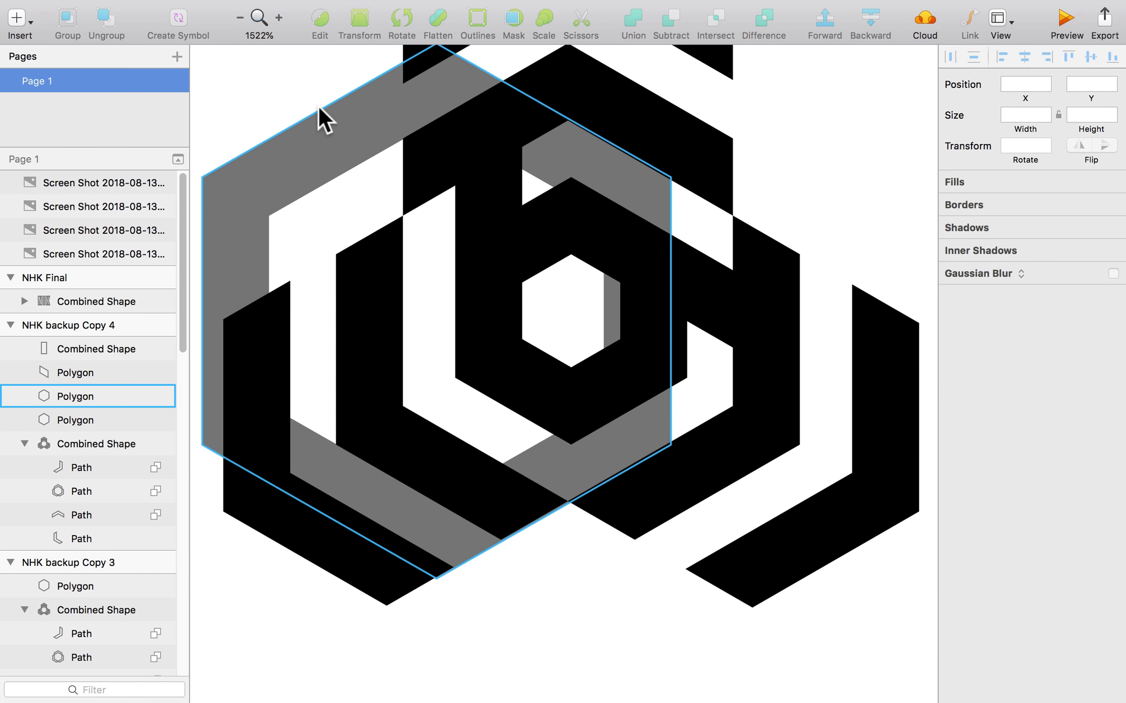
{"action": "left_click", "coordinate": [317, 105]}
{"action": "key", "text": "BackSpace"}
- Draw a vertical rectangle 5 wide and 13 high, starting over the lower-left part of the central hexagon
{"action": "scroll", "coordinate": [661, 203], "scroll_direction": "down", "scroll_amount": 4}
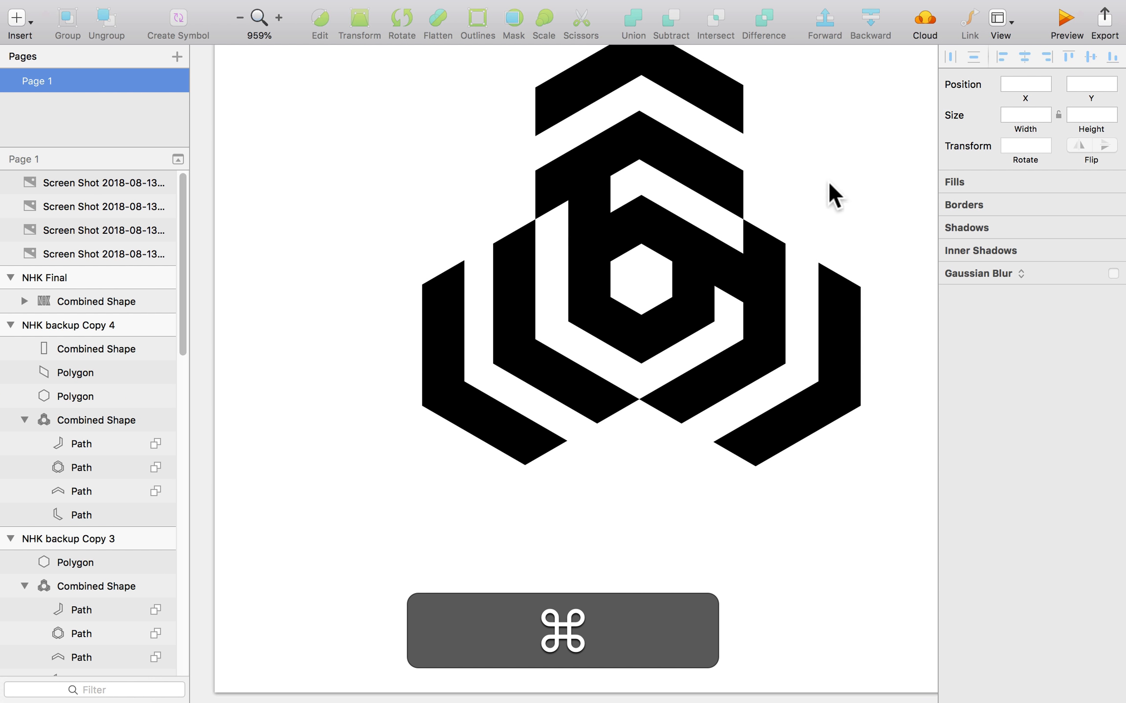
{"action": "scroll", "coordinate": [850, 124], "scroll_direction": "down", "scroll_amount": 2}
{"action": "scroll", "coordinate": [850, 124], "scroll_direction": "up", "scroll_amount": 4}
{"action": "key", "text": "space"}
{"action": "left_click_drag", "start_coordinate": [850, 147], "coordinate": [760, 207]}
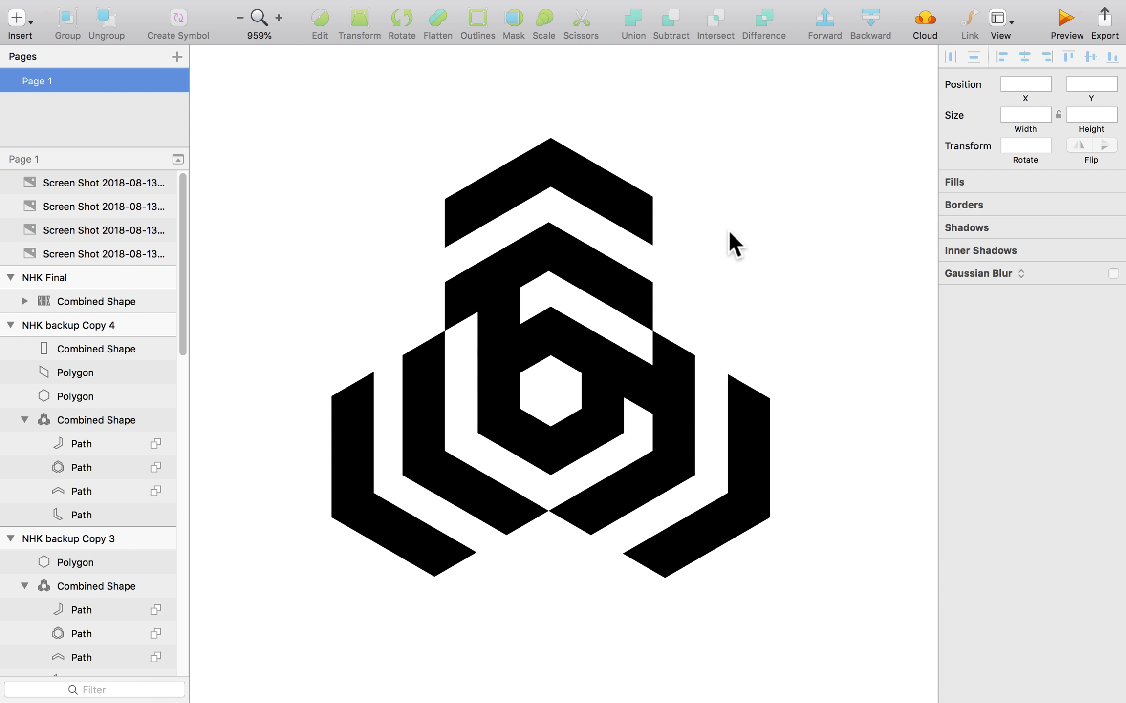
{"action": "scroll", "coordinate": [553, 499], "scroll_direction": "up", "scroll_amount": 3}
{"action": "scroll", "coordinate": [538, 491], "scroll_direction": "up", "scroll_amount": 3}
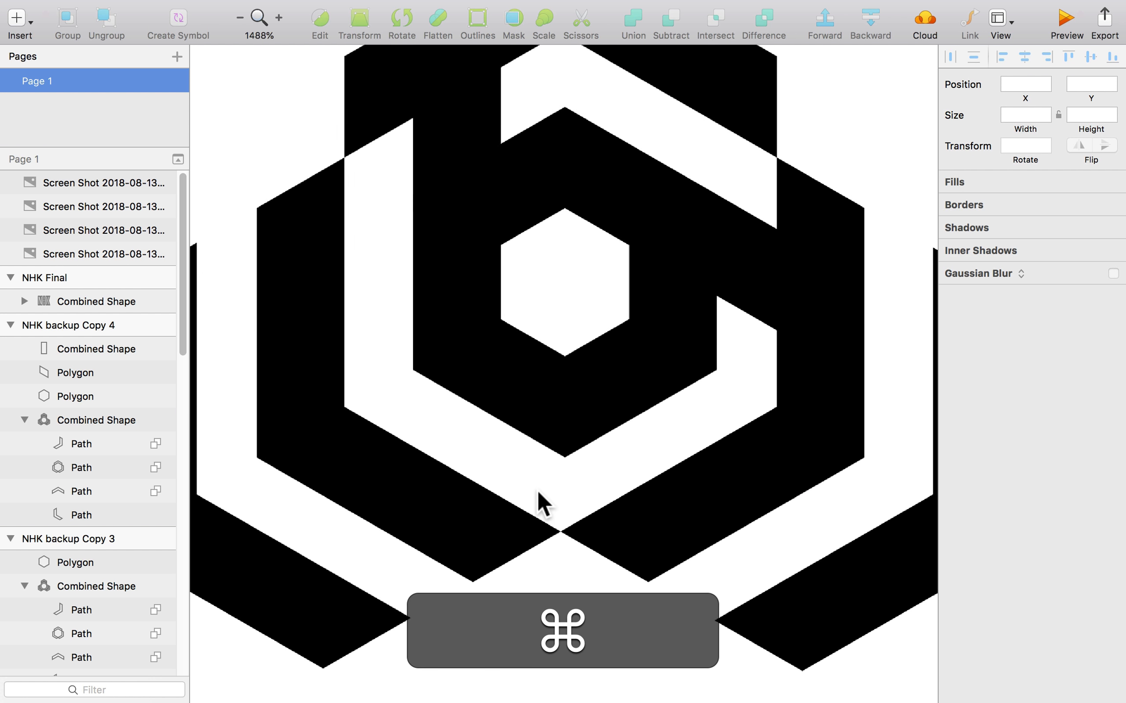
{"action": "key", "text": "r"}
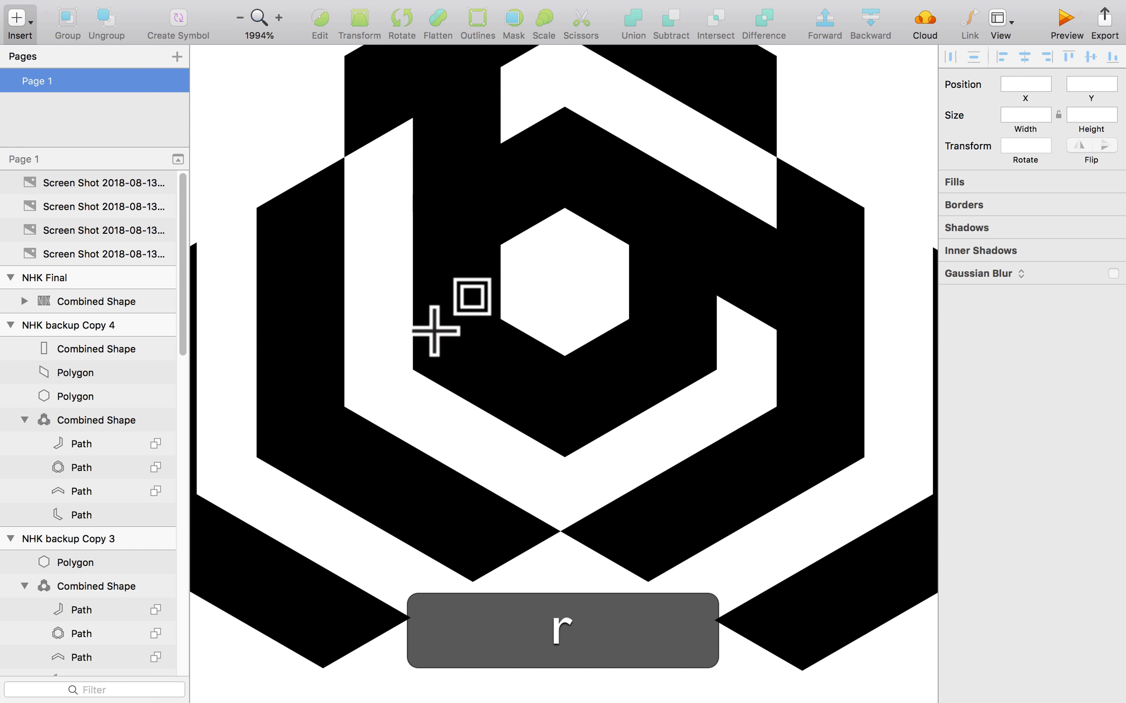
{"action": "left_click_drag", "start_coordinate": [431, 317], "coordinate": [517, 539]}
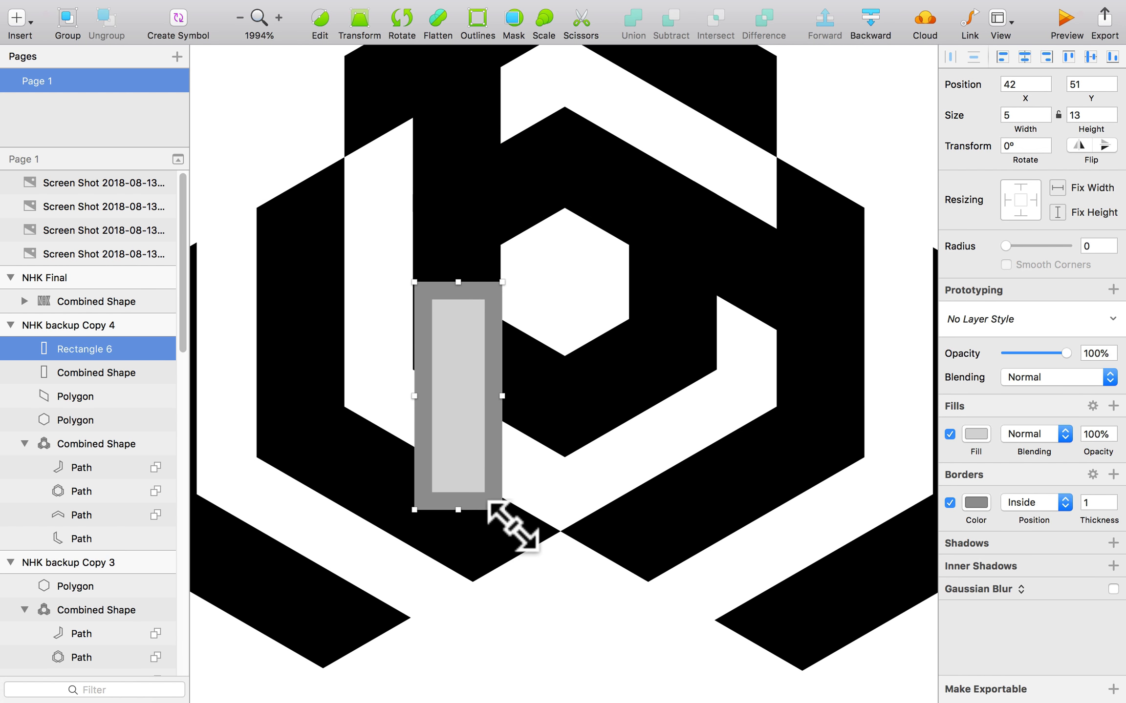
- Rotate the new rectangle to -300° and move it to X 41, Y 54 over the hexagon's lower-right edge
{"action": "key", "text": "shift+super+r"}
{"action": "left_click_drag", "start_coordinate": [564, 337], "coordinate": [597, 394]}
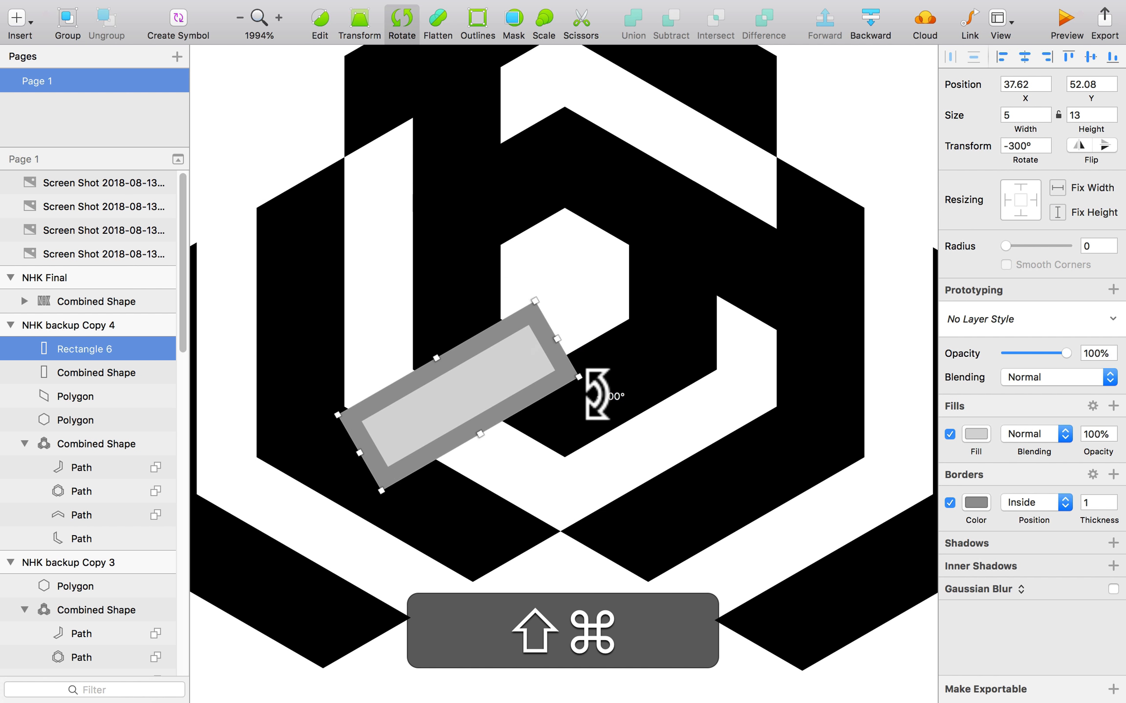
{"action": "left_click_drag", "start_coordinate": [491, 364], "coordinate": [549, 409]}
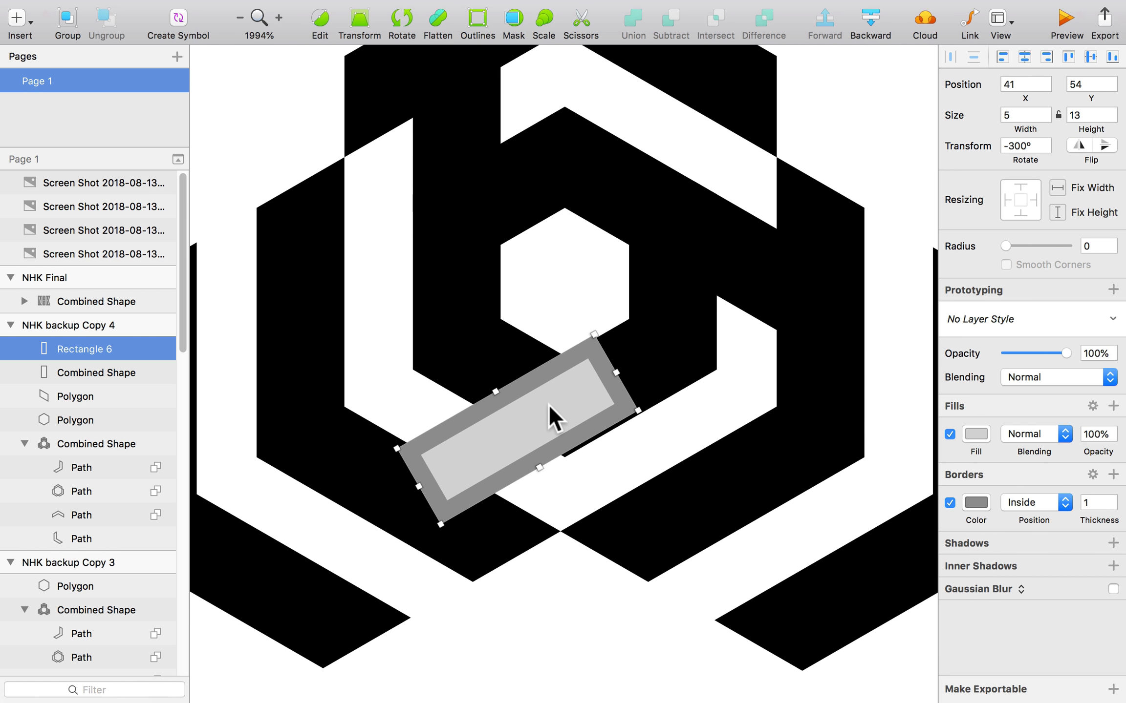
- Turn off fitting layers and points to pixel bounds, and move the rotated rectangle to about X 39.83, Y 55.06
{"action": "key", "text": "super+comma"}
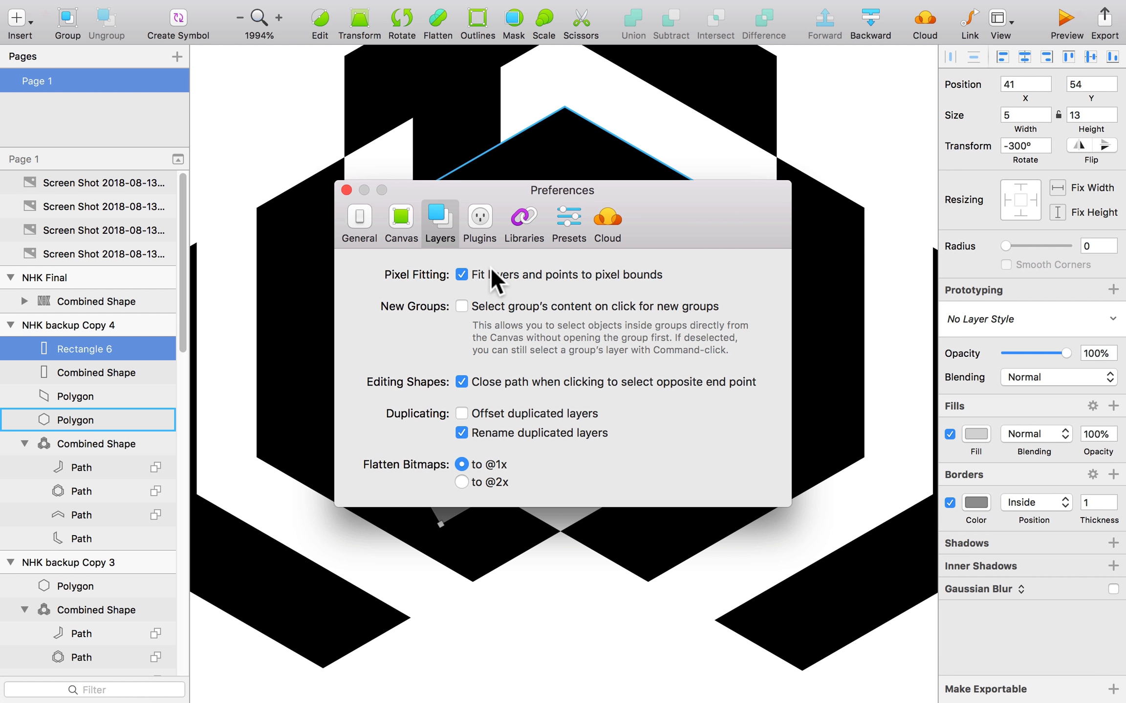
{"action": "left_click", "coordinate": [345, 189]}
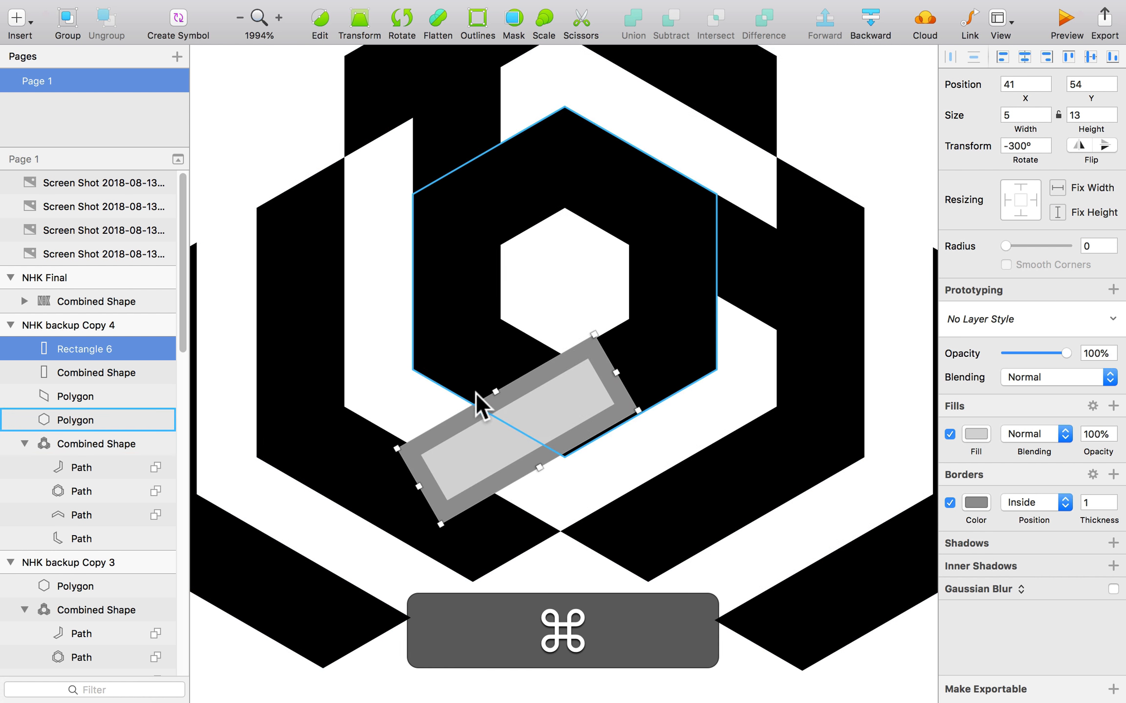
{"action": "scroll", "coordinate": [619, 486], "scroll_direction": "up", "scroll_amount": 10}
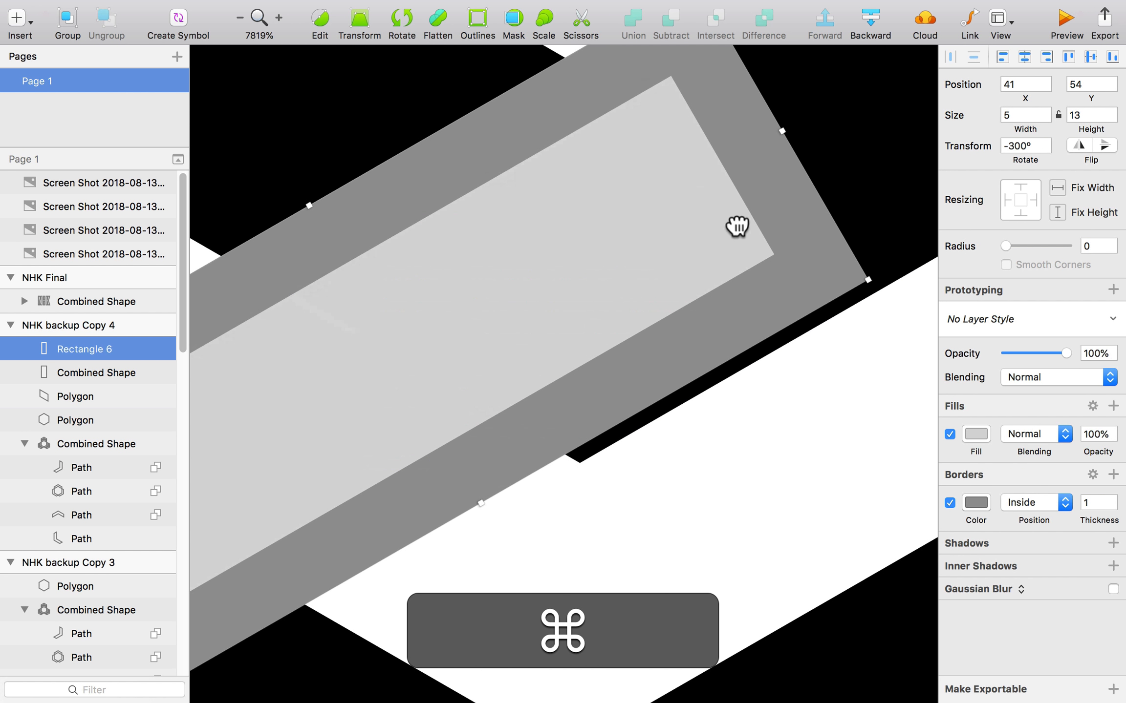
{"action": "left_click_drag", "start_coordinate": [736, 226], "coordinate": [659, 268]}
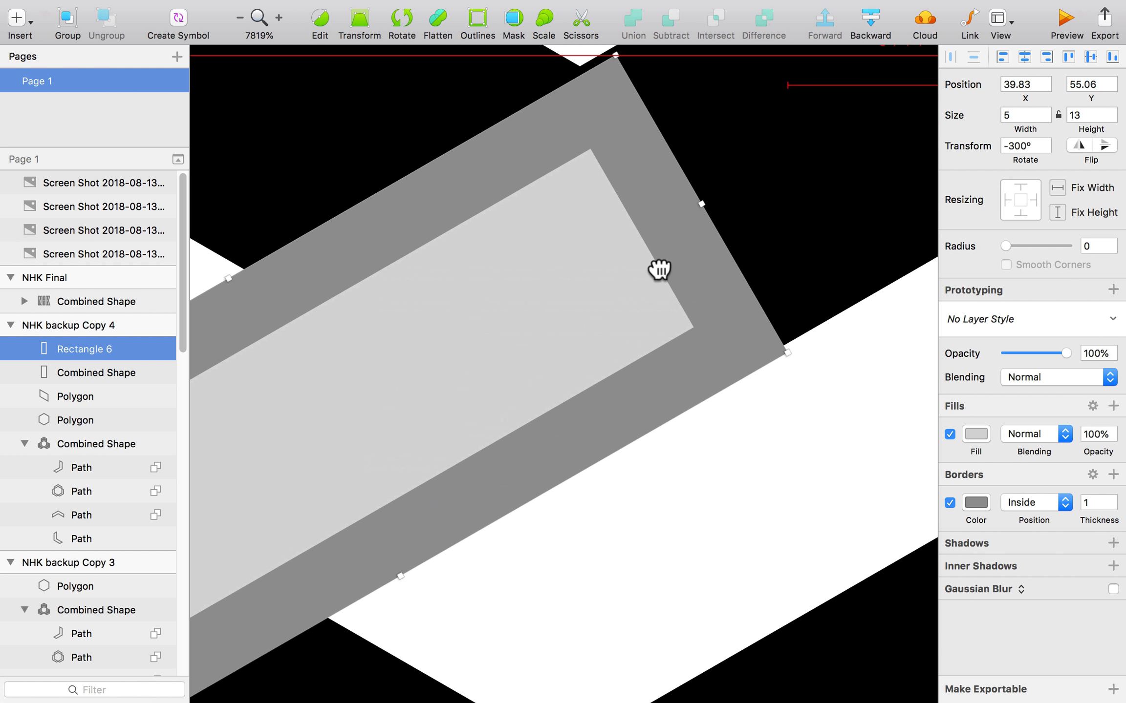
- Check the Layers, Canvas, General and Plugins preferences for a setting that controls snapping
{"action": "key", "text": "super+comma"}
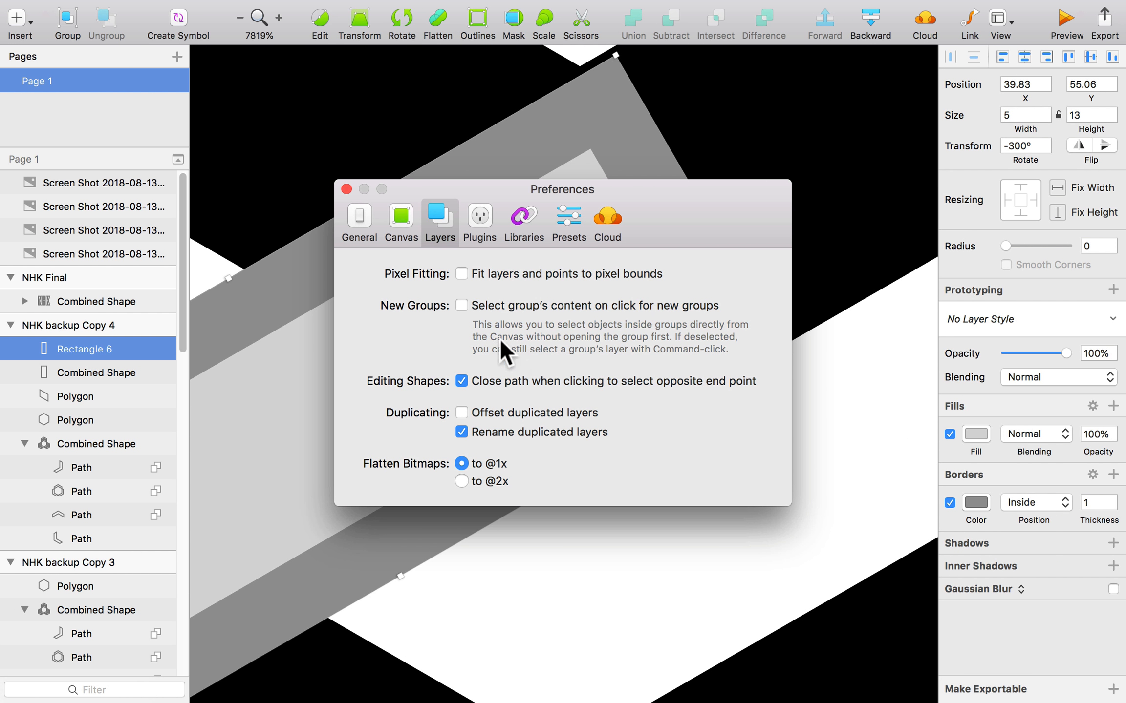
{"action": "left_click", "coordinate": [407, 237]}
{"action": "left_click", "coordinate": [327, 211]}
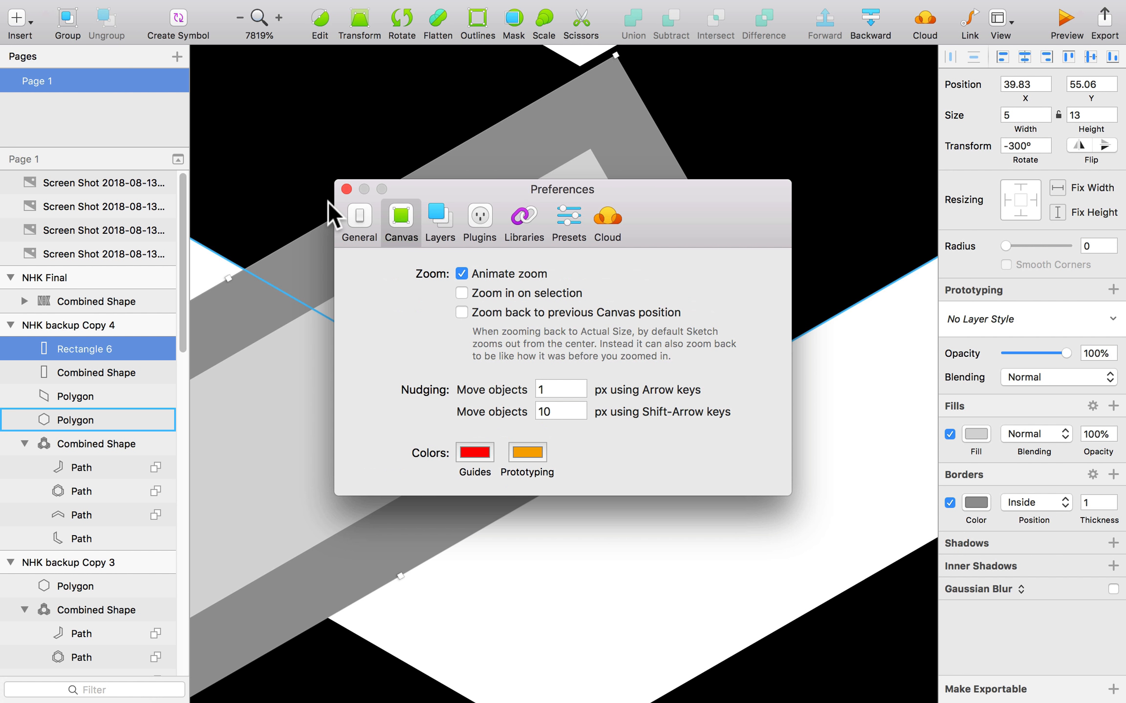
{"action": "left_click", "coordinate": [360, 221]}
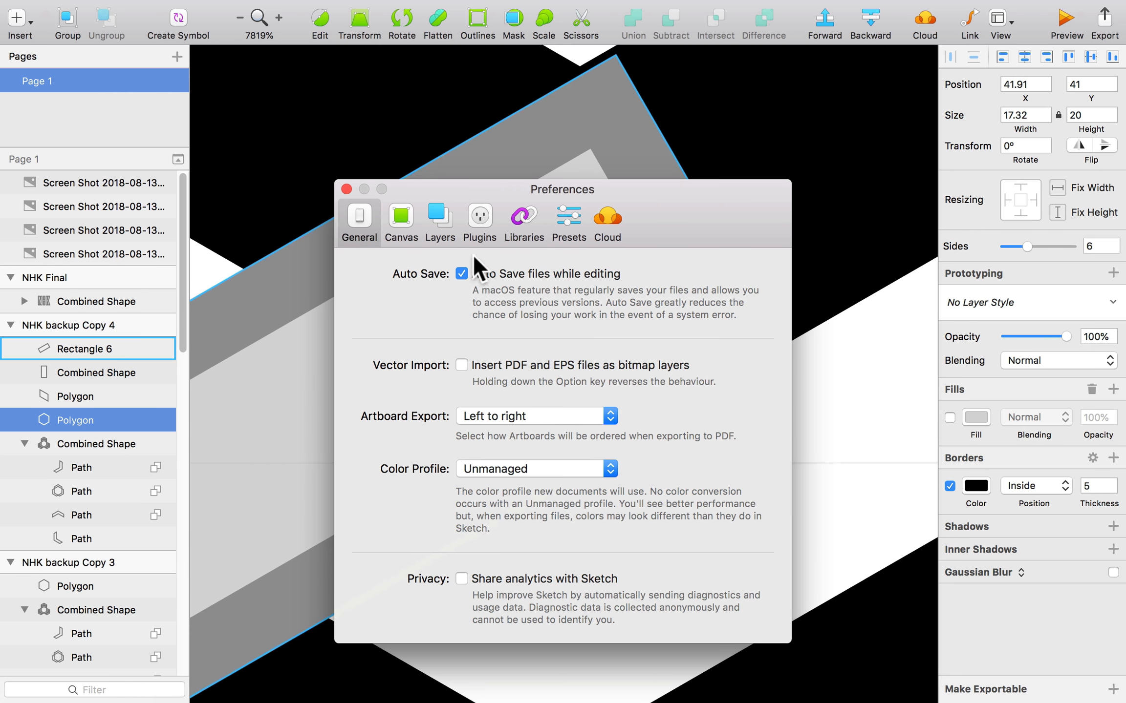
{"action": "left_click", "coordinate": [469, 226]}
{"action": "left_click", "coordinate": [438, 223]}
{"action": "left_click", "coordinate": [347, 188]}
- Turn off smart guides for the canvas
{"action": "mouse_move", "coordinate": [318, 10]}
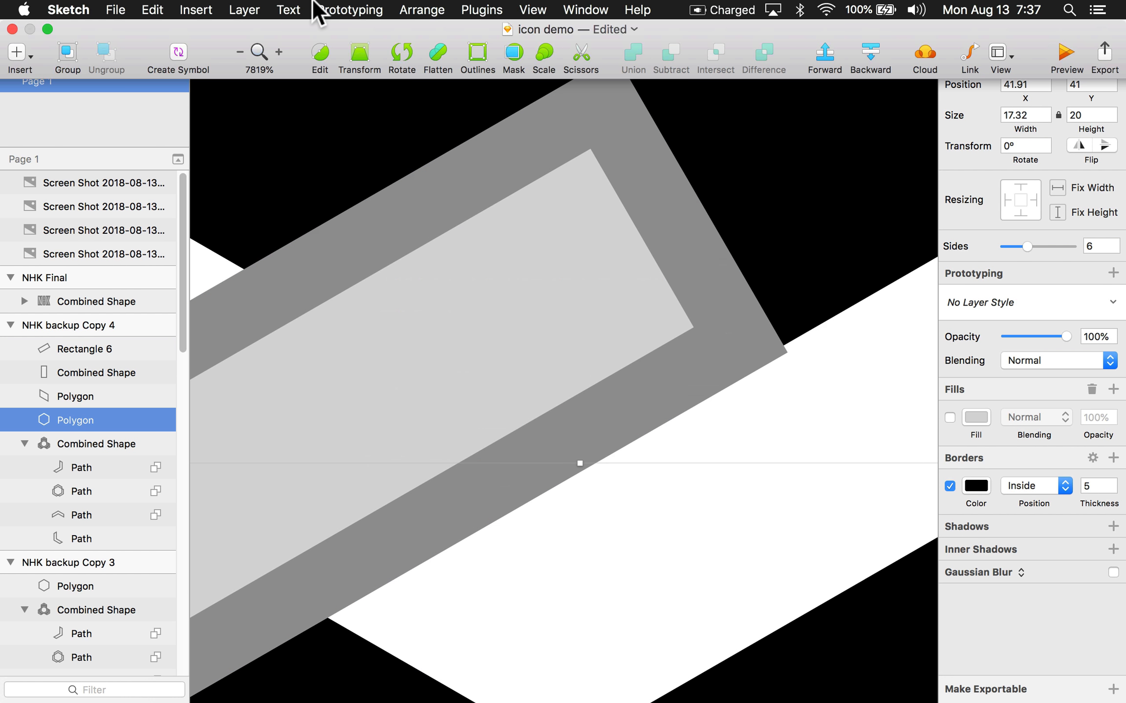
{"action": "left_click", "coordinate": [538, 8]}
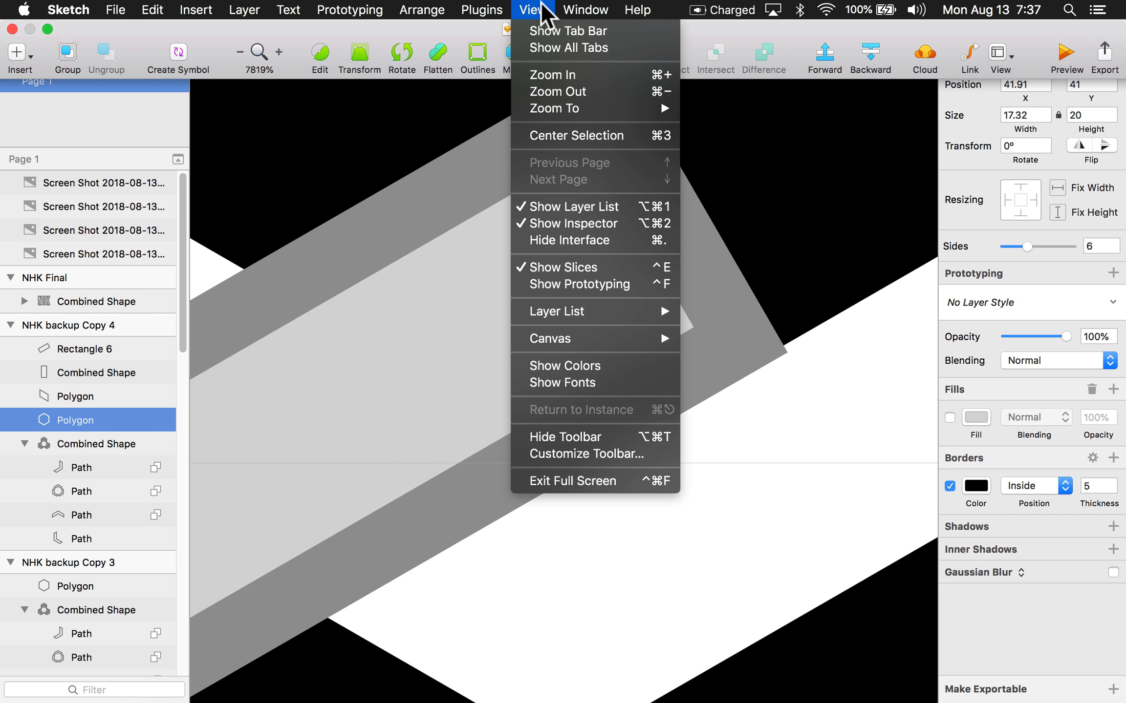
{"action": "mouse_move", "coordinate": [602, 340]}
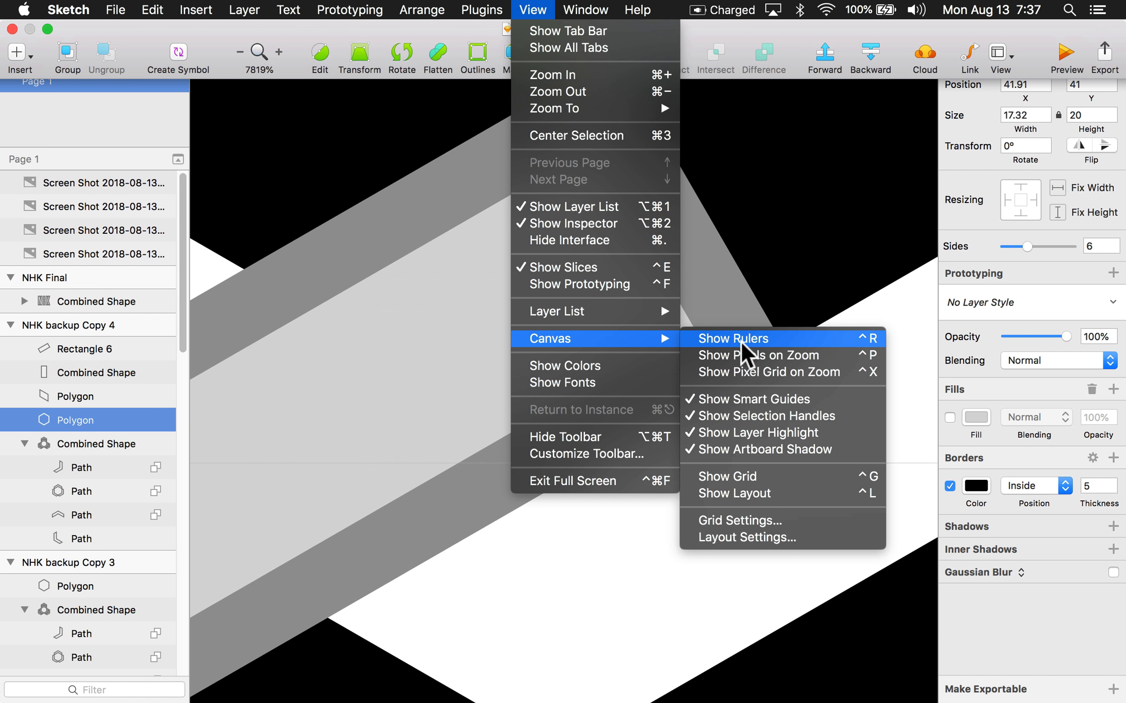
{"action": "left_click", "coordinate": [771, 399]}
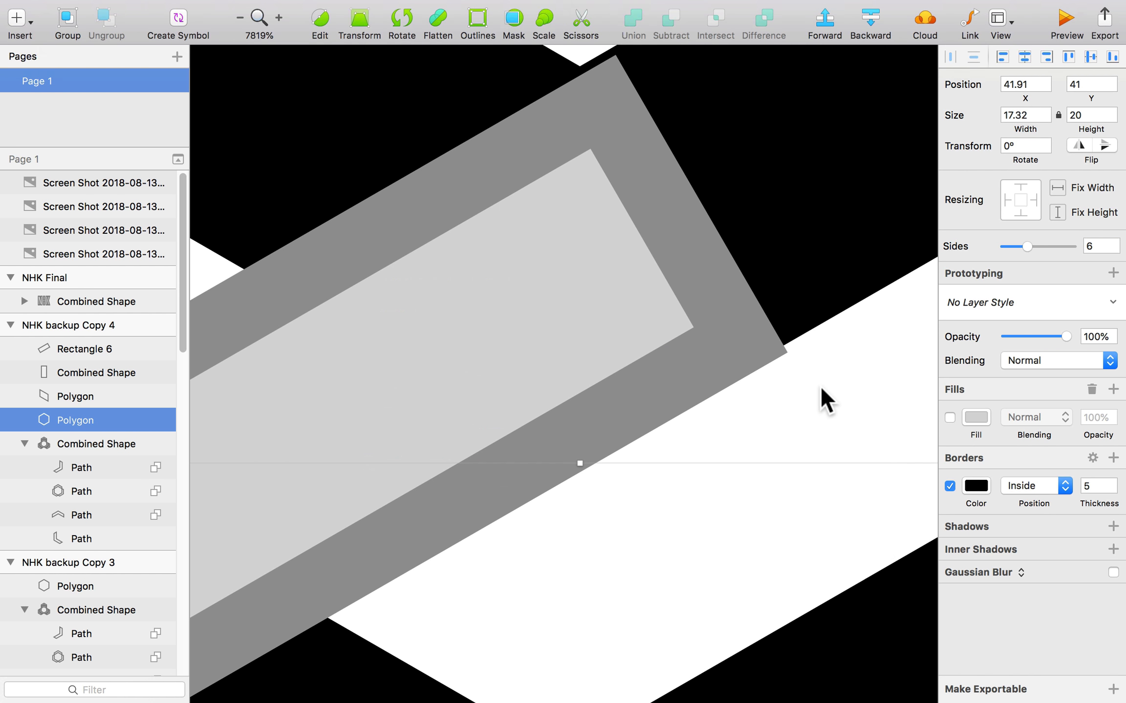
- Move the rotated rectangle to about X 39.71, Y 54.97, flush with the central hexagon's lower-right edge
{"action": "left_click", "coordinate": [826, 398]}
{"action": "left_click_drag", "start_coordinate": [700, 377], "coordinate": [692, 375]}
{"action": "key", "text": "super"}
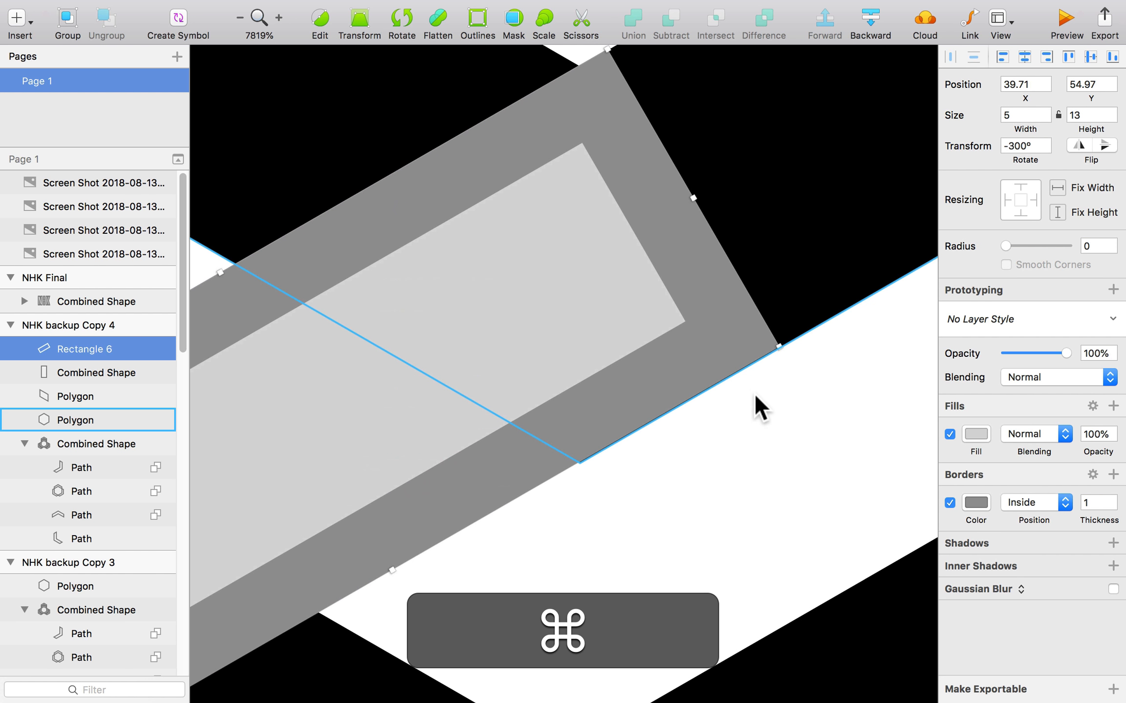
- Move the rotated rectangle to X 39.75, Y 54.97 so its lower edge sits flush with the hexagon's edge line
{"action": "scroll", "coordinate": [819, 371], "scroll_direction": "up", "scroll_amount": 10}
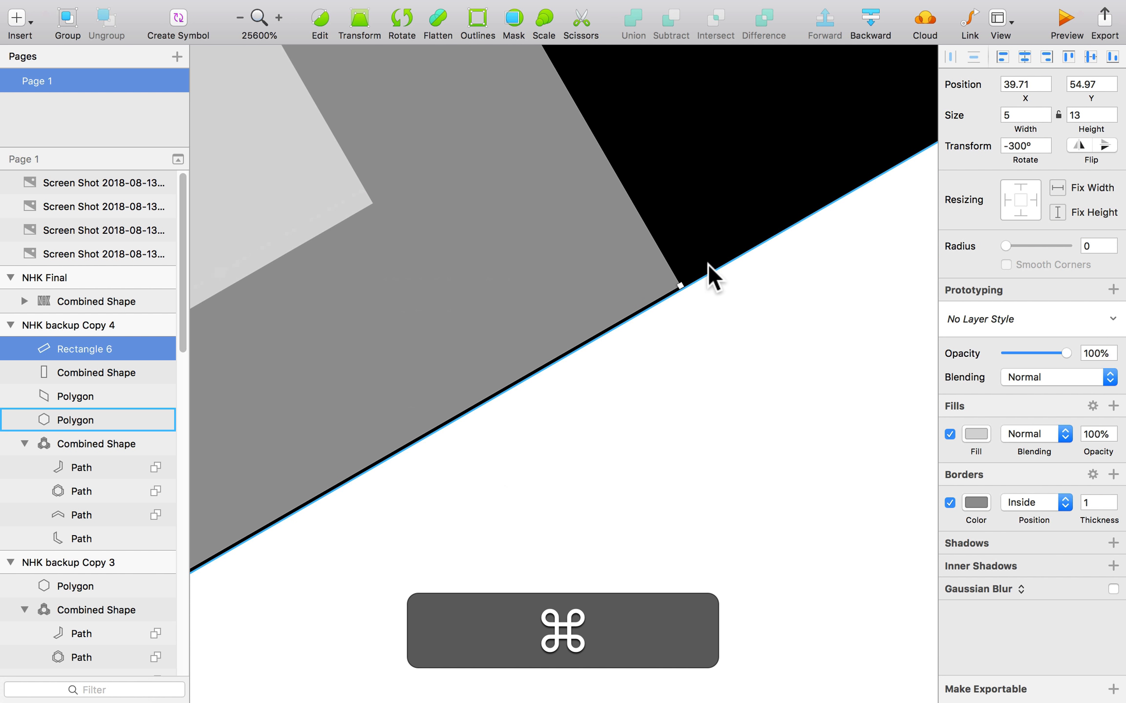
{"action": "left_click_drag", "start_coordinate": [594, 253], "coordinate": [603, 255]}
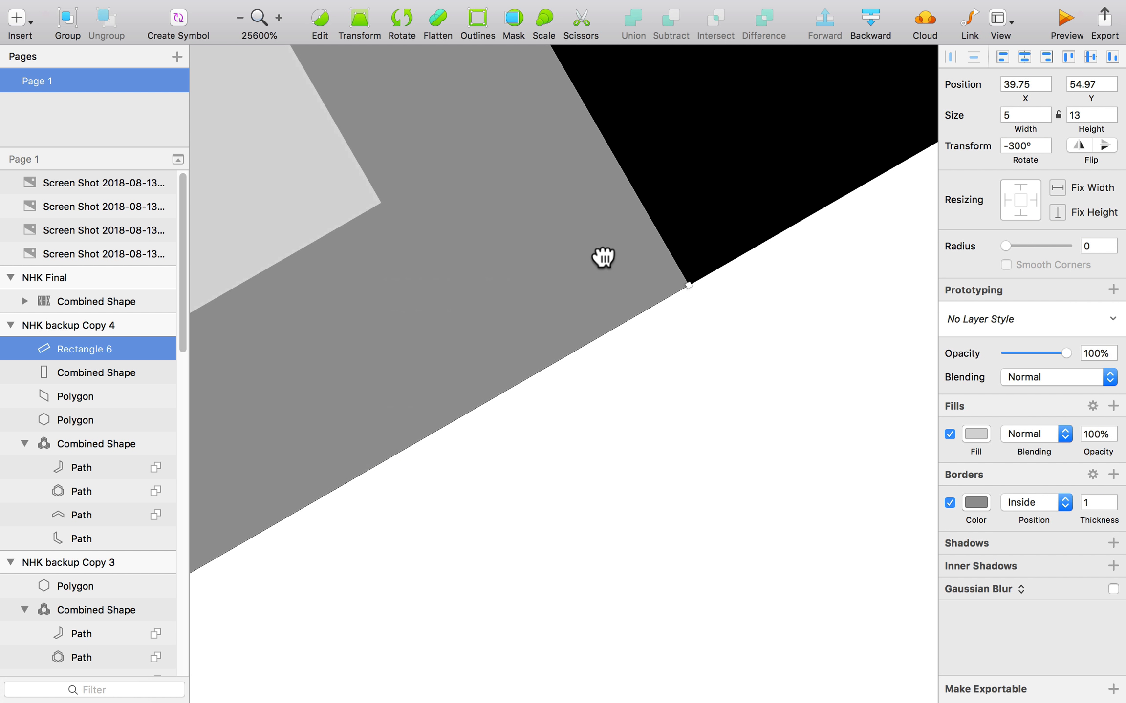
{"action": "left_click", "coordinate": [790, 301], "text": "super"}
{"action": "scroll", "coordinate": [789, 300], "scroll_direction": "down", "scroll_amount": 3}
{"action": "scroll", "coordinate": [790, 302], "scroll_direction": "down", "scroll_amount": 8}
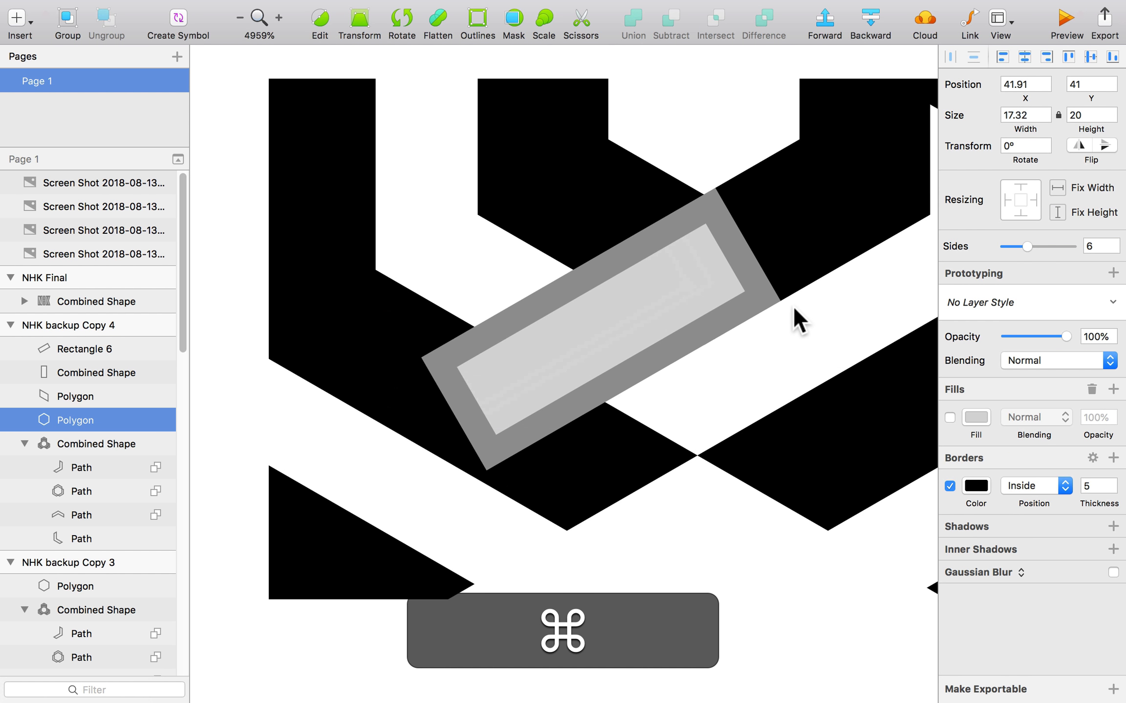
{"action": "left_click", "coordinate": [753, 381]}
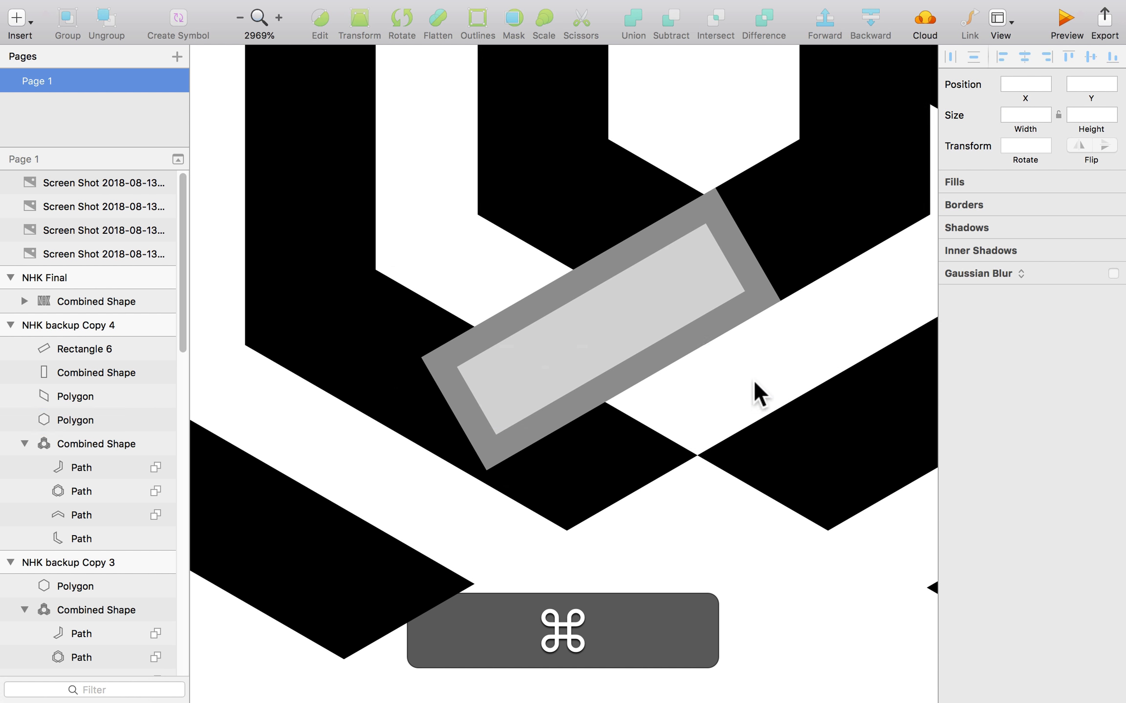
- Reshape the rotated rectangle into a slanted bar by adding a point on each long edge and deleting the two opposite outer corners
{"action": "double_click", "coordinate": [643, 272]}
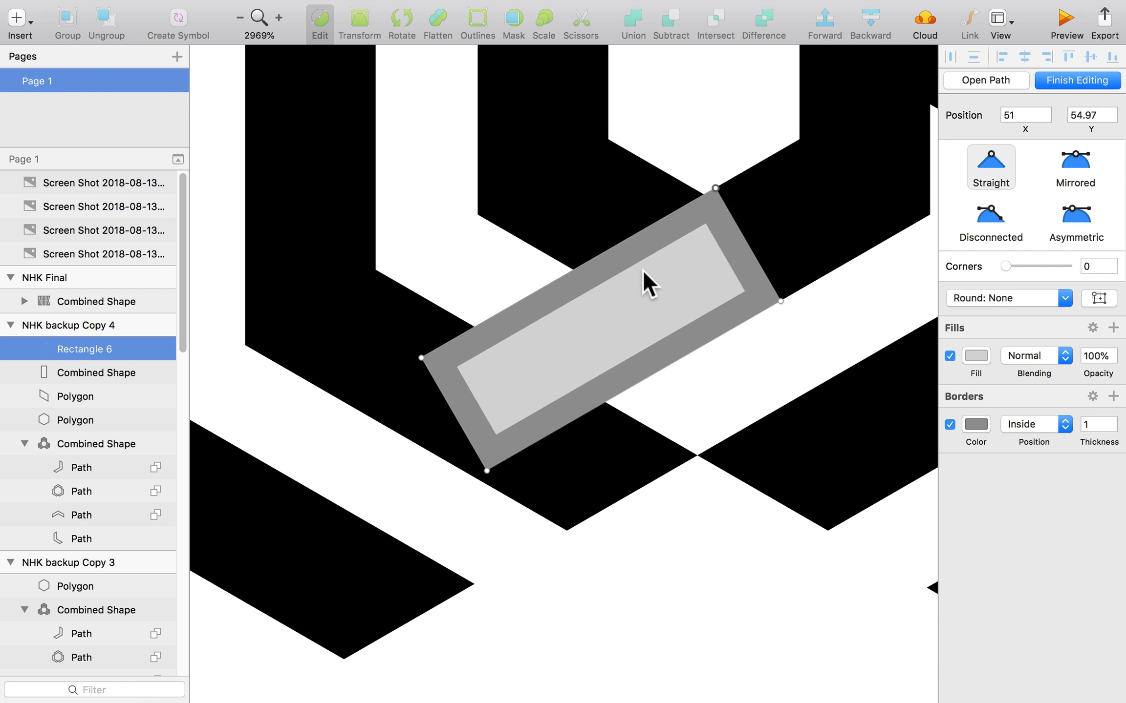
{"action": "left_click", "coordinate": [662, 218]}
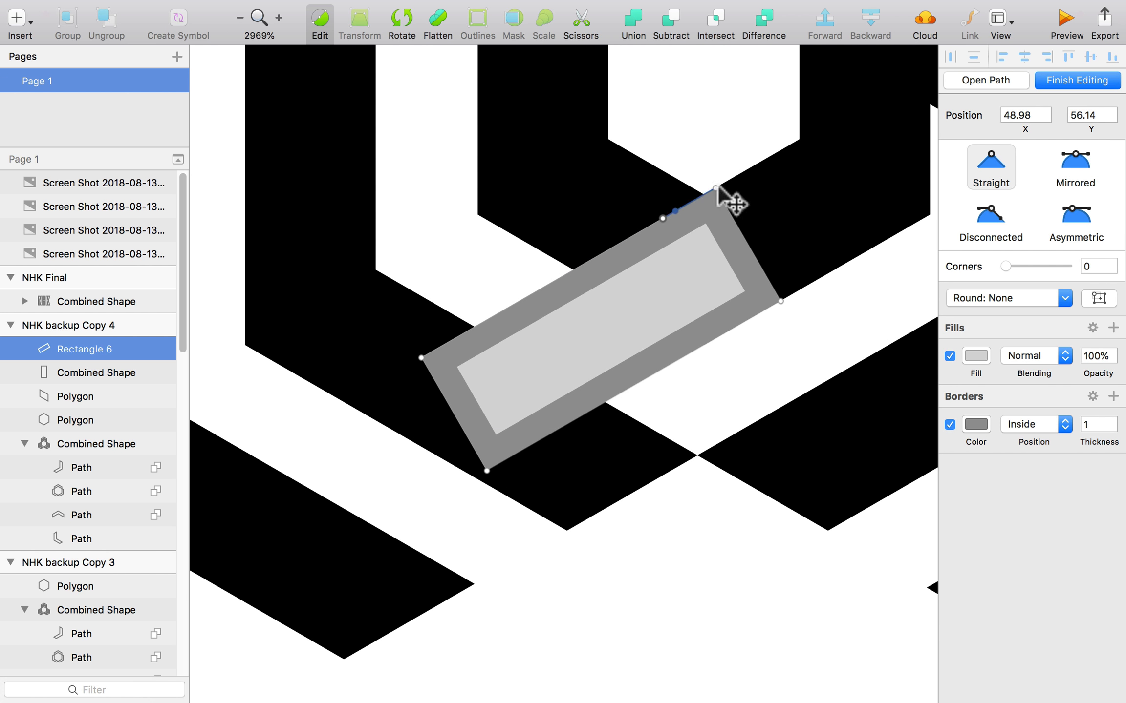
{"action": "left_click_drag", "start_coordinate": [734, 172], "coordinate": [712, 202]}
{"action": "key", "text": "BackSpace"}
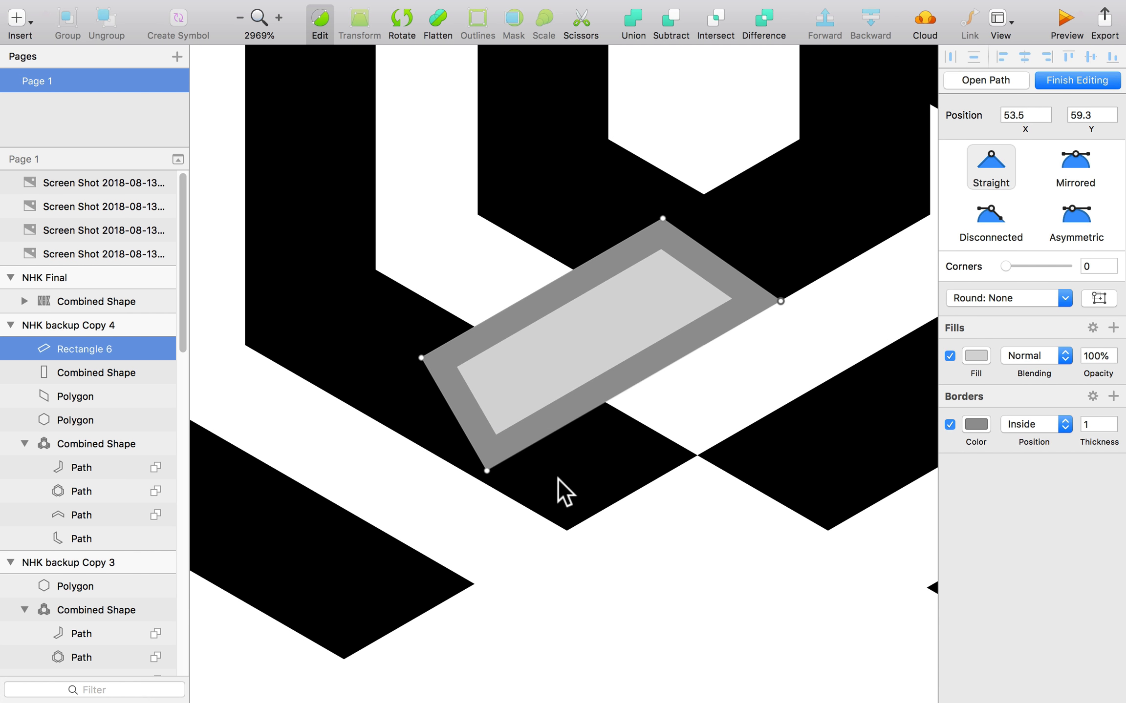
{"action": "left_click", "coordinate": [570, 423]}
{"action": "key", "text": "BackSpace"}
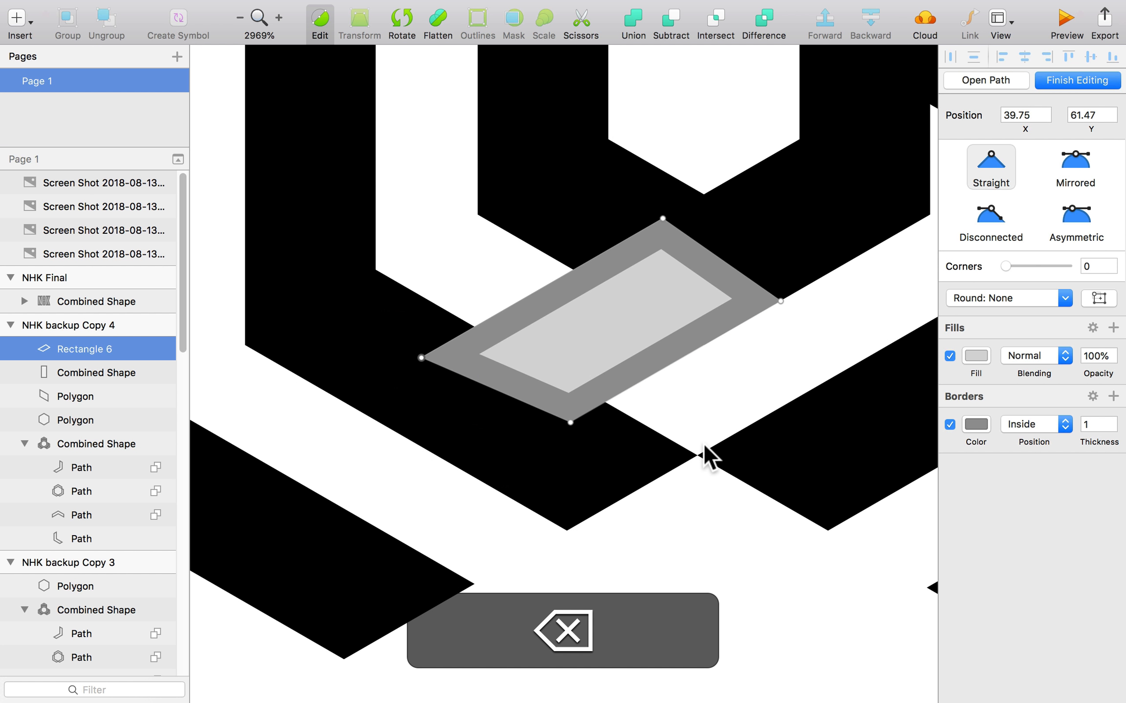
{"action": "left_click", "coordinate": [739, 408]}
{"action": "left_click", "coordinate": [738, 407]}
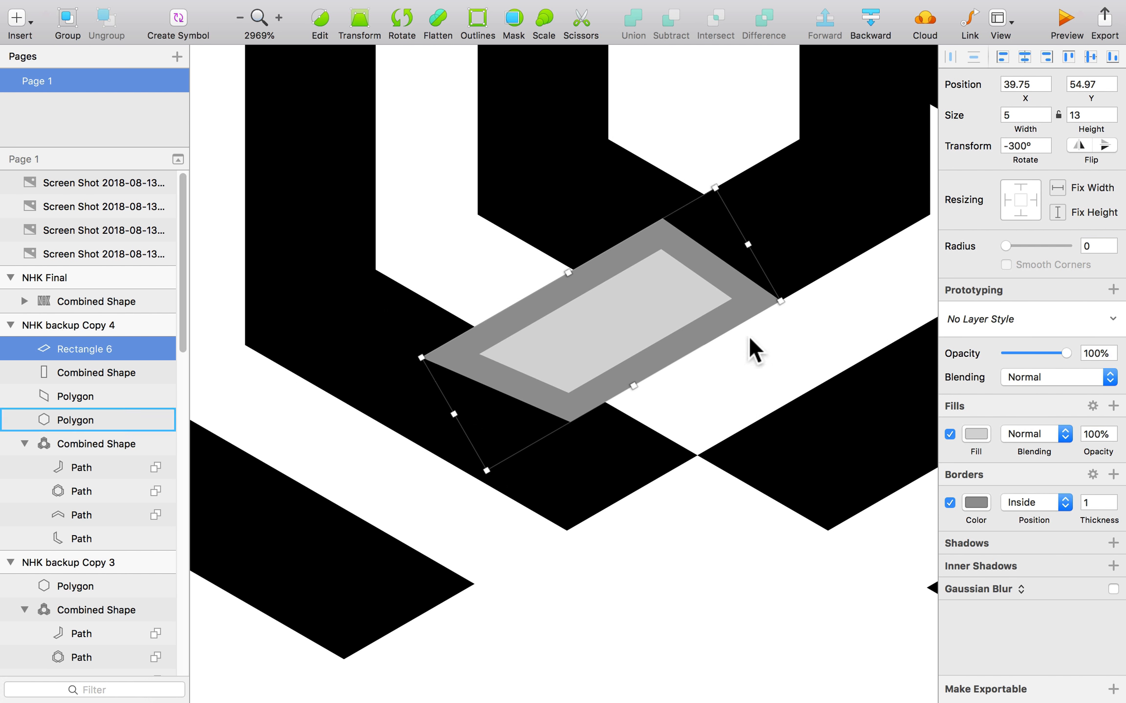
{"action": "left_click", "coordinate": [777, 363]}
- Convert the central hexagon's border to outlines and check the boolean setting of its inner path
{"action": "scroll", "coordinate": [779, 365], "scroll_direction": "down", "scroll_amount": 5}
{"action": "scroll", "coordinate": [782, 366], "scroll_direction": "down", "scroll_amount": 3}
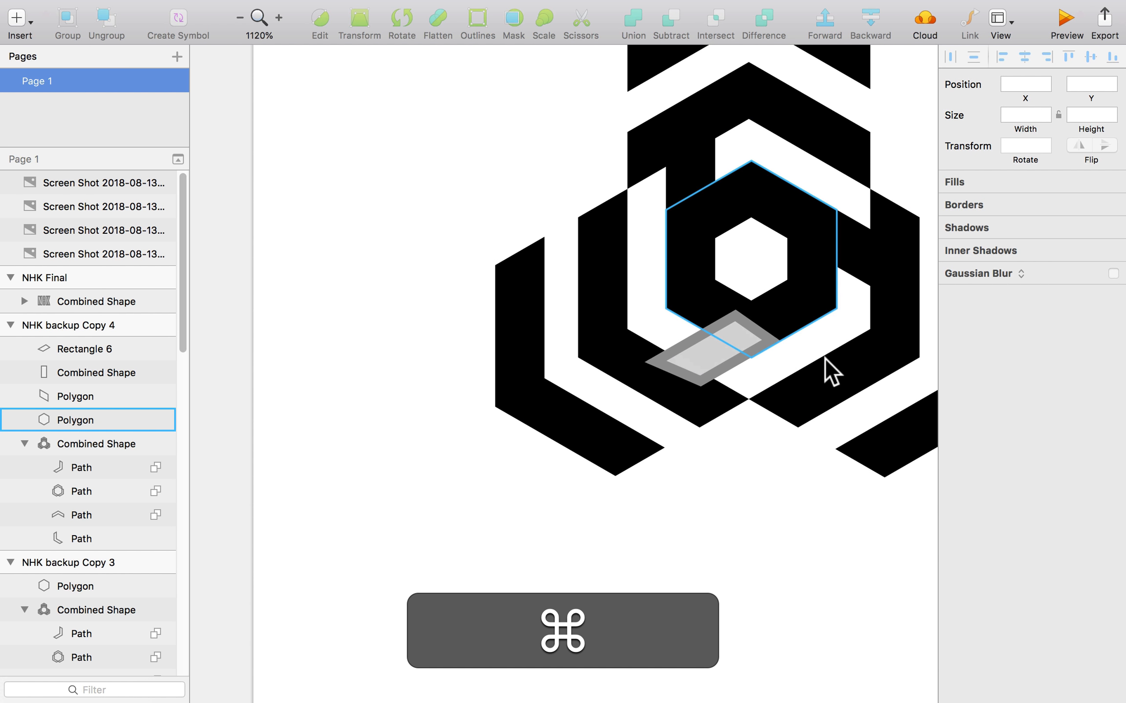
{"action": "left_click", "coordinate": [720, 336], "text": "super"}
{"action": "left_click", "coordinate": [706, 309]}
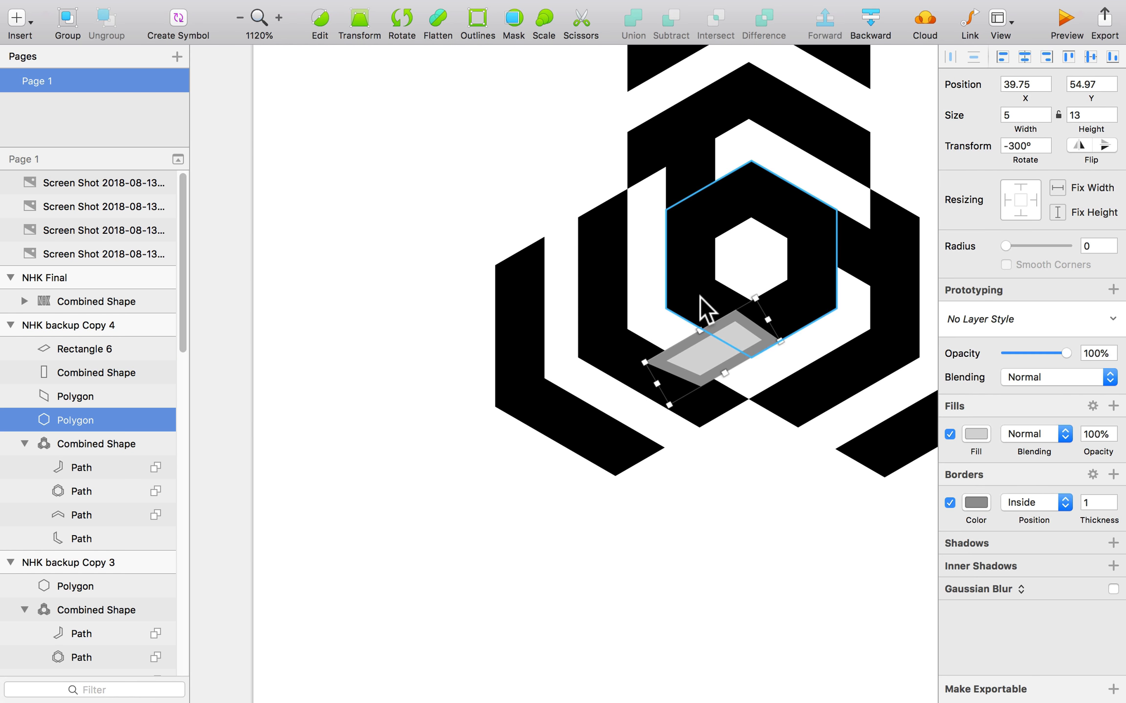
{"action": "left_click", "coordinate": [481, 16]}
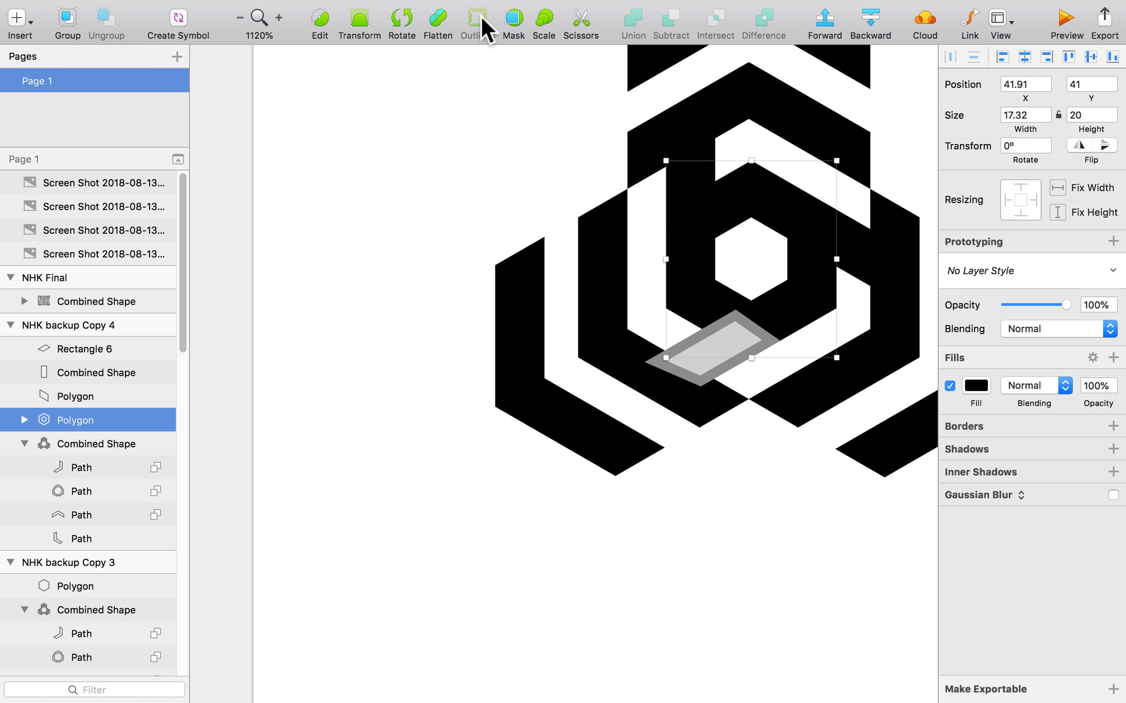
{"action": "left_click", "coordinate": [24, 419]}
{"action": "left_click", "coordinate": [80, 445]}
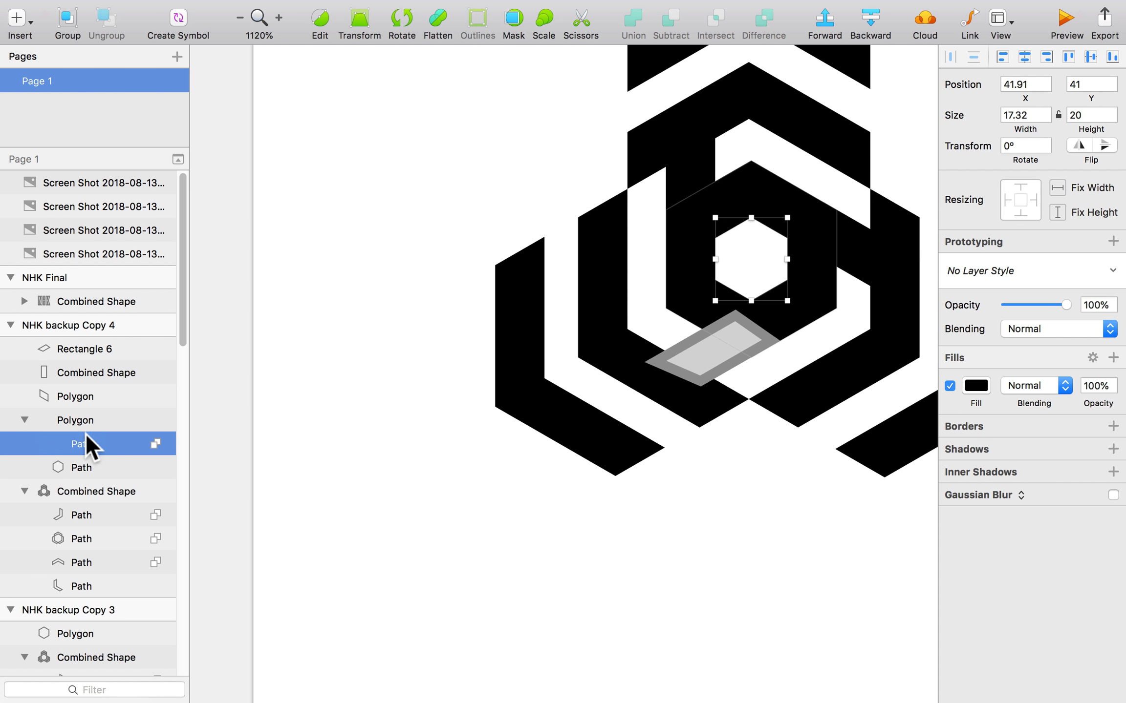
{"action": "left_click", "coordinate": [156, 443]}
{"action": "left_click", "coordinate": [24, 420]}
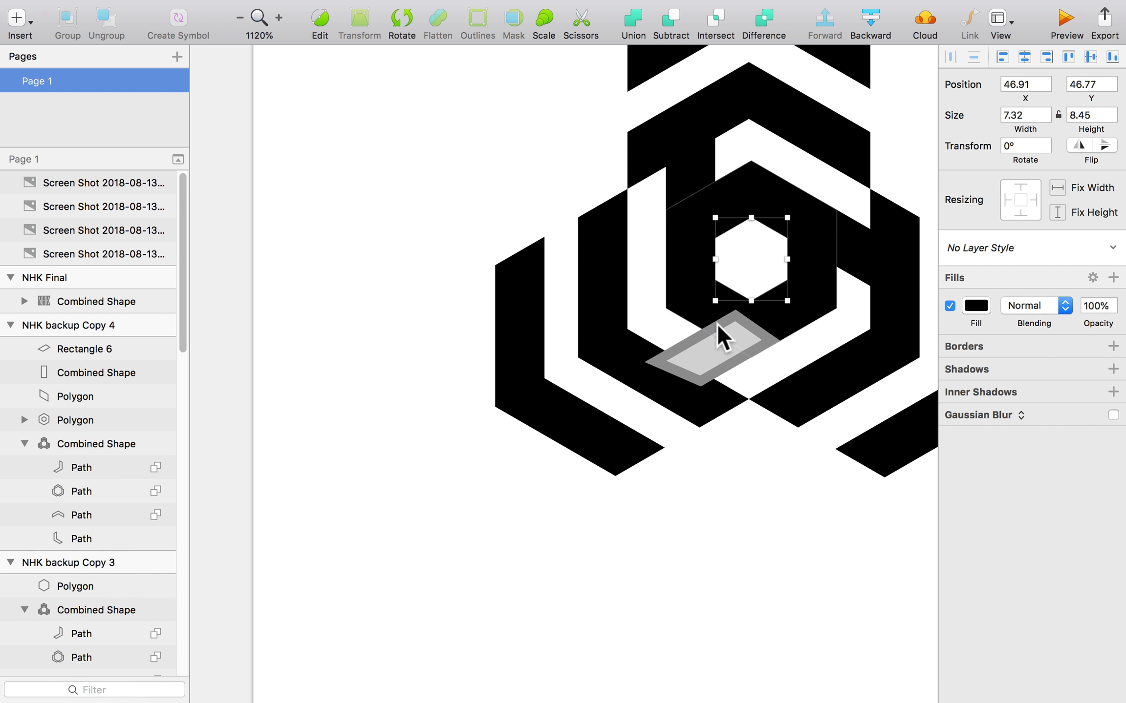
- Union the three connecting bars with the outlined central hexagon
{"action": "left_click", "coordinate": [730, 338], "text": "shift"}
{"action": "left_click", "coordinate": [678, 191], "text": "shift"}
{"action": "left_click", "coordinate": [838, 245], "text": "shift"}
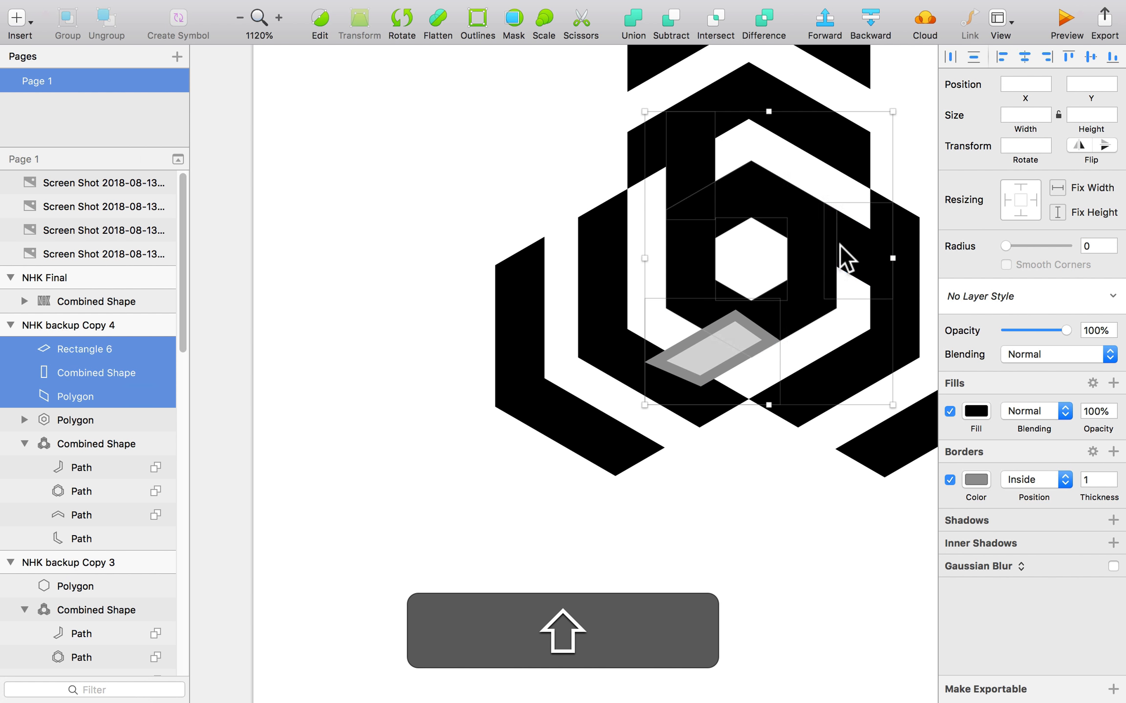
{"action": "left_click", "coordinate": [633, 18]}
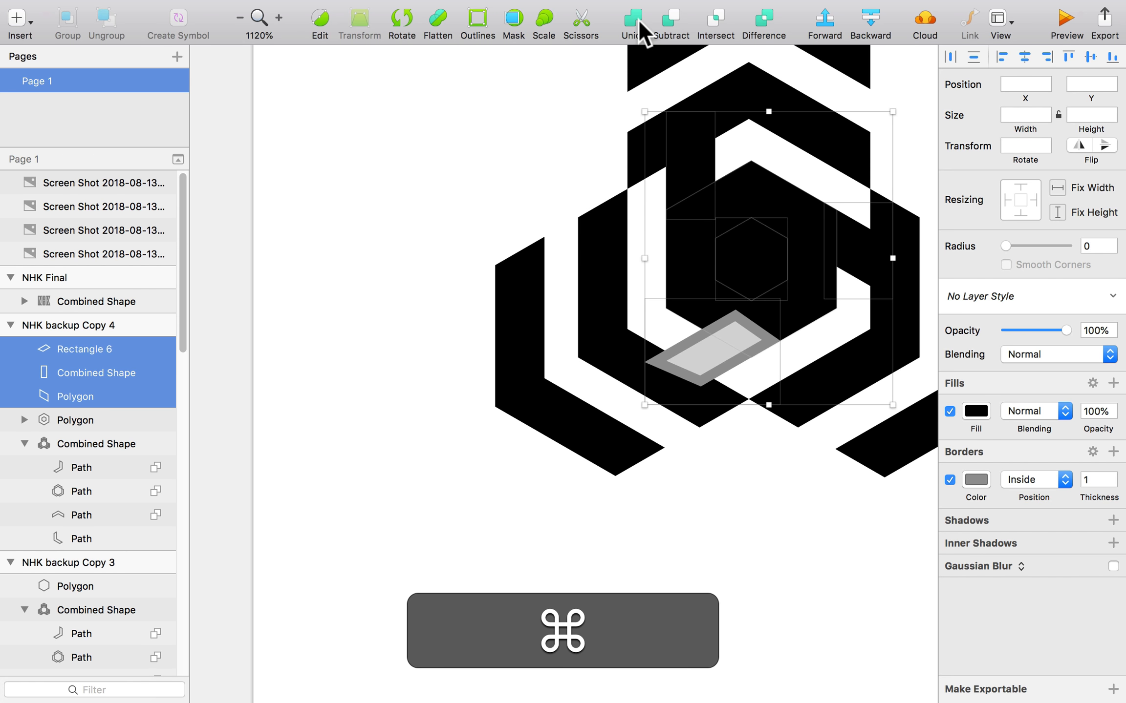
{"action": "key", "text": "super+z"}
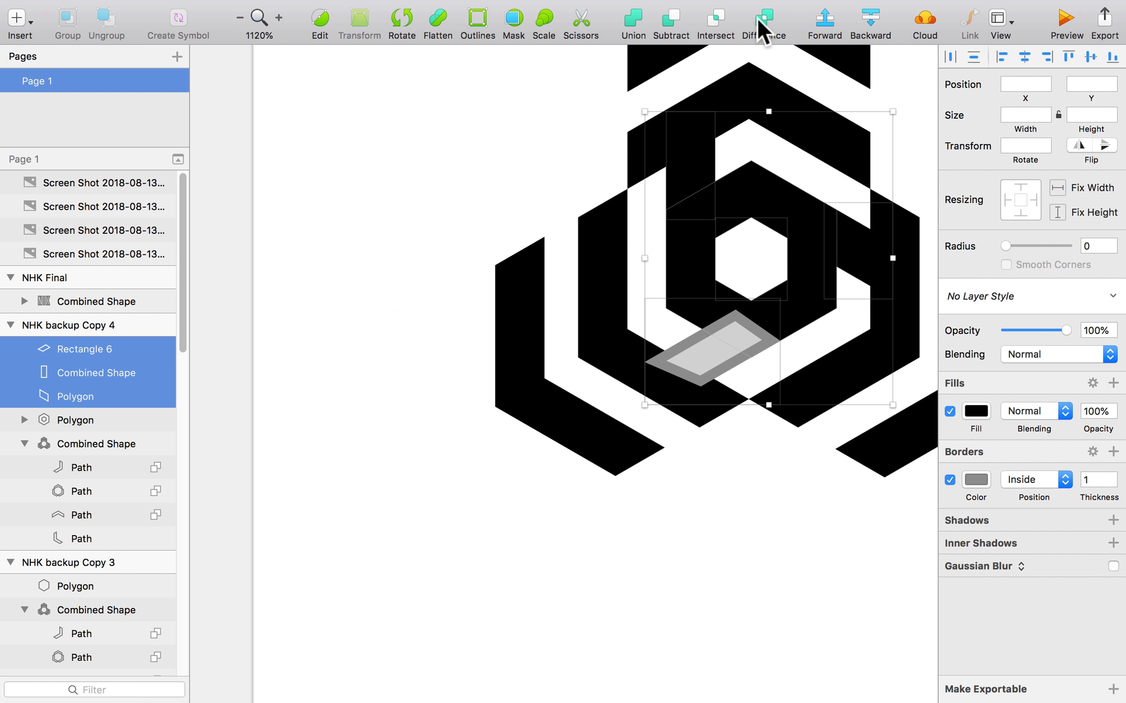
{"action": "left_click", "coordinate": [84, 419], "text": "super"}
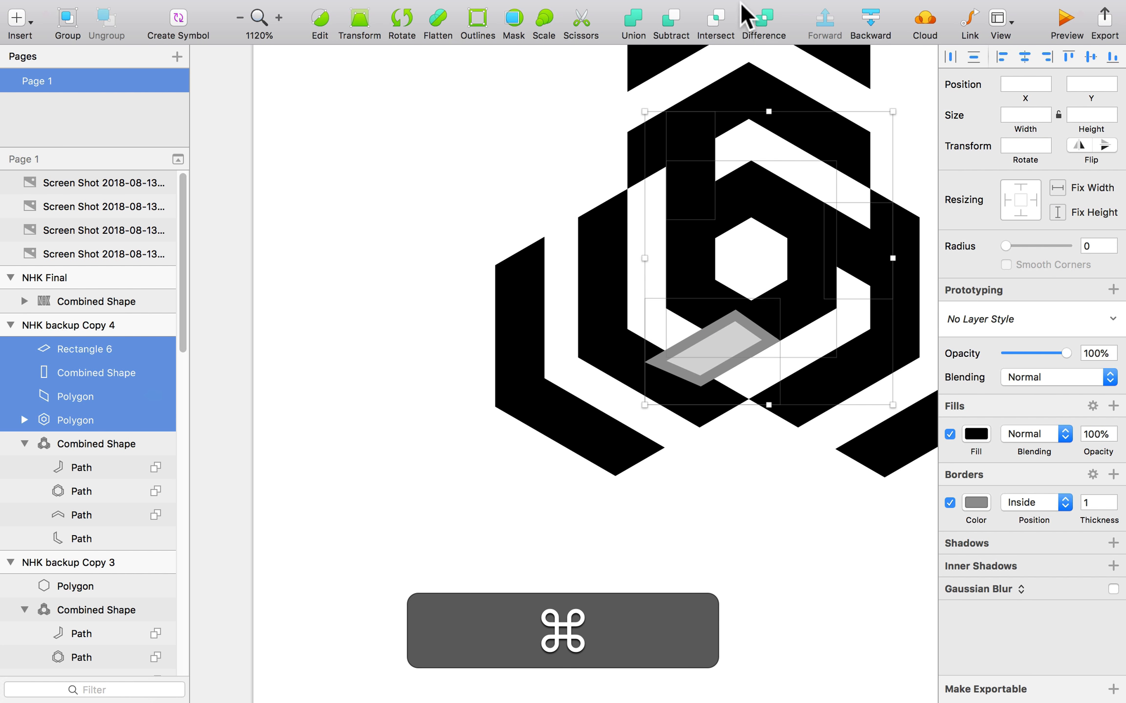
{"action": "left_click", "coordinate": [625, 21]}
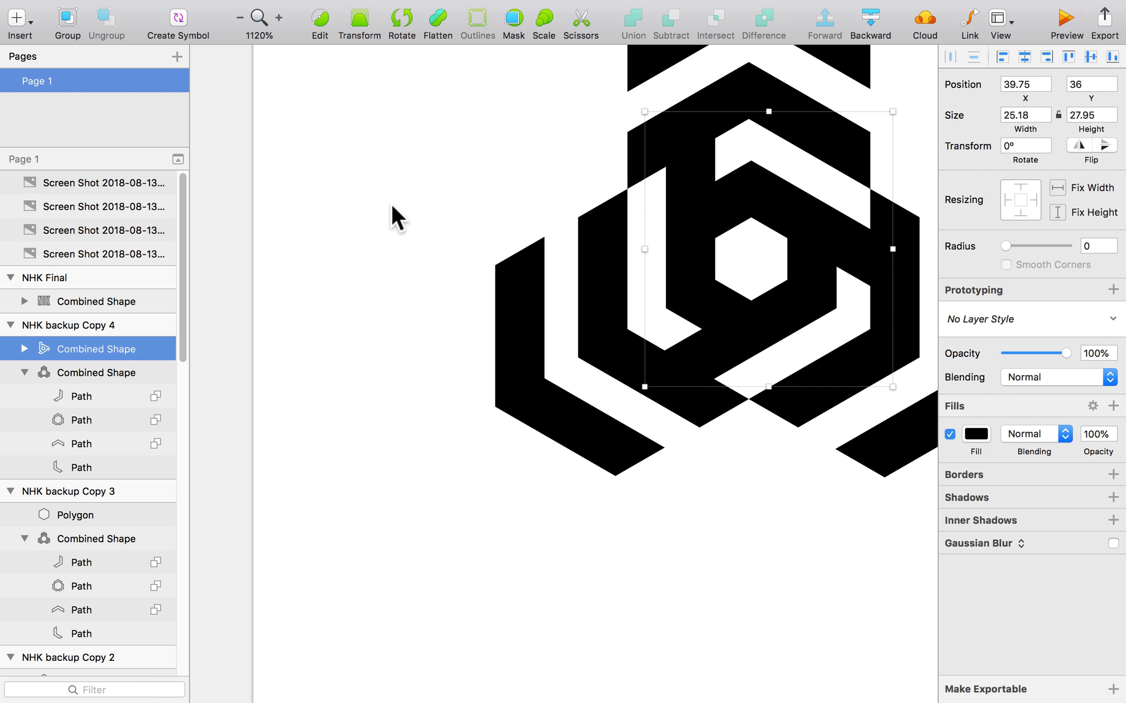
- Union the central hexagon-and-bars shape with the combined shape of the outer rings and chevrons
{"action": "left_click", "coordinate": [25, 372]}
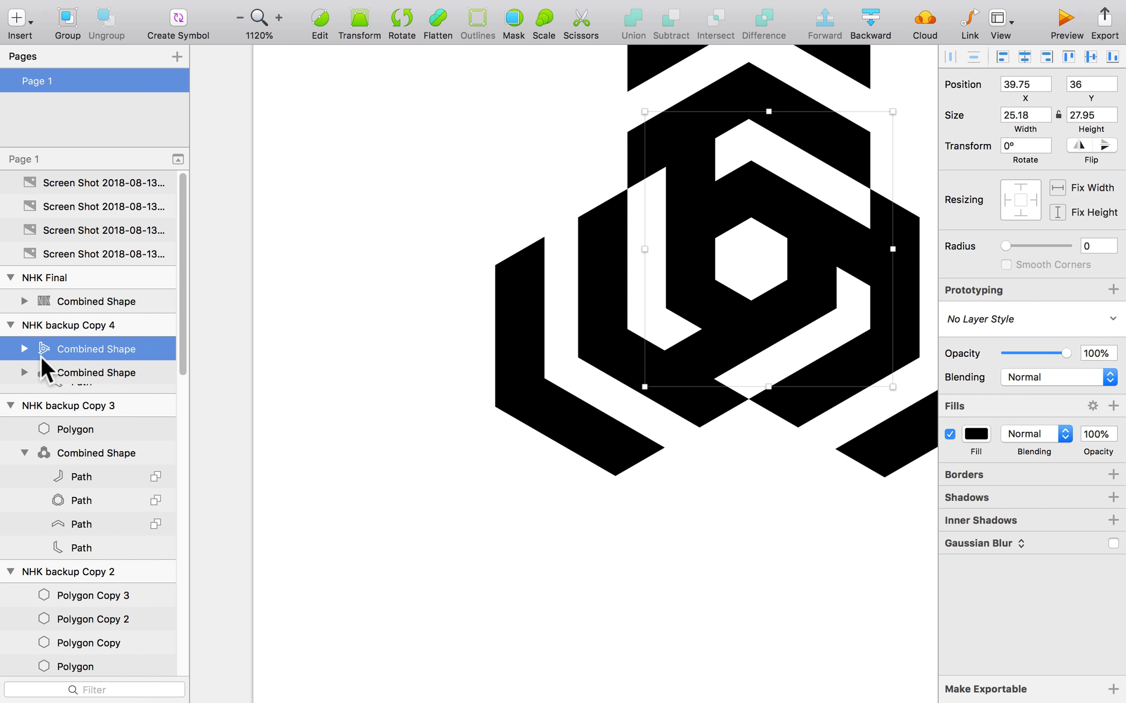
{"action": "left_click", "coordinate": [71, 369], "text": "shift"}
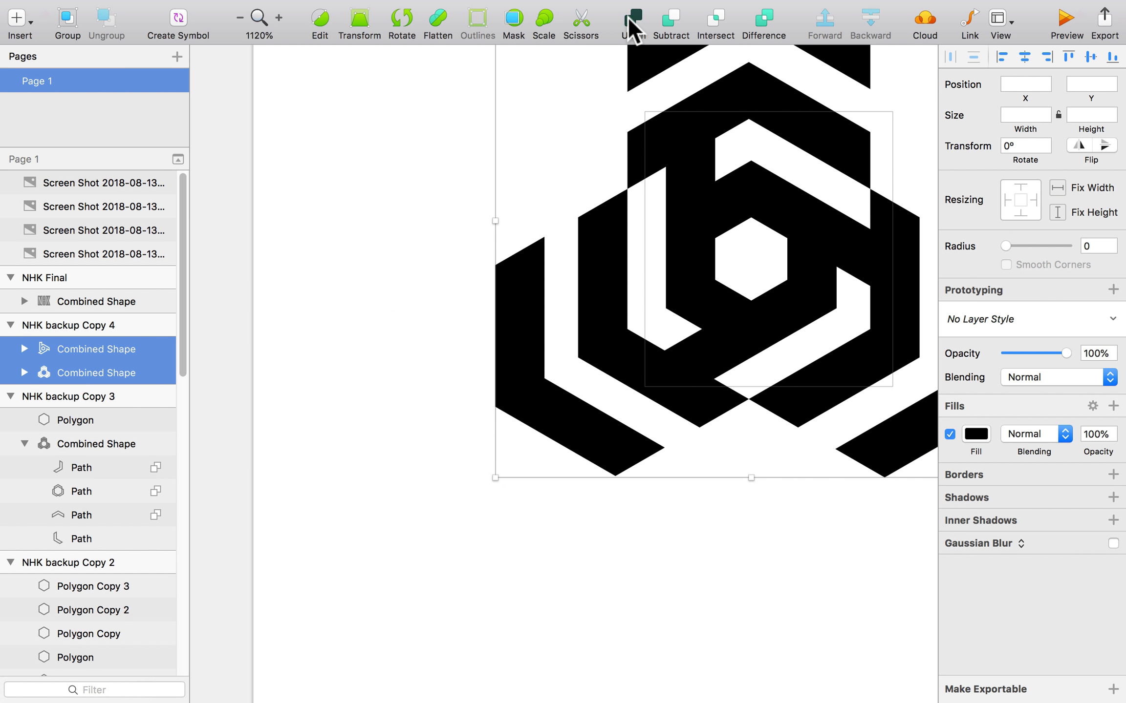
{"action": "left_click", "coordinate": [628, 18]}
{"action": "scroll", "coordinate": [323, 388], "scroll_direction": "down", "scroll_amount": 8}
{"action": "left_click", "coordinate": [571, 459]}
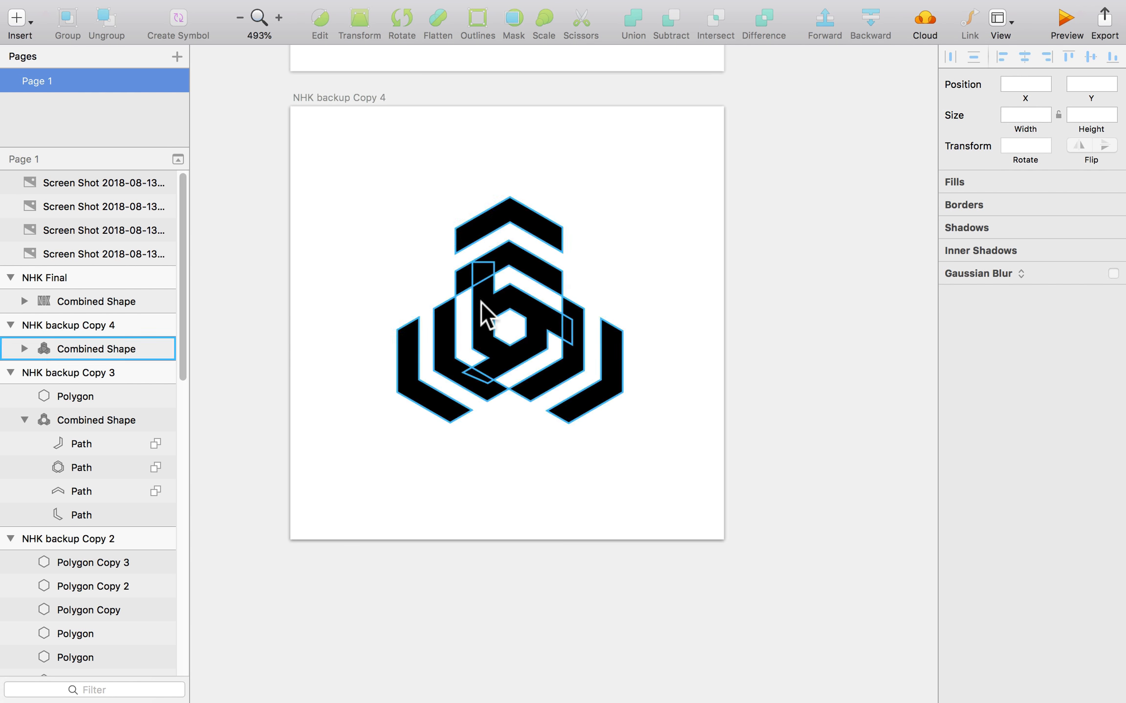
- Flatten the merged logo shape and set the boolean operation of its central hexagon-and-bars path to Union
{"action": "left_click", "coordinate": [460, 286]}
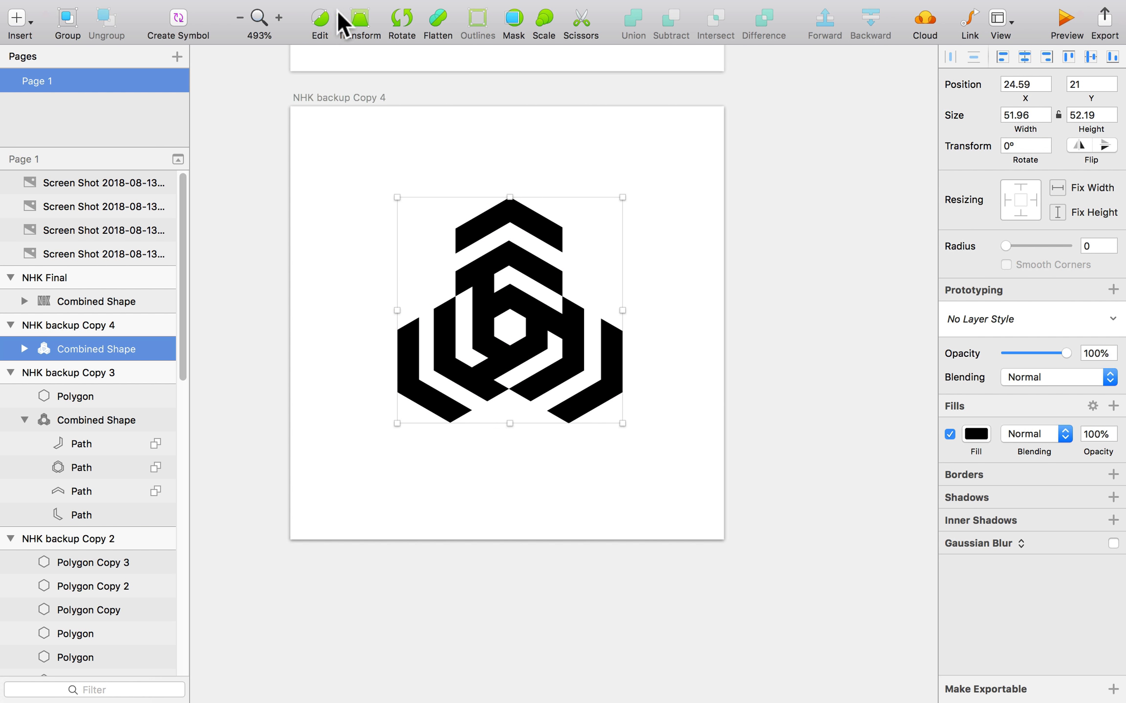
{"action": "left_click", "coordinate": [442, 24]}
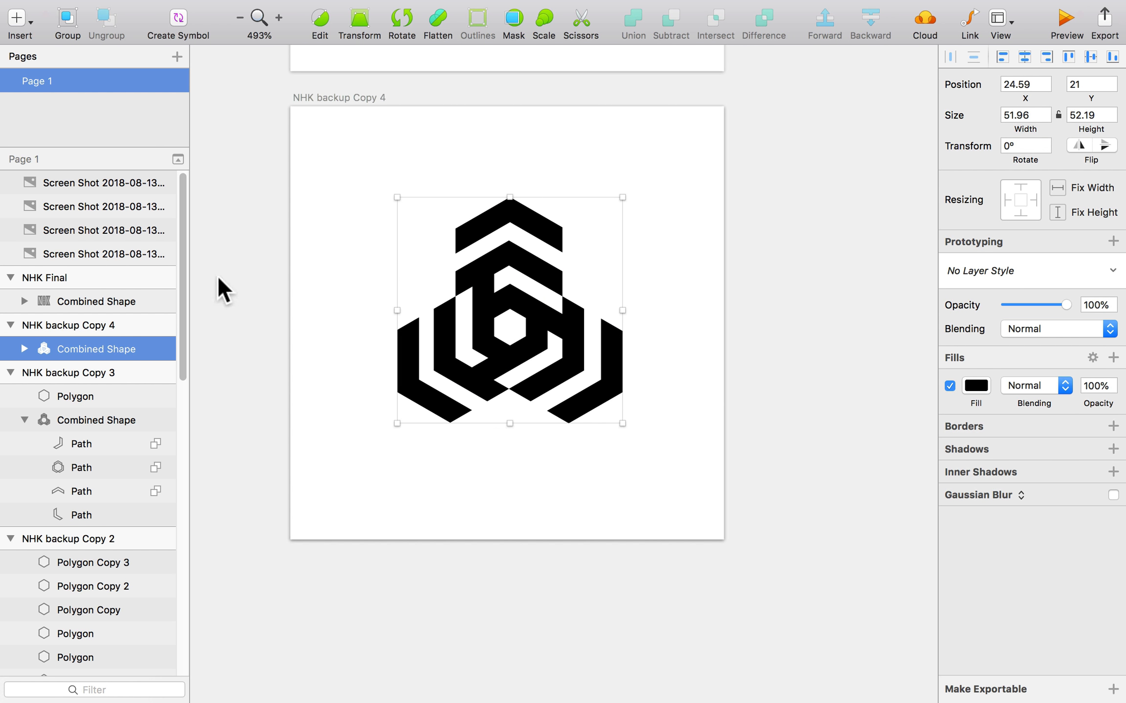
{"action": "left_click", "coordinate": [25, 348]}
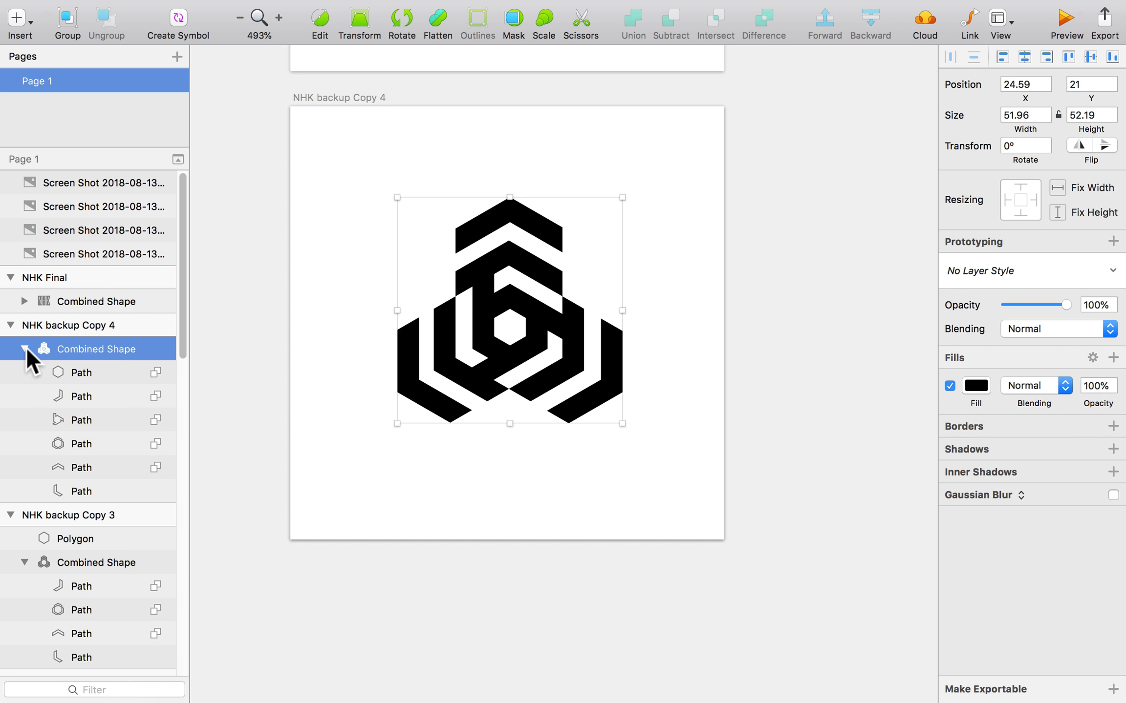
{"action": "left_click", "coordinate": [65, 419]}
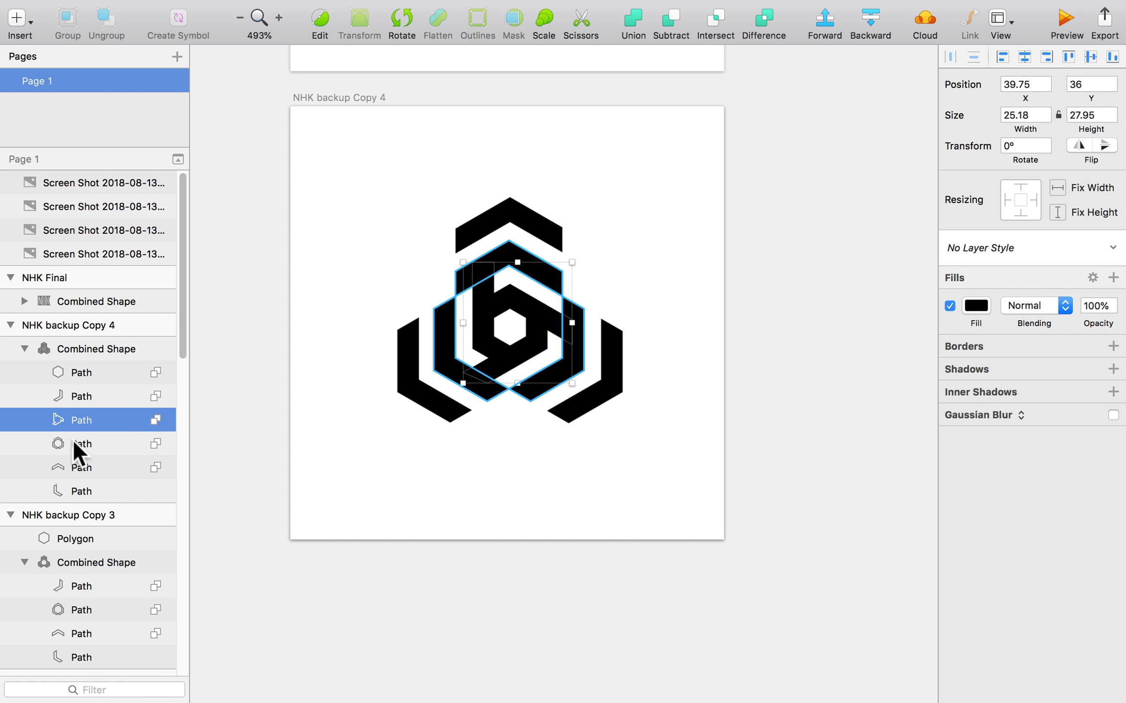
{"action": "left_click", "coordinate": [155, 420]}
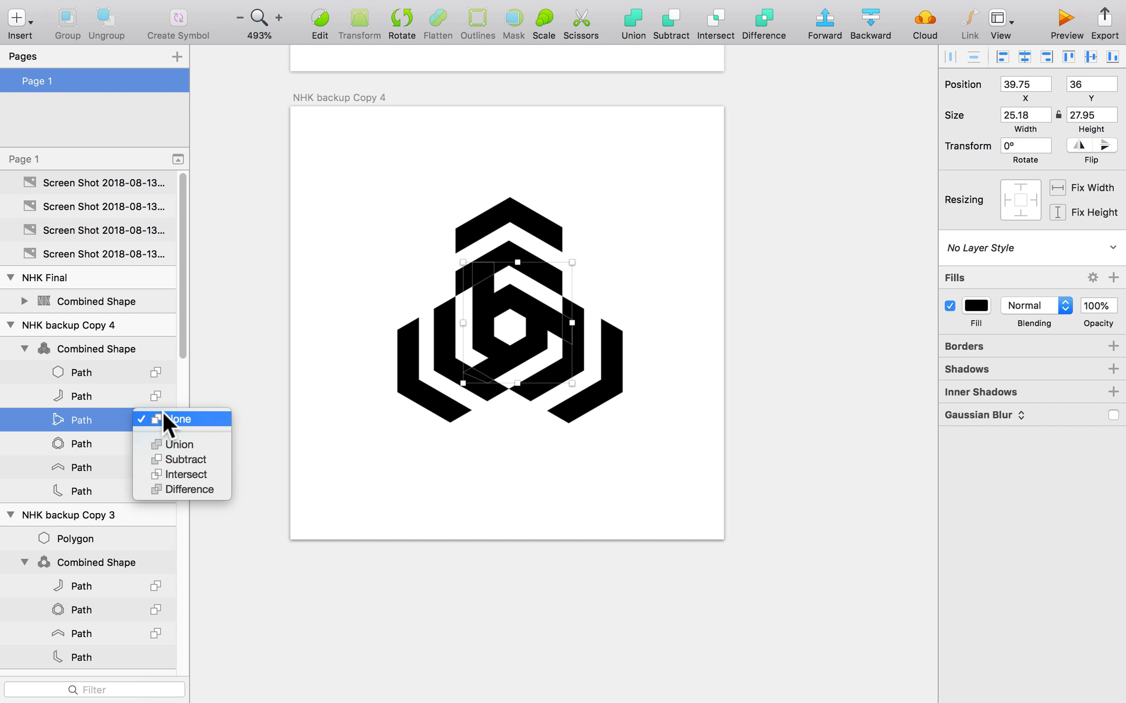
{"action": "left_click", "coordinate": [161, 443]}
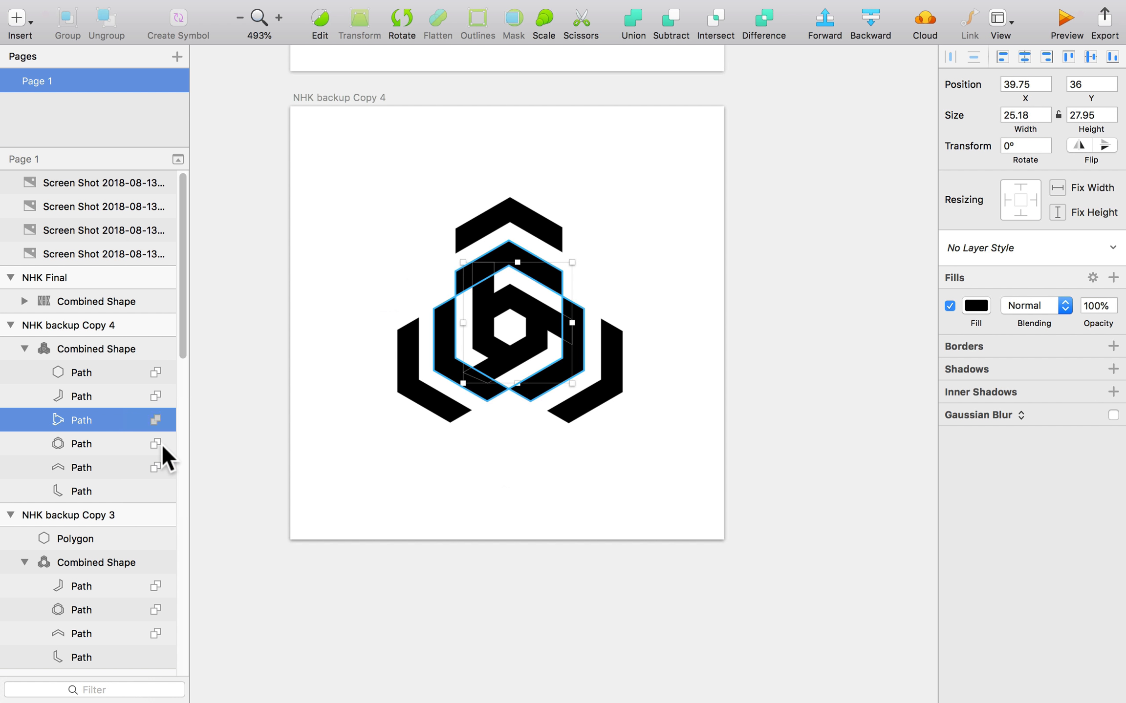
- Set the small inner hexagon path to Subtract and move the lower-right chevron path beneath the ring path in the layer order
{"action": "left_click", "coordinate": [113, 399]}
{"action": "left_click", "coordinate": [103, 369]}
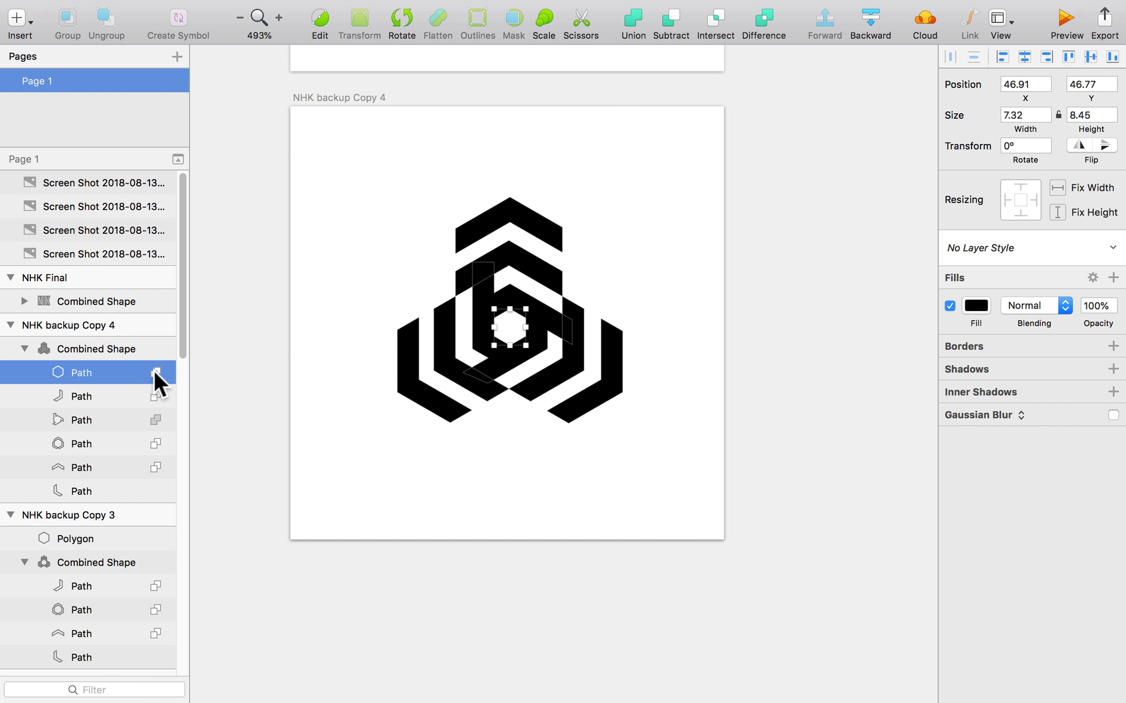
{"action": "left_click", "coordinate": [154, 372]}
{"action": "left_click", "coordinate": [160, 409]}
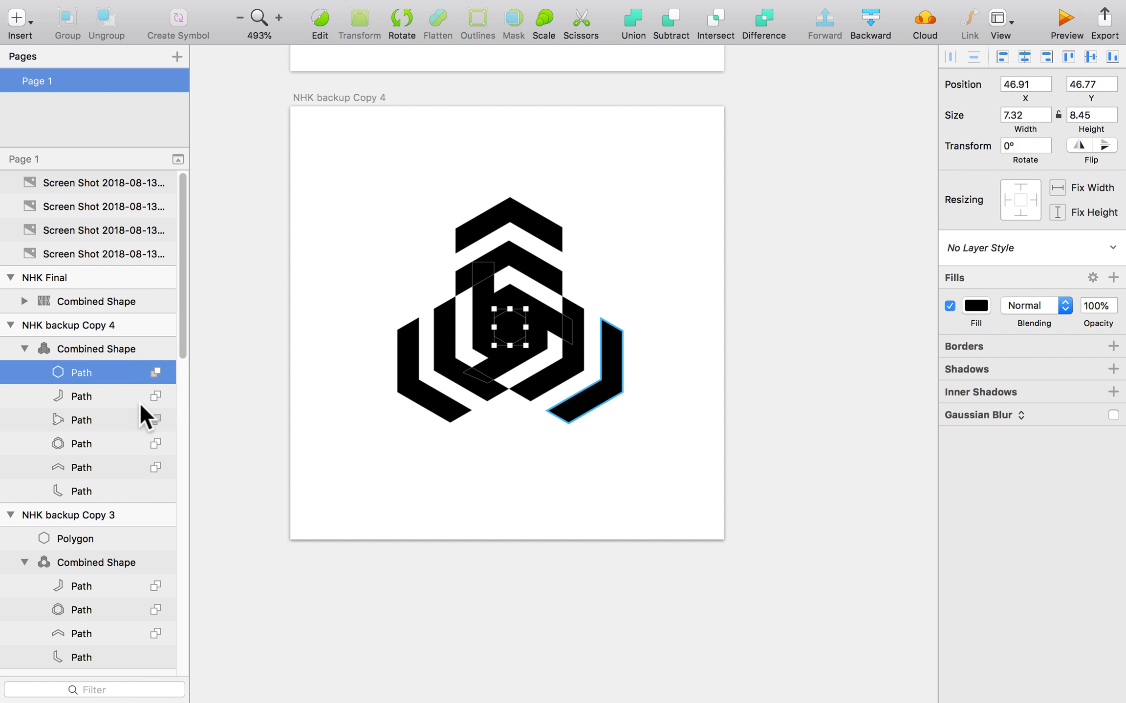
{"action": "left_click_drag", "start_coordinate": [112, 434], "coordinate": [107, 450]}
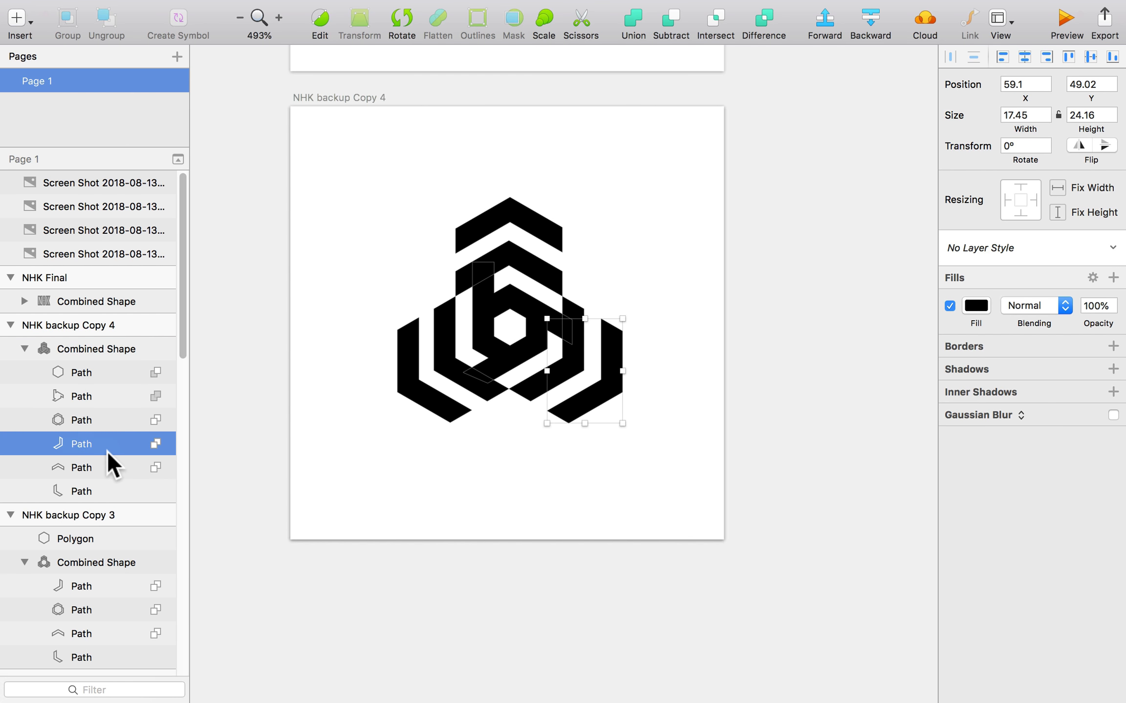
- Try to flatten the logo's combined shape into a single path
{"action": "left_click", "coordinate": [316, 442]}
{"action": "left_click", "coordinate": [421, 387]}
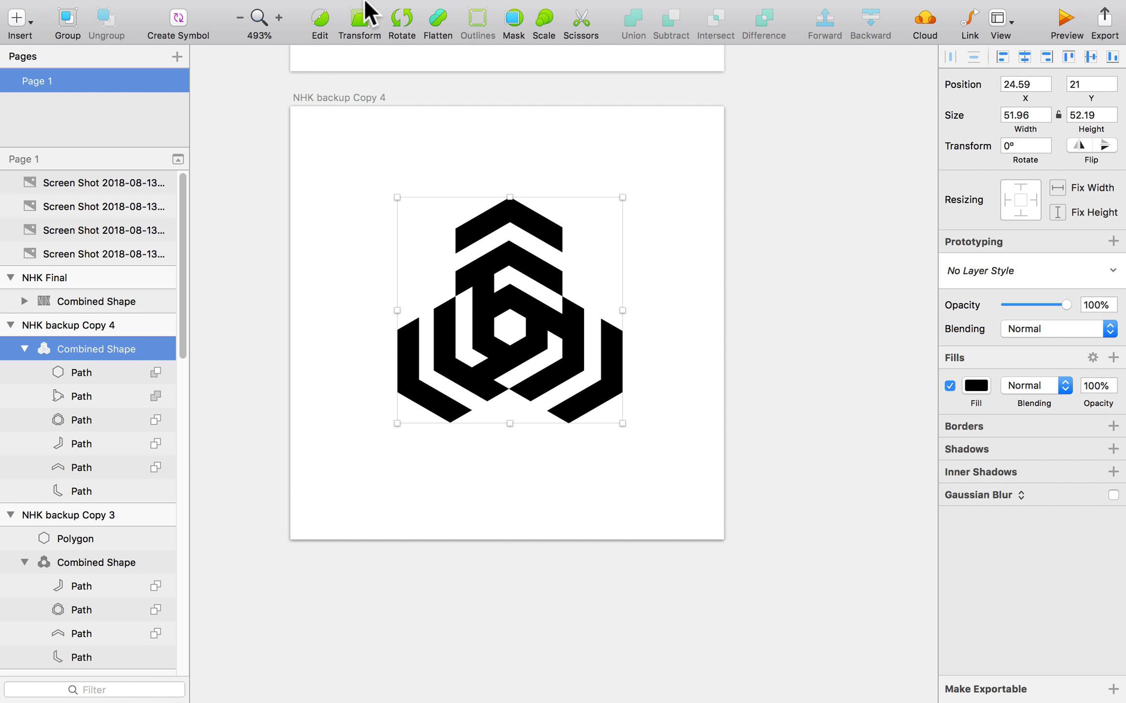
{"action": "left_click", "coordinate": [434, 22]}
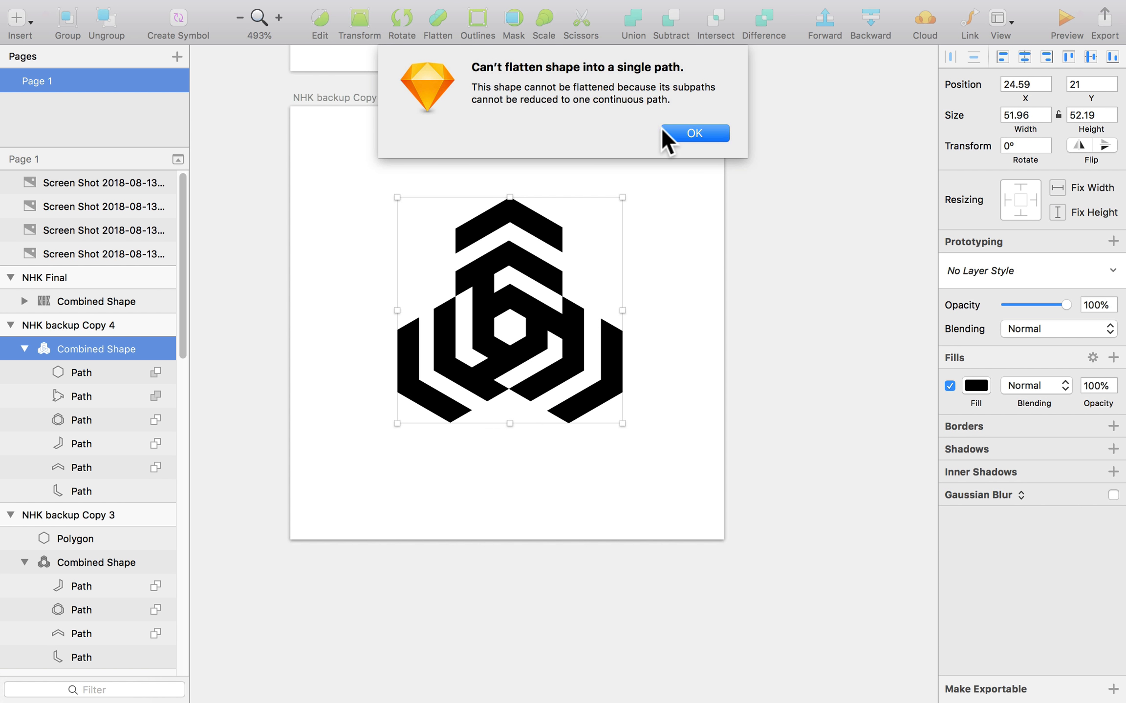
{"action": "left_click", "coordinate": [667, 132]}
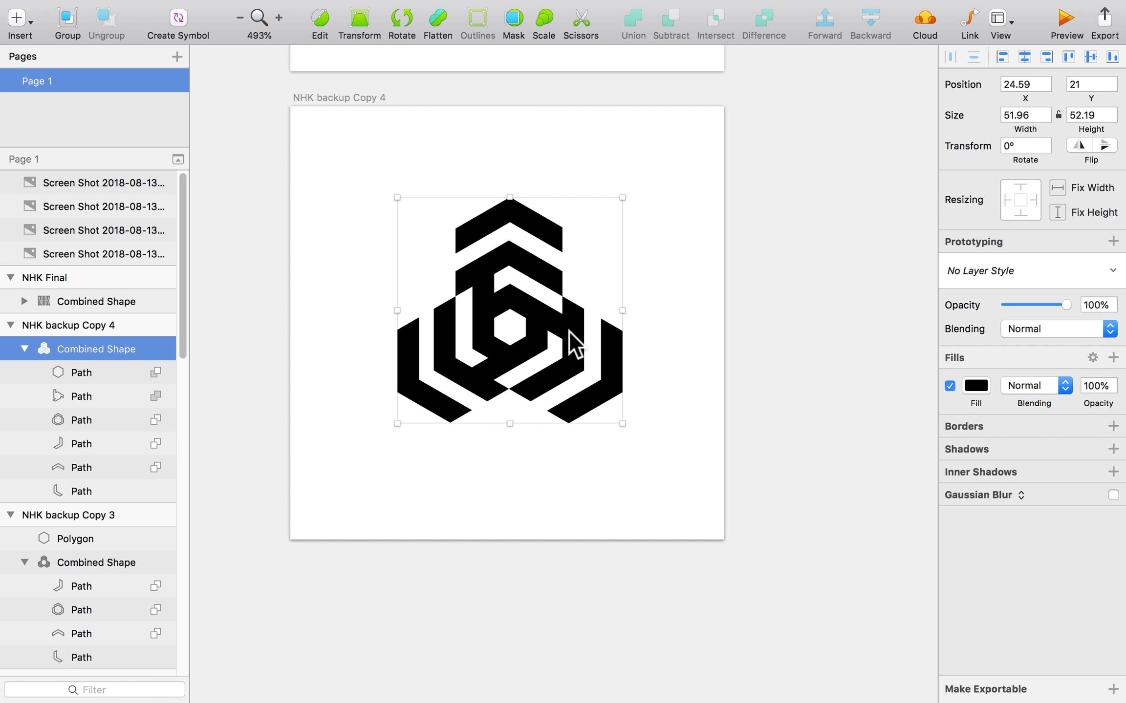
{"action": "left_click", "coordinate": [635, 343]}
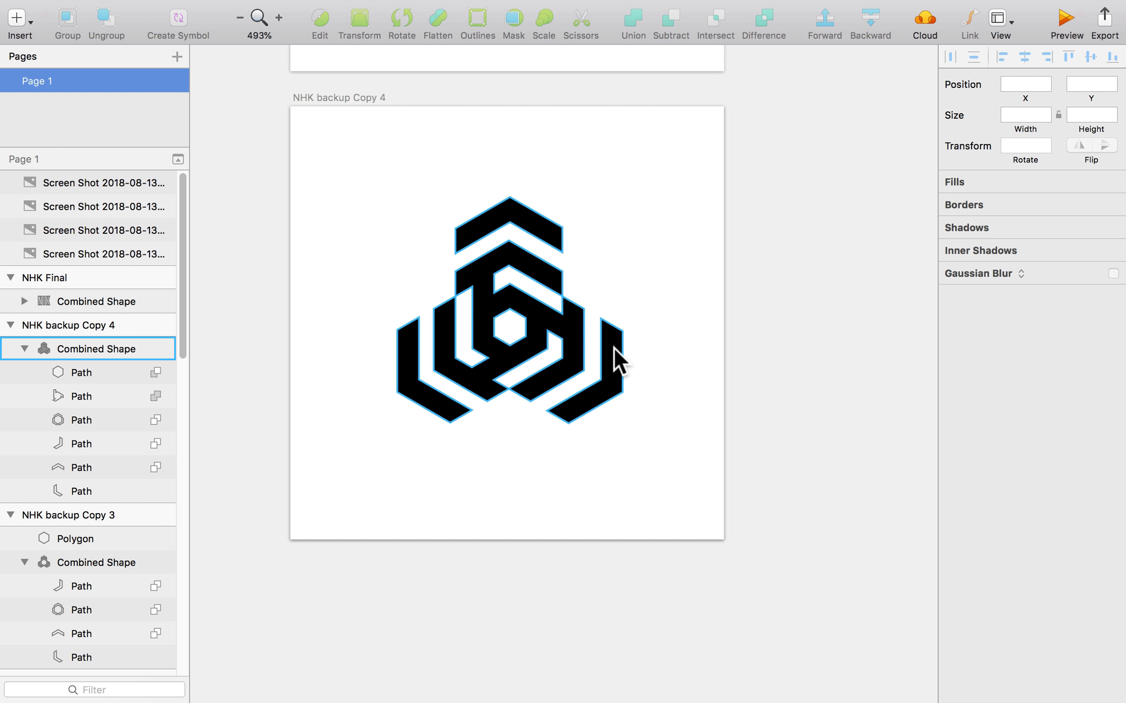
{"action": "left_click", "coordinate": [477, 385]}
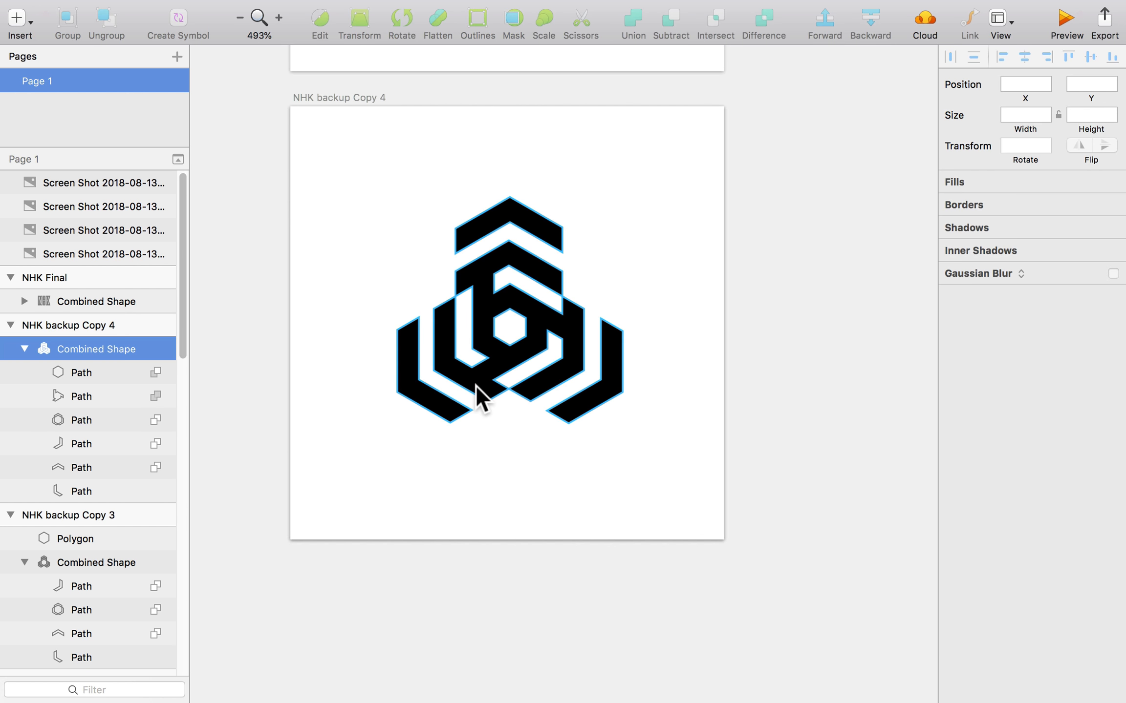
{"action": "left_click", "coordinate": [476, 384]}
{"action": "left_click", "coordinate": [496, 439]}
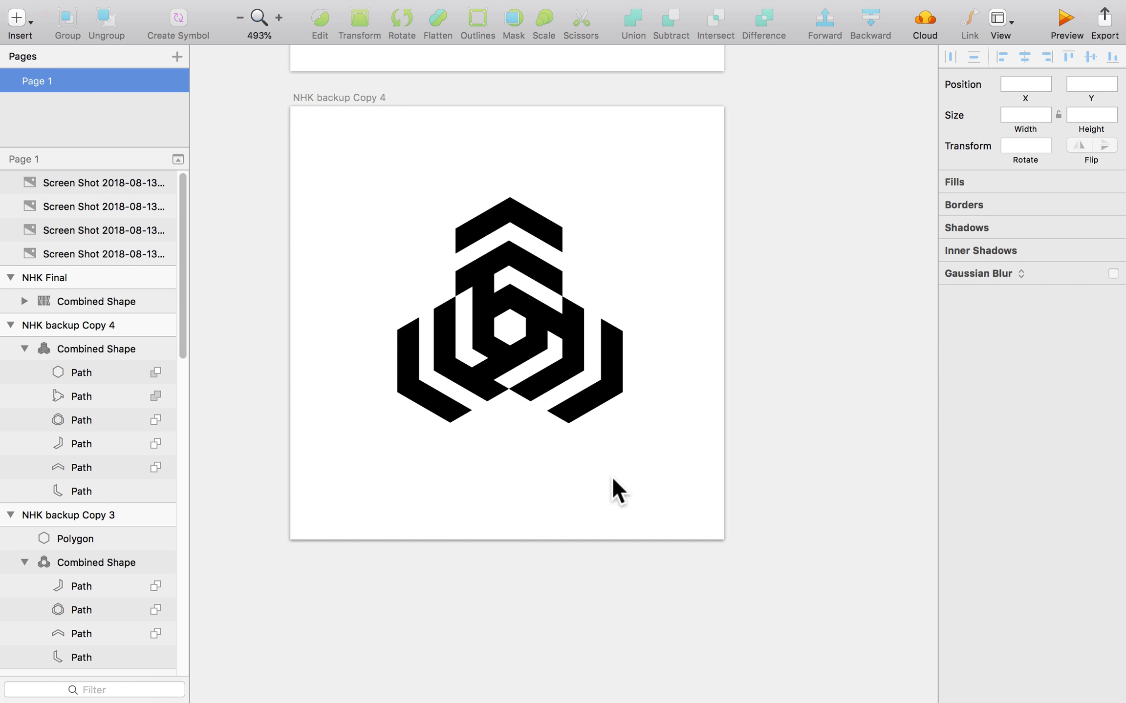
{"action": "scroll", "coordinate": [615, 477], "scroll_direction": "down", "scroll_amount": 5}
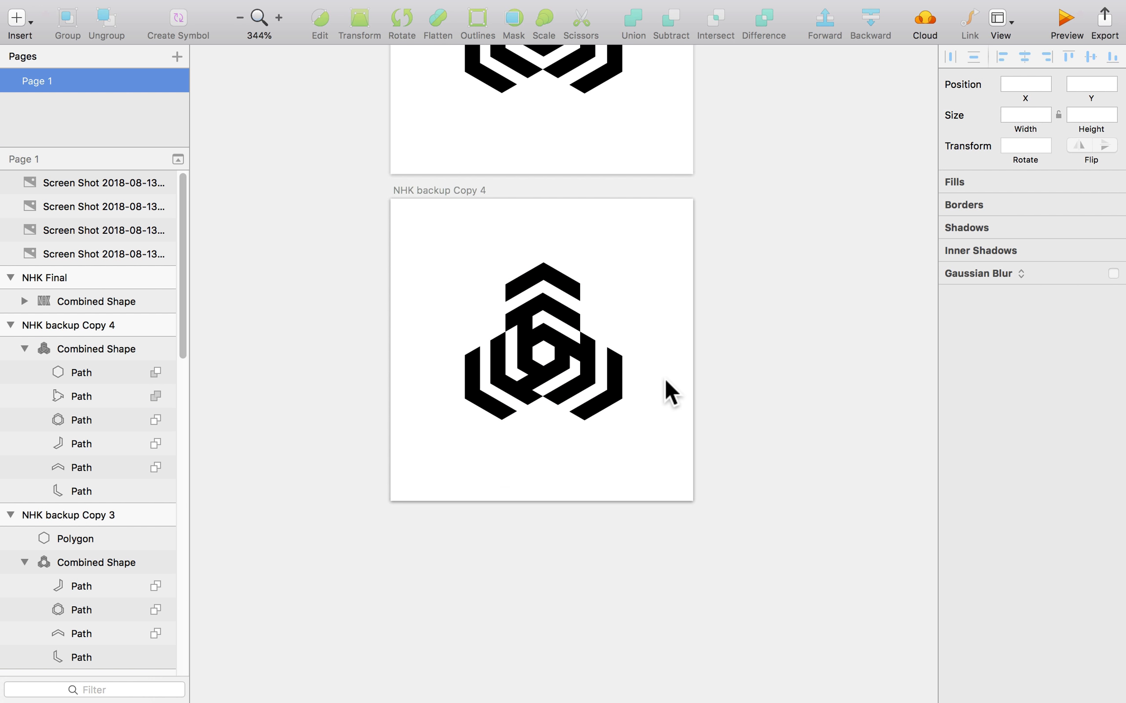
- Lower the outer corner point on the upward arm of the inner three-armed path in the NHK backup Copy 4 artboard
{"action": "left_click", "coordinate": [617, 377]}
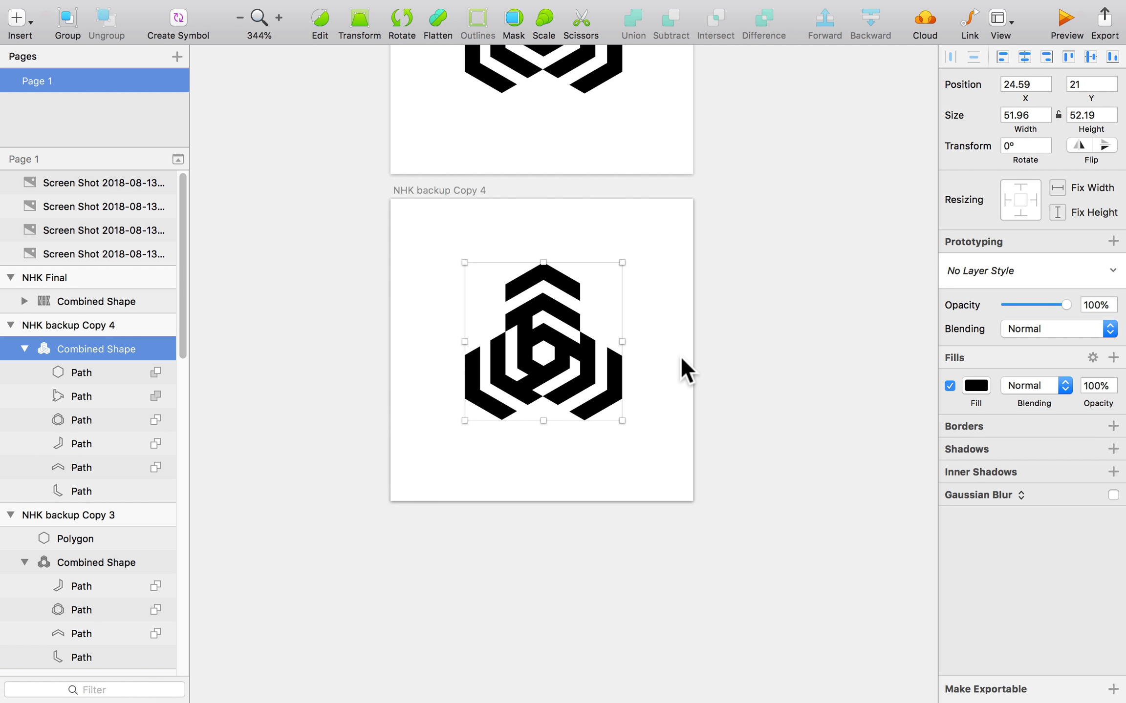
{"action": "scroll", "coordinate": [680, 358], "scroll_direction": "up", "scroll_amount": 8}
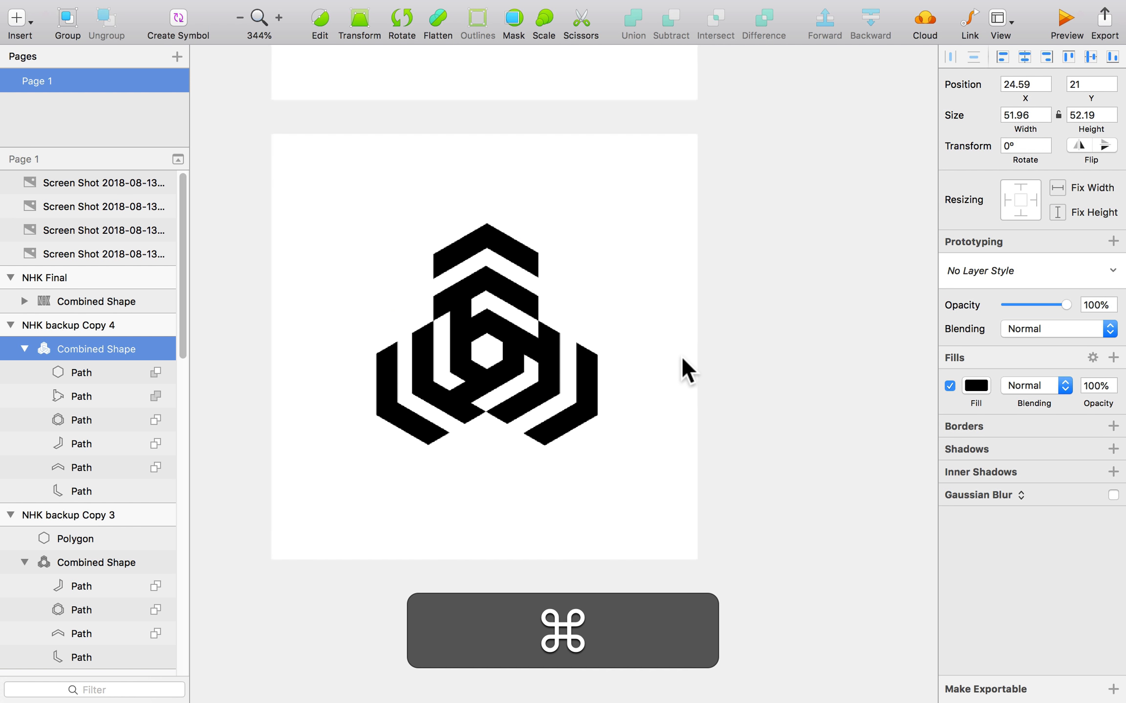
{"action": "key", "text": "cmd+2"}
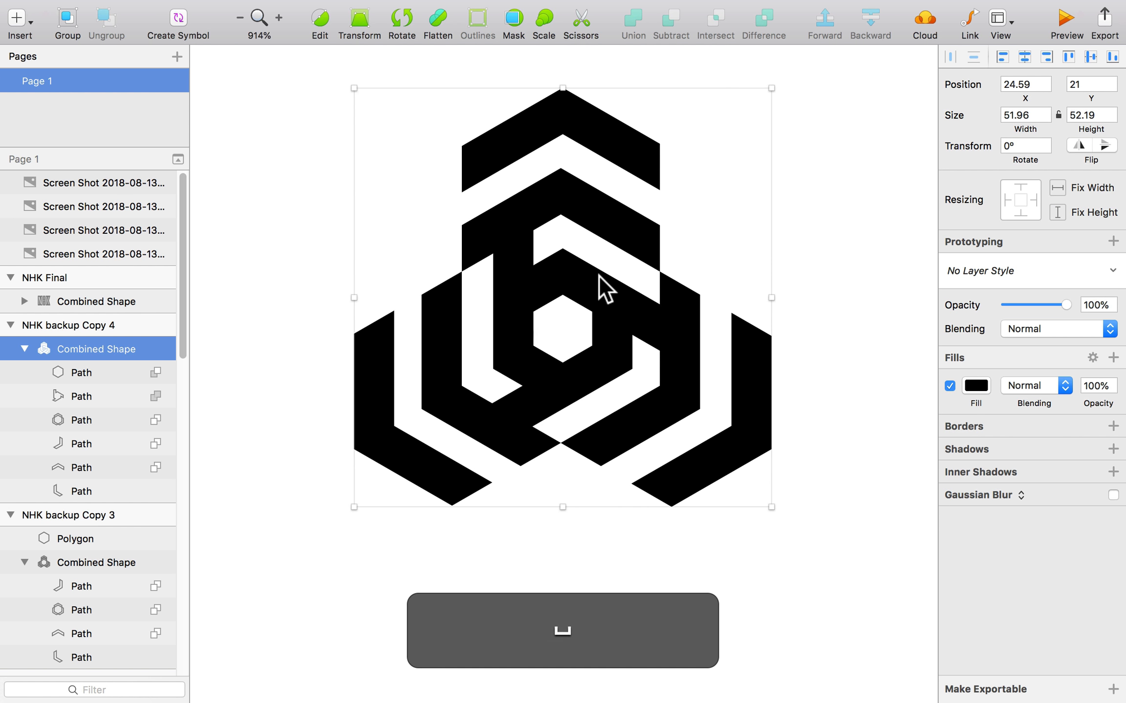
{"action": "double_click", "coordinate": [597, 274]}
{"action": "double_click", "coordinate": [514, 287]}
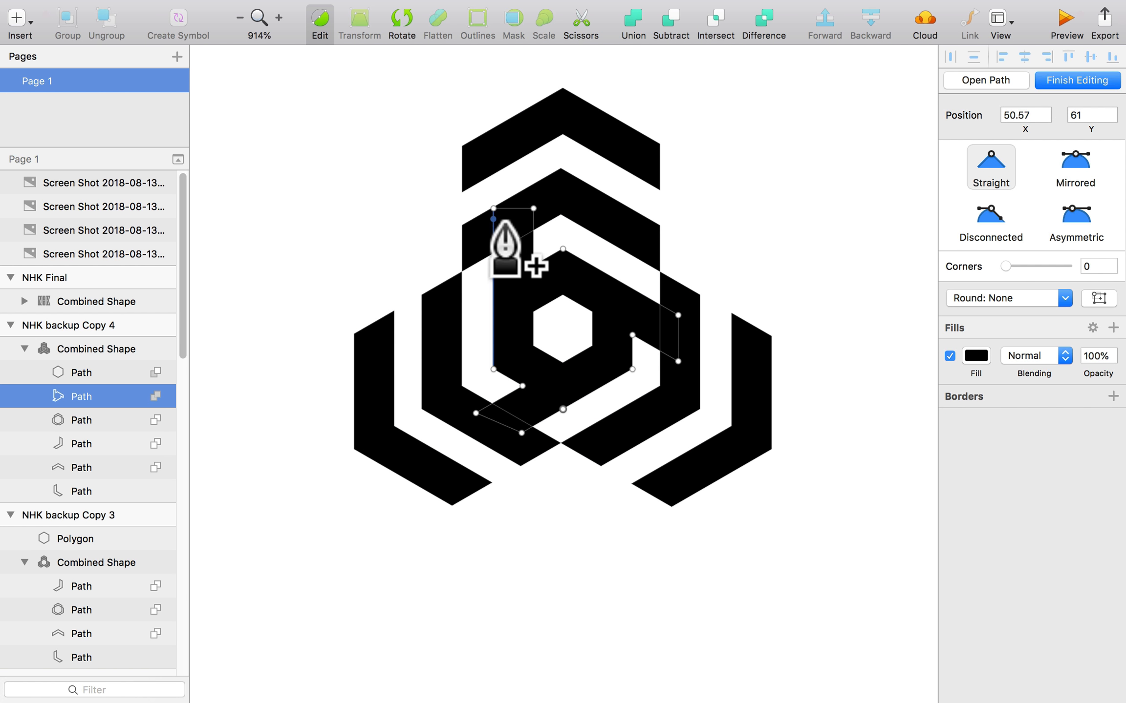
{"action": "left_click_drag", "start_coordinate": [493, 209], "coordinate": [485, 228]}
{"action": "left_click", "coordinate": [343, 237]}
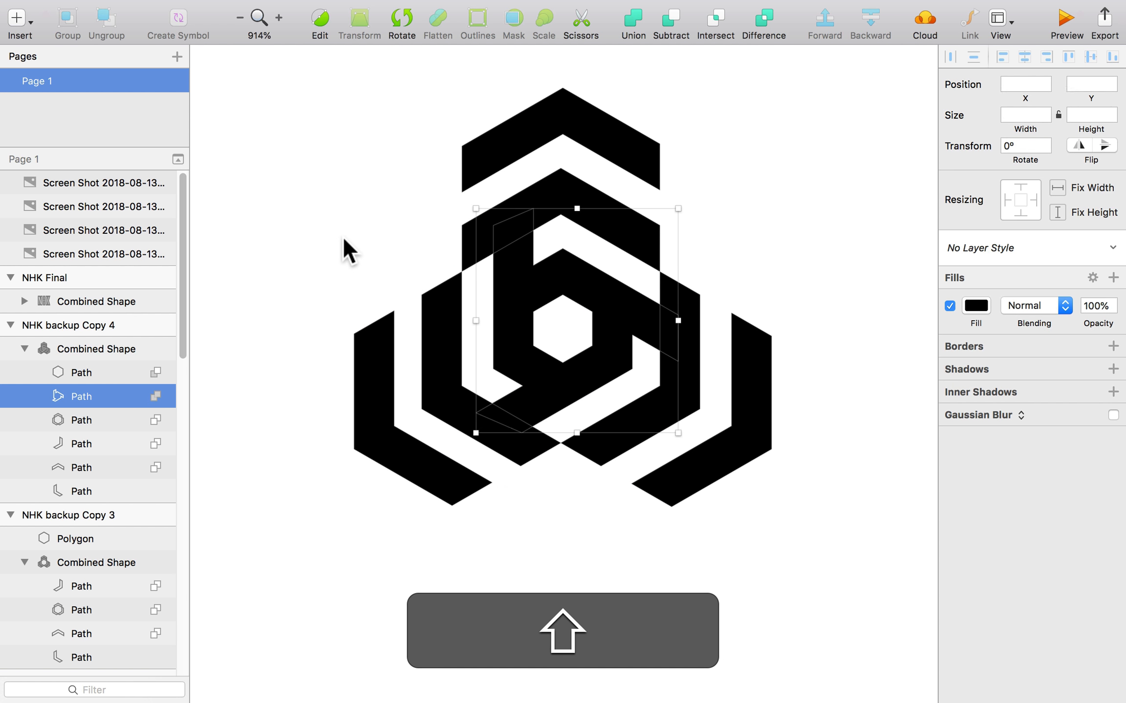
- Try to flatten the combined shape in NHK backup Copy 4 into a single path
{"action": "left_click", "coordinate": [343, 236]}
{"action": "left_click", "coordinate": [517, 127]}
{"action": "left_click", "coordinate": [439, 24]}
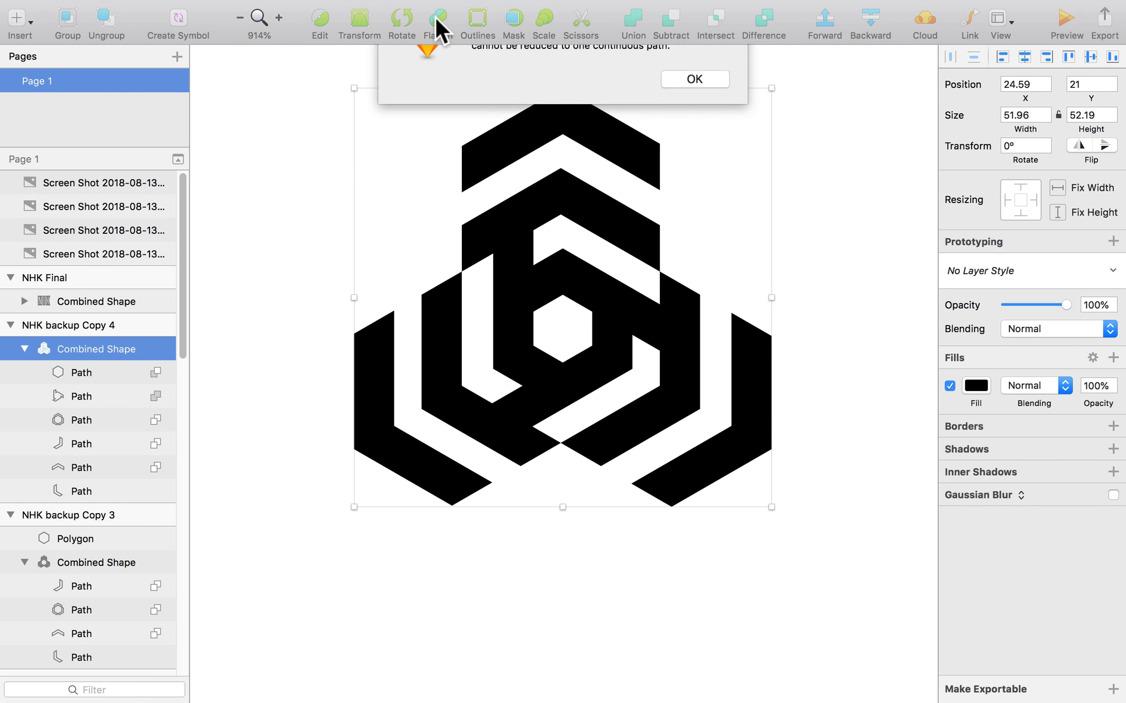
{"action": "left_click", "coordinate": [684, 132]}
{"action": "left_click", "coordinate": [810, 187]}
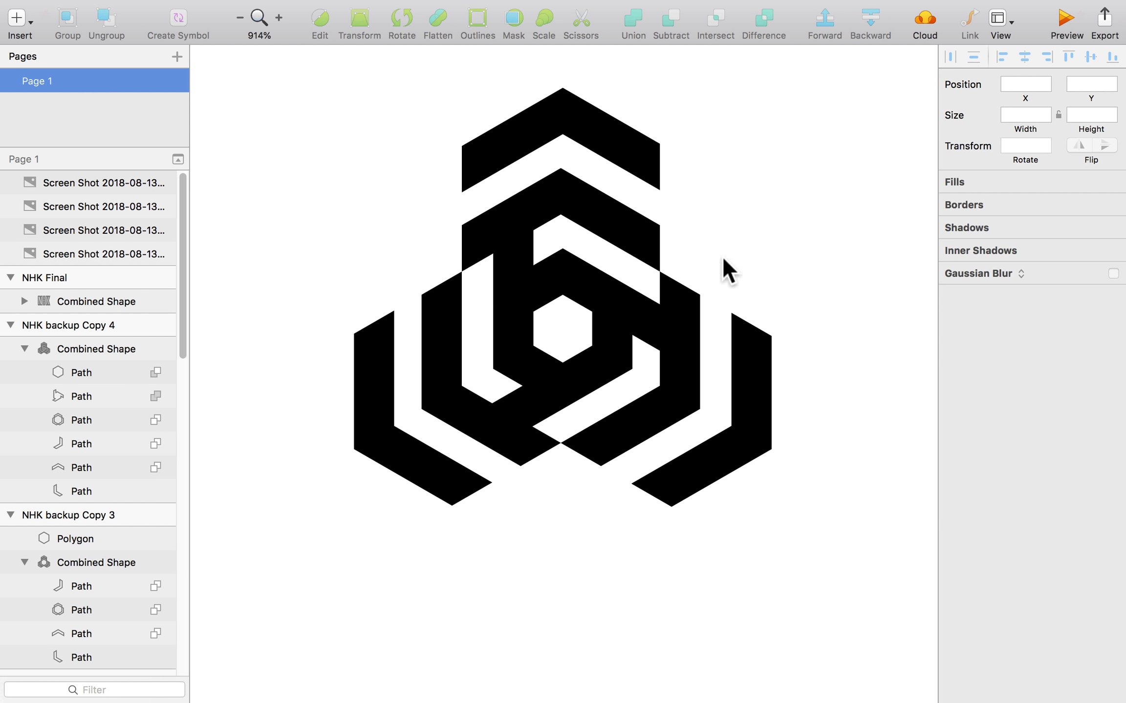
- Set the boolean operation of the top chevron, the lower-right bracket and the middle ring paths to Union
{"action": "left_click", "coordinate": [649, 315]}
{"action": "left_click", "coordinate": [78, 467]}
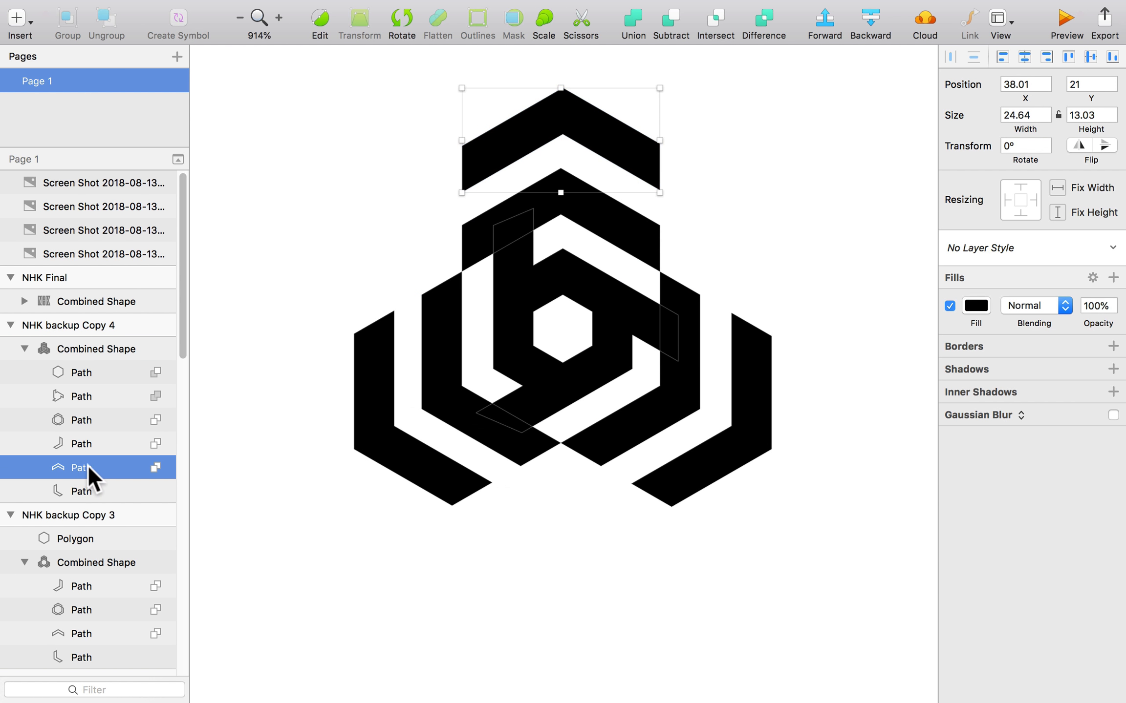
{"action": "left_click", "coordinate": [155, 467]}
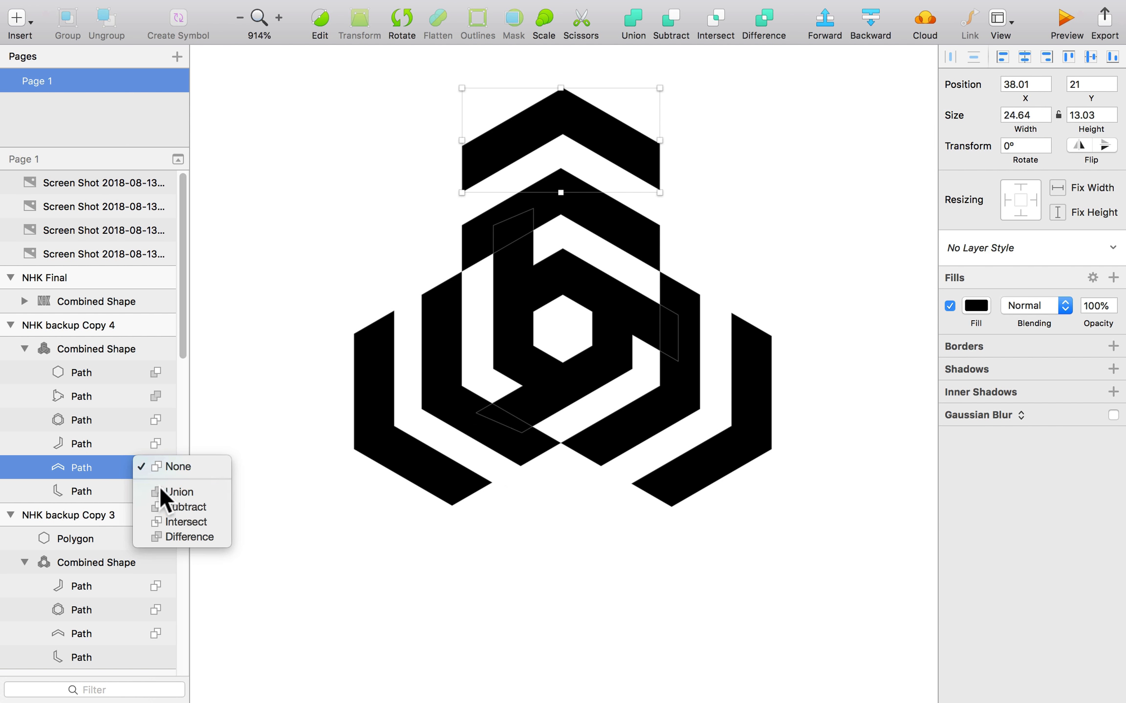
{"action": "left_click", "coordinate": [161, 489]}
{"action": "left_click", "coordinate": [156, 464]}
{"action": "left_click", "coordinate": [160, 464]}
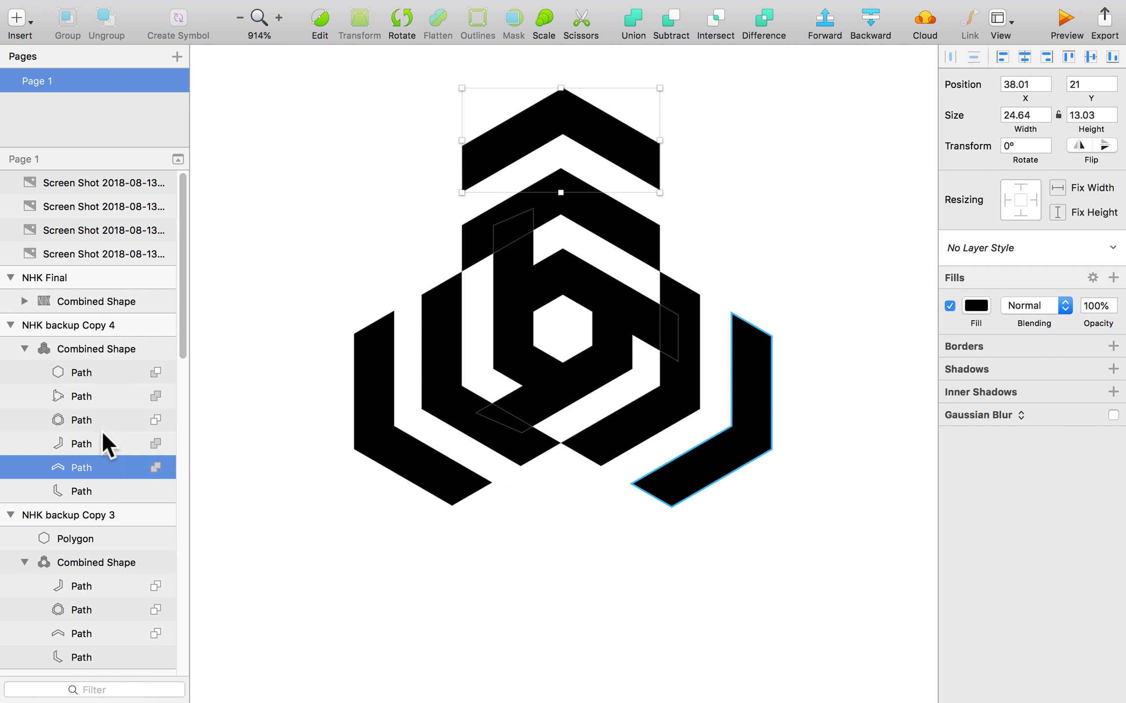
{"action": "left_click", "coordinate": [92, 419]}
{"action": "left_click", "coordinate": [156, 419]}
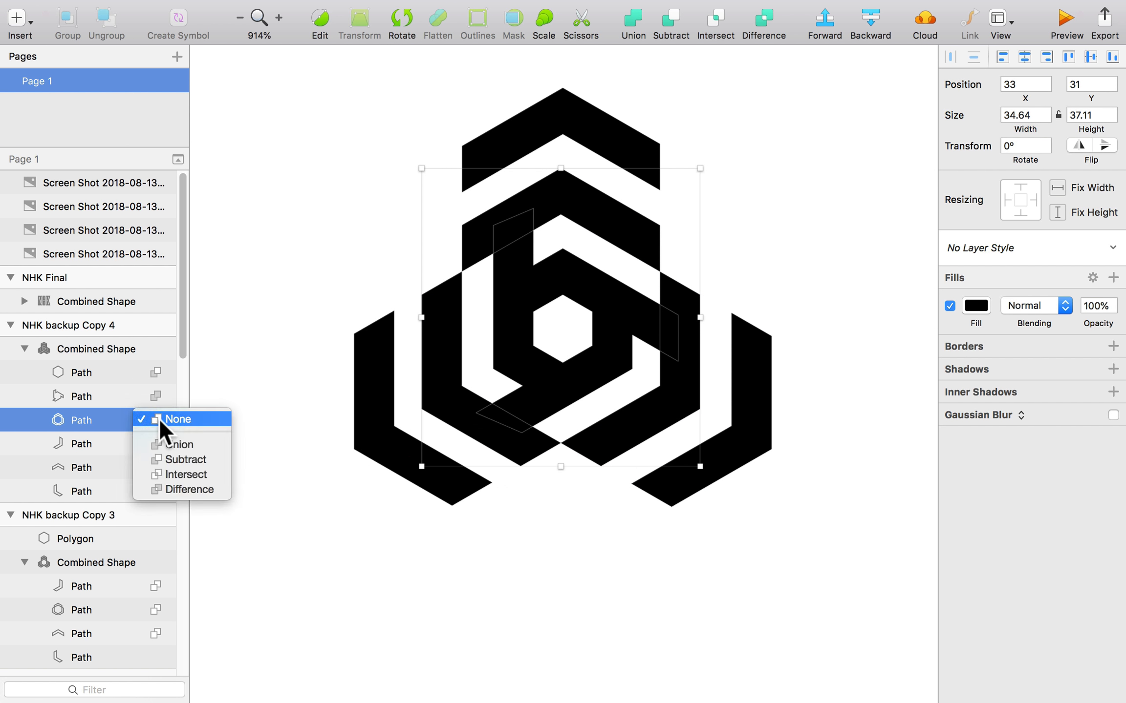
{"action": "left_click", "coordinate": [157, 444]}
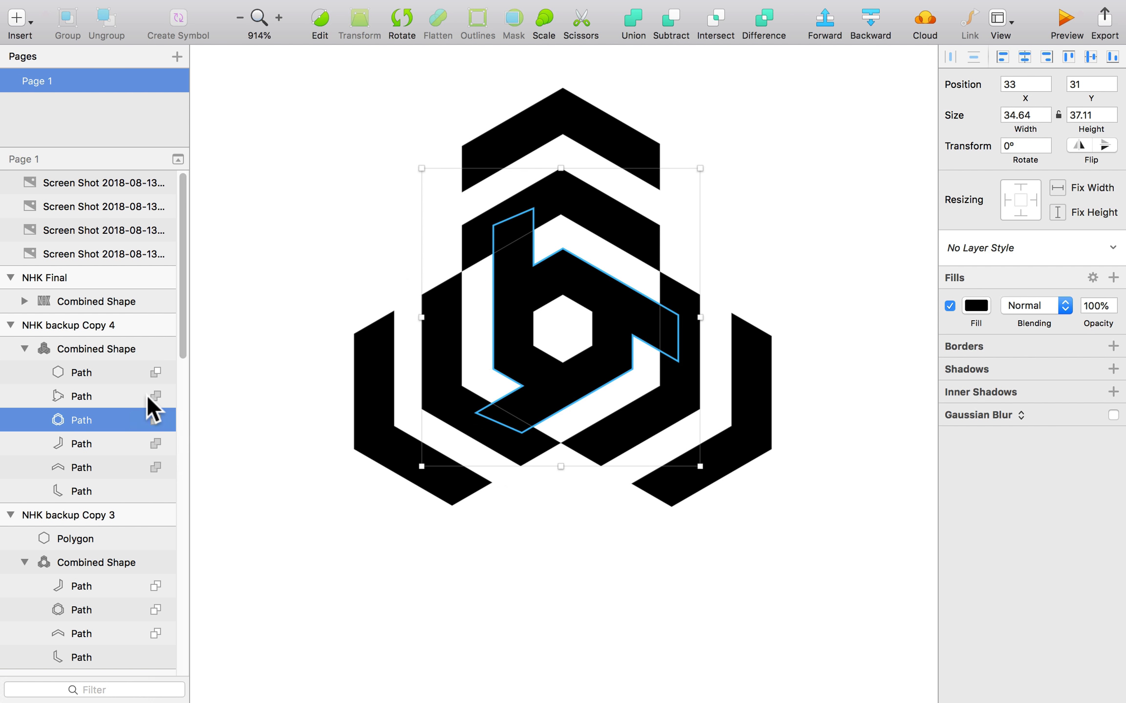
{"action": "left_click", "coordinate": [154, 395]}
{"action": "left_click", "coordinate": [276, 265]}
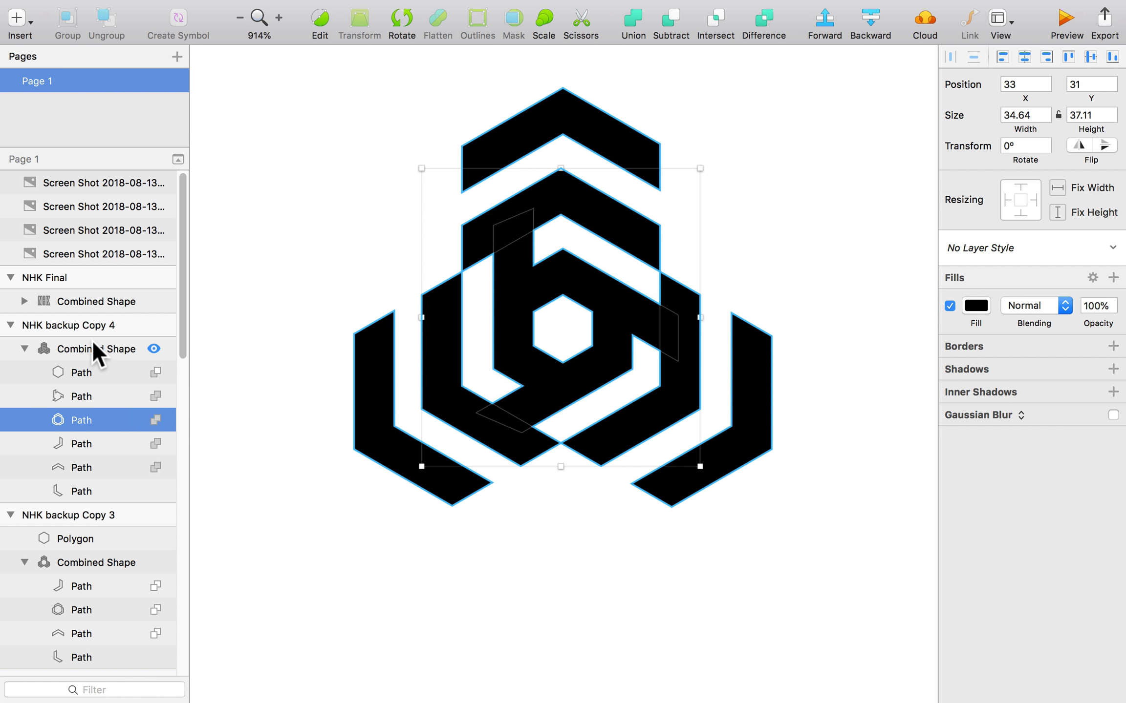
- Try again to flatten the combined shape with its unioned paths
{"action": "left_click", "coordinate": [94, 345]}
{"action": "left_click", "coordinate": [435, 46]}
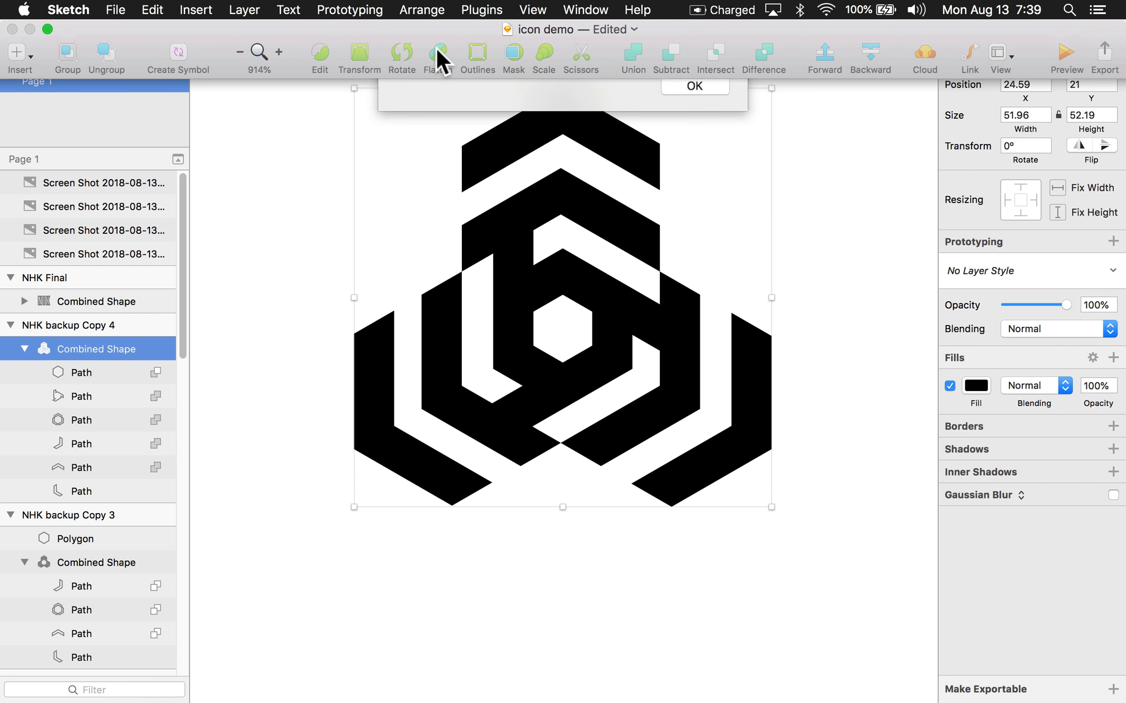
{"action": "left_click", "coordinate": [675, 163]}
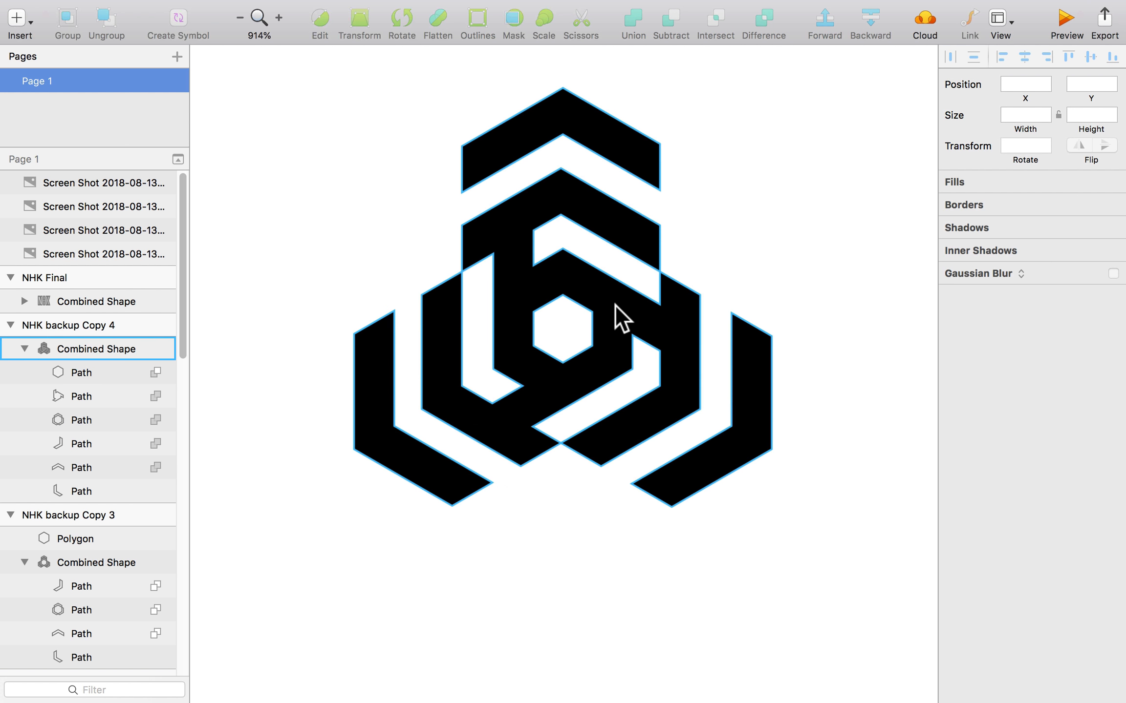
{"action": "double_click", "coordinate": [630, 317]}
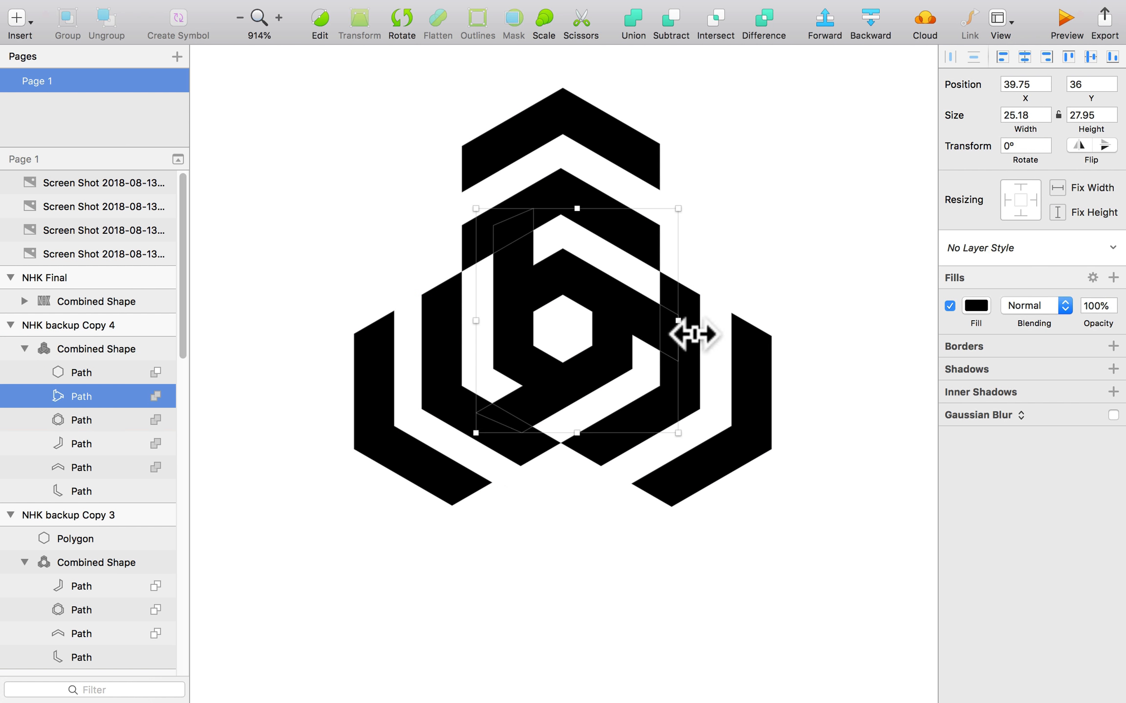
{"action": "left_click", "coordinate": [763, 244]}
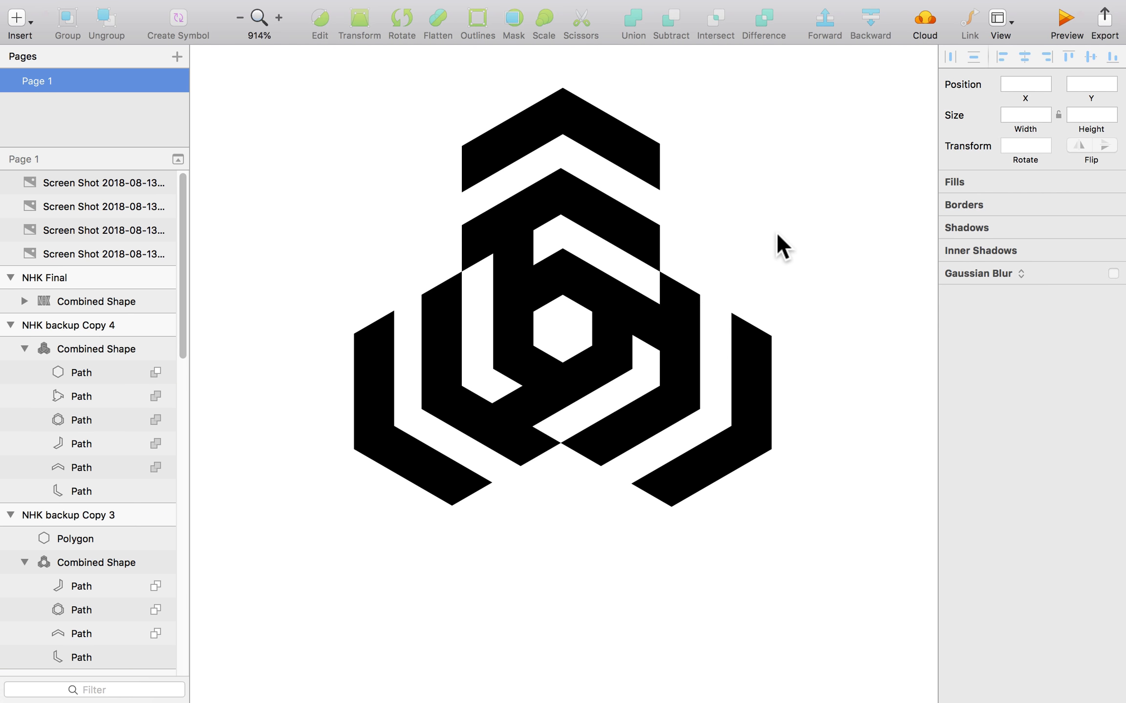
- Move the three-armed logo's reference screenshot directly above the NHK backup Copy 2 artboard
{"action": "scroll", "coordinate": [779, 231], "scroll_direction": "down", "scroll_amount": 10}
{"action": "scroll", "coordinate": [570, 432], "scroll_direction": "down", "scroll_amount": 5}
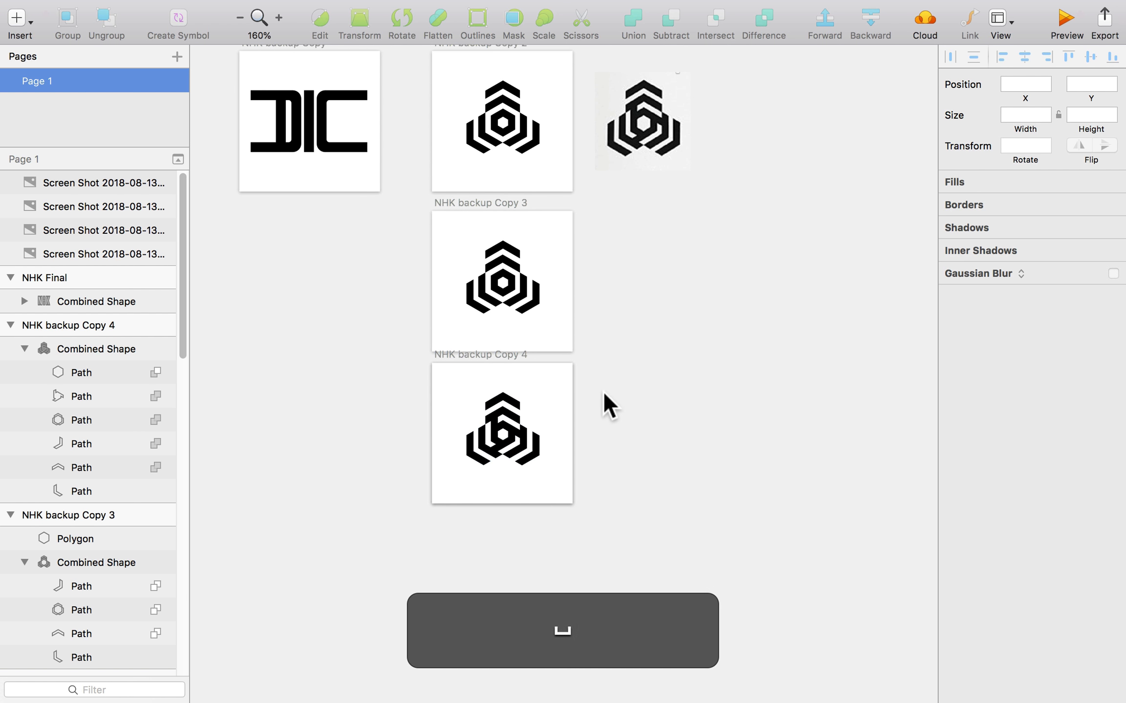
{"action": "scroll", "coordinate": [602, 389], "scroll_direction": "up", "scroll_amount": 3}
{"action": "scroll", "coordinate": [602, 389], "scroll_direction": "down", "scroll_amount": 5}
{"action": "scroll", "coordinate": [610, 391], "scroll_direction": "down", "scroll_amount": 4}
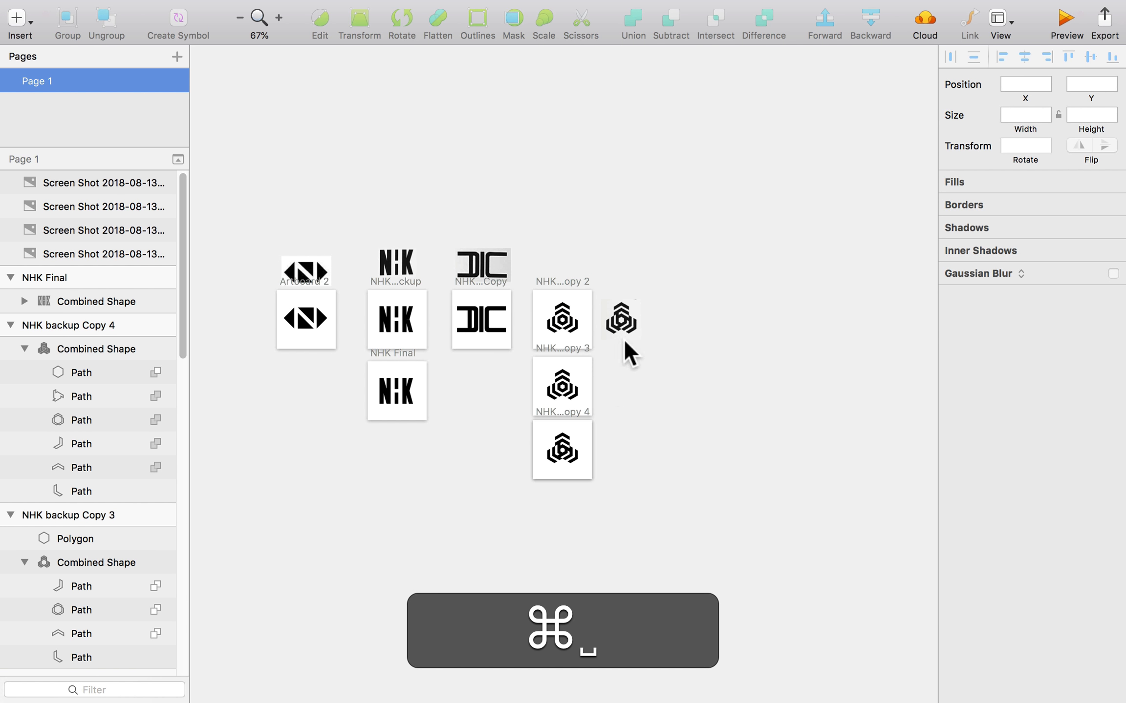
{"action": "left_click_drag", "start_coordinate": [623, 336], "coordinate": [564, 277]}
{"action": "left_click", "coordinate": [668, 254]}
- Capture screenshots of the Seatrain Lines and Corporate Communications Company logos from the reference sheet
{"action": "scroll", "coordinate": [674, 254], "scroll_direction": "down", "scroll_amount": 8}
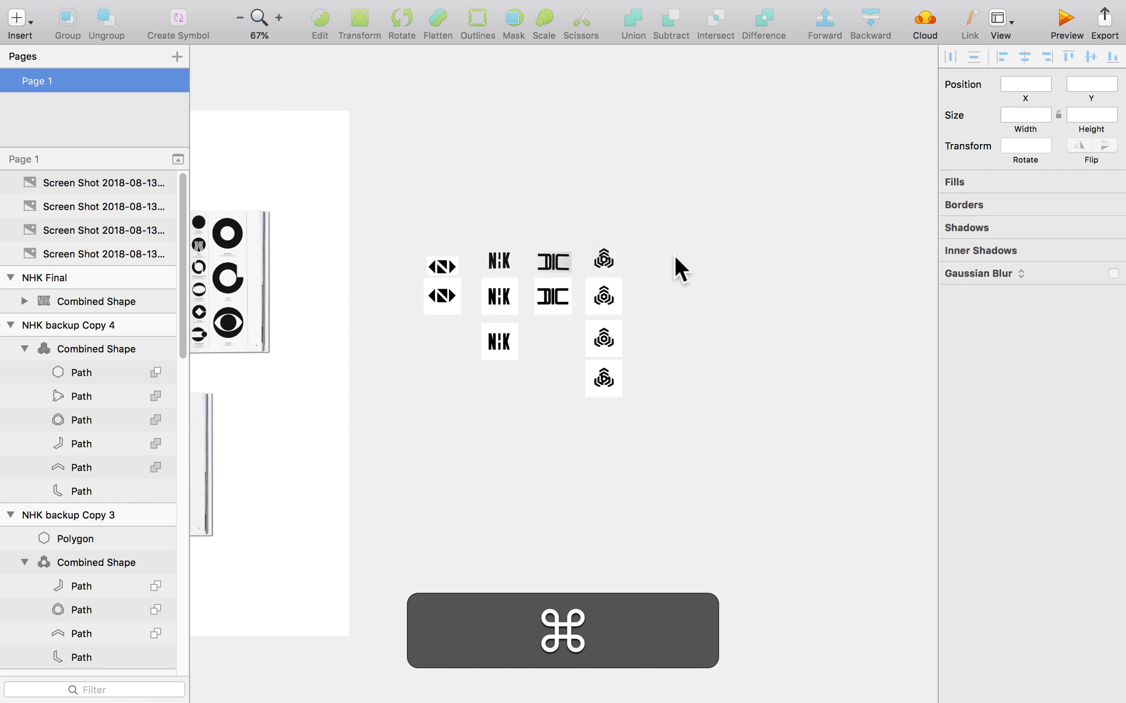
{"action": "left_click_drag", "start_coordinate": [539, 381], "coordinate": [952, 384]}
{"action": "scroll", "coordinate": [485, 450], "scroll_direction": "up", "scroll_amount": 15}
{"action": "left_click_drag", "start_coordinate": [298, 269], "coordinate": [194, 269]}
{"action": "left_click_drag", "start_coordinate": [853, 276], "coordinate": [905, 278]}
{"action": "left_click", "coordinate": [882, 329]}
{"action": "key", "text": "shift+super+4"}
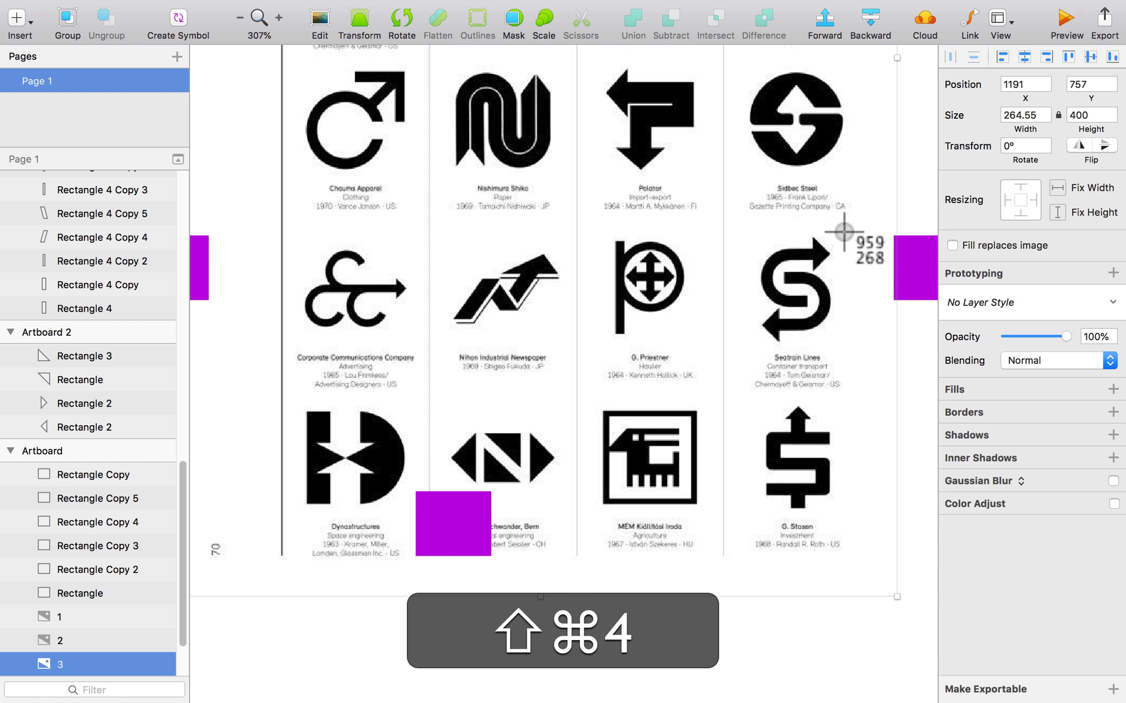
{"action": "left_click_drag", "start_coordinate": [849, 227], "coordinate": [735, 369]}
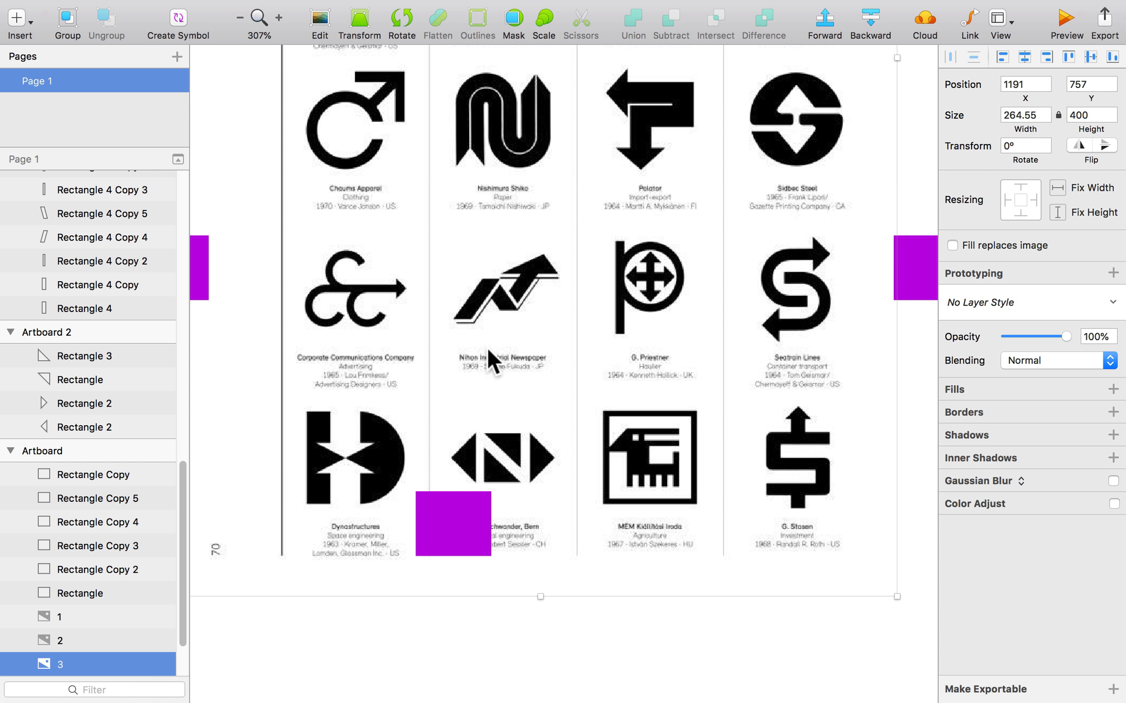
{"action": "key", "text": "shift+super+4"}
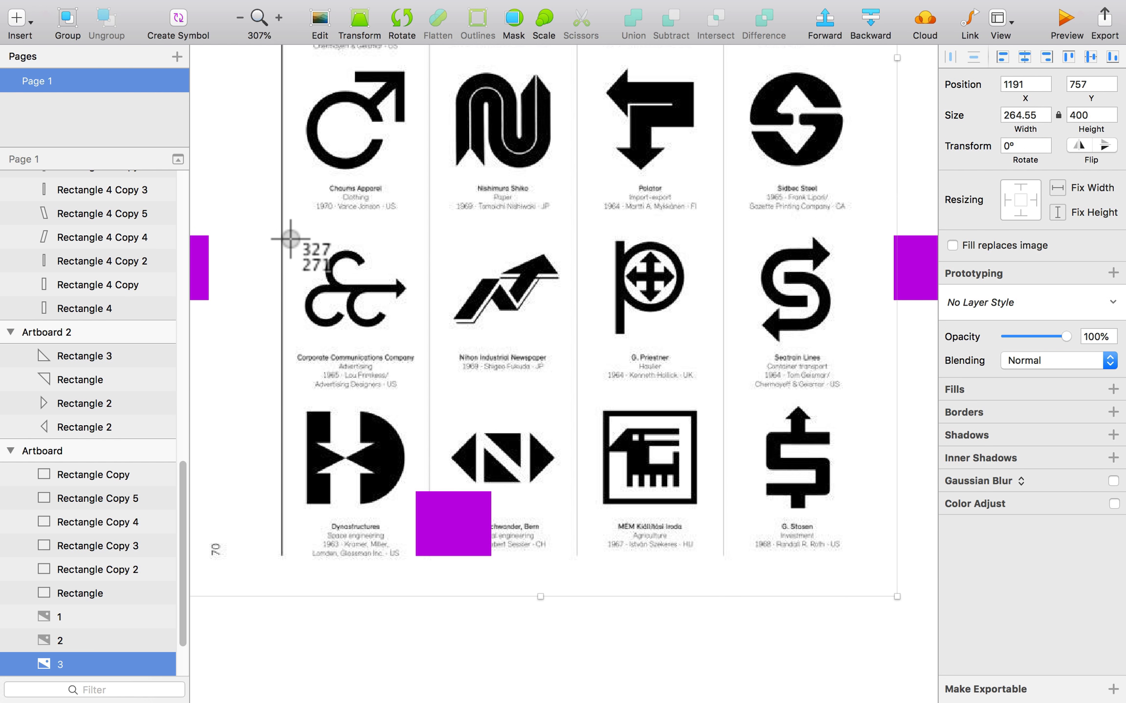
{"action": "left_click_drag", "start_coordinate": [288, 238], "coordinate": [422, 337]}
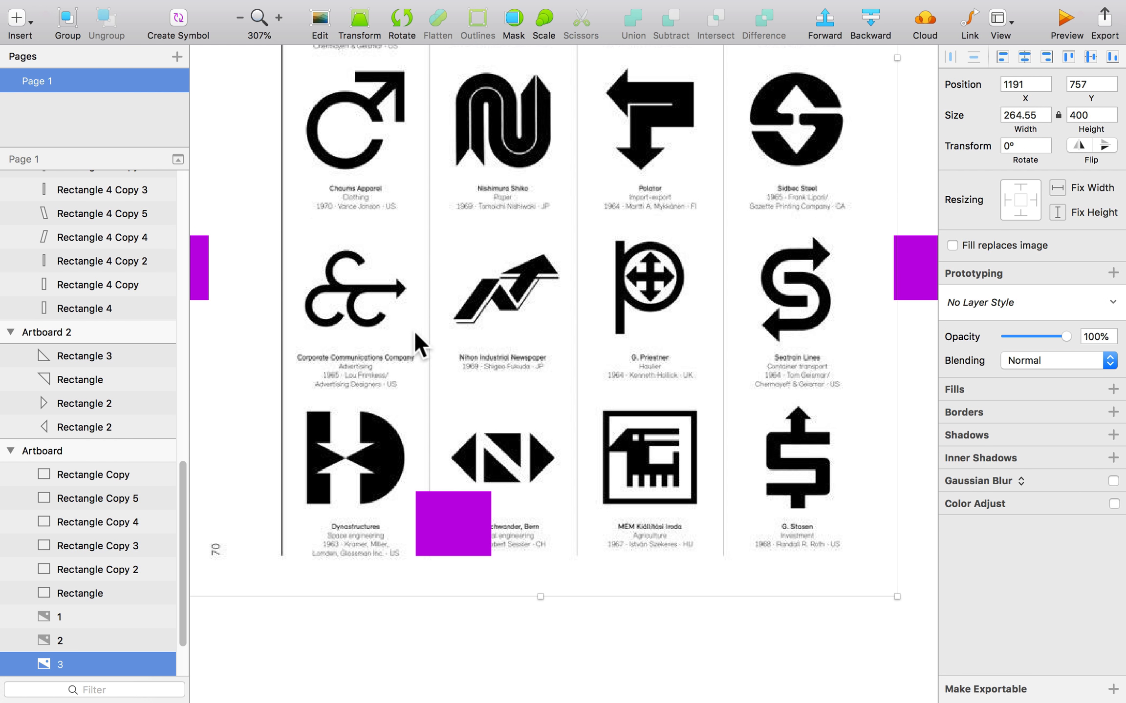
- Duplicate the NHK backup Copy 2 artboard and place the copy beside it on its right
{"action": "scroll", "coordinate": [380, 307], "scroll_direction": "down", "scroll_amount": 3}
{"action": "scroll", "coordinate": [382, 311], "scroll_direction": "down", "scroll_amount": 5}
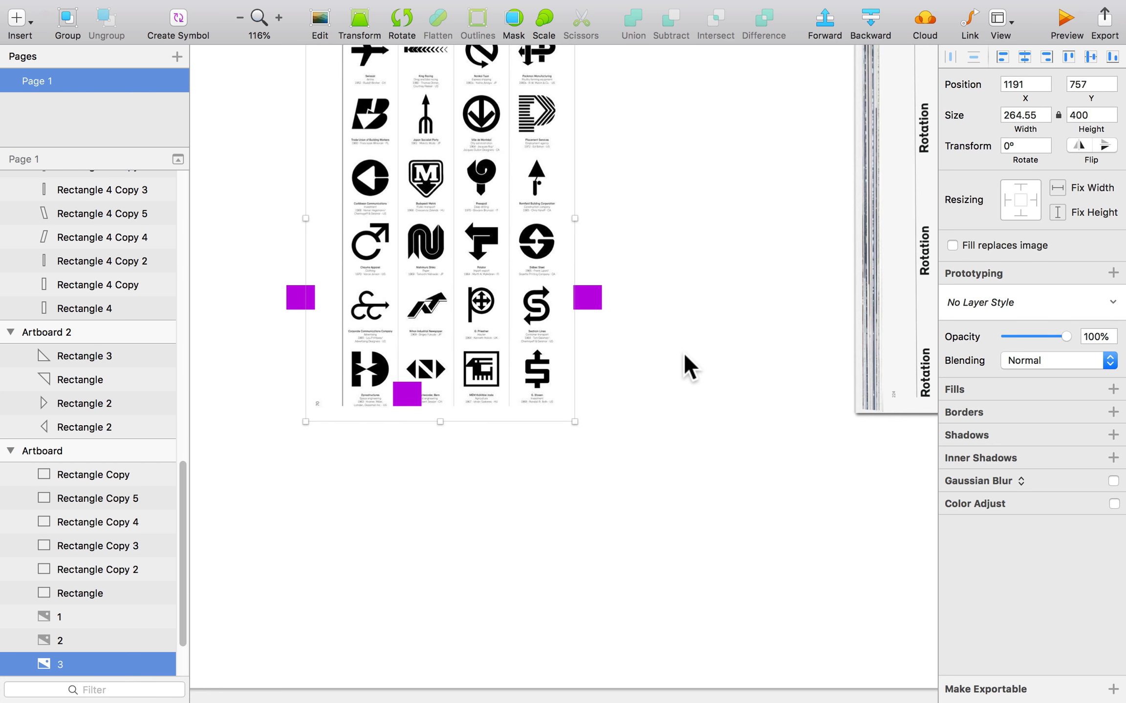
{"action": "key", "text": "super+1"}
{"action": "scroll", "coordinate": [782, 342], "scroll_direction": "right", "scroll_amount": 3}
{"action": "key", "text": "z"}
{"action": "left_click_drag", "start_coordinate": [821, 281], "coordinate": [639, 490]}
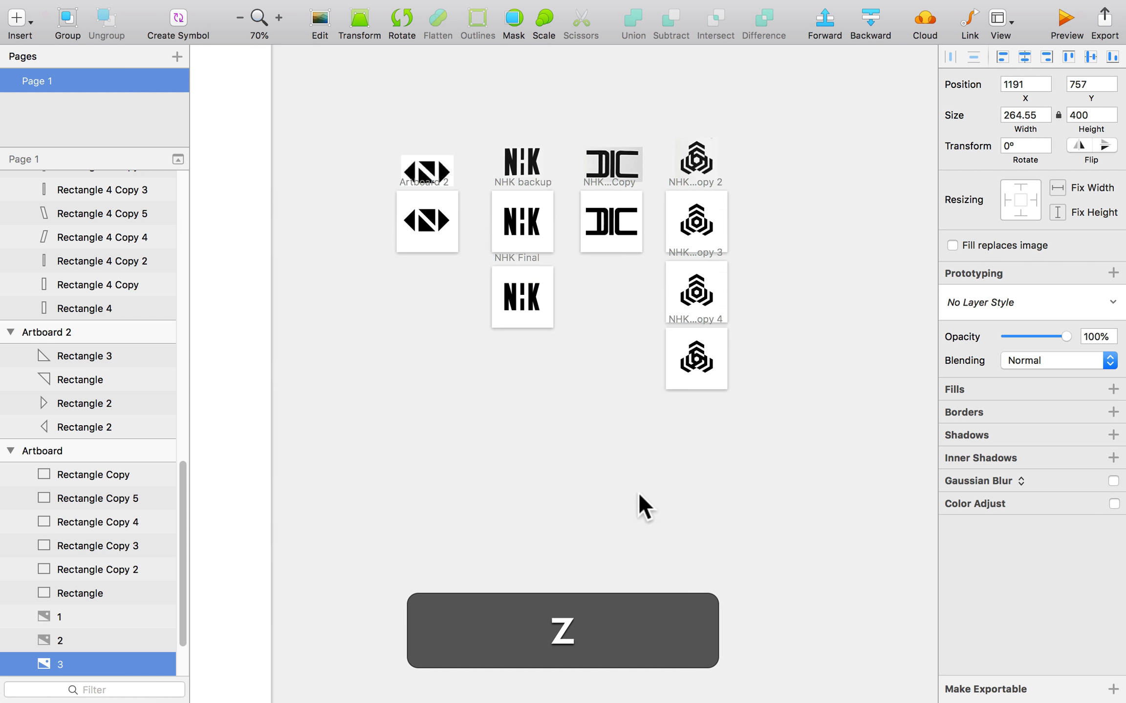
{"action": "left_click_drag", "start_coordinate": [802, 324], "coordinate": [673, 429]}
{"action": "scroll", "coordinate": [685, 359], "scroll_direction": "up", "scroll_amount": 4}
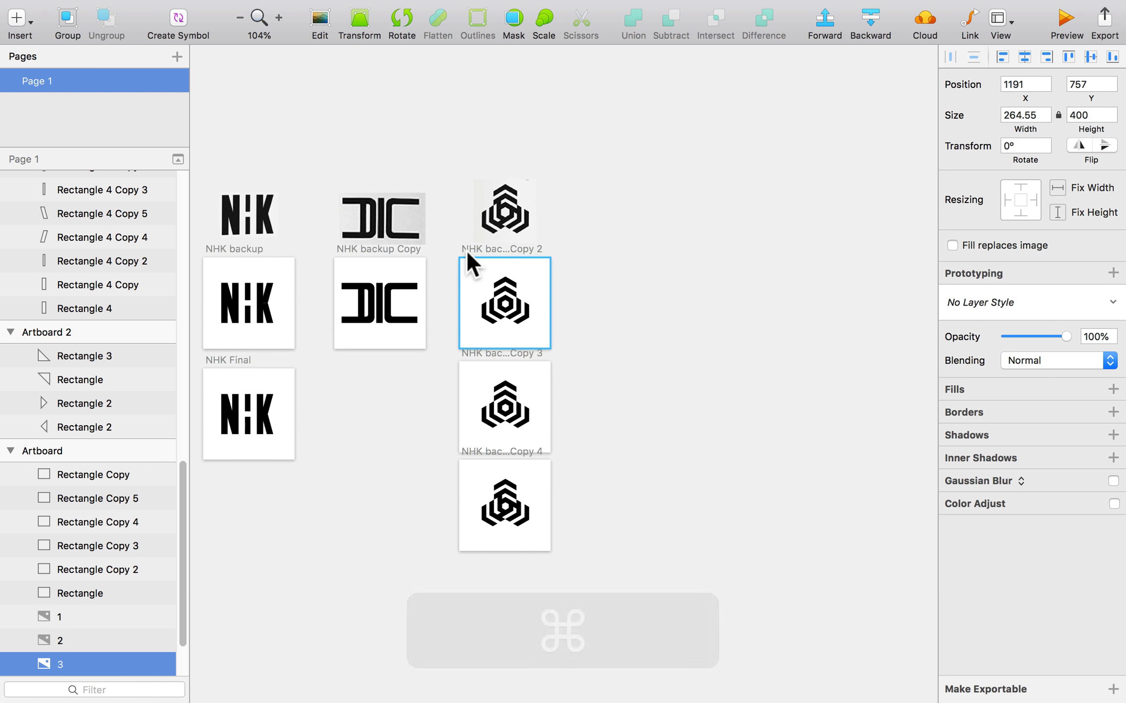
{"action": "left_click_drag", "start_coordinate": [465, 248], "coordinate": [588, 248]}
- Delete all the polygons inside the duplicated artboard
{"action": "left_click", "coordinate": [604, 329]}
{"action": "key", "text": "super+a"}
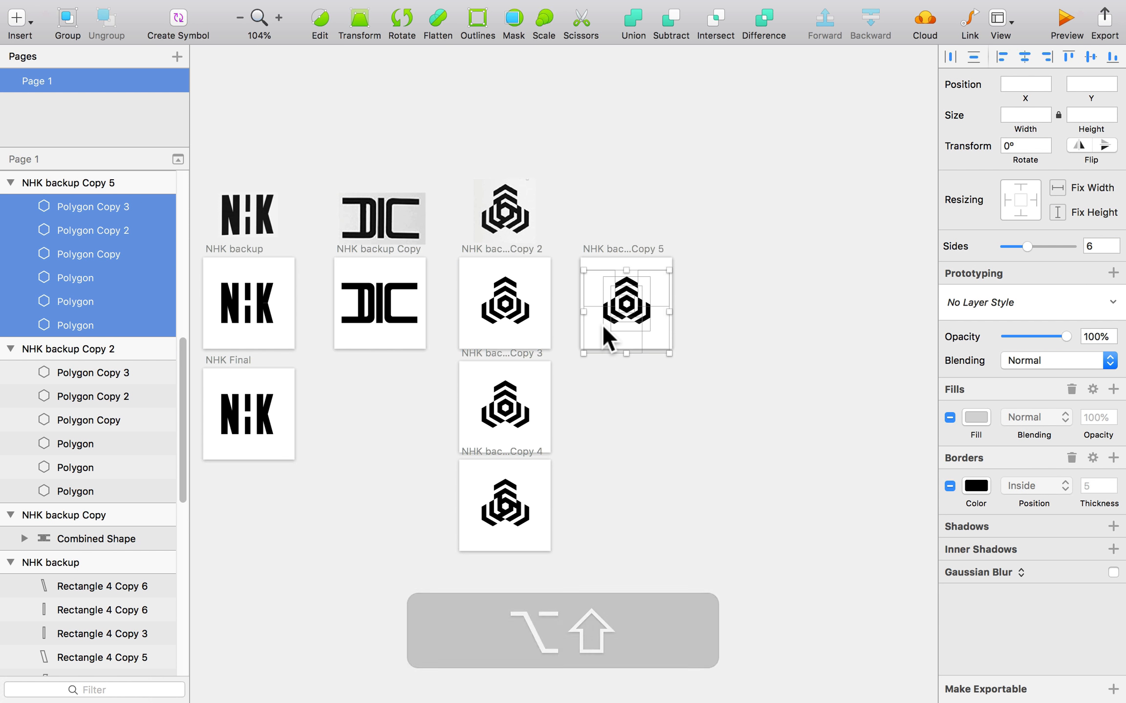
{"action": "left_click", "coordinate": [654, 359]}
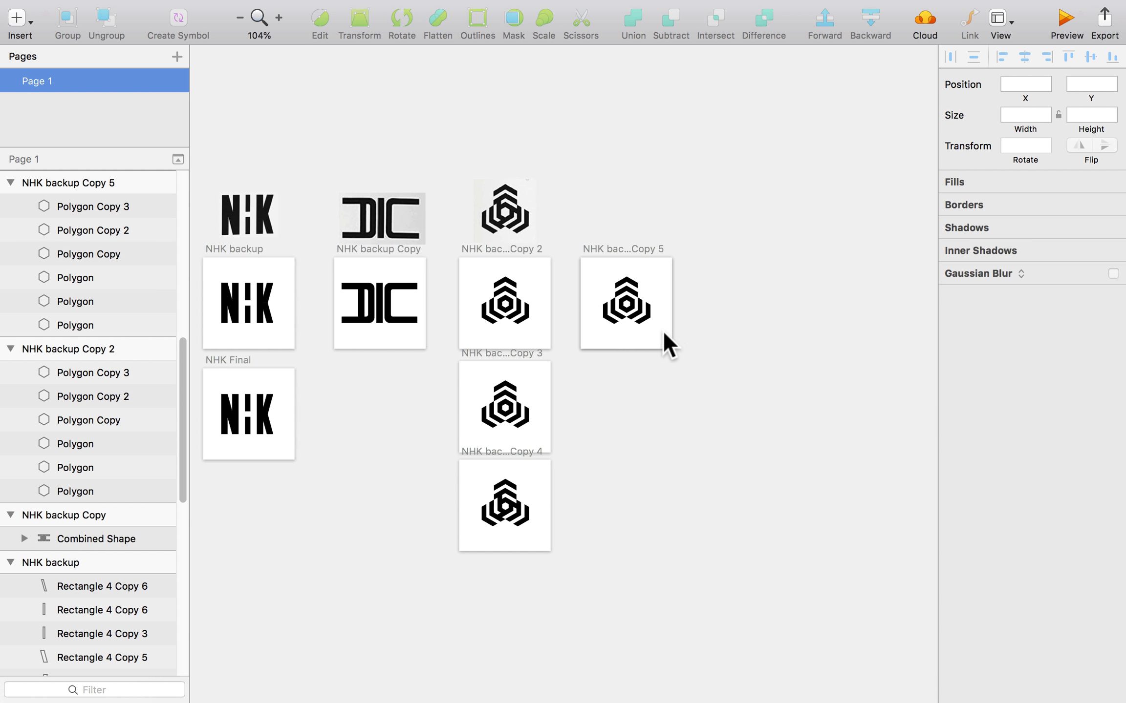
{"action": "left_click_drag", "start_coordinate": [682, 327], "coordinate": [581, 344]}
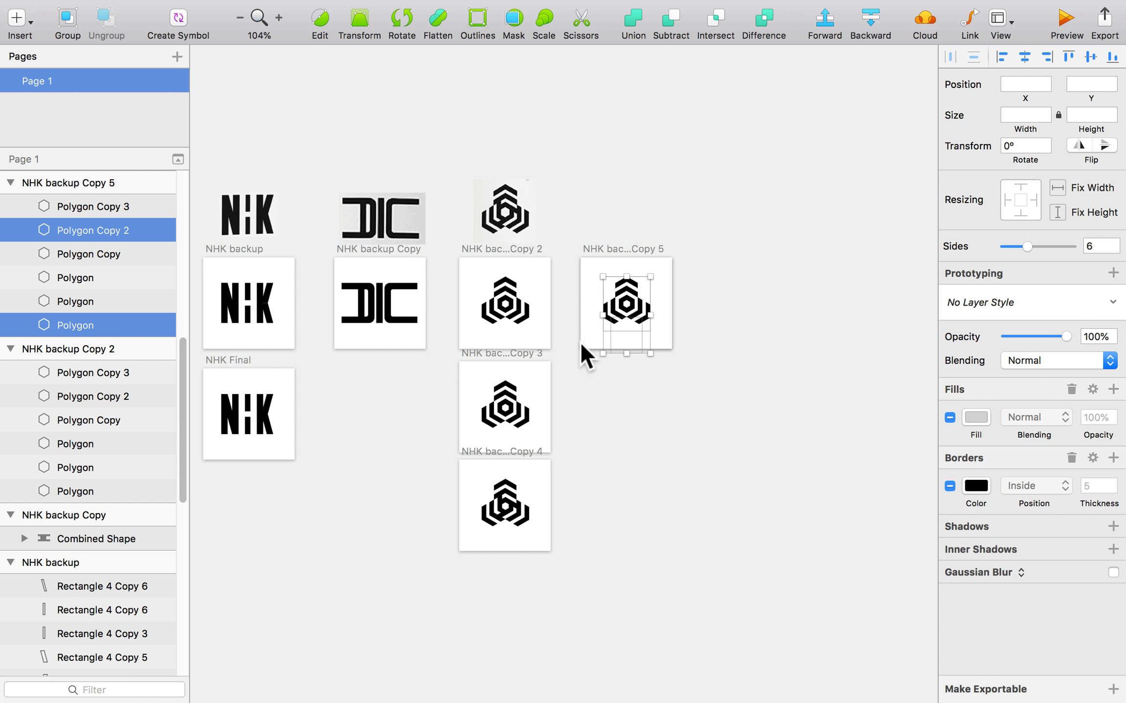
{"action": "left_click", "coordinate": [606, 393]}
{"action": "left_click_drag", "start_coordinate": [696, 269], "coordinate": [583, 338]}
{"action": "key", "text": "BackSpace"}
- Bring the two captured logo screenshots from the desktop onto the canvas beside the duplicated artboard
{"action": "left_click", "coordinate": [583, 338]}
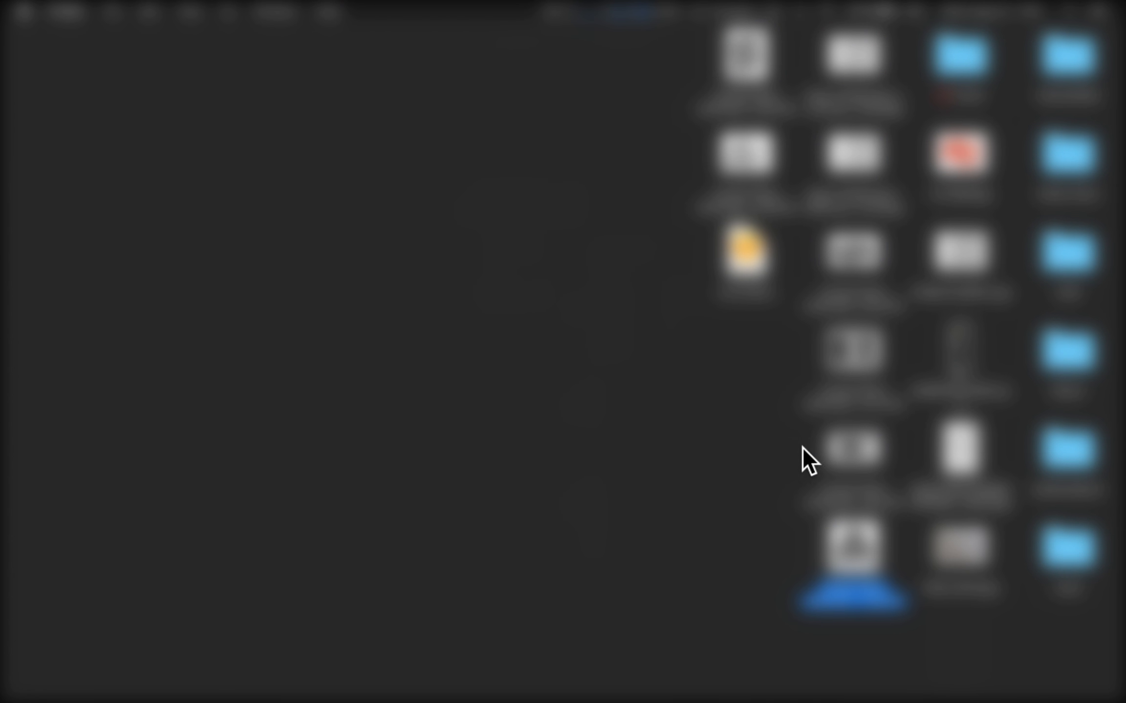
{"action": "mouse_move", "coordinate": [699, 59]}
{"action": "left_mouse_down"}
{"action": "mouse_move", "coordinate": [759, 174]}
{"action": "mouse_move", "coordinate": [612, 234]}
{"action": "mouse_move", "coordinate": [791, 352]}
{"action": "mouse_move", "coordinate": [769, 564]}
{"action": "left_mouse_up"}
{"action": "key", "text": "ctrl+Right"}
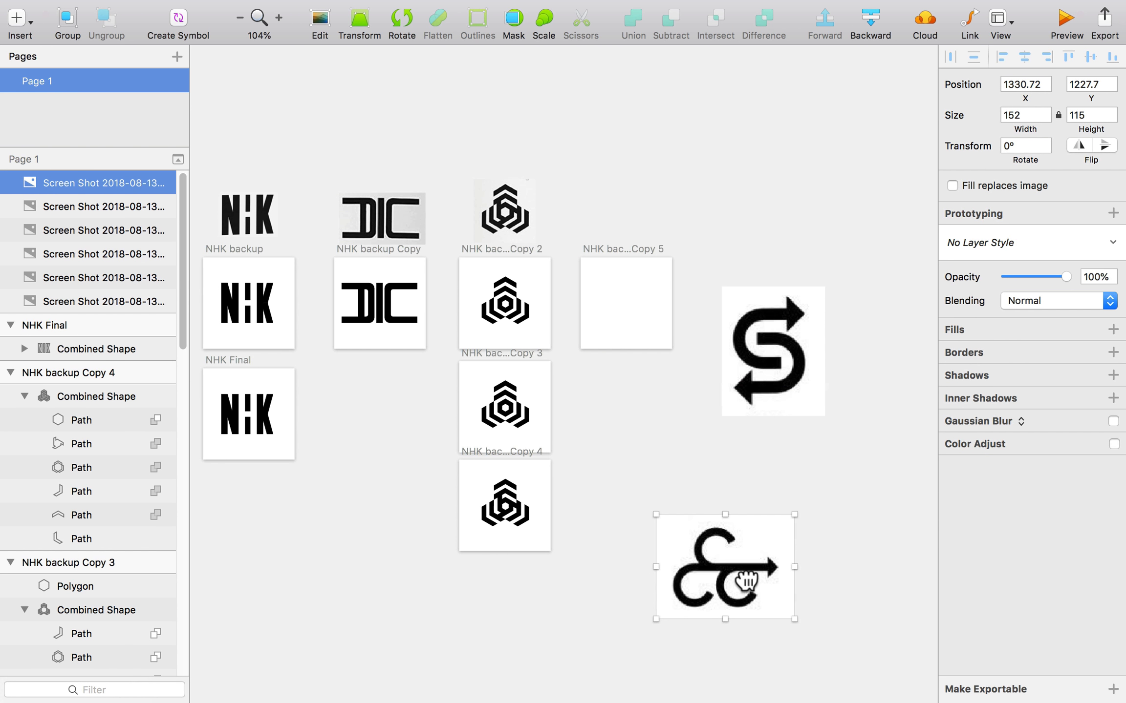
- Move the S-arrow logo screenshot closer to the empty artboard and scale it proportionally to a height of 80
{"action": "left_click_drag", "start_coordinate": [791, 337], "coordinate": [768, 343]}
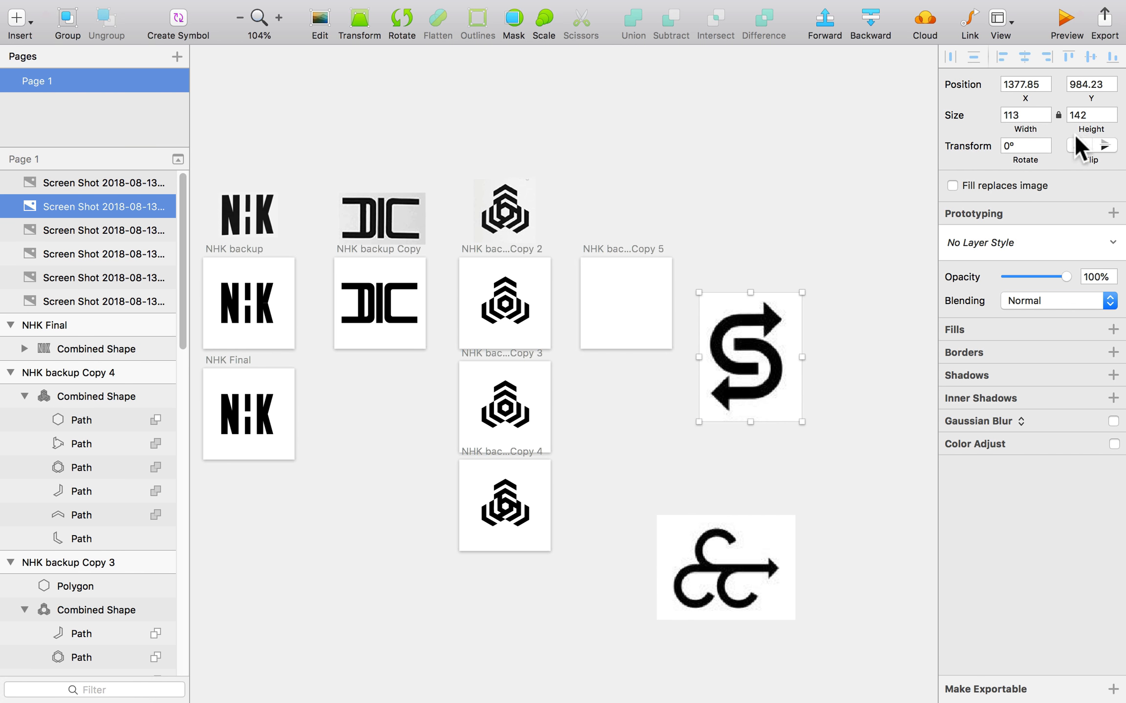
{"action": "left_click", "coordinate": [1079, 115]}
{"action": "double_click", "coordinate": [1080, 115]}
{"action": "type", "text": "80"}
{"action": "key", "text": "Return"}
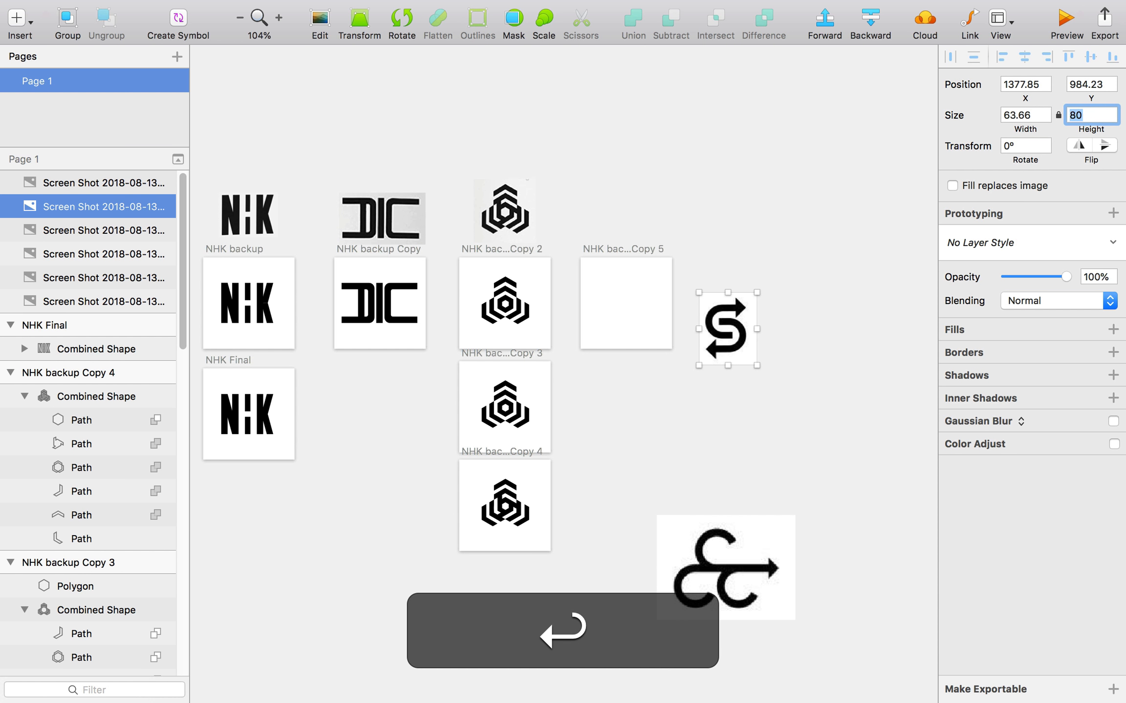
- Place the resized S-arrow screenshot inside the empty NHK backup Copy 5 artboard, centred horizontally and vertically
{"action": "scroll", "coordinate": [715, 342], "scroll_direction": "up", "scroll_amount": 5}
{"action": "left_click_drag", "start_coordinate": [716, 347], "coordinate": [600, 285]}
{"action": "scroll", "coordinate": [600, 285], "scroll_direction": "up", "scroll_amount": 5}
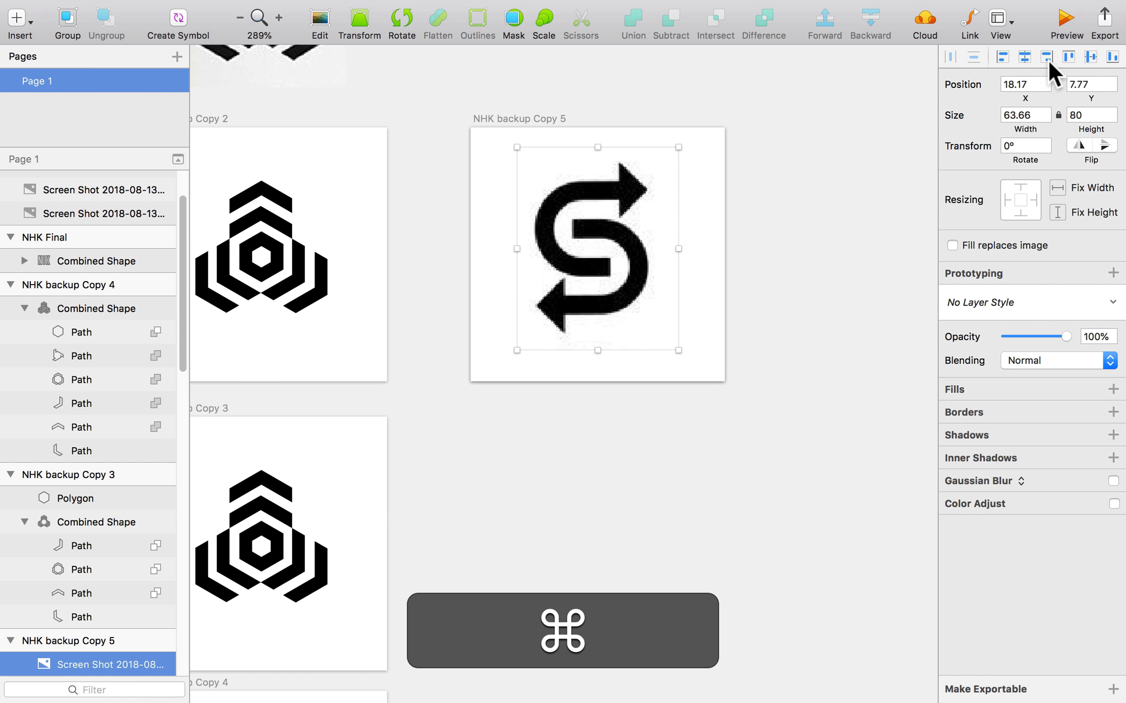
{"action": "left_click", "coordinate": [777, 225]}
{"action": "scroll", "coordinate": [774, 244], "scroll_direction": "up", "scroll_amount": 5}
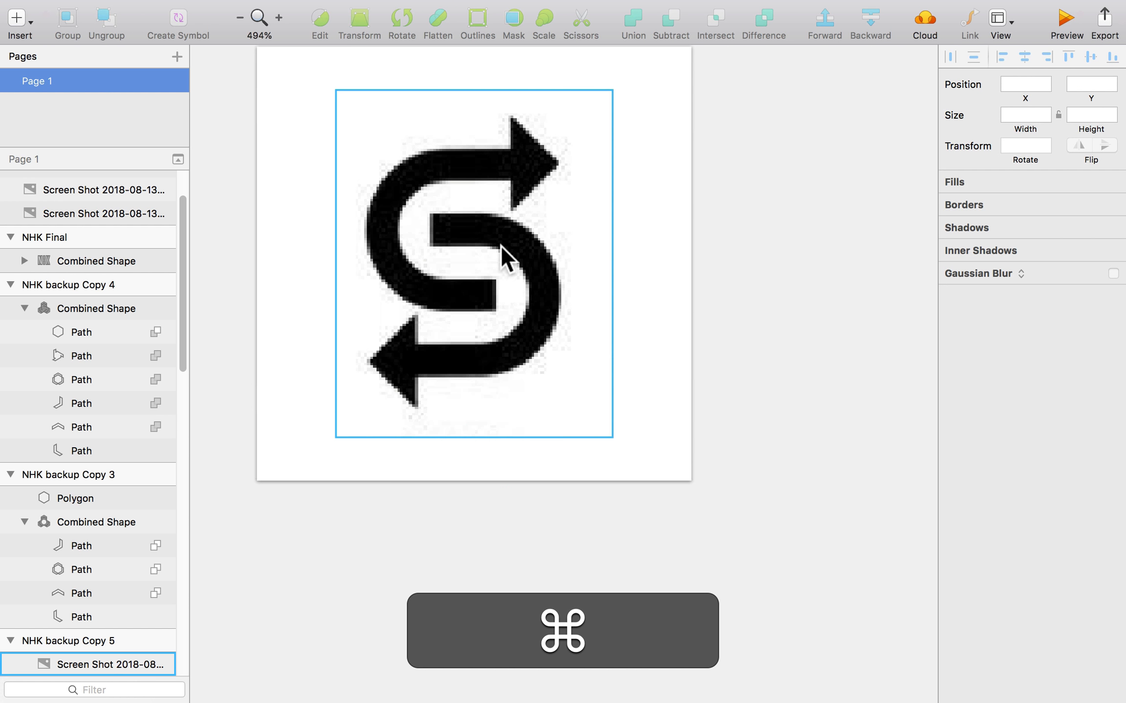
{"action": "left_click_drag", "start_coordinate": [579, 280], "coordinate": [649, 298]}
{"action": "left_click", "coordinate": [571, 215]}
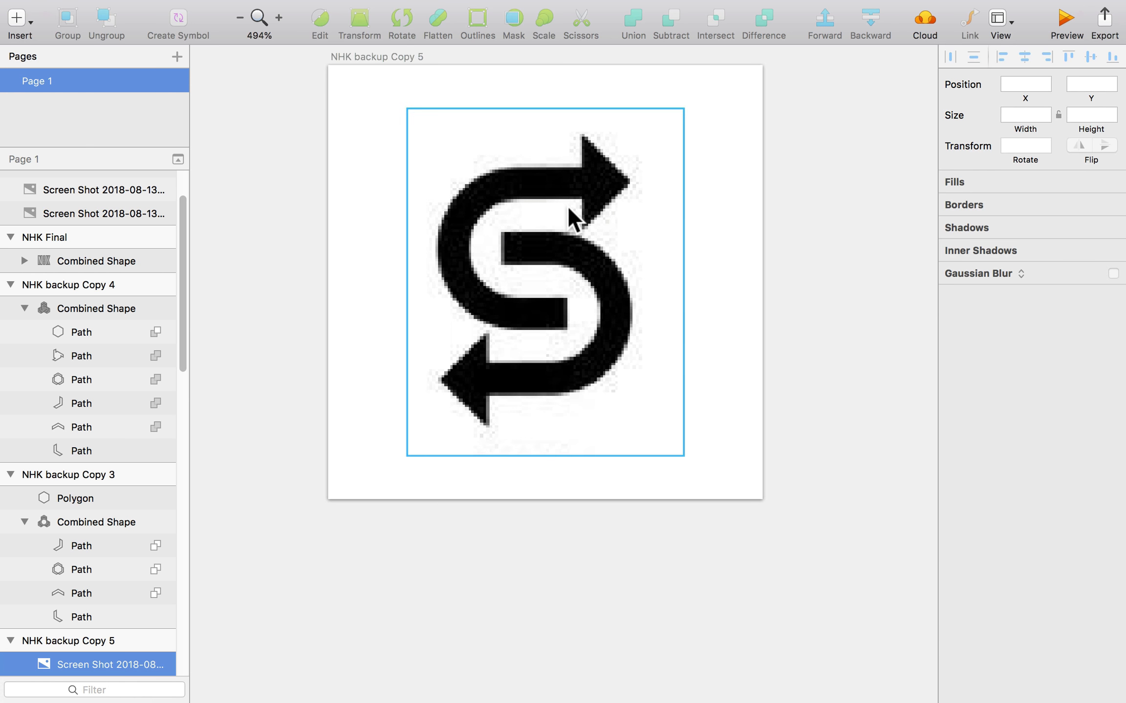
{"action": "left_click", "coordinate": [725, 288]}
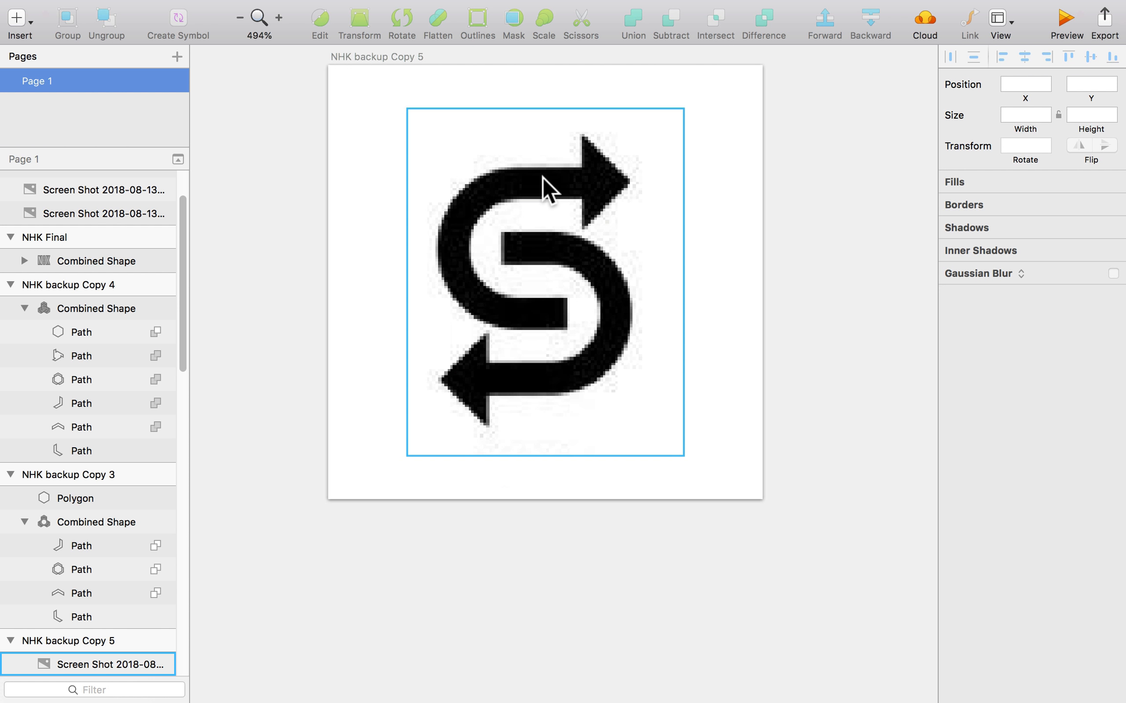
- Move the S-arrow screenshot out of the artboard and place it just to the right as a side reference
{"action": "scroll", "coordinate": [550, 248], "scroll_direction": "down", "scroll_amount": 5}
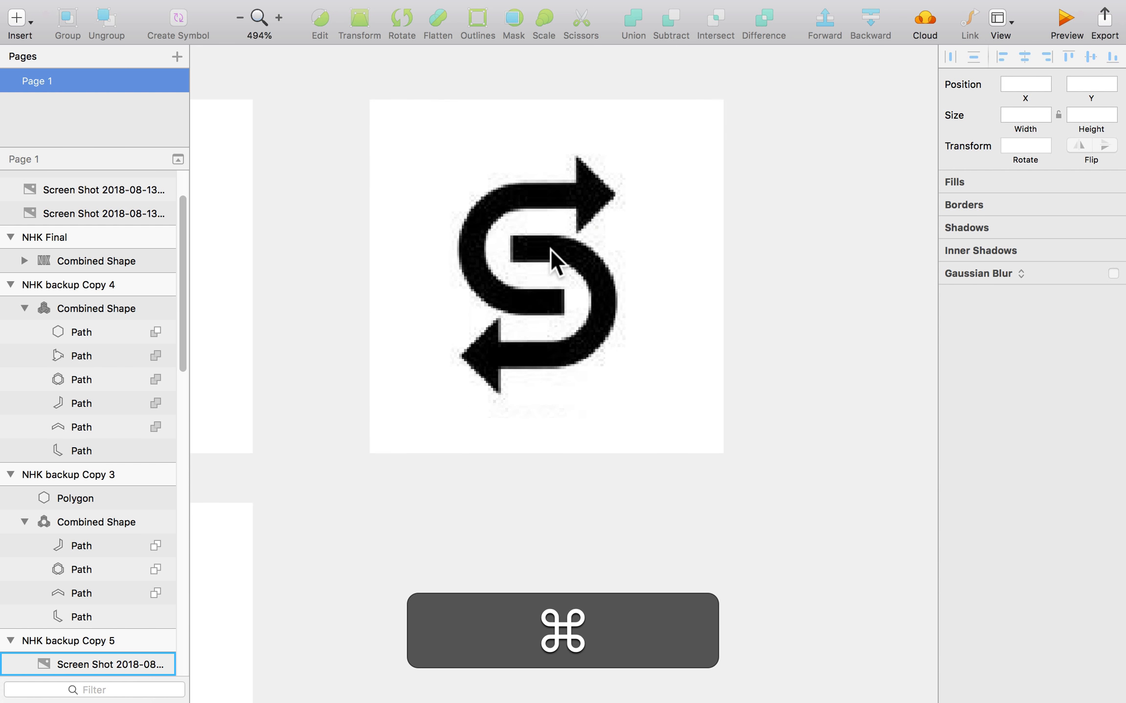
{"action": "key", "text": "space"}
{"action": "left_click_drag", "start_coordinate": [672, 279], "coordinate": [668, 372]}
{"action": "left_click", "coordinate": [336, 328]}
{"action": "scroll", "coordinate": [323, 319], "scroll_direction": "up", "scroll_amount": 5}
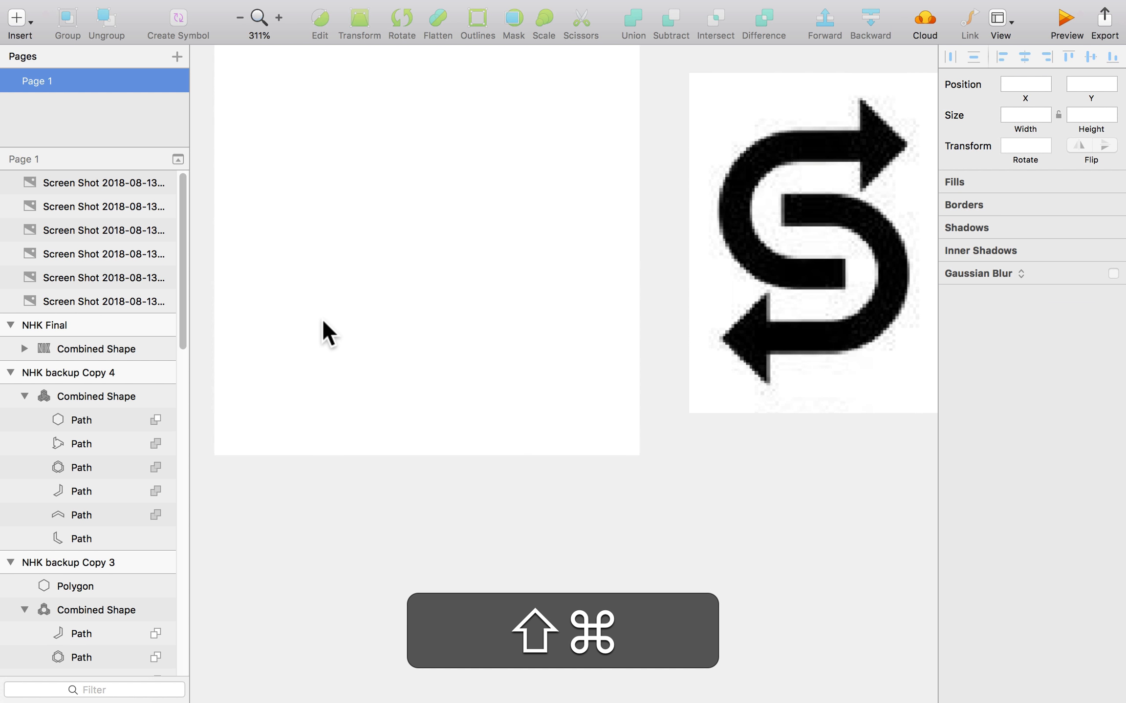
{"action": "key", "text": "space"}
{"action": "left_click_drag", "start_coordinate": [344, 299], "coordinate": [401, 373]}
{"action": "key", "text": "space"}
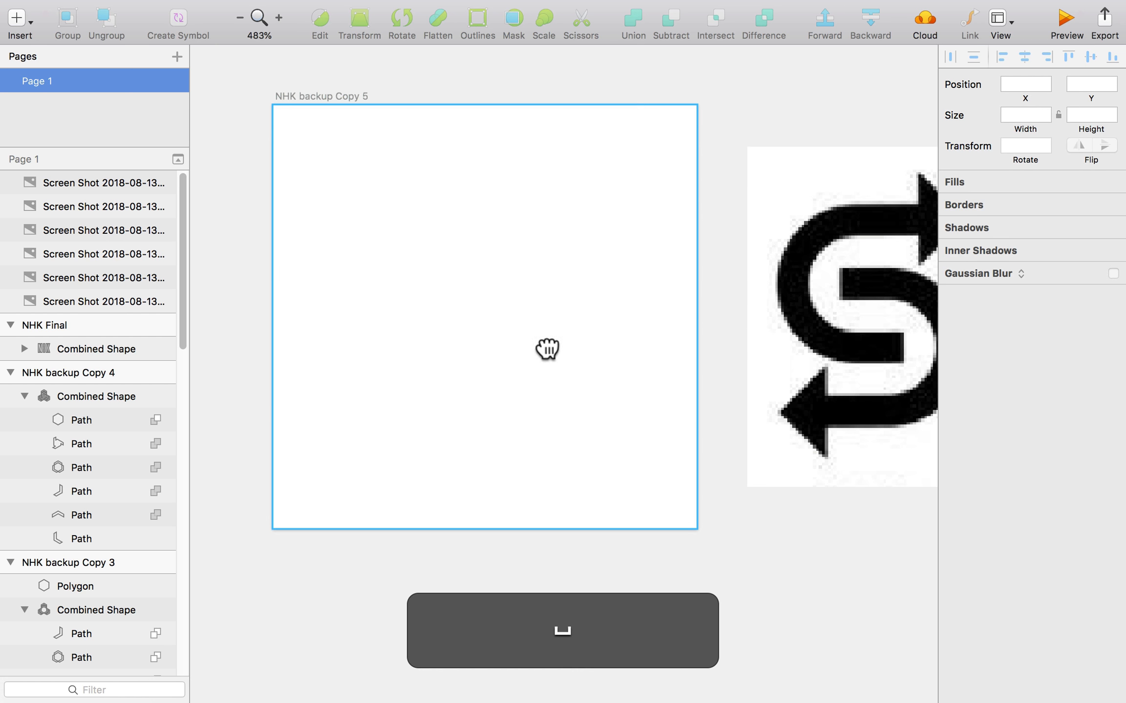
{"action": "left_click_drag", "start_coordinate": [548, 349], "coordinate": [504, 342]}
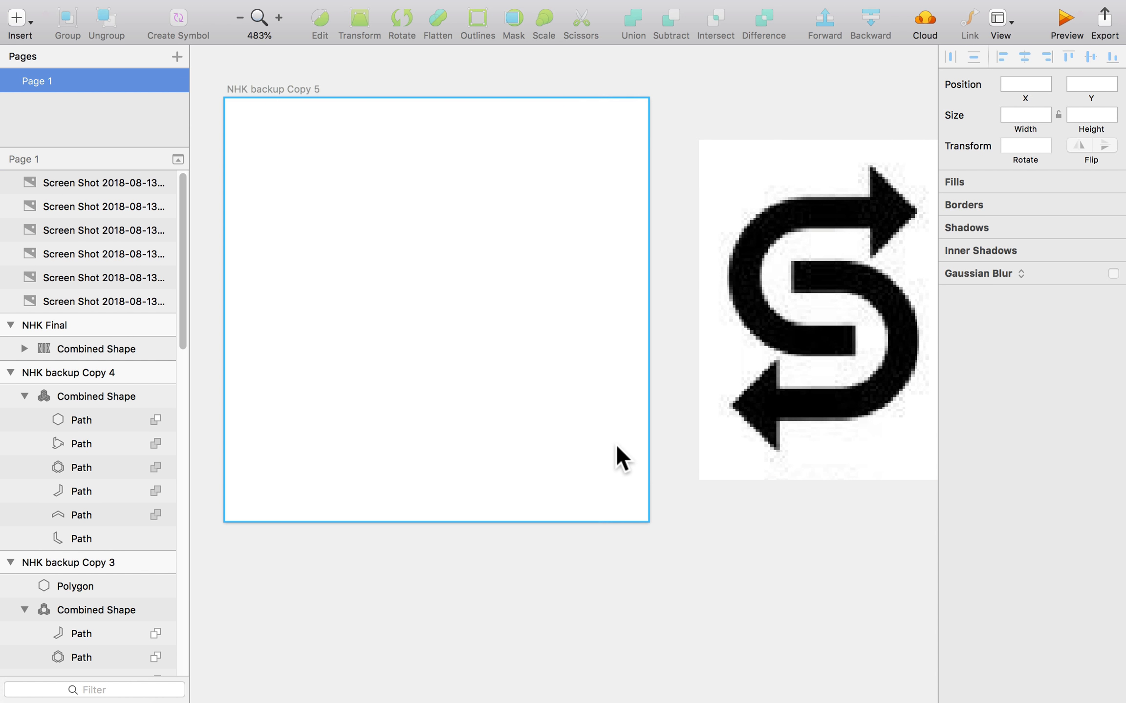
{"action": "scroll", "coordinate": [654, 437], "scroll_direction": "down", "scroll_amount": 2}
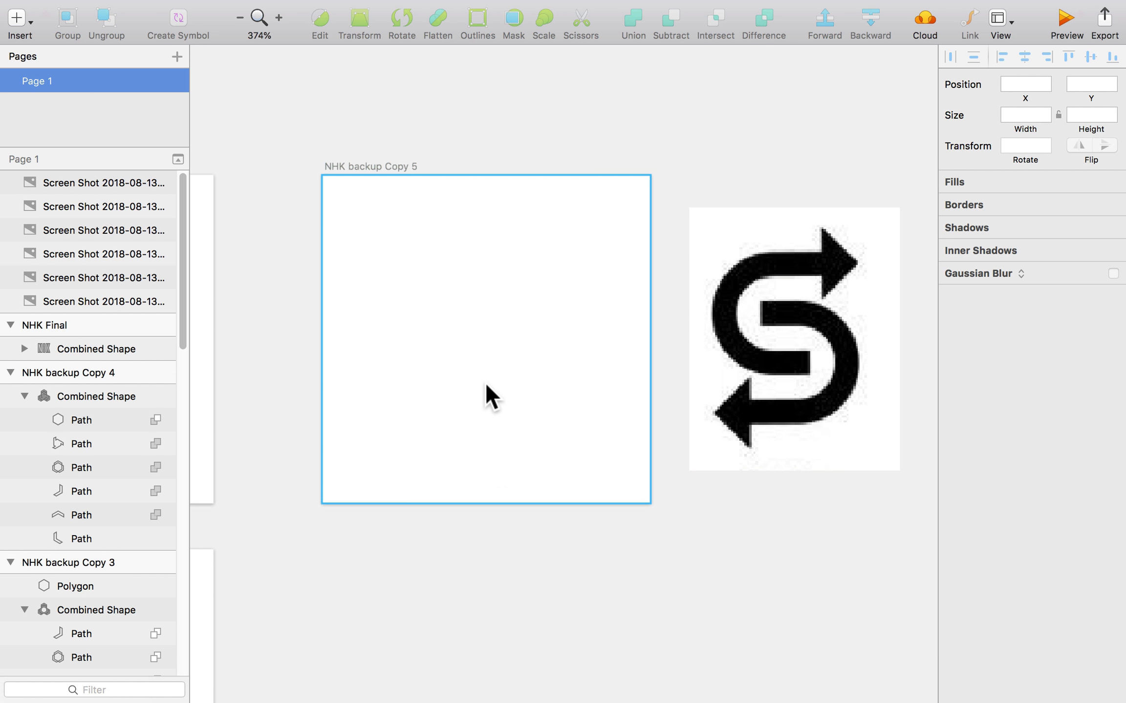
- Draw a rectangle in the empty artboard, size it to 60 × 90, and centre it horizontally and vertically
{"action": "key", "text": "r"}
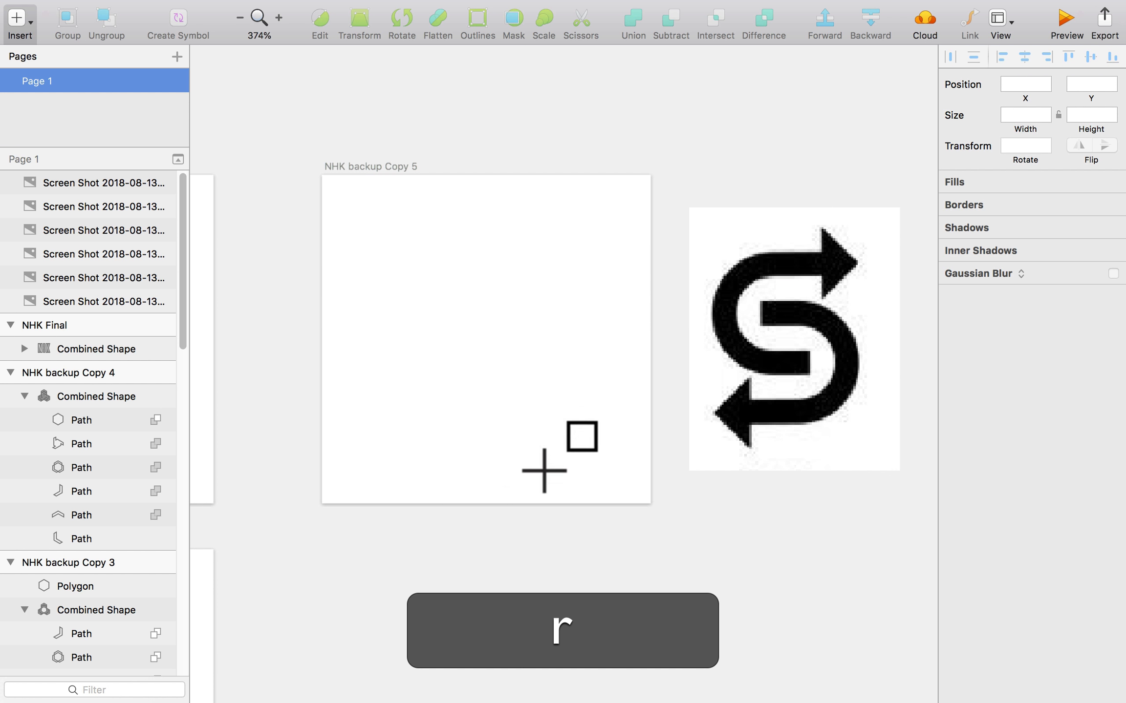
{"action": "left_click_drag", "start_coordinate": [403, 231], "coordinate": [558, 460]}
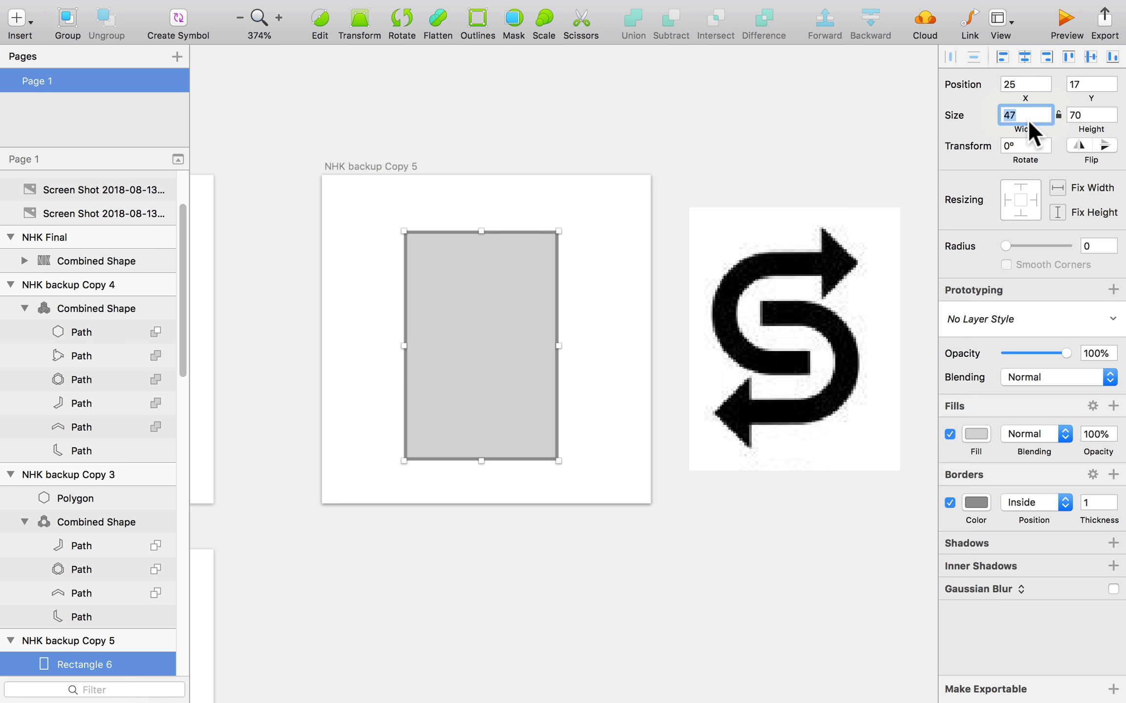
{"action": "type", "text": "60"}
{"action": "key", "text": "Tab"}
{"action": "key", "text": "Return"}
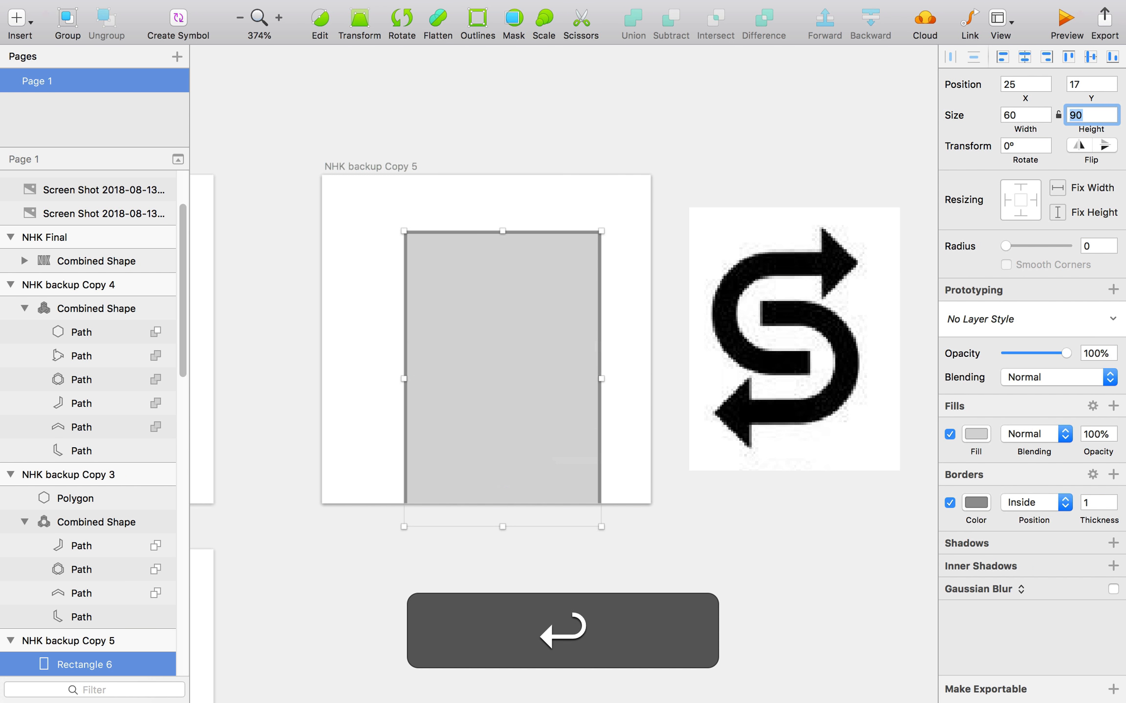
{"action": "left_click", "coordinate": [1024, 57]}
{"action": "left_click", "coordinate": [1091, 56]}
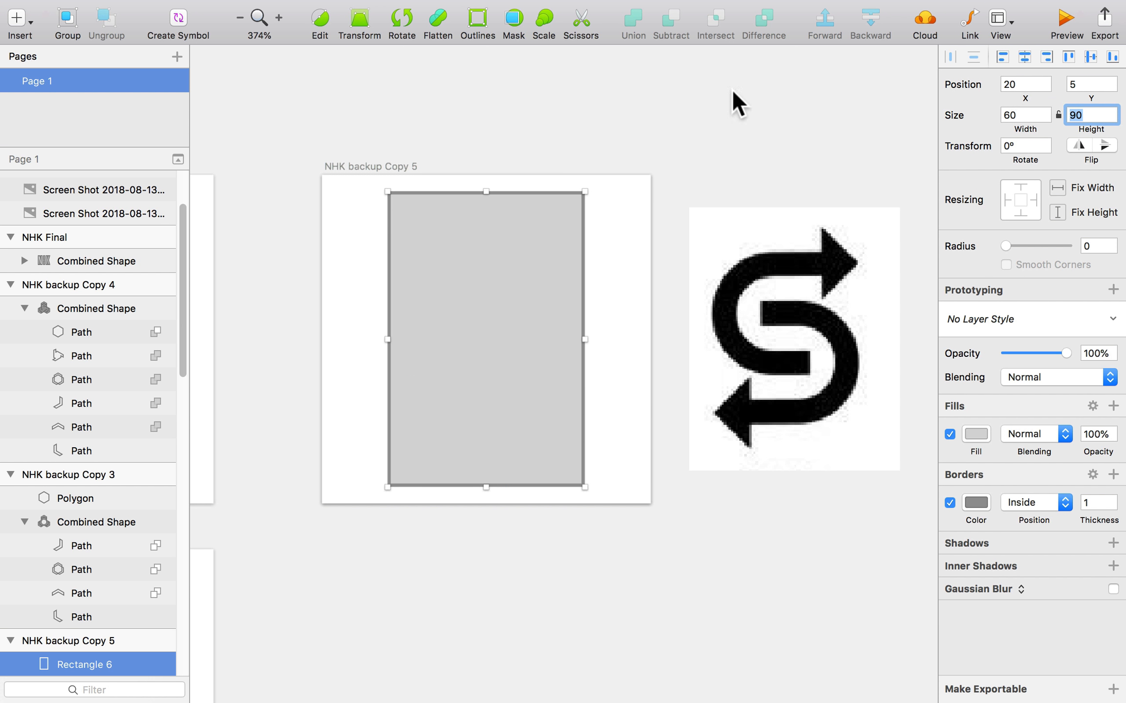
- Remove the 60 × 90 rectangle's border and set its opacity to 20% to make it a faint guide
{"action": "right_click", "coordinate": [558, 229]}
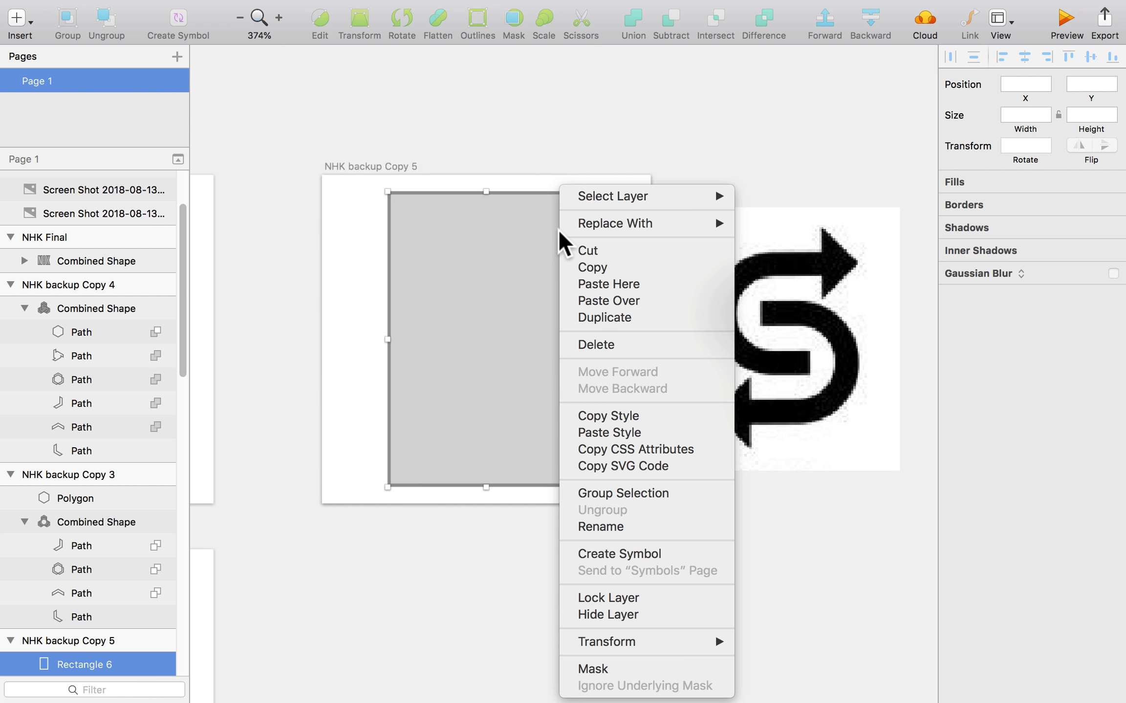
{"action": "left_click", "coordinate": [528, 545]}
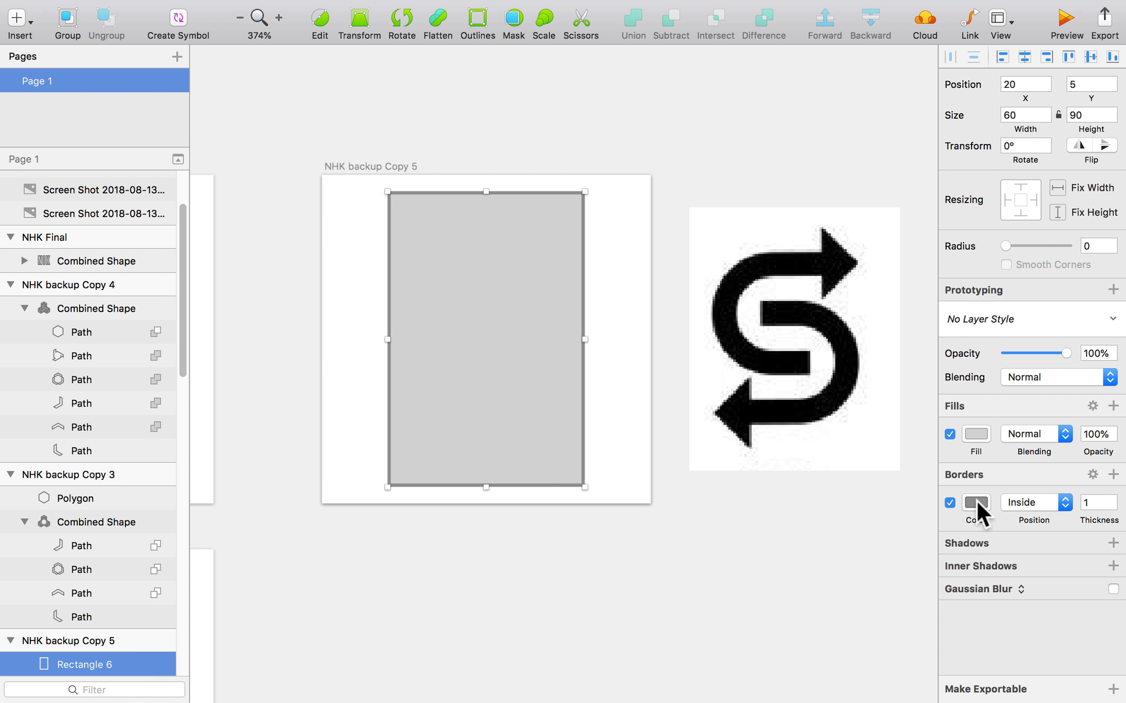
{"action": "left_click", "coordinate": [949, 502]}
{"action": "left_click", "coordinate": [535, 415]}
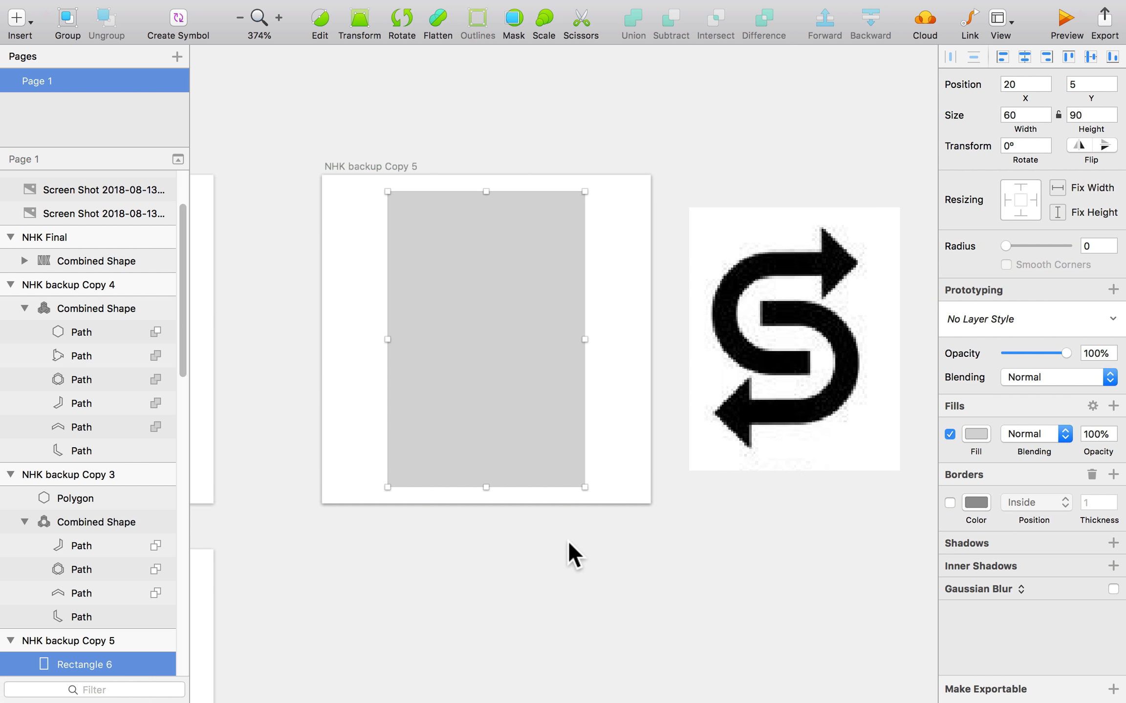
{"action": "key", "text": "2"}
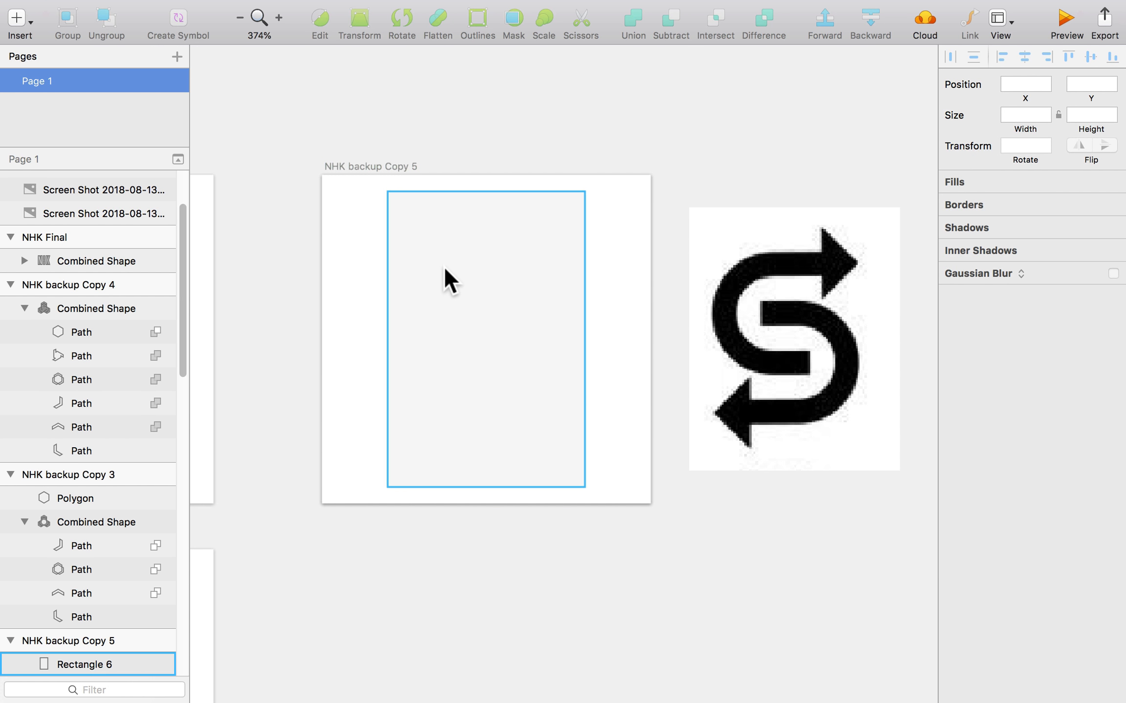
{"action": "left_click", "coordinate": [448, 279]}
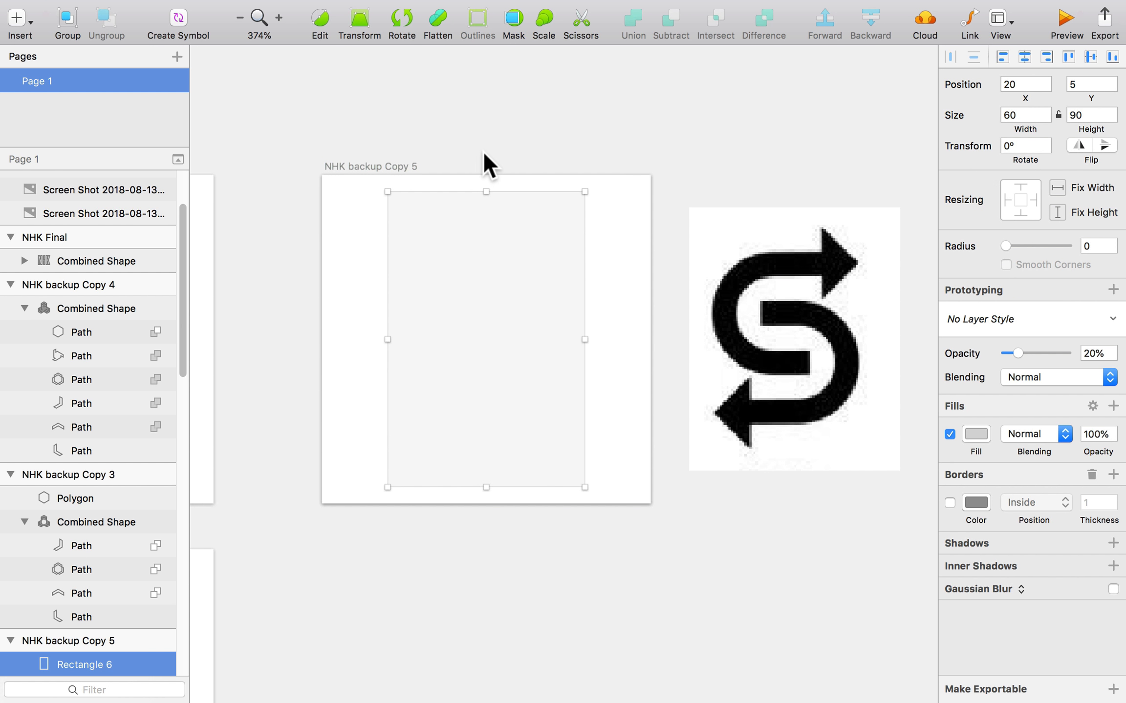
- Draw a 15 × 30 rectangle in the upper-right corner of the faint guide rectangle
{"action": "left_click", "coordinate": [483, 151]}
{"action": "scroll", "coordinate": [526, 306], "scroll_direction": "up", "scroll_amount": 3}
{"action": "left_click_drag", "start_coordinate": [632, 288], "coordinate": [553, 283]}
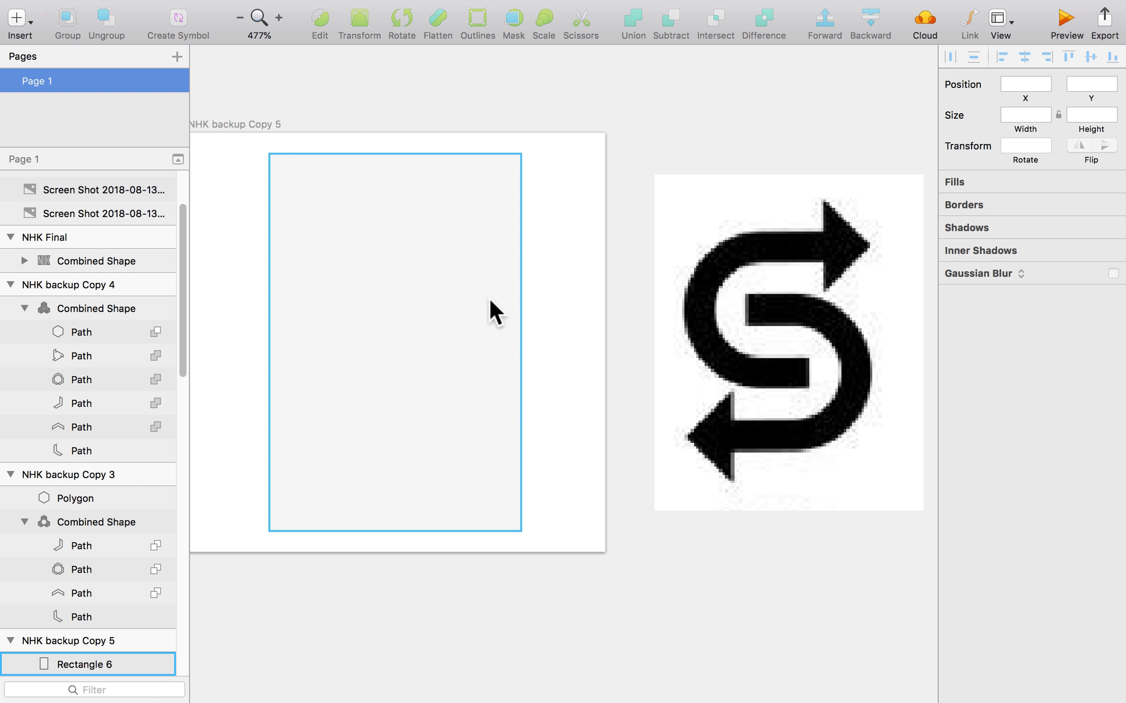
{"action": "key", "text": "r"}
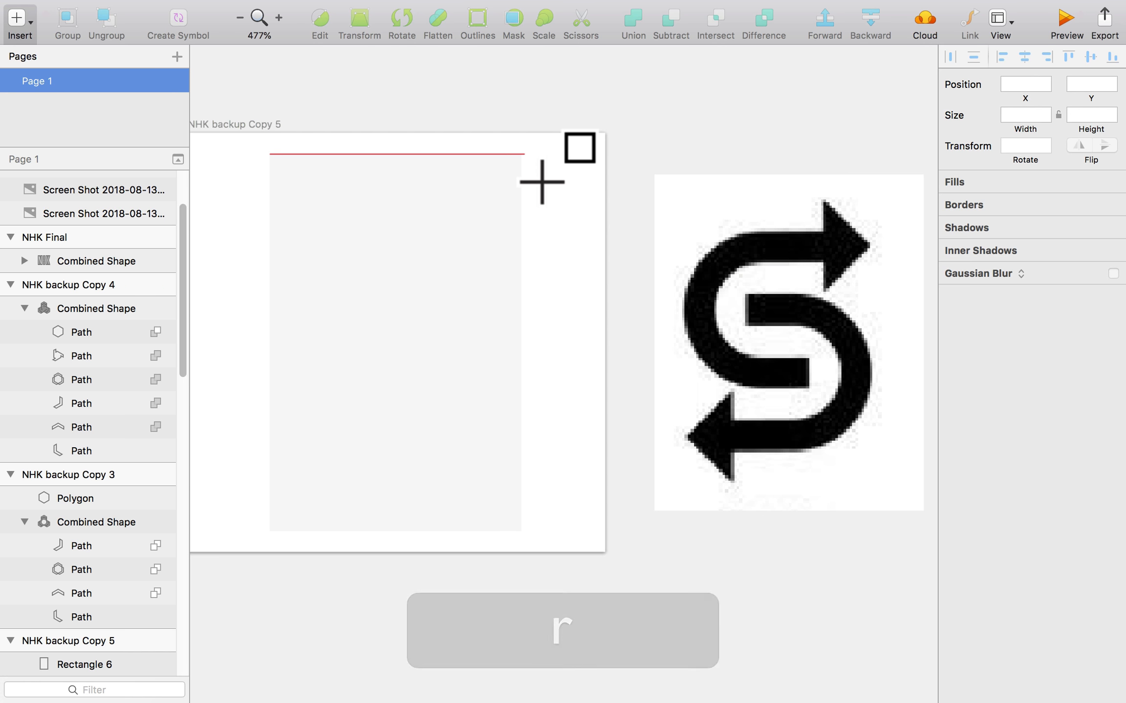
{"action": "left_click_drag", "start_coordinate": [538, 182], "coordinate": [466, 291]}
- Delete the small rectangle's upper-right point and raise its lower-right point to mid-height, forming a right-pointing triangular arrowhead
{"action": "double_click", "coordinate": [498, 227]}
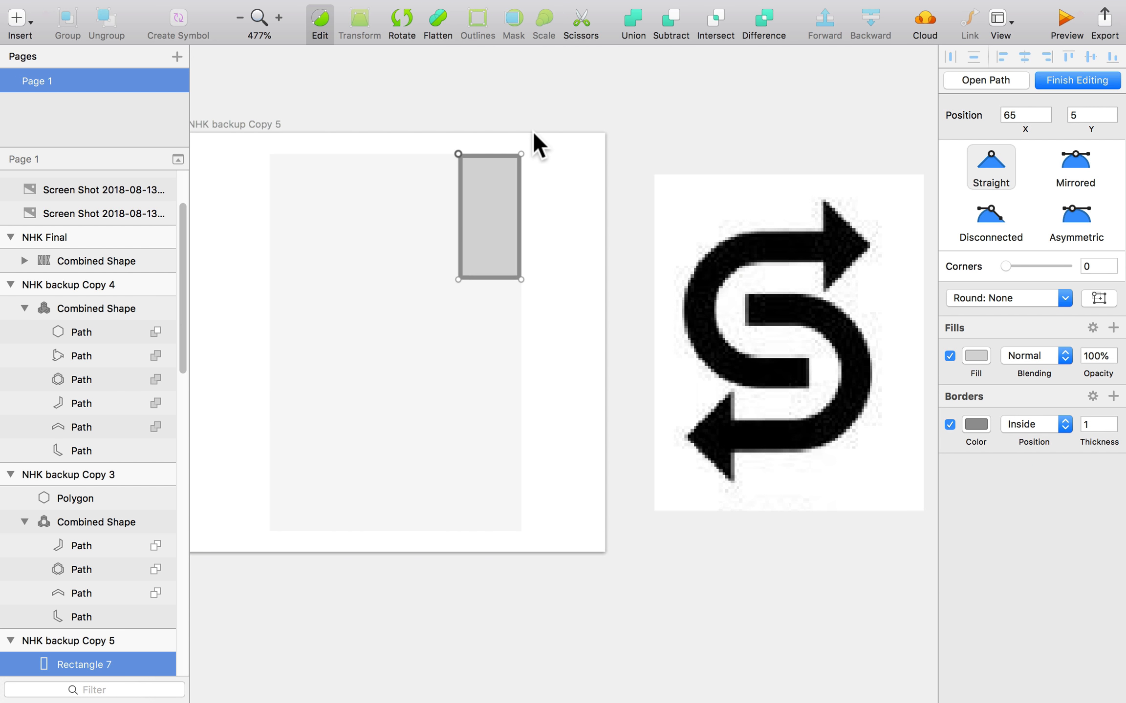
{"action": "left_click", "coordinate": [521, 154]}
{"action": "key", "text": "BackSpace"}
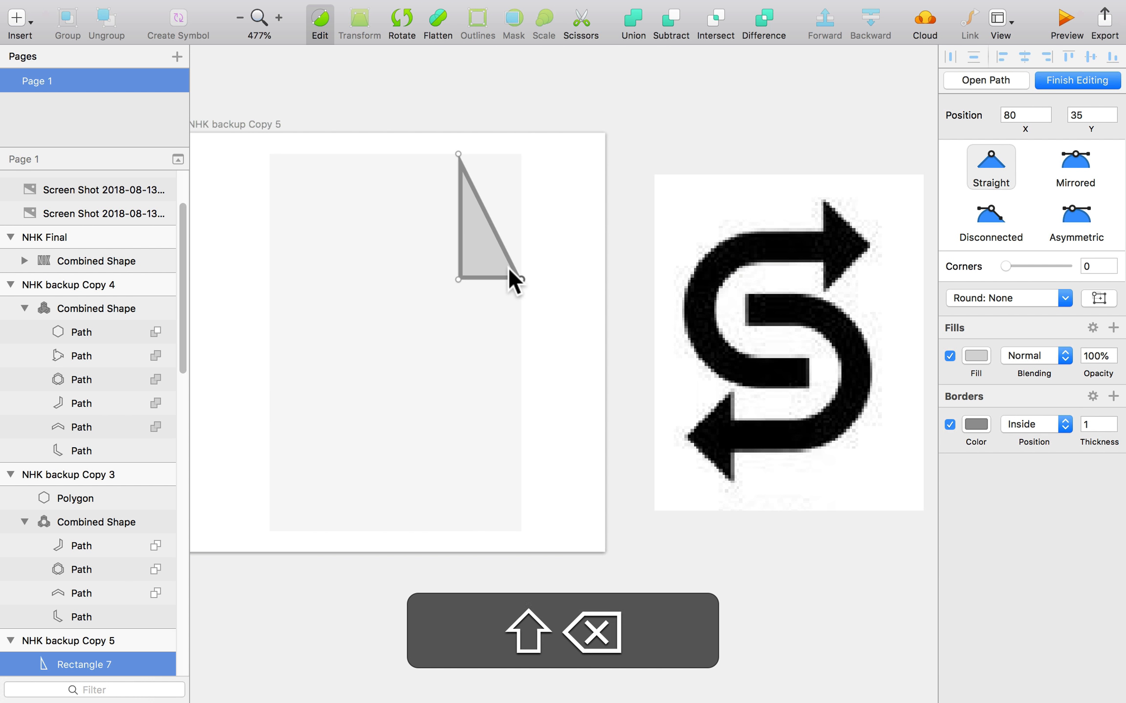
{"action": "key", "text": "shift+Up"}
{"action": "key", "text": "Up"}
{"action": "key", "text": "Up"}
{"action": "key", "text": "Up"}
{"action": "key", "text": "Up"}
{"action": "key", "text": "Up"}
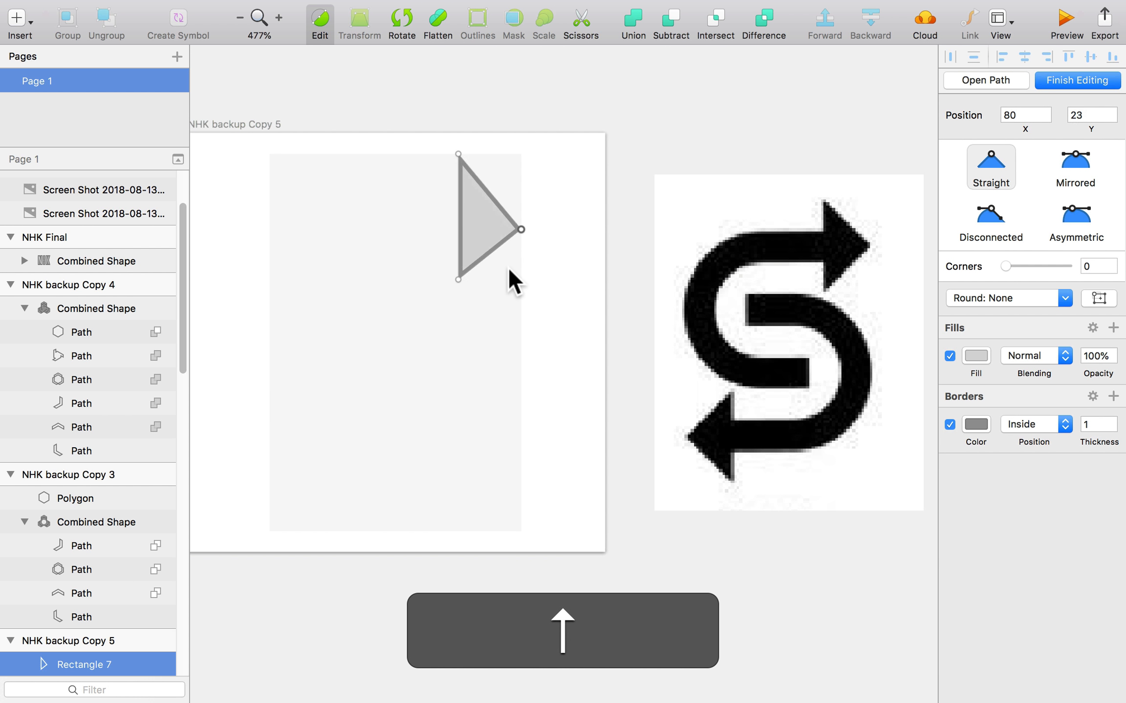
{"action": "left_click", "coordinate": [547, 254]}
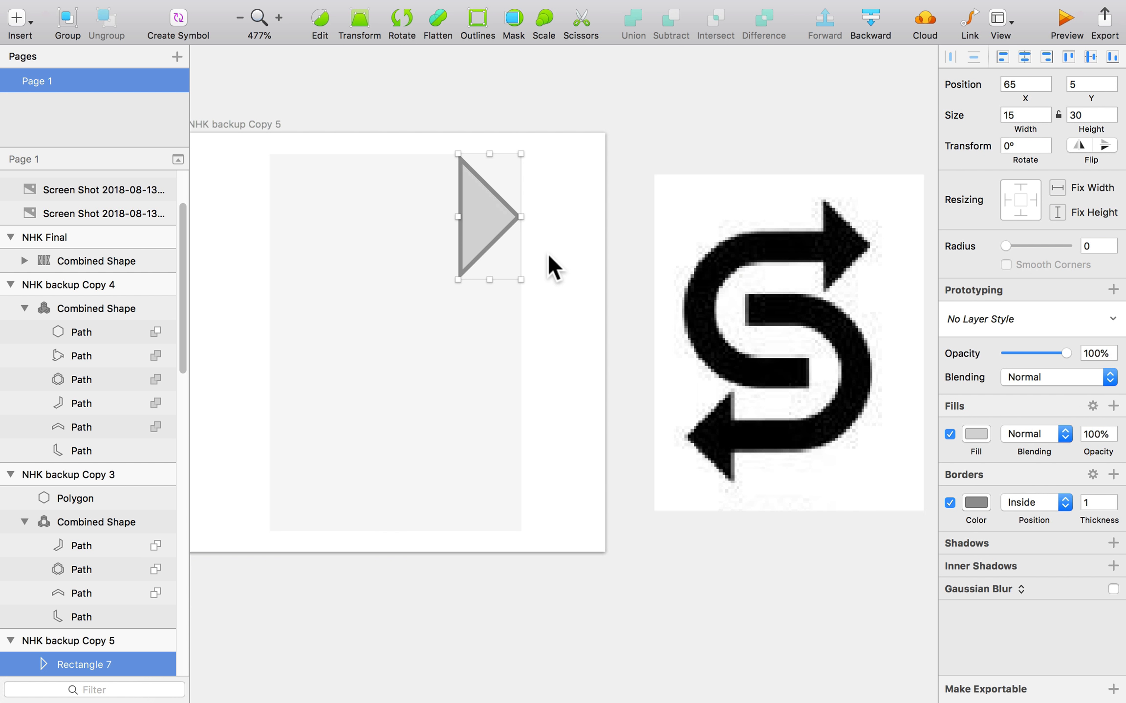
{"action": "left_click", "coordinate": [556, 245]}
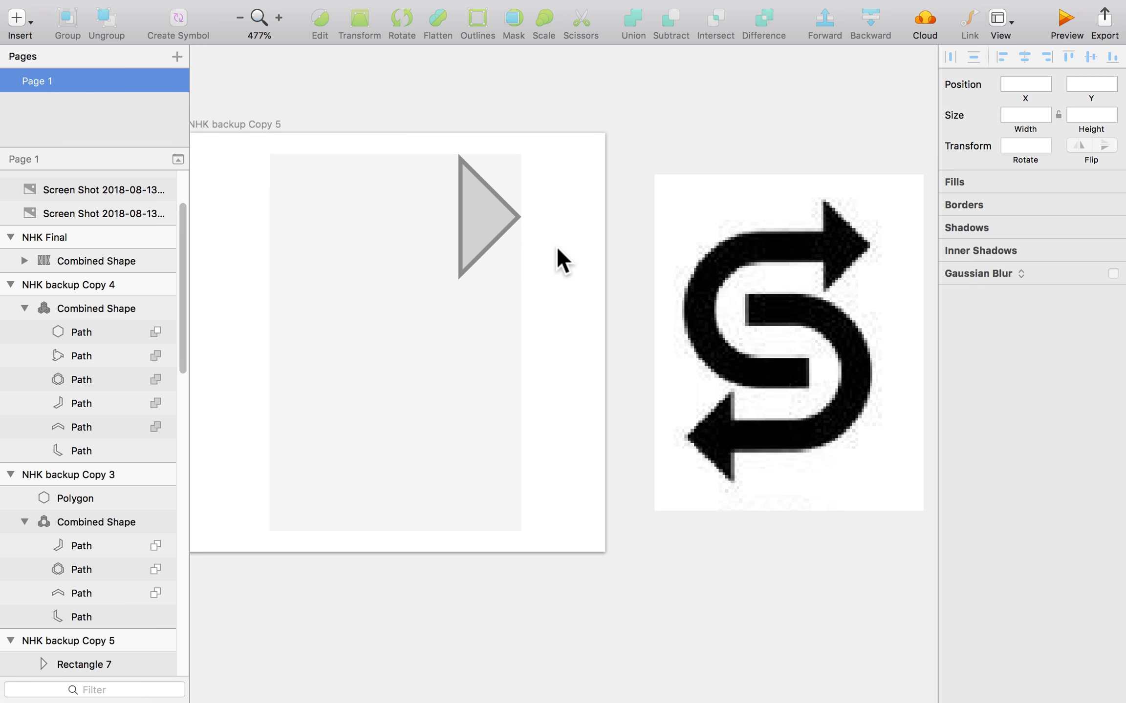
- Draw a shaft rectangle 10 high against the arrowhead's left side and centre it vertically on the arrowhead
{"action": "scroll", "coordinate": [556, 245], "scroll_direction": "down", "scroll_amount": 3}
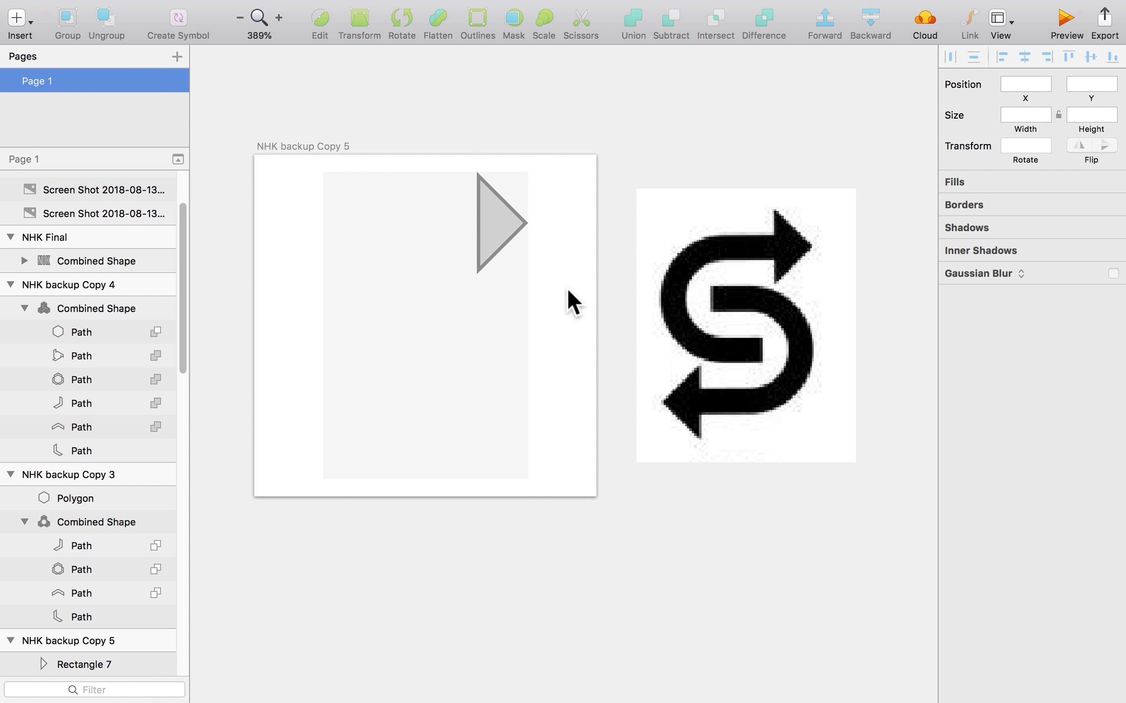
{"action": "scroll", "coordinate": [576, 286], "scroll_direction": "up", "scroll_amount": 3}
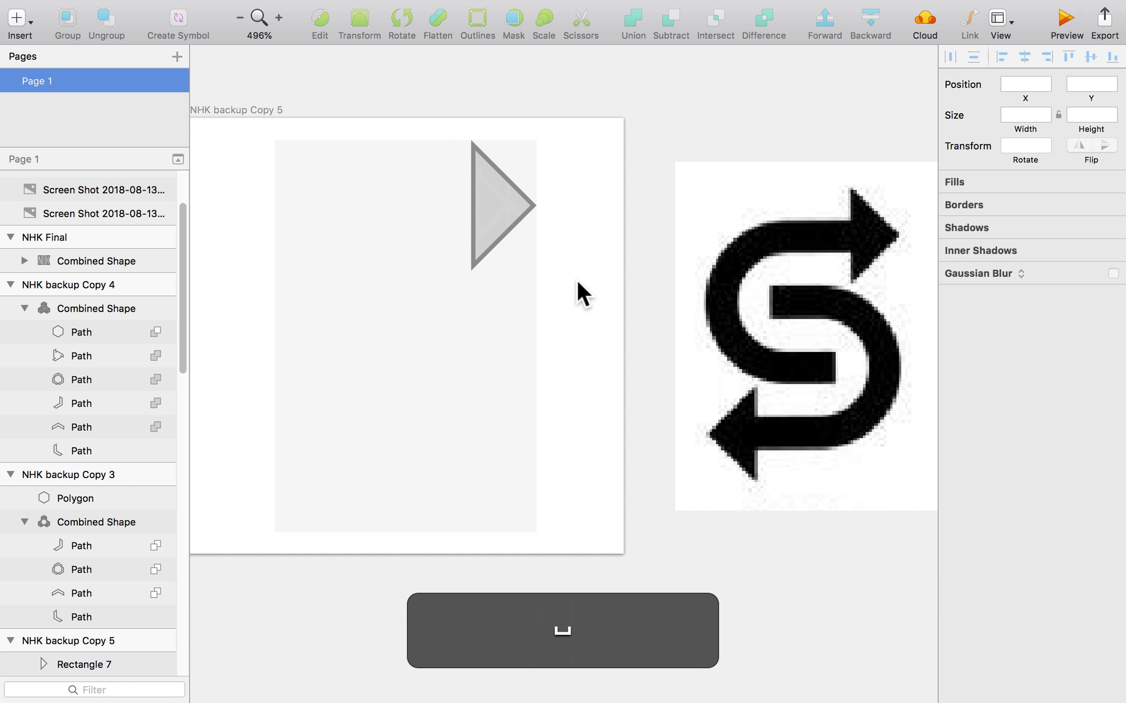
{"action": "key", "text": "r"}
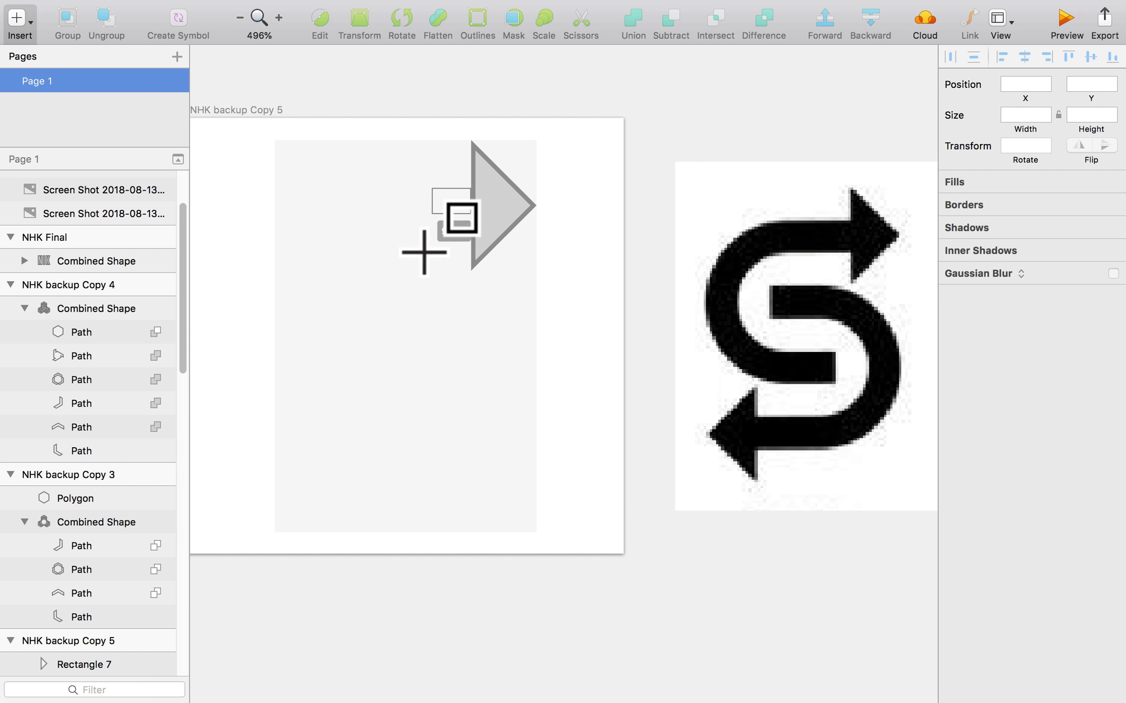
{"action": "mouse_move", "coordinate": [424, 252]}
{"action": "left_mouse_down"}
{"action": "mouse_move", "coordinate": [390, 259]}
{"action": "mouse_move", "coordinate": [401, 261]}
{"action": "left_mouse_up"}
{"action": "left_click", "coordinate": [493, 208], "text": "shift"}
{"action": "left_click", "coordinate": [1089, 56]}
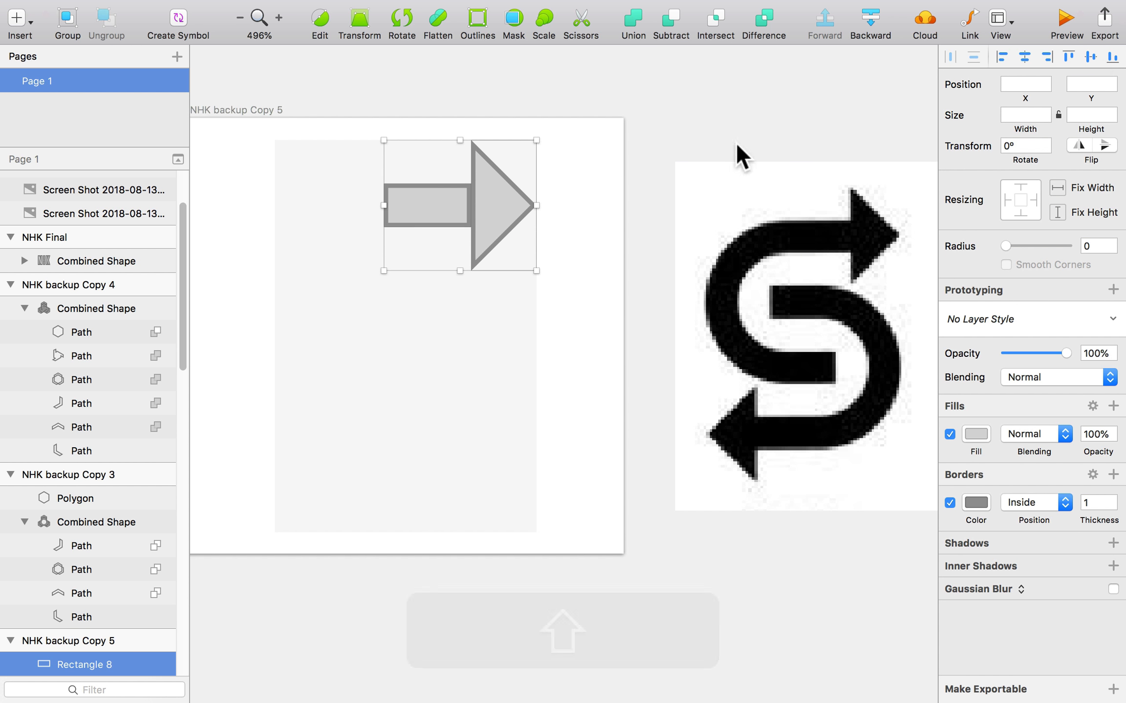
{"action": "left_click", "coordinate": [736, 144]}
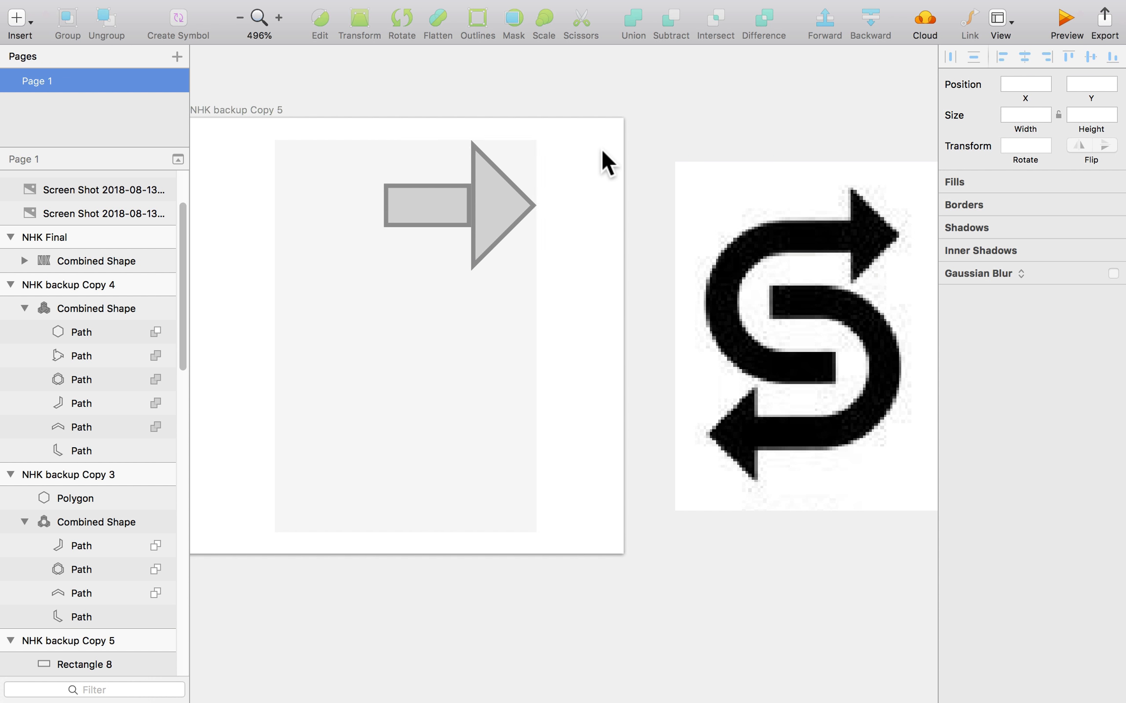
- Lengthen the arrow shaft to 25 wide with its left edge at X 40, ending flush against the arrowhead
{"action": "left_click", "coordinate": [437, 212]}
{"action": "key", "text": "super+Right"}
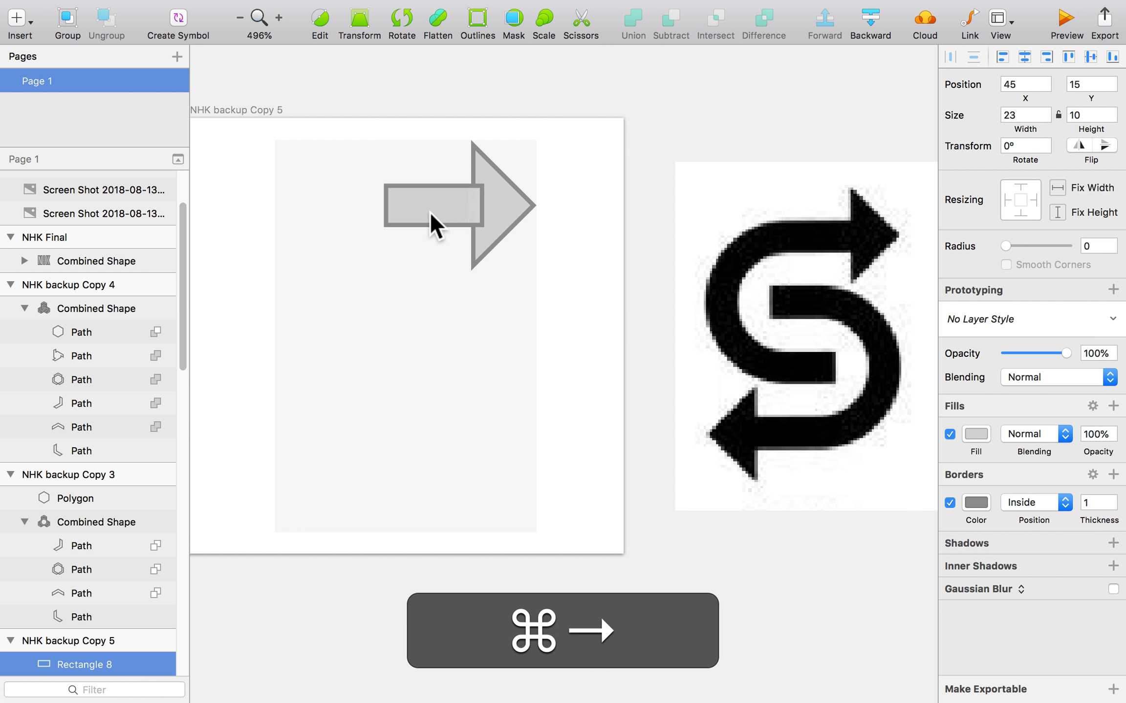
{"action": "key", "text": "Left"}
{"action": "key", "text": "Left"}
{"action": "key", "text": "Left"}
{"action": "key", "text": "Left"}
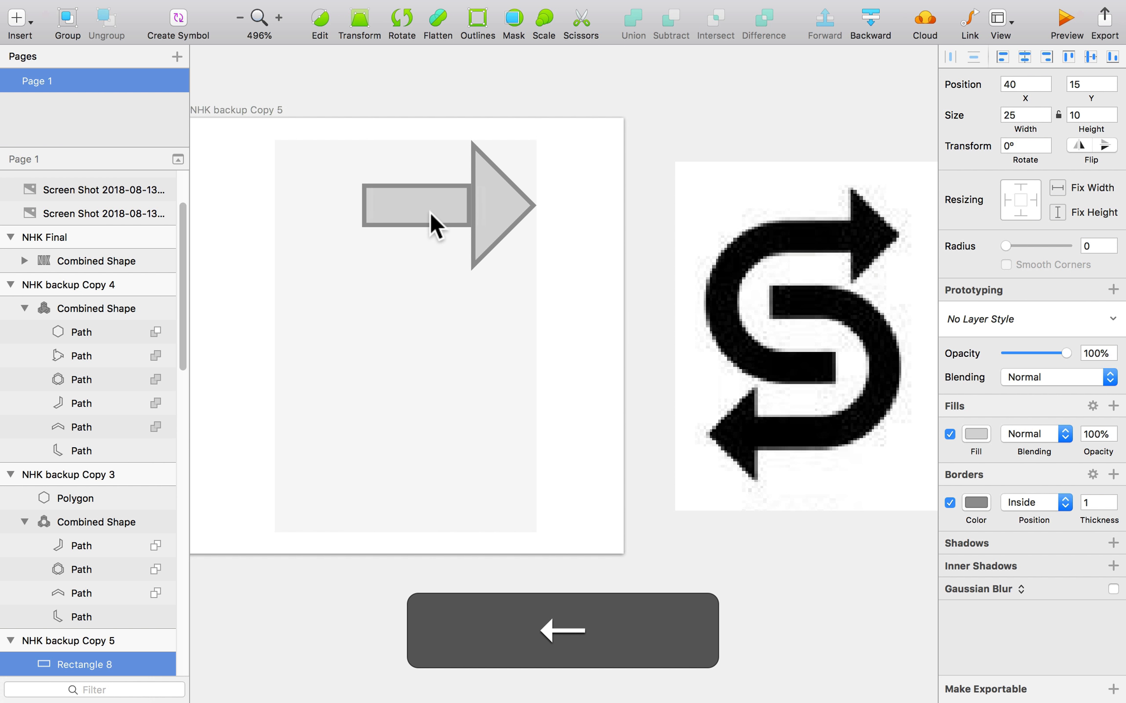
{"action": "left_click", "coordinate": [408, 237]}
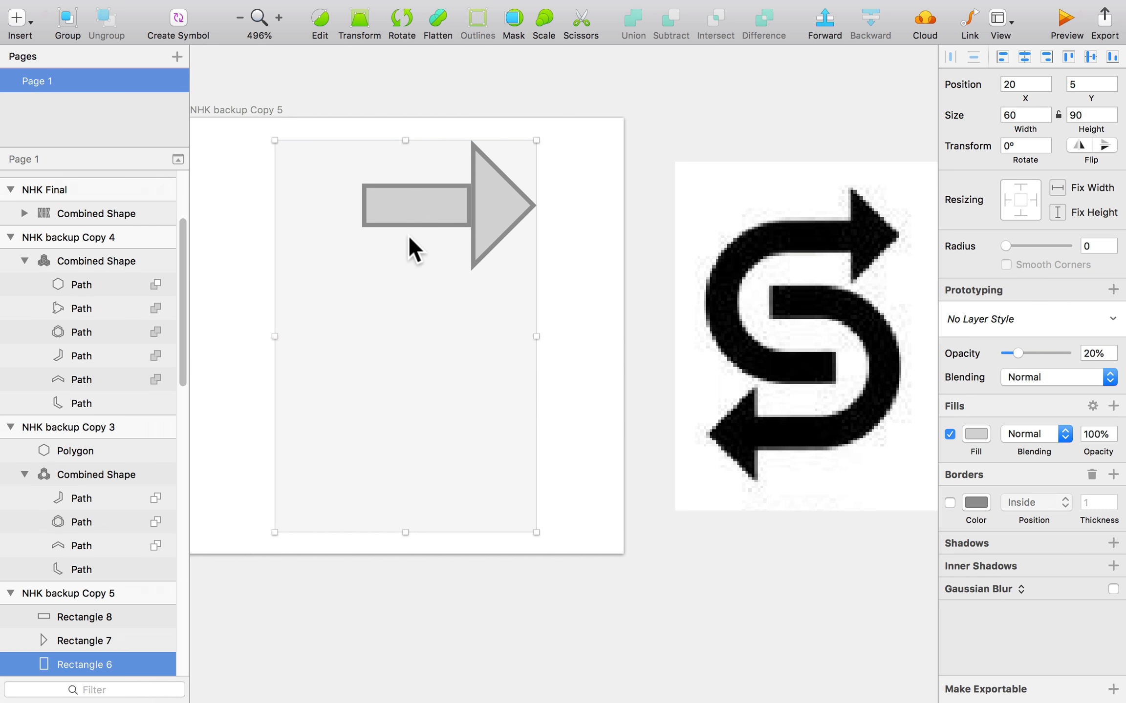
- Duplicate the arrow shaft, place the copy below it at Y 35, and shorten the copy to 20 wide
{"action": "left_click", "coordinate": [403, 206]}
{"action": "key", "text": "shift+super+v"}
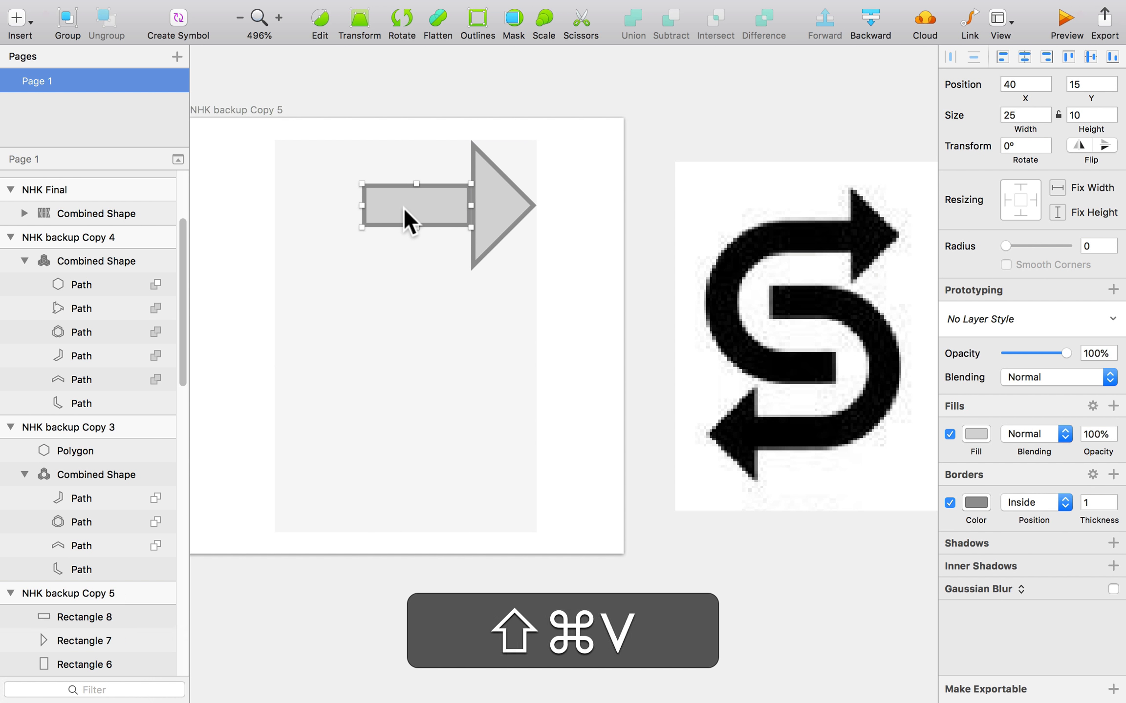
{"action": "key", "text": "shift+Down"}
{"action": "key", "text": "shift+Down"}
{"action": "key", "text": "shift+super+Left"}
{"action": "key", "text": "super+Left"}
{"action": "key", "text": "super+Left"}
{"action": "key", "text": "super+Left"}
{"action": "key", "text": "super+Left"}
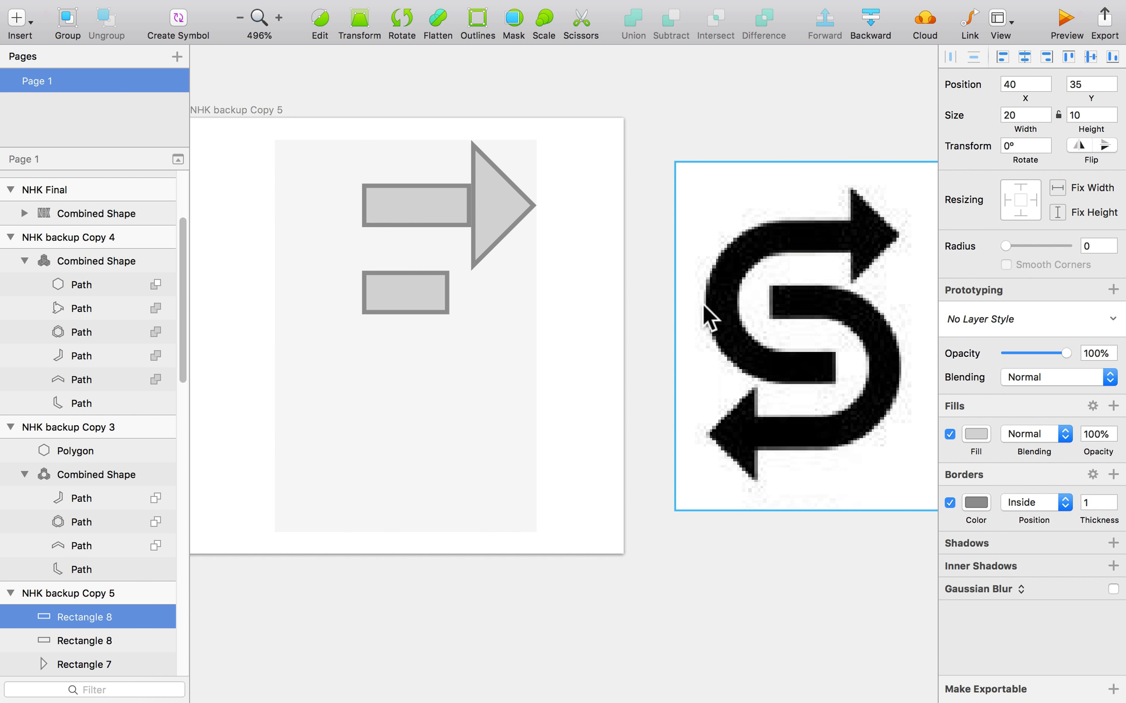
- Duplicate the 20 × 10 bar twice straight down, placing the copies at Y 55 and Y 75
{"action": "key", "text": "super+c"}
{"action": "key", "text": "shift+super+v"}
{"action": "key", "text": "shift+super+Down"}
{"action": "key", "text": "shift+Down"}
{"action": "key", "text": "shift+Down"}
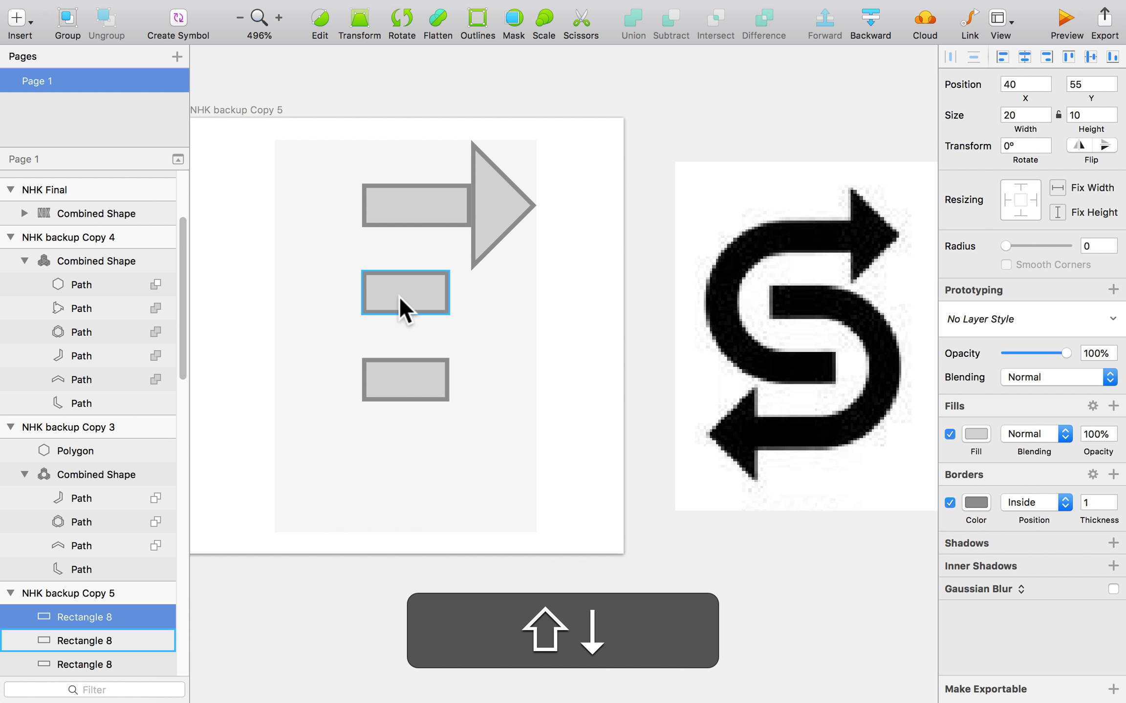
{"action": "key", "text": "super+c"}
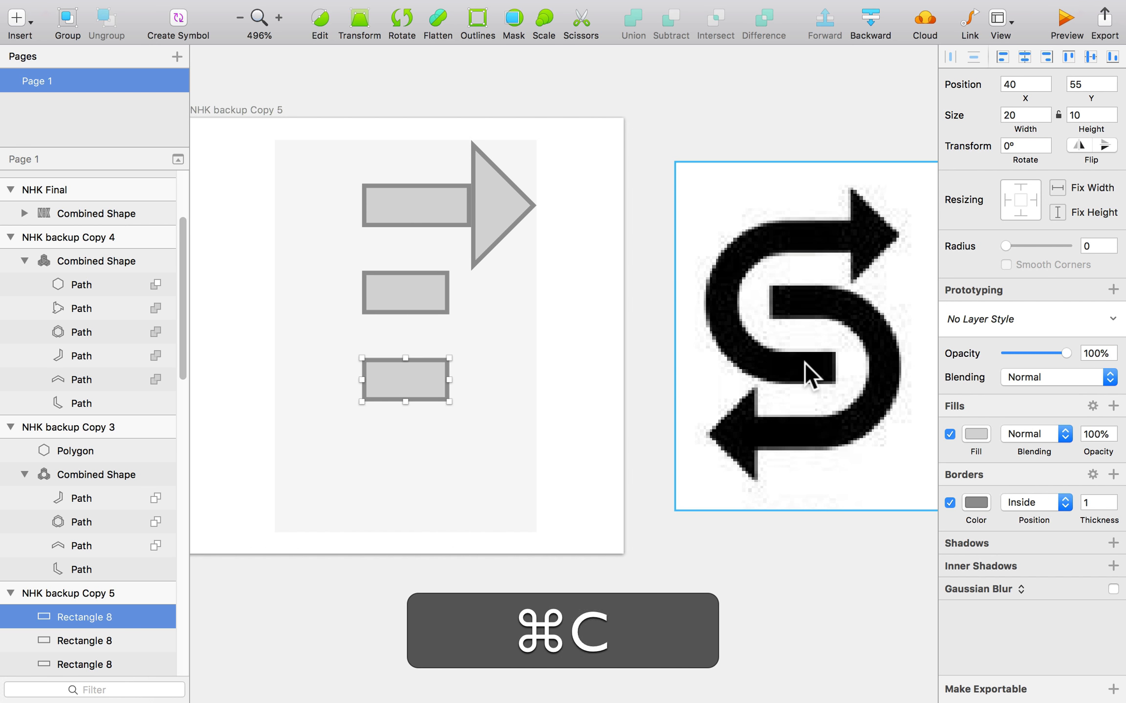
{"action": "key", "text": "shift+super+v"}
{"action": "key", "text": "shift+Down"}
{"action": "key", "text": "shift+Down"}
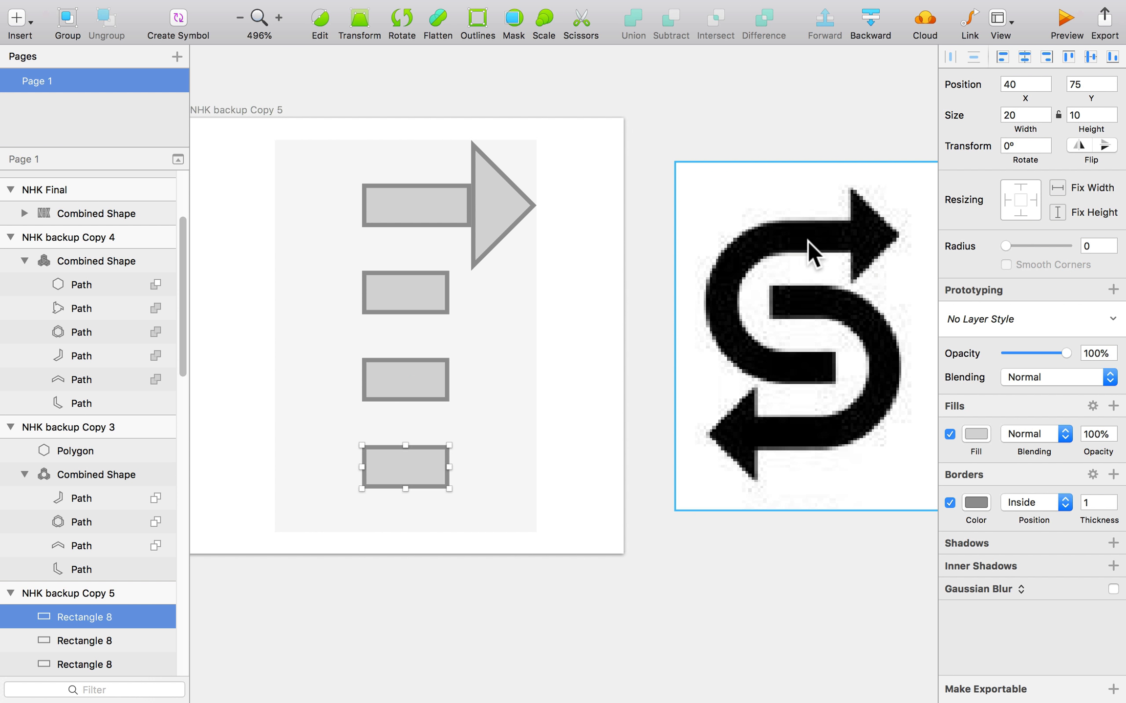
{"action": "left_click", "coordinate": [583, 397]}
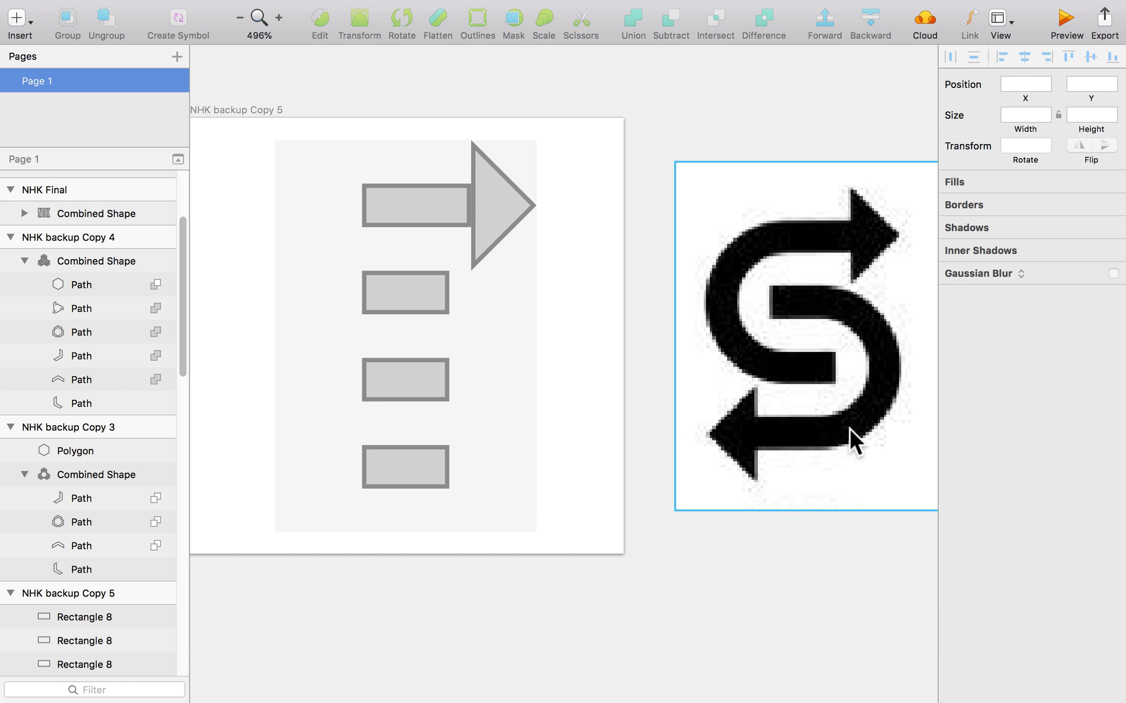
- Copy the arrowhead into the lower-left corner of the faint guide rectangle and flip it horizontally to point left
{"action": "left_click_drag", "start_coordinate": [508, 222], "coordinate": [321, 463]}
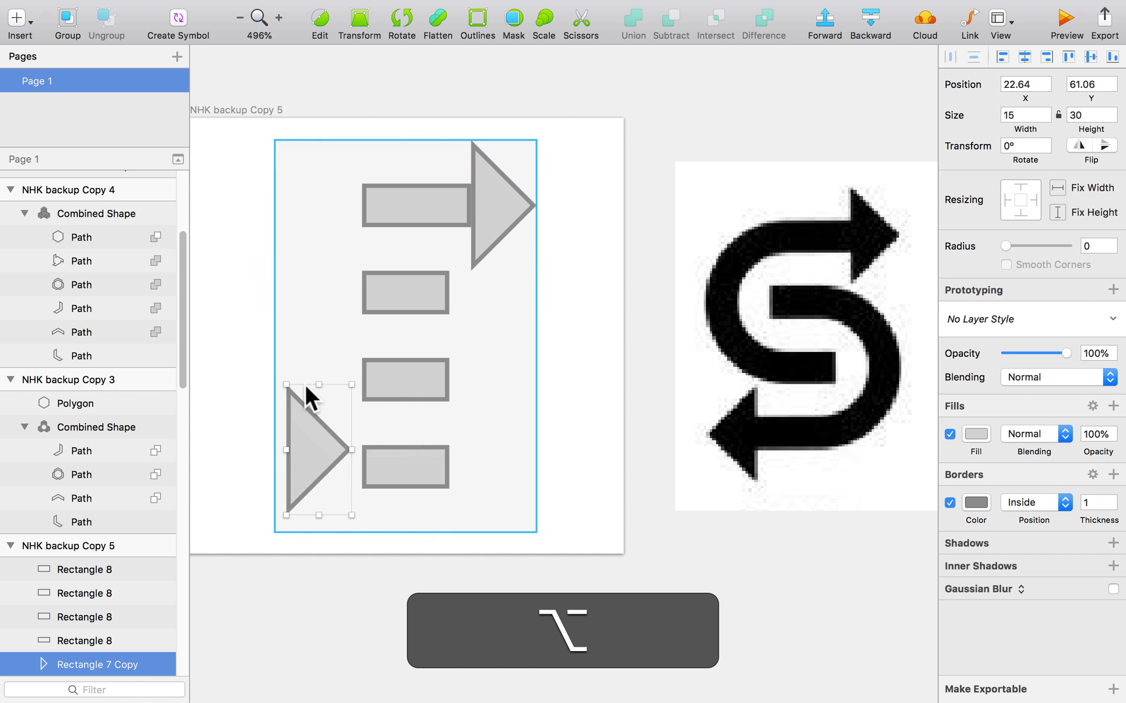
{"action": "left_click_drag", "start_coordinate": [249, 358], "coordinate": [306, 424]}
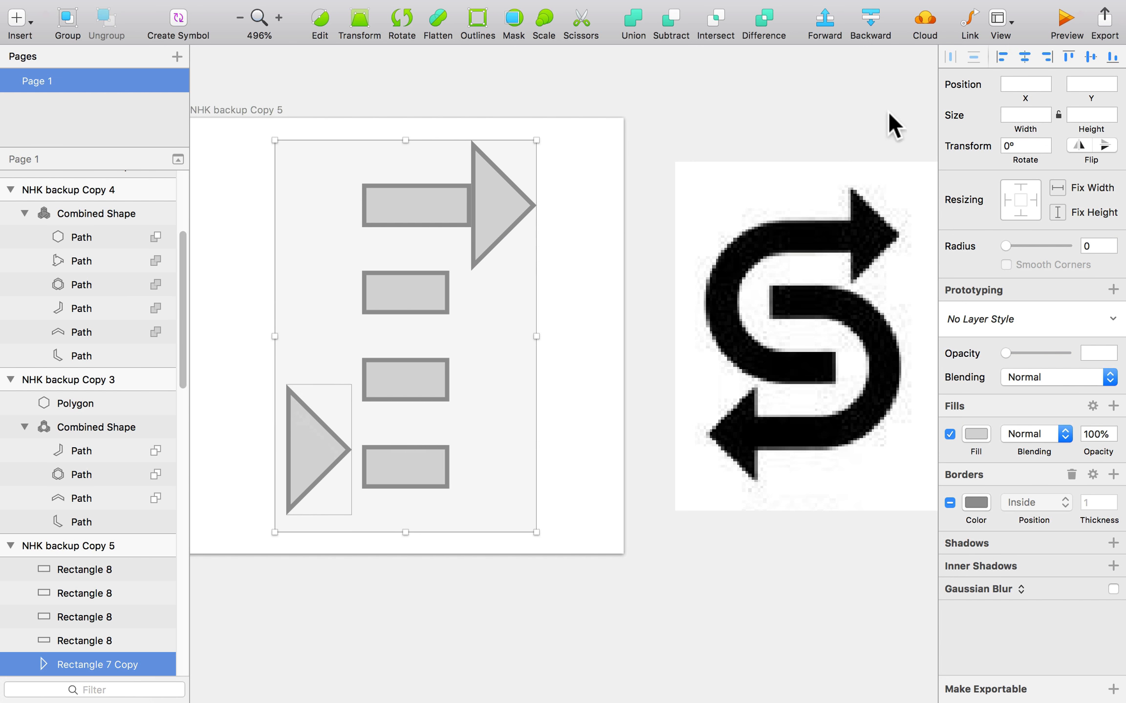
{"action": "left_click", "coordinate": [1112, 58]}
{"action": "left_click", "coordinate": [995, 56]}
{"action": "left_click", "coordinate": [344, 447]}
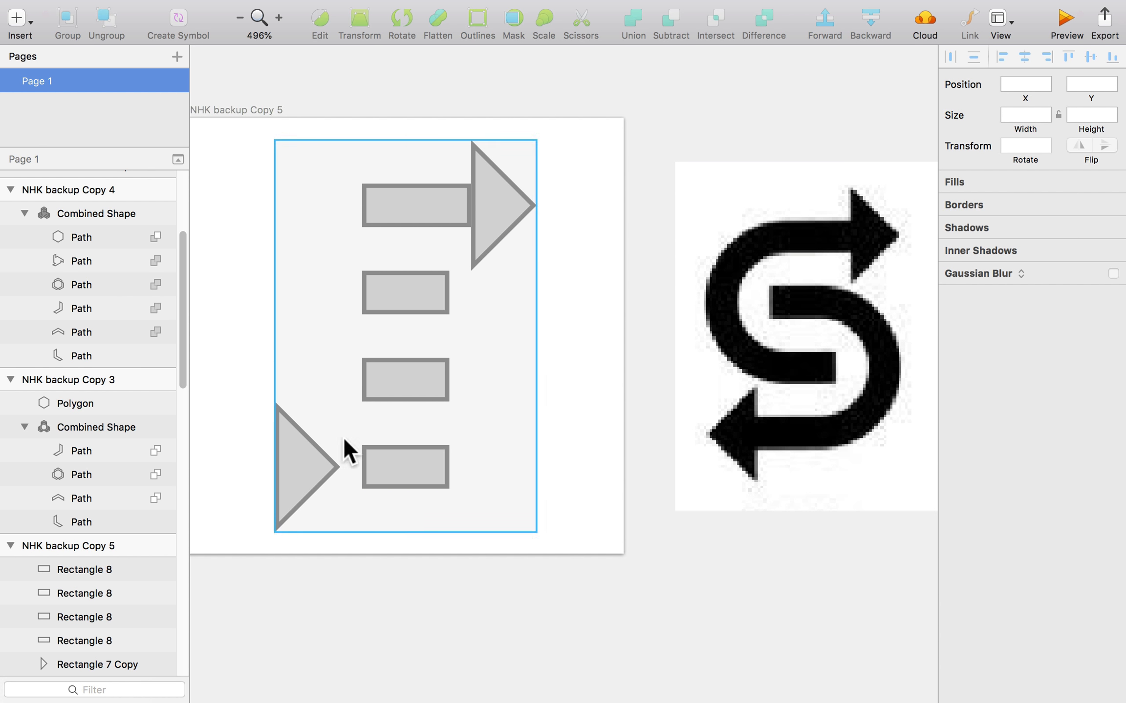
{"action": "left_click", "coordinate": [277, 468]}
{"action": "left_click", "coordinate": [1105, 146]}
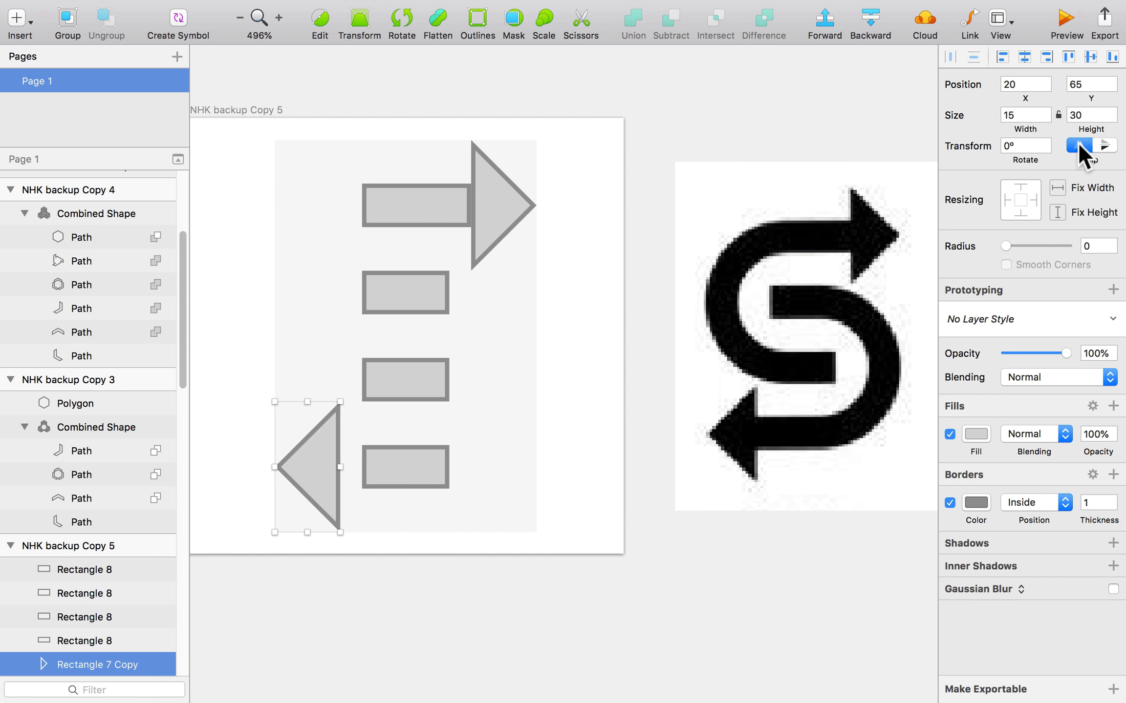
- Move the bottom bar to X 35, flush against the left-pointing arrowhead, and widen it to 25
{"action": "left_click", "coordinate": [405, 465]}
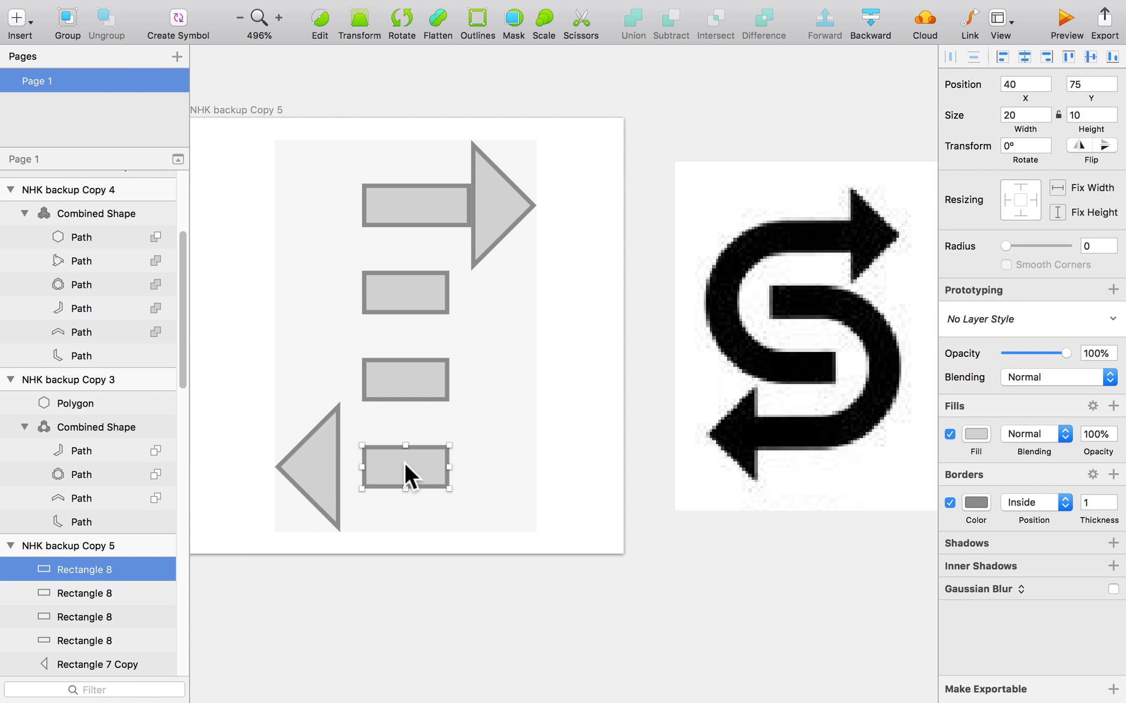
{"action": "key", "text": "alt"}
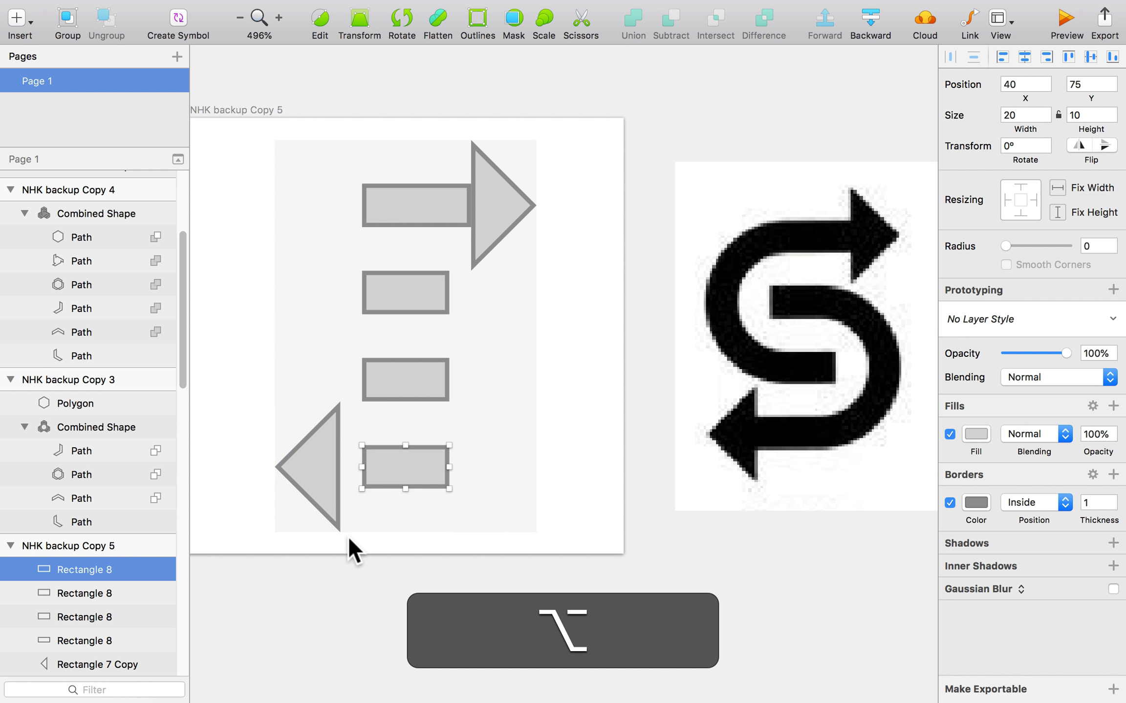
{"action": "key", "text": "Left"}
{"action": "key", "text": "Left"}
{"action": "key", "text": "Left"}
{"action": "key", "text": "Left"}
{"action": "key", "text": "Left"}
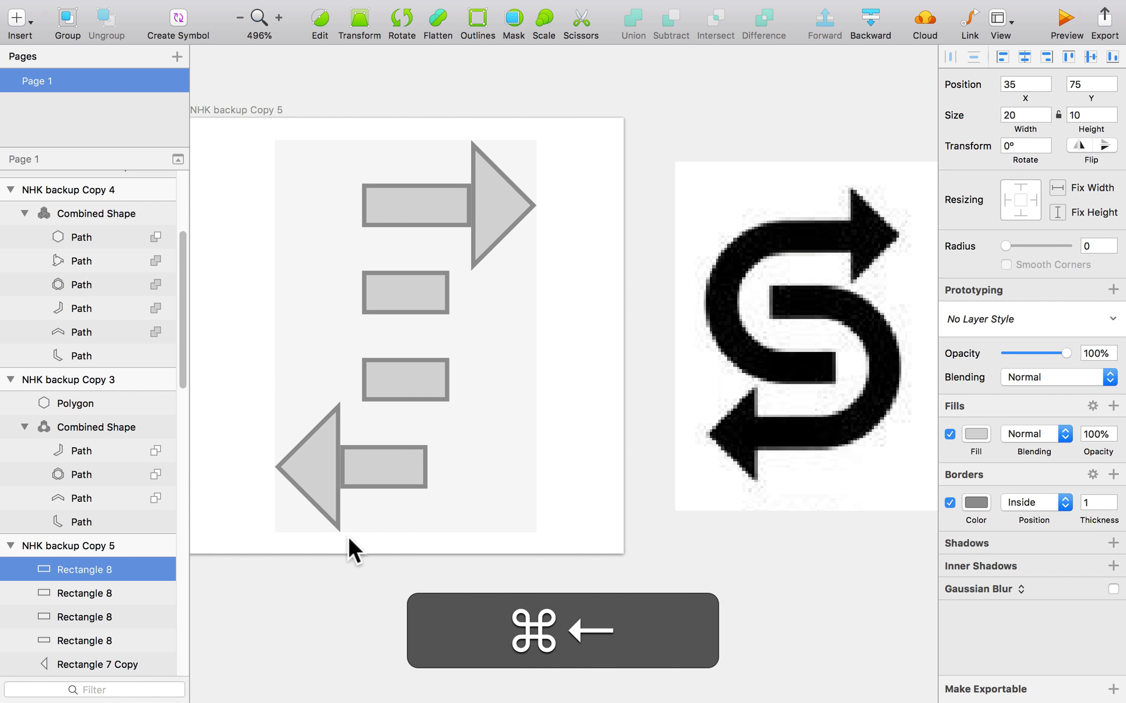
{"action": "key", "text": "super+Right"}
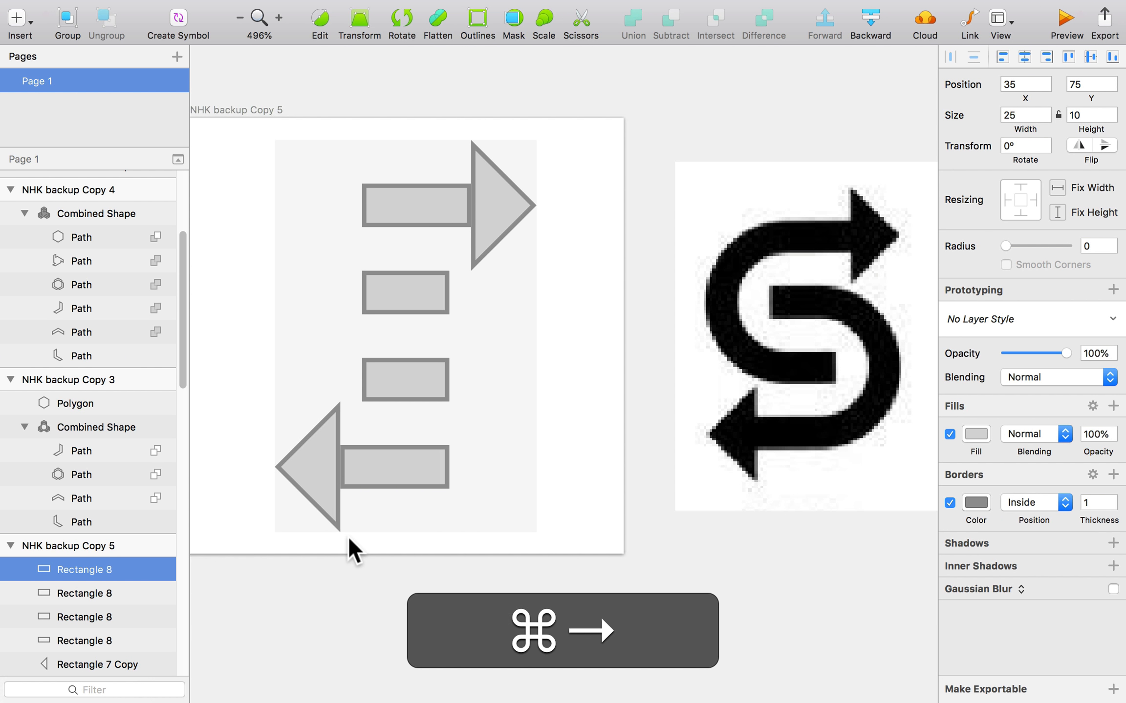
{"action": "left_click", "coordinate": [644, 342]}
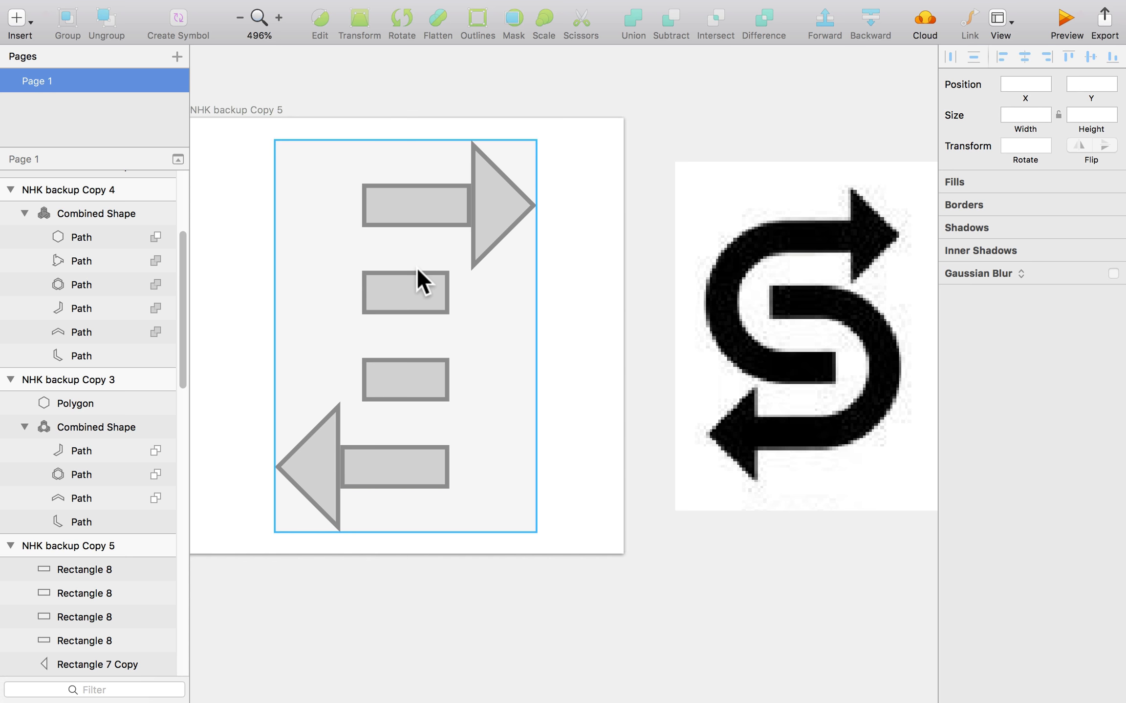
- Draw a 50 × 50 circle spanning the lower three bars, without fill and with a border 10 thick positioned inside
{"action": "key", "text": "o"}
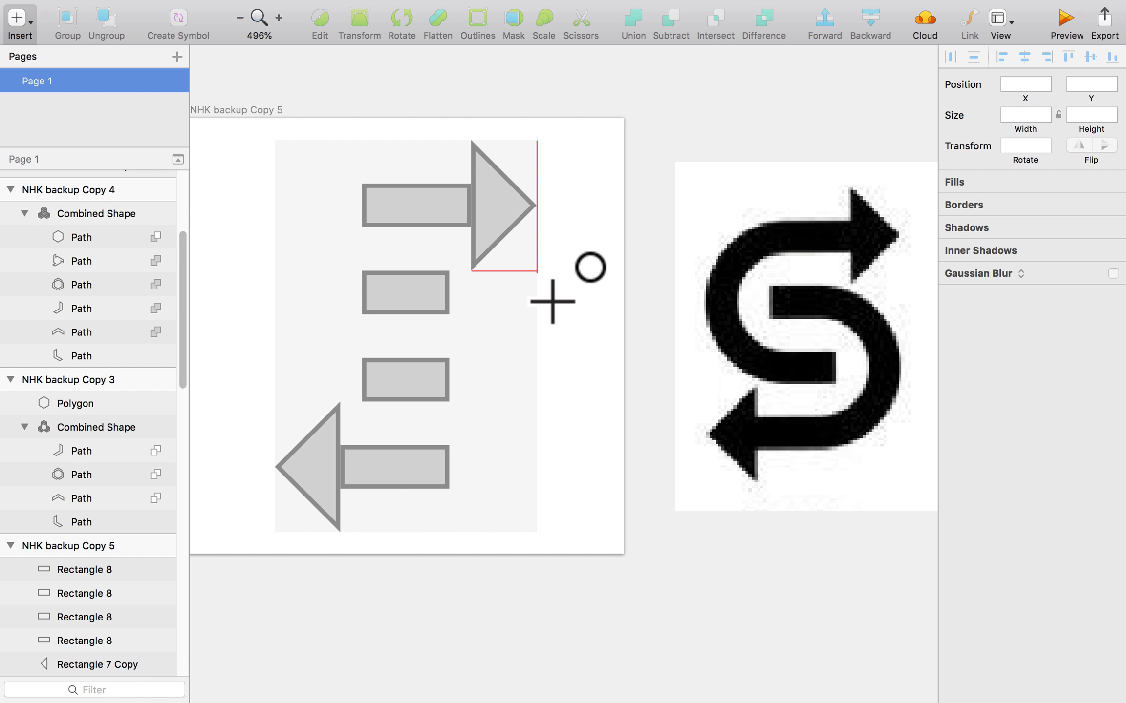
{"action": "key", "text": "shift"}
{"action": "left_click_drag", "start_coordinate": [537, 271], "coordinate": [418, 486]}
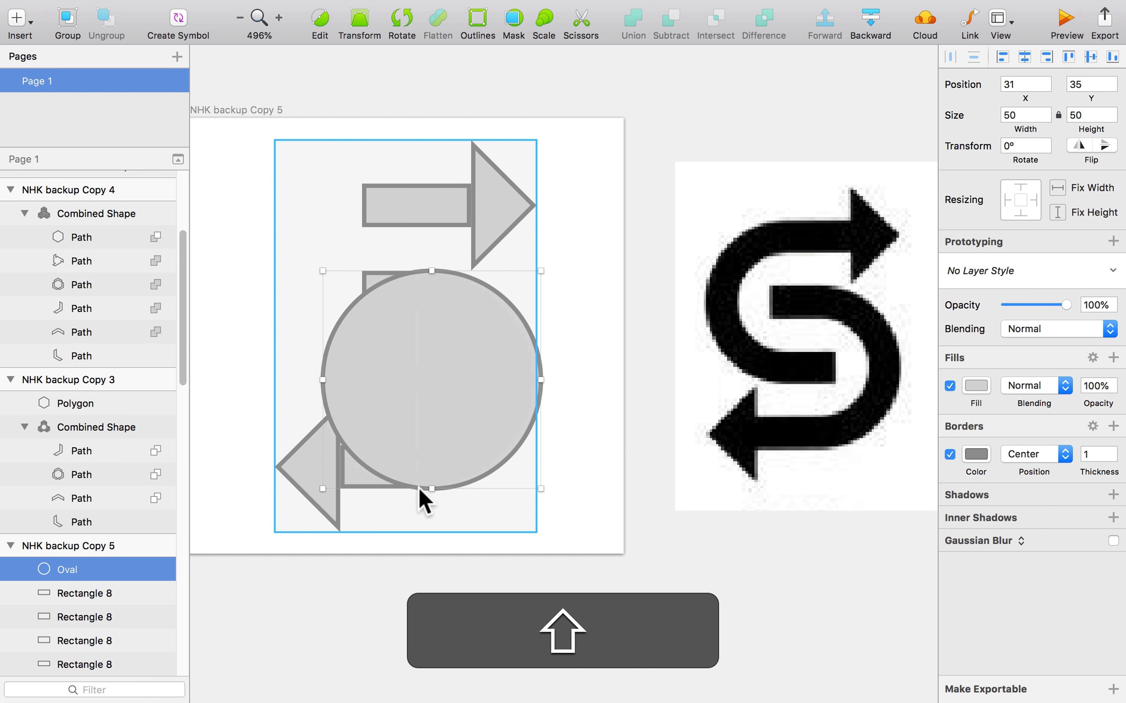
{"action": "left_click", "coordinate": [949, 386]}
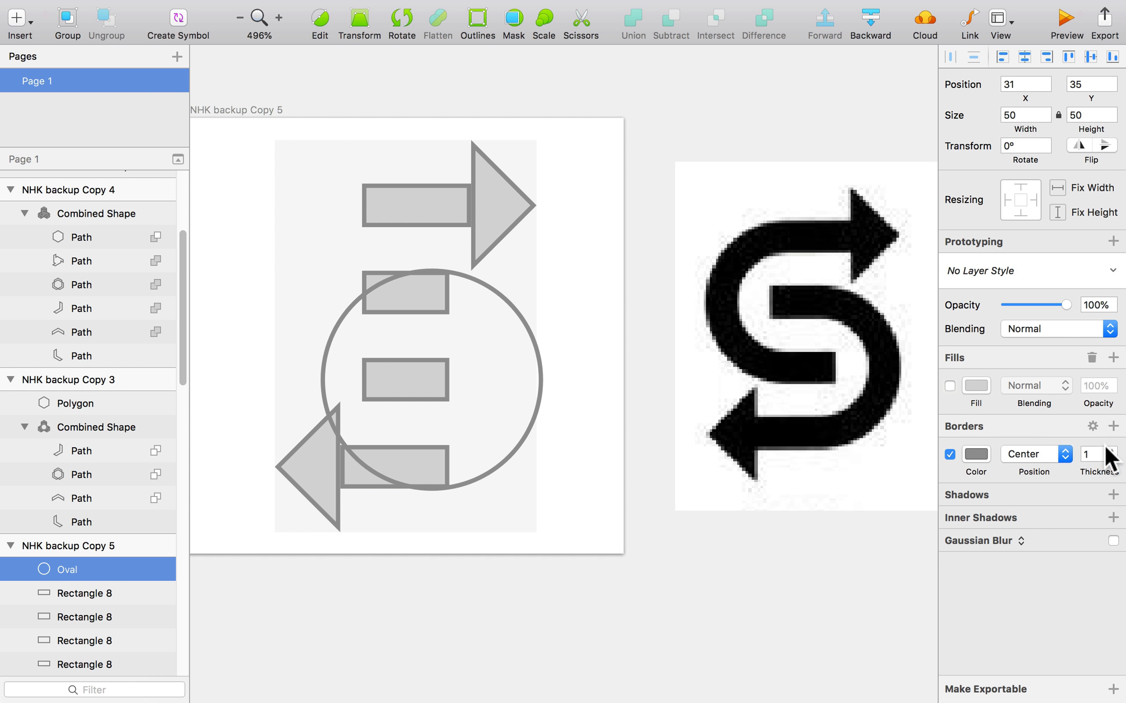
{"action": "type", "text": "0"}
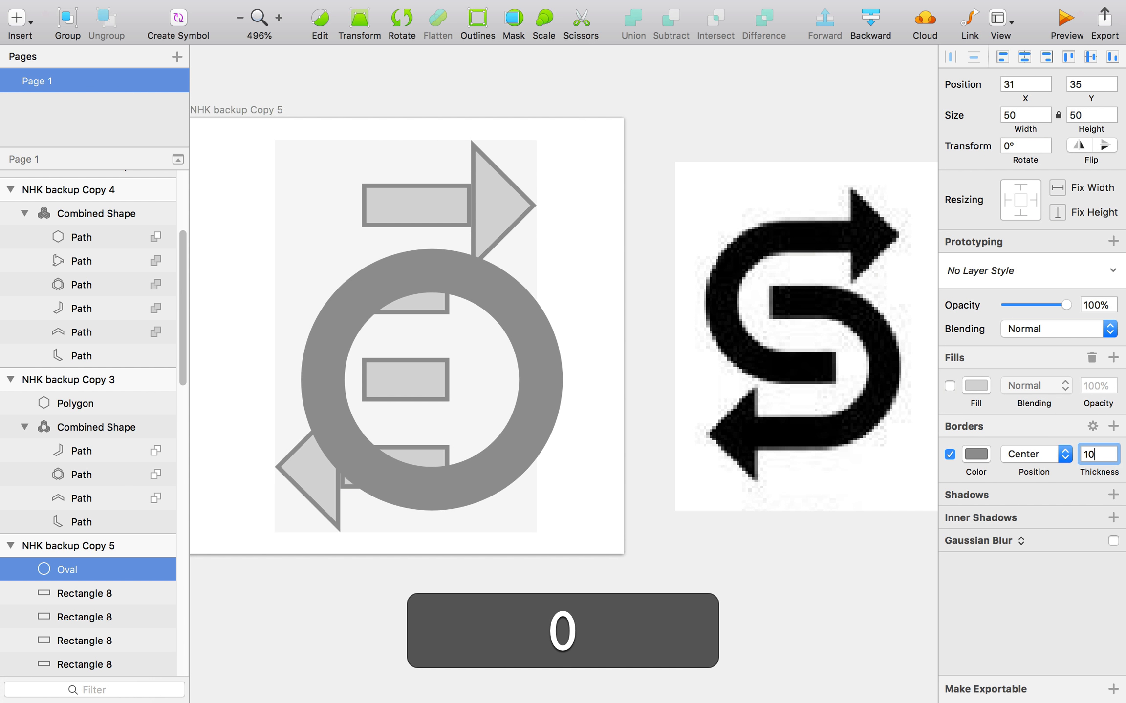
{"action": "left_click", "coordinate": [1047, 458]}
{"action": "left_click", "coordinate": [1041, 458]}
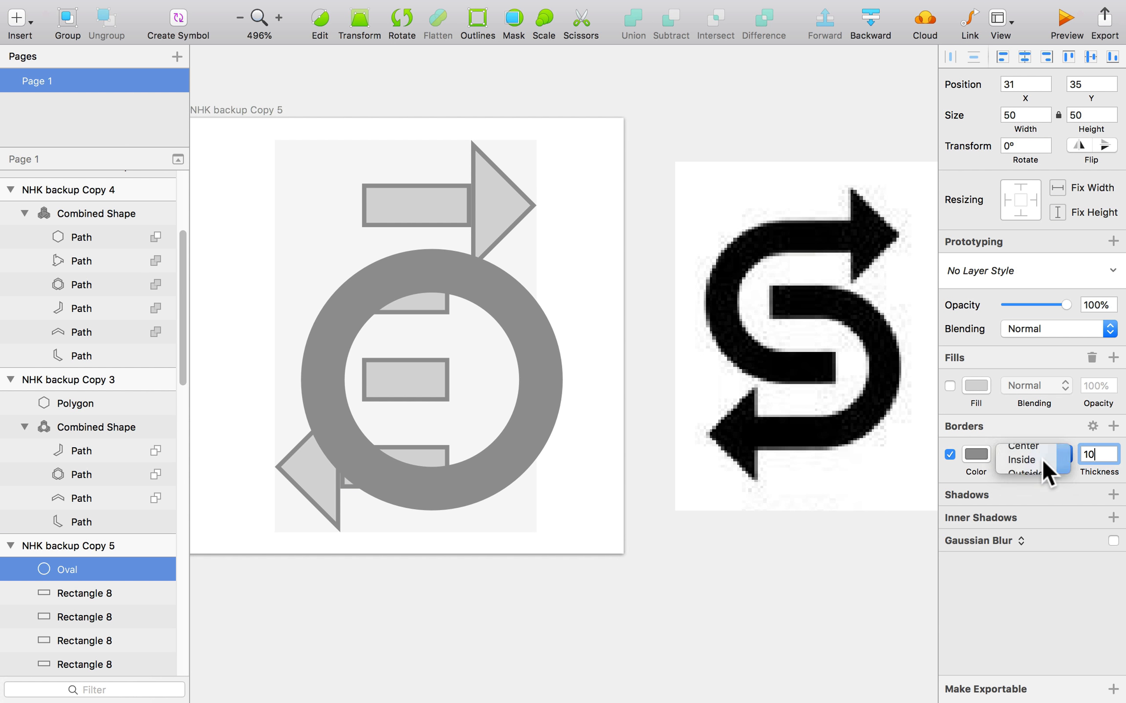
{"action": "left_click", "coordinate": [594, 381]}
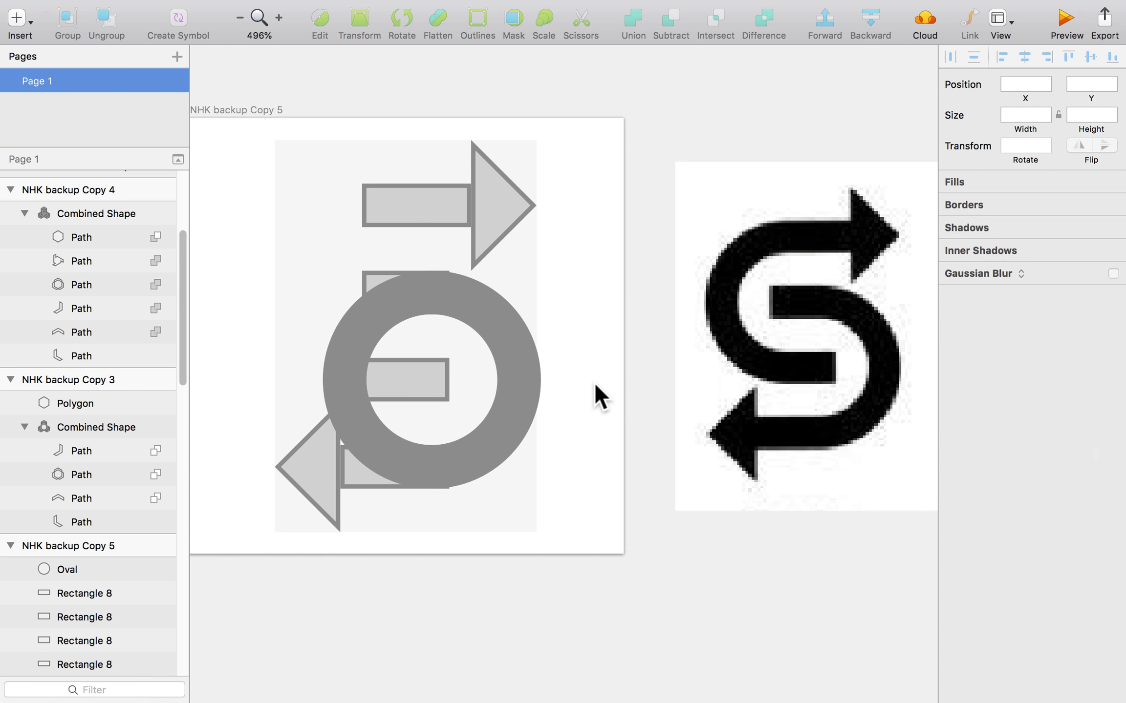
- Move the ring down slightly to expose the bar at its upper edge and shorten that bar to 16 wide
{"action": "scroll", "coordinate": [442, 435], "scroll_direction": "up", "scroll_amount": 3}
{"action": "left_click", "coordinate": [415, 221], "text": "super"}
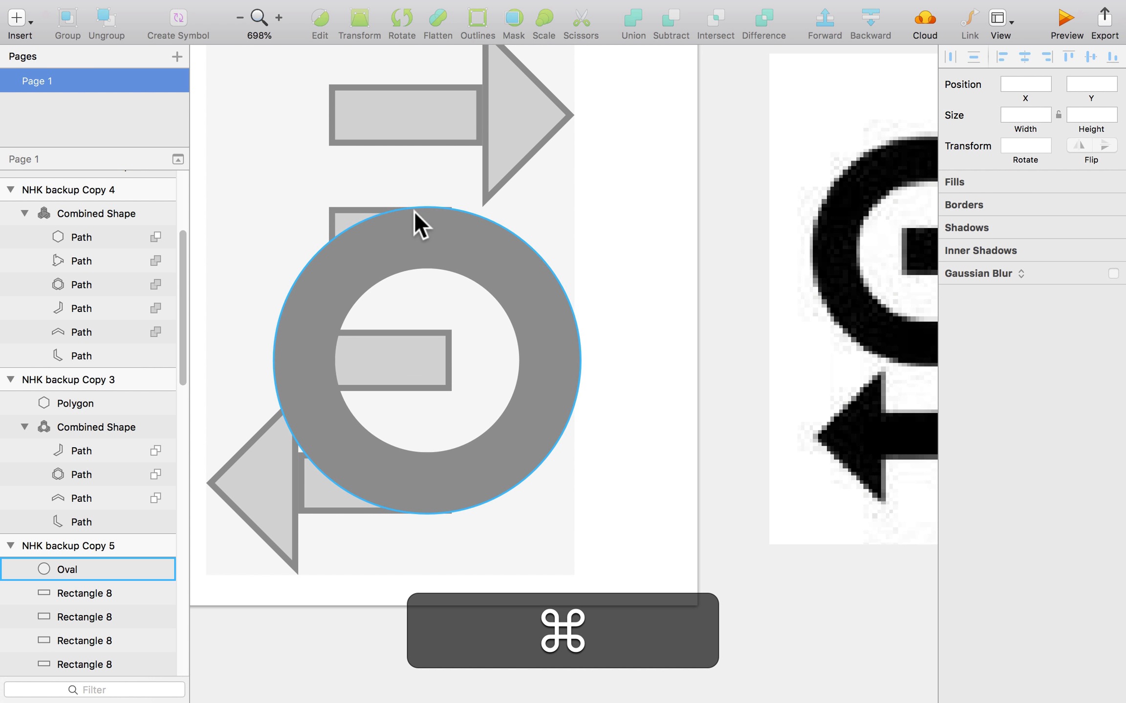
{"action": "left_click", "coordinate": [339, 220], "text": "super"}
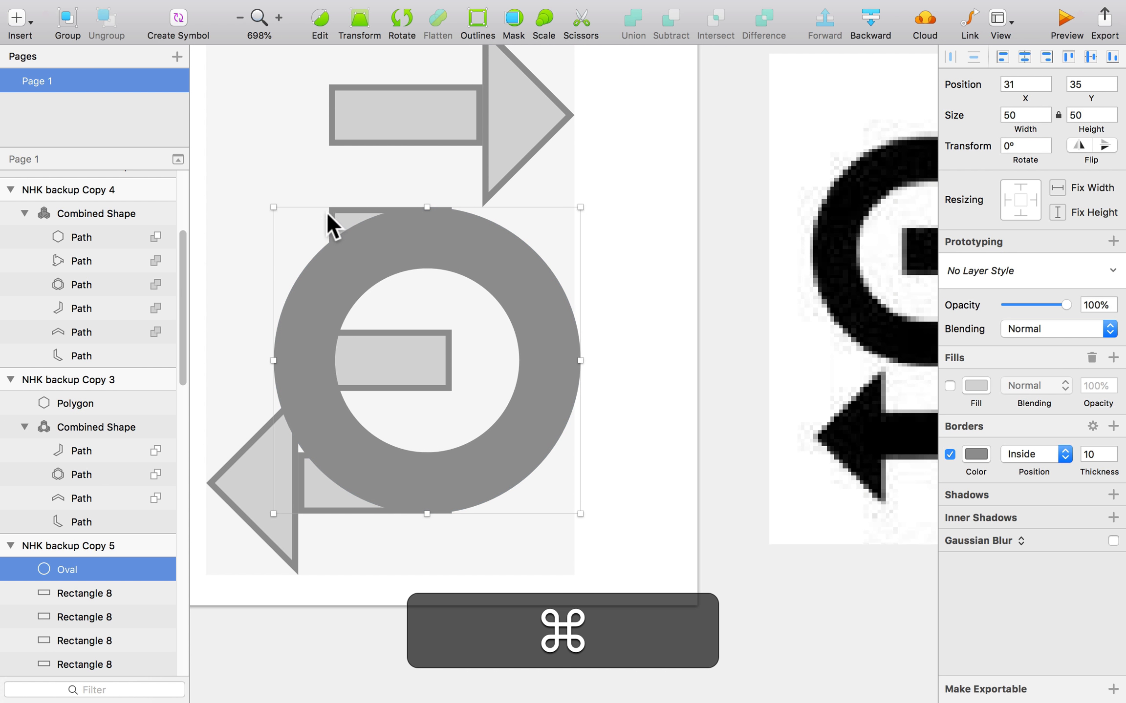
{"action": "scroll", "coordinate": [320, 205], "scroll_direction": "down", "scroll_amount": 2}
{"action": "scroll", "coordinate": [312, 190], "scroll_direction": "up", "scroll_amount": 1}
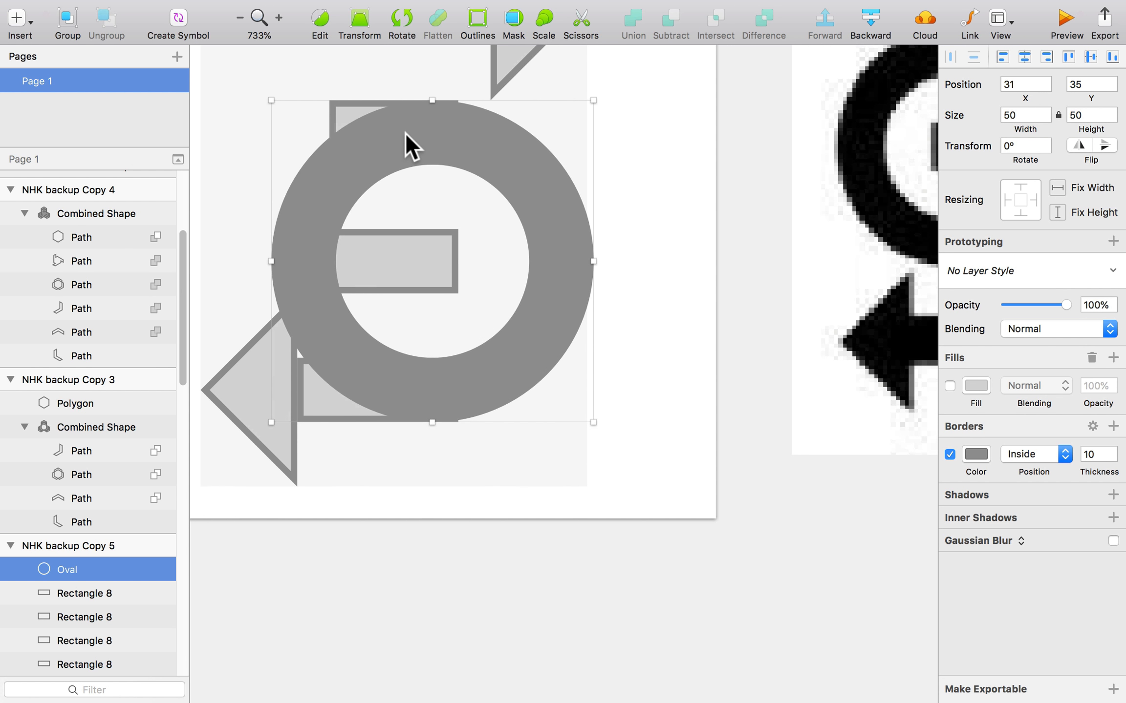
{"action": "left_click_drag", "start_coordinate": [407, 146], "coordinate": [407, 160]}
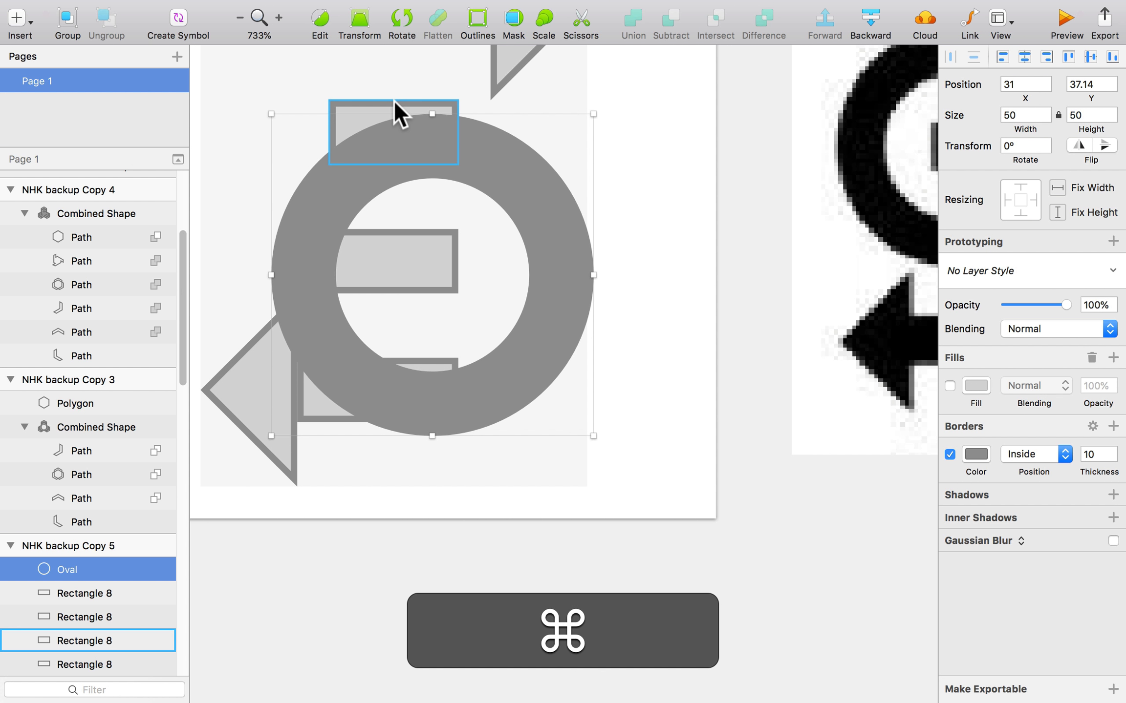
{"action": "left_click", "coordinate": [393, 100], "text": "super"}
{"action": "key", "text": "super+Left"}
{"action": "key", "text": "super+Left"}
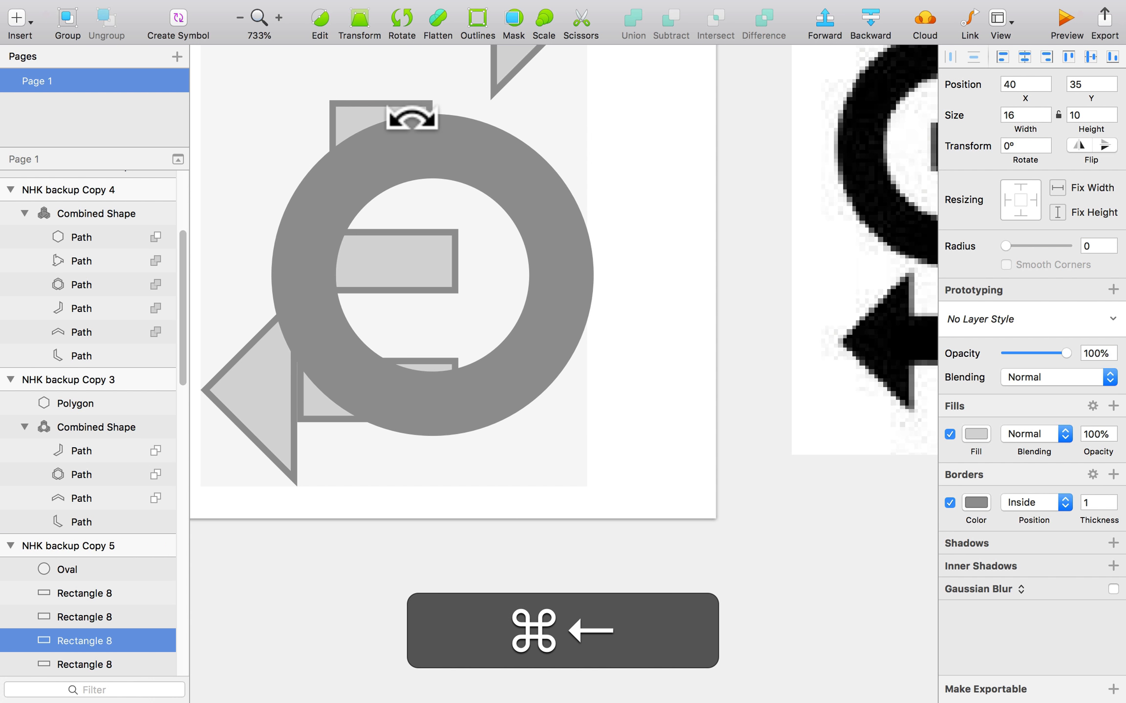
{"action": "left_click", "coordinate": [413, 117], "text": "alt+super"}
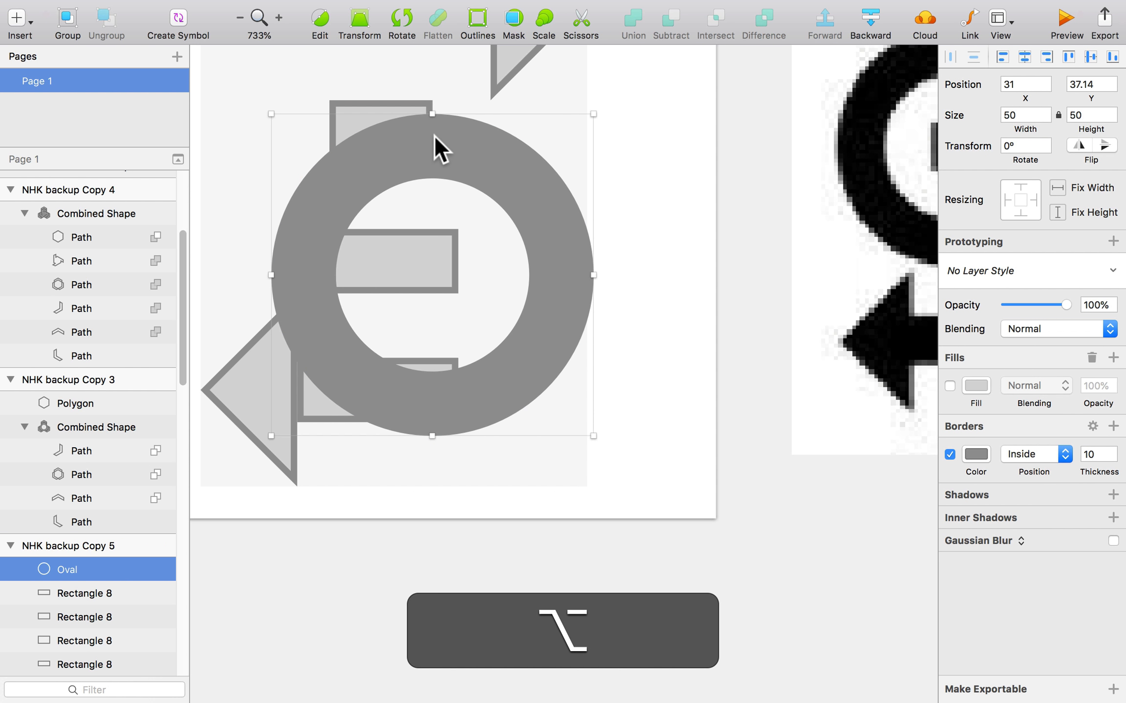
- Raise the ring to expose the bottom bar, shorten that bar to 21 wide, and return the ring to about Y 34.84
{"action": "left_click", "coordinate": [313, 481]}
{"action": "left_click_drag", "start_coordinate": [377, 410], "coordinate": [382, 382]}
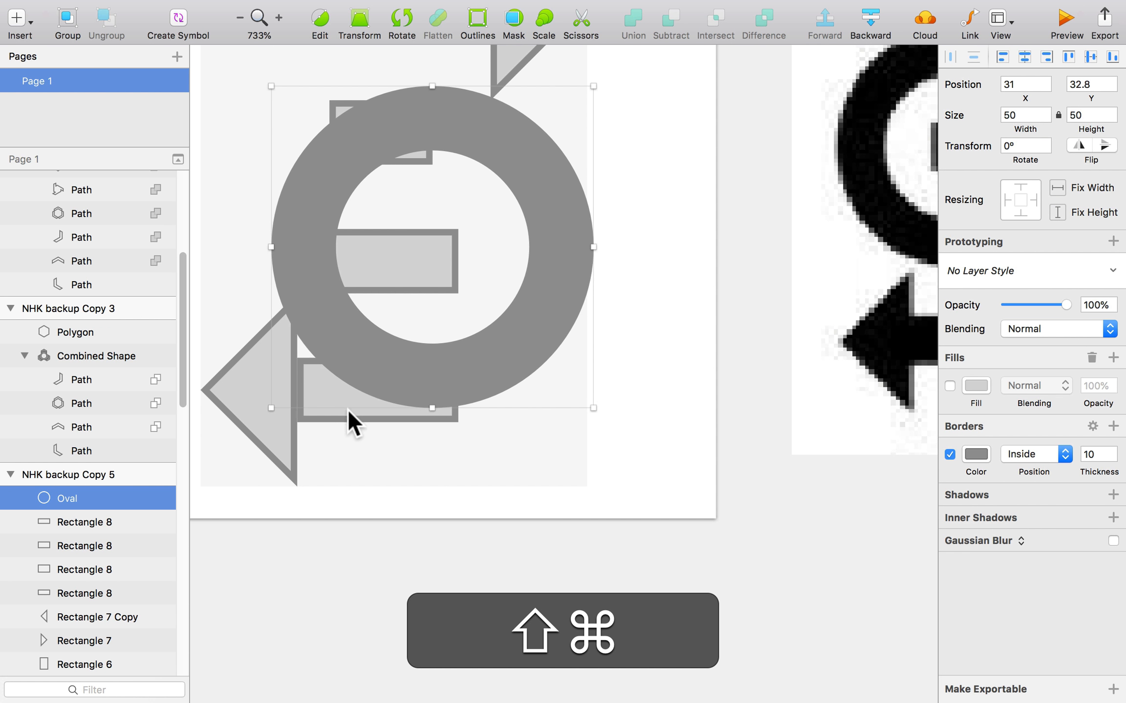
{"action": "left_click", "coordinate": [345, 411], "text": "super"}
{"action": "key", "text": "super+Left"}
{"action": "key", "text": "super+Left"}
{"action": "key", "text": "super+Left"}
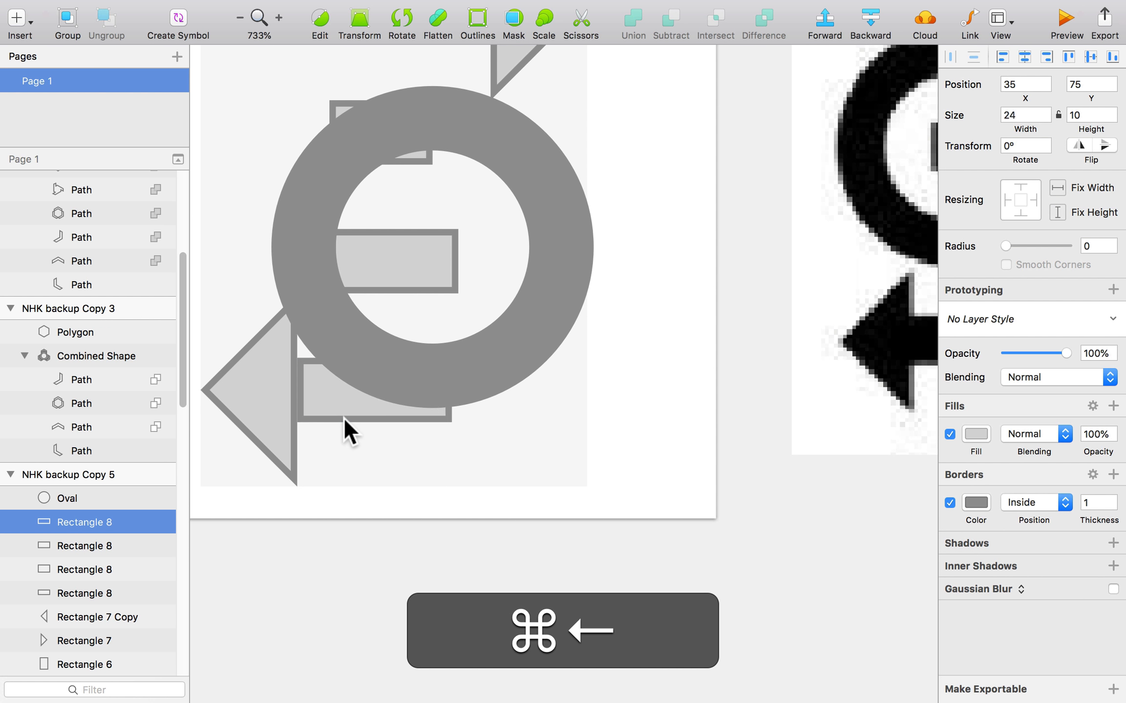
{"action": "key", "text": "super+Left"}
{"action": "left_click", "coordinate": [394, 389]}
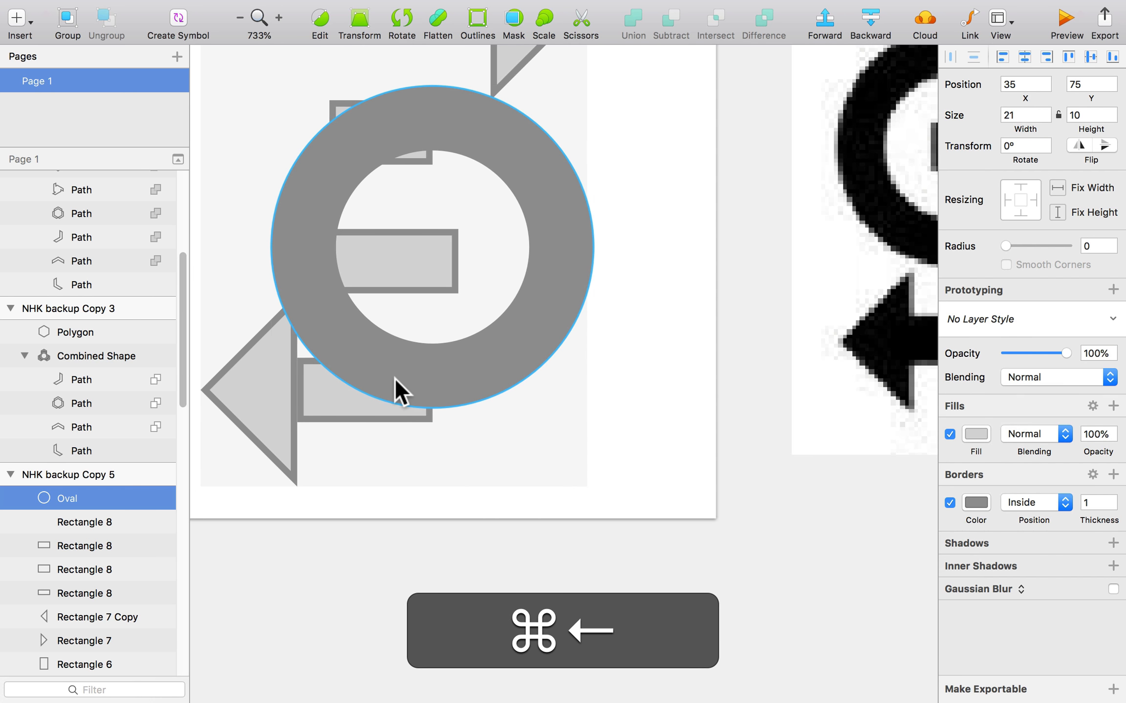
{"action": "left_click_drag", "start_coordinate": [425, 372], "coordinate": [430, 390]}
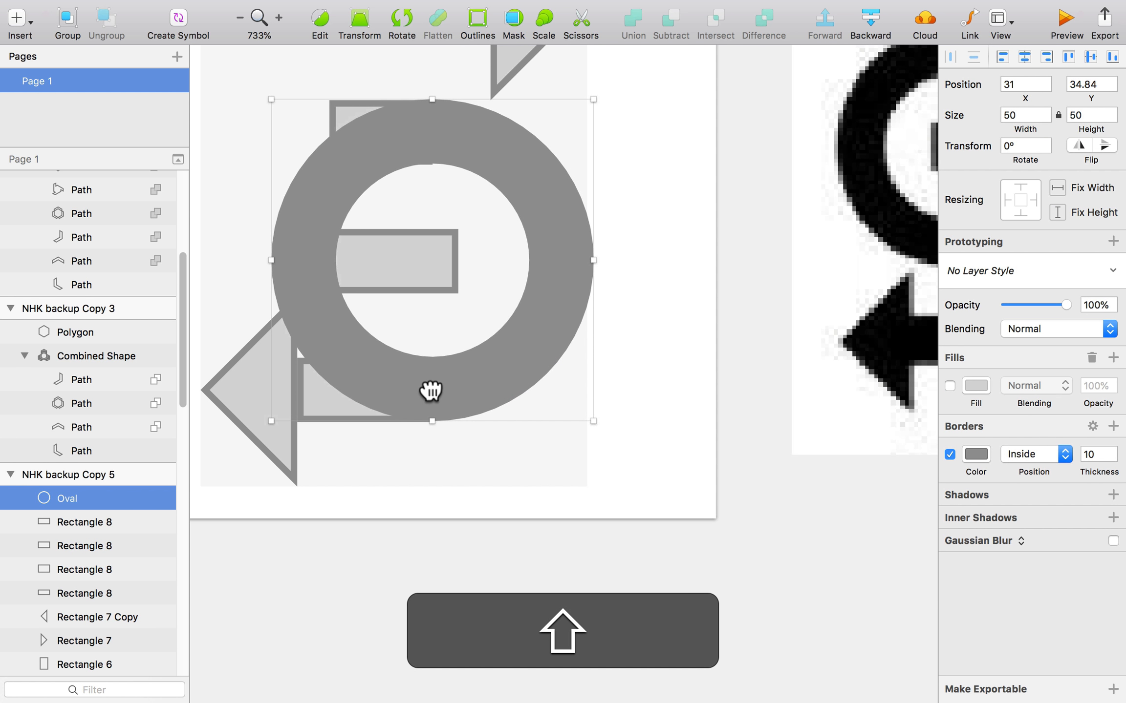
- Enable fitting layers and points to pixel bounds in the layer preferences and change a canvas display option
{"action": "key", "text": "shift+super+comma"}
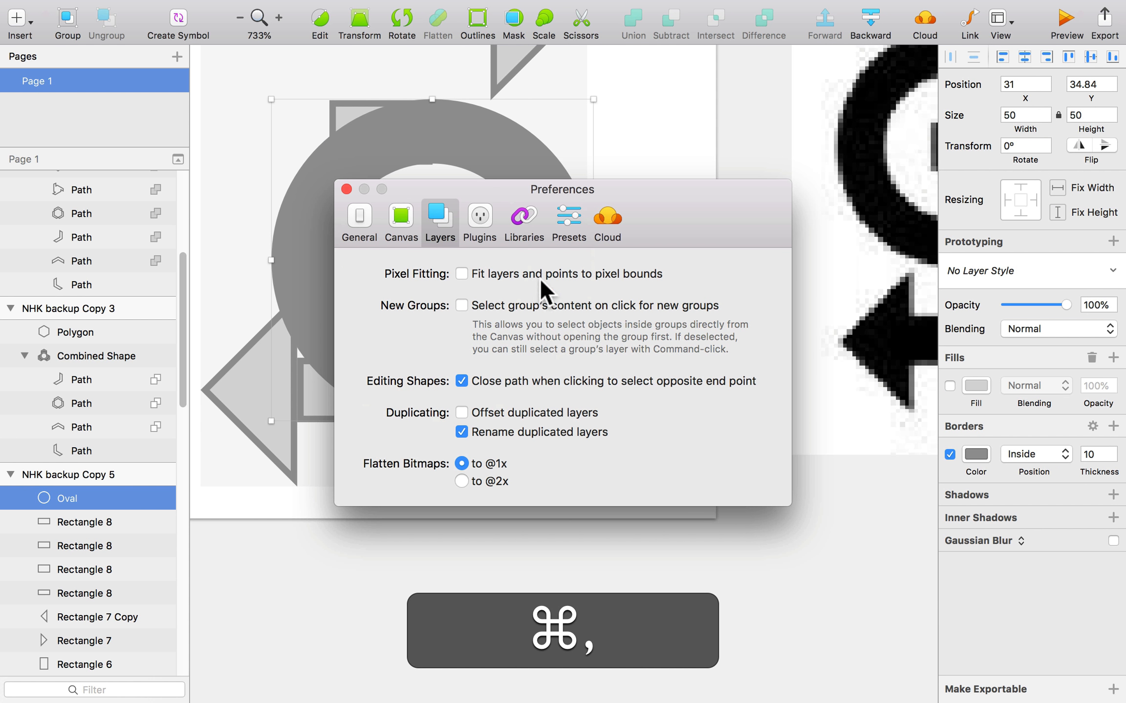
{"action": "left_click", "coordinate": [461, 273]}
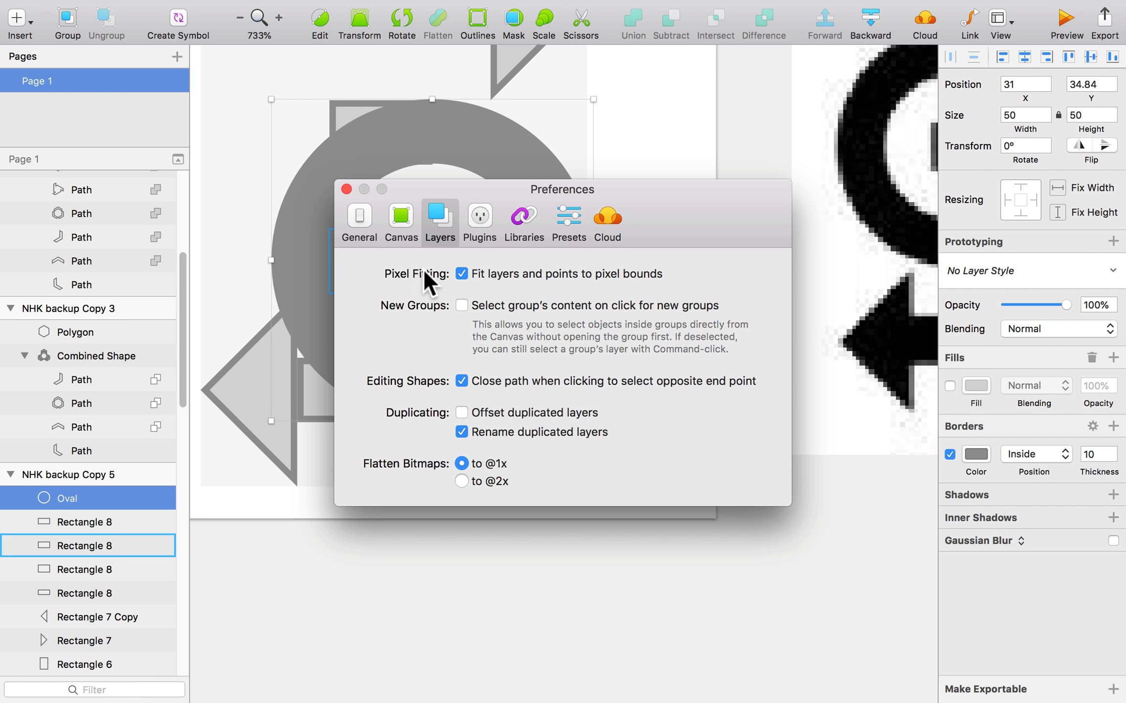
{"action": "left_click", "coordinate": [346, 189]}
{"action": "left_click", "coordinate": [531, 10]}
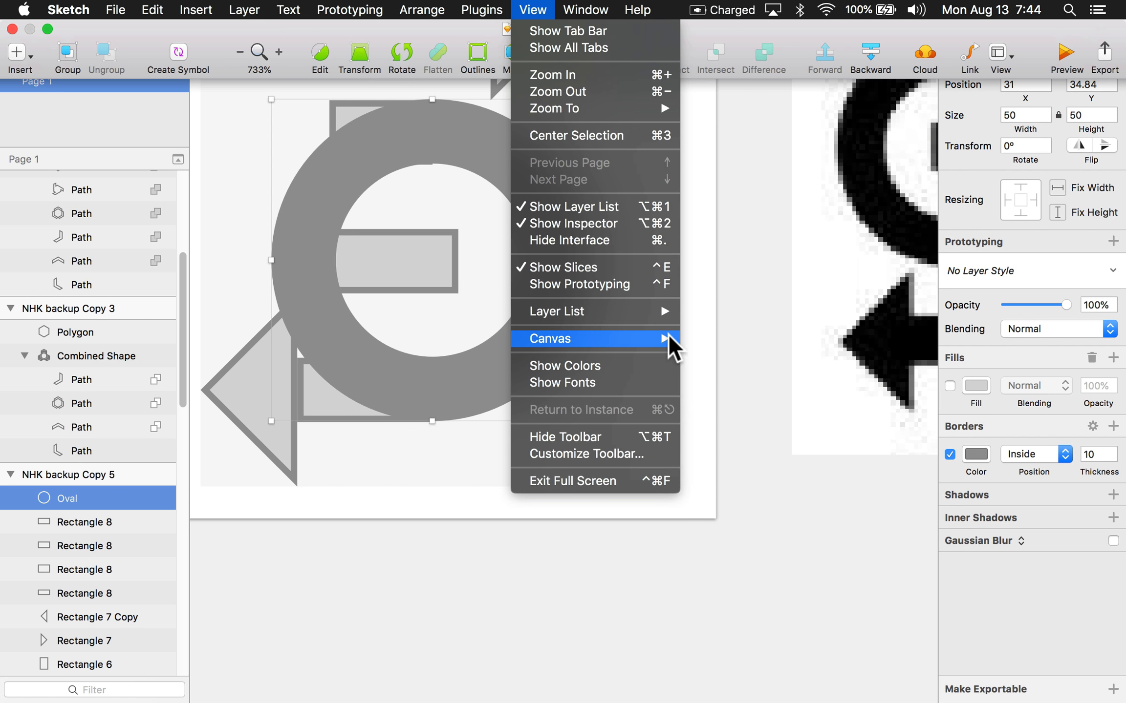
{"action": "mouse_move", "coordinate": [668, 337]}
{"action": "left_click", "coordinate": [722, 400]}
{"action": "left_click", "coordinate": [685, 285]}
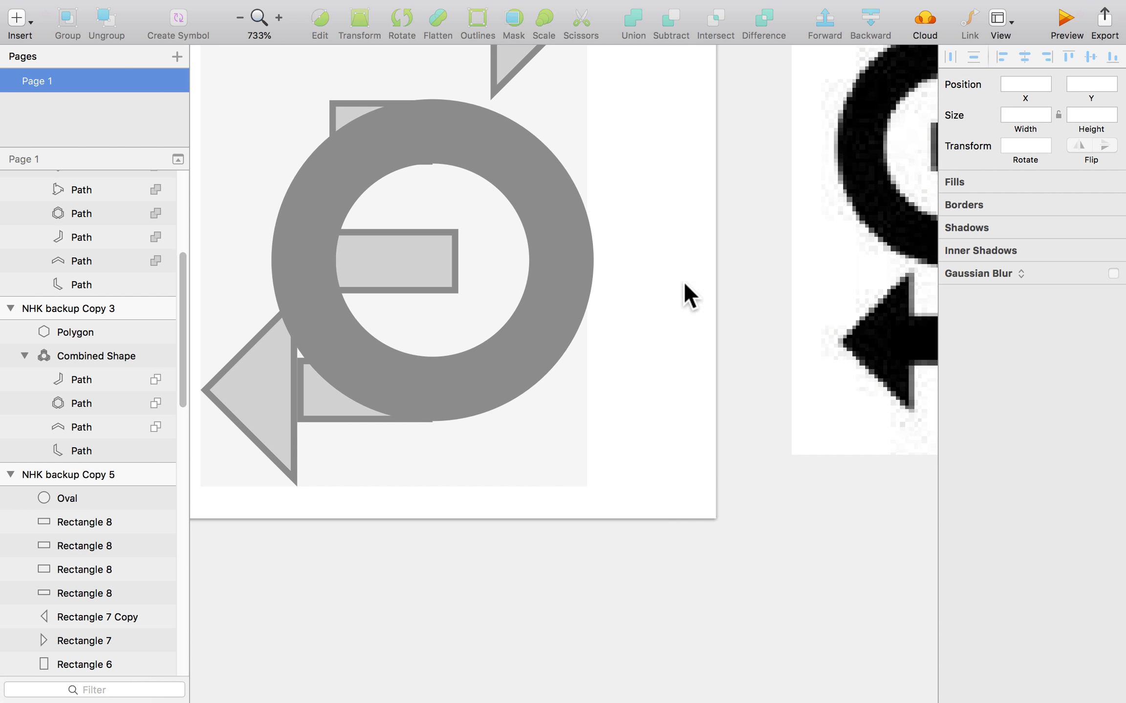
- Snap the ring to Y 35 and convert its border to outlines
{"action": "left_click", "coordinate": [549, 214], "text": "shift"}
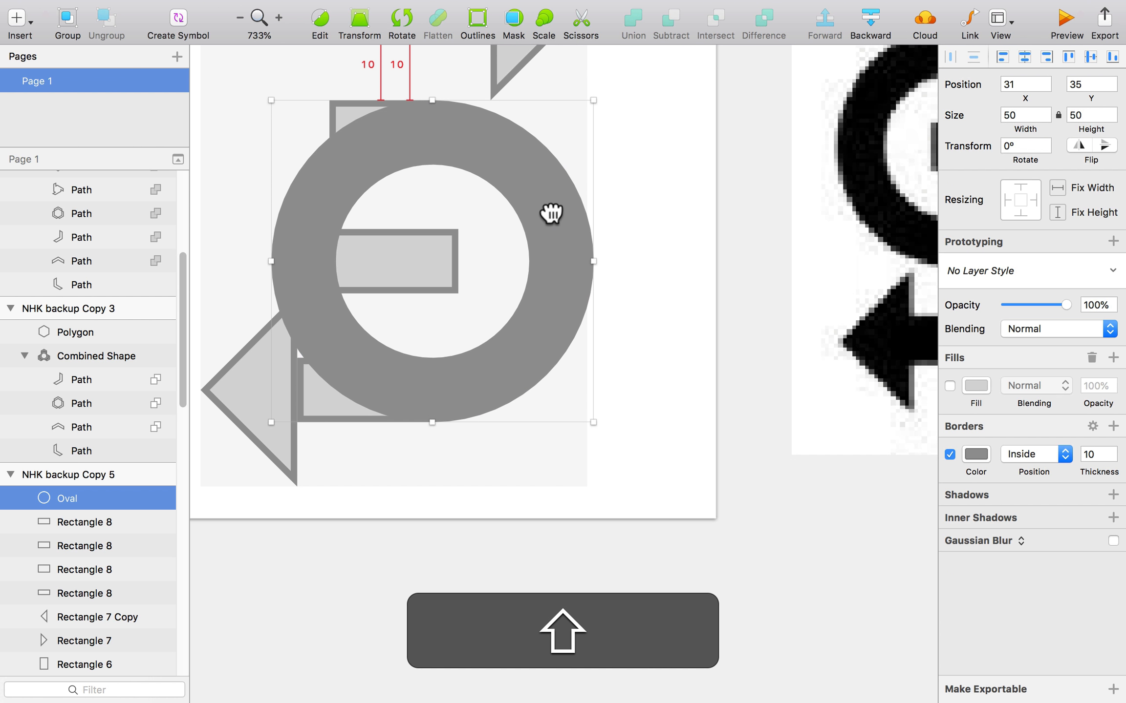
{"action": "left_click", "coordinate": [696, 242]}
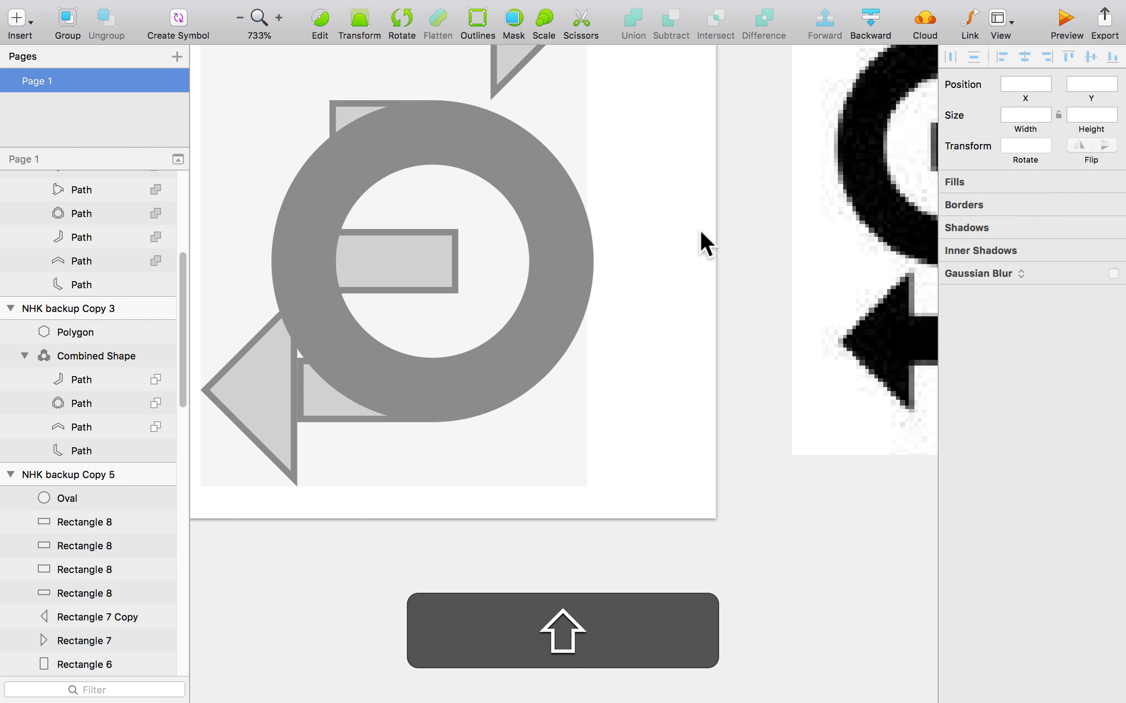
{"action": "left_click", "coordinate": [405, 155]}
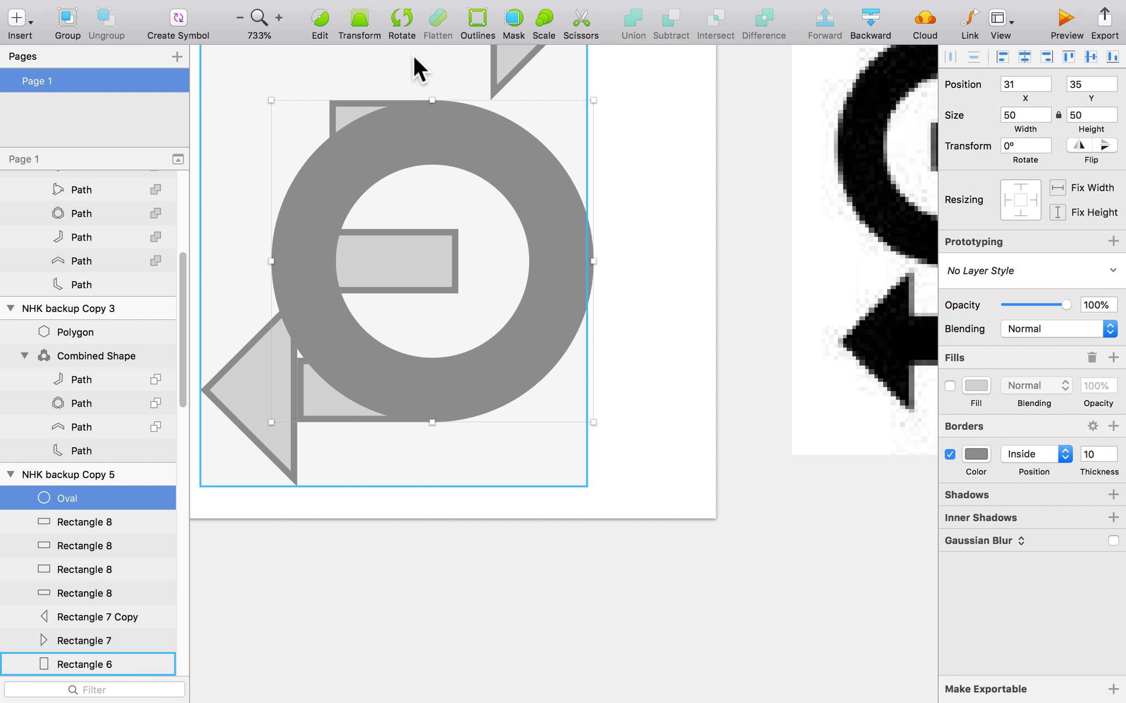
{"action": "left_click", "coordinate": [476, 22]}
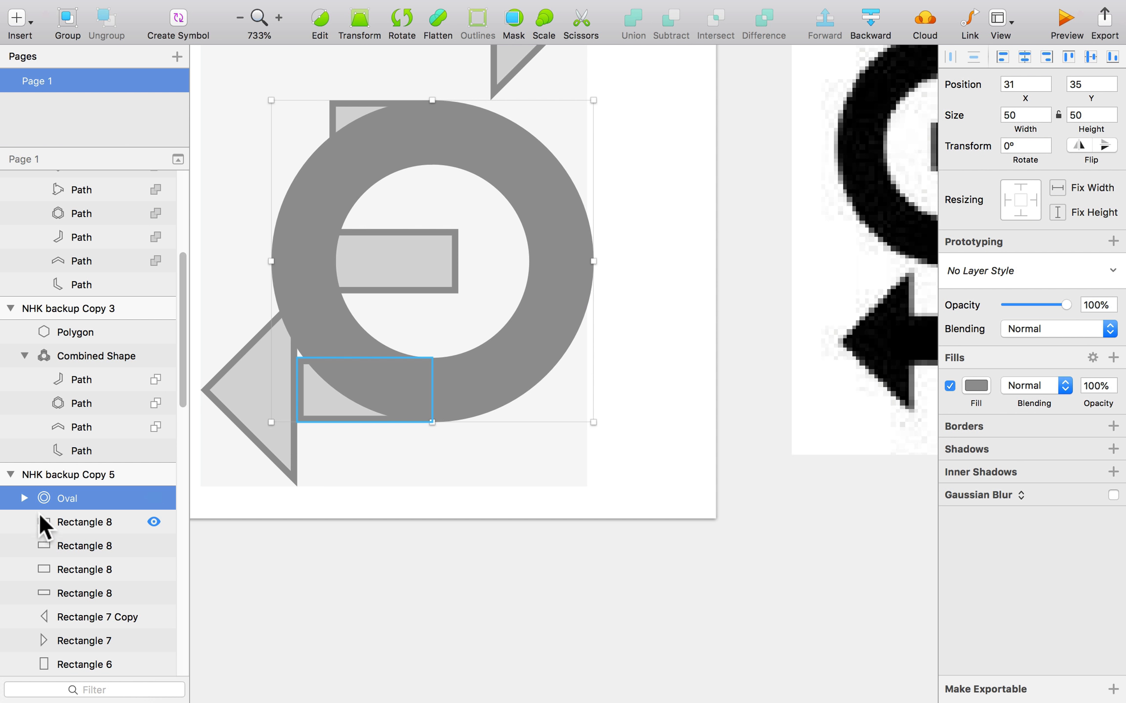
- Expand the outlined ring in the layer list and set its inner circle path to Subtract
{"action": "left_click", "coordinate": [24, 498]}
{"action": "left_click_drag", "start_coordinate": [83, 543], "coordinate": [85, 514]}
{"action": "left_click", "coordinate": [155, 522]}
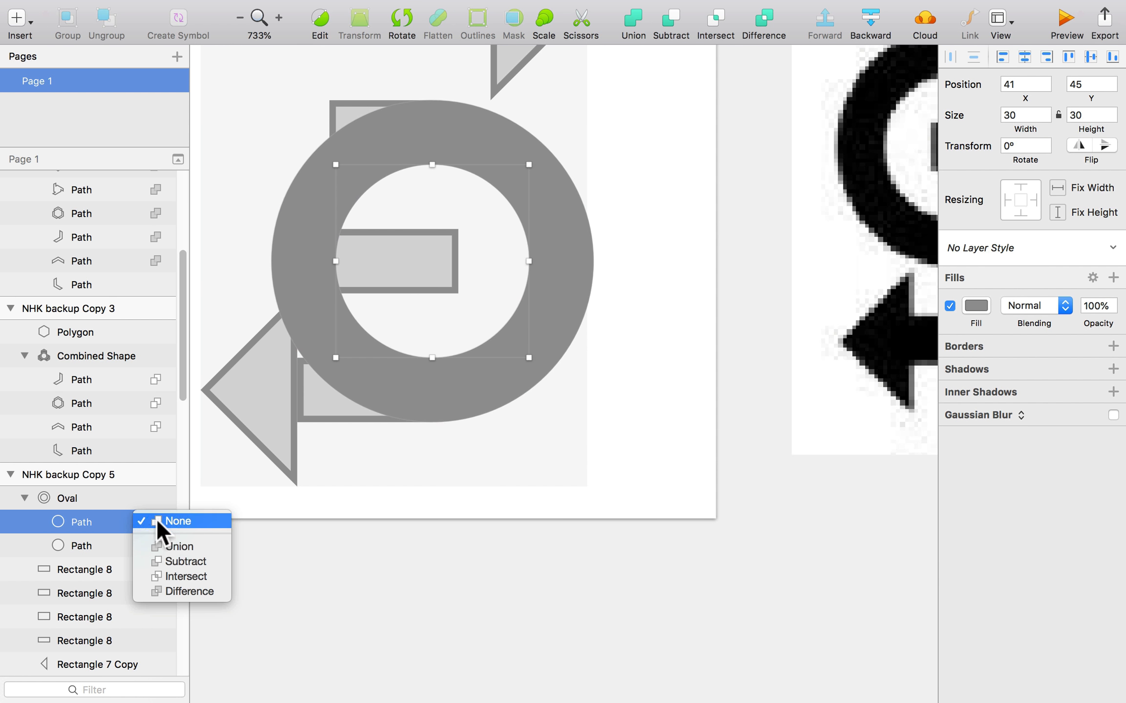
{"action": "left_click", "coordinate": [177, 562]}
{"action": "left_click", "coordinate": [559, 603]}
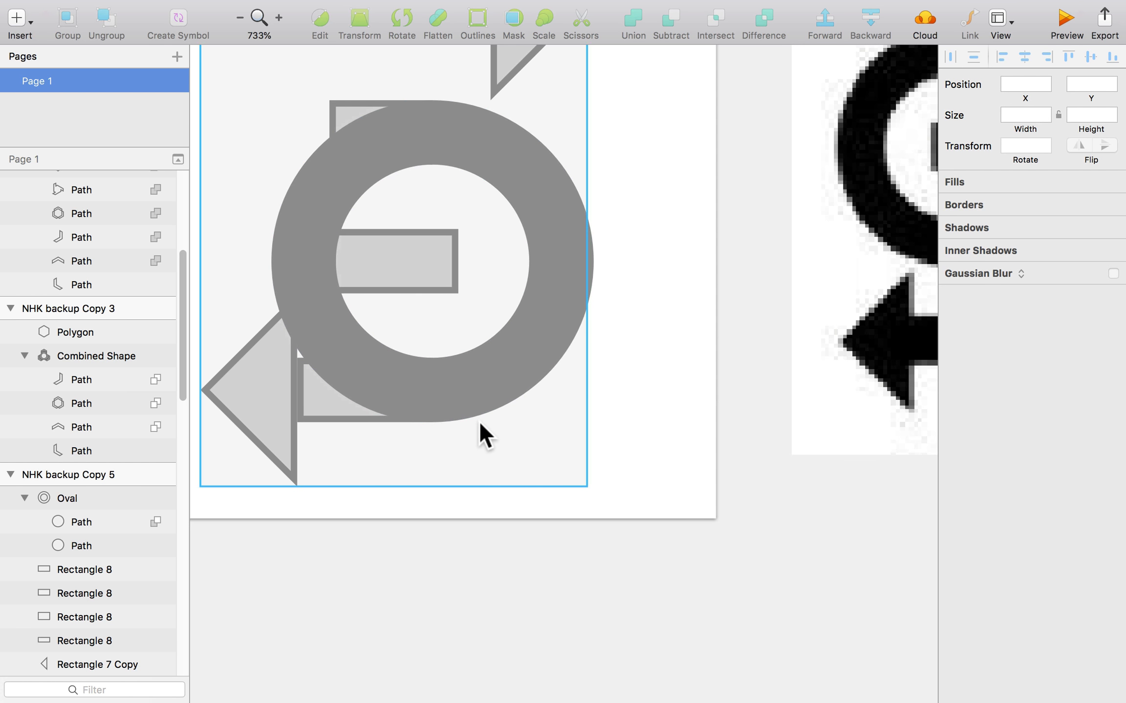
- Draw a rectangle about 31 × 57 over the ring's left half and subtract it from the ring
{"action": "key", "text": "r"}
{"action": "left_click_drag", "start_coordinate": [239, 82], "coordinate": [454, 459]}
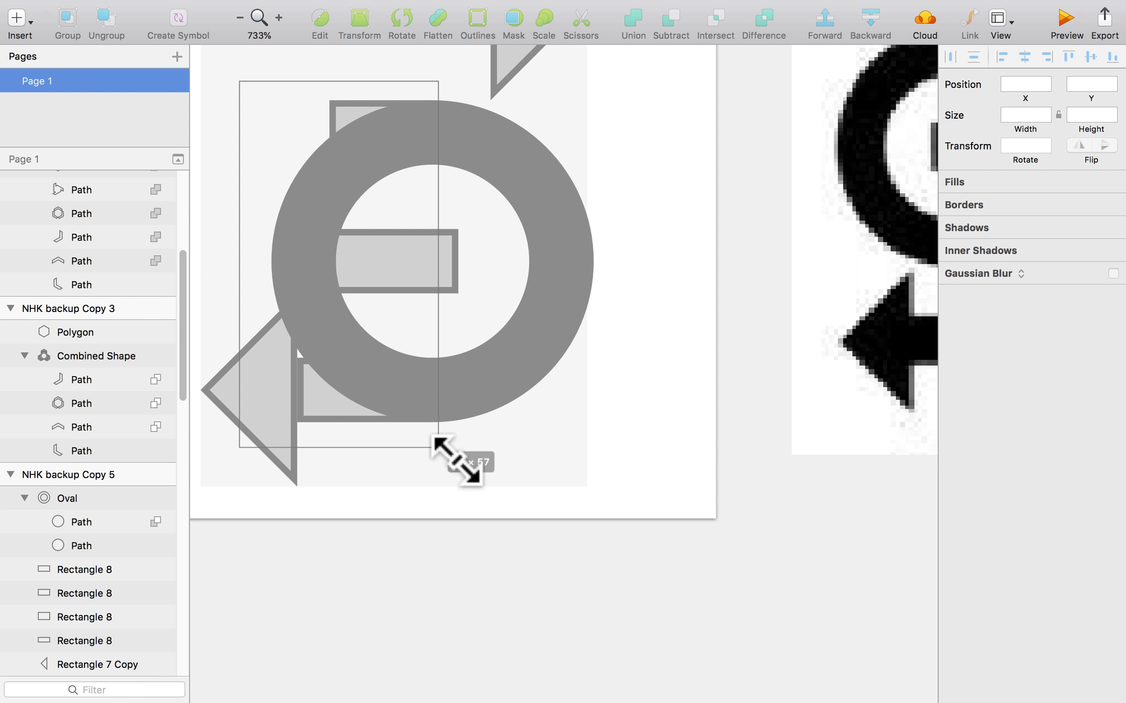
{"action": "left_click", "coordinate": [514, 345], "text": "shift"}
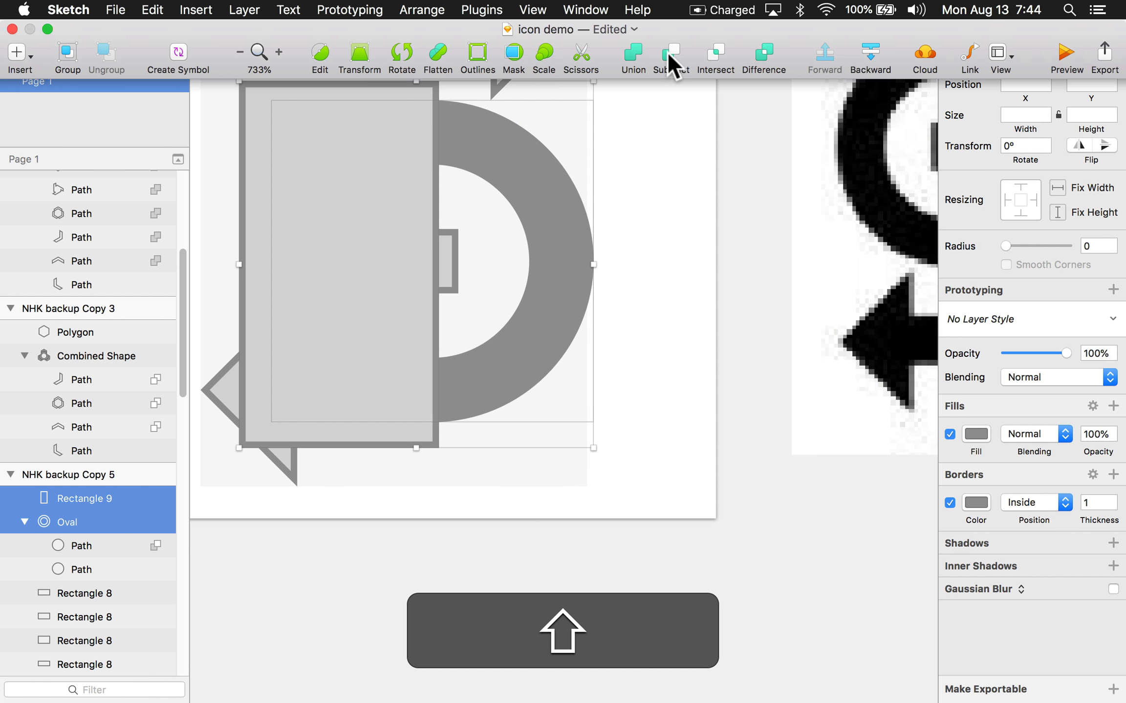
{"action": "left_click", "coordinate": [669, 51]}
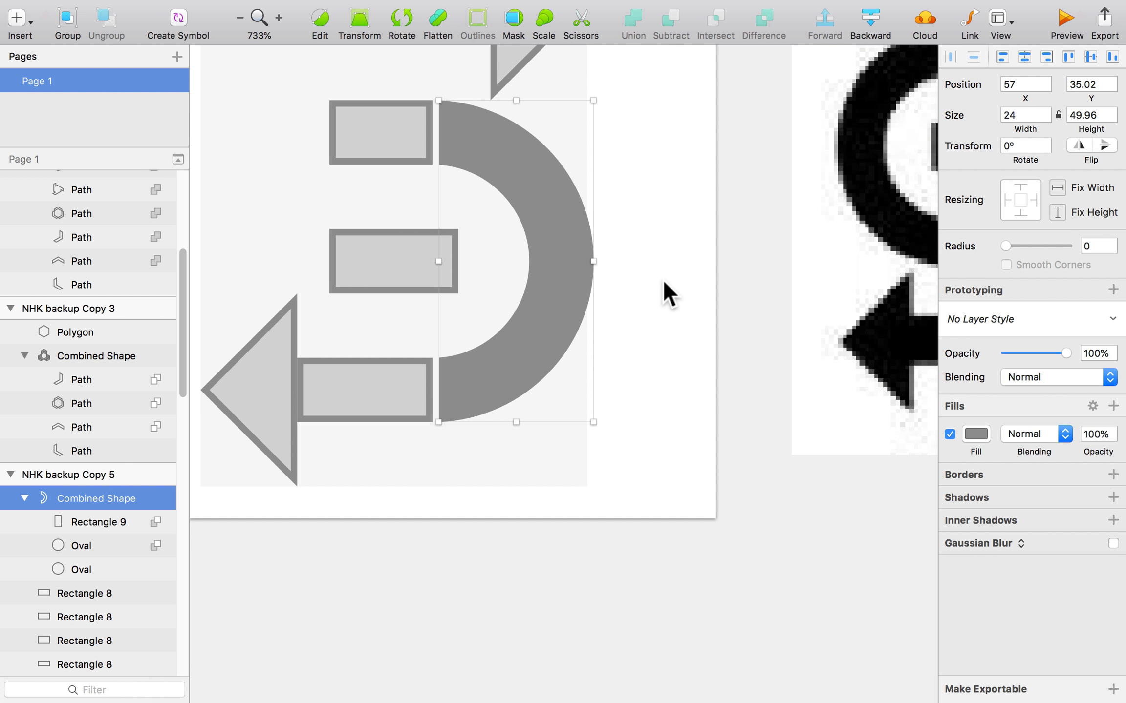
{"action": "left_click", "coordinate": [662, 279]}
- Nudge the subtracting rectangle inside the combined shape to X 25 so the half ring meets the ends of the bars
{"action": "double_click", "coordinate": [532, 345]}
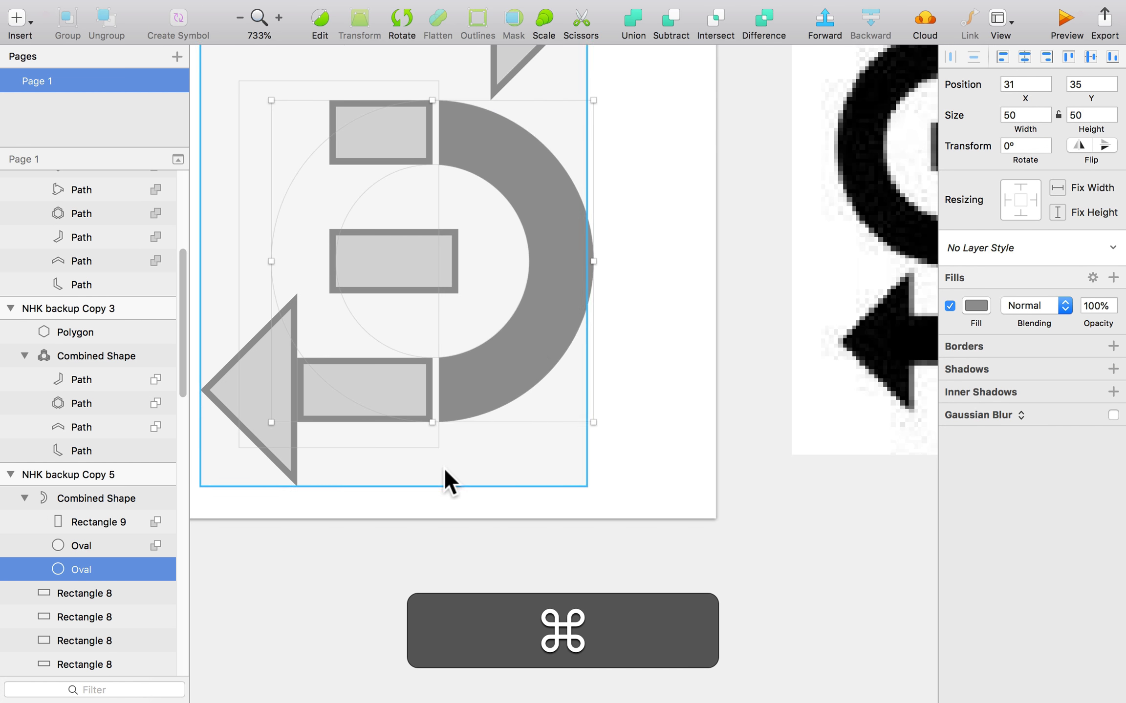
{"action": "scroll", "coordinate": [443, 467], "scroll_direction": "up", "scroll_amount": 3}
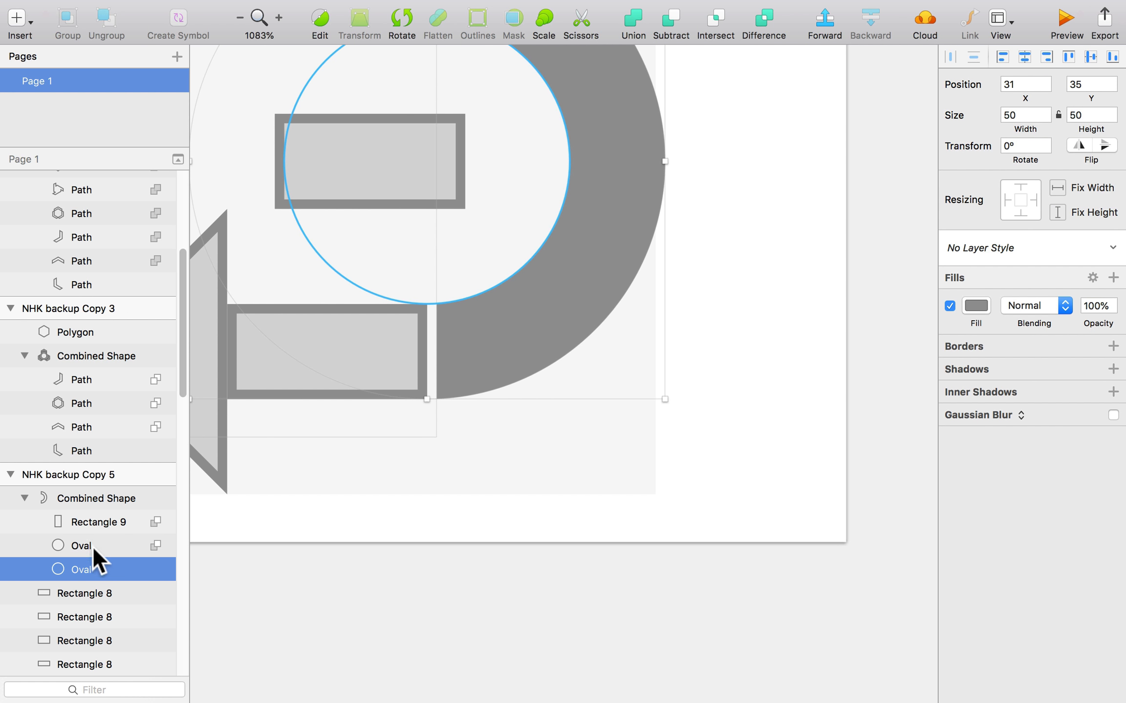
{"action": "left_click", "coordinate": [78, 522]}
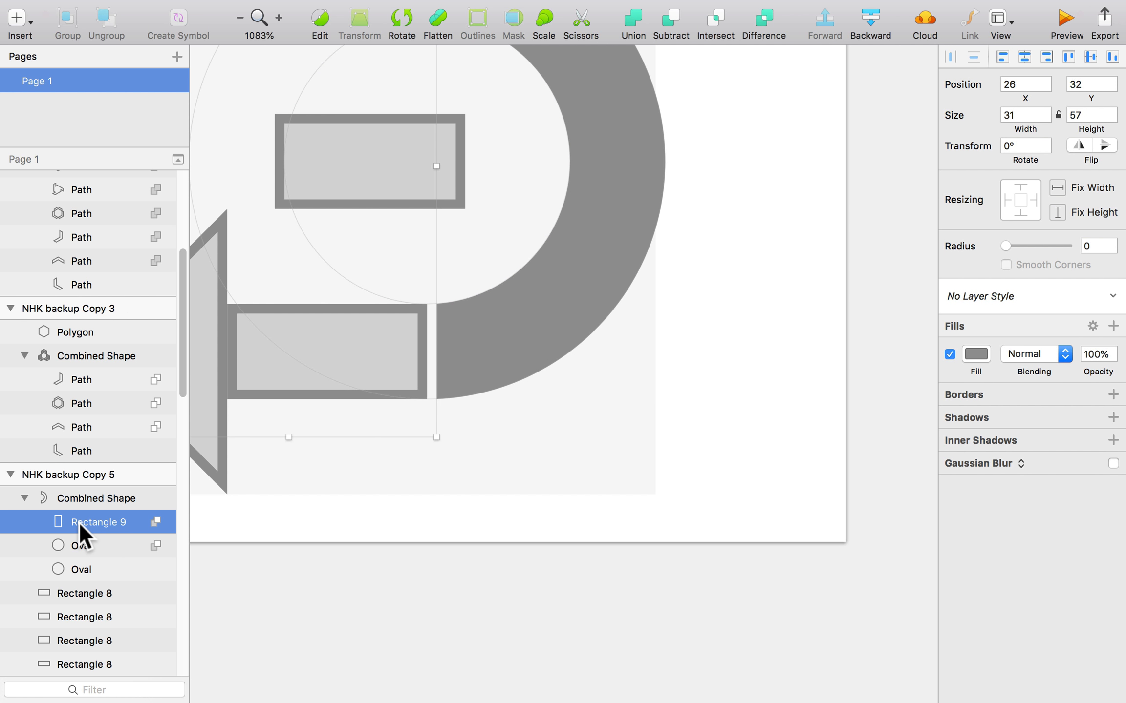
{"action": "key", "text": "Left"}
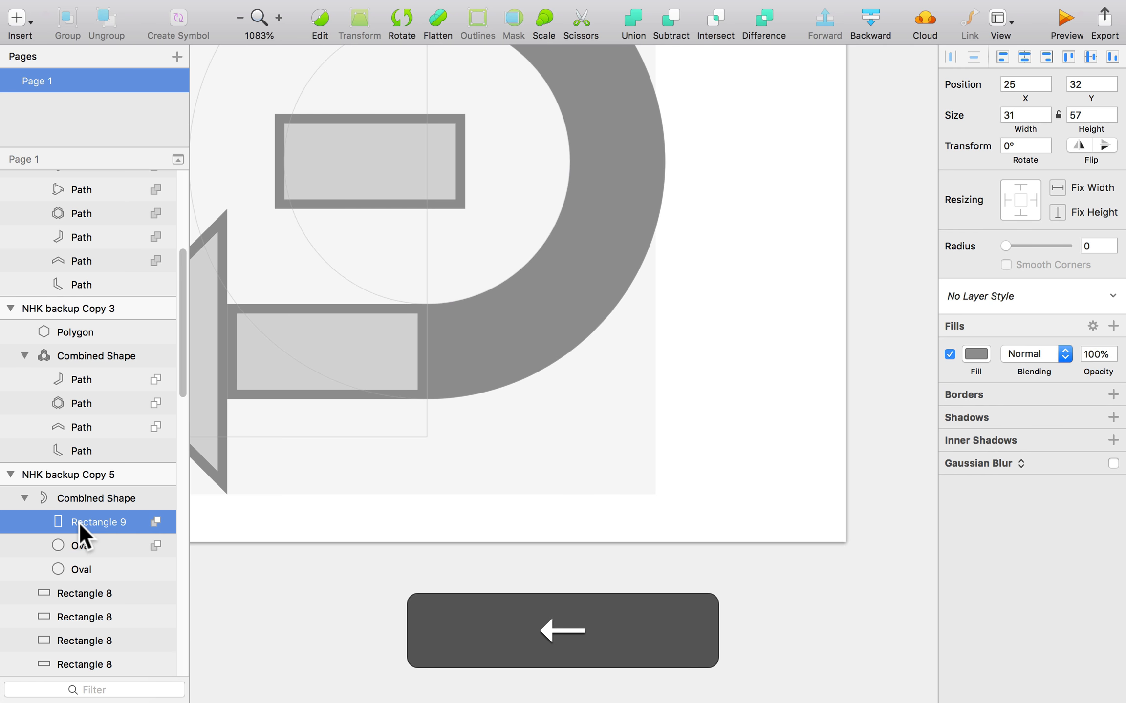
{"action": "left_click", "coordinate": [709, 395]}
- Try moving the subtracting rectangle around to test the live cut, and bring it back to X 25, Y 30
{"action": "scroll", "coordinate": [716, 398], "scroll_direction": "down", "scroll_amount": 3}
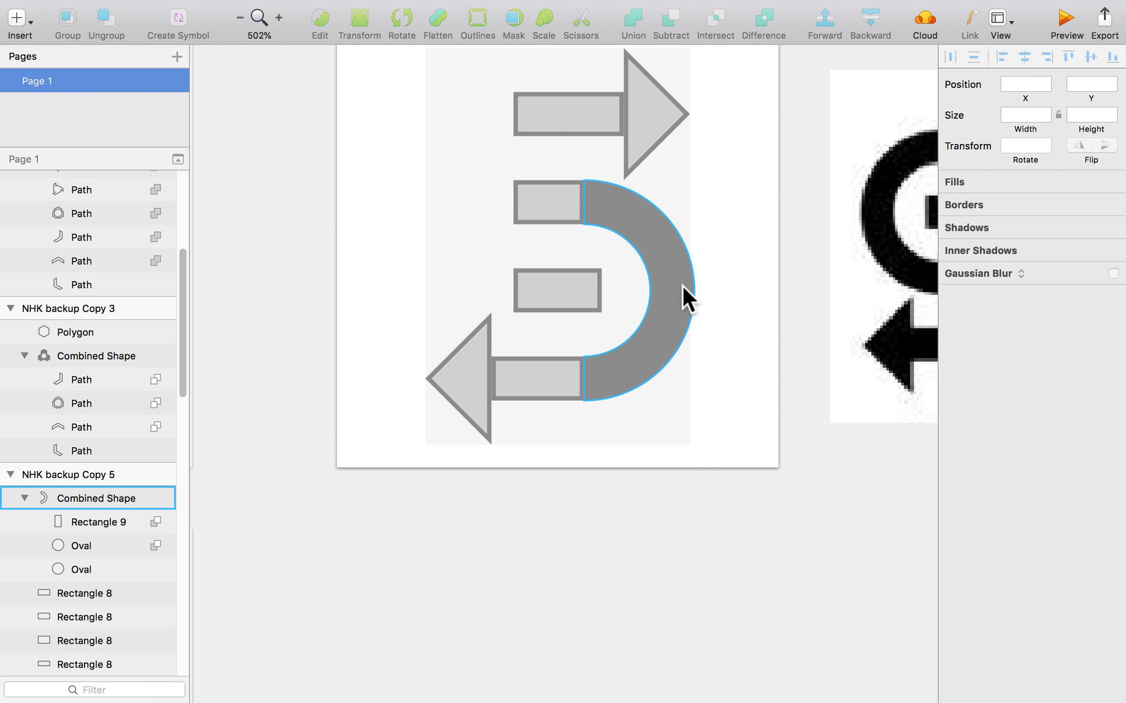
{"action": "left_click", "coordinate": [87, 530]}
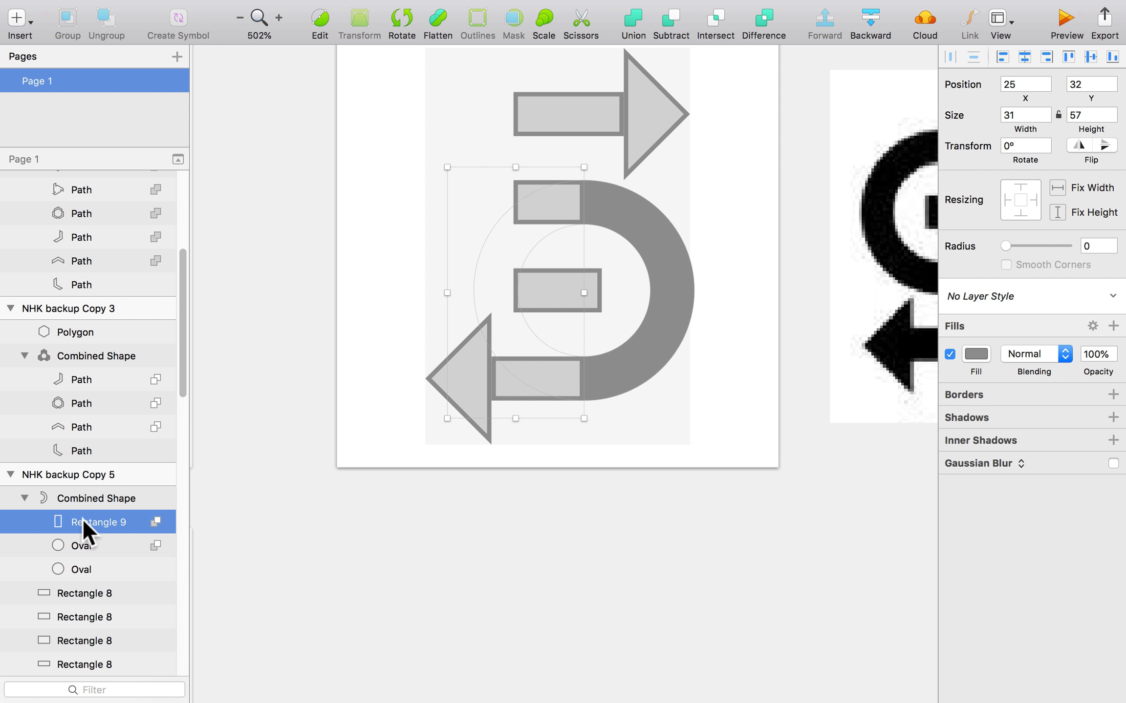
{"action": "key", "text": "Up"}
{"action": "key", "text": "Up"}
{"action": "key", "text": "Up"}
{"action": "key", "text": "Up"}
{"action": "key", "text": "Up"}
{"action": "key", "text": "Up"}
{"action": "key", "text": "Up"}
{"action": "key", "text": "Up"}
{"action": "key", "text": "Up"}
{"action": "key", "text": "Right"}
{"action": "key", "text": "Right"}
{"action": "key", "text": "Right"}
{"action": "key", "text": "Right"}
{"action": "key", "text": "Right"}
{"action": "key", "text": "Right"}
{"action": "key", "text": "Right"}
{"action": "key", "text": "Right"}
{"action": "key", "text": "Right"}
{"action": "key", "text": "Right"}
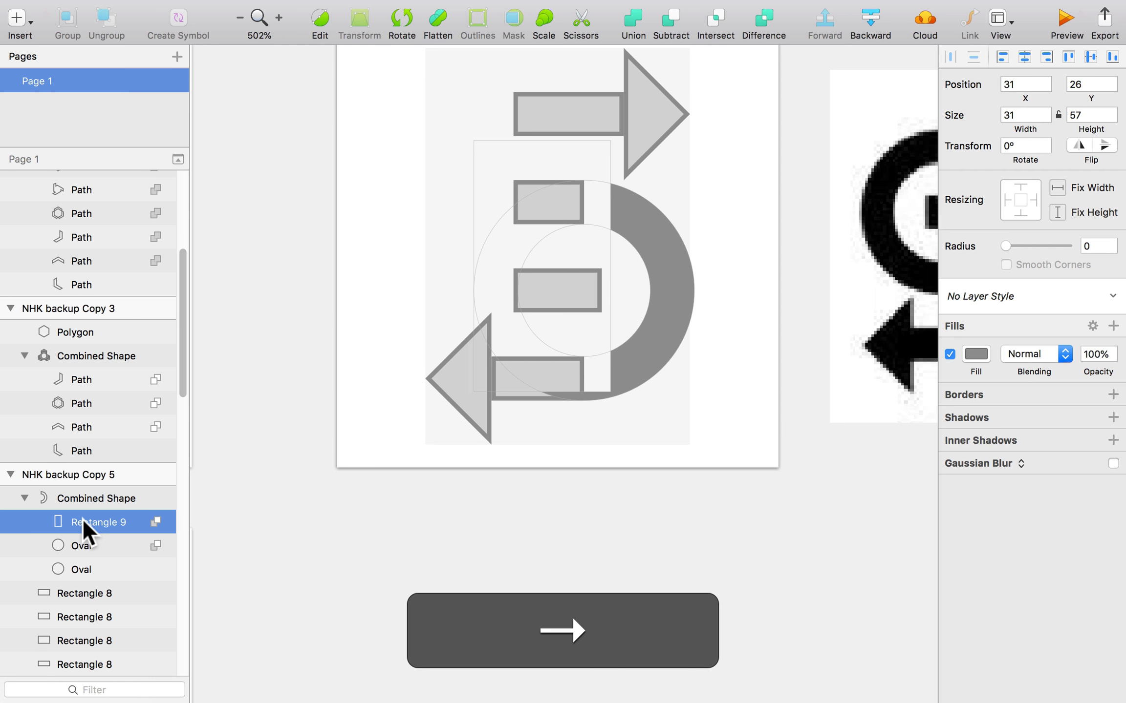
{"action": "key", "text": "Left"}
{"action": "key", "text": "Left"}
{"action": "key", "text": "Left"}
{"action": "key", "text": "Left"}
{"action": "key", "text": "Left"}
{"action": "key", "text": "Left"}
{"action": "key", "text": "Left"}
{"action": "key", "text": "Left"}
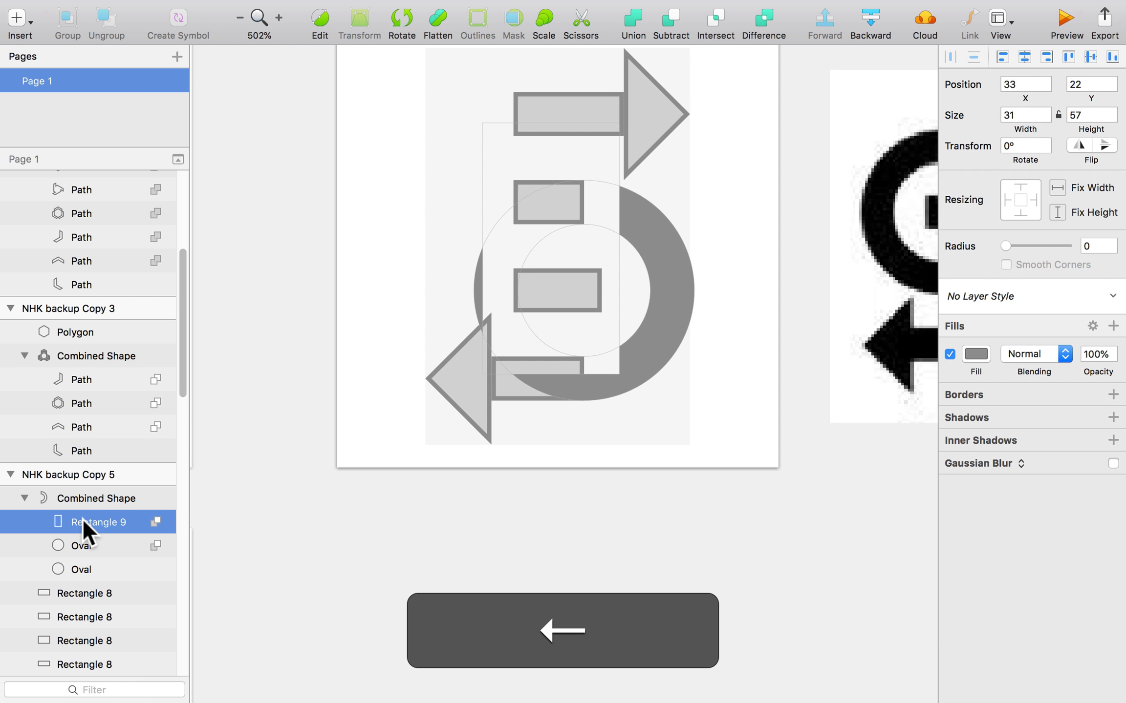
{"action": "key", "text": "Left"}
{"action": "key", "text": "Left"}
{"action": "key", "text": "Down"}
{"action": "key", "text": "Down"}
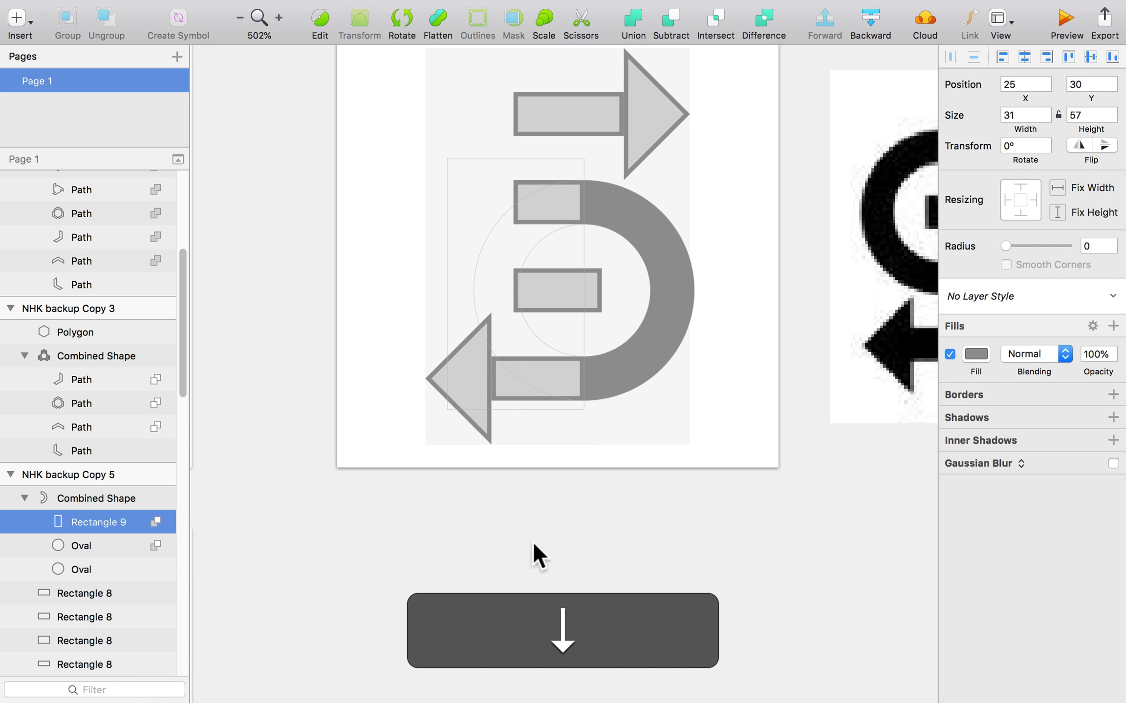
- Flatten the half-ring combined shape into a single path
{"action": "left_click", "coordinate": [809, 331]}
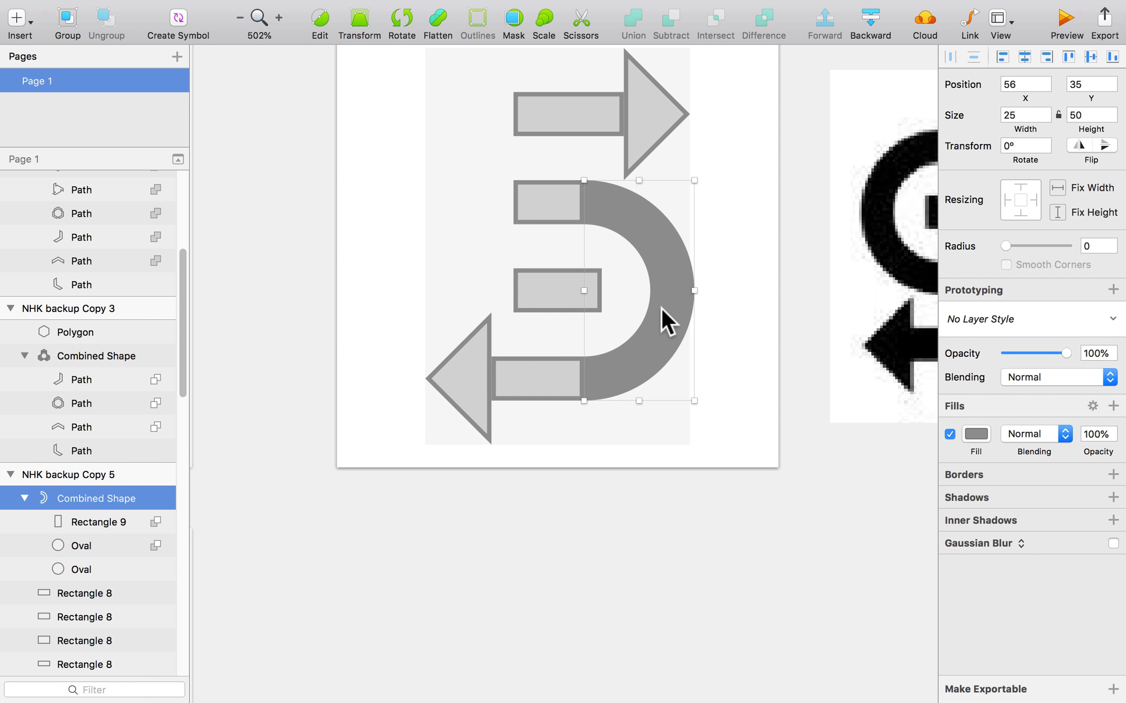
{"action": "left_click", "coordinate": [438, 22]}
{"action": "left_click", "coordinate": [726, 268]}
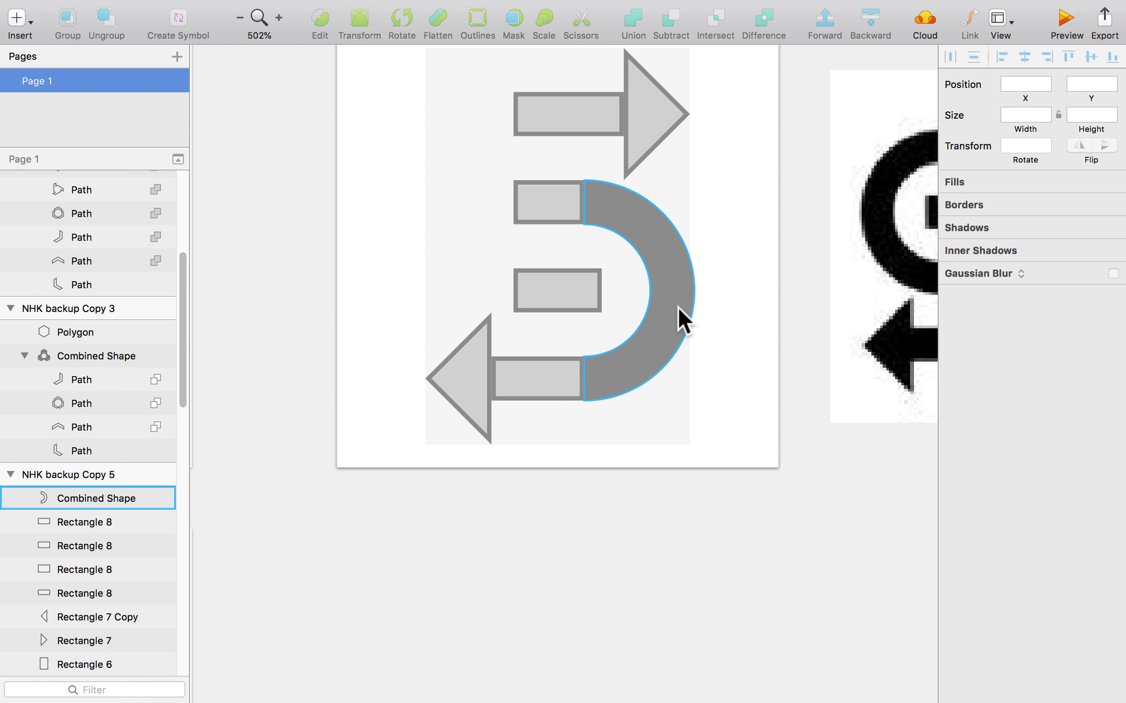
- Duplicate the half ring, flip the copy horizontally and place it at X 20, Y 15 as the upper curve
{"action": "left_click_drag", "start_coordinate": [677, 306], "coordinate": [498, 221]}
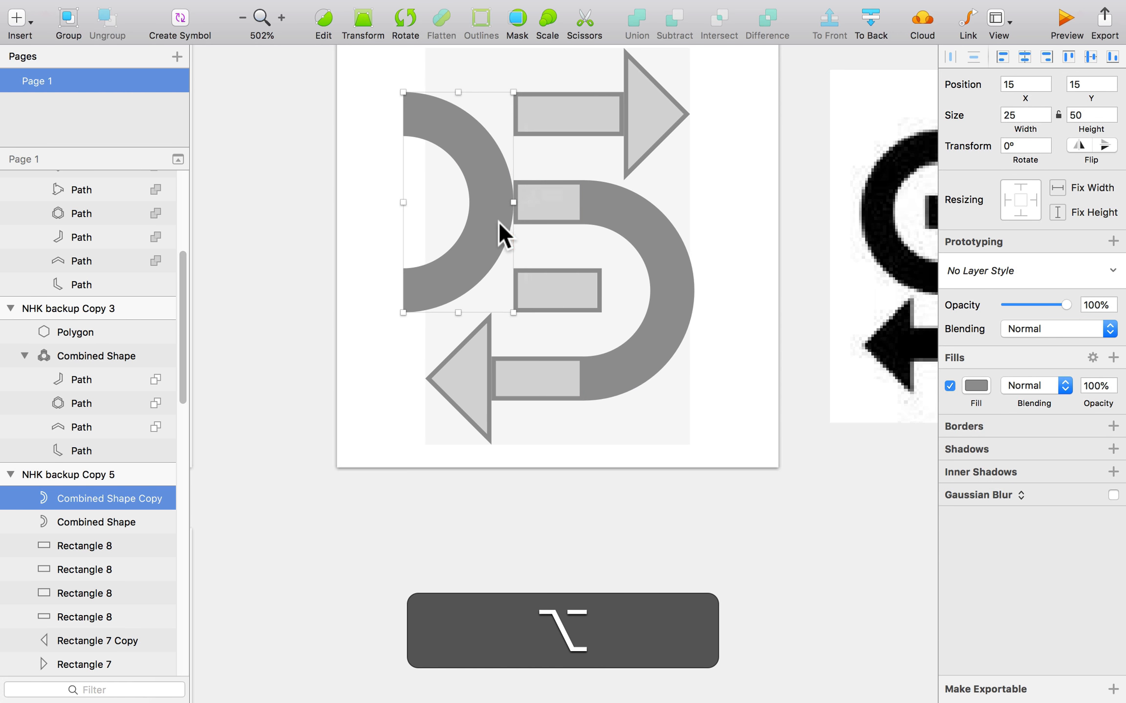
{"action": "left_click", "coordinate": [1080, 144]}
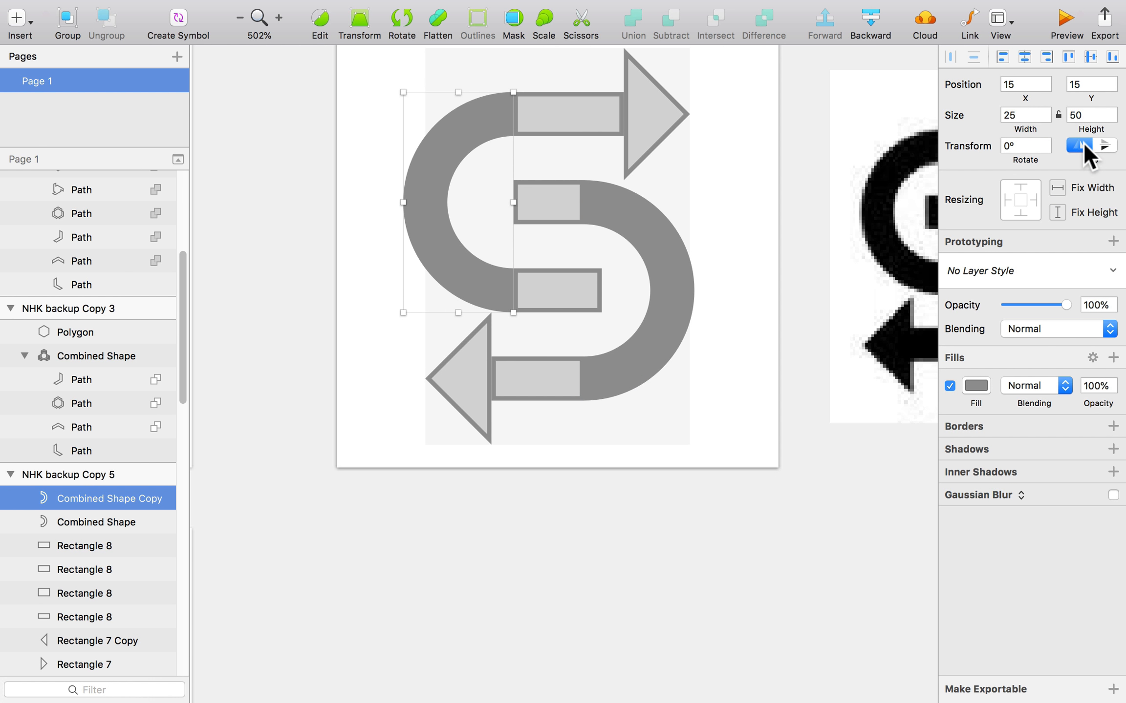
{"action": "left_click_drag", "start_coordinate": [416, 231], "coordinate": [440, 235]}
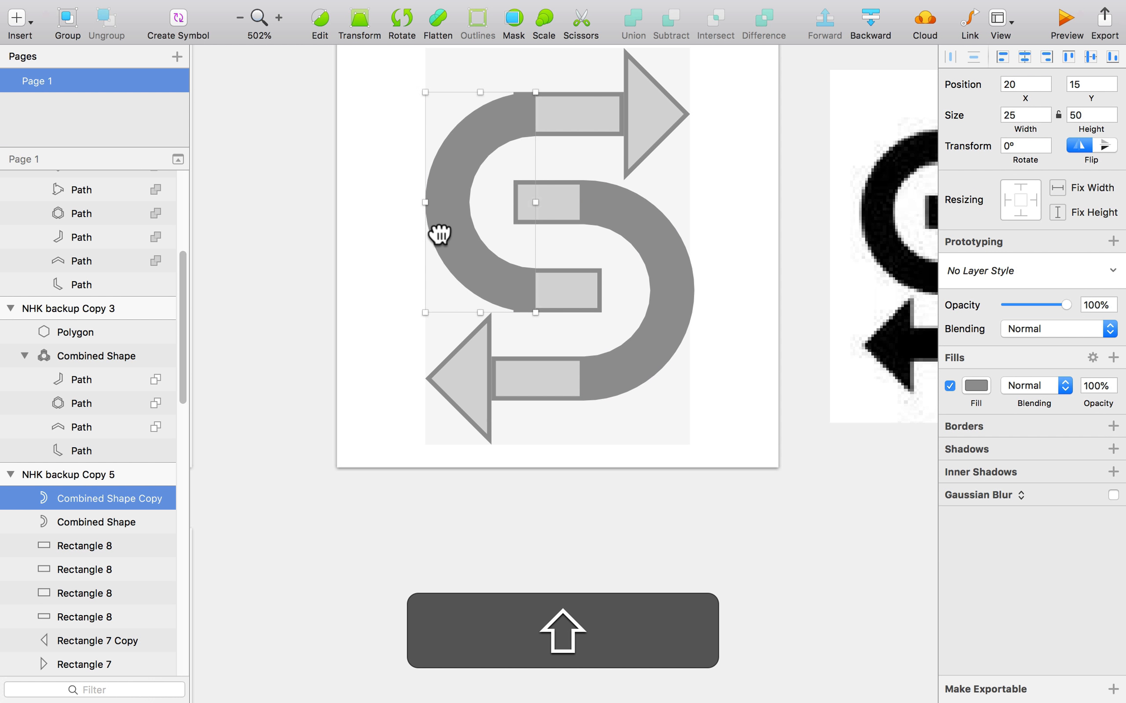
- Trim the top bar to 20 wide and the third bar to 15 wide, both starting at X 45 where the upper curve ends
{"action": "left_click", "coordinate": [557, 122]}
{"action": "scroll", "coordinate": [556, 117], "scroll_direction": "up", "scroll_amount": 3}
{"action": "scroll", "coordinate": [555, 116], "scroll_direction": "up", "scroll_amount": 3}
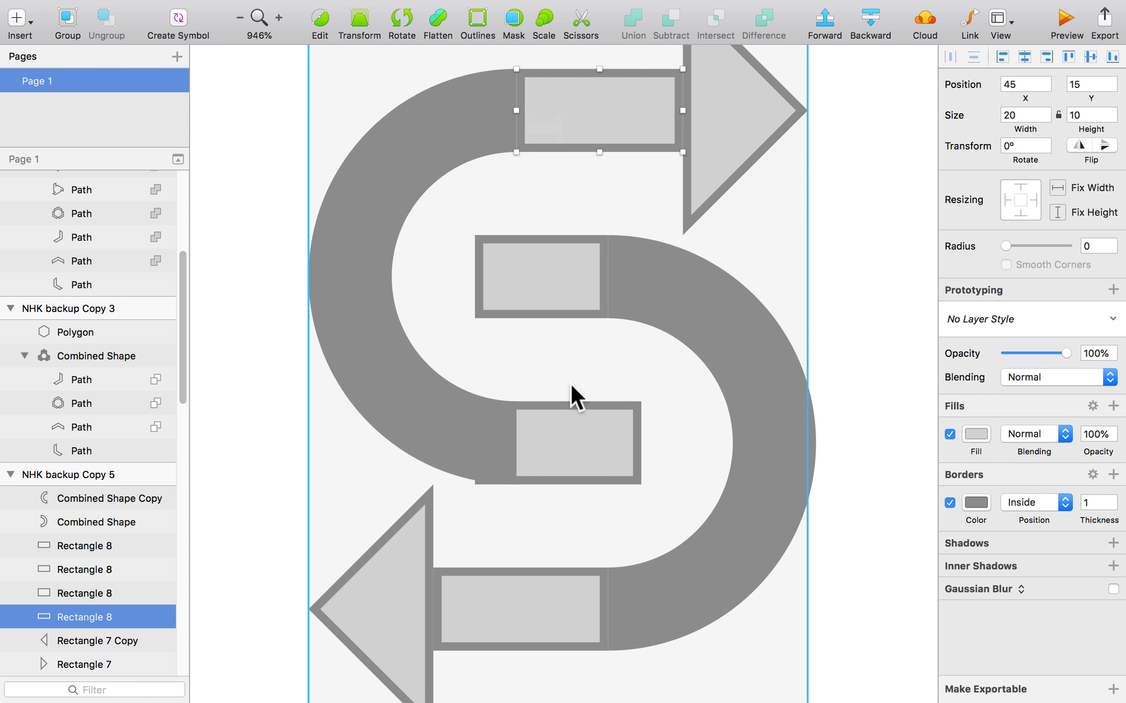
{"action": "left_click", "coordinate": [532, 435]}
{"action": "left_click_drag", "start_coordinate": [487, 455], "coordinate": [527, 454]}
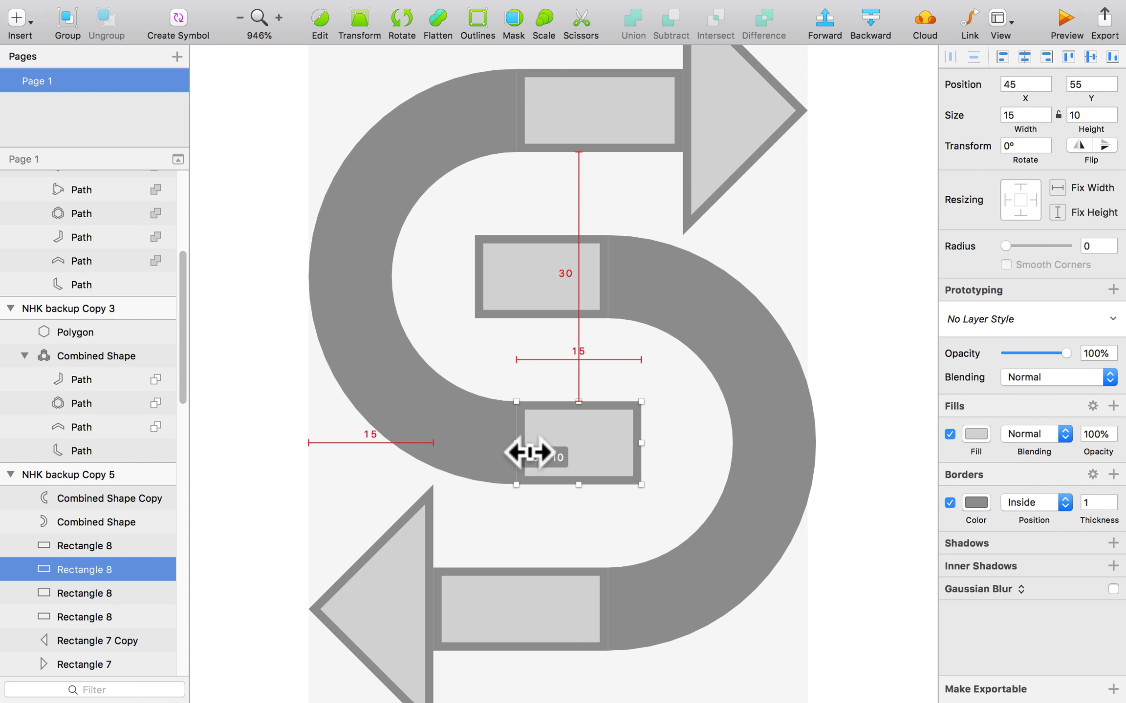
- Delete the 60 × 90 background guide rectangle behind the mark
{"action": "left_click", "coordinate": [805, 265], "text": "super"}
{"action": "scroll", "coordinate": [806, 266], "scroll_direction": "down", "scroll_amount": 3}
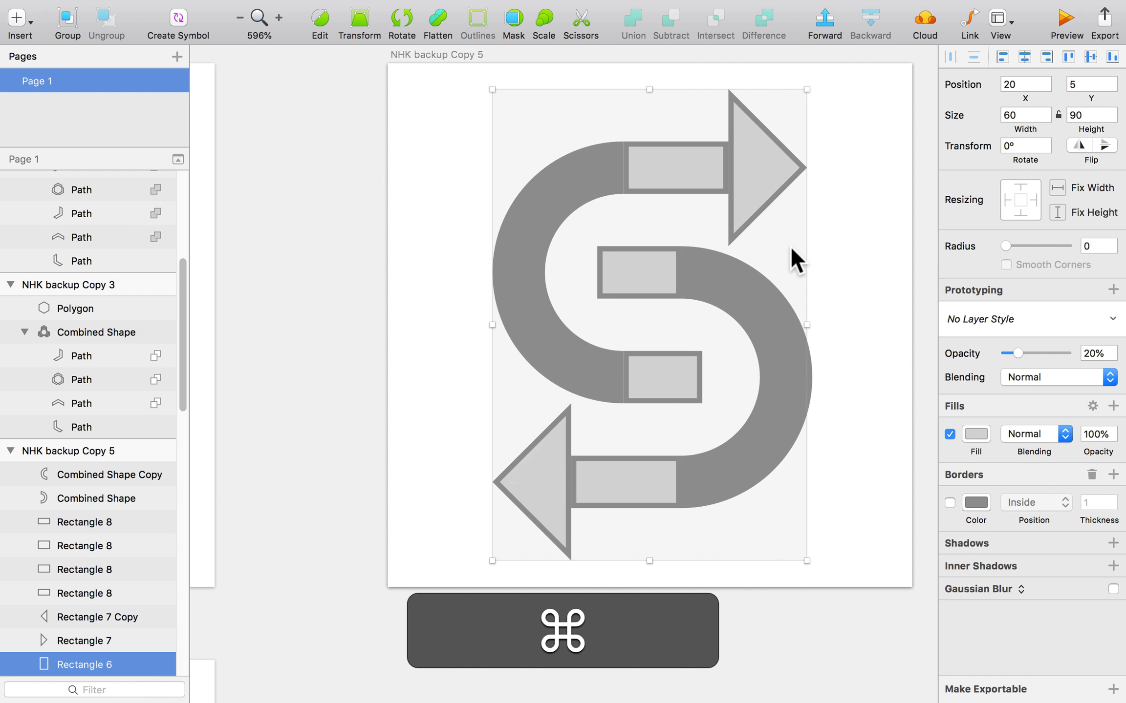
{"action": "key", "text": "super+BackSpace"}
- Select all pieces of the S-arrow mark, turn off their borders and fill them with black
{"action": "scroll", "coordinate": [790, 246], "scroll_direction": "down", "scroll_amount": 2}
{"action": "left_click_drag", "start_coordinate": [803, 151], "coordinate": [562, 472]}
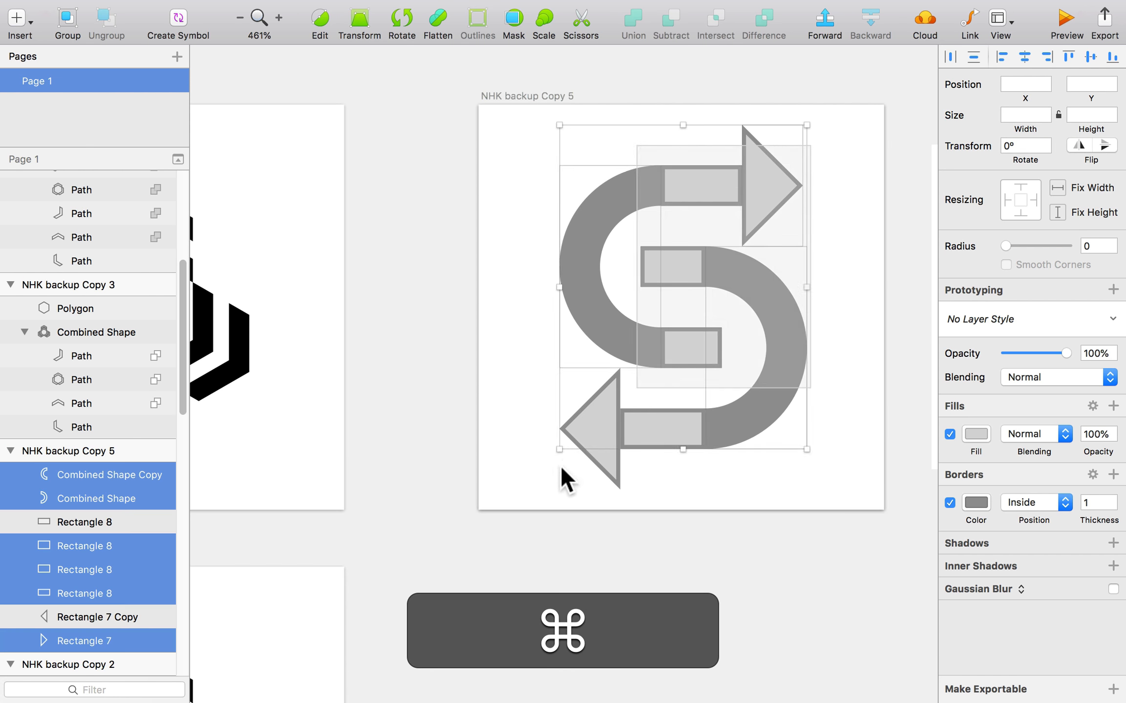
{"action": "left_click", "coordinate": [950, 502]}
{"action": "left_click", "coordinate": [976, 434]}
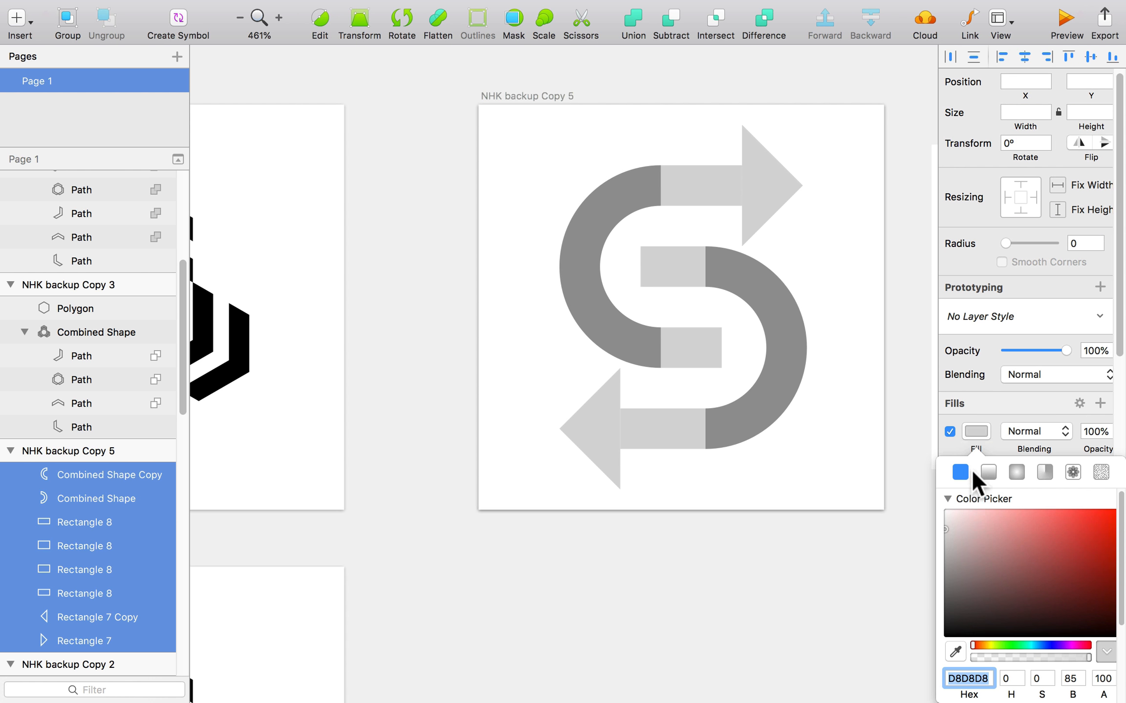
{"action": "left_click", "coordinate": [945, 635]}
{"action": "left_click", "coordinate": [721, 602]}
- Compare the black S-arrow with its reference image and inspect the joints between its pieces
{"action": "scroll", "coordinate": [545, 438], "scroll_direction": "down", "scroll_amount": 3}
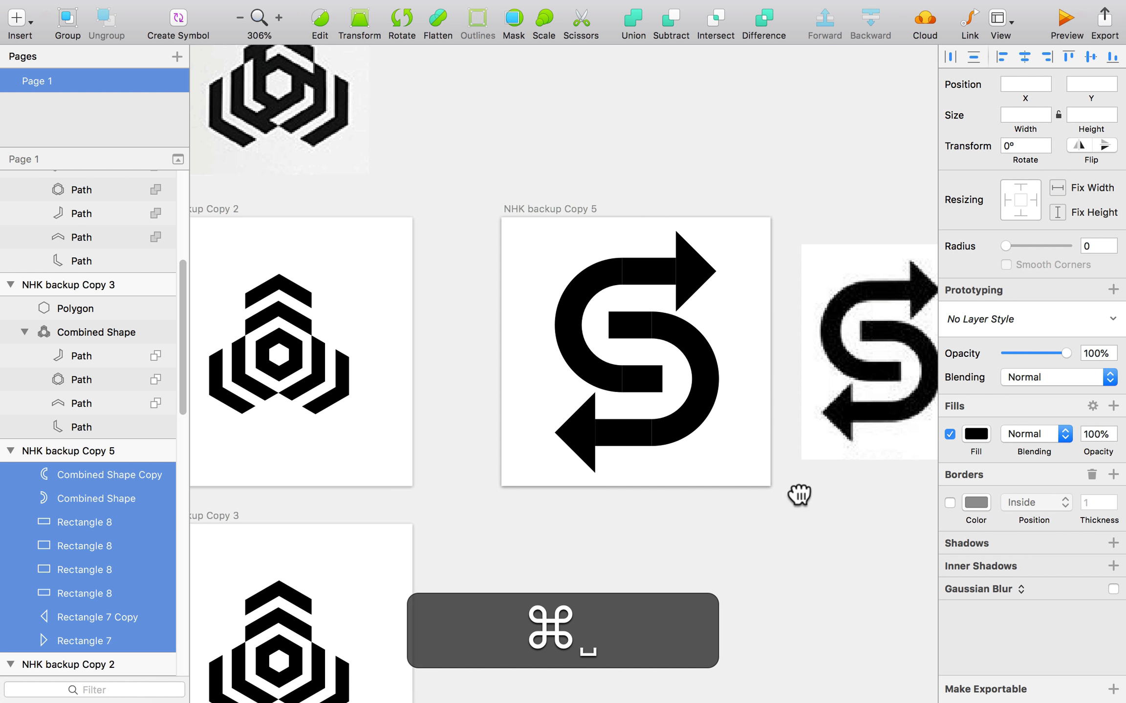
{"action": "scroll", "coordinate": [753, 493], "scroll_direction": "up", "scroll_amount": 2}
{"action": "left_click_drag", "start_coordinate": [825, 505], "coordinate": [678, 486]}
{"action": "left_click", "coordinate": [678, 486]}
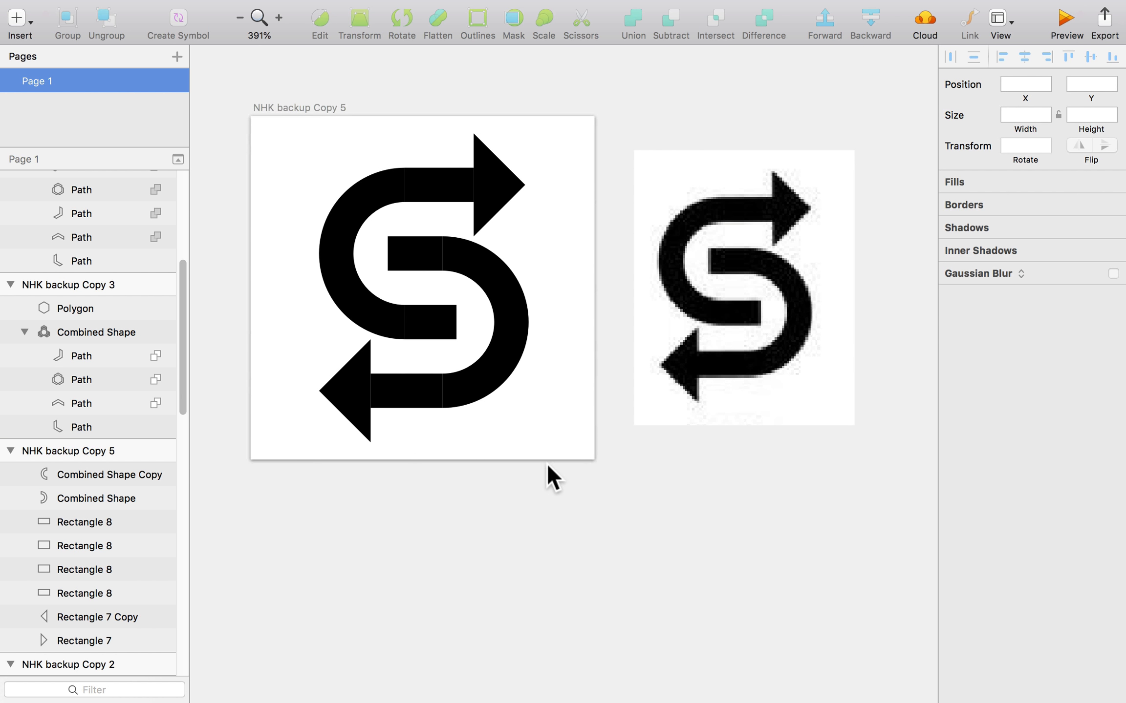
{"action": "scroll", "coordinate": [393, 444], "scroll_direction": "up", "scroll_amount": 2}
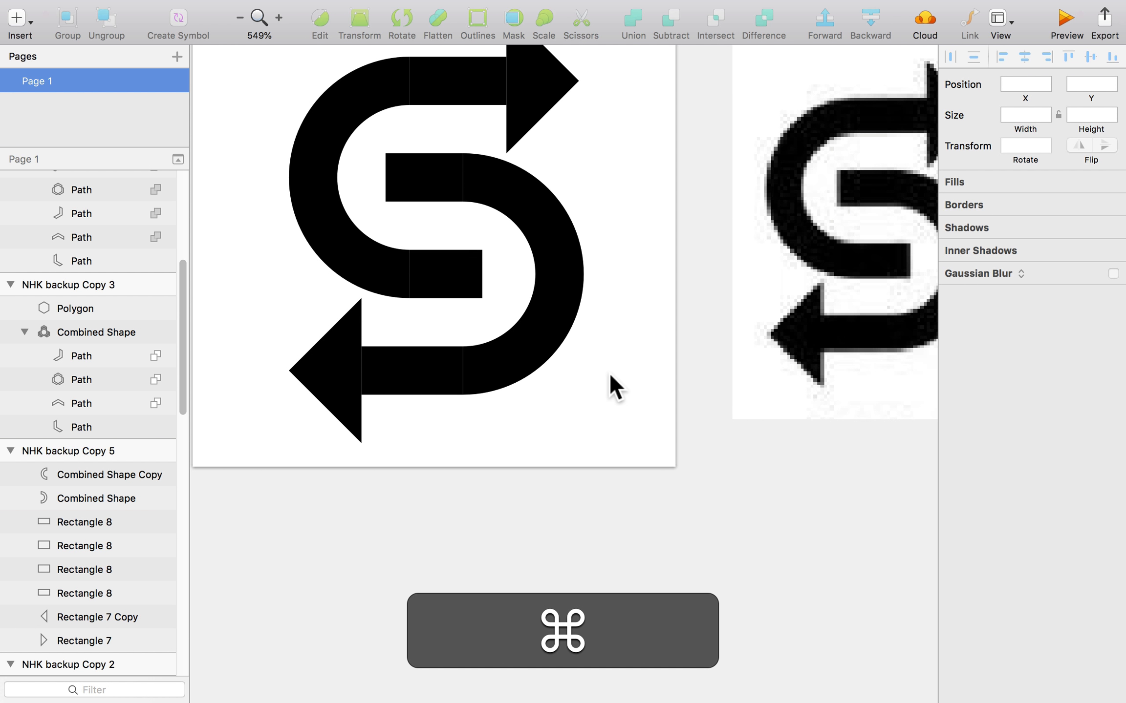
{"action": "scroll", "coordinate": [611, 375], "scroll_direction": "down", "scroll_amount": 2}
{"action": "scroll", "coordinate": [602, 241], "scroll_direction": "up", "scroll_amount": 2}
- Add a point to each end of the bottom bar and pull them outward to about X 33 and X 58.3, overlapping the neighbouring pieces
{"action": "left_click", "coordinate": [382, 445], "text": "super"}
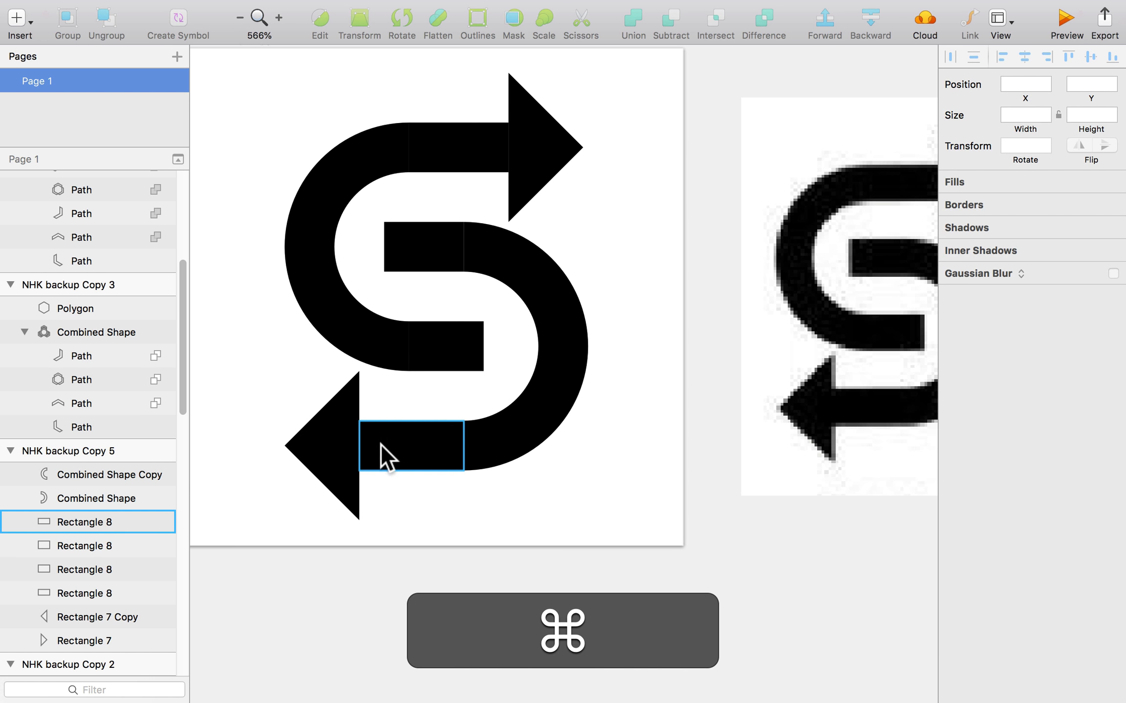
{"action": "double_click", "coordinate": [399, 445]}
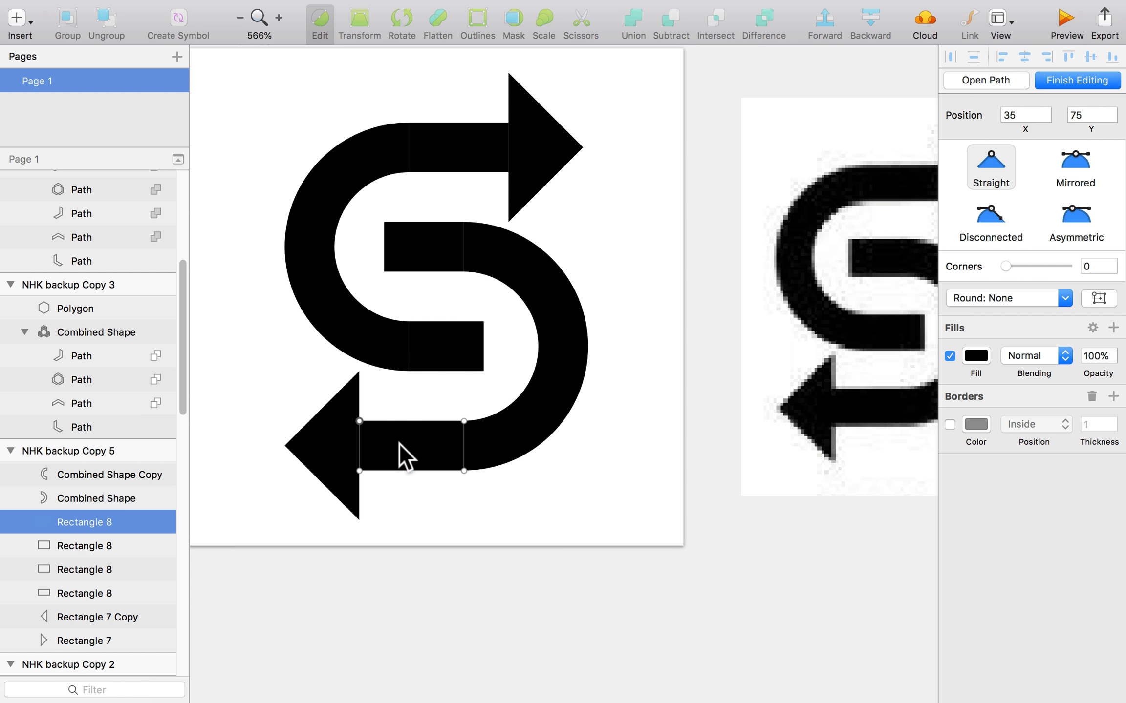
{"action": "left_click", "coordinate": [359, 447]}
{"action": "left_click_drag", "start_coordinate": [359, 447], "coordinate": [349, 450]}
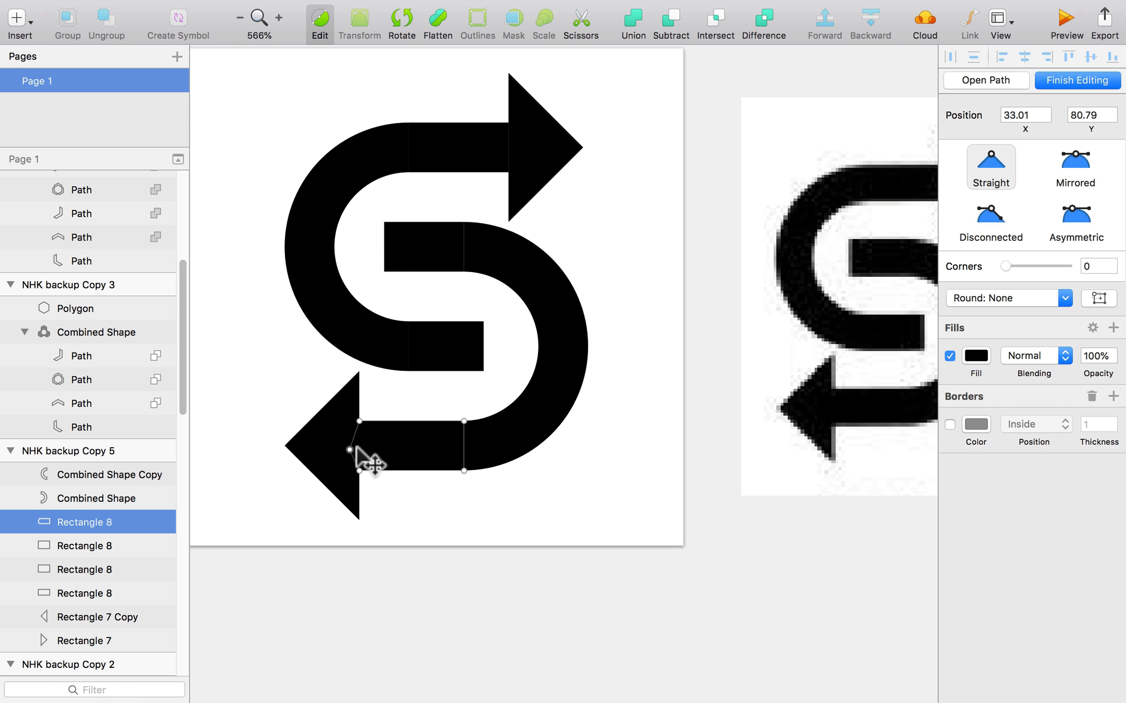
{"action": "left_click", "coordinate": [464, 445]}
{"action": "left_click_drag", "start_coordinate": [464, 446], "coordinate": [477, 446]}
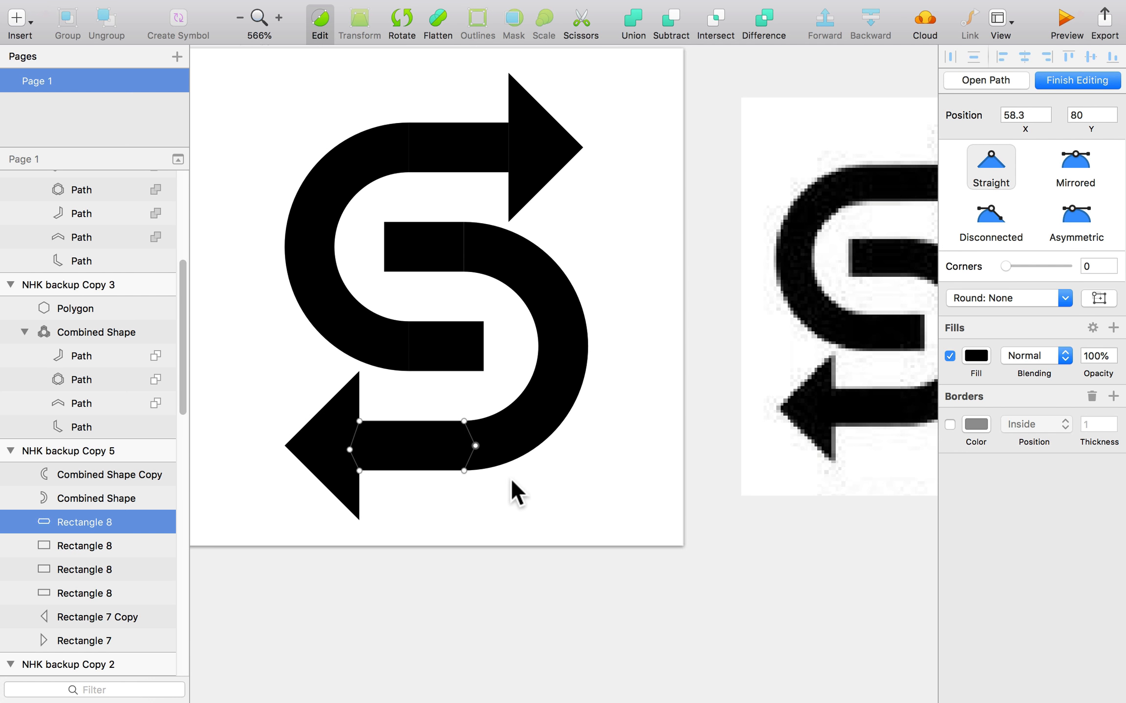
- Add a point to the left end of the lower inner bar and pull it outward to about X 43, overlapping the curve
{"action": "key", "text": "Escape"}
{"action": "double_click", "coordinate": [438, 349]}
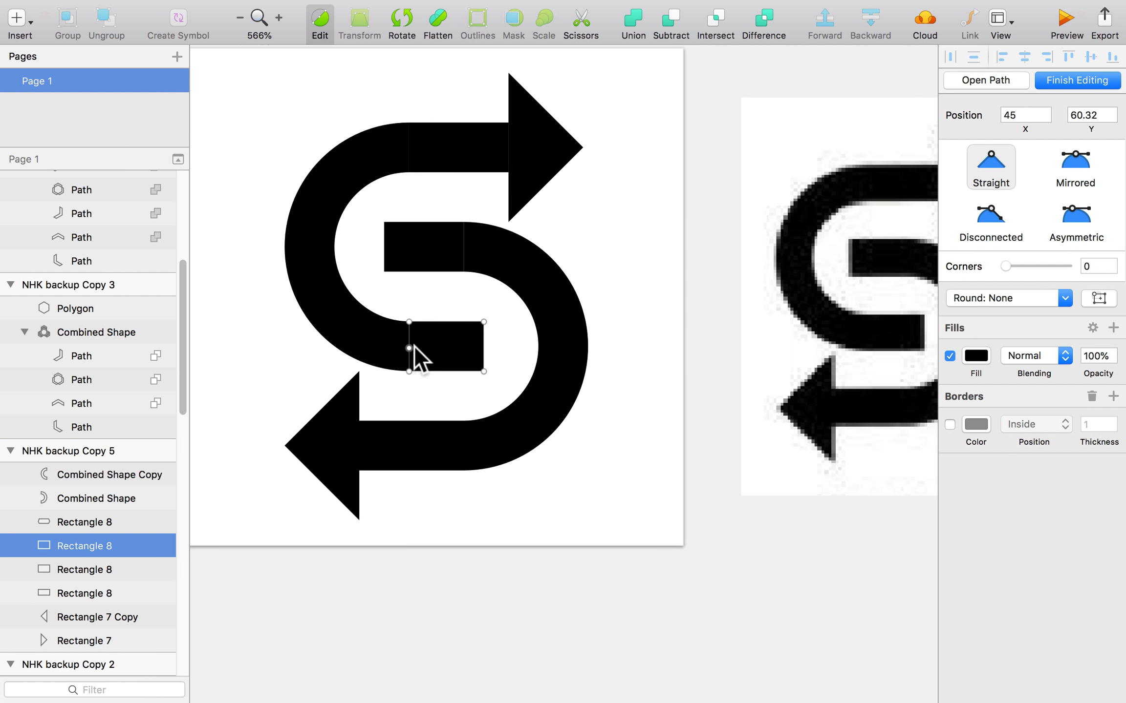
{"action": "left_click_drag", "start_coordinate": [410, 348], "coordinate": [400, 350]}
{"action": "key", "text": "Escape"}
{"action": "key", "text": "Escape"}
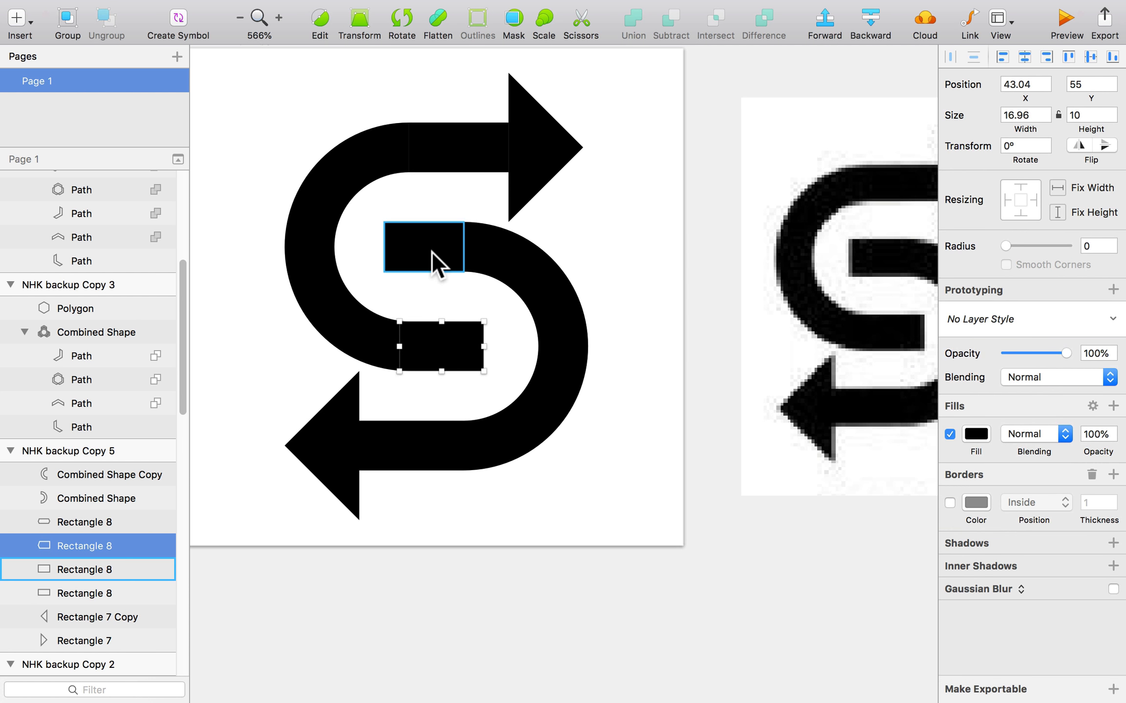
- Add a point to the right end of the upper inner bar and pull it outward to about X 57.5, overlapping the curve
{"action": "double_click", "coordinate": [432, 253]}
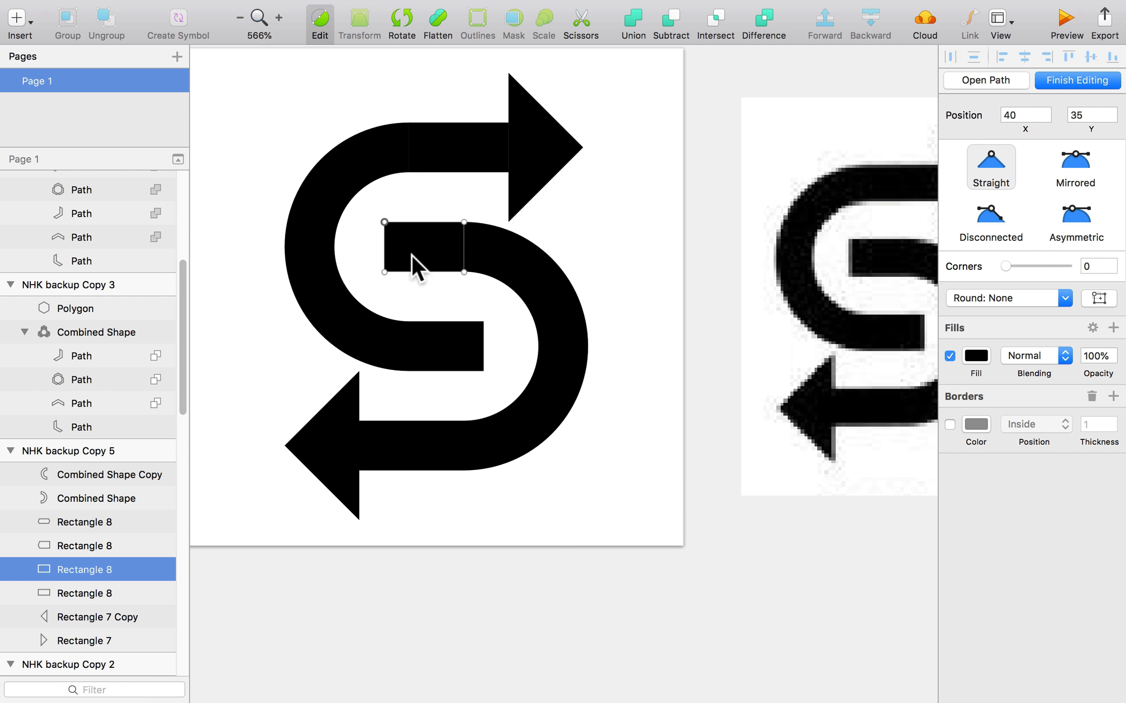
{"action": "left_click", "coordinate": [464, 246]}
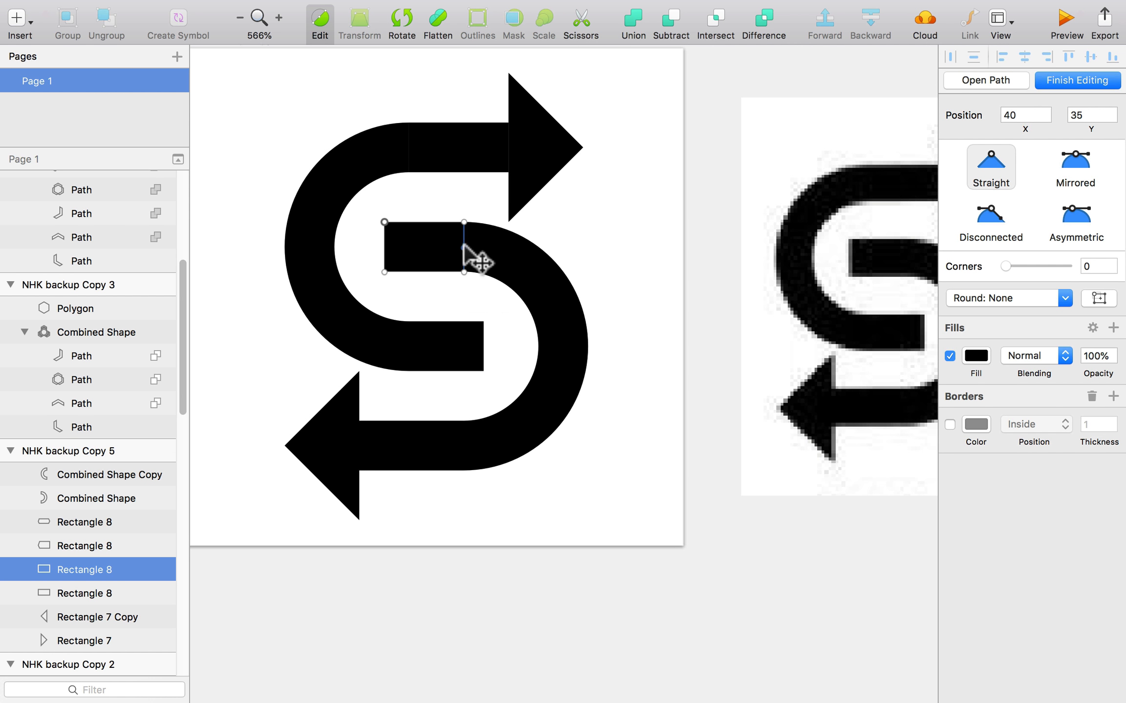
{"action": "left_click", "coordinate": [464, 247]}
{"action": "left_click_drag", "start_coordinate": [463, 249], "coordinate": [472, 247]}
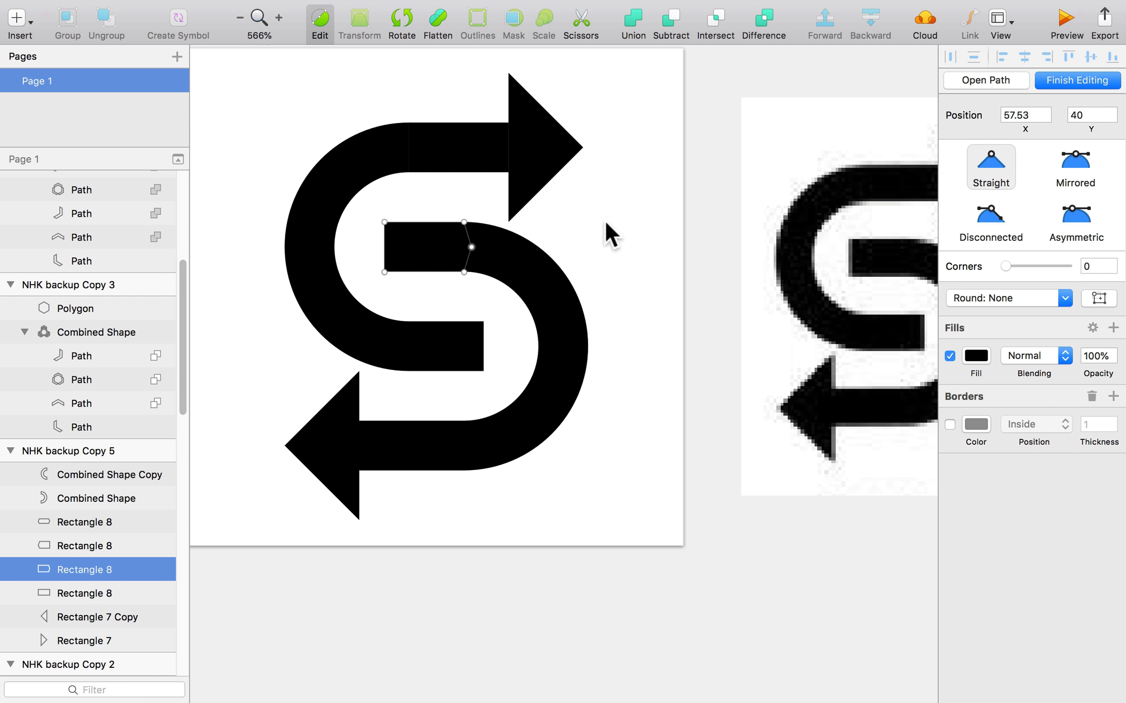
{"action": "left_click", "coordinate": [642, 218]}
{"action": "left_click", "coordinate": [642, 218]}
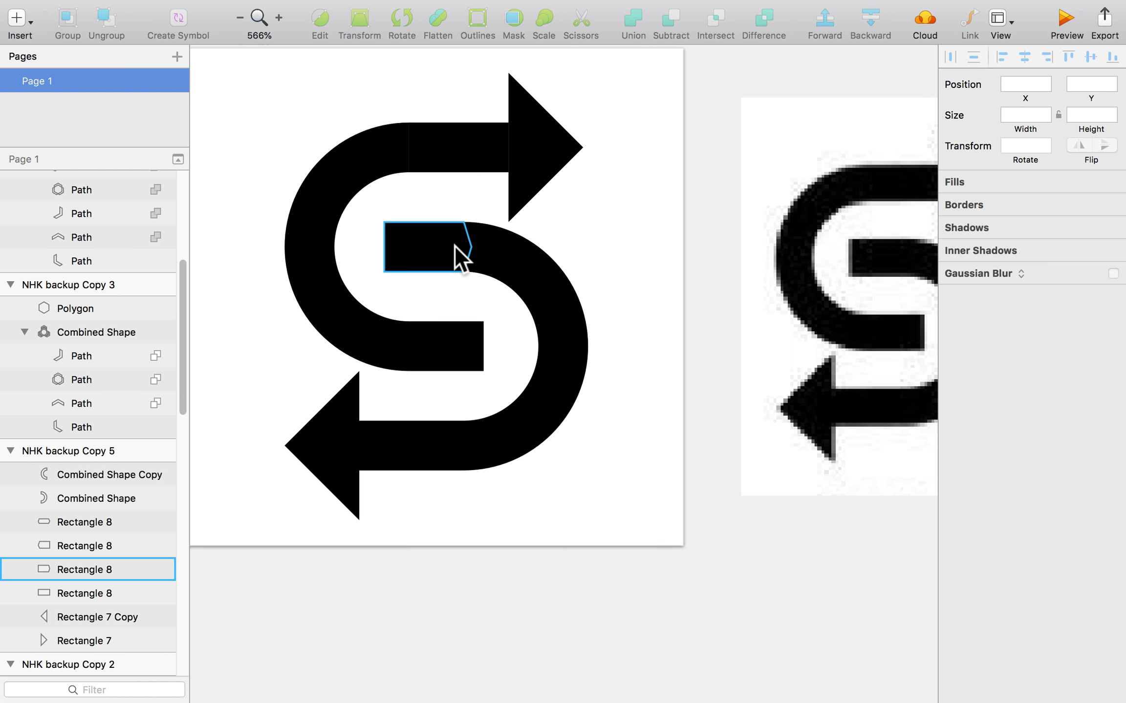
- Add a point to each end of the top bar, pulling the left one to about X 43.2 and the right one into the arrowhead
{"action": "double_click", "coordinate": [453, 150]}
{"action": "left_click", "coordinate": [410, 147]}
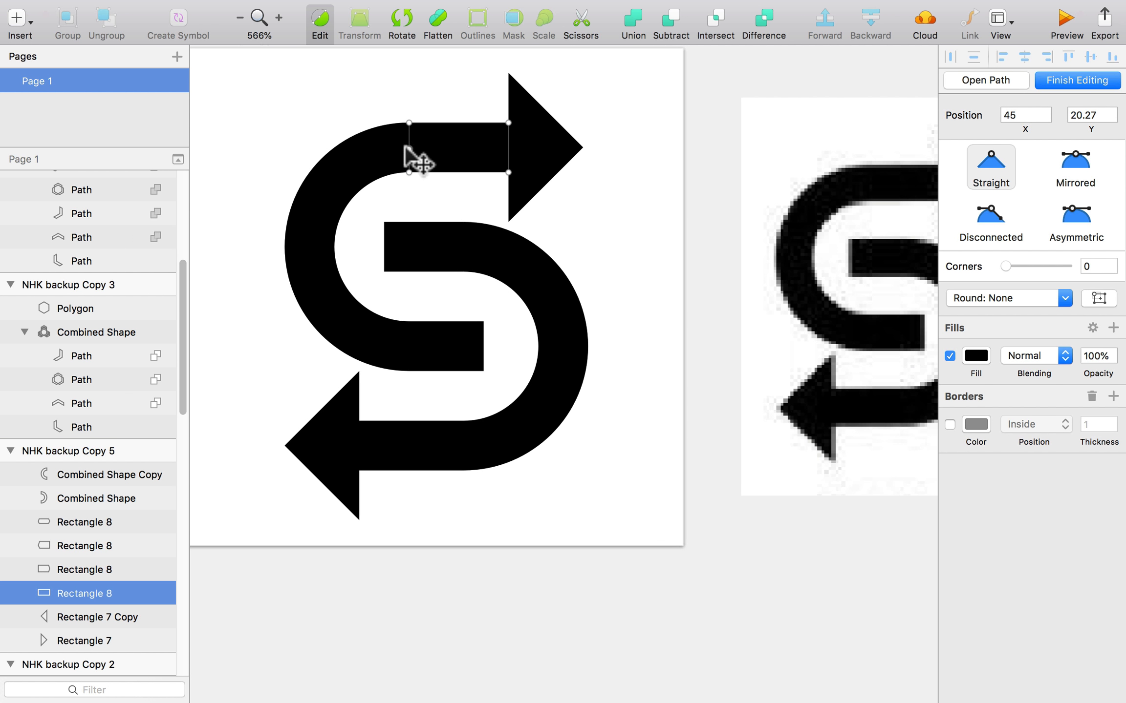
{"action": "left_click_drag", "start_coordinate": [410, 148], "coordinate": [399, 145]}
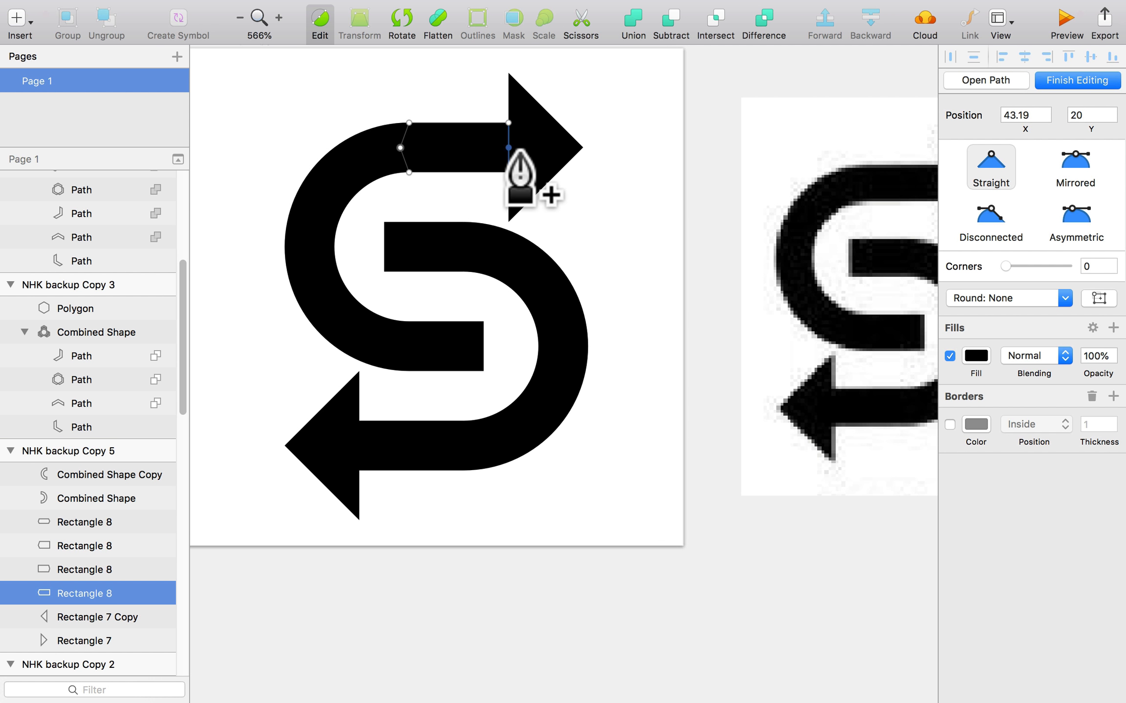
{"action": "mouse_move", "coordinate": [508, 151]}
{"action": "left_mouse_down"}
{"action": "mouse_move", "coordinate": [533, 141]}
{"action": "mouse_move", "coordinate": [521, 153]}
{"action": "left_mouse_up"}
{"action": "left_click", "coordinate": [640, 213]}
{"action": "left_click", "coordinate": [641, 214]}
{"action": "scroll", "coordinate": [643, 253], "scroll_direction": "down", "scroll_amount": 3}
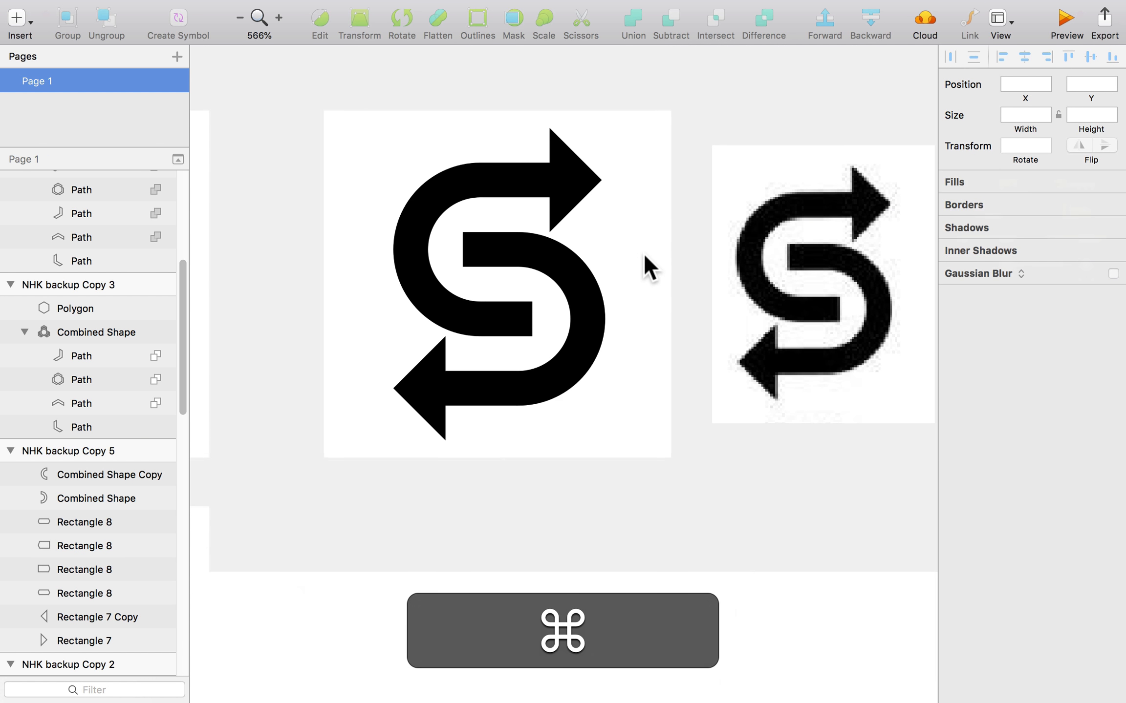
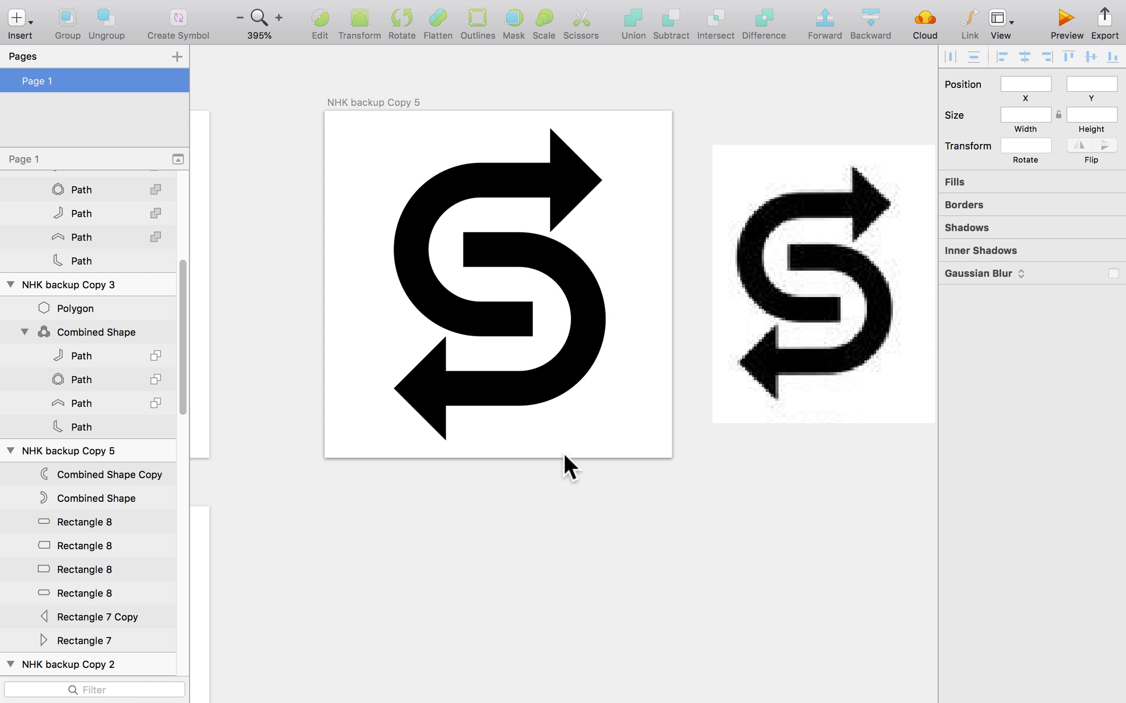
- Unite all pieces of the S-arrow mark into one combined shape and check its component layers
{"action": "left_click_drag", "start_coordinate": [621, 123], "coordinate": [359, 466]}
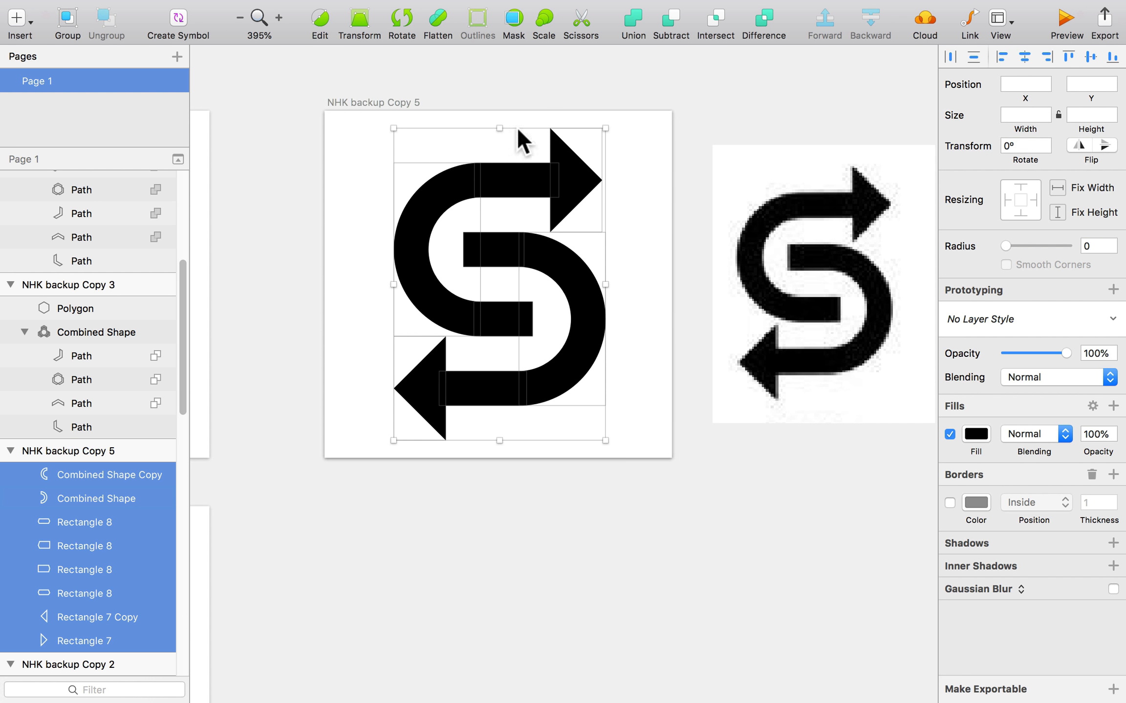
{"action": "left_click", "coordinate": [635, 22]}
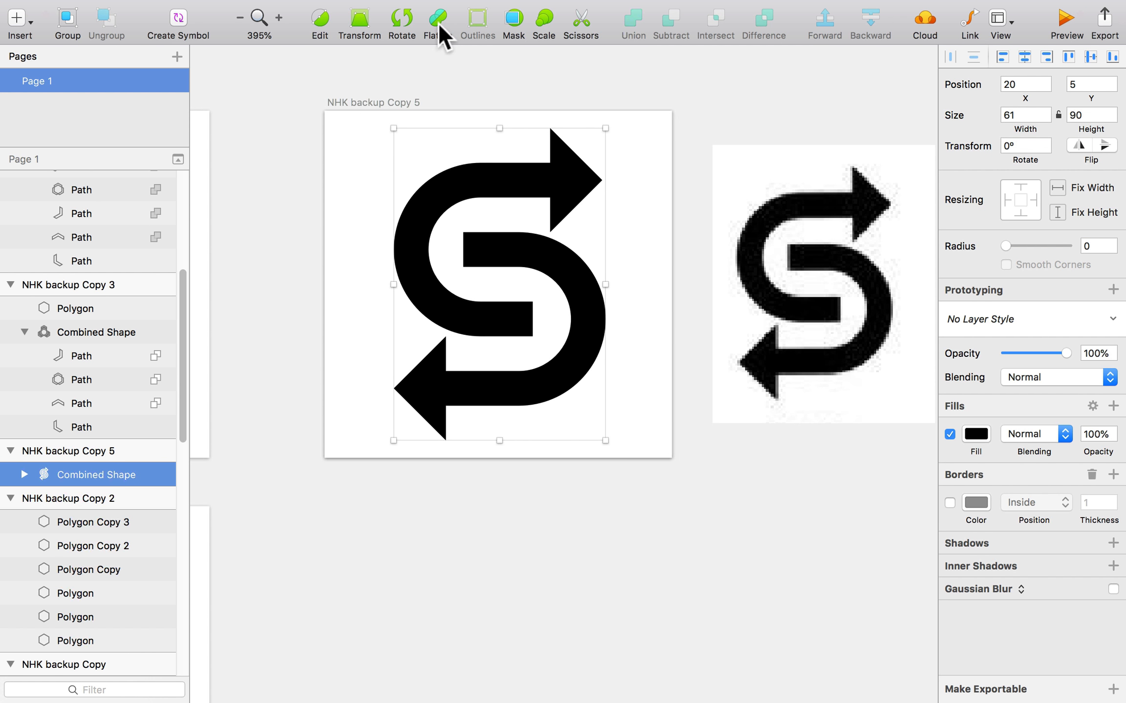
{"action": "left_click", "coordinate": [403, 24]}
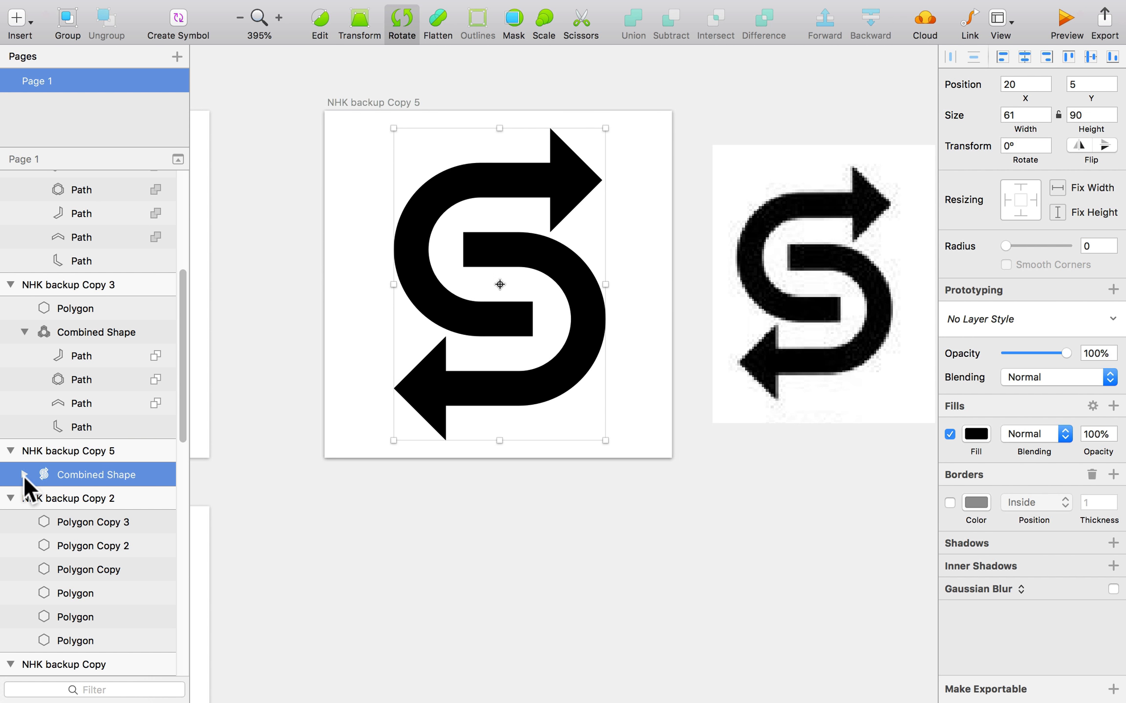
{"action": "left_click", "coordinate": [24, 474]}
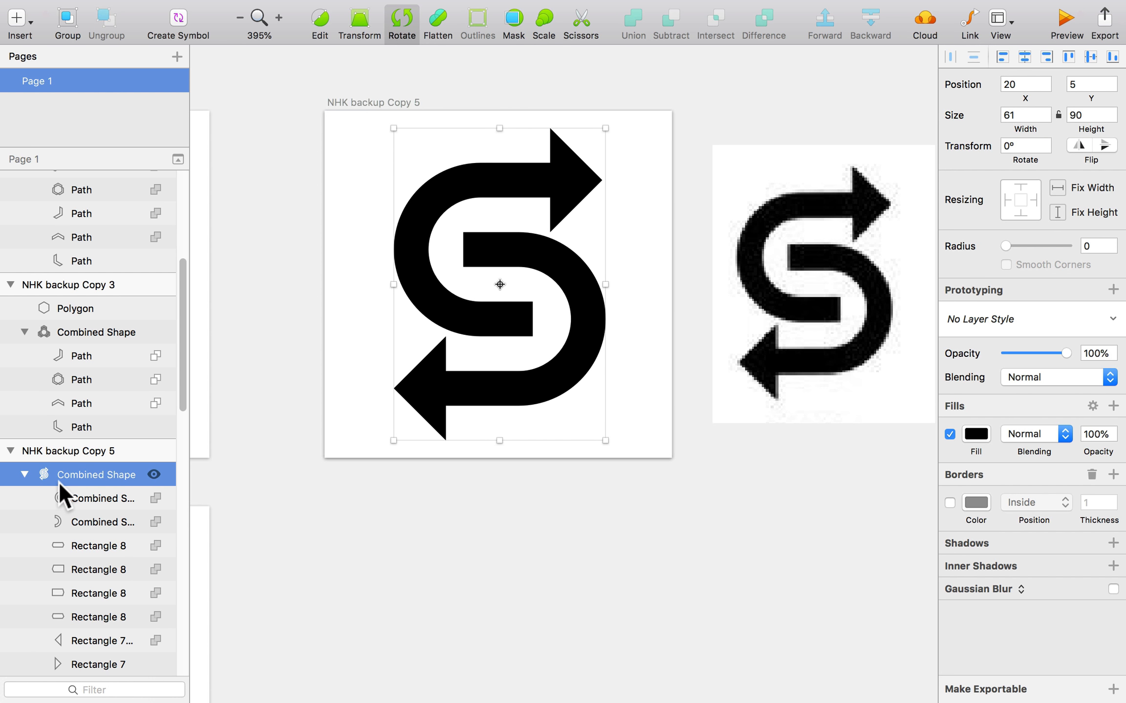
{"action": "scroll", "coordinate": [58, 482], "scroll_direction": "down", "scroll_amount": 5}
{"action": "left_click", "coordinate": [24, 321]}
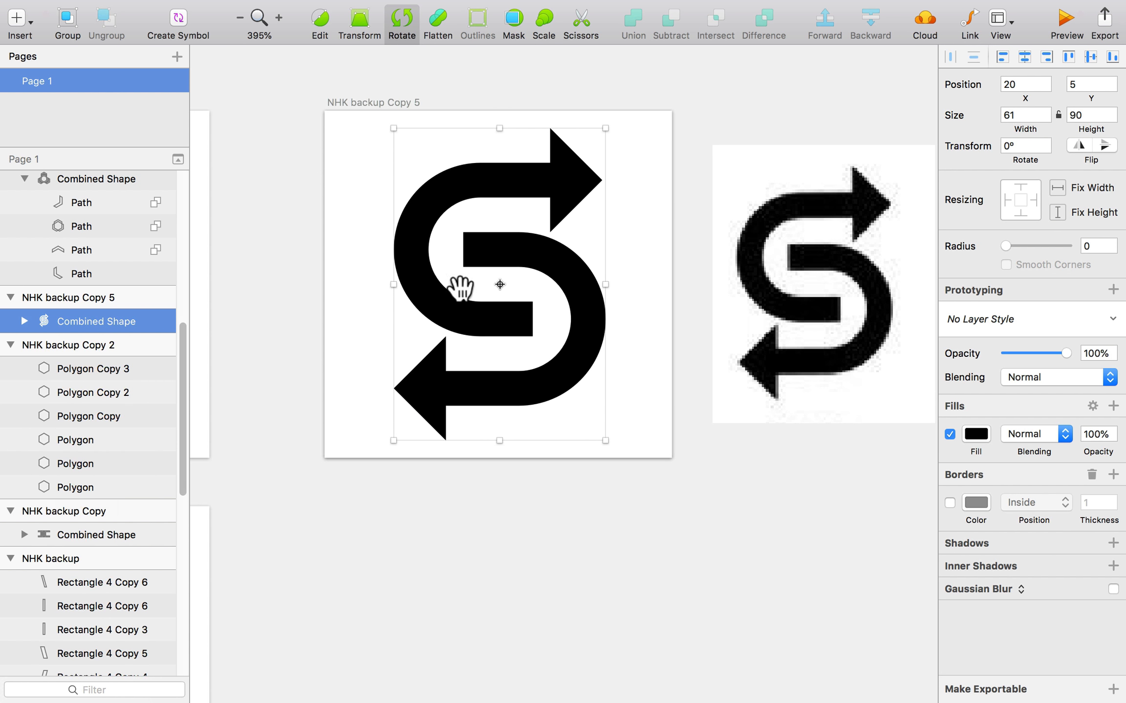
- Flatten the combined S-arrow shape and check the paths it contains
{"action": "key", "text": "Escape"}
{"action": "left_click", "coordinate": [624, 248]}
{"action": "left_click", "coordinate": [563, 269]}
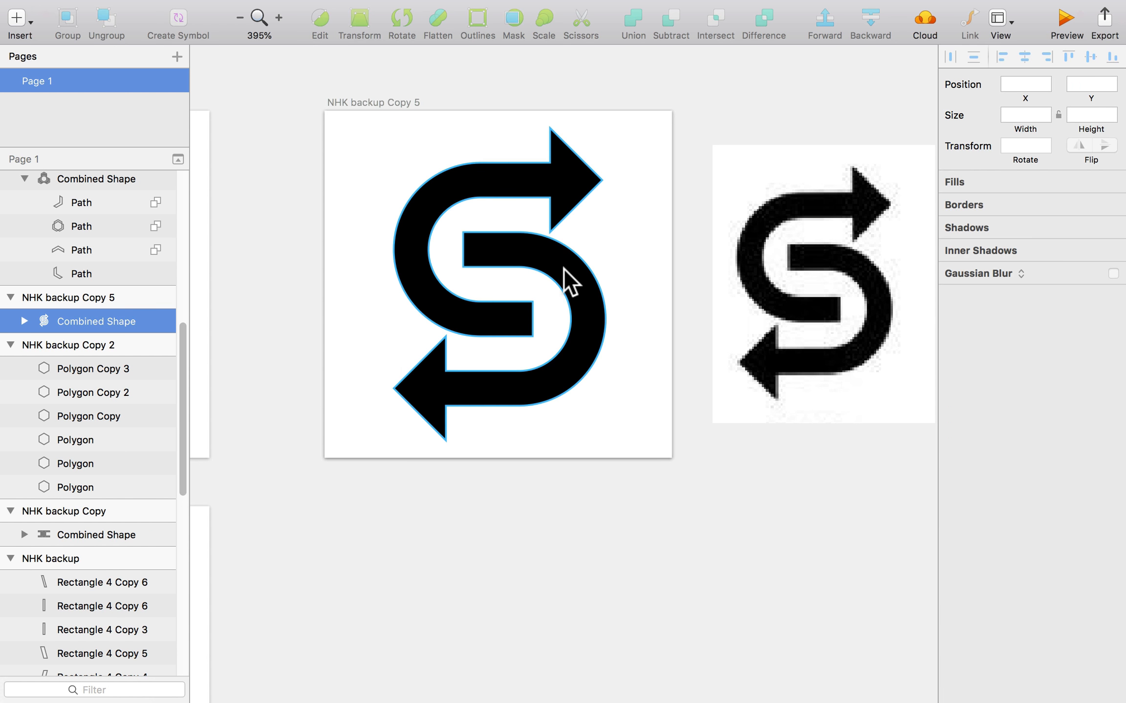
{"action": "left_click", "coordinate": [434, 15]}
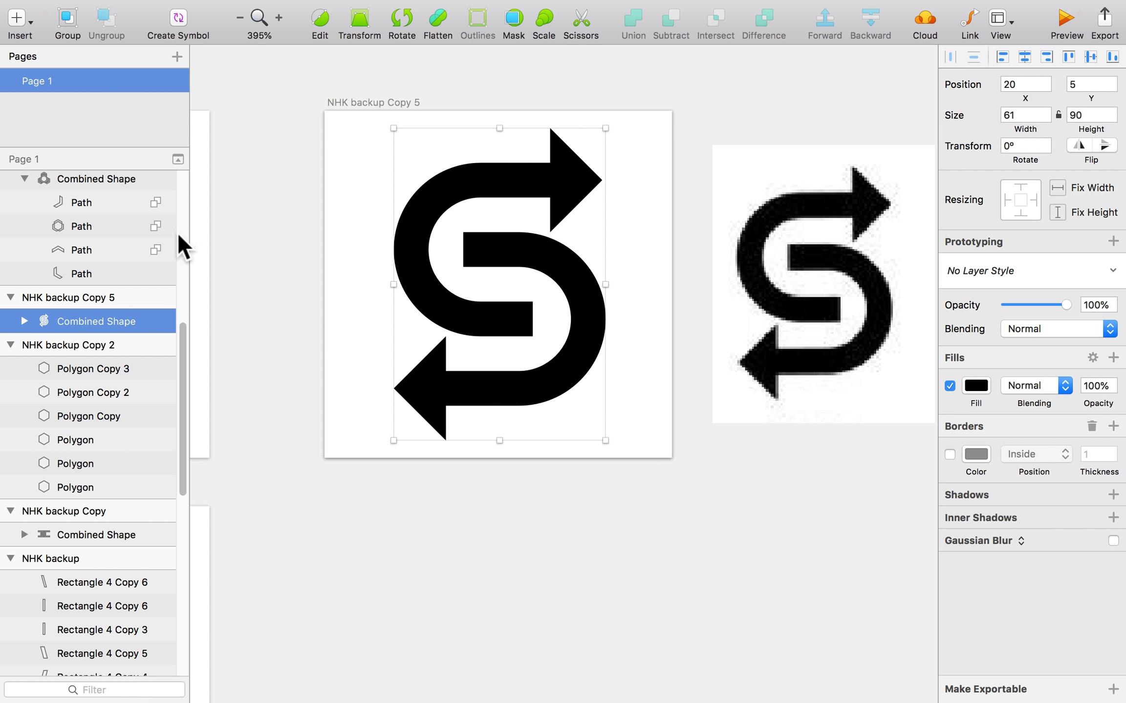
{"action": "left_click", "coordinate": [24, 320]}
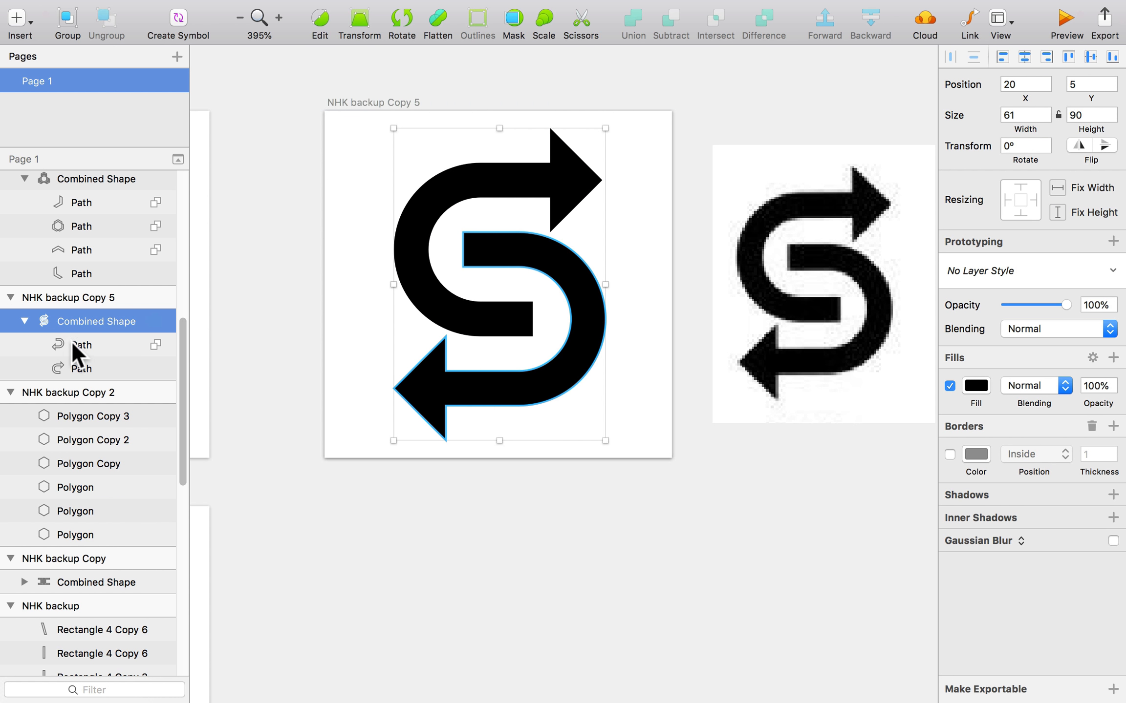
{"action": "left_click", "coordinate": [72, 345]}
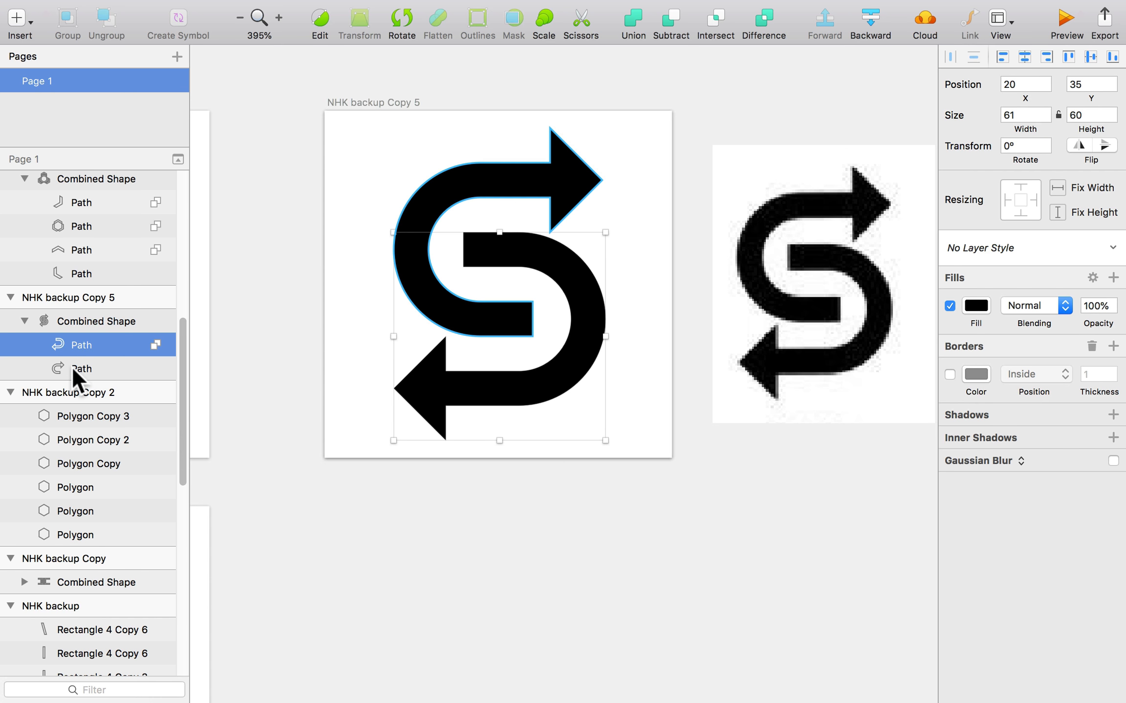
{"action": "left_click", "coordinate": [72, 366]}
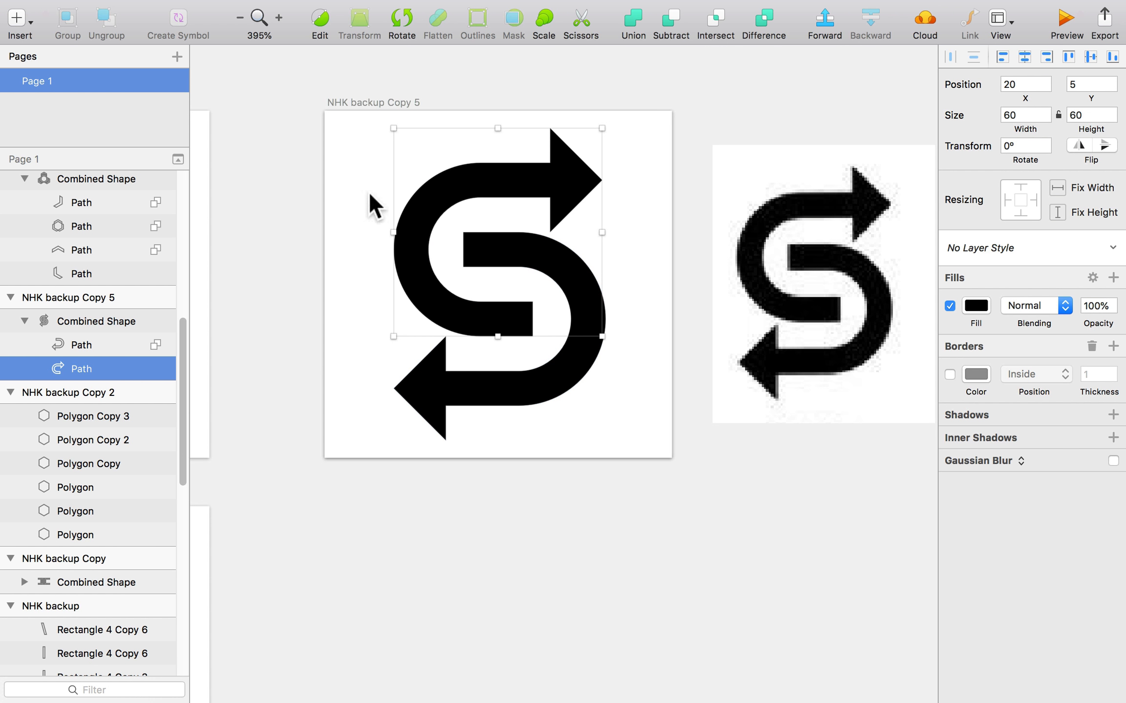
{"action": "left_click", "coordinate": [566, 447]}
- Move the S-arrow reference image above its artboard, in line with the other reference images
{"action": "scroll", "coordinate": [565, 447], "scroll_direction": "down", "scroll_amount": 10}
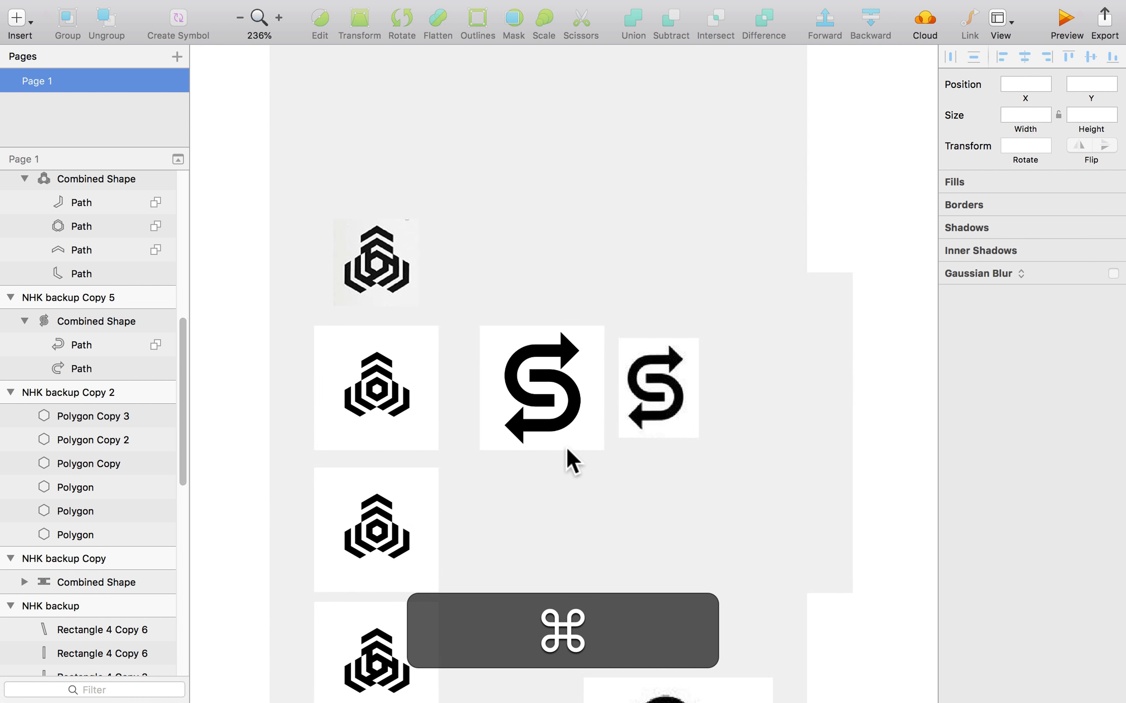
{"action": "left_click_drag", "start_coordinate": [657, 394], "coordinate": [508, 293]}
{"action": "scroll", "coordinate": [637, 359], "scroll_direction": "down", "scroll_amount": 5}
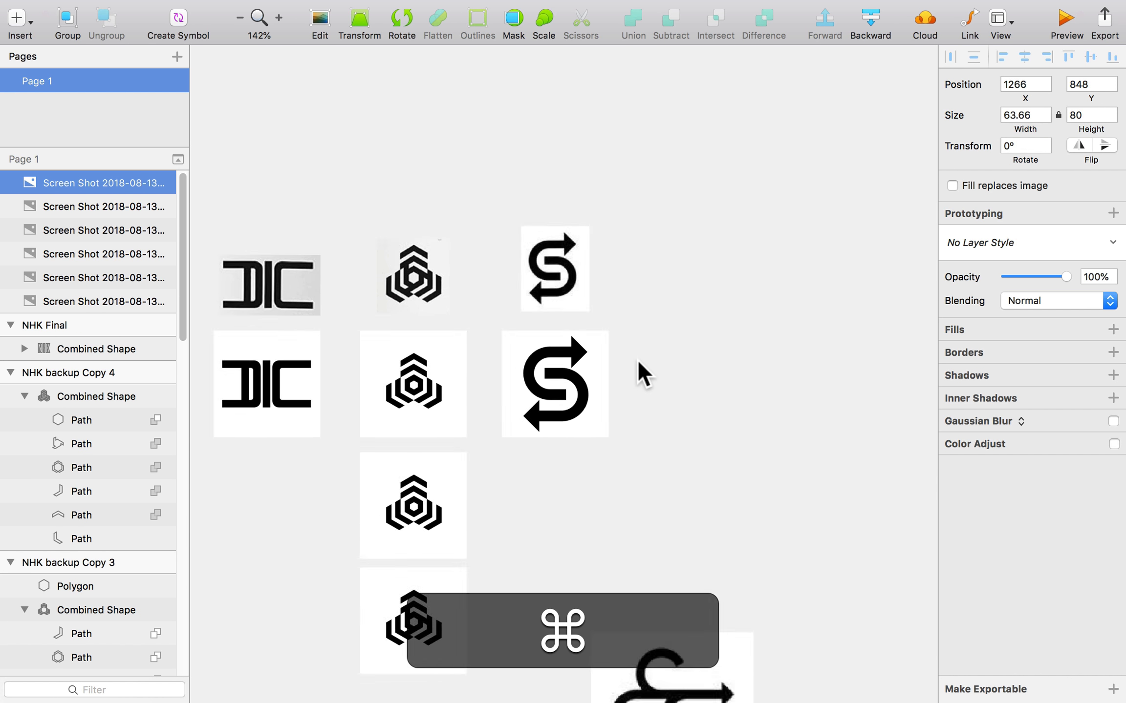
- Move the three-loop arrow reference image up to the right of the S-arrow artboard
{"action": "left_click_drag", "start_coordinate": [747, 487], "coordinate": [558, 407]}
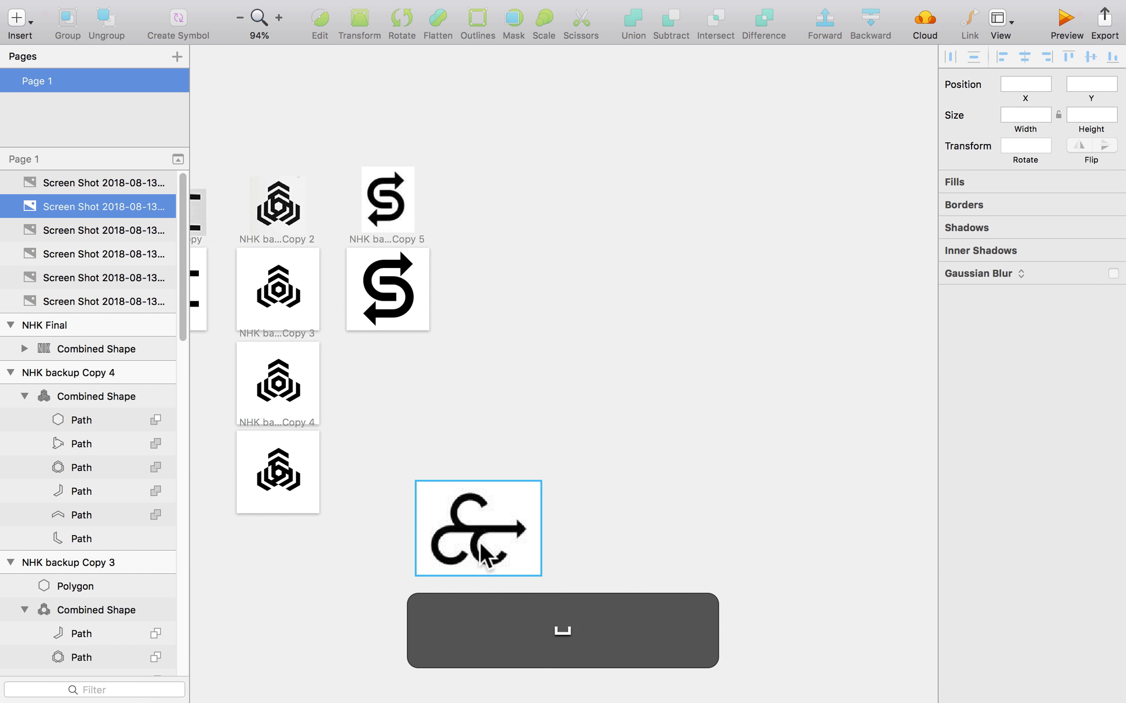
{"action": "left_click_drag", "start_coordinate": [490, 553], "coordinate": [676, 319]}
{"action": "left_click", "coordinate": [460, 374]}
{"action": "scroll", "coordinate": [465, 344], "scroll_direction": "up", "scroll_amount": 5}
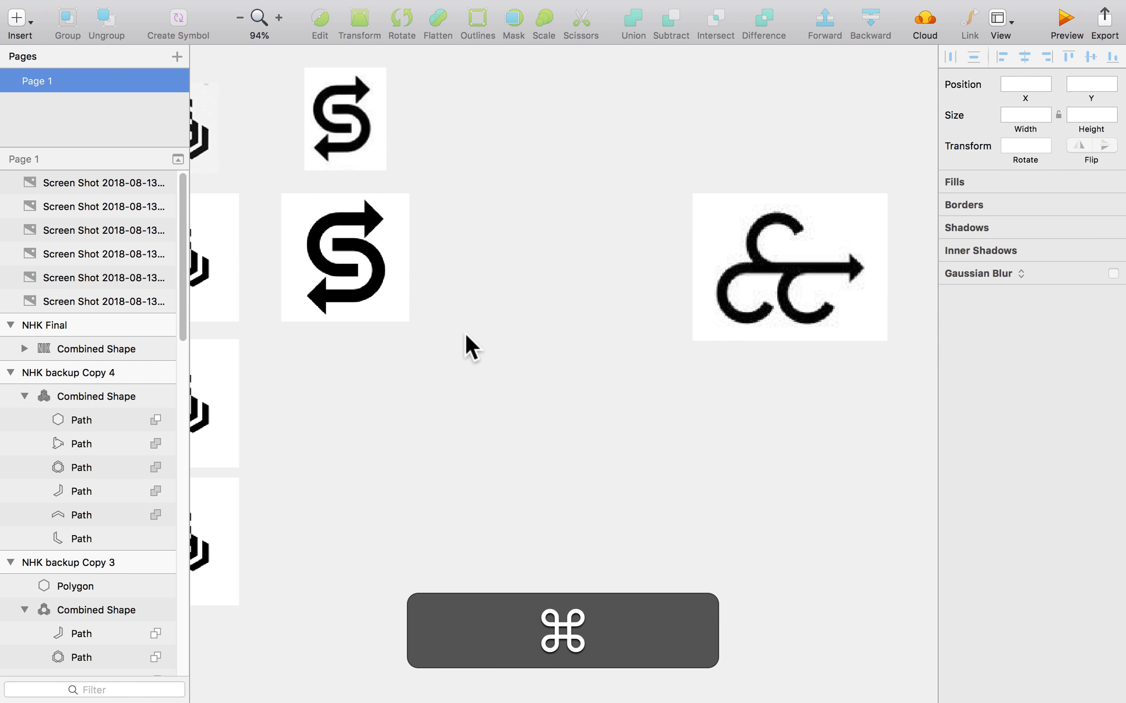
- Duplicate the S-arrow artboard to the right and delete the mark inside the copy
{"action": "left_click_drag", "start_coordinate": [330, 183], "coordinate": [485, 189]}
{"action": "left_click", "coordinate": [488, 269]}
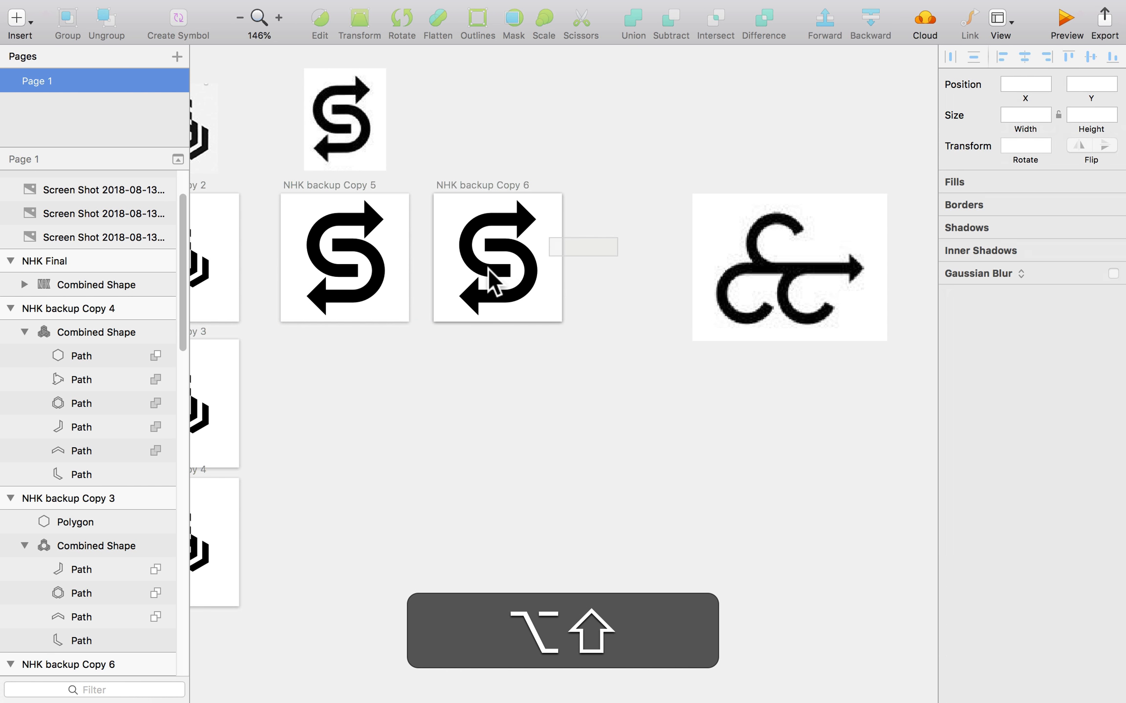
{"action": "key", "text": "ctrl+BackSpace"}
{"action": "scroll", "coordinate": [591, 245], "scroll_direction": "up", "scroll_amount": 5}
- Move the three-loop arrow reference image close beside the empty artboard
{"action": "left_click_drag", "start_coordinate": [792, 261], "coordinate": [632, 242]}
{"action": "scroll", "coordinate": [539, 285], "scroll_direction": "down", "scroll_amount": 1}
{"action": "scroll", "coordinate": [538, 285], "scroll_direction": "down", "scroll_amount": 2}
{"action": "left_click_drag", "start_coordinate": [475, 297], "coordinate": [487, 301]}
{"action": "scroll", "coordinate": [485, 296], "scroll_direction": "up", "scroll_amount": 3}
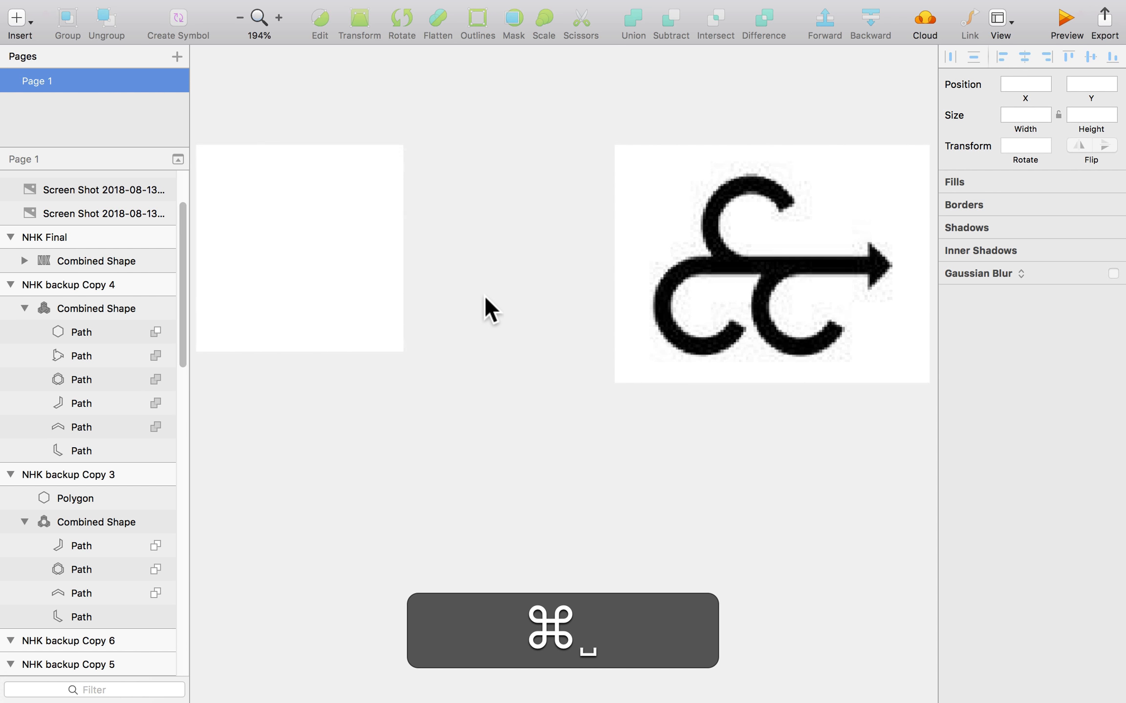
{"action": "left_click_drag", "start_coordinate": [691, 301], "coordinate": [525, 287]}
{"action": "left_click_drag", "start_coordinate": [379, 419], "coordinate": [462, 455]}
{"action": "scroll", "coordinate": [481, 409], "scroll_direction": "up", "scroll_amount": 2}
{"action": "scroll", "coordinate": [477, 455], "scroll_direction": "down", "scroll_amount": 2}
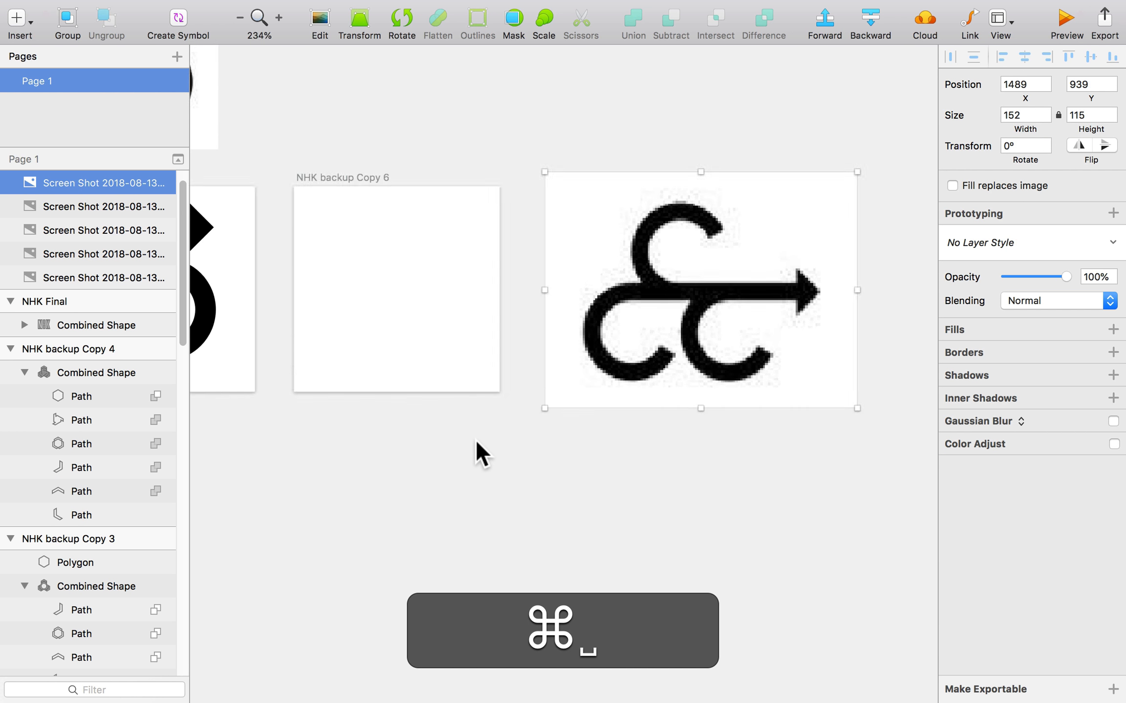
- Shrink the three-loop arrow reference image to 89 × 67 and place it inside the empty artboard at about X 6, Y 22
{"action": "left_click_drag", "start_coordinate": [858, 292], "coordinate": [438, 324]}
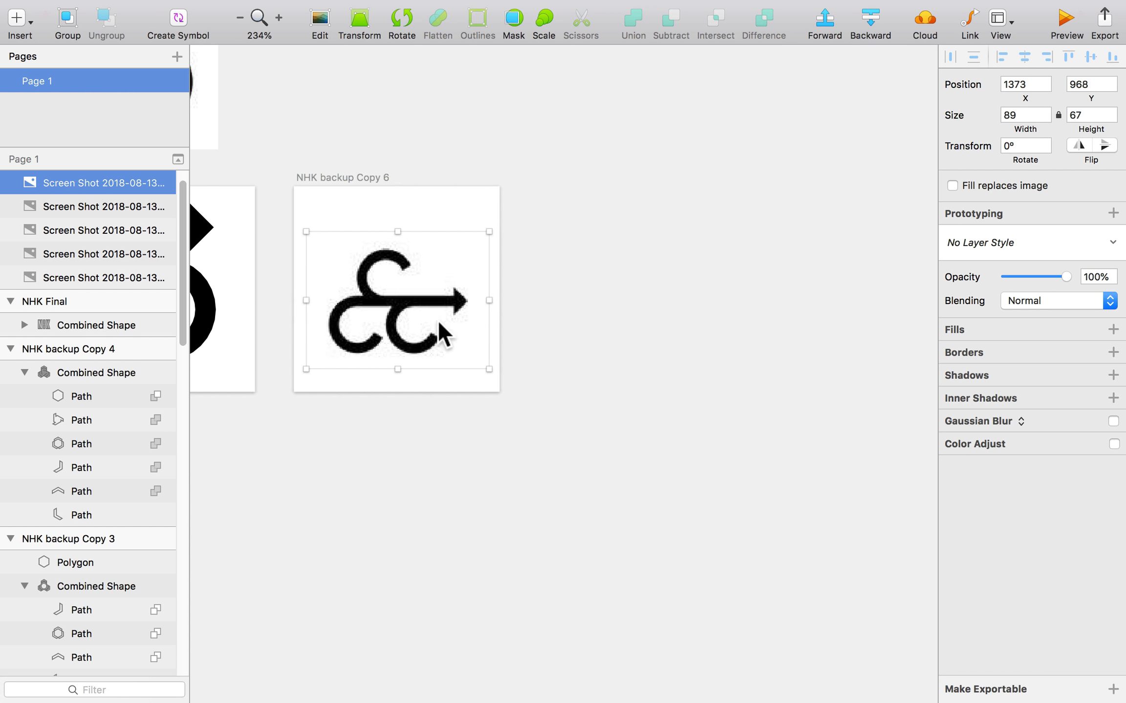
{"action": "scroll", "coordinate": [393, 349], "scroll_direction": "up", "scroll_amount": 5}
{"action": "left_click_drag", "start_coordinate": [357, 412], "coordinate": [382, 460]}
{"action": "scroll", "coordinate": [339, 399], "scroll_direction": "up", "scroll_amount": 4}
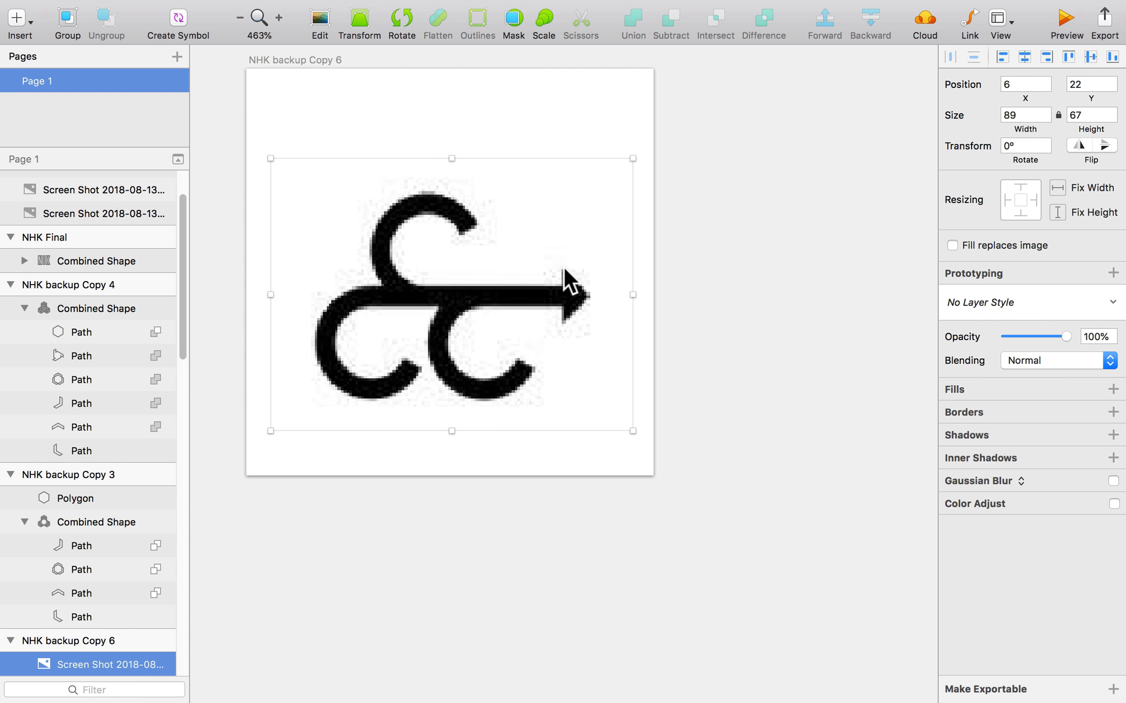
- Move the reference image to X 0, Y 17 and enlarge it proportionally to the artboard's full width
{"action": "left_click", "coordinate": [704, 286]}
{"action": "left_click_drag", "start_coordinate": [530, 314], "coordinate": [520, 279]}
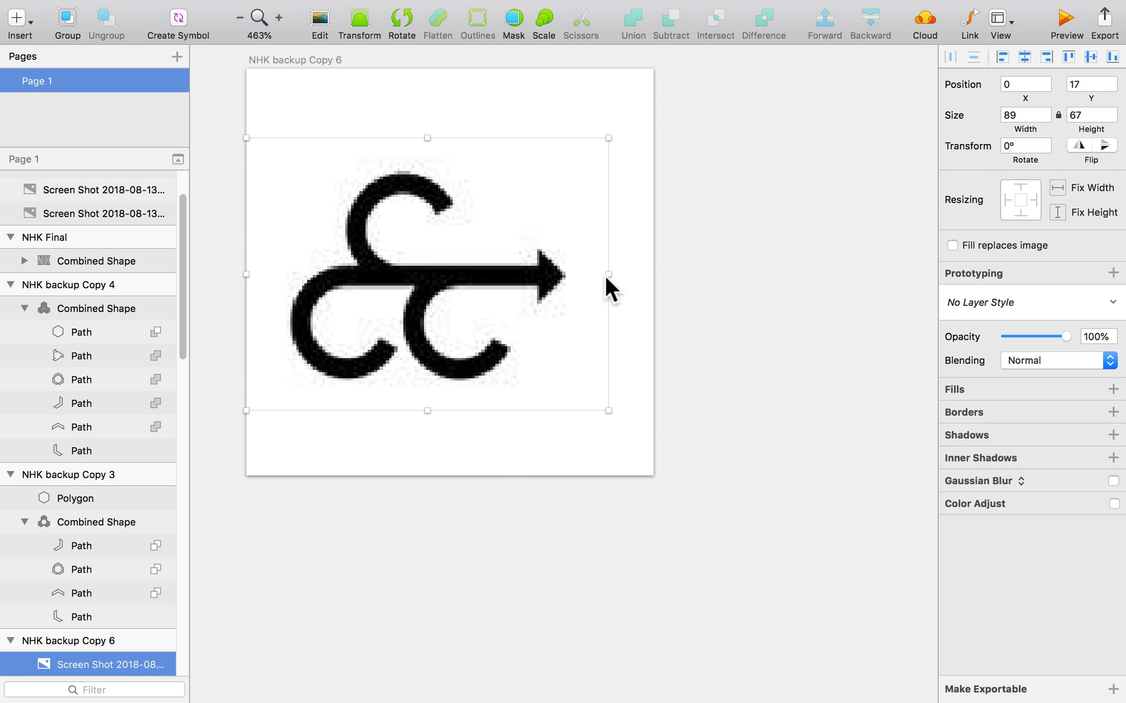
{"action": "left_click_drag", "start_coordinate": [610, 275], "coordinate": [667, 283]}
{"action": "left_click", "coordinate": [701, 273]}
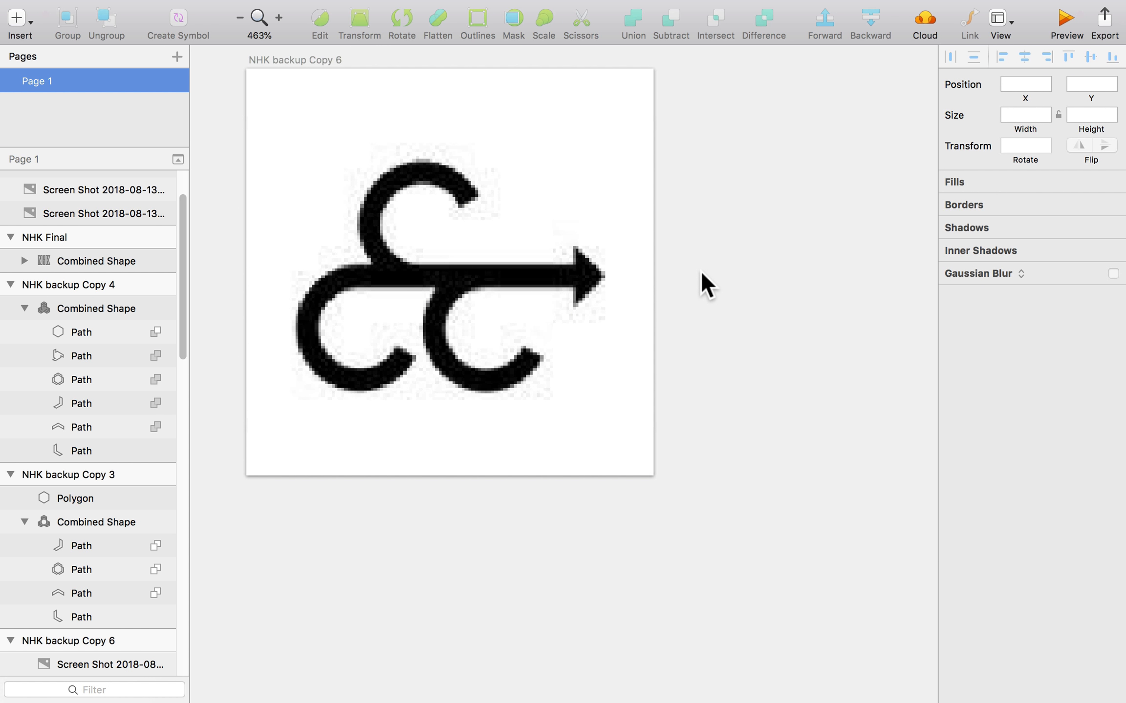
- Draw a 30 × 30 circle over the upper loop of the reference and place a copy over the lower-left loop at X 13, Y 49
{"action": "key", "text": "o"}
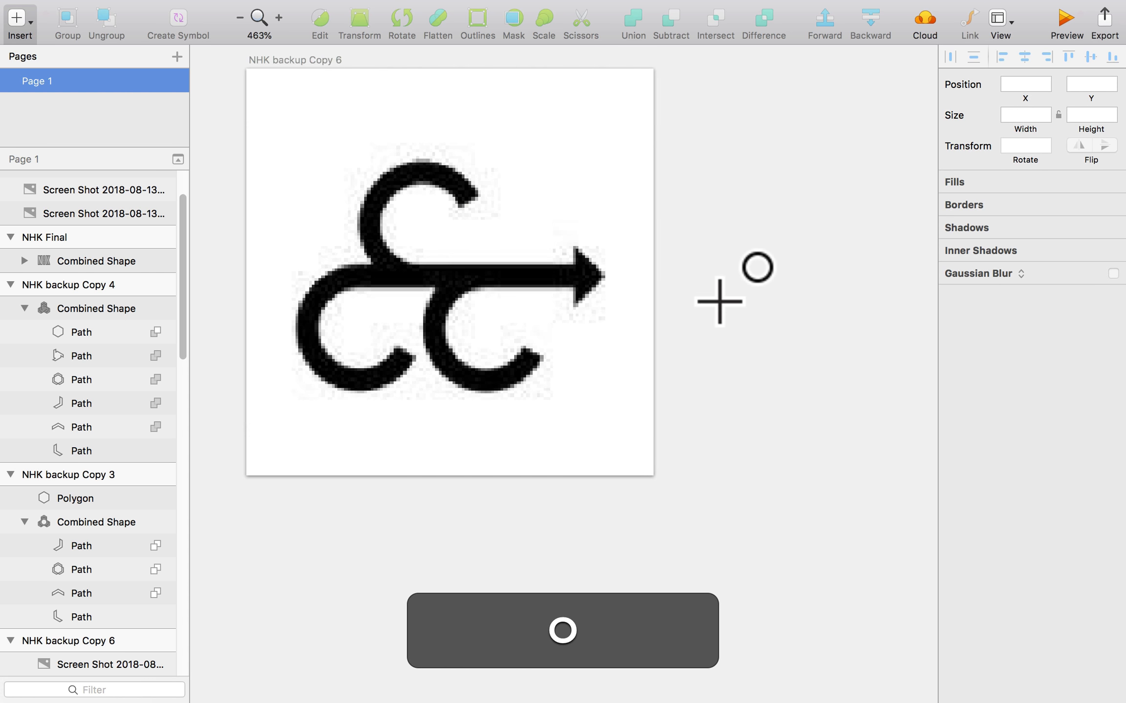
{"action": "left_click_drag", "start_coordinate": [351, 162], "coordinate": [491, 299]}
{"action": "left_click_drag", "start_coordinate": [434, 250], "coordinate": [368, 326]}
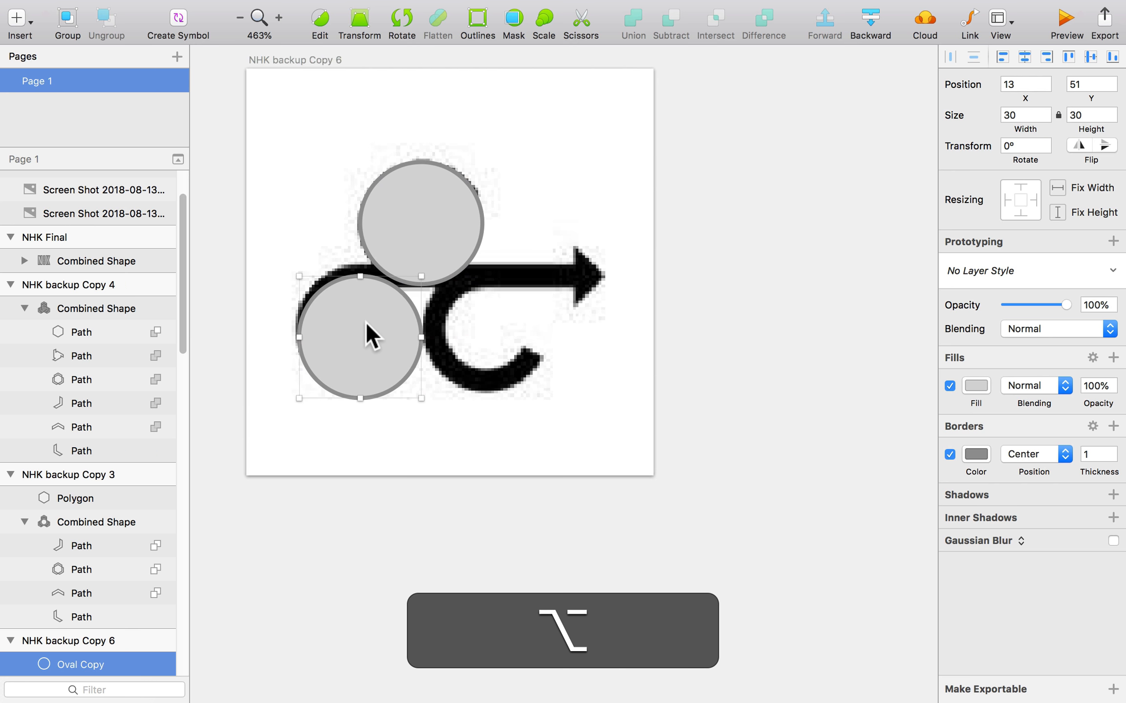
{"action": "key", "text": "Up"}
{"action": "key", "text": "Up"}
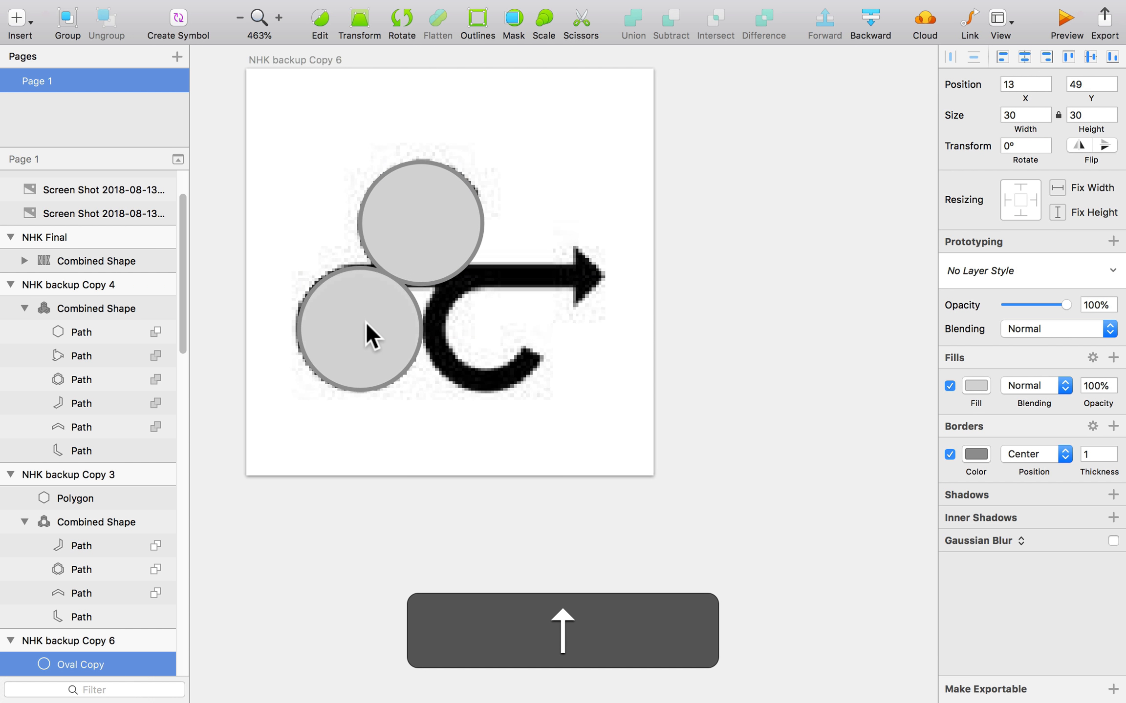
{"action": "key", "text": "alt"}
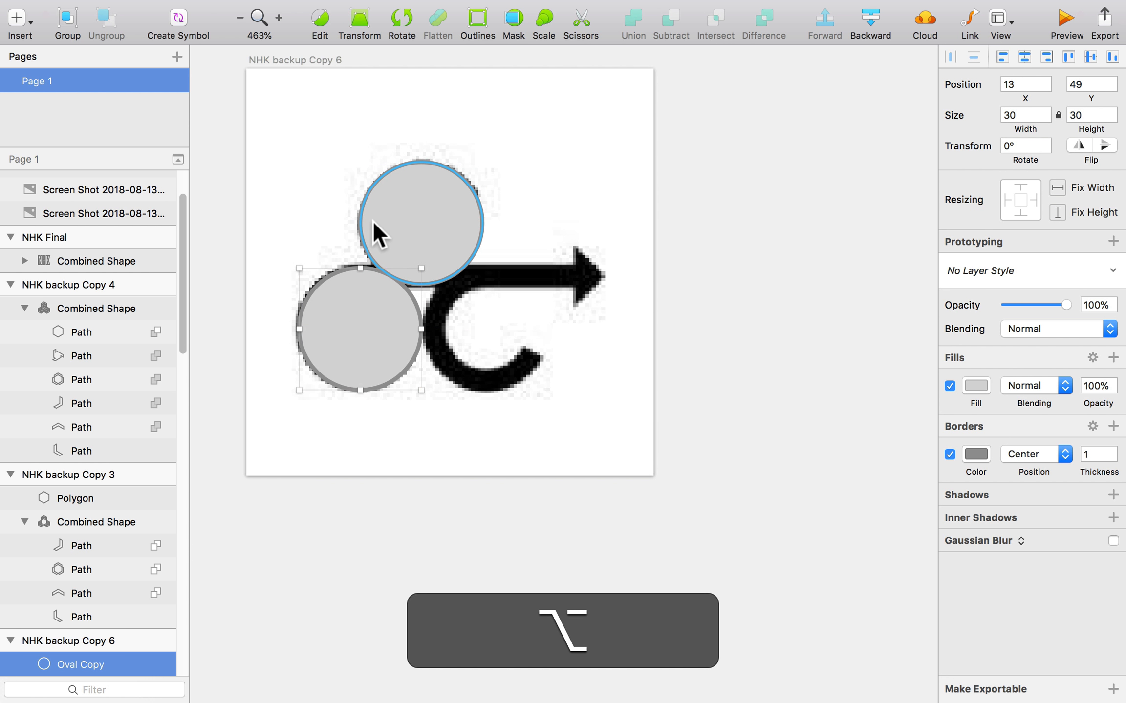
- Duplicate the lower-left circle and place the copy over the lower-right loop at X 43, Y 49
{"action": "key", "text": "Up"}
{"action": "key", "text": "Down"}
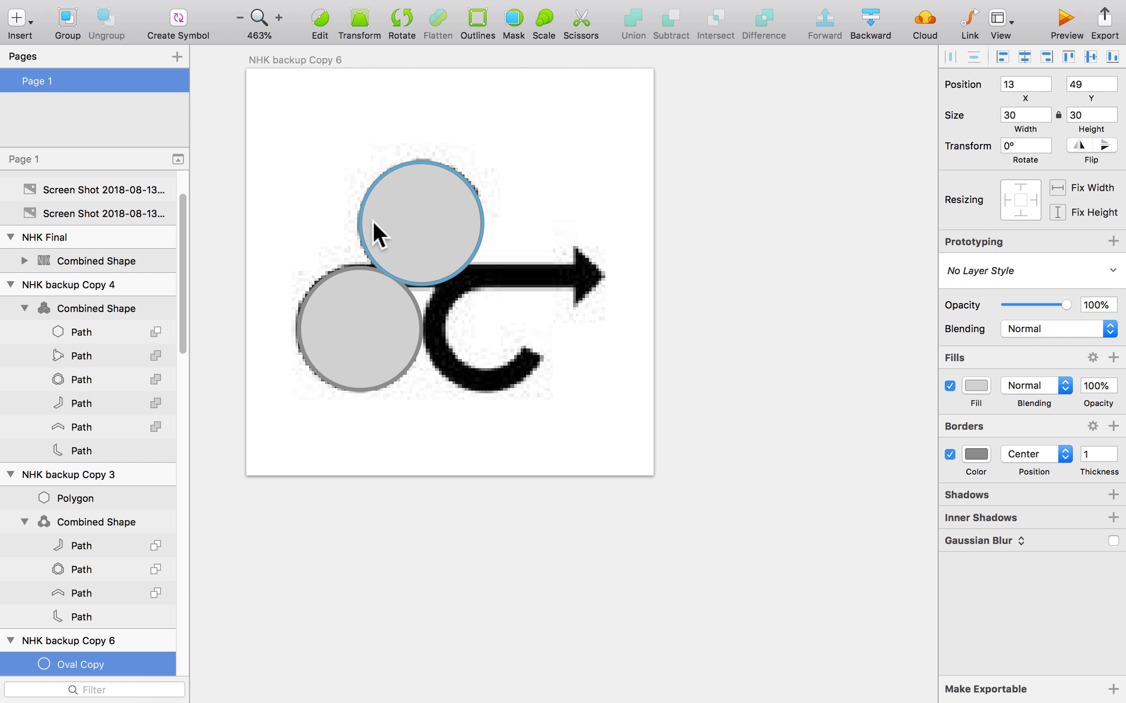
{"action": "key", "text": "super+c"}
{"action": "key", "text": "super+v"}
{"action": "key", "text": "shift+Right"}
{"action": "key", "text": "shift+Right"}
{"action": "key", "text": "shift+Right"}
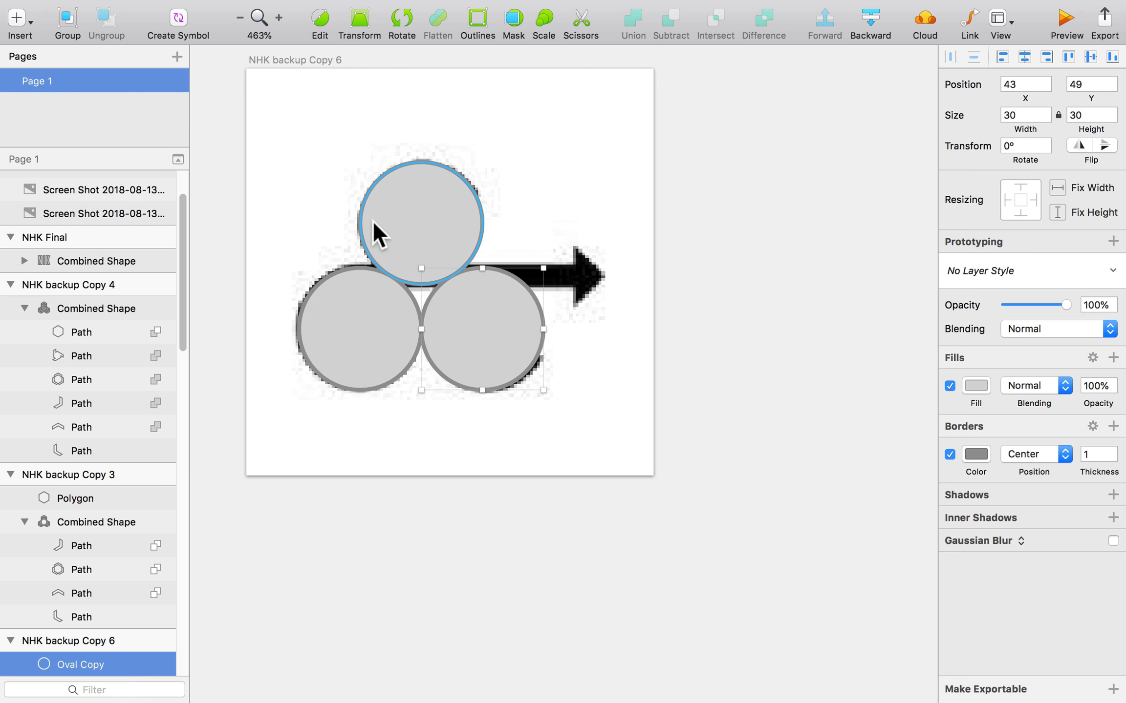
- Turn off the fill on all three circles so only their borders remain over the reference
{"action": "left_click", "coordinate": [407, 234], "text": "shift"}
{"action": "left_click", "coordinate": [359, 326], "text": "shift"}
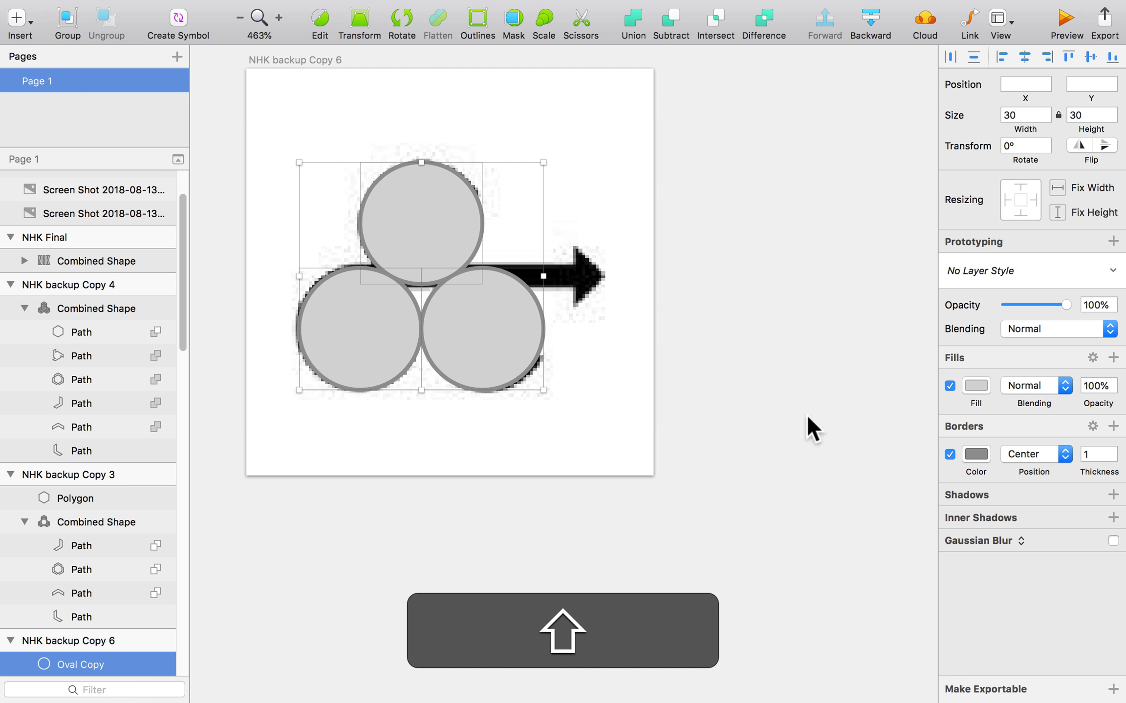
{"action": "left_click", "coordinate": [949, 386]}
{"action": "left_click", "coordinate": [976, 454]}
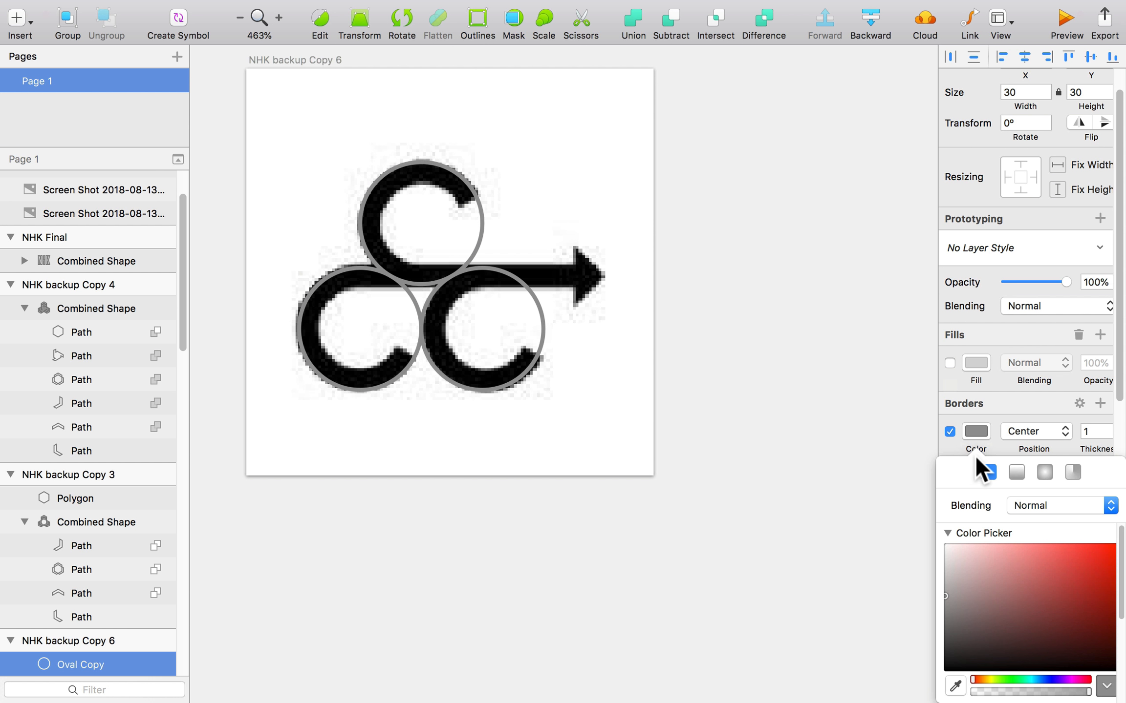
{"action": "left_click", "coordinate": [1020, 431]}
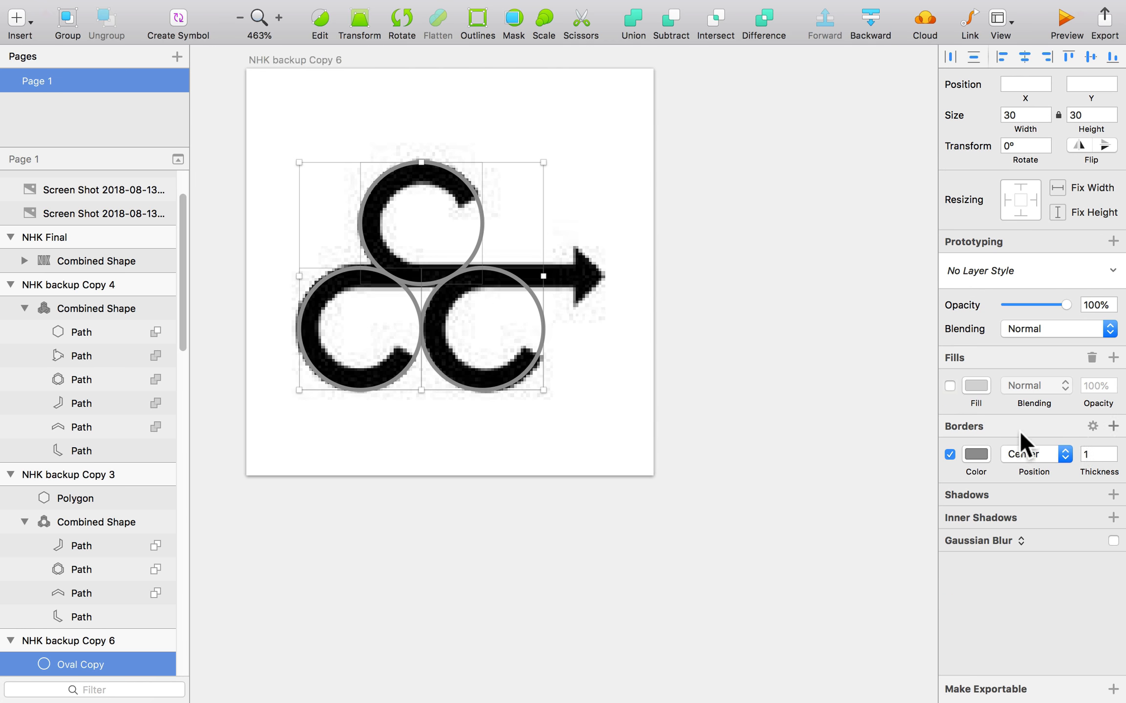
- Set the borders of the three circles to Inside position with a thickness of 5
{"action": "left_click", "coordinate": [1112, 450]}
{"action": "left_click", "coordinate": [1112, 450]}
{"action": "left_click", "coordinate": [1061, 454]}
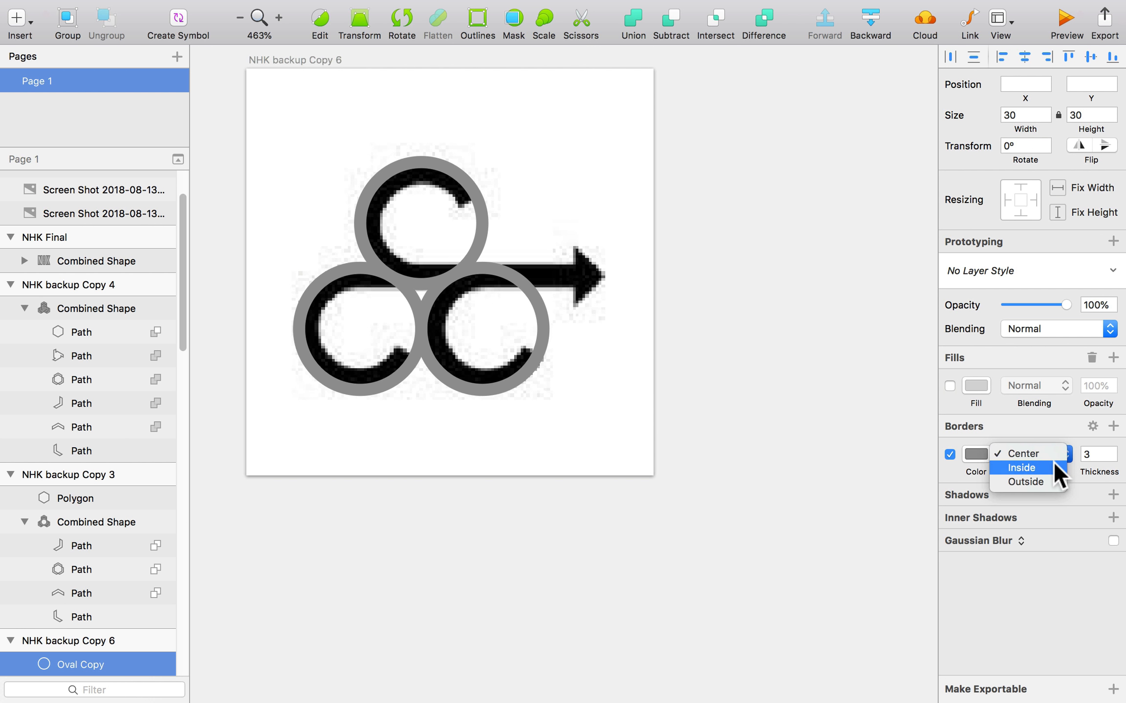
{"action": "left_click", "coordinate": [1055, 468]}
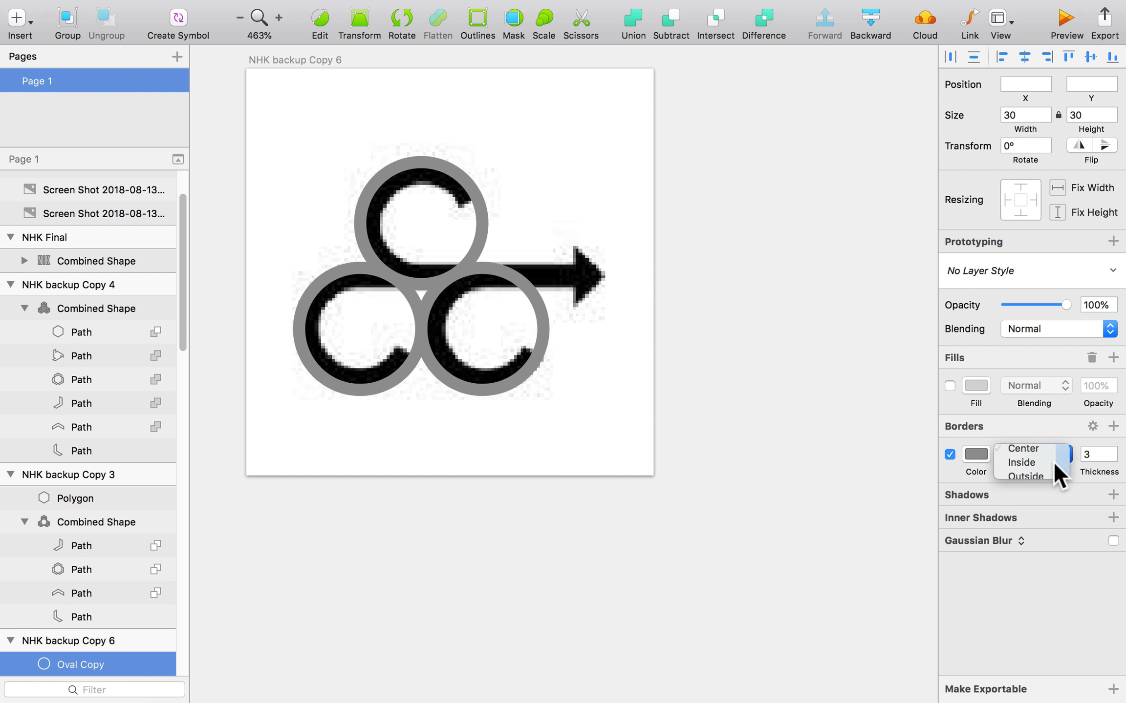
{"action": "left_click", "coordinate": [1112, 450]}
{"action": "left_click", "coordinate": [1112, 450]}
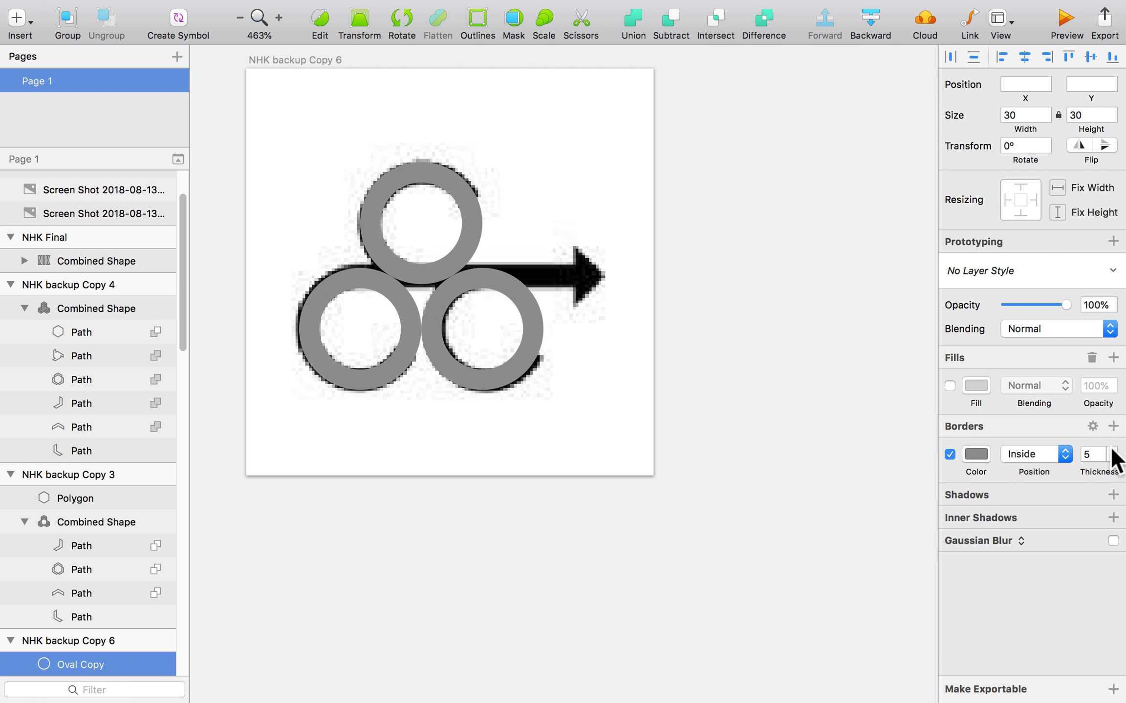
{"action": "left_click", "coordinate": [815, 366]}
- Give the upper circle's border a dash length of 64 to leave it as an open arc
{"action": "left_click", "coordinate": [460, 191]}
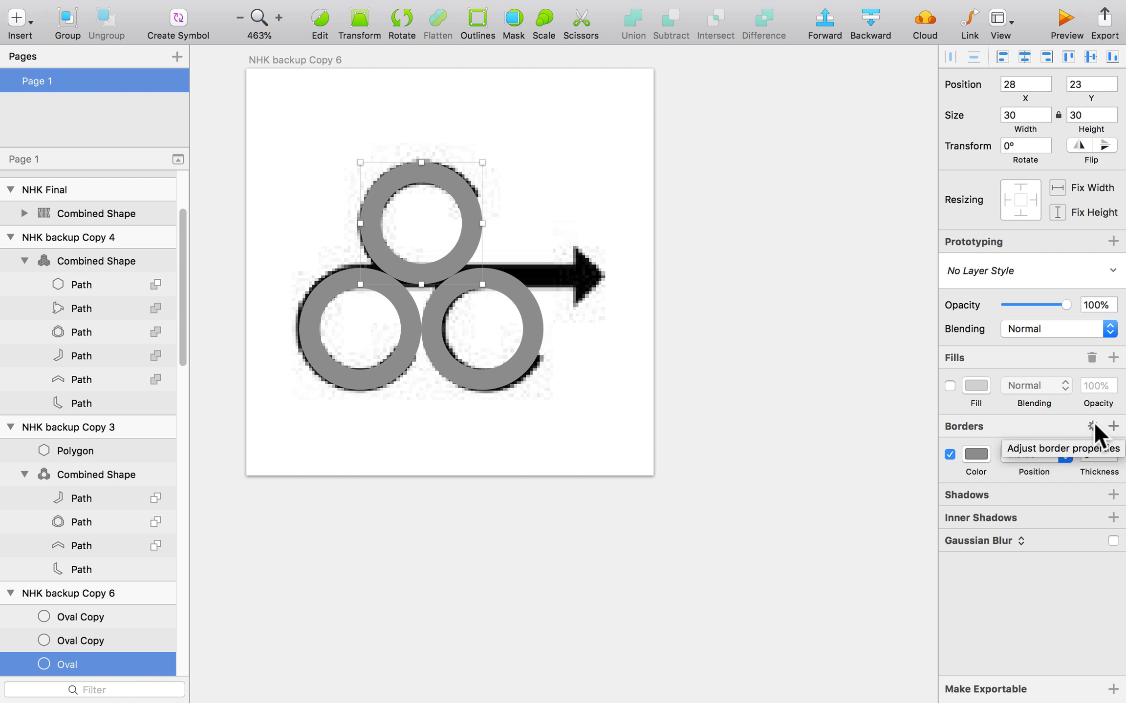
{"action": "left_click", "coordinate": [1092, 425]}
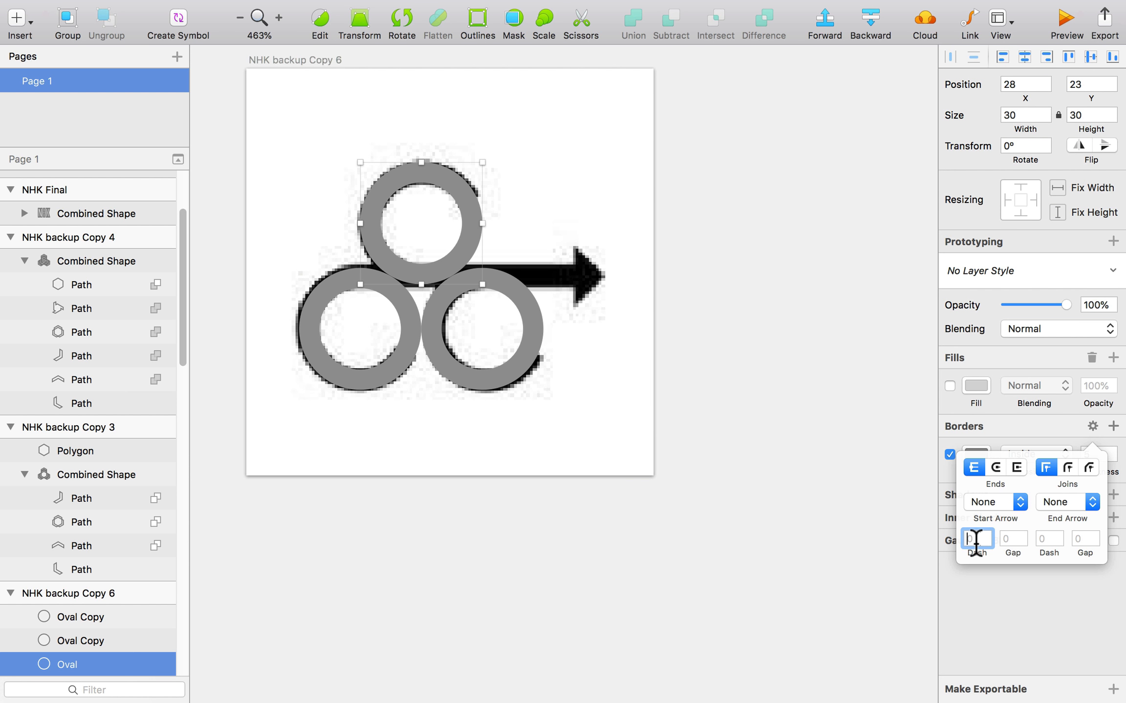
{"action": "type", "text": "2"}
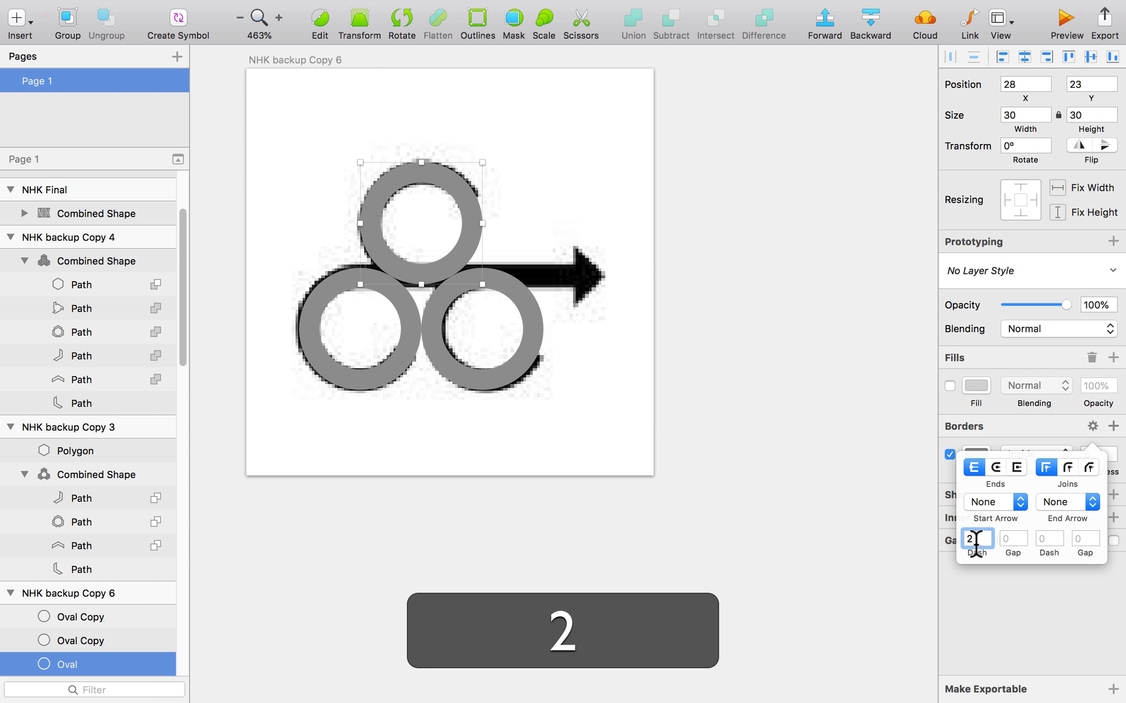
{"action": "key", "text": "Tab"}
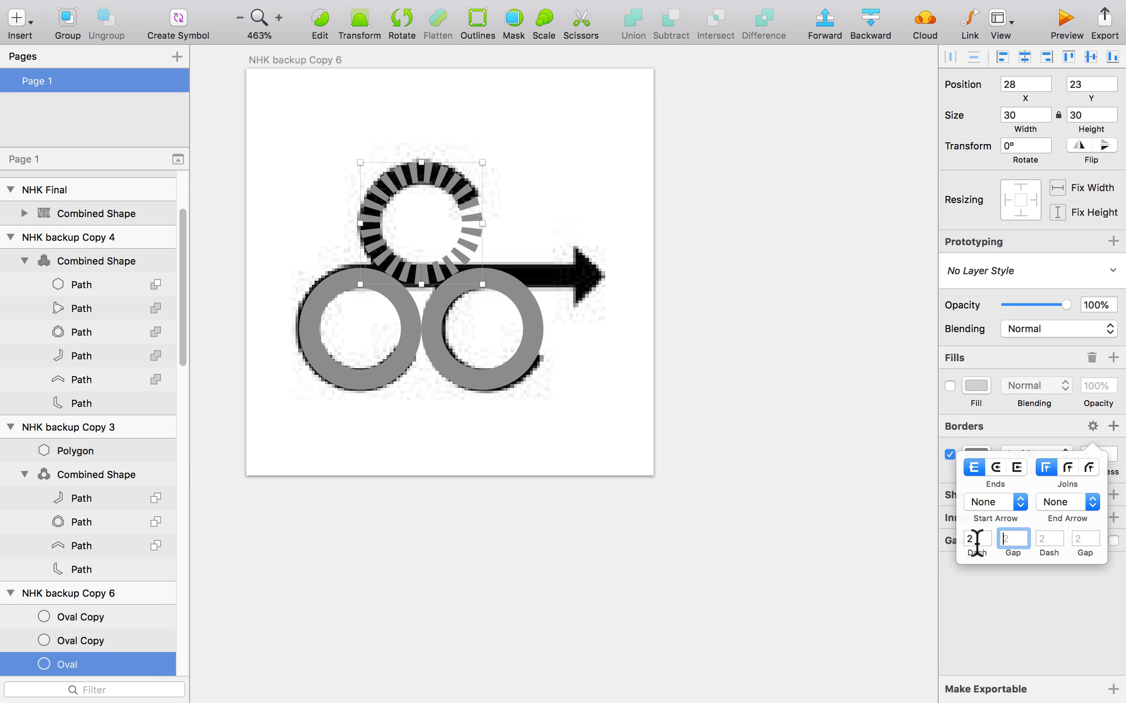
{"action": "key", "text": "shift+Tab"}
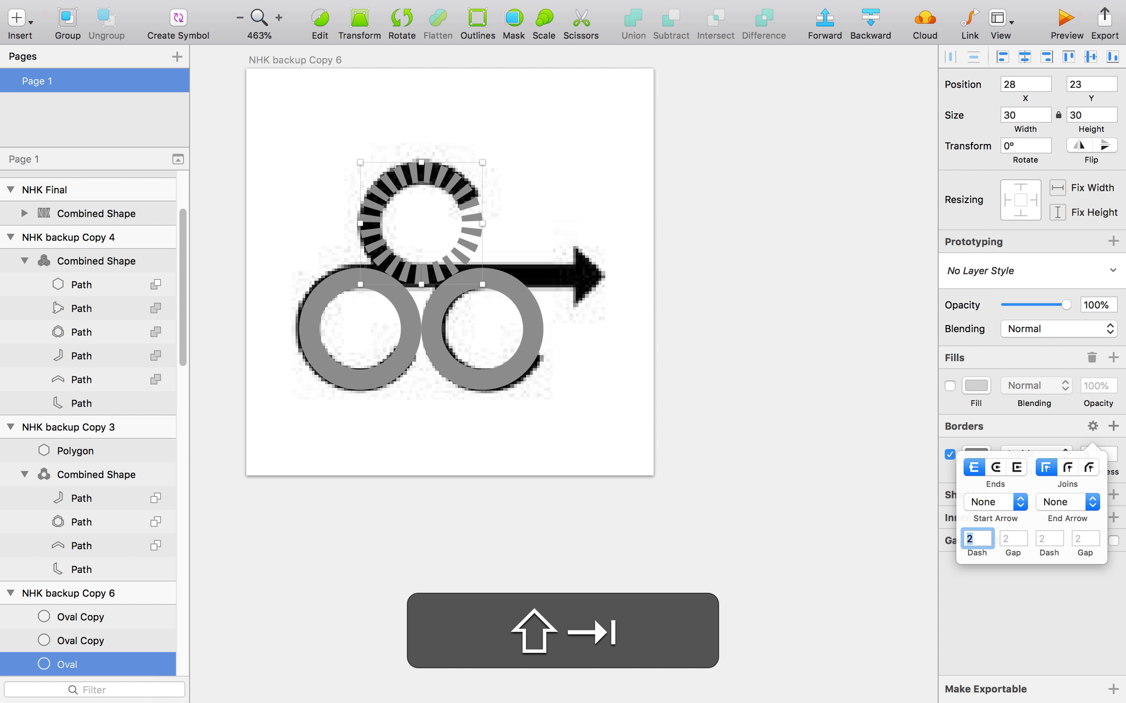
{"action": "key", "text": "shift+Up"}
{"action": "key", "text": "shift+Up"}
{"action": "key", "text": "shift+Up"}
{"action": "key", "text": "shift+Up"}
{"action": "key", "text": "shift+Up"}
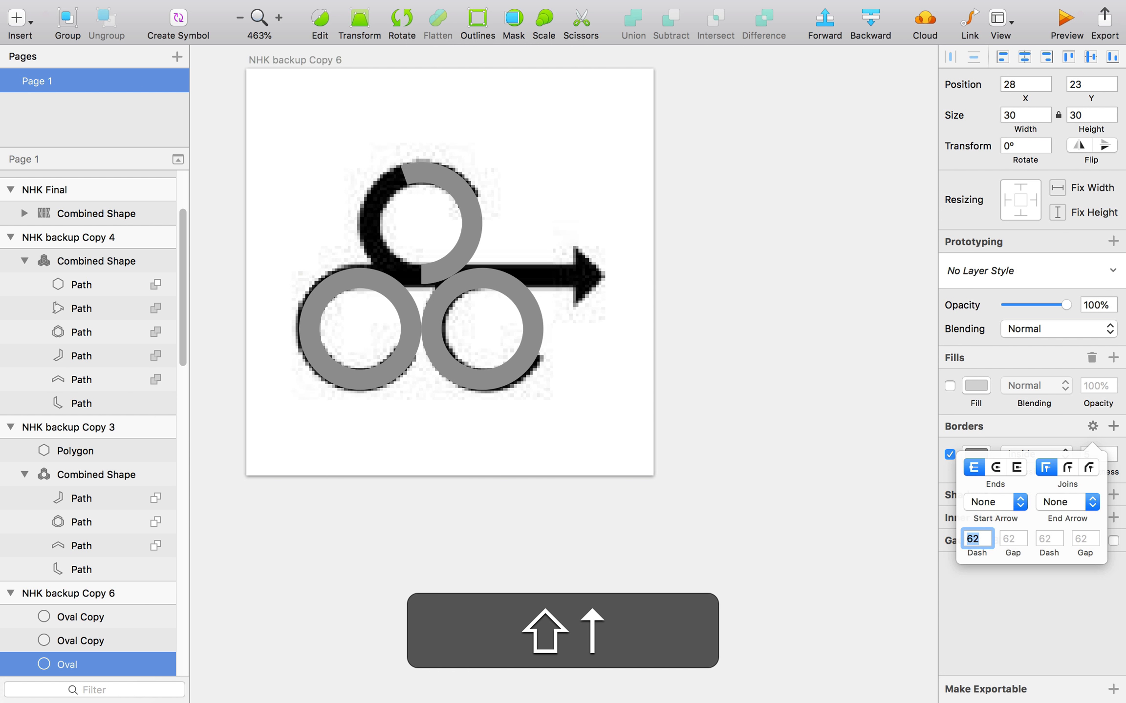
{"action": "key", "text": "shift+Up"}
{"action": "key", "text": "shift+Up"}
{"action": "key", "text": "shift+Down"}
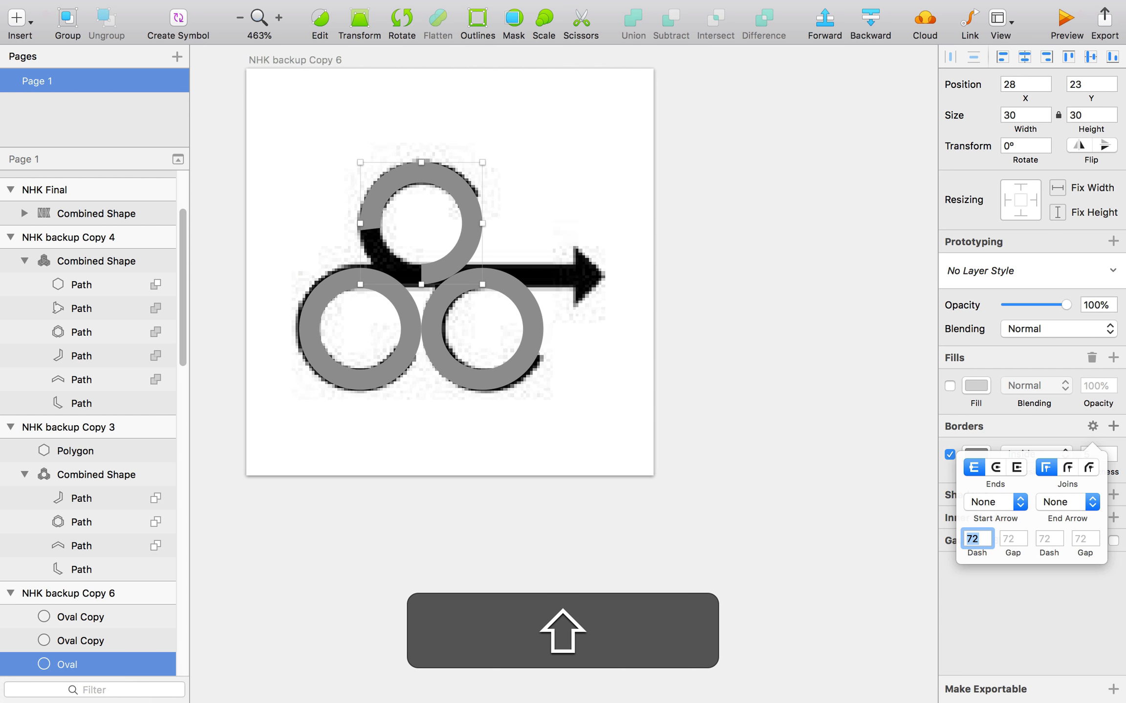
{"action": "key", "text": "Down"}
{"action": "key", "text": "Down"}
{"action": "key", "text": "Down"}
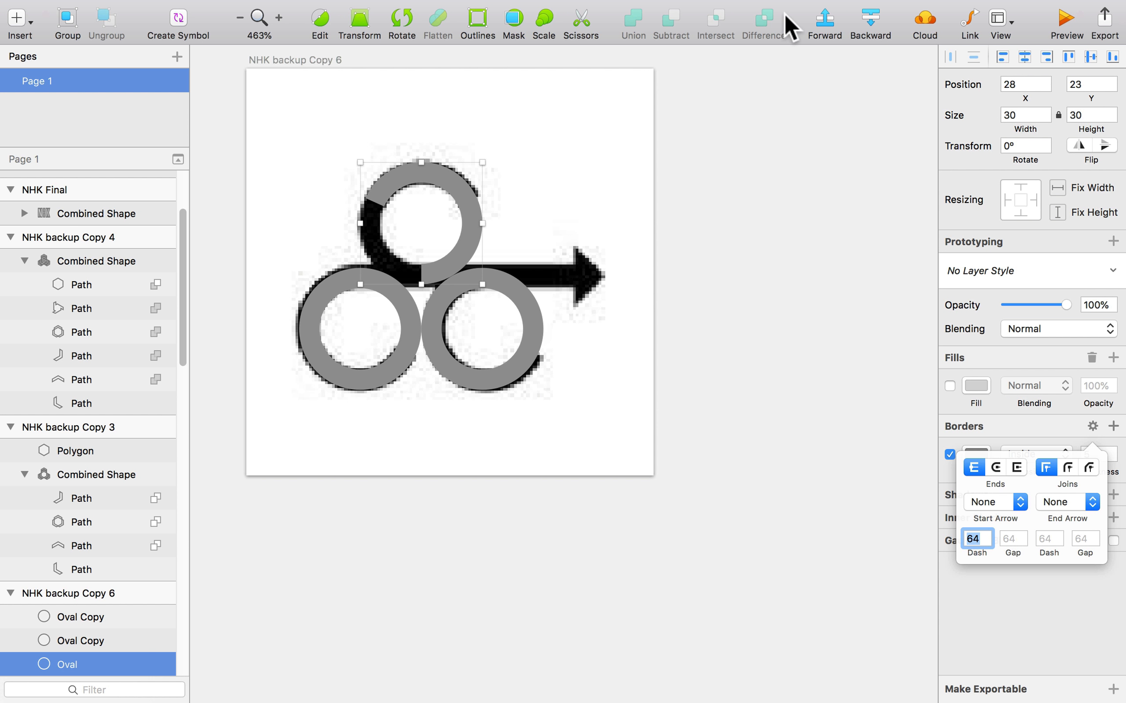
- Flip the upper arc horizontally to match the reference's upper loop
{"action": "left_click", "coordinate": [532, 181]}
{"action": "left_click", "coordinate": [464, 213]}
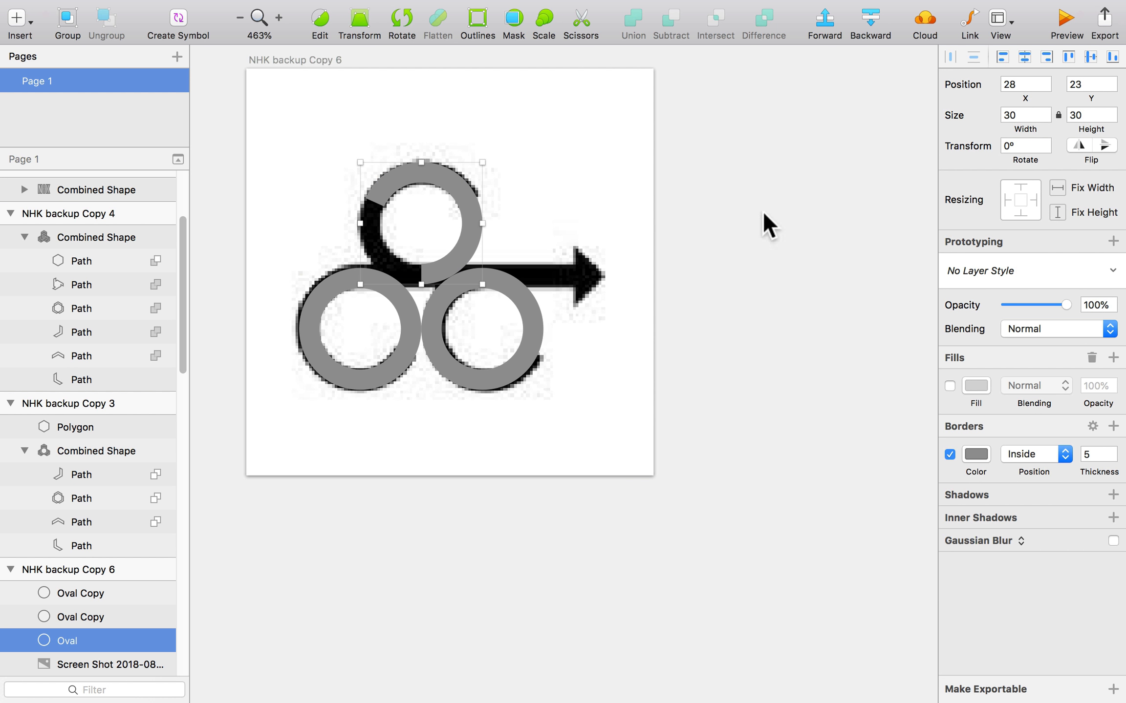
{"action": "left_click", "coordinate": [1081, 143]}
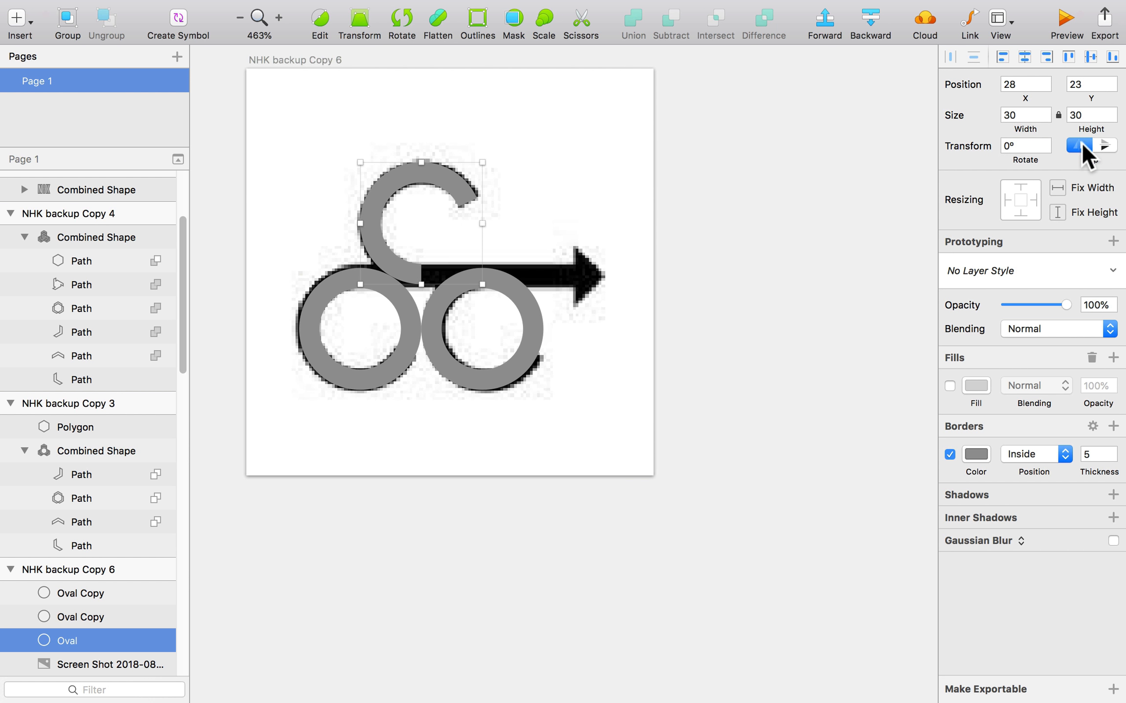
{"action": "left_click", "coordinate": [808, 165]}
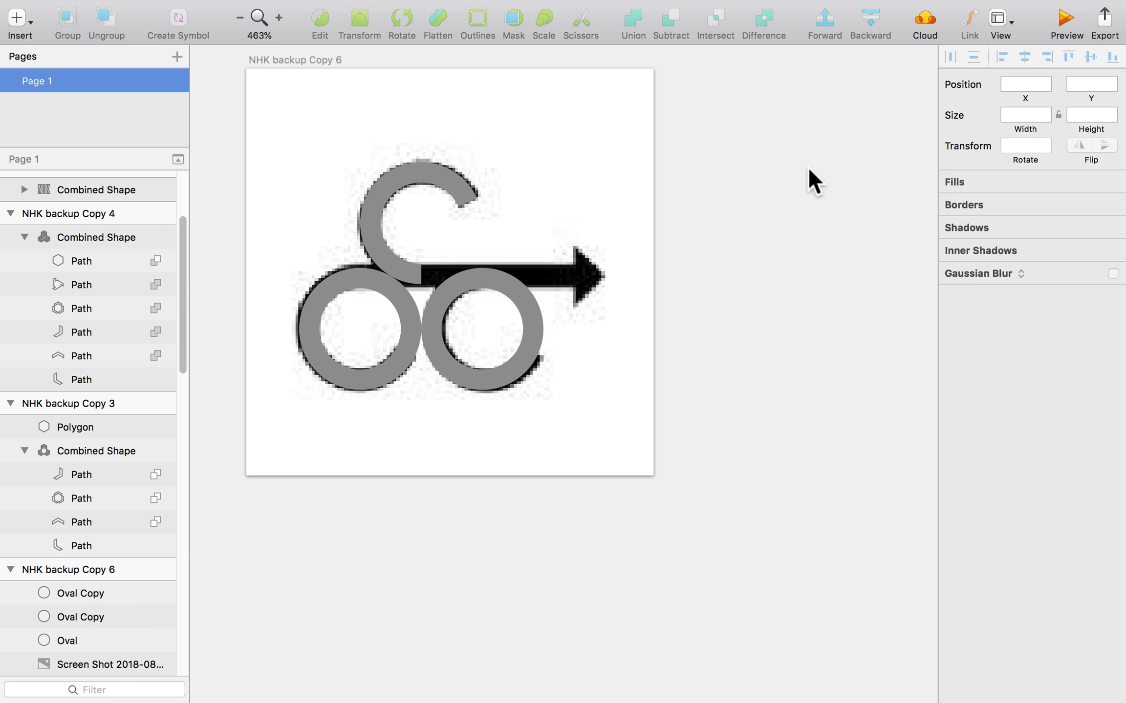
- Apply the upper arc's border dash length of 64 to both lower circles
{"action": "left_click", "coordinate": [440, 178]}
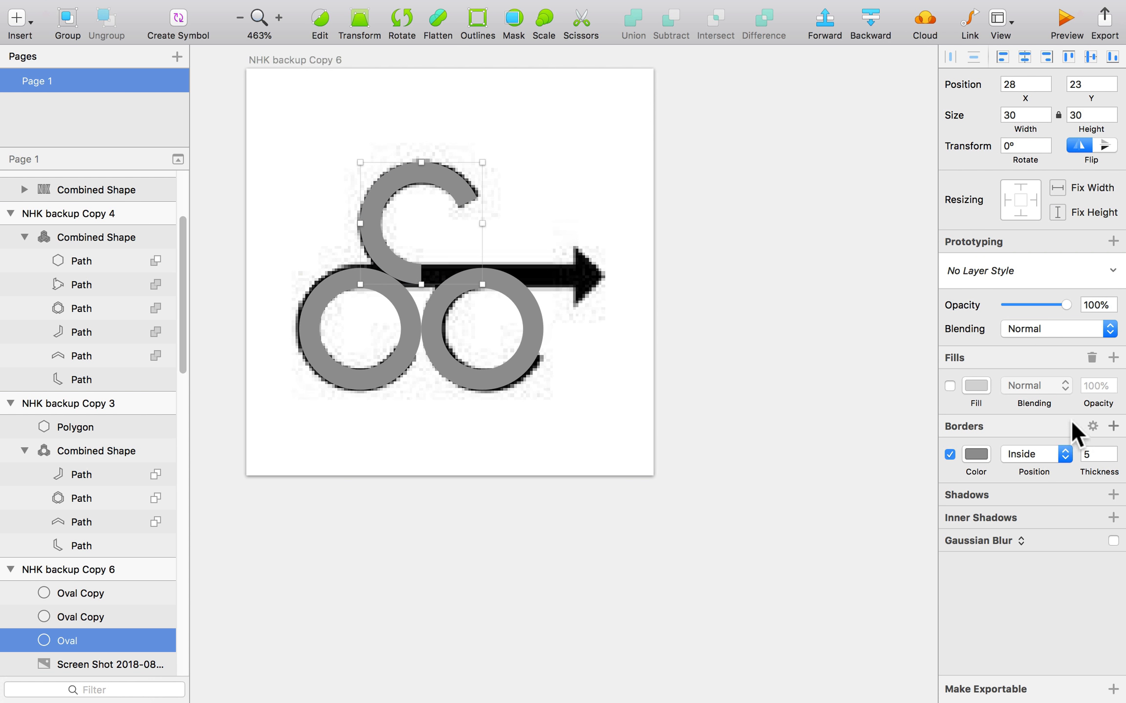
{"action": "left_click", "coordinate": [1092, 425]}
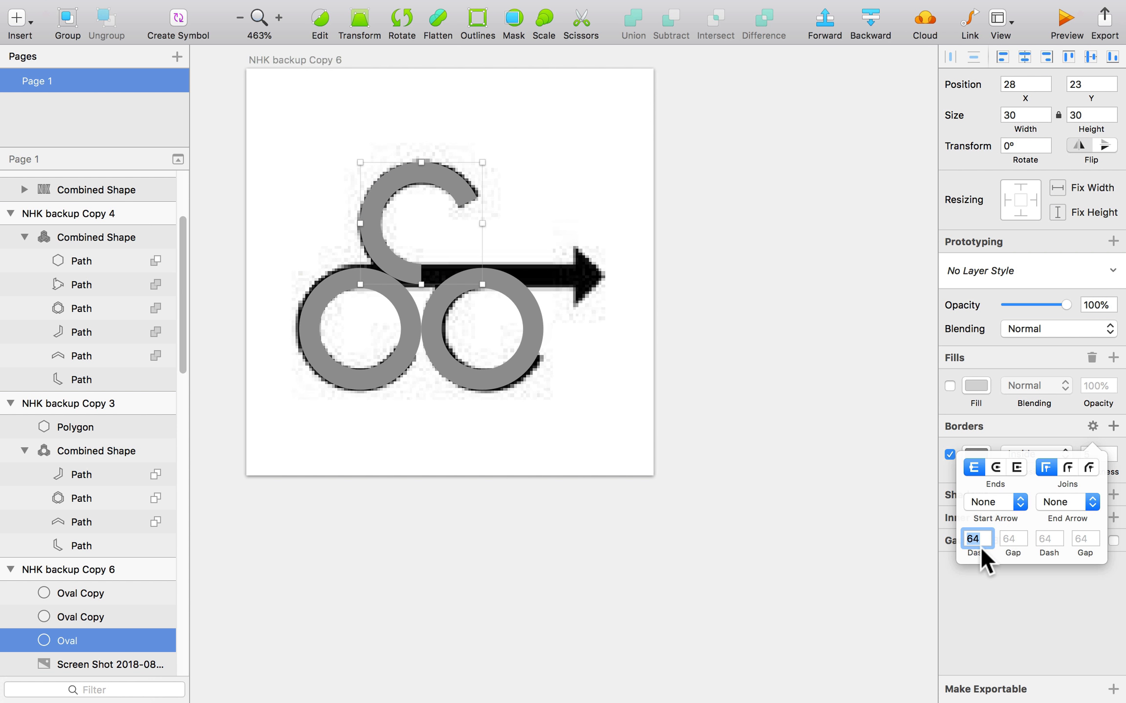
{"action": "left_click", "coordinate": [642, 535]}
{"action": "left_click", "coordinate": [457, 387]}
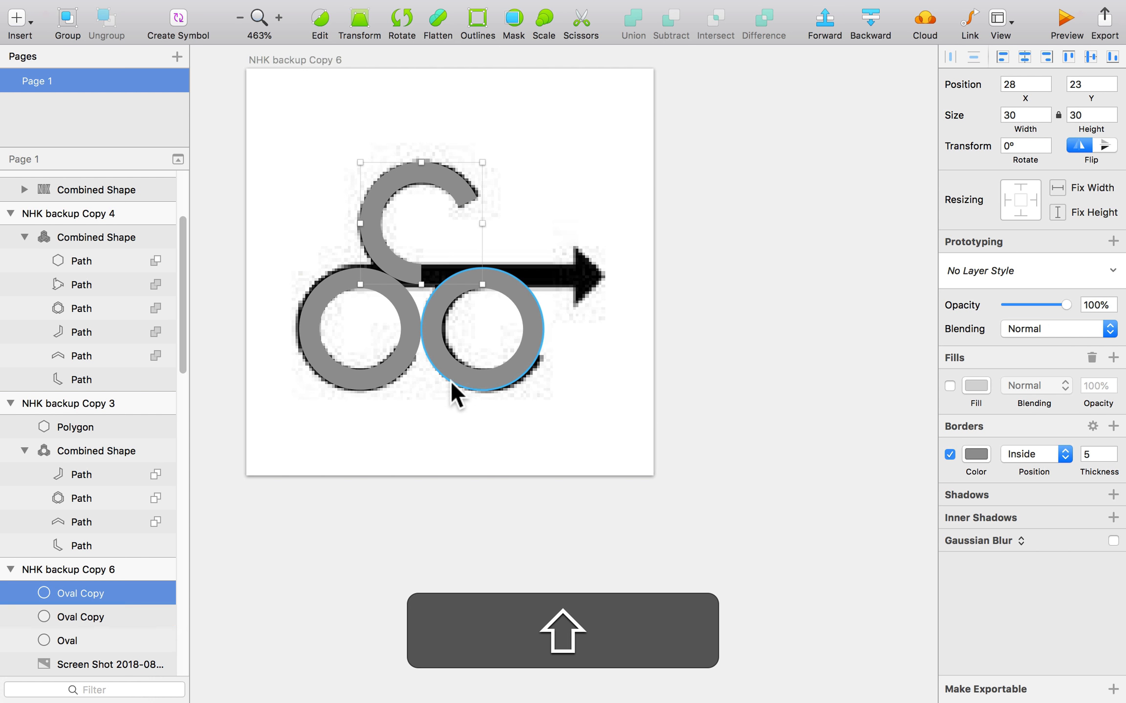
{"action": "left_click", "coordinate": [356, 379], "text": "shift"}
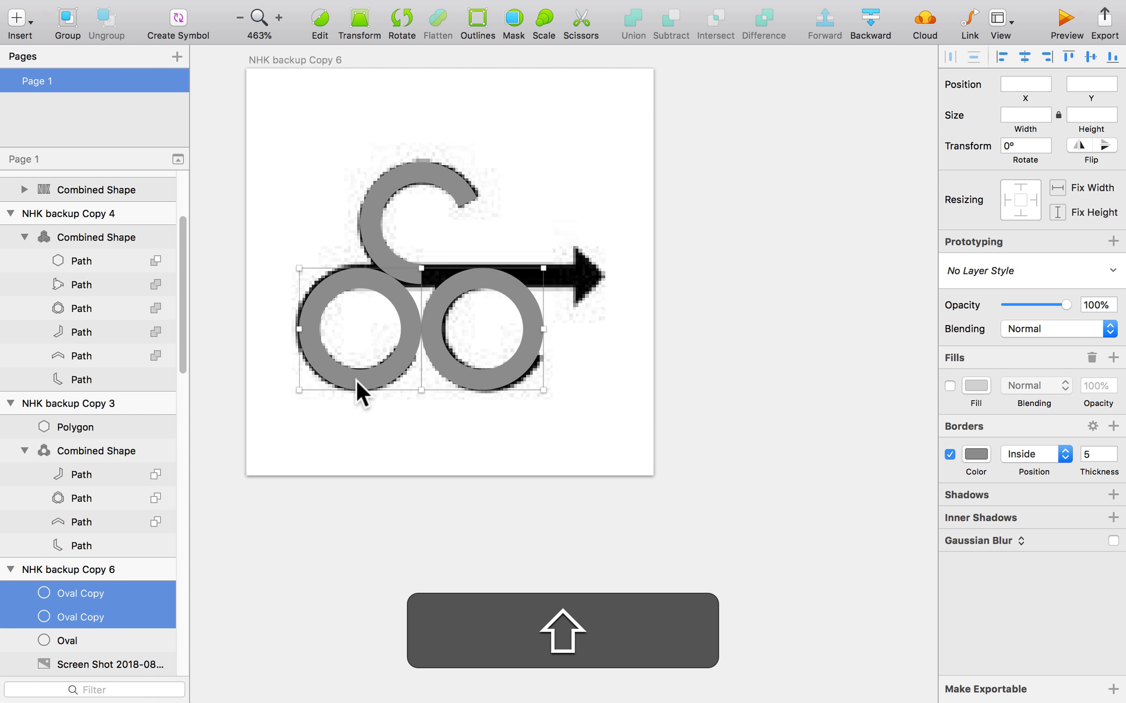
{"action": "left_click", "coordinate": [1093, 426]}
{"action": "type", "text": "64"}
{"action": "key", "text": "Return"}
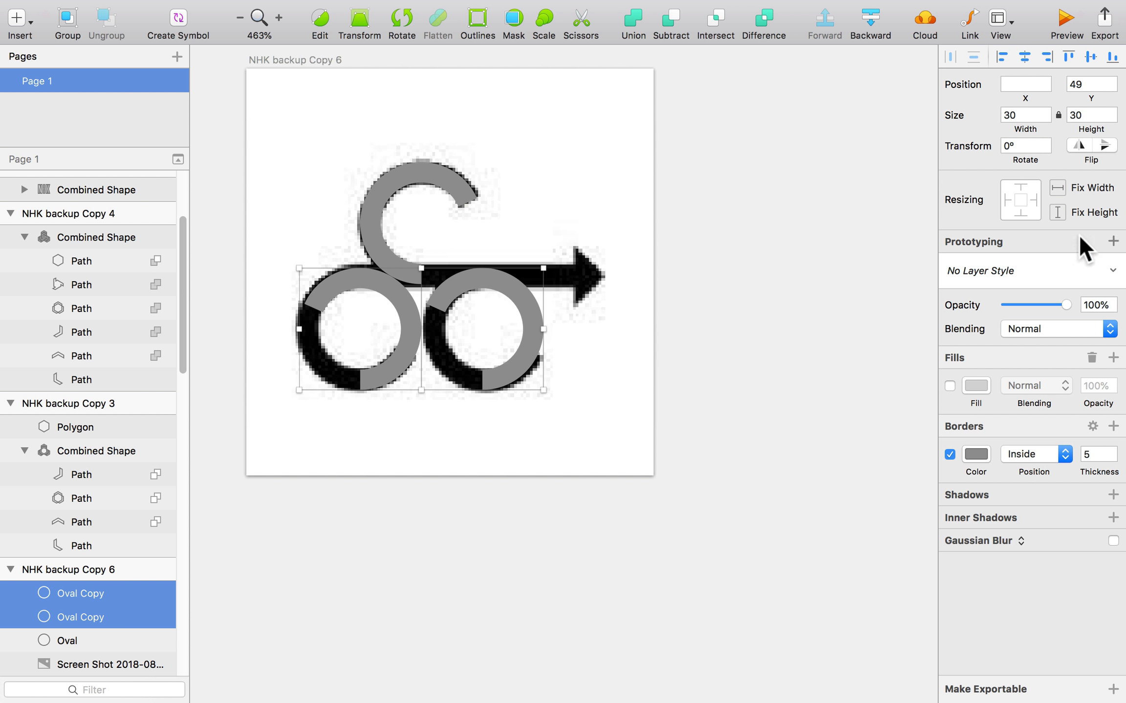
- Flip the two lower arcs both vertically and horizontally to match the reference loops
{"action": "left_click", "coordinate": [1105, 147]}
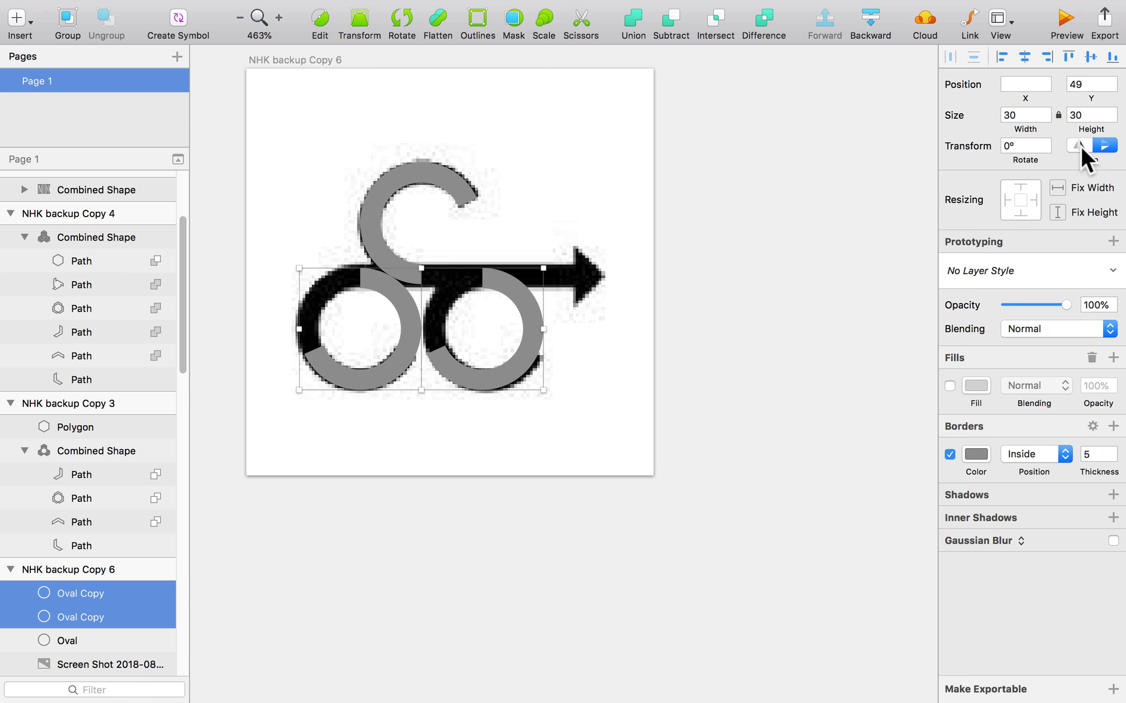
{"action": "left_click", "coordinate": [1079, 145]}
{"action": "left_click", "coordinate": [762, 259]}
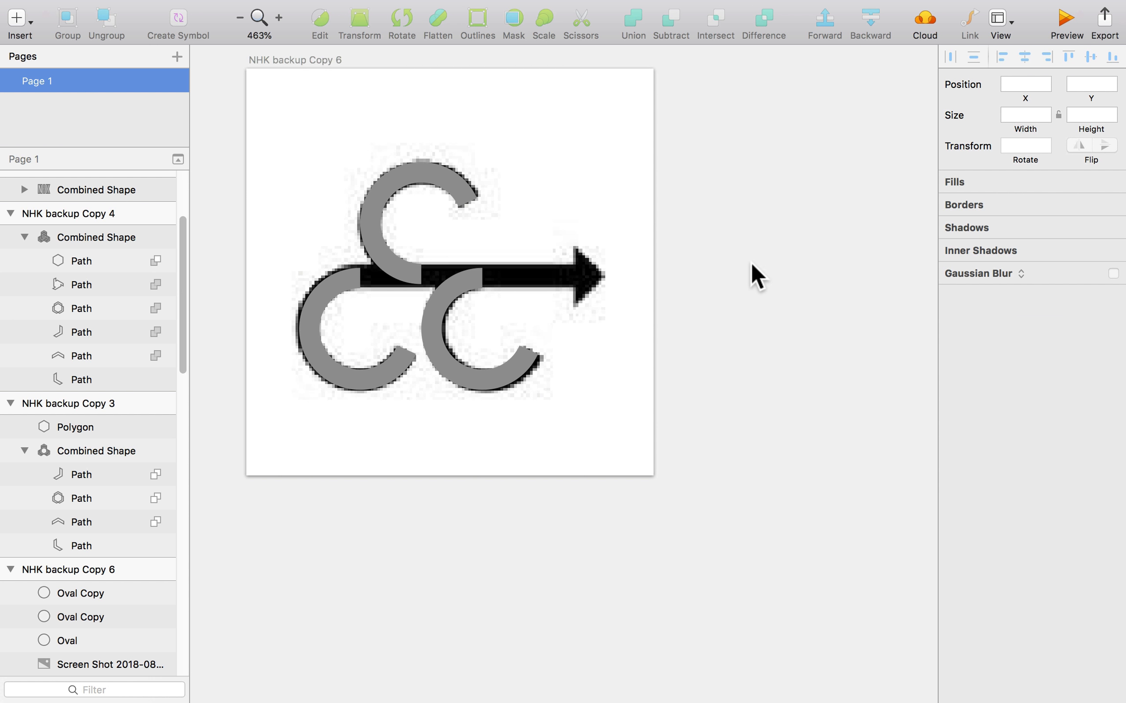
- Convert the upper arc's border to outlines and fill the resulting shape with a muted red
{"action": "left_click", "coordinate": [430, 182]}
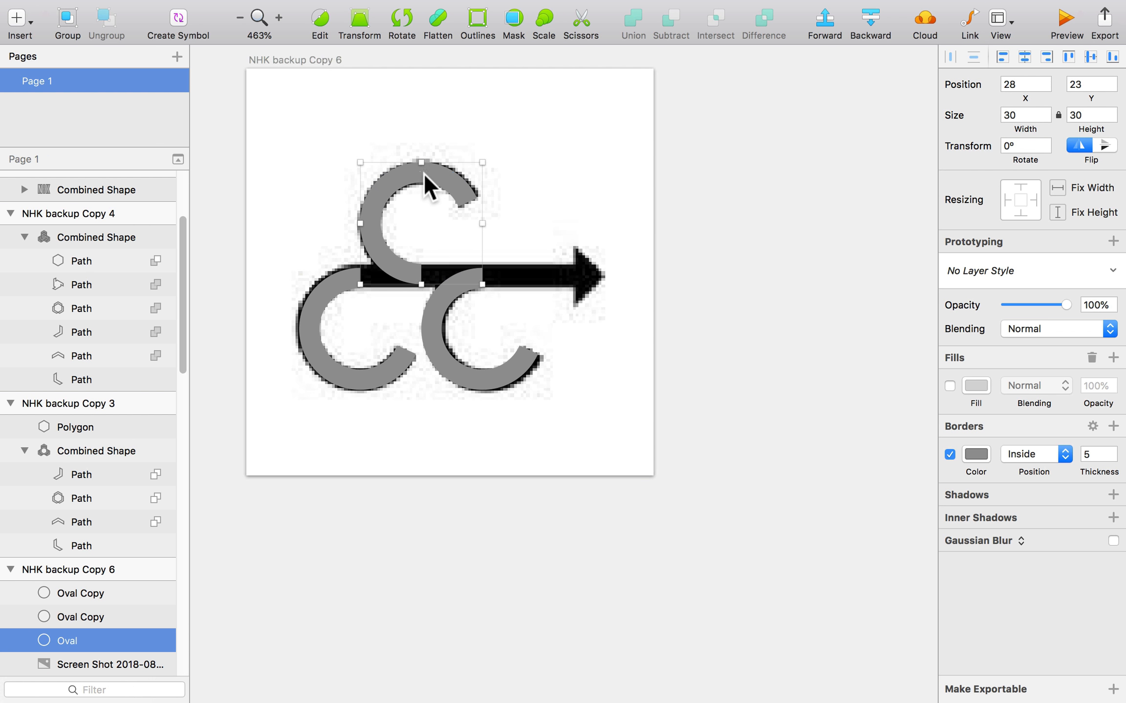
{"action": "left_click", "coordinate": [470, 22]}
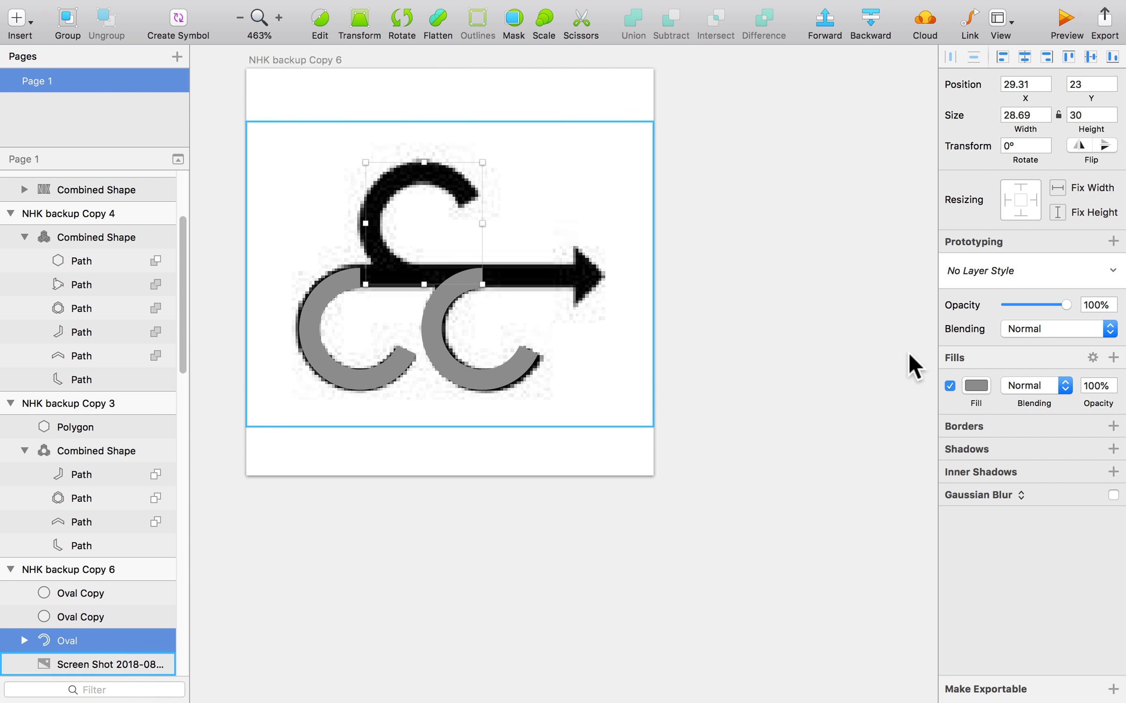
{"action": "left_click", "coordinate": [975, 387]}
{"action": "left_click", "coordinate": [1007, 496]}
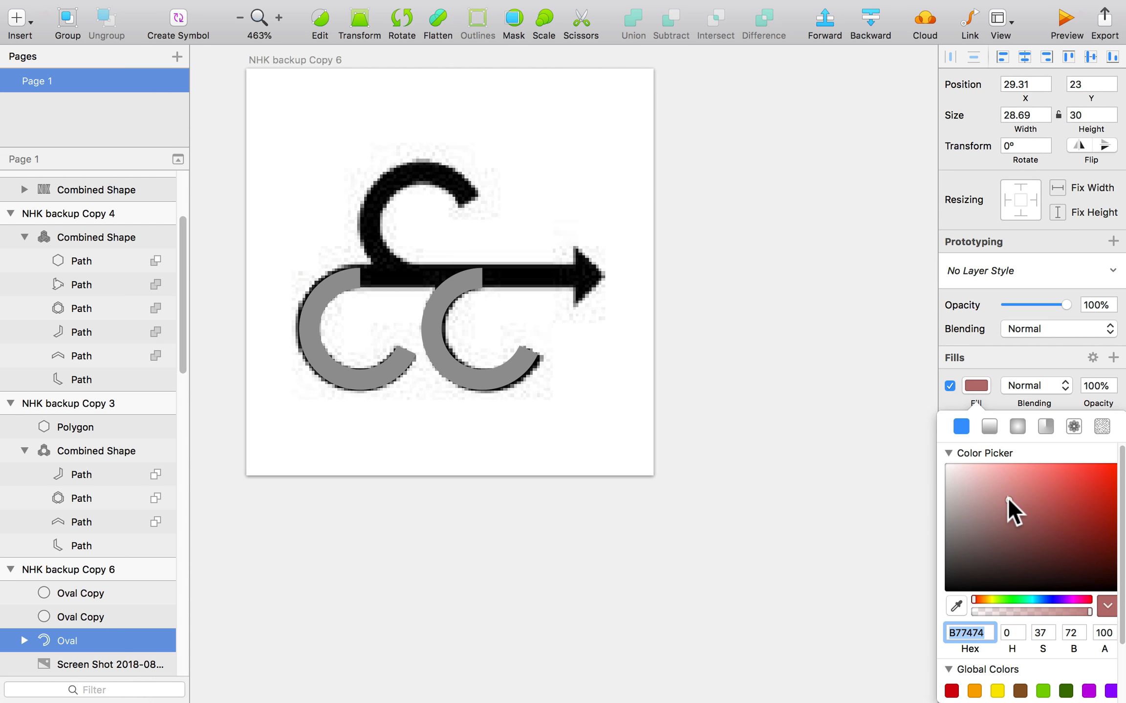
{"action": "left_click", "coordinate": [1027, 481]}
{"action": "left_click", "coordinate": [730, 469]}
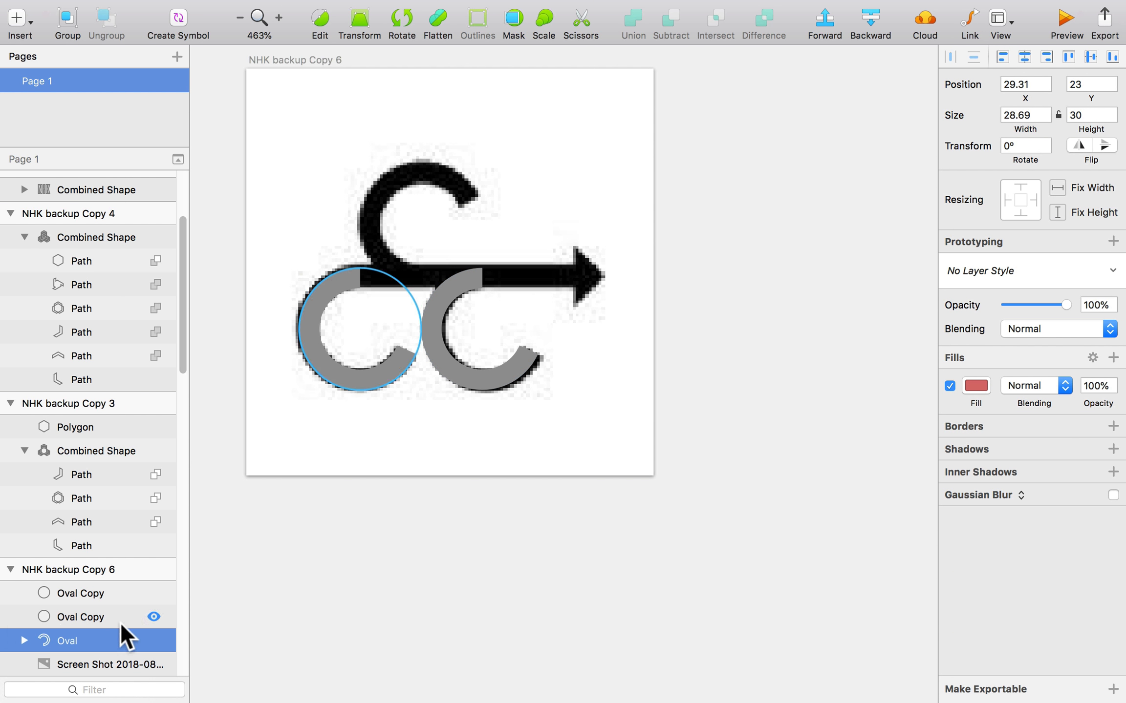
- Delete the subtracted path inside the outlined upper arc and flip the remaining shape horizontally
{"action": "scroll", "coordinate": [122, 630], "scroll_direction": "down", "scroll_amount": 1}
{"action": "left_click", "coordinate": [24, 614]}
{"action": "scroll", "coordinate": [42, 616], "scroll_direction": "down", "scroll_amount": 3}
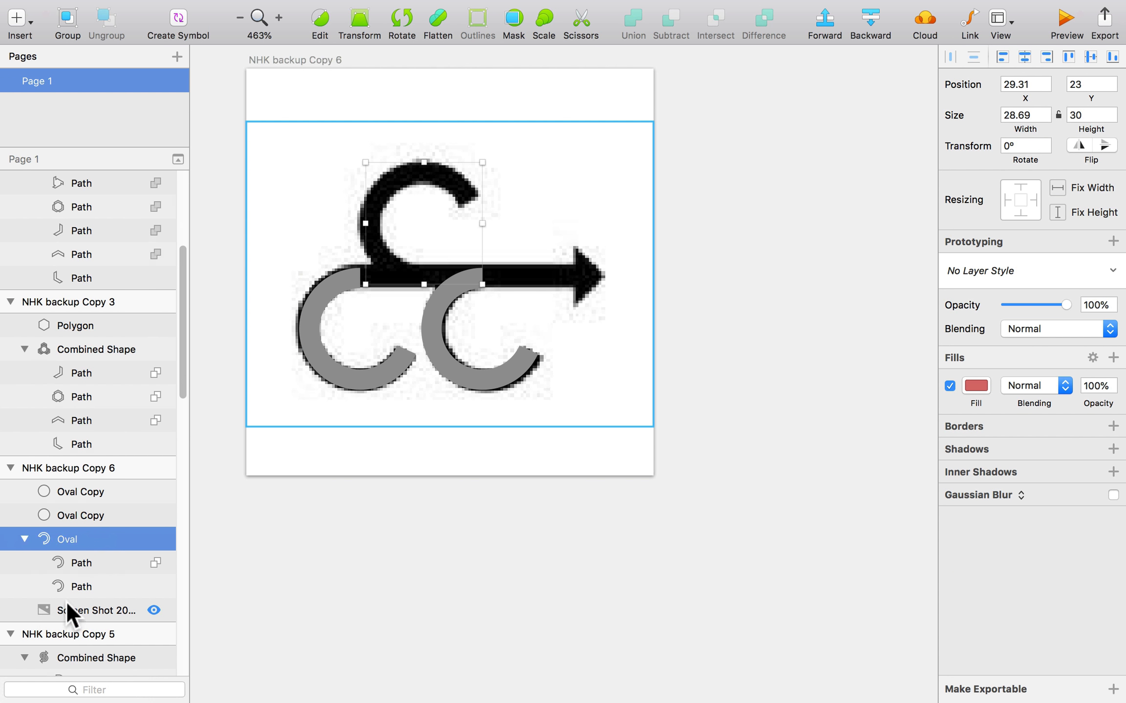
{"action": "left_click", "coordinate": [76, 579]}
{"action": "left_click", "coordinate": [81, 553]}
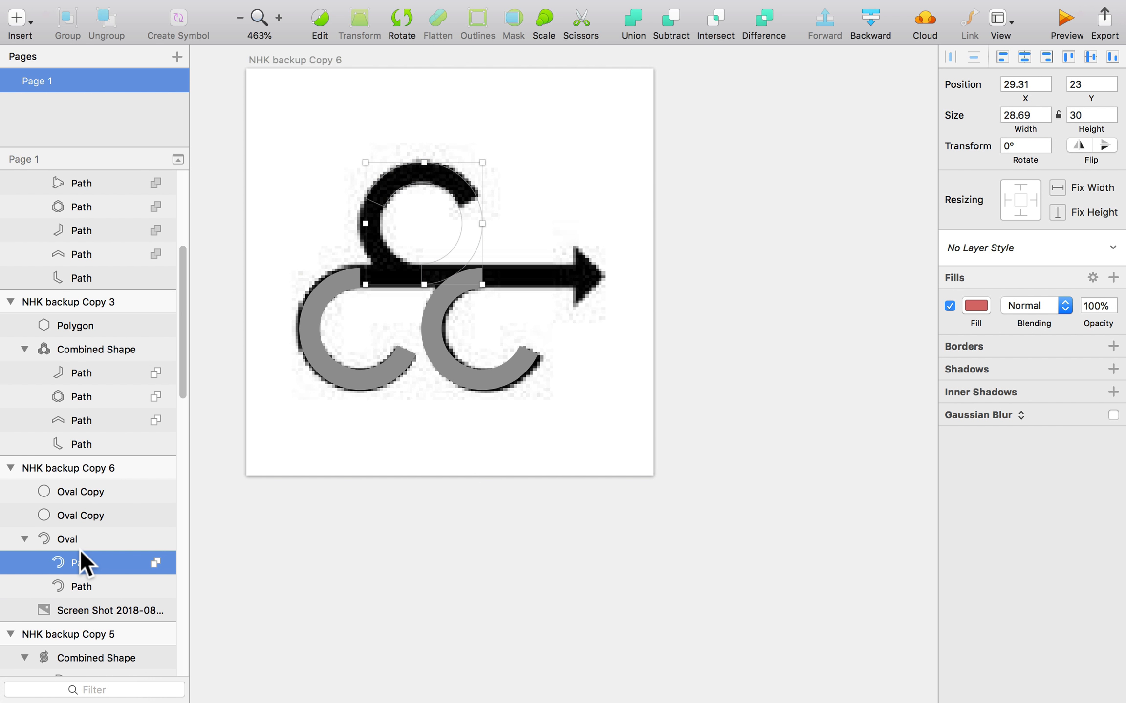
{"action": "key", "text": "BackSpace"}
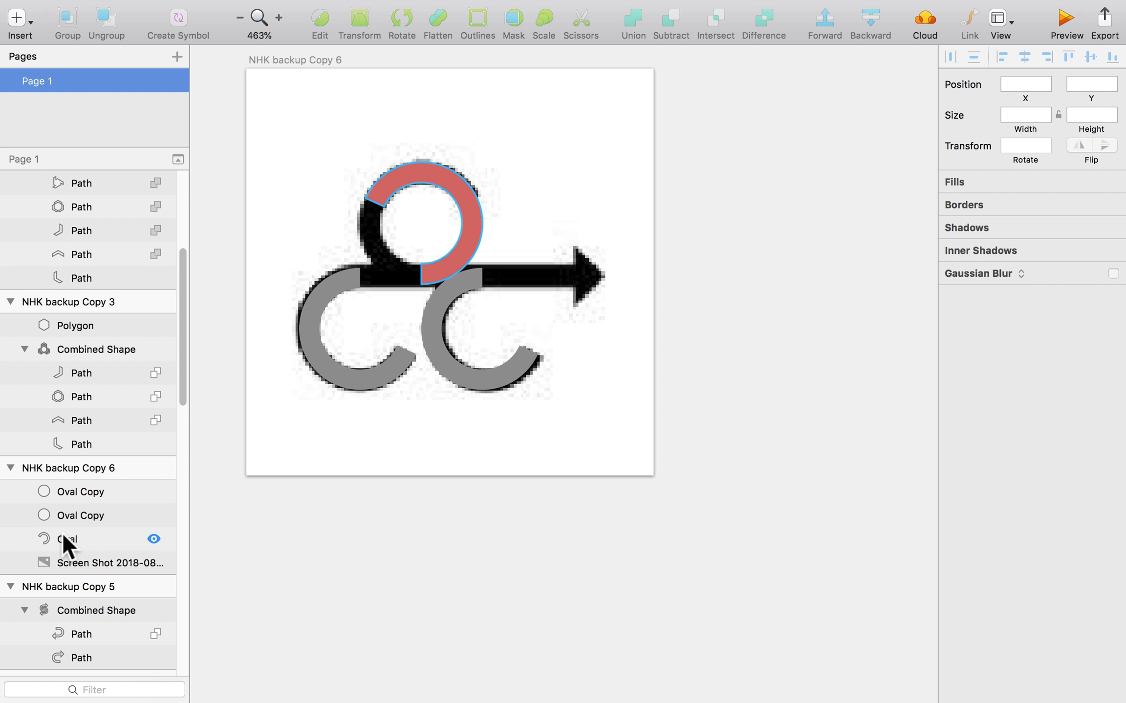
{"action": "left_click", "coordinate": [61, 532]}
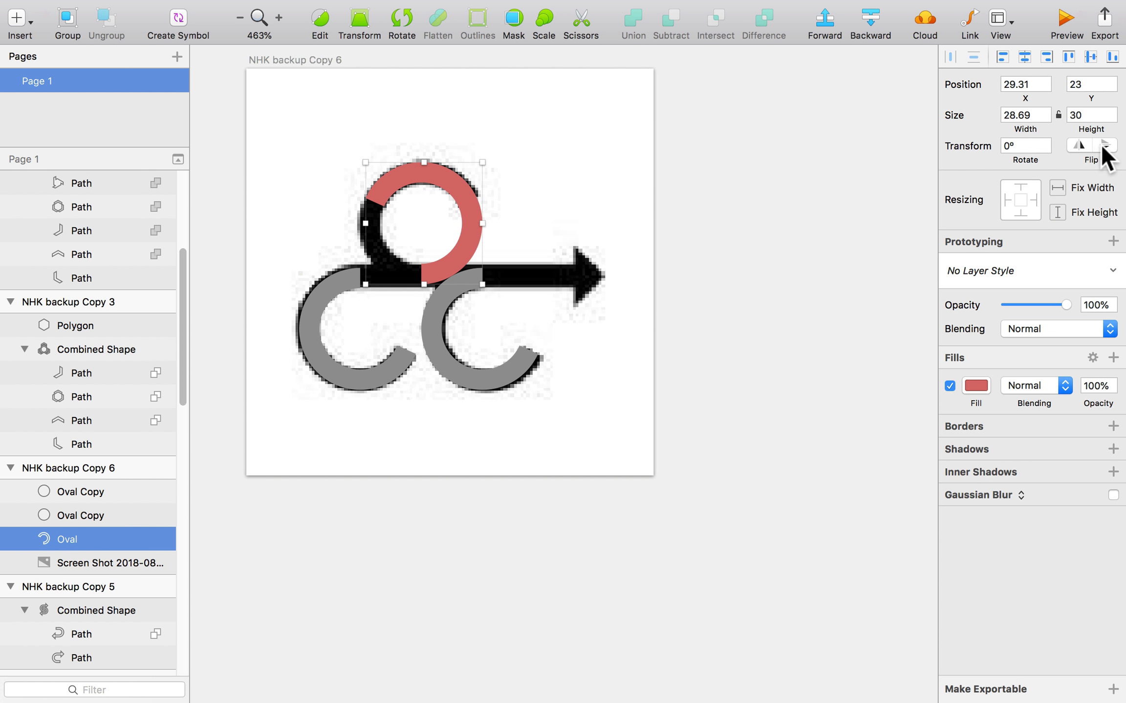
{"action": "left_click", "coordinate": [1087, 147]}
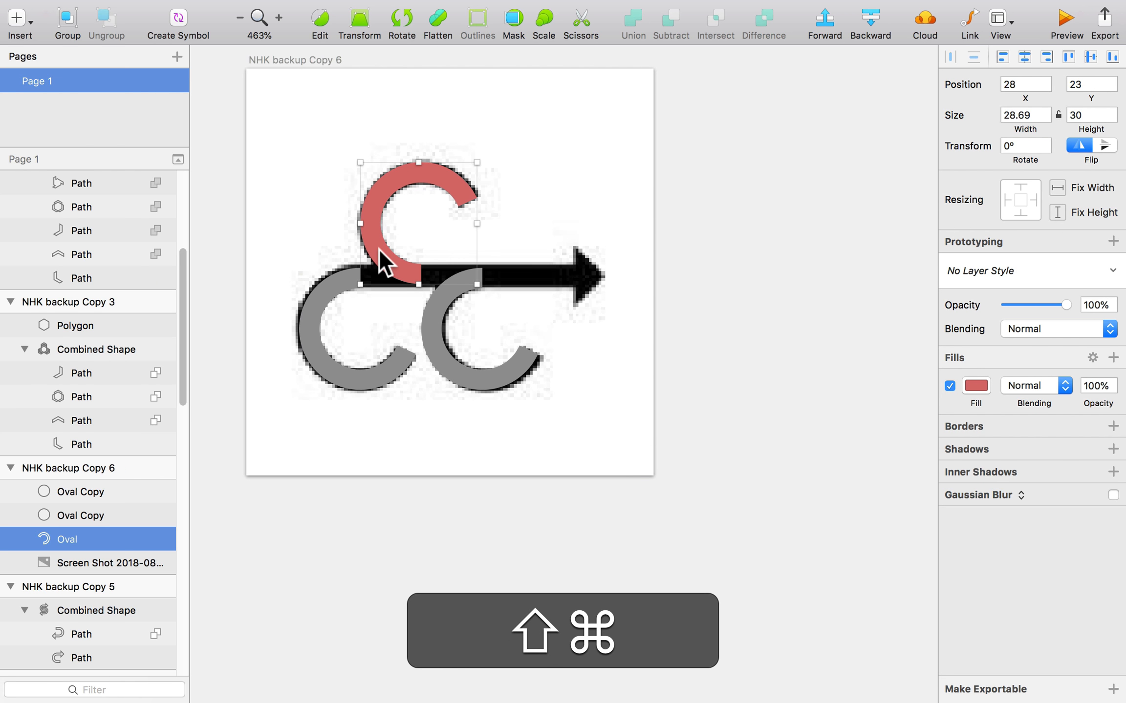
- Undo the upper arc's flip, path deletion and outline conversion to restore its bordered circle
{"action": "key", "text": "super+z"}
{"action": "key", "text": "super+z"}
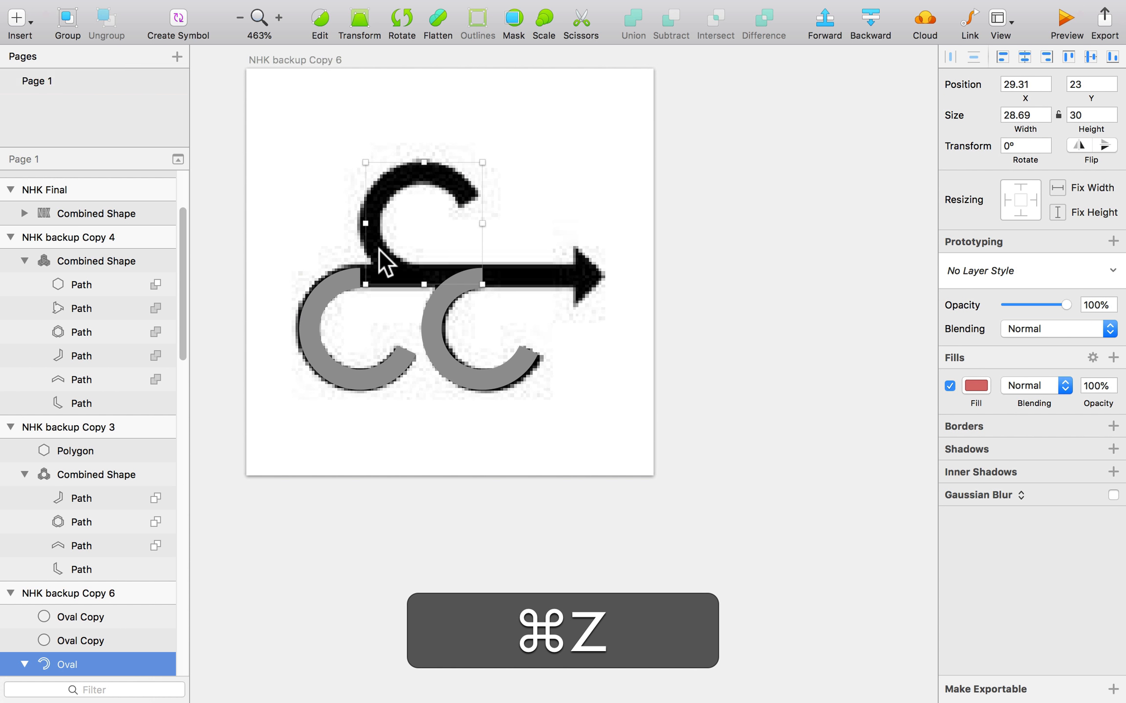
{"action": "key", "text": "super+z"}
{"action": "left_click", "coordinate": [620, 169]}
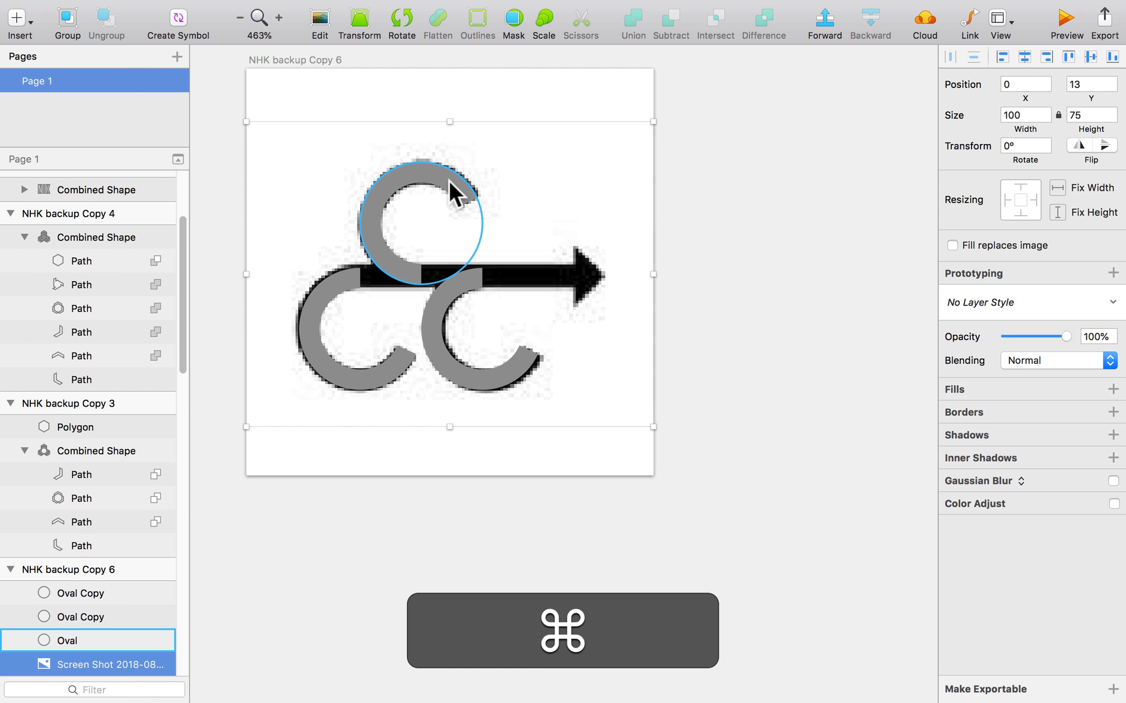
- Duplicate the upper bordered arc in place
{"action": "left_click", "coordinate": [447, 179]}
{"action": "key", "text": "super+c"}
{"action": "key", "text": "super+v"}
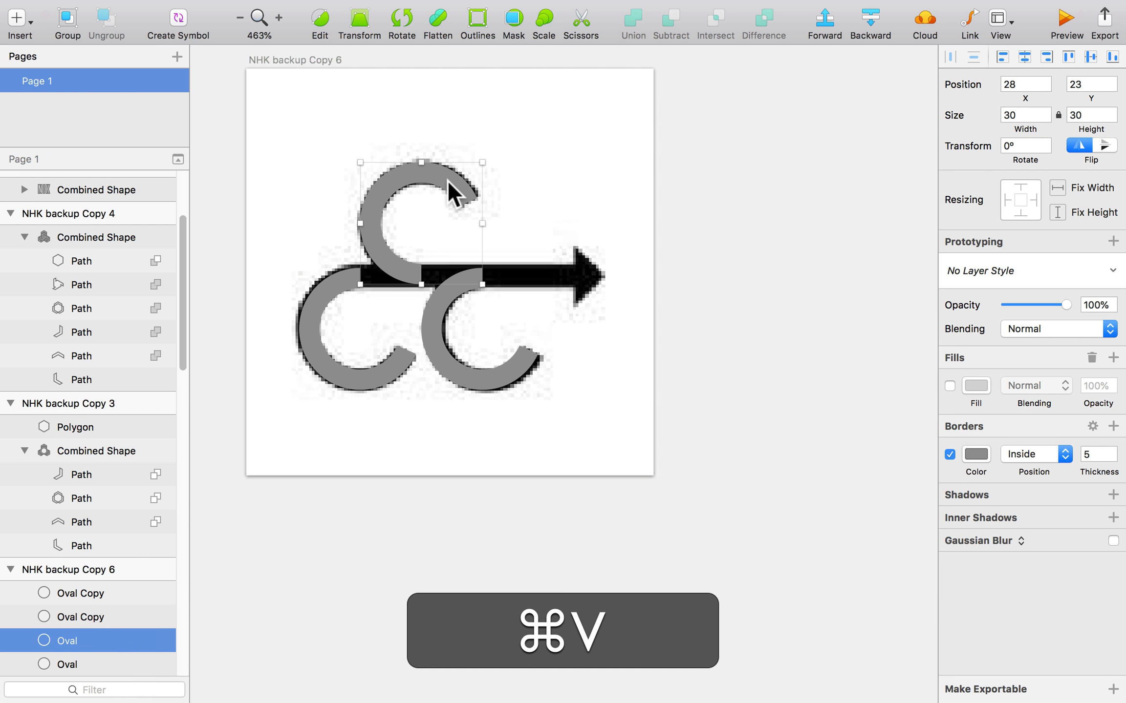
- Convert the duplicated upper arc's border to outlines and delete the subtracted path inside it
{"action": "left_click", "coordinate": [477, 20]}
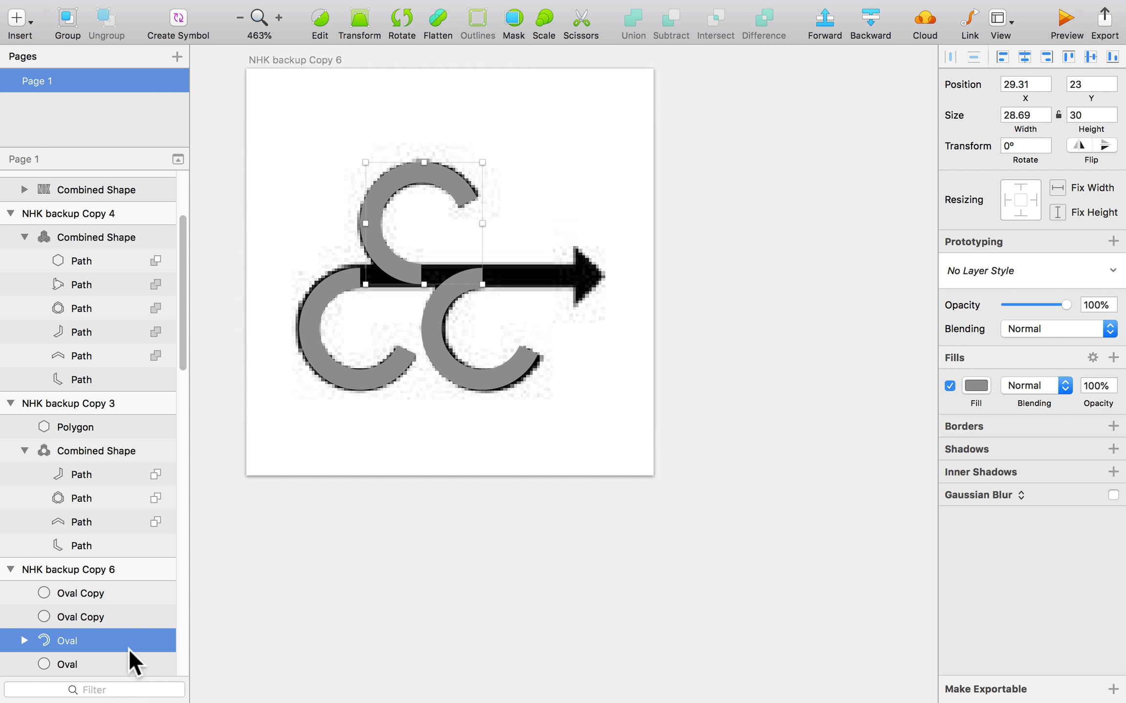
{"action": "left_click", "coordinate": [24, 640]}
{"action": "left_click", "coordinate": [111, 658]}
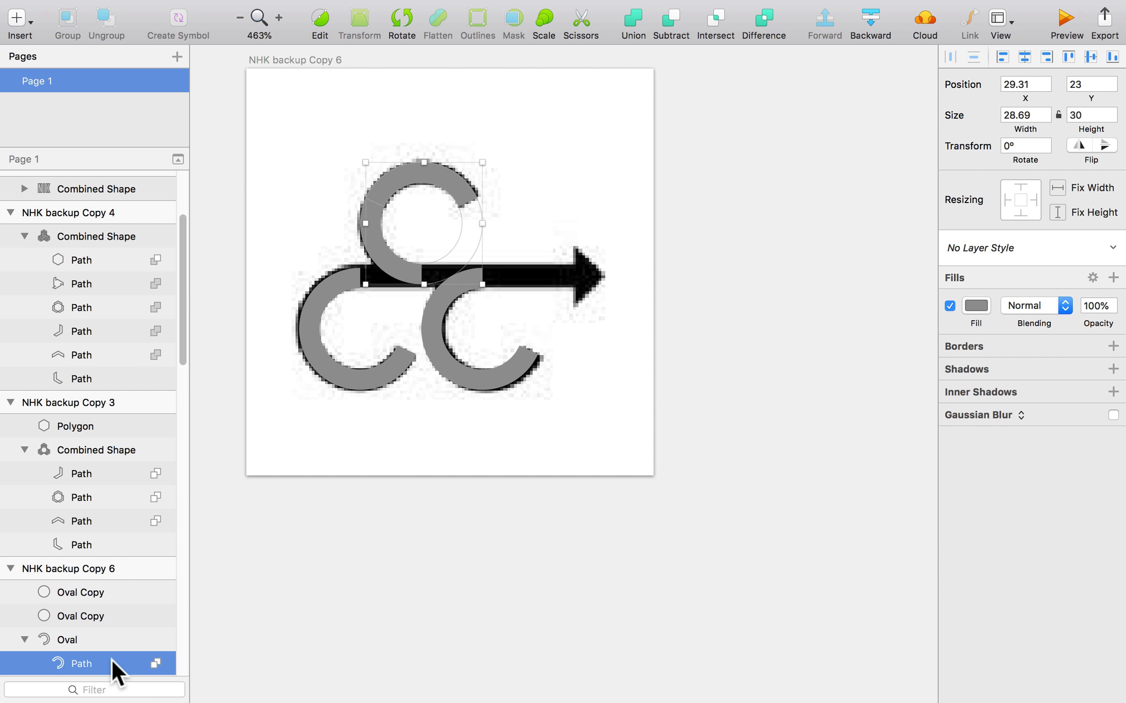
{"action": "key", "text": "BackSpace"}
- Flip the outlined upper arc horizontally and fill it with a light pink
{"action": "left_click", "coordinate": [50, 618]}
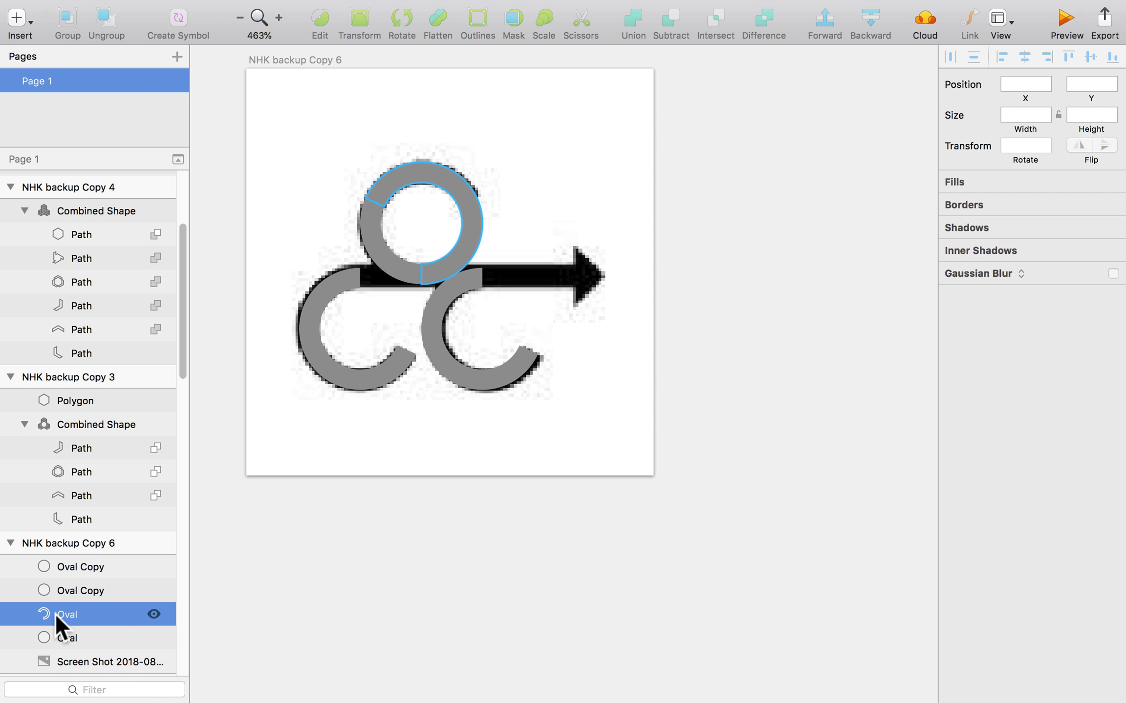
{"action": "left_click", "coordinate": [1082, 146]}
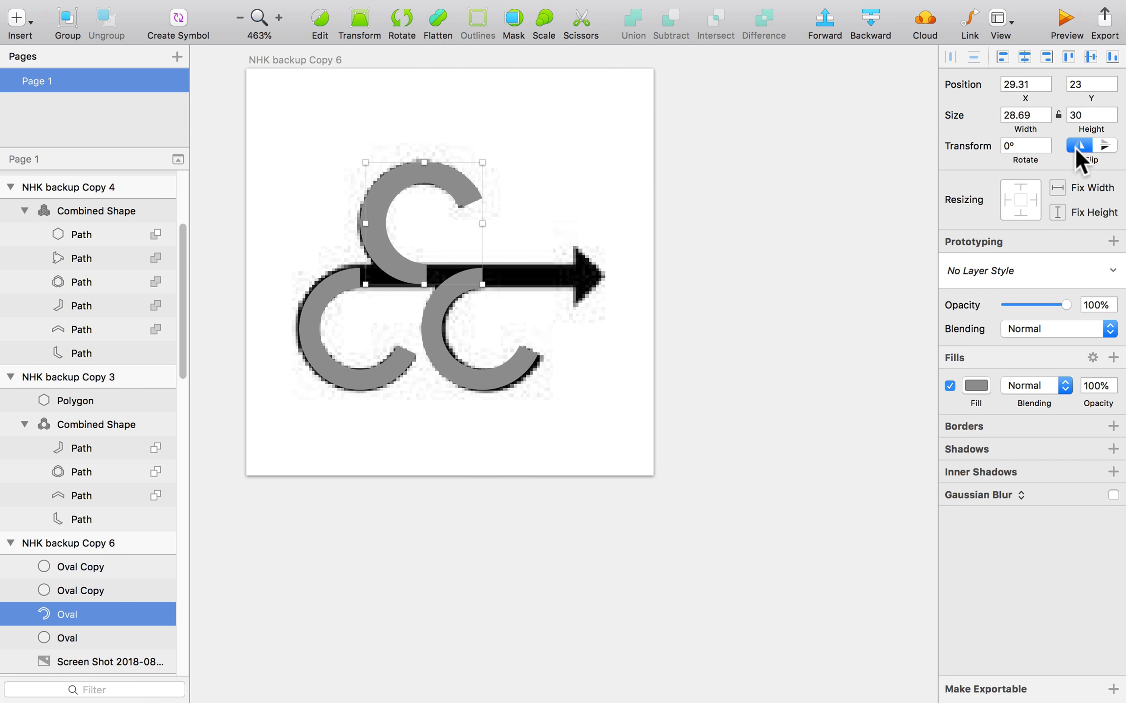
{"action": "left_click", "coordinate": [976, 385]}
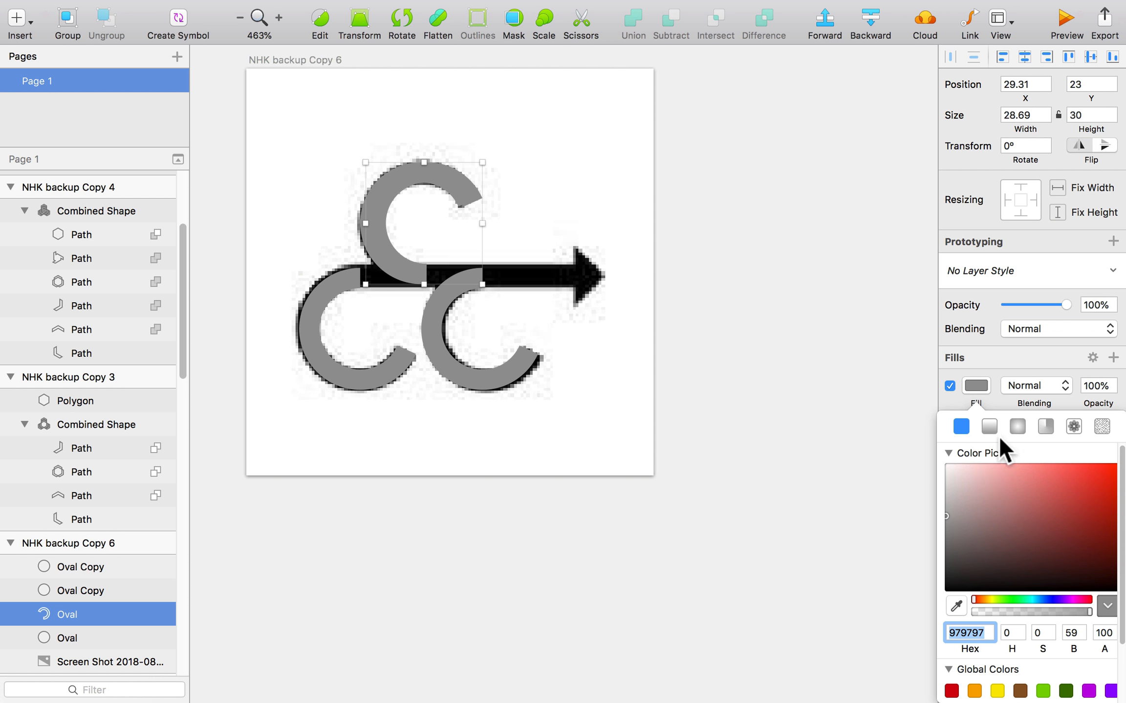
{"action": "left_click", "coordinate": [984, 482]}
{"action": "left_click", "coordinate": [660, 361]}
- Align the left edges of the pink outlined arc and the original bordered upper arc
{"action": "scroll", "coordinate": [303, 234], "scroll_direction": "up", "scroll_amount": 3}
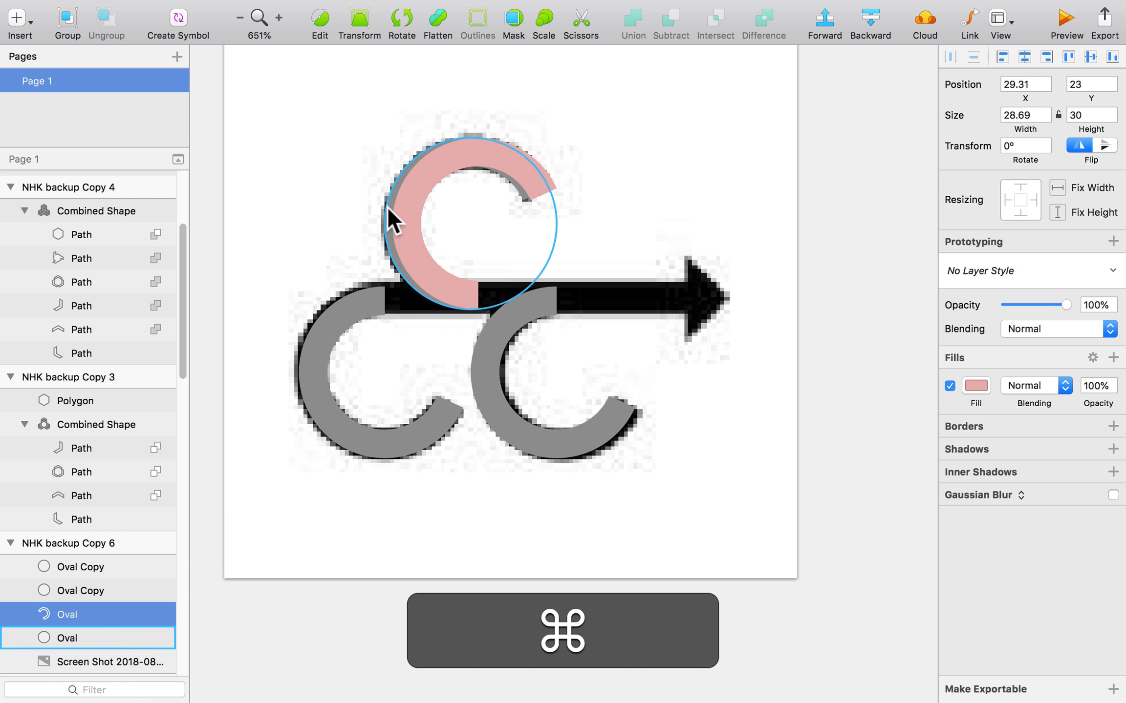
{"action": "key", "text": "shift"}
{"action": "left_click", "coordinate": [384, 223], "text": "shift"}
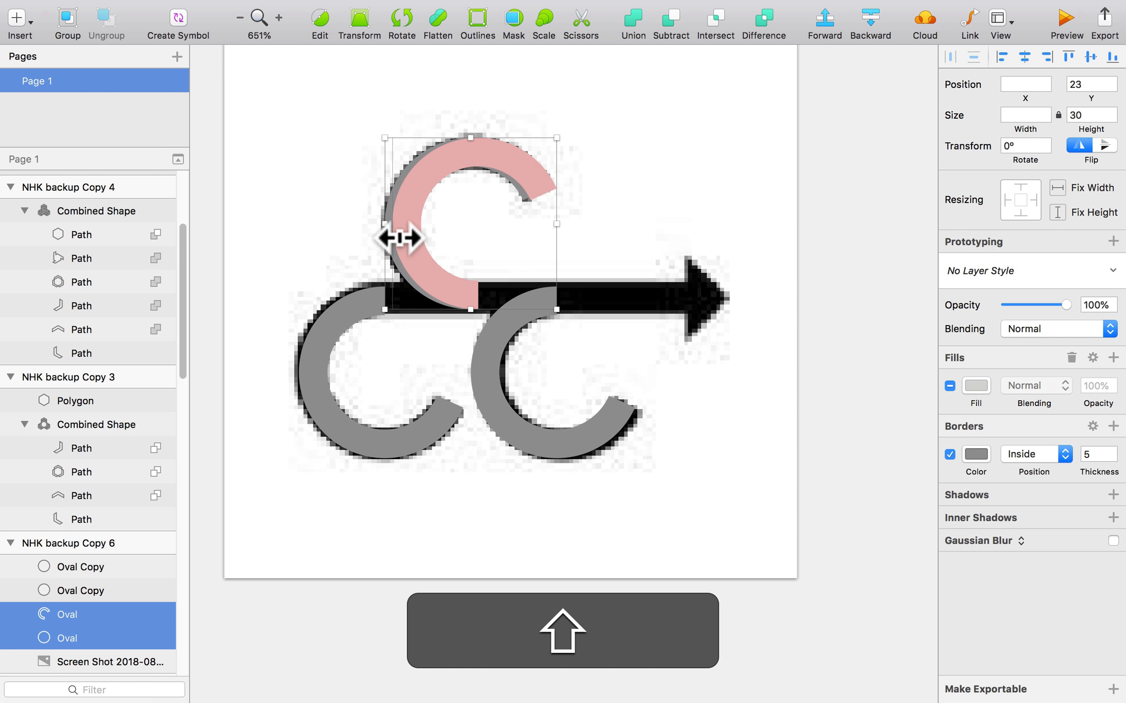
{"action": "left_click", "coordinate": [996, 52]}
{"action": "left_click", "coordinate": [664, 148]}
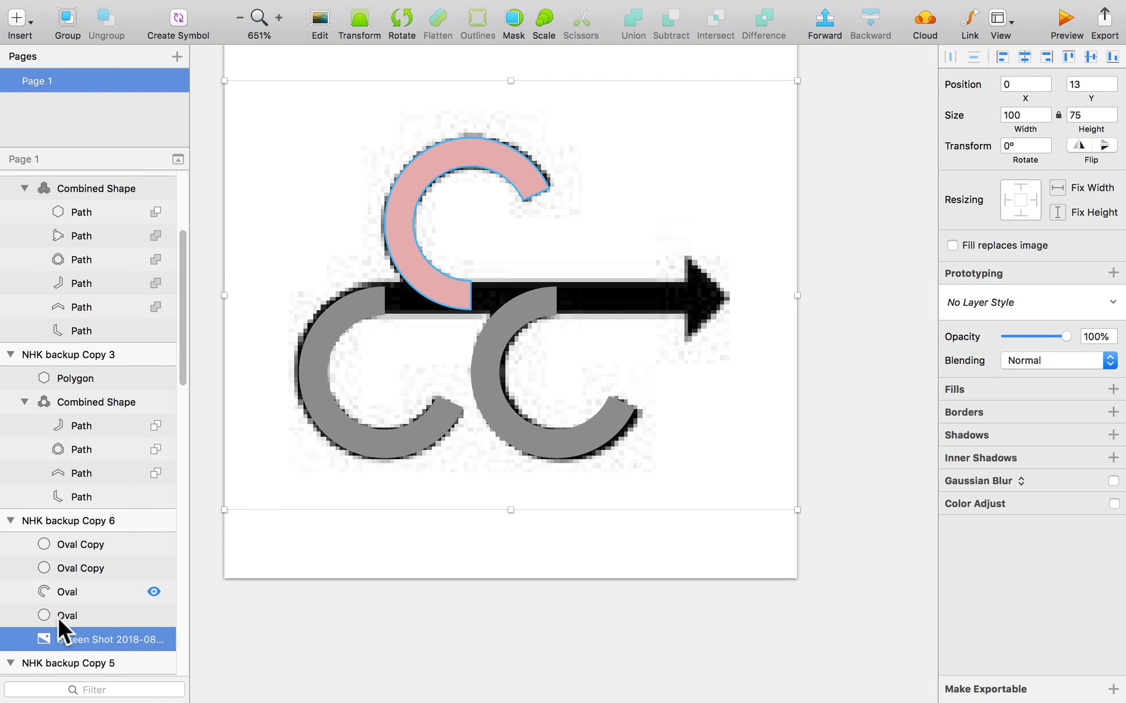
- Delete the original bordered upper arc beneath the pink shape
{"action": "scroll", "coordinate": [57, 617], "scroll_direction": "down", "scroll_amount": 3}
{"action": "left_click", "coordinate": [59, 517]}
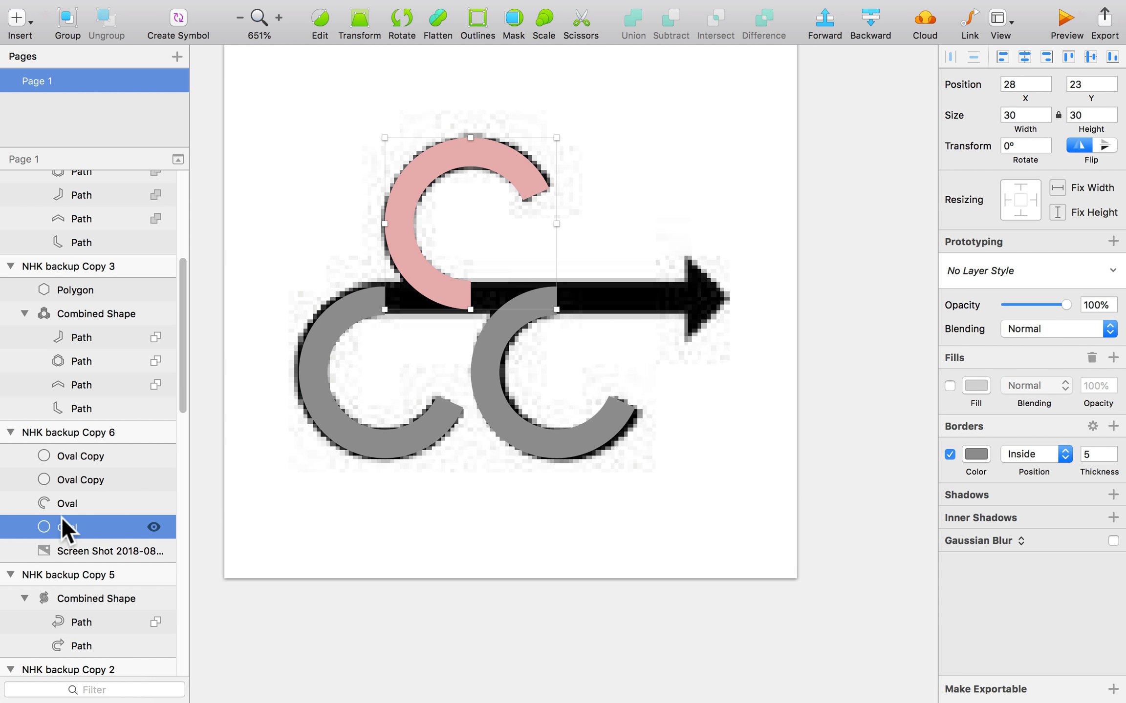
{"action": "key", "text": "BackSpace"}
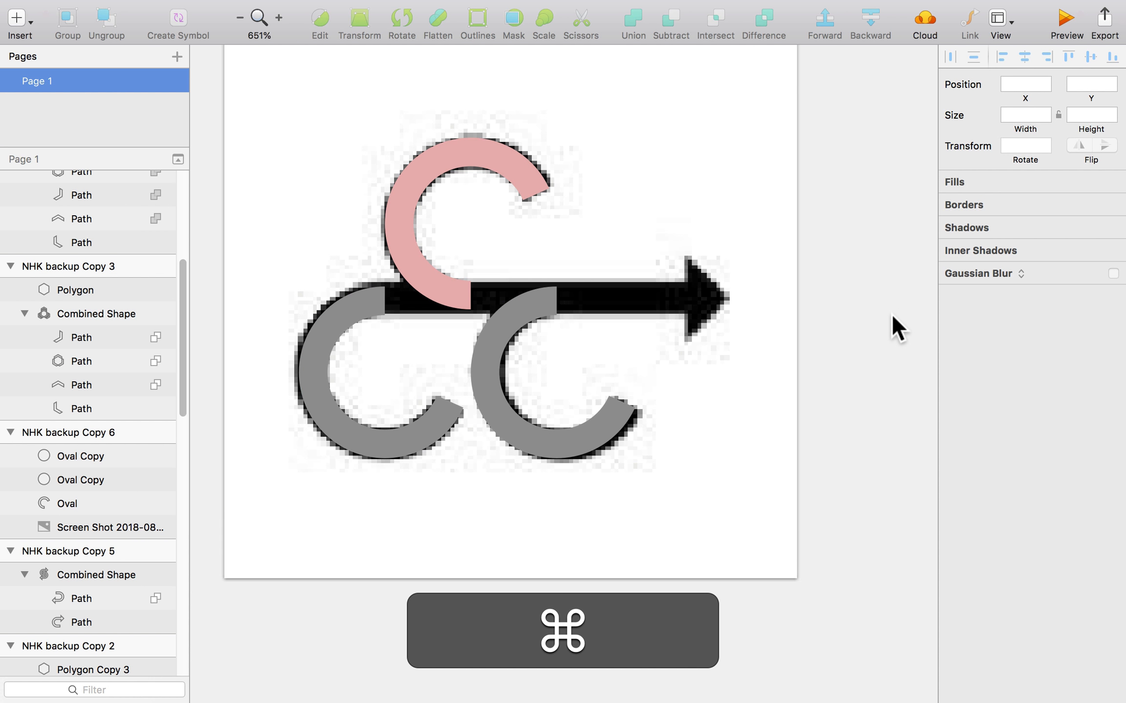
- Convert the borders of both lower grey arcs to outlines
{"action": "scroll", "coordinate": [898, 328], "scroll_direction": "down", "scroll_amount": 2}
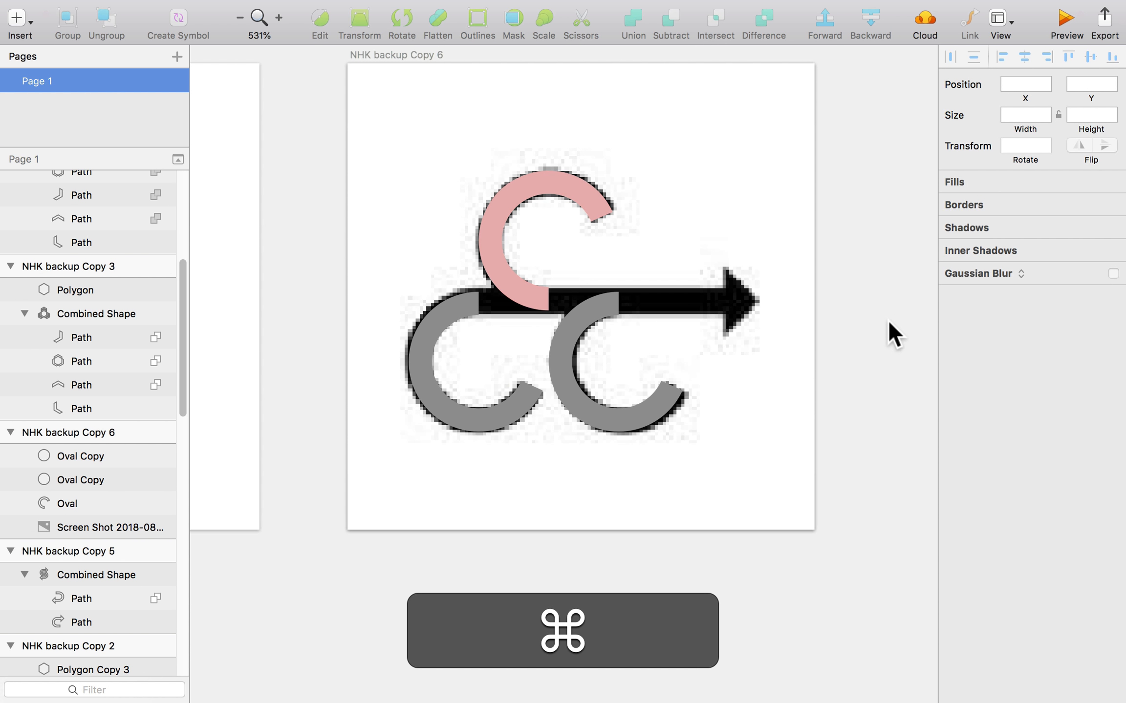
{"action": "left_click", "coordinate": [499, 422]}
{"action": "left_click", "coordinate": [590, 420], "text": "shift"}
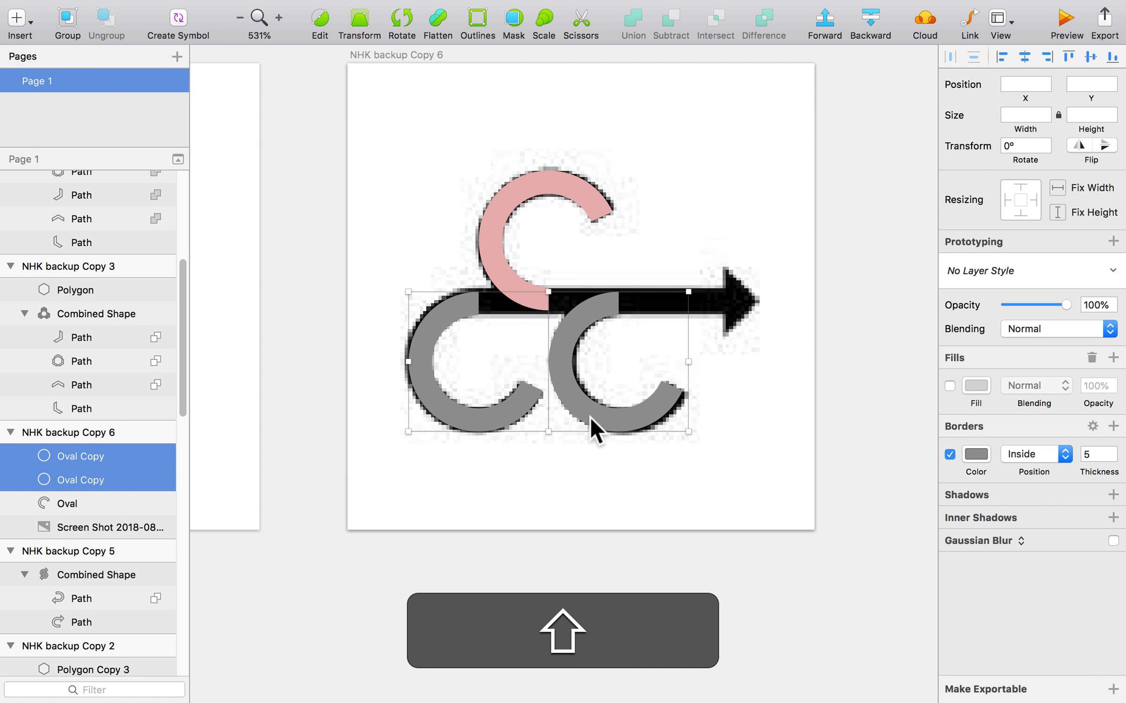
{"action": "left_click", "coordinate": [473, 20]}
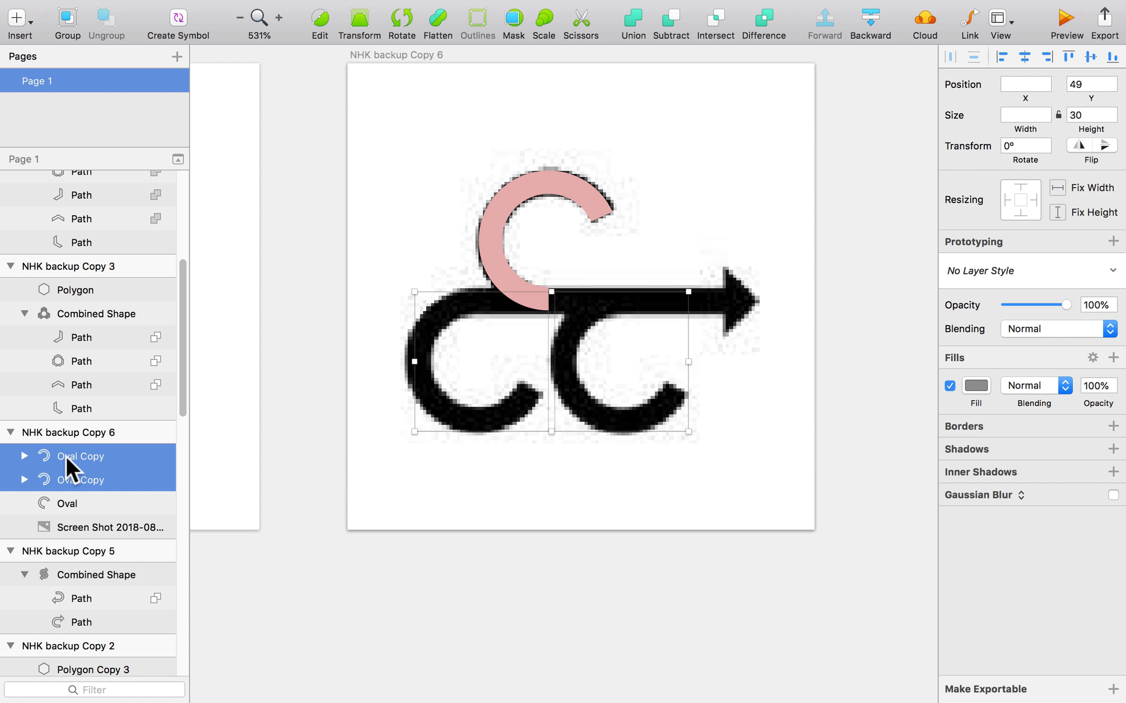
- Delete the subtracted path inside each of the two outlined lower arcs
{"action": "left_click", "coordinate": [24, 480]}
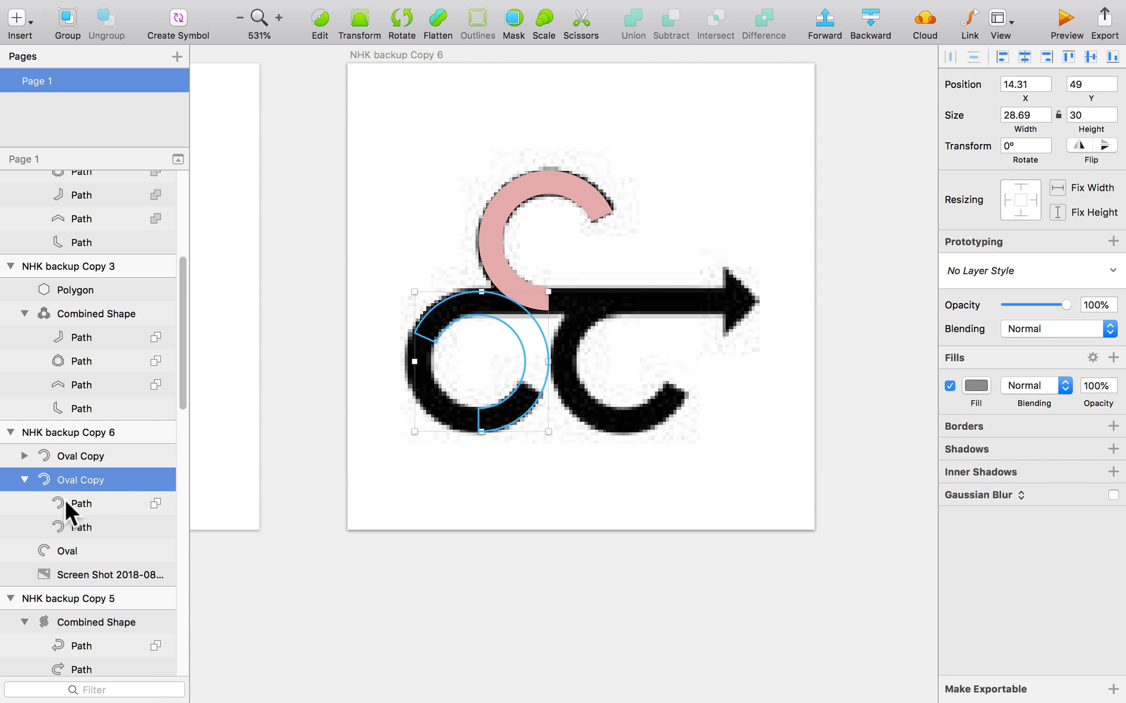
{"action": "left_click", "coordinate": [64, 499]}
{"action": "key", "text": "BackSpace"}
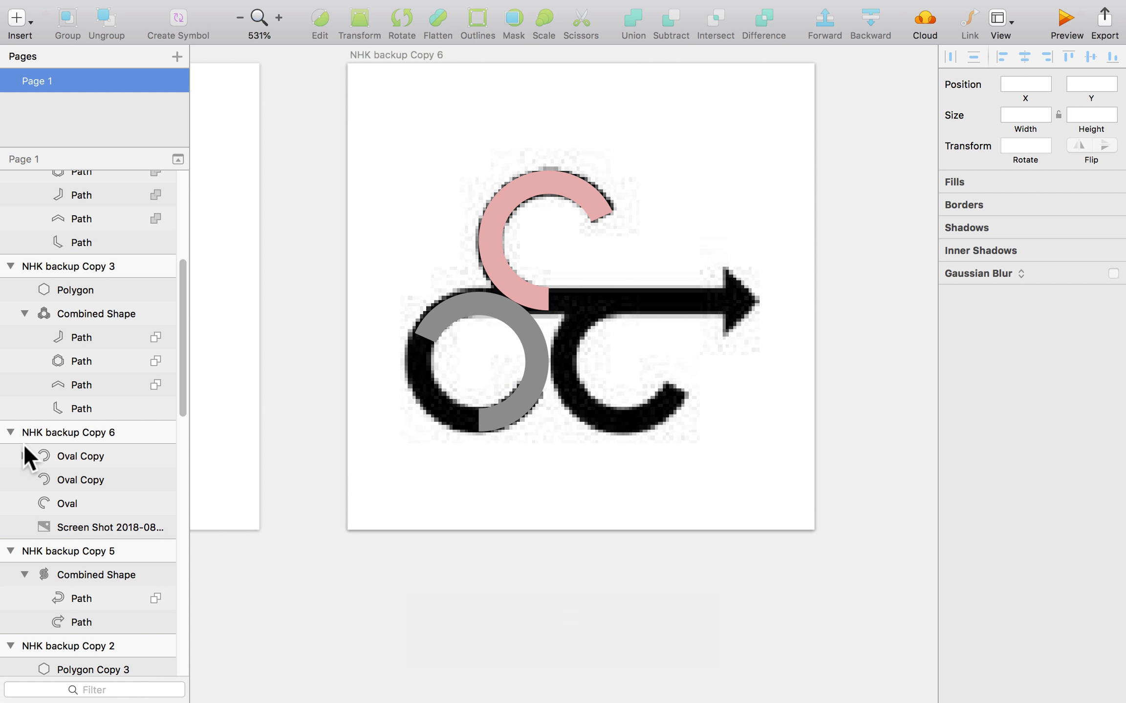
{"action": "left_click", "coordinate": [24, 456]}
{"action": "left_click", "coordinate": [78, 475]}
{"action": "key", "text": "BackSpace"}
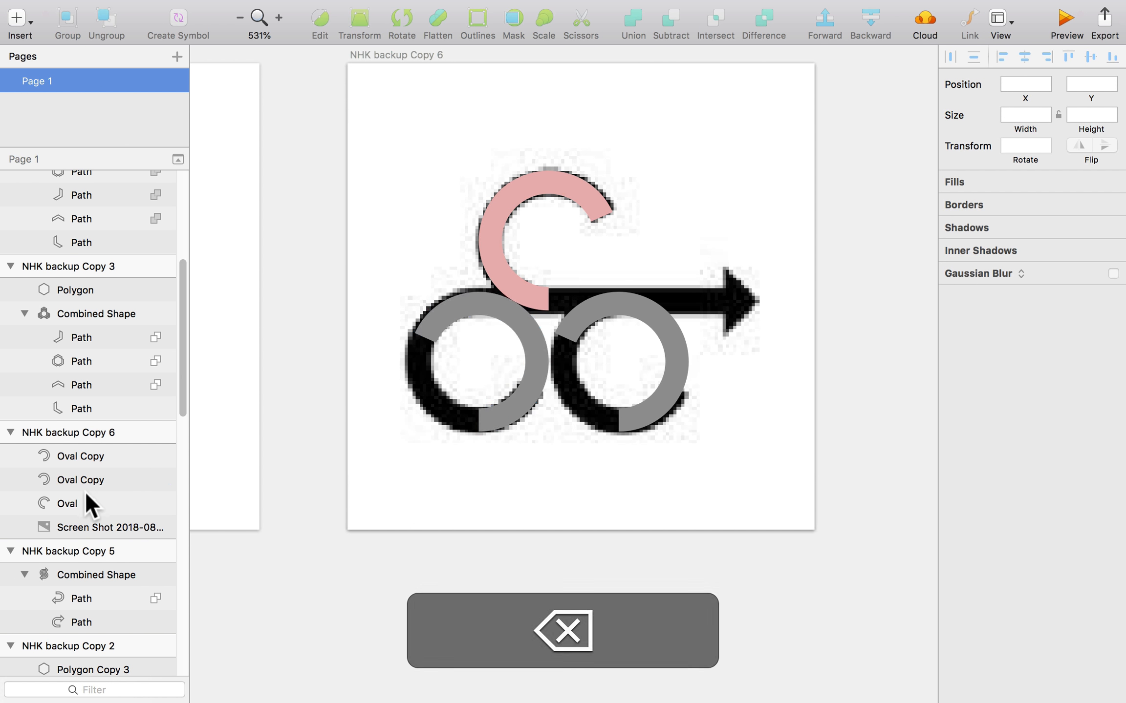
- Flip both lower arcs horizontally and vertically and nudge them 1 px to the left
{"action": "left_click", "coordinate": [646, 411]}
{"action": "left_click", "coordinate": [530, 404], "text": "shift"}
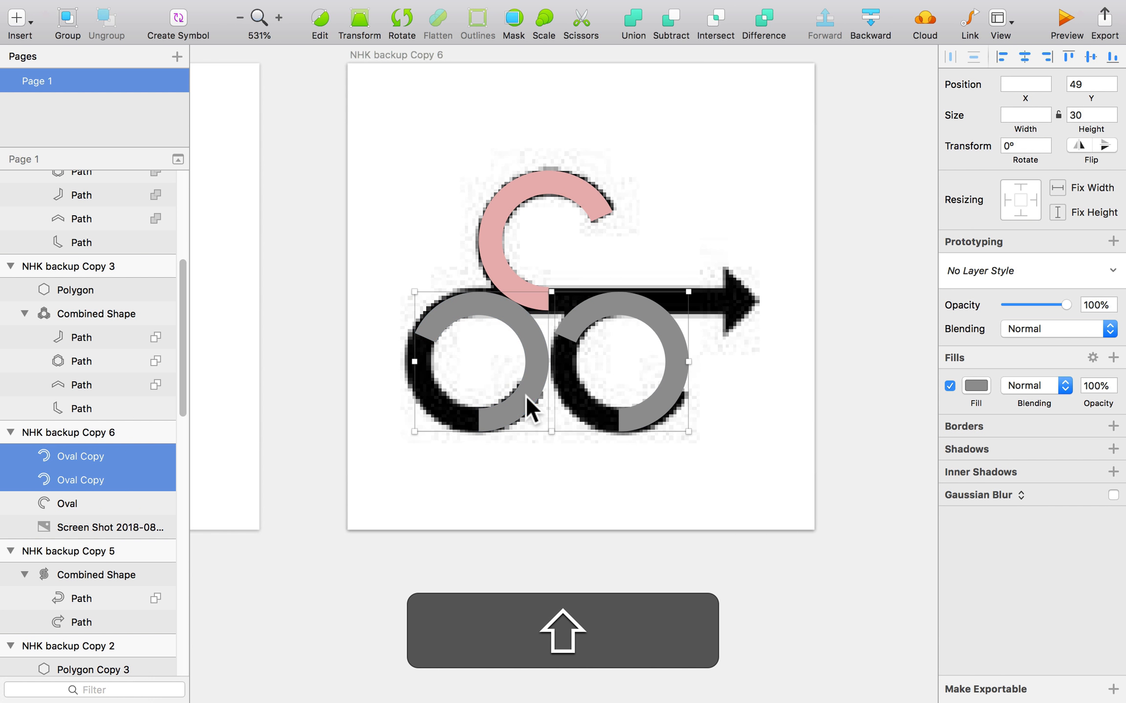
{"action": "left_click", "coordinate": [1079, 145]}
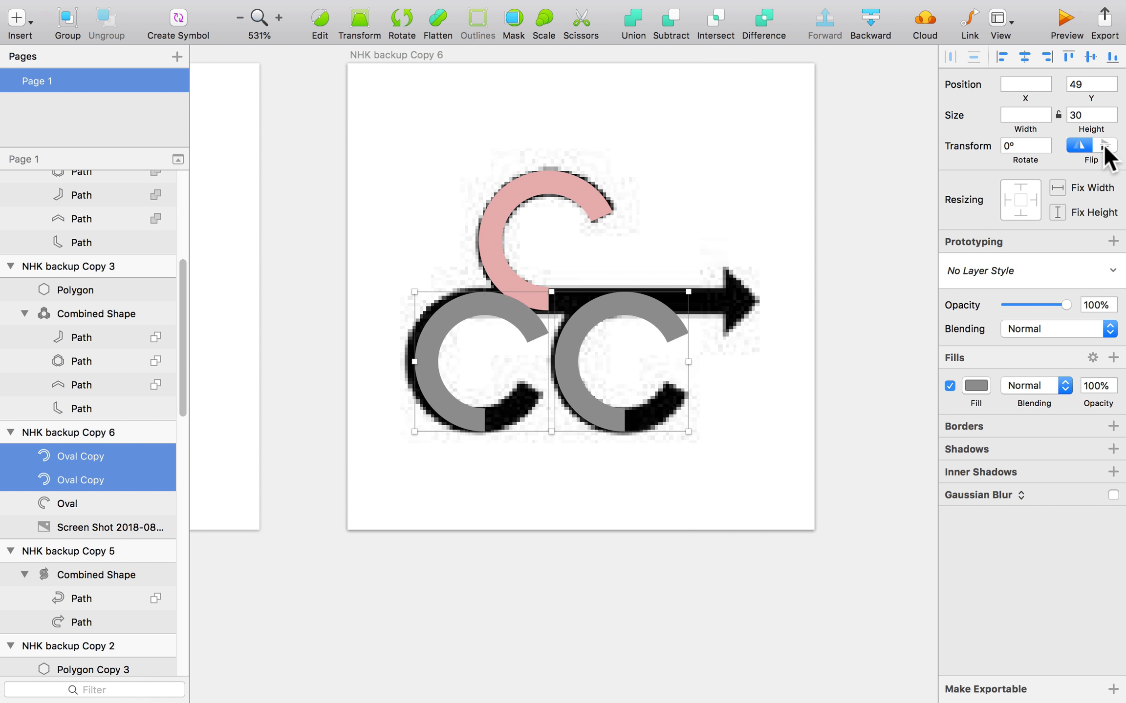
{"action": "left_click", "coordinate": [1104, 145]}
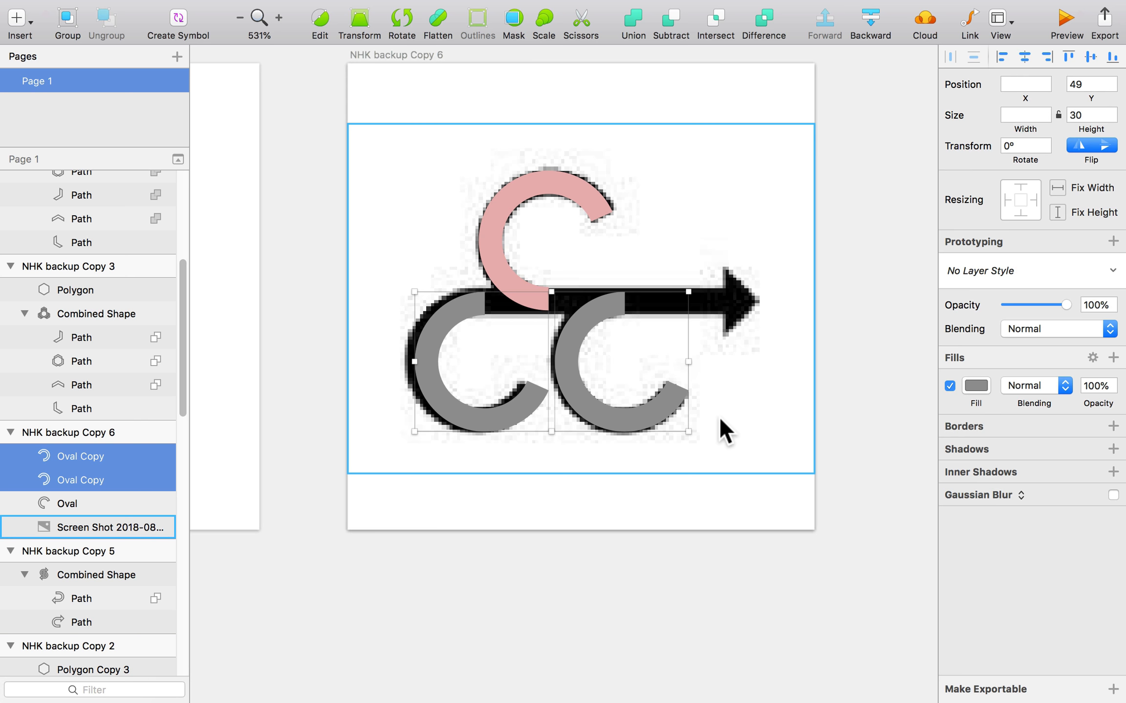
{"action": "key", "text": "Left"}
{"action": "left_click", "coordinate": [847, 384]}
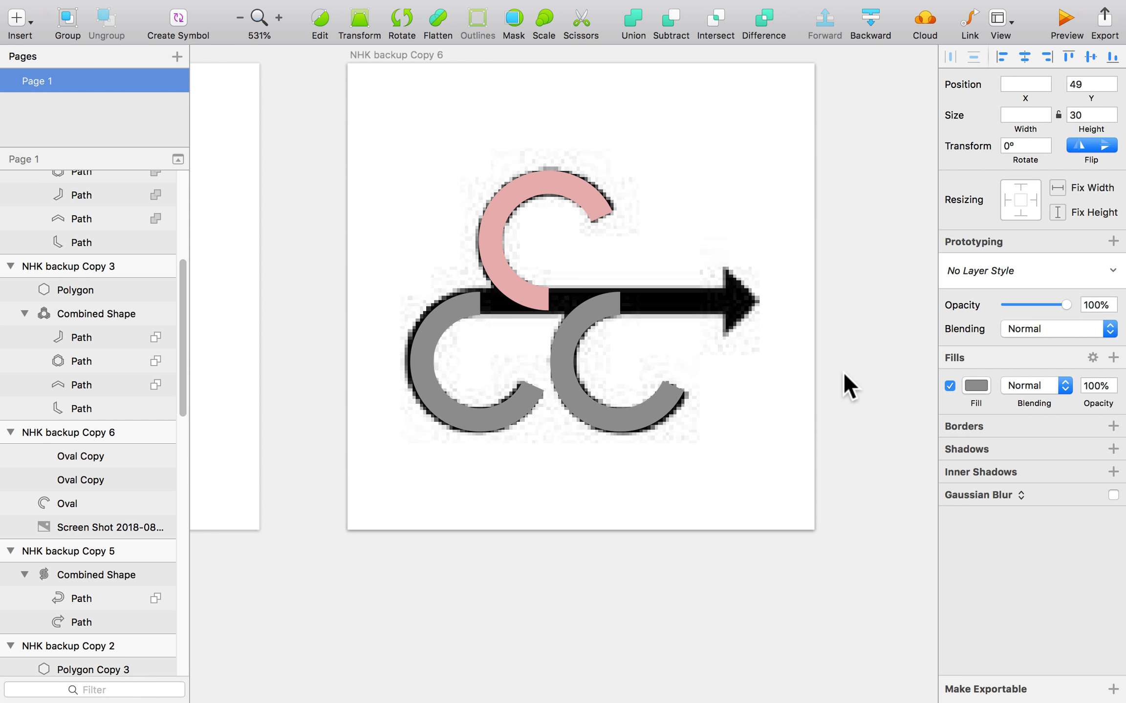
- Duplicate the pink arc horizontally to X 43, beside the original, as a guide
{"action": "scroll", "coordinate": [846, 385], "scroll_direction": "up", "scroll_amount": 3}
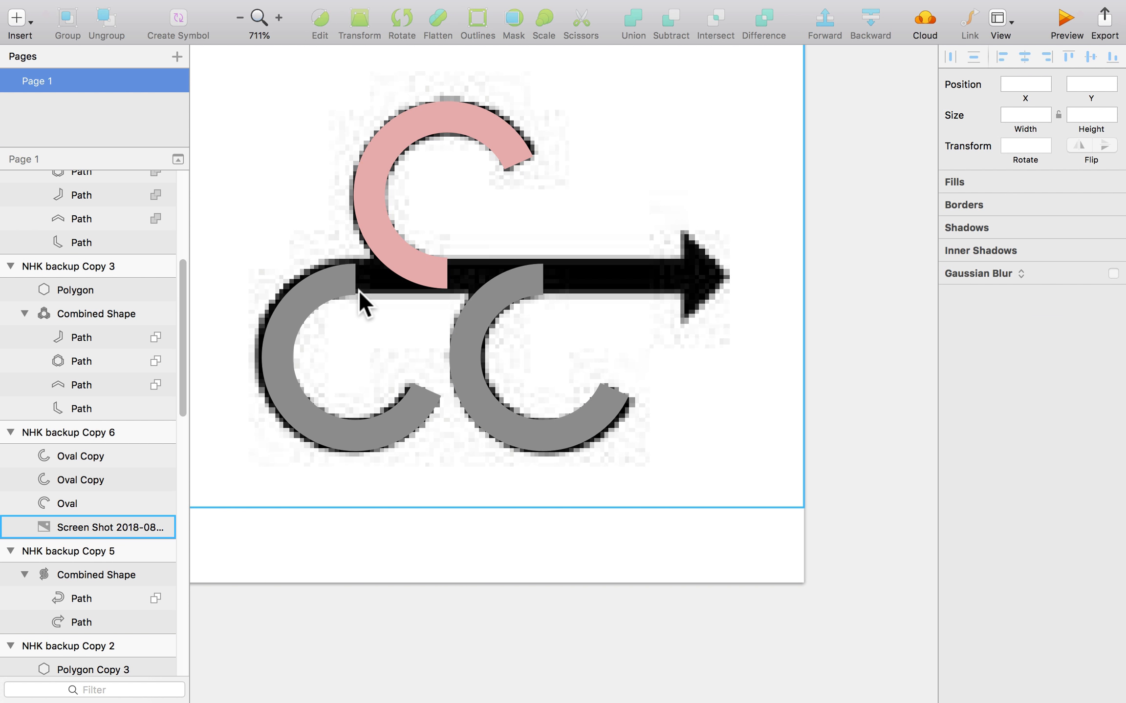
{"action": "scroll", "coordinate": [398, 298], "scroll_direction": "up", "scroll_amount": 3}
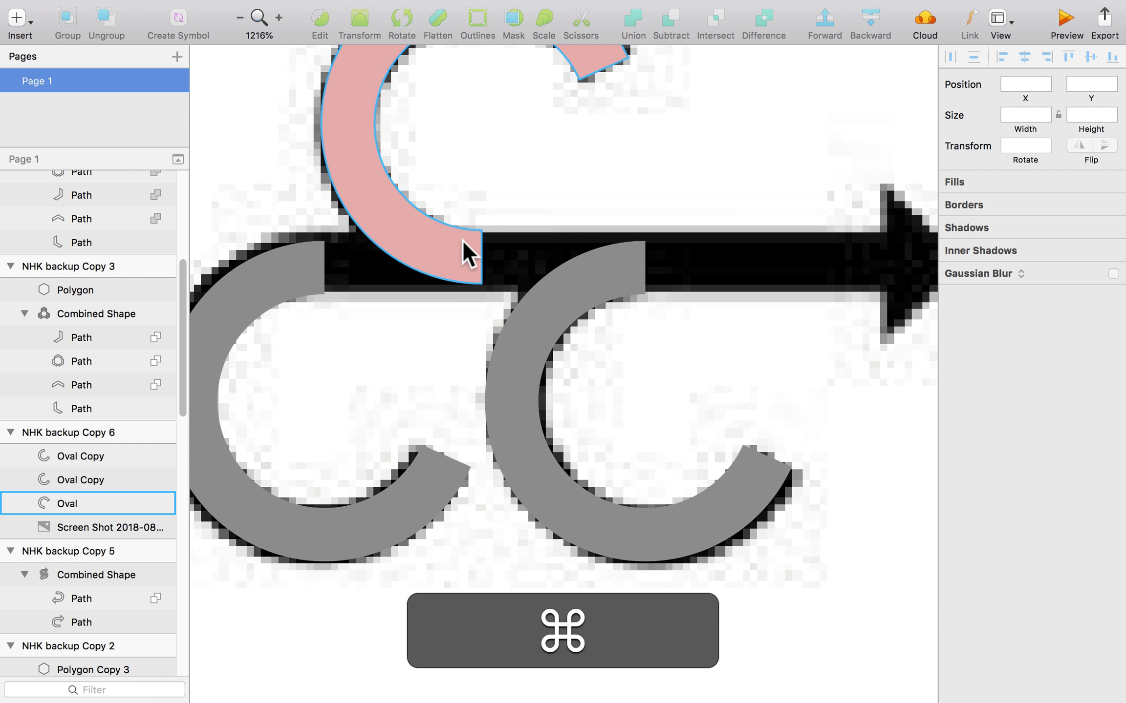
{"action": "left_click_drag", "start_coordinate": [458, 243], "coordinate": [620, 244]}
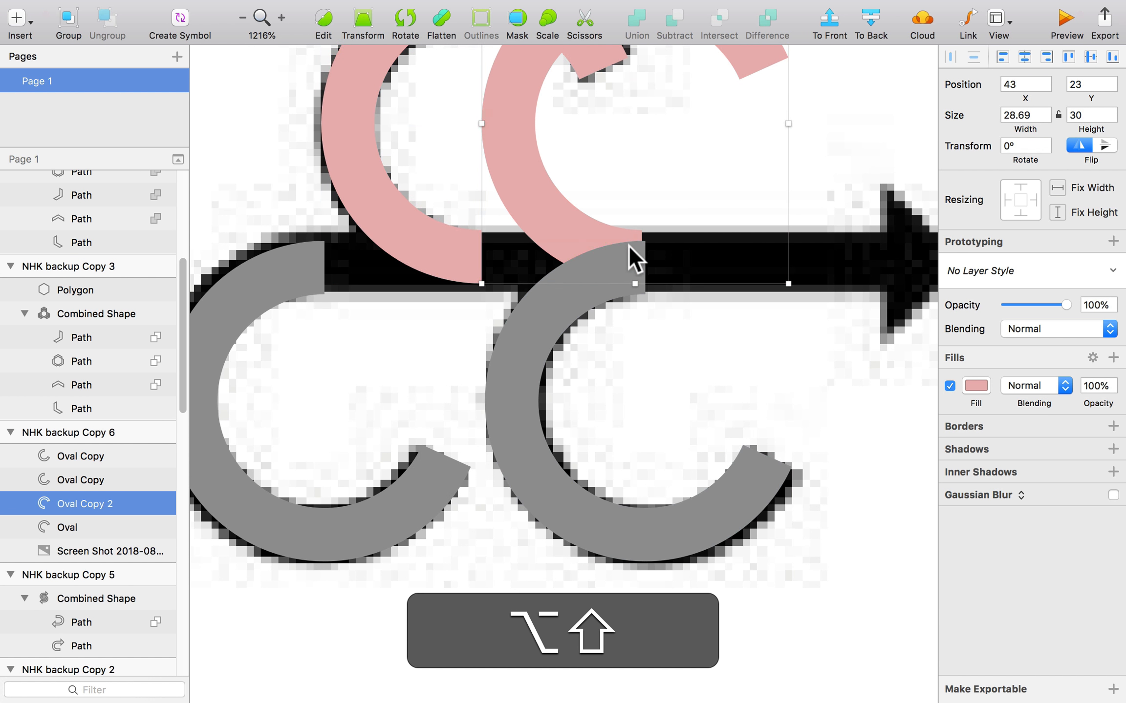
- Move both lower grey arcs up 1 px to Y 48 and delete the duplicate pink arc
{"action": "left_click", "coordinate": [603, 265]}
{"action": "left_click", "coordinate": [227, 286], "text": "shift"}
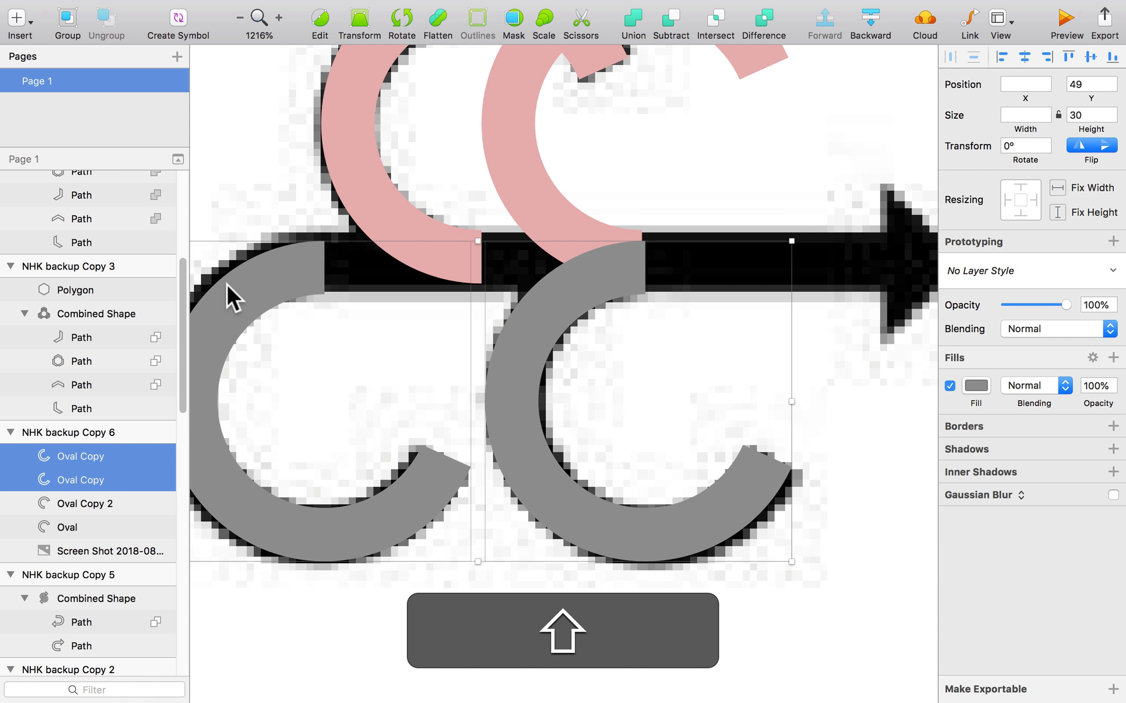
{"action": "key", "text": "Up"}
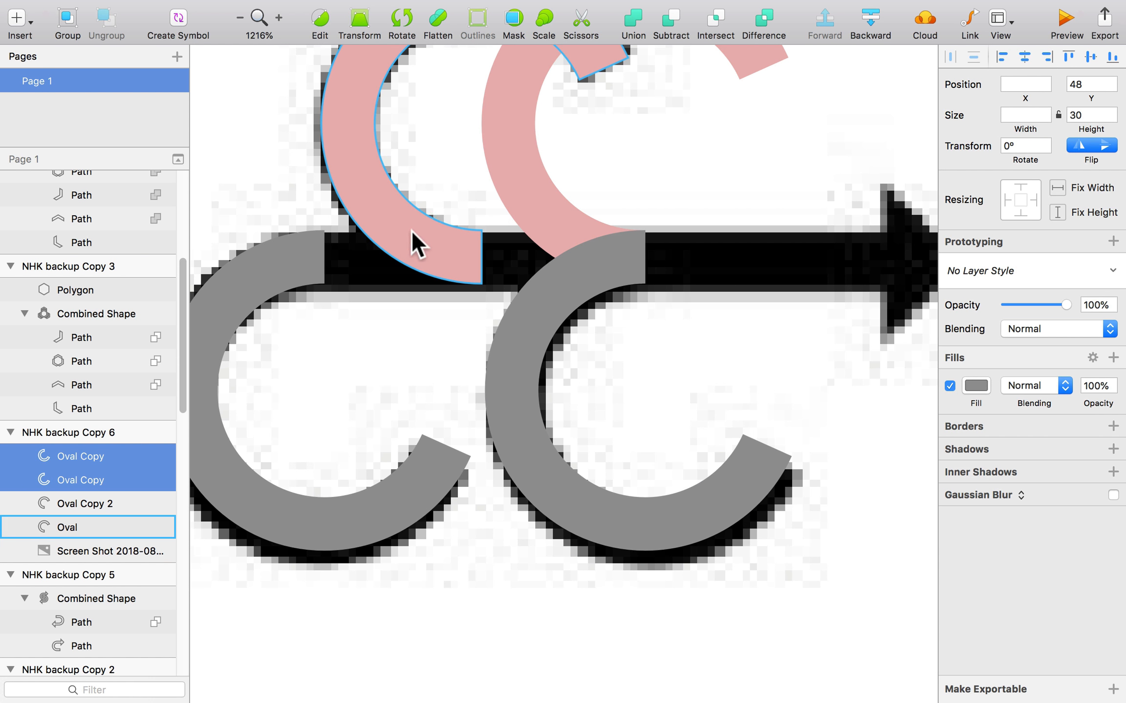
{"action": "left_click", "coordinate": [514, 200]}
{"action": "key", "text": "BackSpace"}
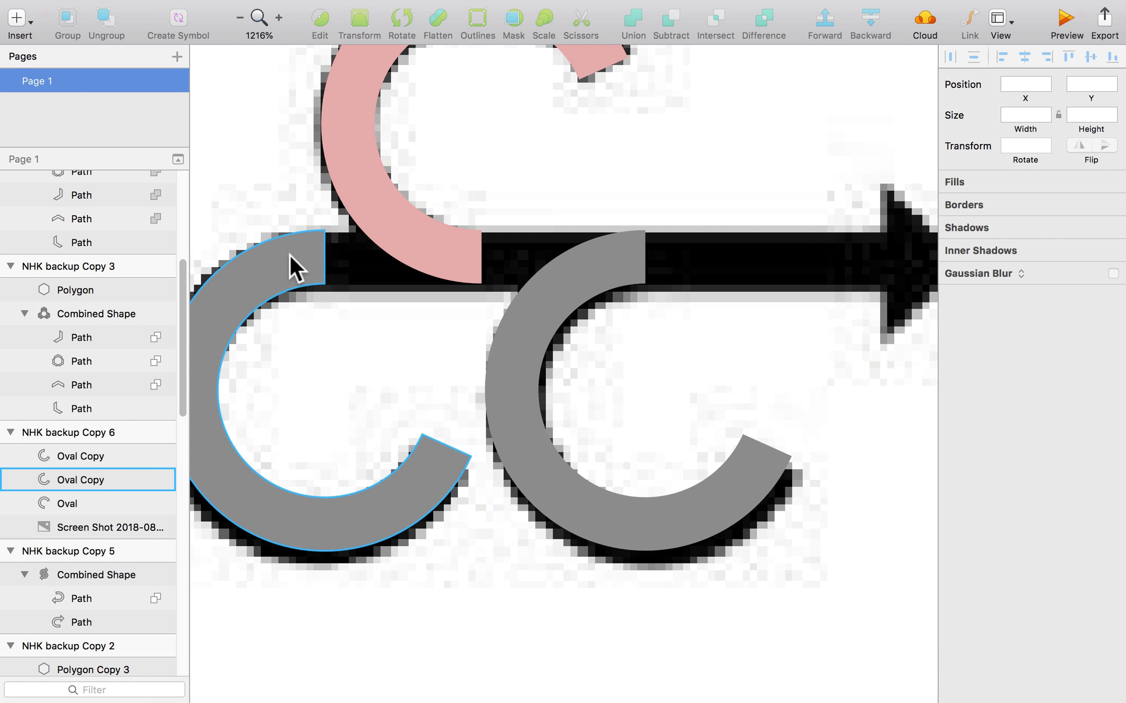
- Draw a 53 × 5 rectangle at X 28, Y 48 from the lower-left arc's end to the arrowhead
{"action": "left_click", "coordinate": [283, 271]}
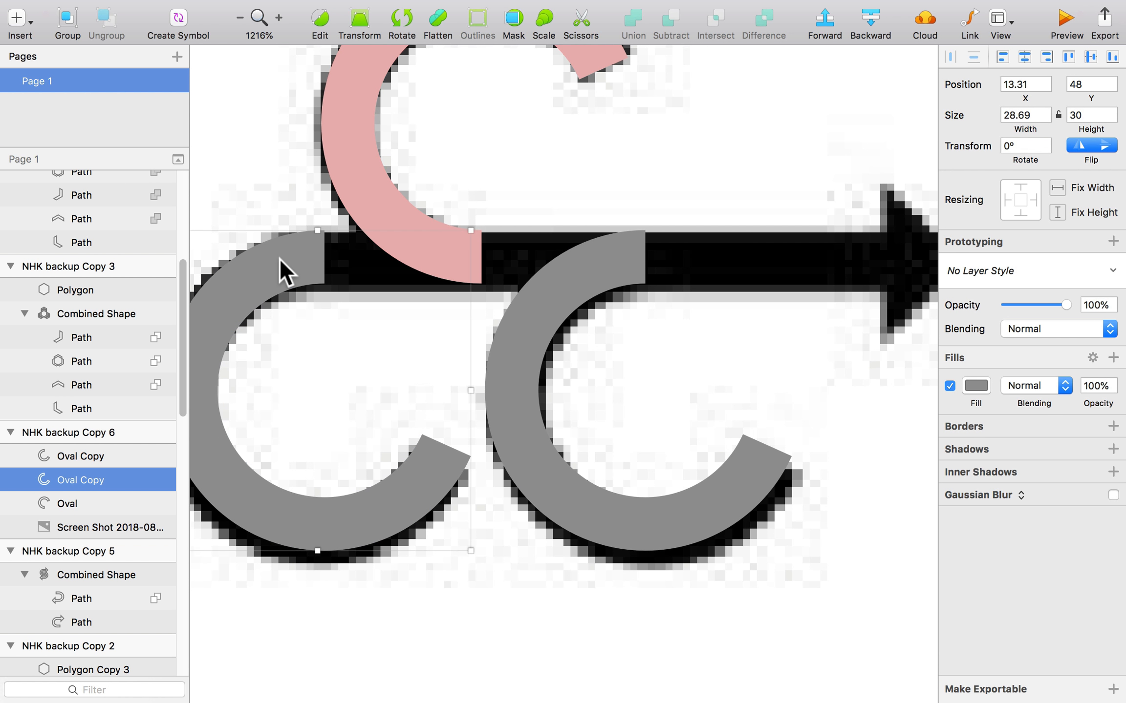
{"action": "key", "text": "r"}
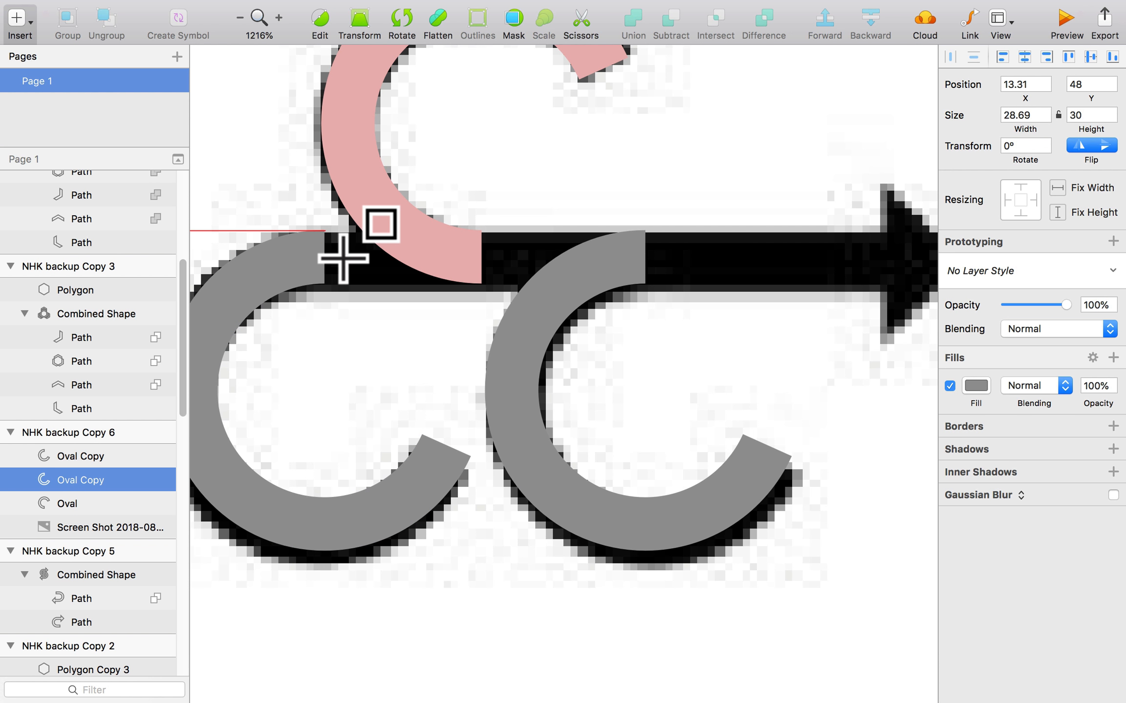
{"action": "mouse_move", "coordinate": [339, 256]}
{"action": "left_mouse_down"}
{"action": "mouse_move", "coordinate": [398, 313]}
{"action": "mouse_move", "coordinate": [385, 296]}
{"action": "mouse_move", "coordinate": [658, 266]}
{"action": "mouse_move", "coordinate": [910, 261]}
{"action": "left_mouse_up"}
- Move the reference screenshot out of the artboard to the empty canvas directly above it
{"action": "scroll", "coordinate": [679, 386], "scroll_direction": "down", "scroll_amount": 5}
{"action": "scroll", "coordinate": [679, 386], "scroll_direction": "down", "scroll_amount": 3}
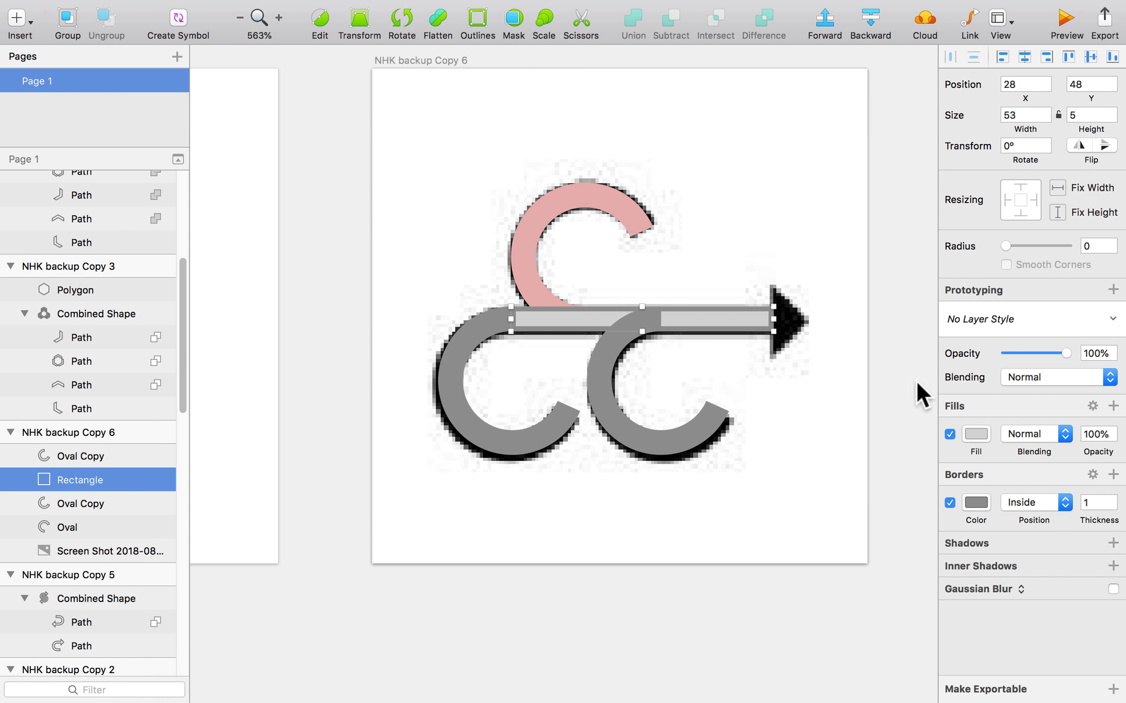
{"action": "scroll", "coordinate": [792, 488], "scroll_direction": "down", "scroll_amount": 3}
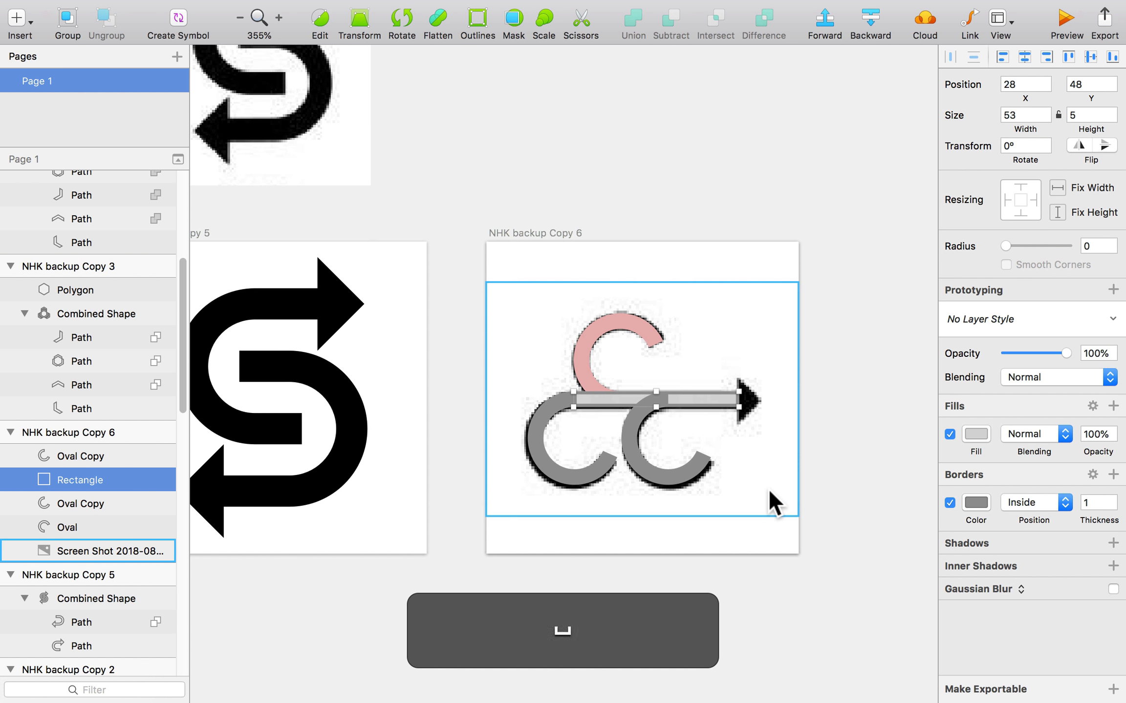
{"action": "left_click_drag", "start_coordinate": [768, 496], "coordinate": [777, 179]}
{"action": "left_click", "coordinate": [869, 322]}
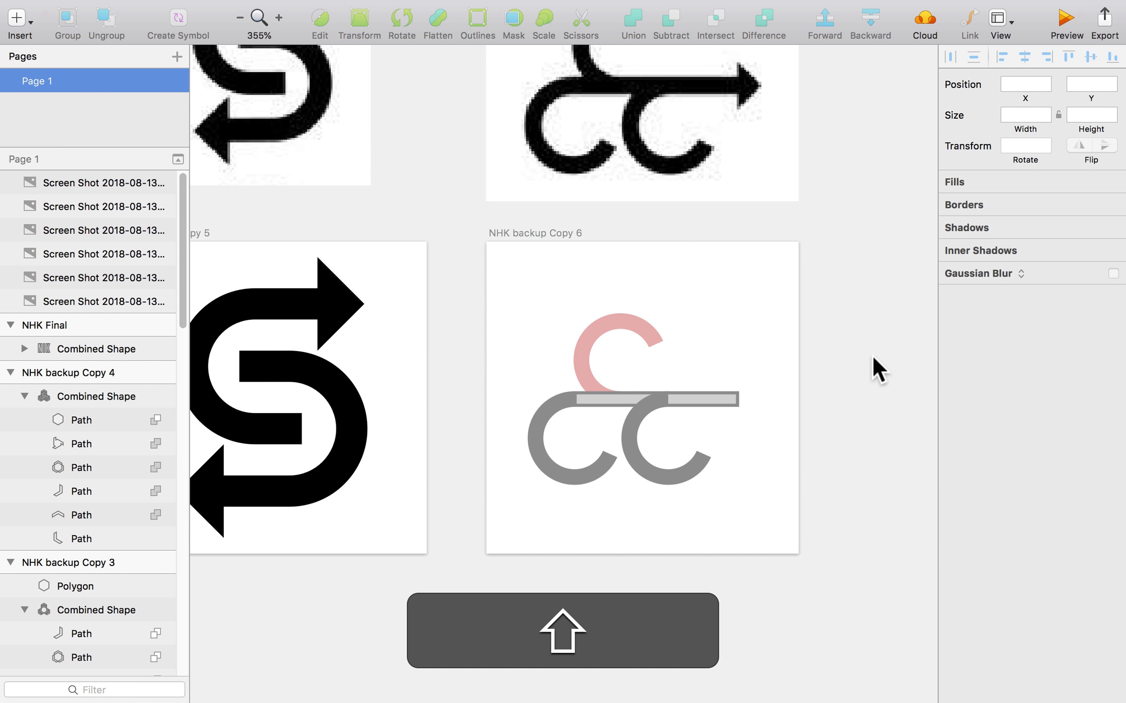
{"action": "scroll", "coordinate": [760, 84], "scroll_direction": "up", "scroll_amount": 4}
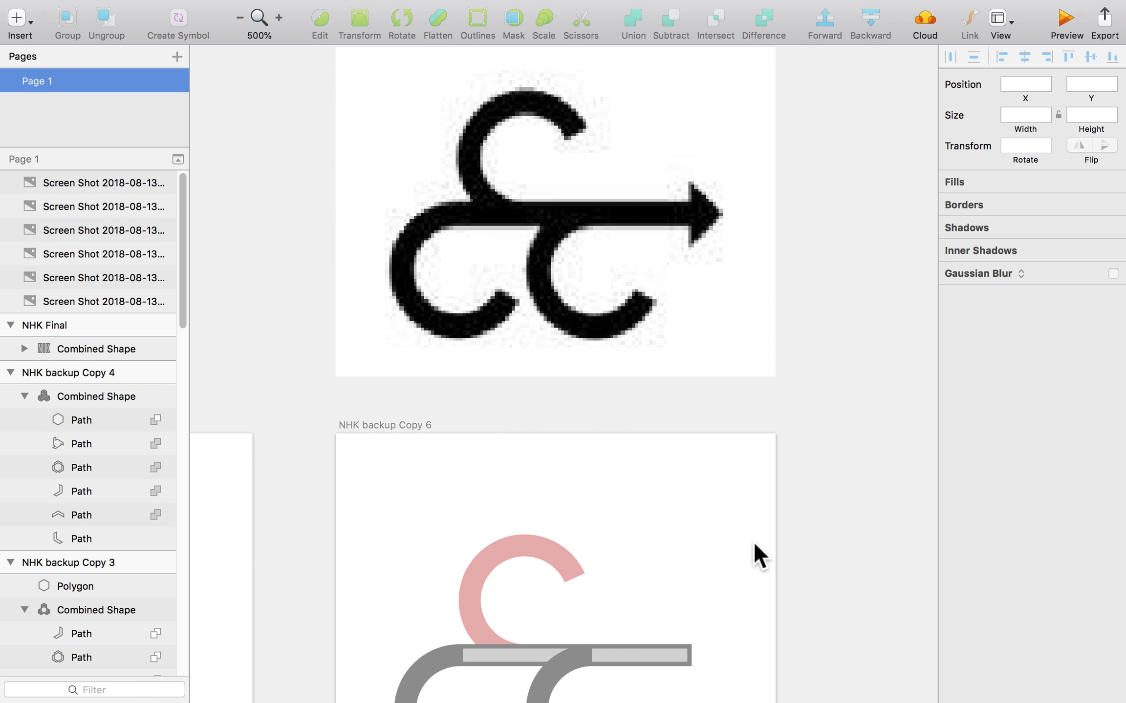
- Draw a 5 × 15 rectangle at the shaft's right end and centre it vertically on the shaft at X 81, Y 43
{"action": "key", "text": "space"}
{"action": "left_click_drag", "start_coordinate": [702, 513], "coordinate": [611, 273]}
{"action": "left_click", "coordinate": [567, 416]}
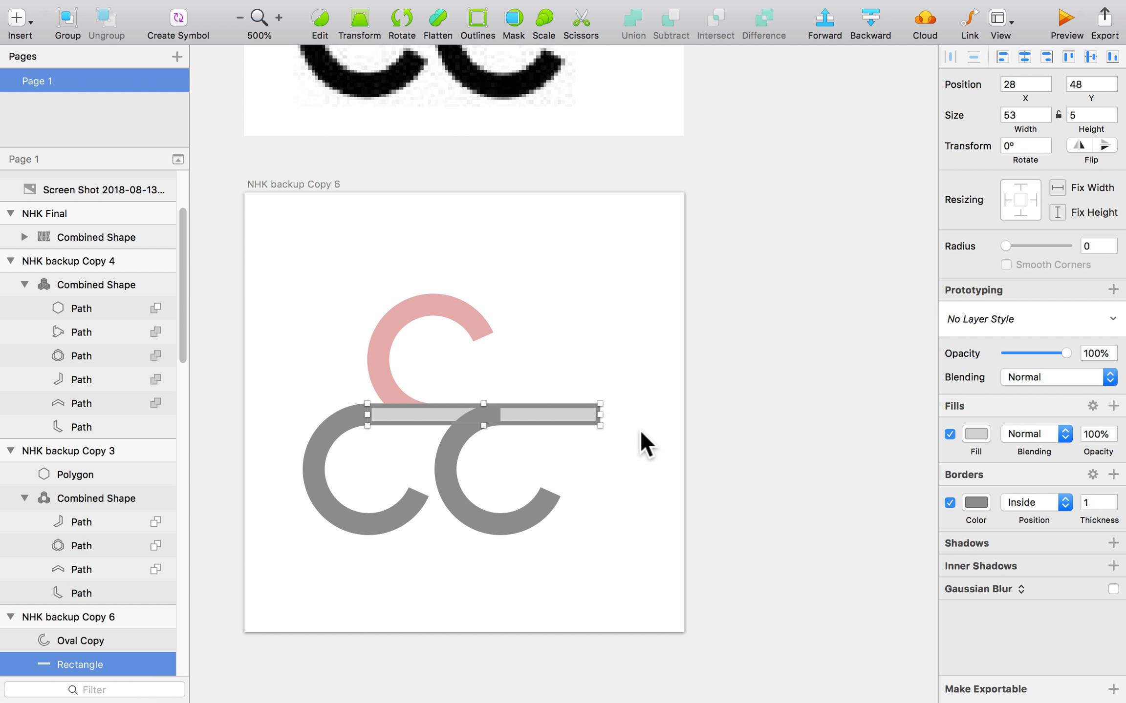
{"action": "scroll", "coordinate": [633, 341], "scroll_direction": "up", "scroll_amount": 5}
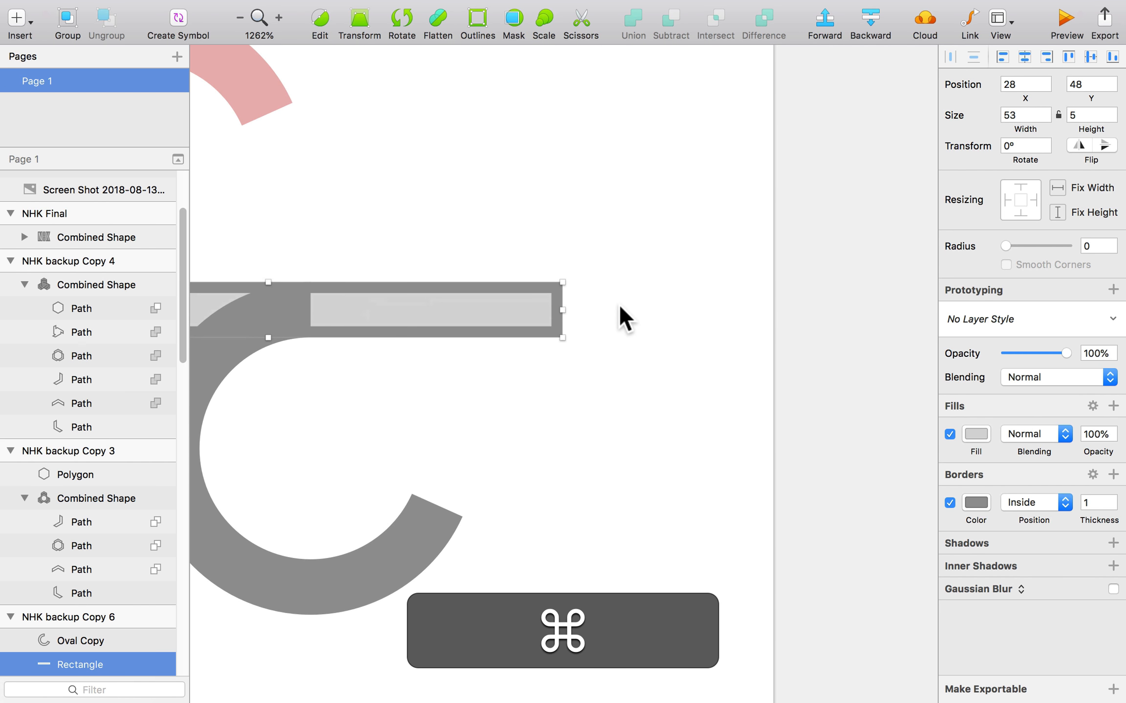
{"action": "key", "text": "r"}
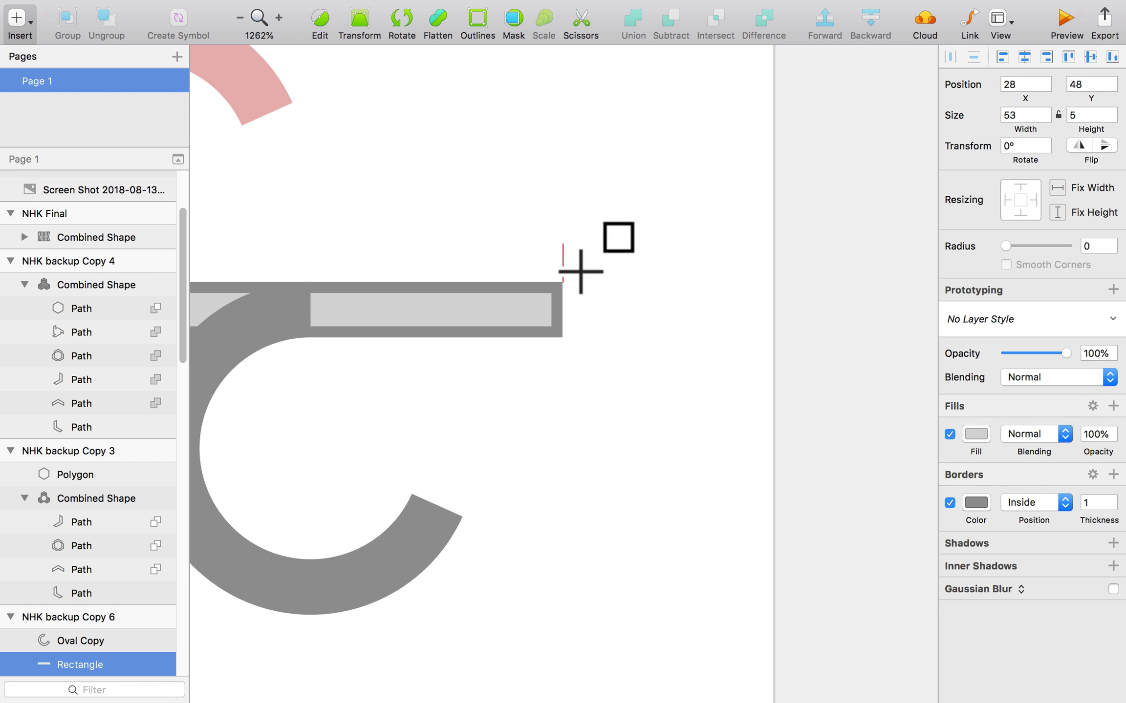
{"action": "left_click_drag", "start_coordinate": [580, 268], "coordinate": [634, 429]}
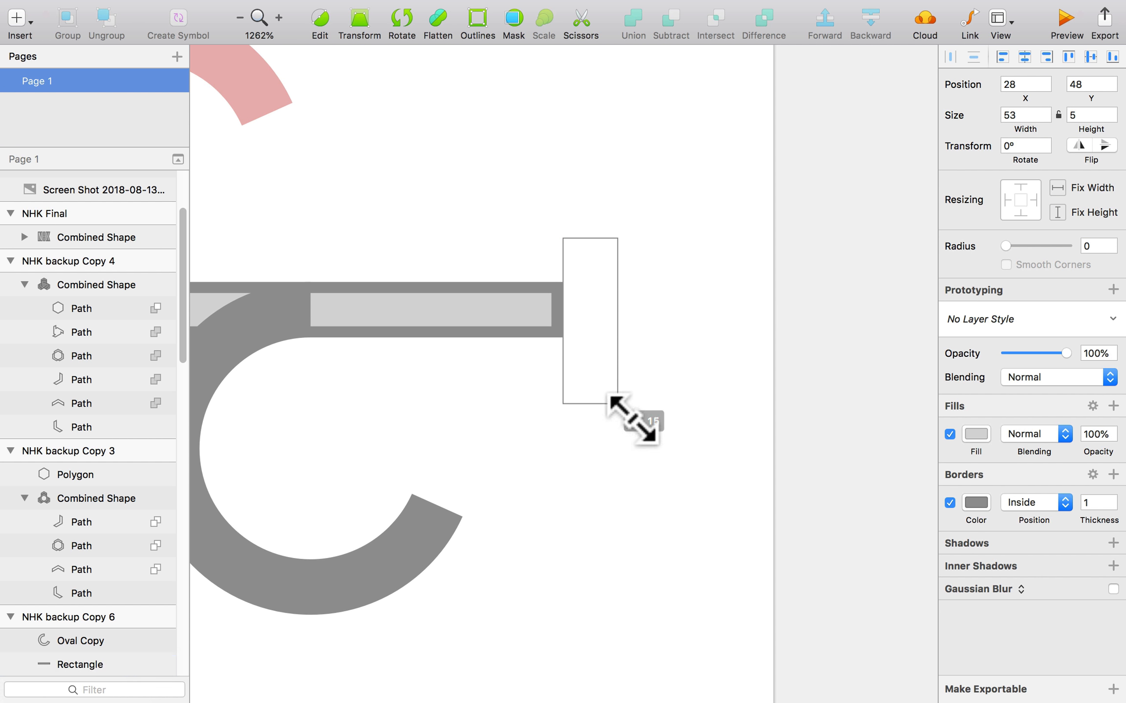
{"action": "left_click", "coordinate": [712, 432]}
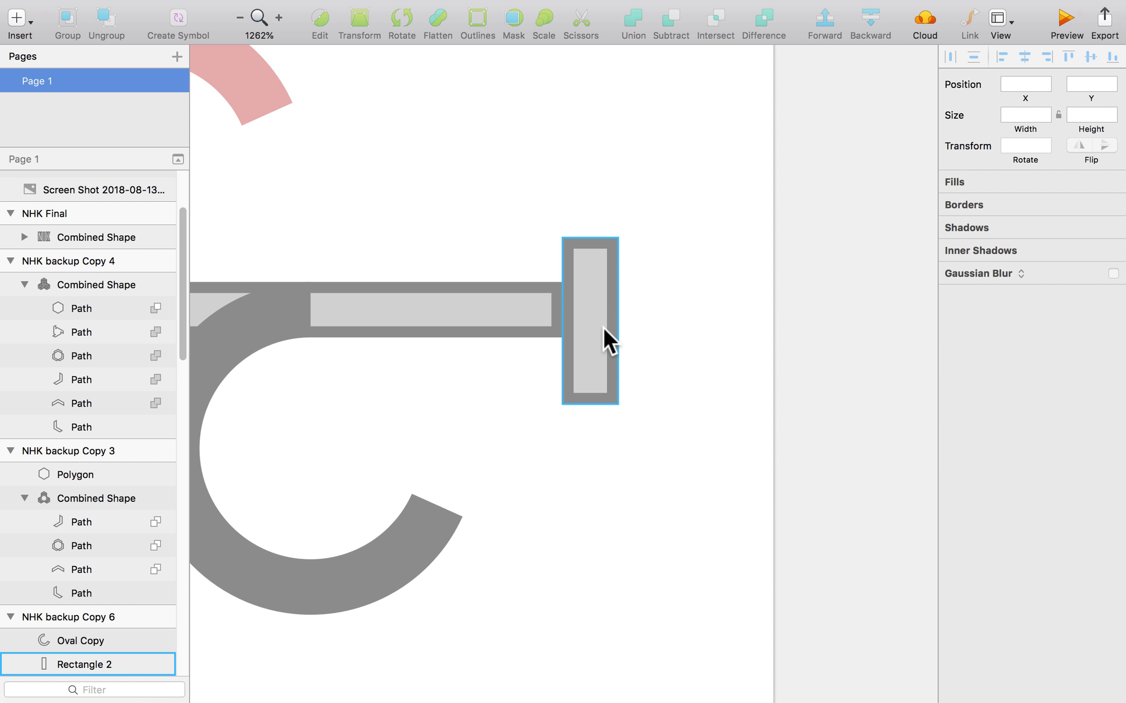
{"action": "left_click_drag", "start_coordinate": [602, 326], "coordinate": [593, 331]}
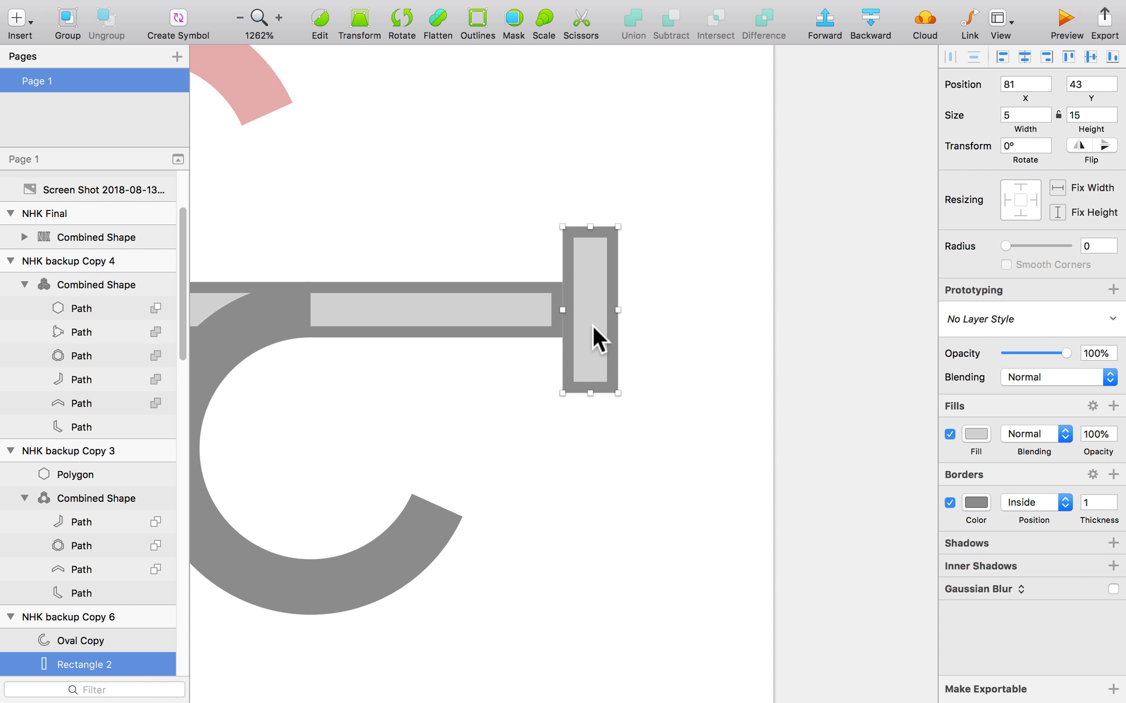
{"action": "left_click", "coordinate": [557, 319], "text": "shift"}
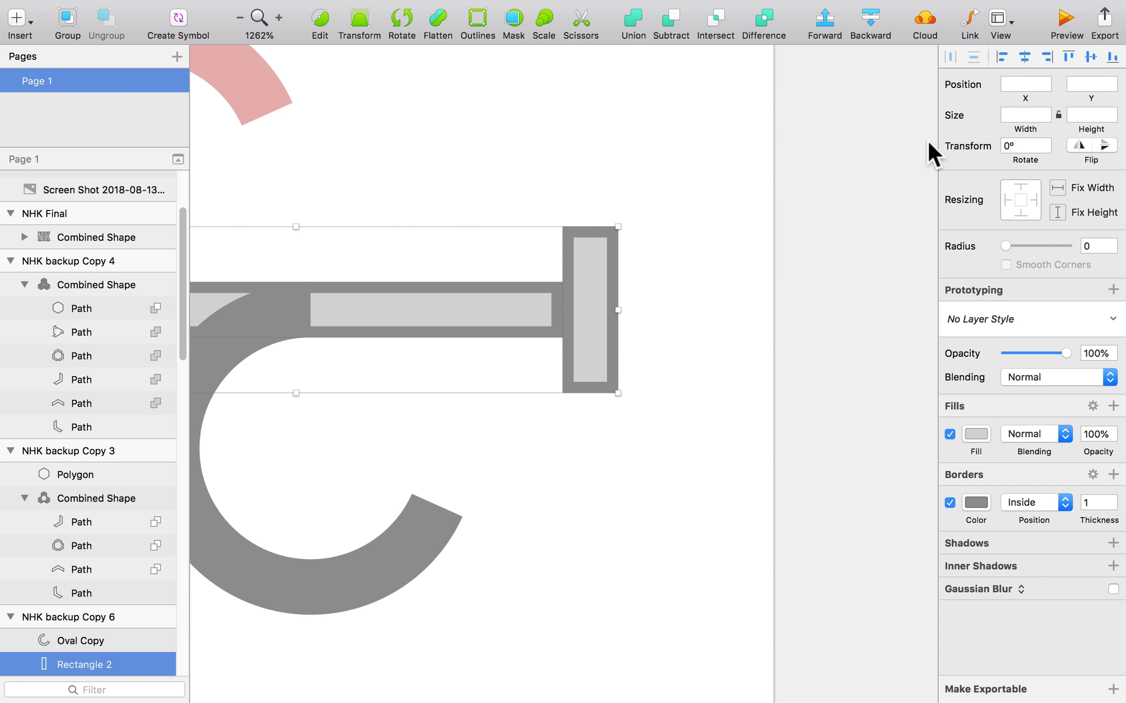
{"action": "left_click", "coordinate": [650, 262]}
{"action": "left_click", "coordinate": [558, 317]}
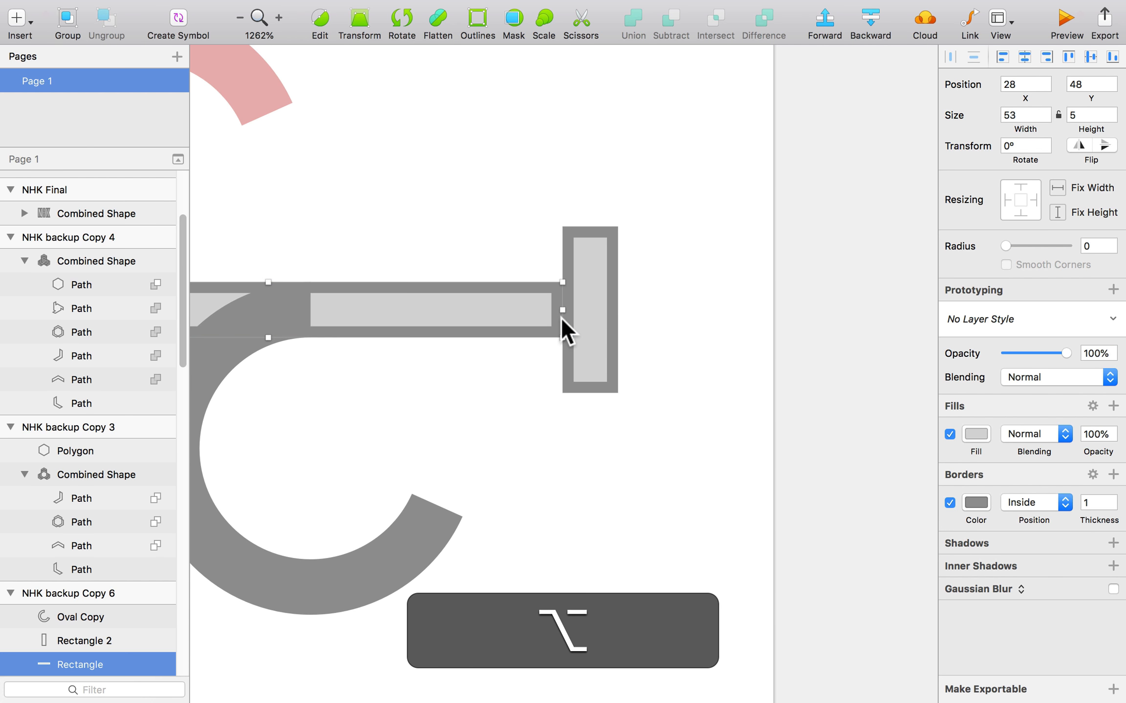
{"action": "left_click", "coordinate": [675, 307]}
{"action": "left_click", "coordinate": [560, 318]}
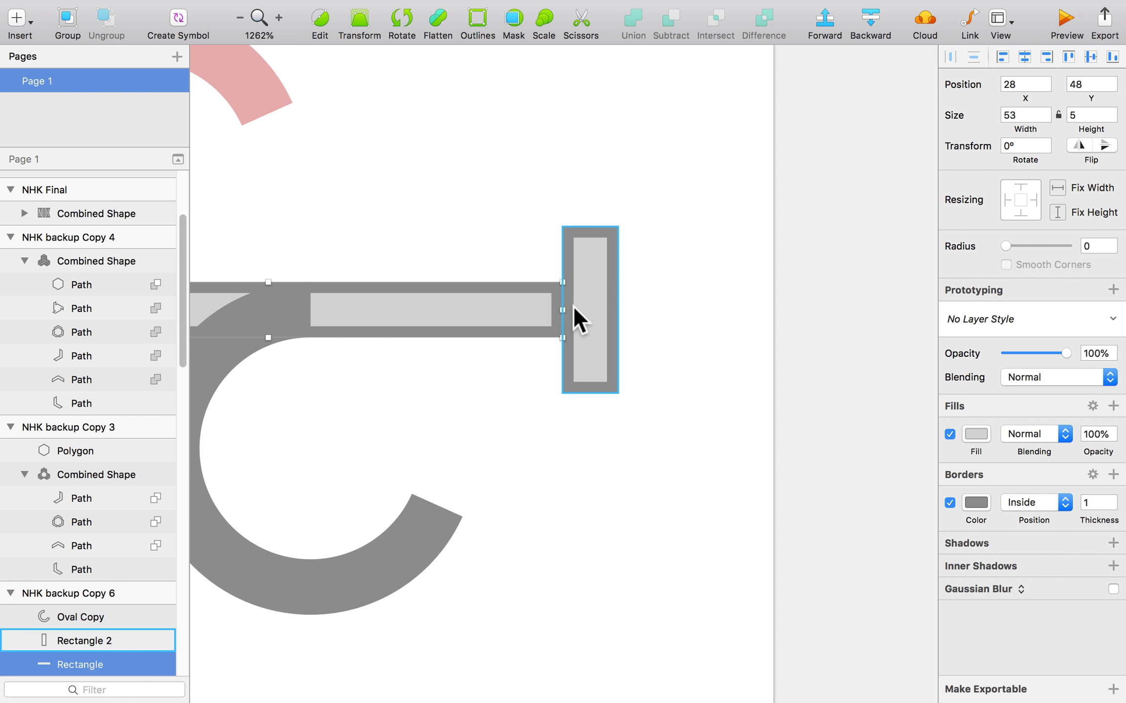
- Delete the upper-right corner point of the tall 5 × 15 rectangle to turn it into a triangle
{"action": "left_click", "coordinate": [573, 306]}
{"action": "double_click", "coordinate": [573, 305]}
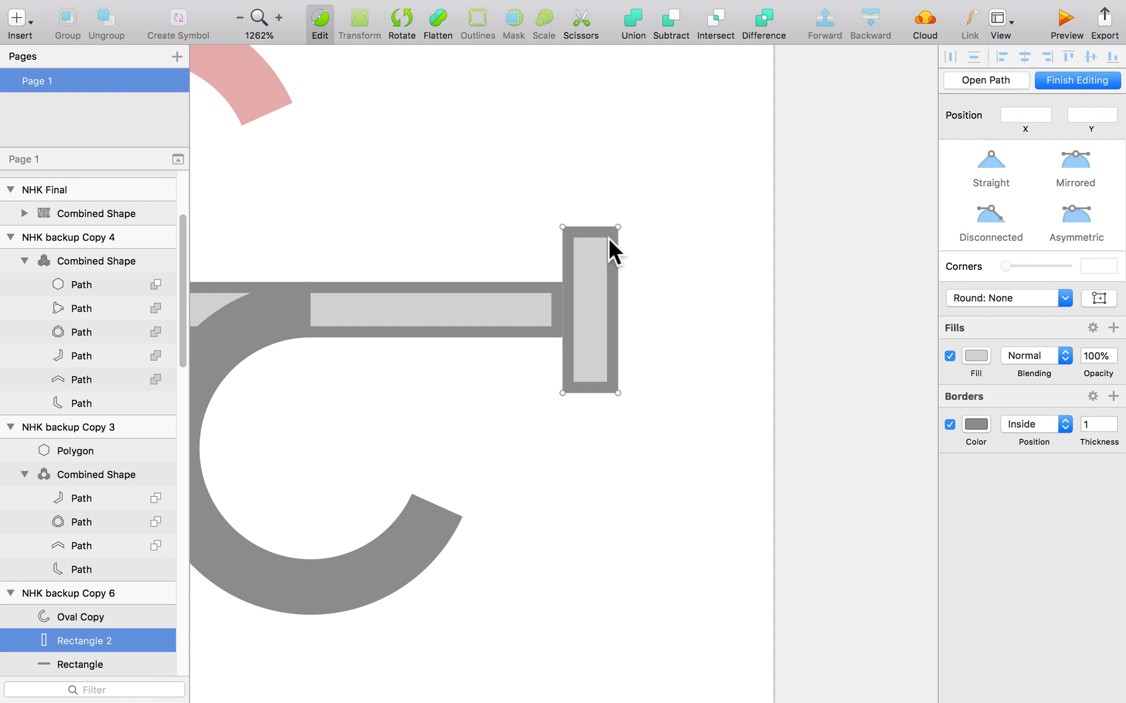
{"action": "left_click", "coordinate": [618, 226]}
{"action": "key", "text": "BackSpace"}
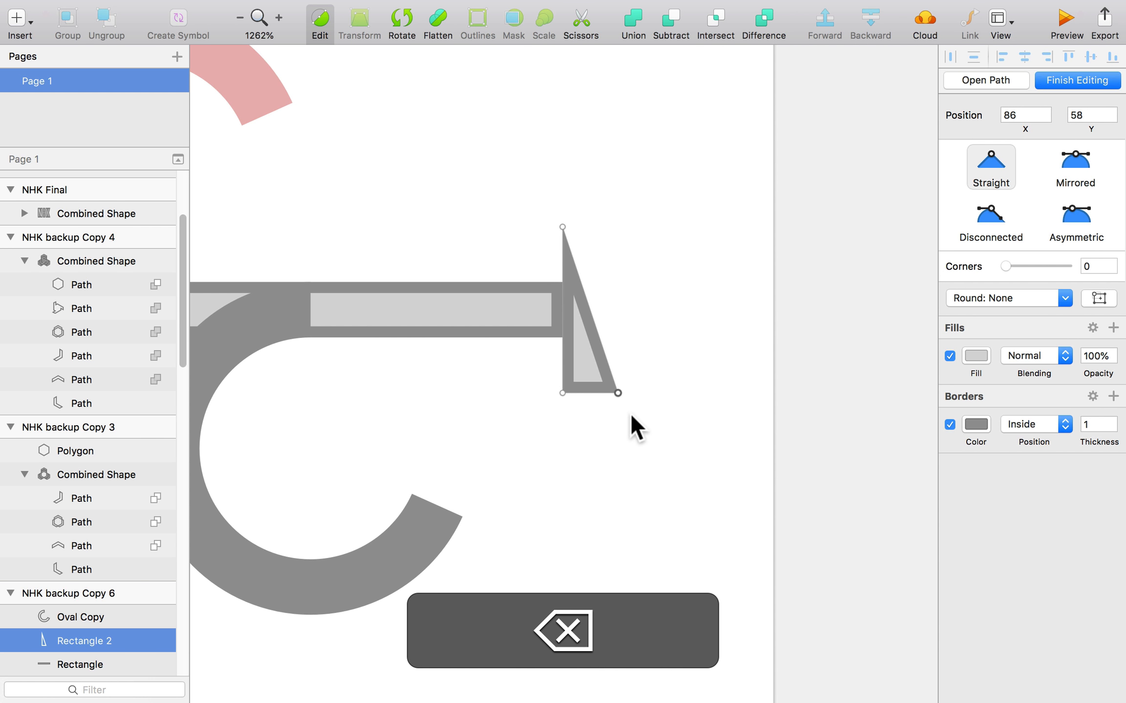
- Move the triangle's right point up to Y 50.5 to form a symmetrical arrowhead, and finish editing the path
{"action": "key", "text": "Up"}
{"action": "key", "text": "Up"}
{"action": "key", "text": "Up"}
{"action": "key", "text": "Up"}
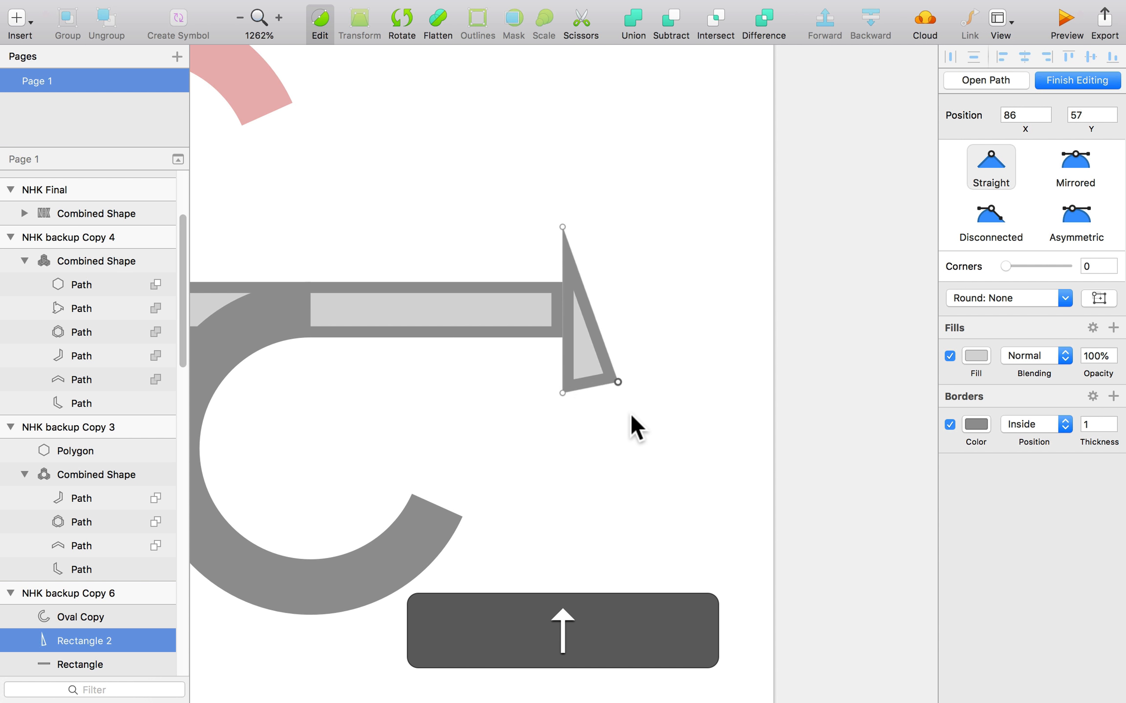
{"action": "key", "text": "Up"}
{"action": "key", "text": "Up"}
{"action": "key", "text": "Up"}
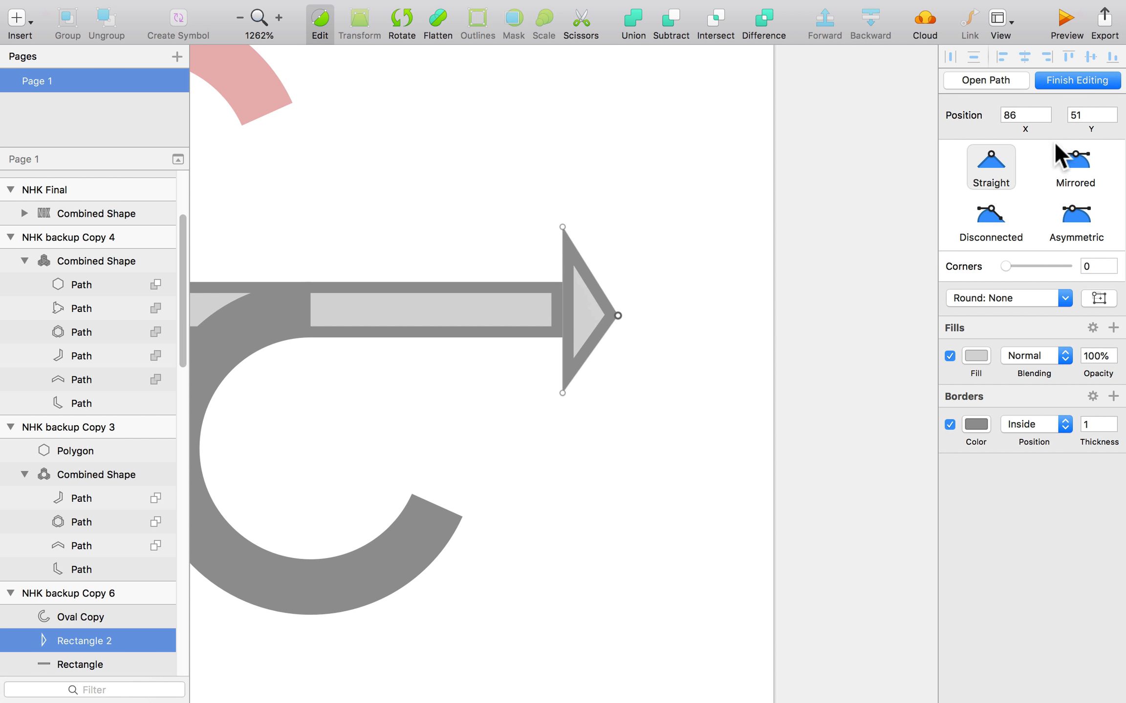
{"action": "left_click", "coordinate": [1090, 115]}
{"action": "key", "text": "BackSpace"}
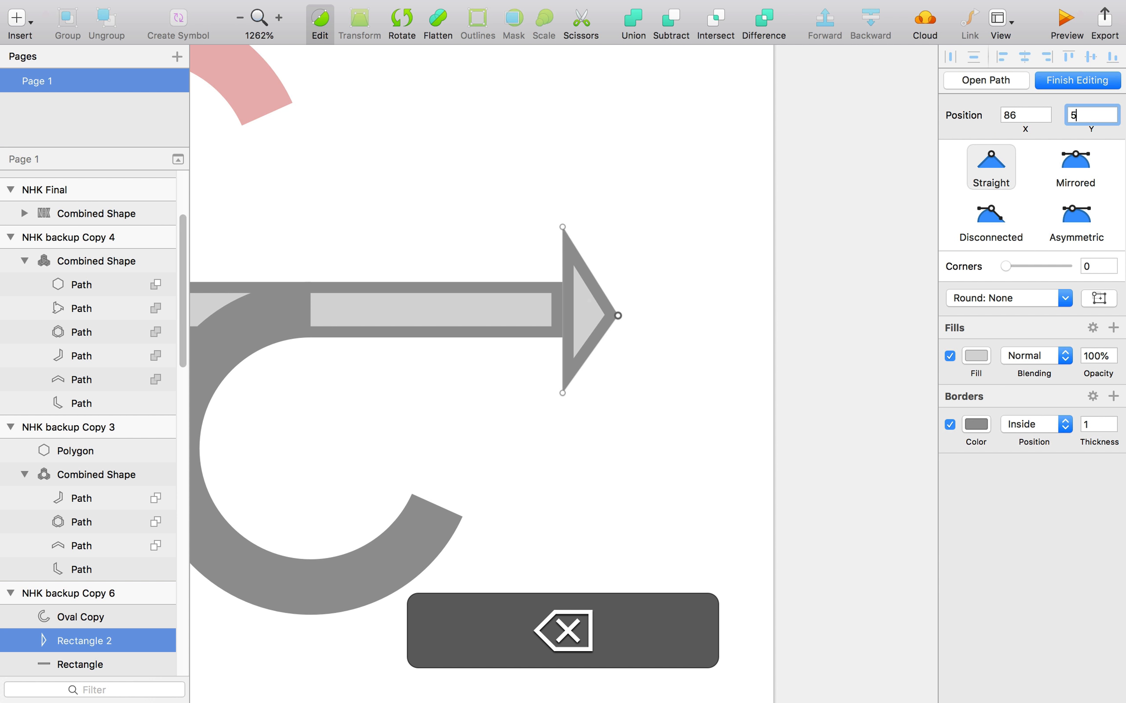
{"action": "type", "text": "0.5"}
{"action": "key", "text": "Return"}
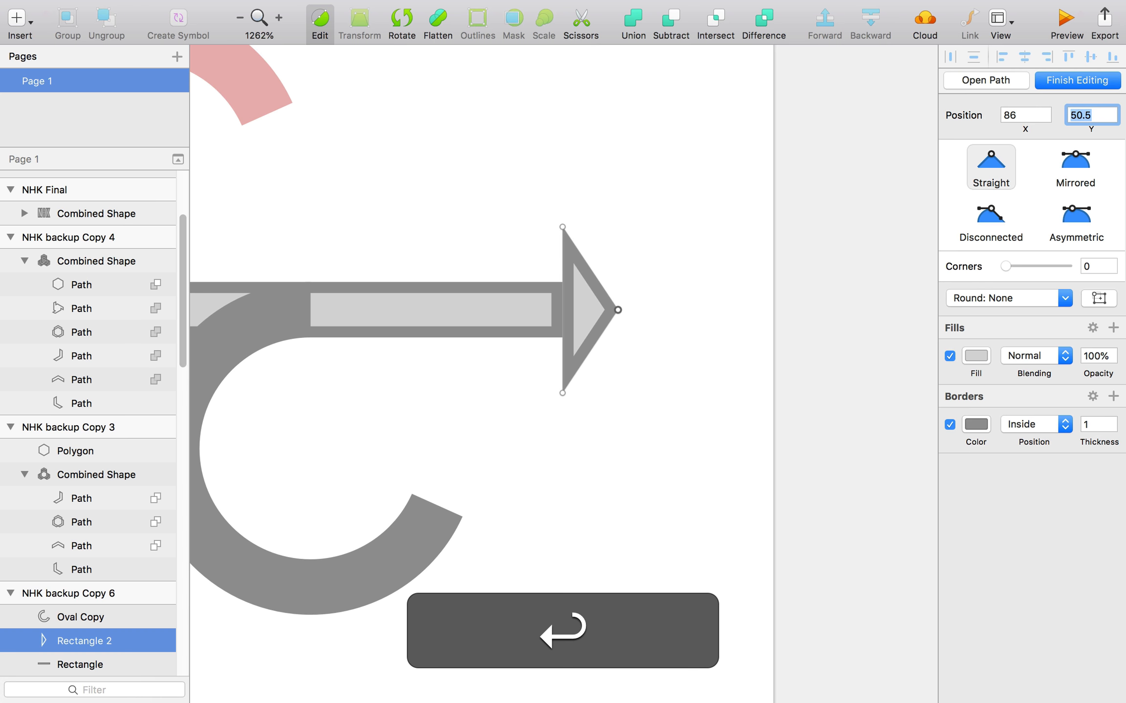
{"action": "left_click", "coordinate": [687, 314]}
{"action": "left_click", "coordinate": [687, 314]}
- Fill the three arcs, the shaft and the arrowhead with black (000000) and turn off their borders
{"action": "scroll", "coordinate": [710, 287], "scroll_direction": "down", "scroll_amount": 3}
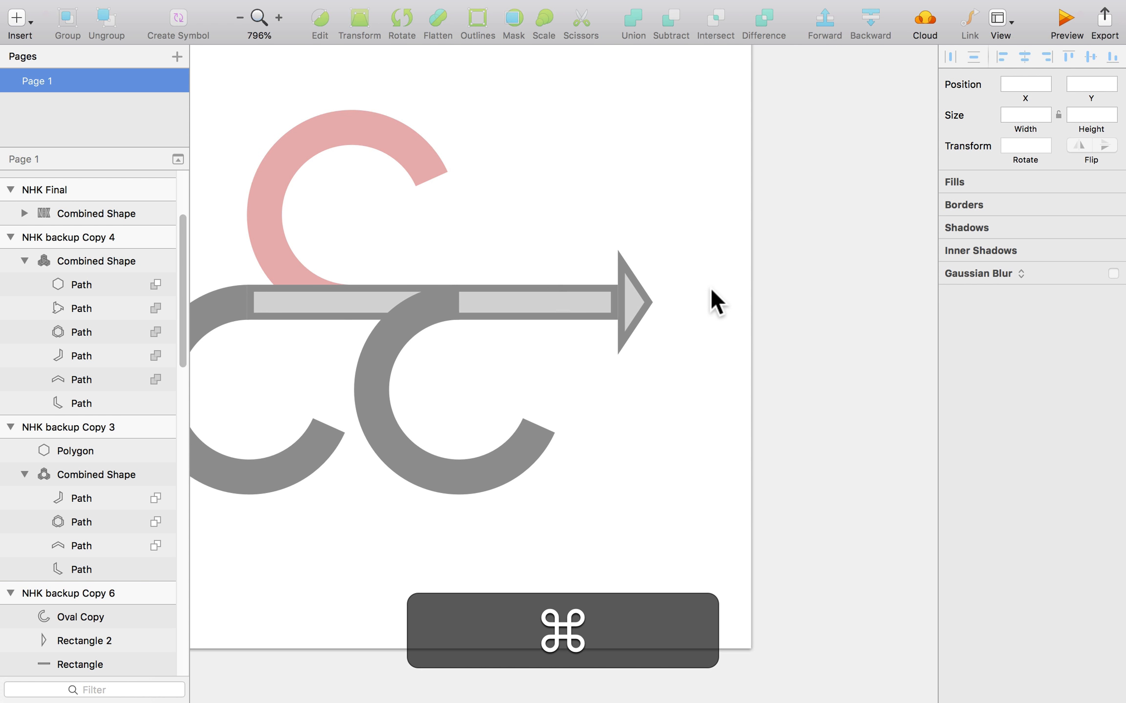
{"action": "left_click_drag", "start_coordinate": [652, 366], "coordinate": [753, 342]}
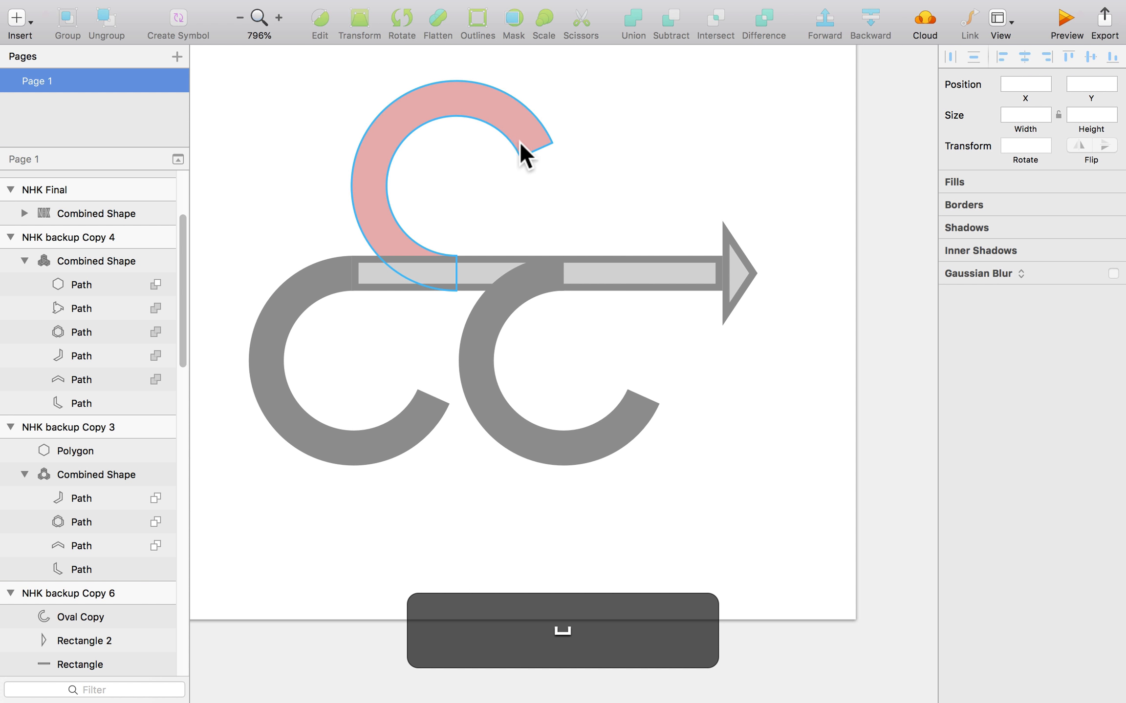
{"action": "left_click_drag", "start_coordinate": [778, 124], "coordinate": [342, 472]}
{"action": "left_click", "coordinate": [972, 440]}
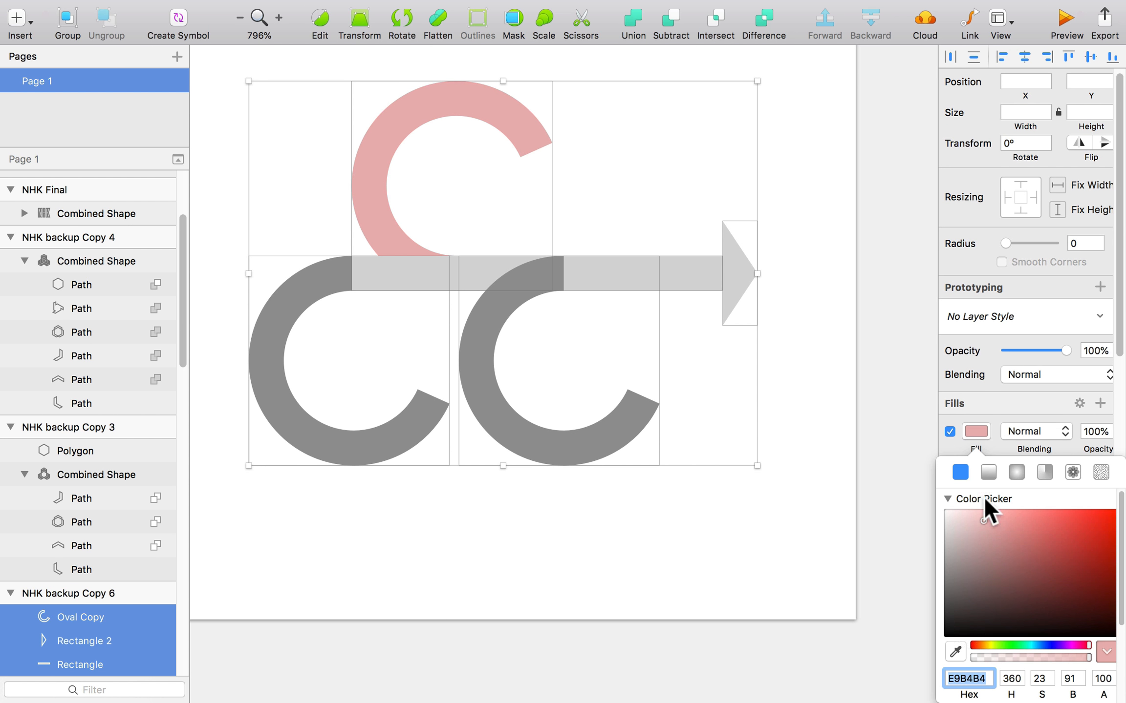
{"action": "type", "text": "000000"}
{"action": "key", "text": "Return"}
{"action": "left_click", "coordinate": [832, 406]}
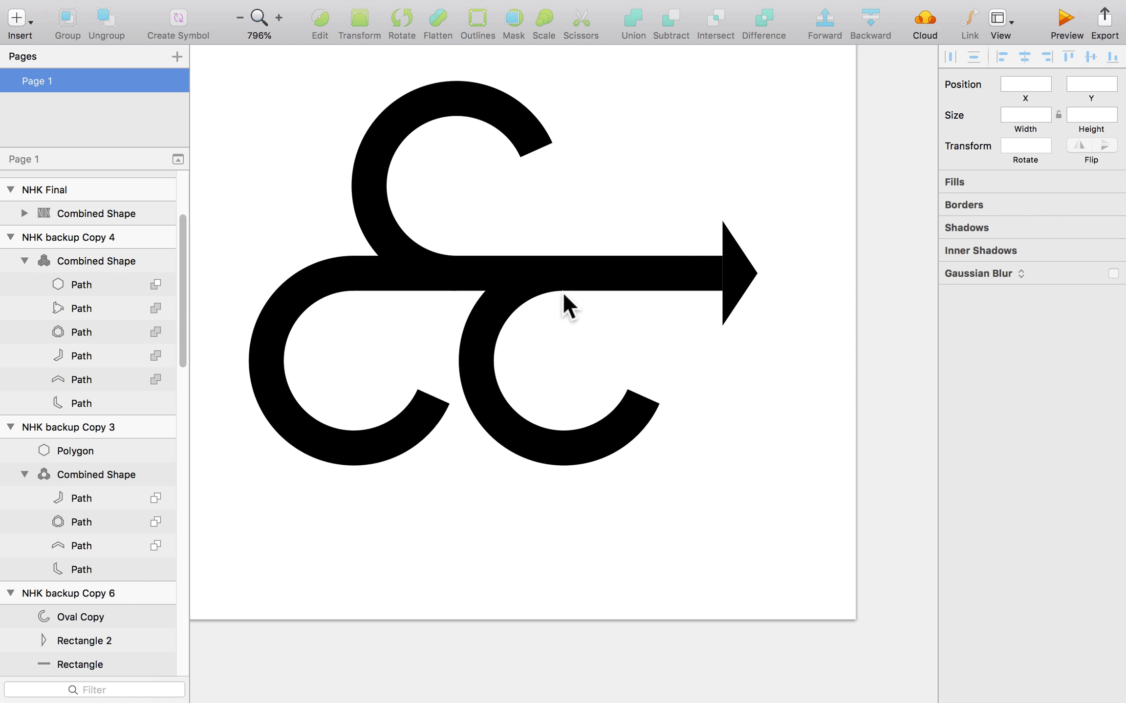
- Add a midpoint to each short end of the shaft and pull both outward to overlap the lower-left arc and arrowhead
{"action": "double_click", "coordinate": [656, 261]}
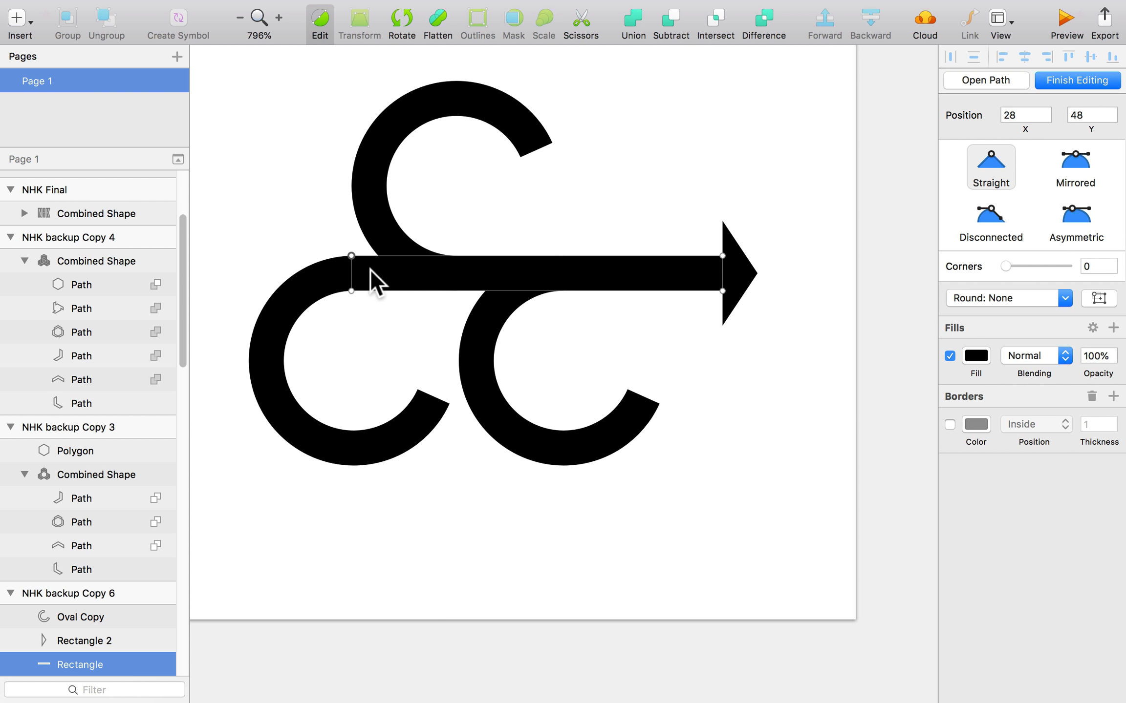
{"action": "left_click", "coordinate": [352, 273]}
{"action": "left_click_drag", "start_coordinate": [351, 272], "coordinate": [345, 273]}
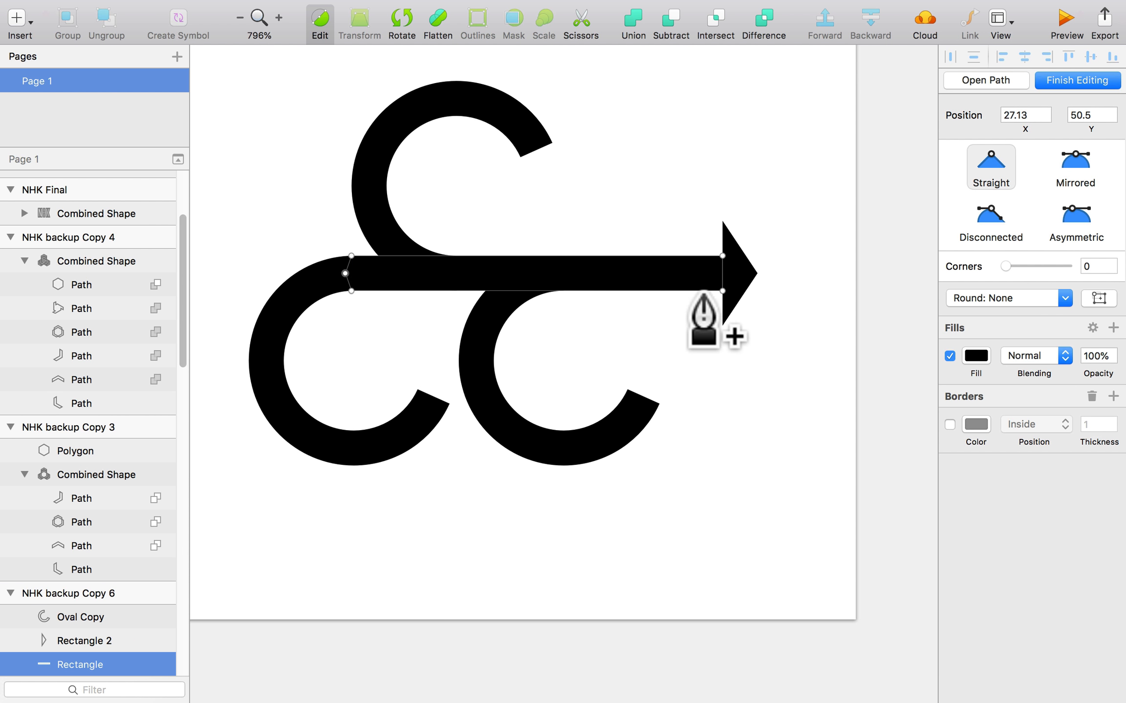
{"action": "left_click", "coordinate": [722, 273]}
{"action": "left_click_drag", "start_coordinate": [722, 271], "coordinate": [729, 273]}
{"action": "left_click", "coordinate": [781, 224]}
{"action": "left_click", "coordinate": [782, 222]}
- Select all the arcs, the shaft and the arrowhead and unite them into one combined shape
{"action": "scroll", "coordinate": [783, 222], "scroll_direction": "down", "scroll_amount": 4}
{"action": "left_click_drag", "start_coordinate": [788, 124], "coordinate": [653, 251]}
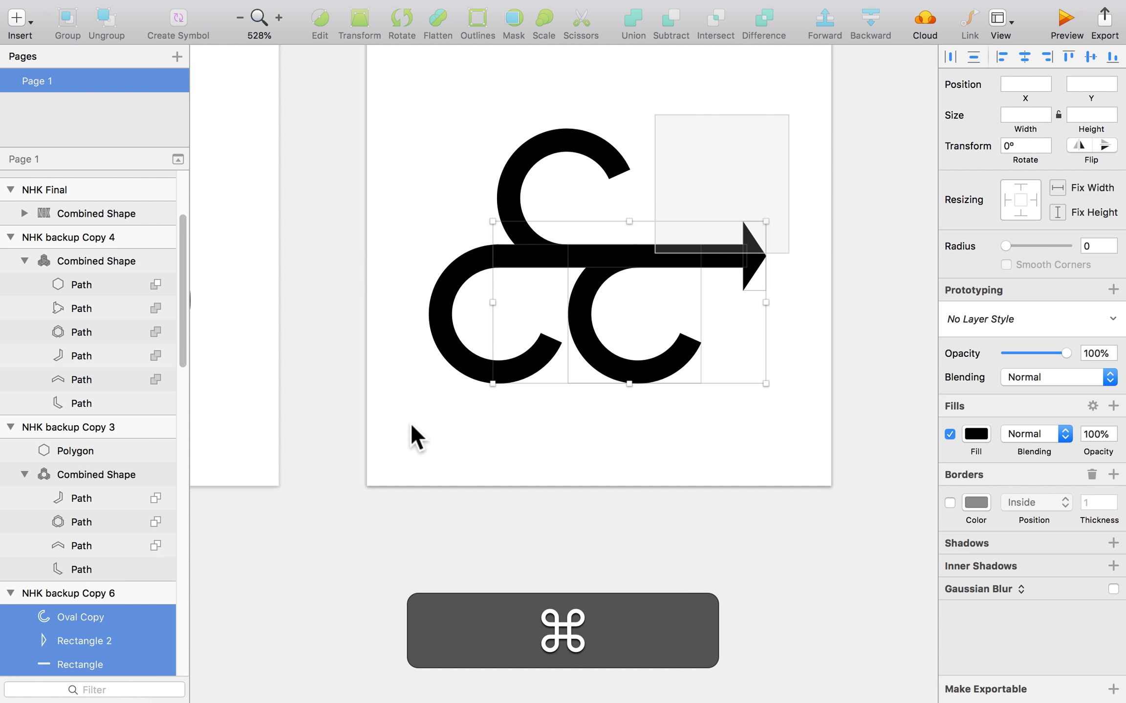
{"action": "left_click", "coordinate": [634, 24]}
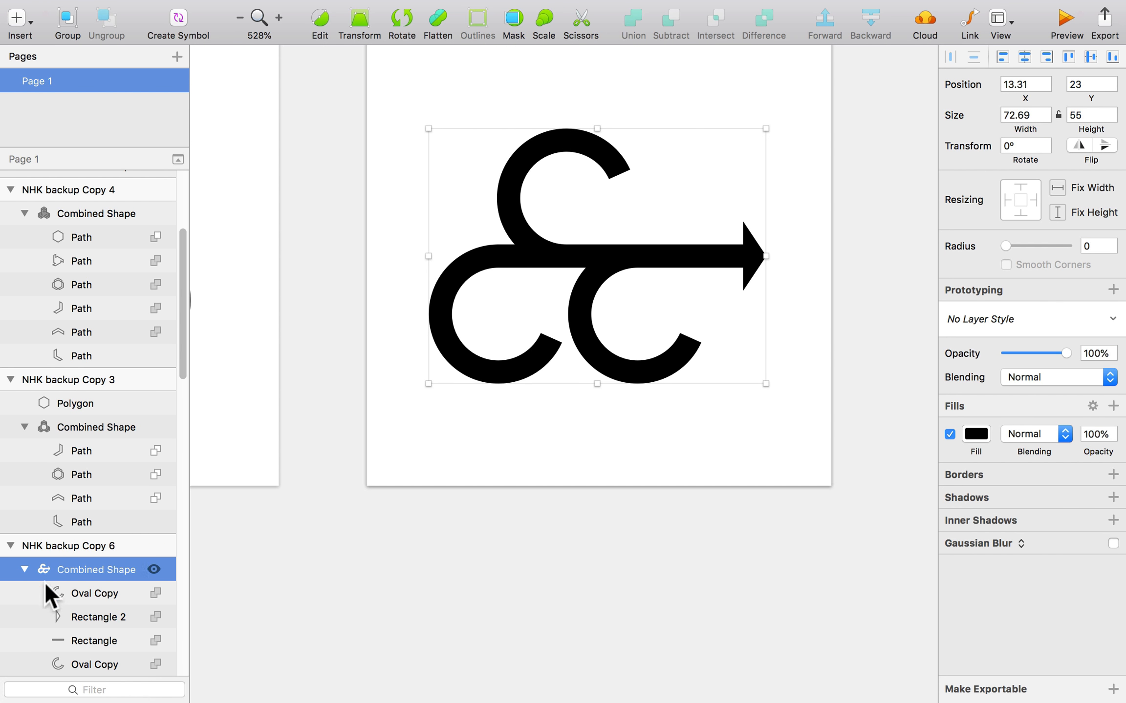
- Flatten the three-loop arrow's combined shape into a single path
{"action": "left_click", "coordinate": [129, 542]}
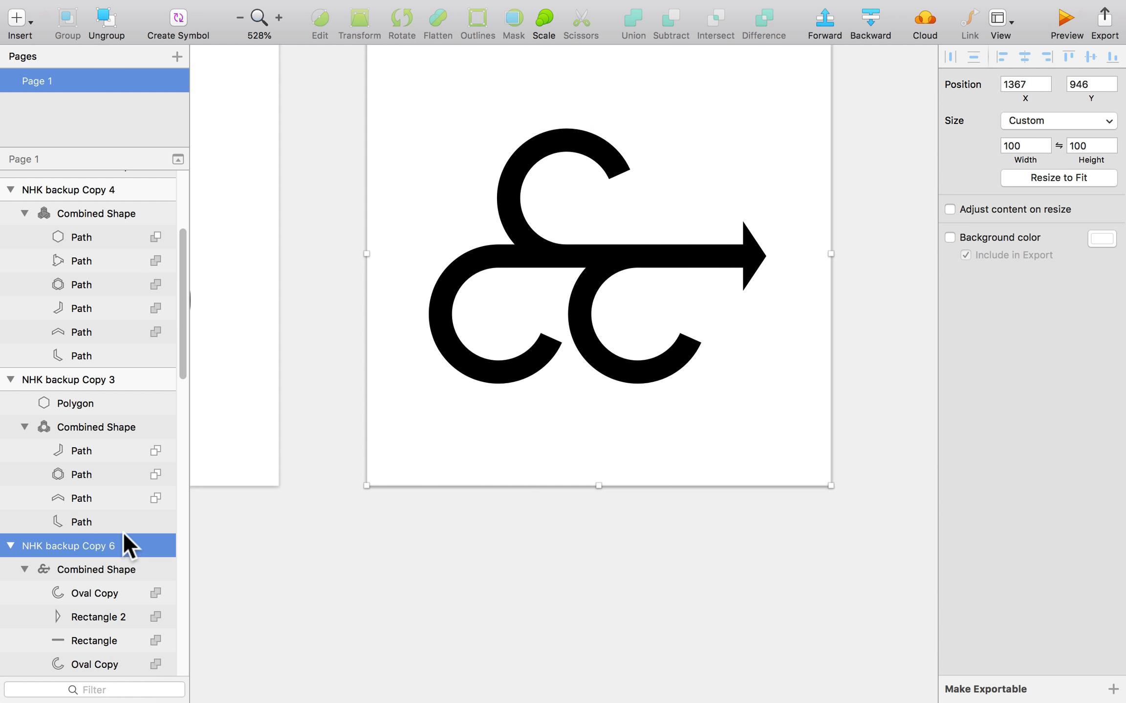
{"action": "scroll", "coordinate": [147, 536], "scroll_direction": "down", "scroll_amount": 15}
{"action": "scroll", "coordinate": [147, 534], "scroll_direction": "up", "scroll_amount": 8}
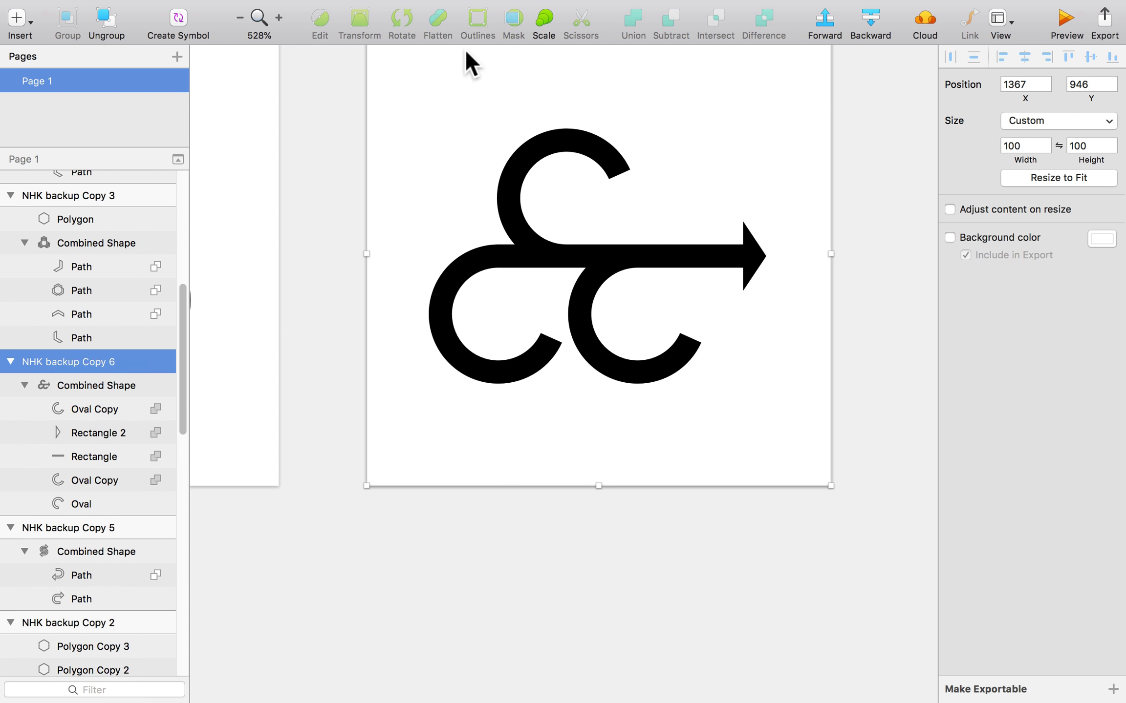
{"action": "left_click", "coordinate": [313, 188]}
{"action": "left_click", "coordinate": [509, 191]}
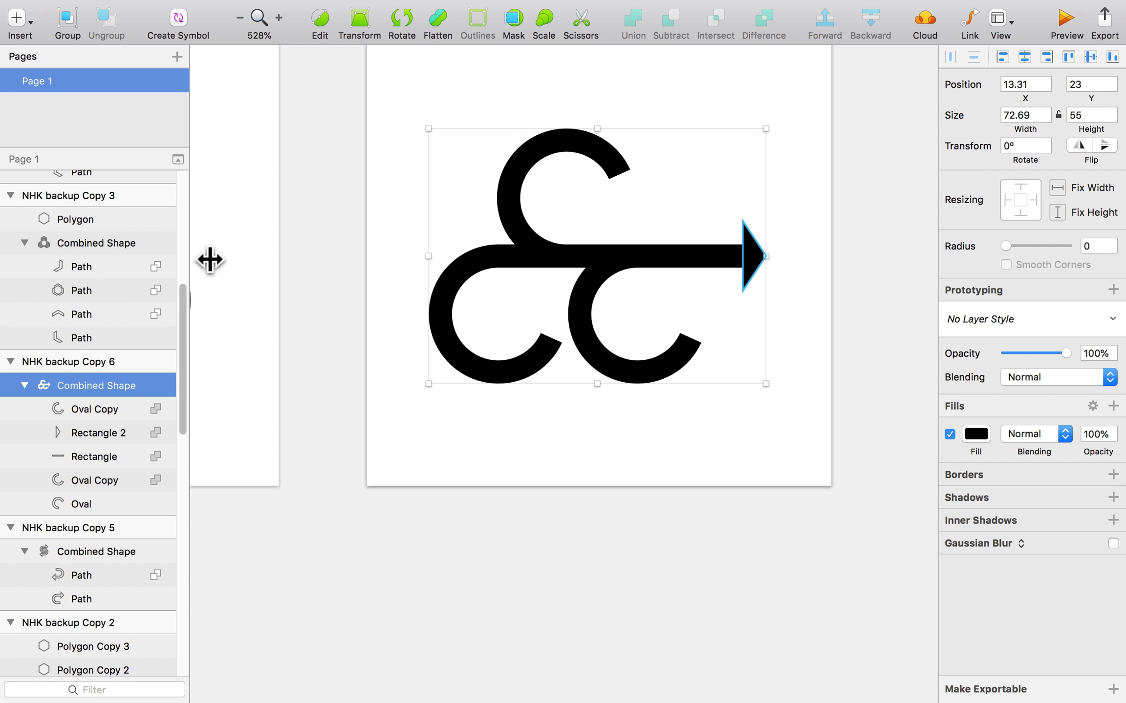
{"action": "left_click", "coordinate": [441, 24]}
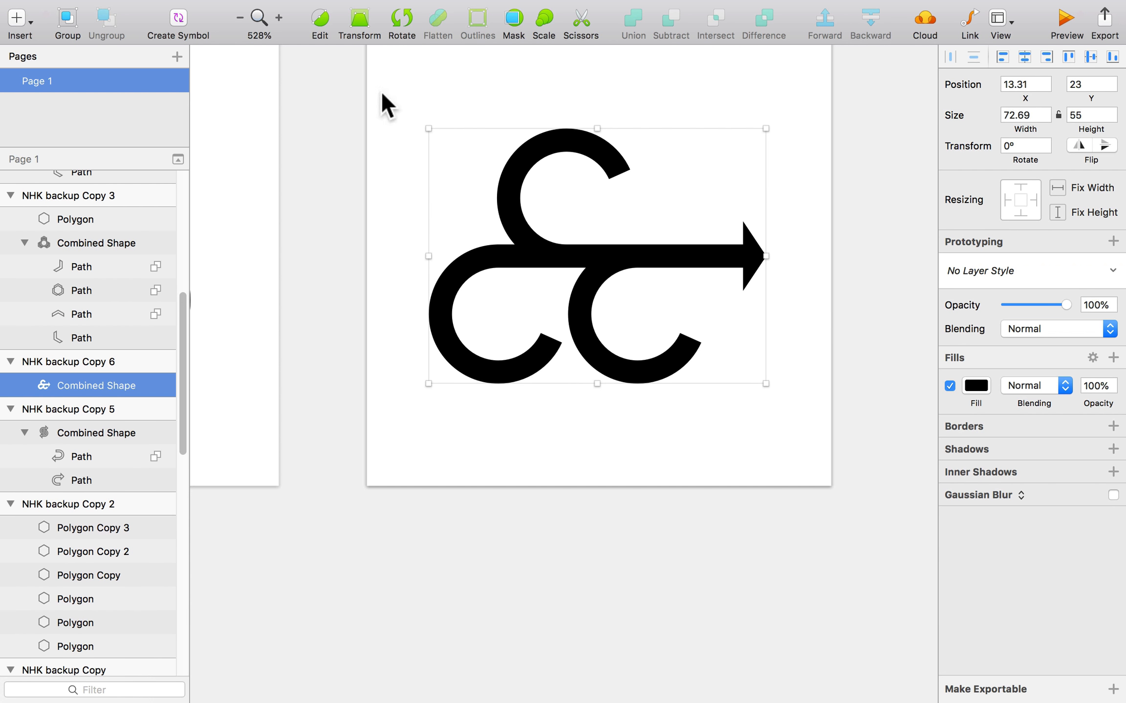
{"action": "left_click", "coordinate": [489, 363]}
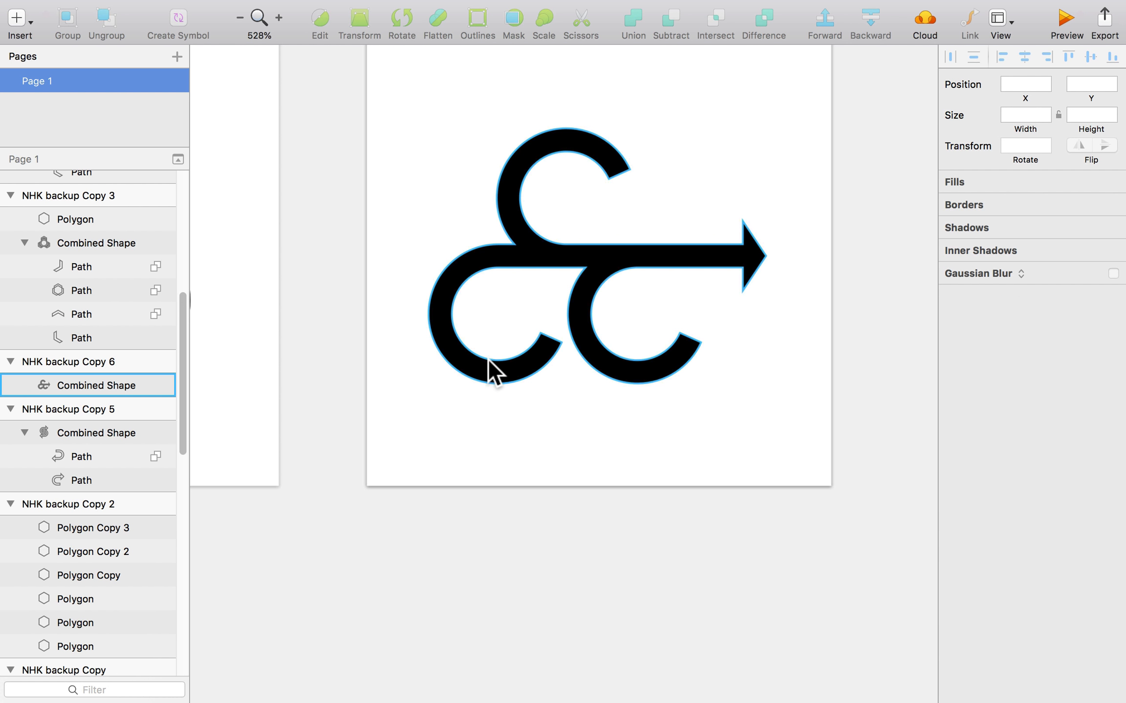
{"action": "scroll", "coordinate": [563, 484], "scroll_direction": "down", "scroll_amount": 10}
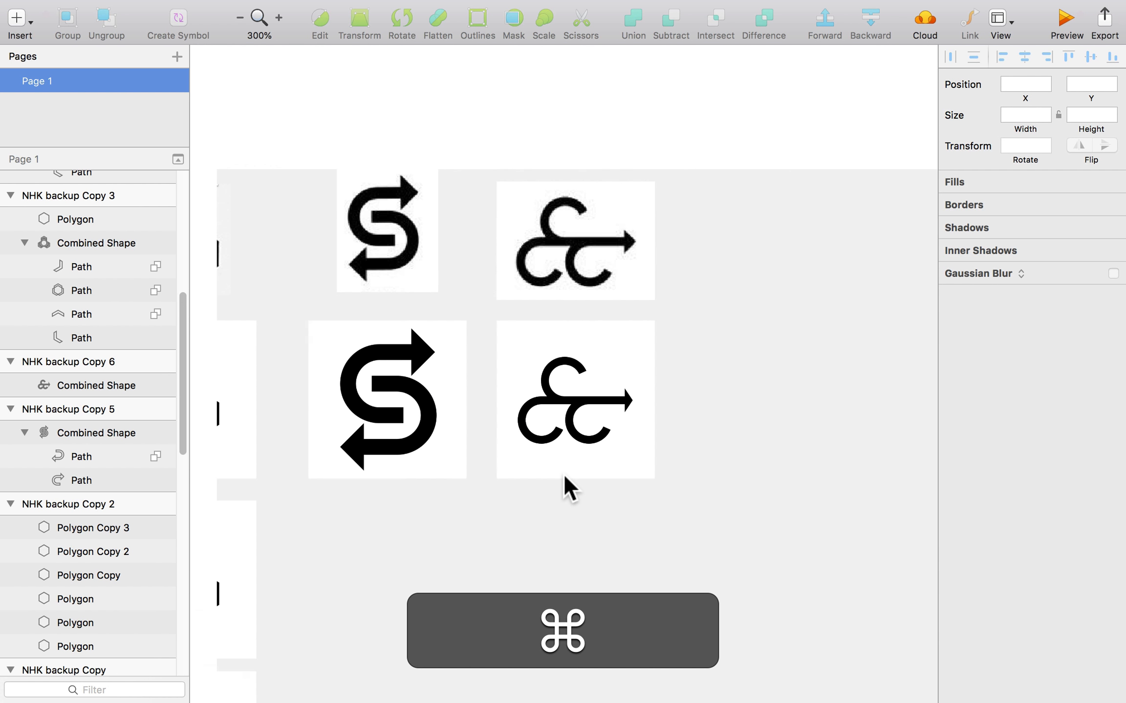
{"action": "left_click_drag", "start_coordinate": [525, 544], "coordinate": [777, 406]}
{"action": "scroll", "coordinate": [777, 406], "scroll_direction": "down", "scroll_amount": 3}
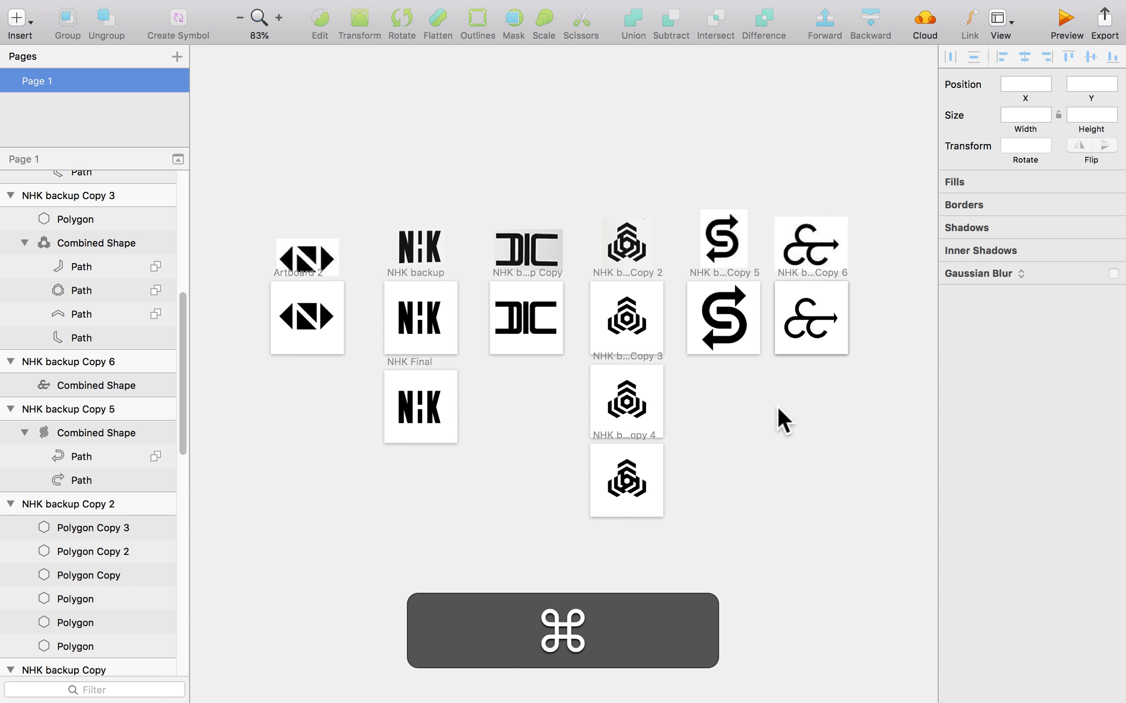